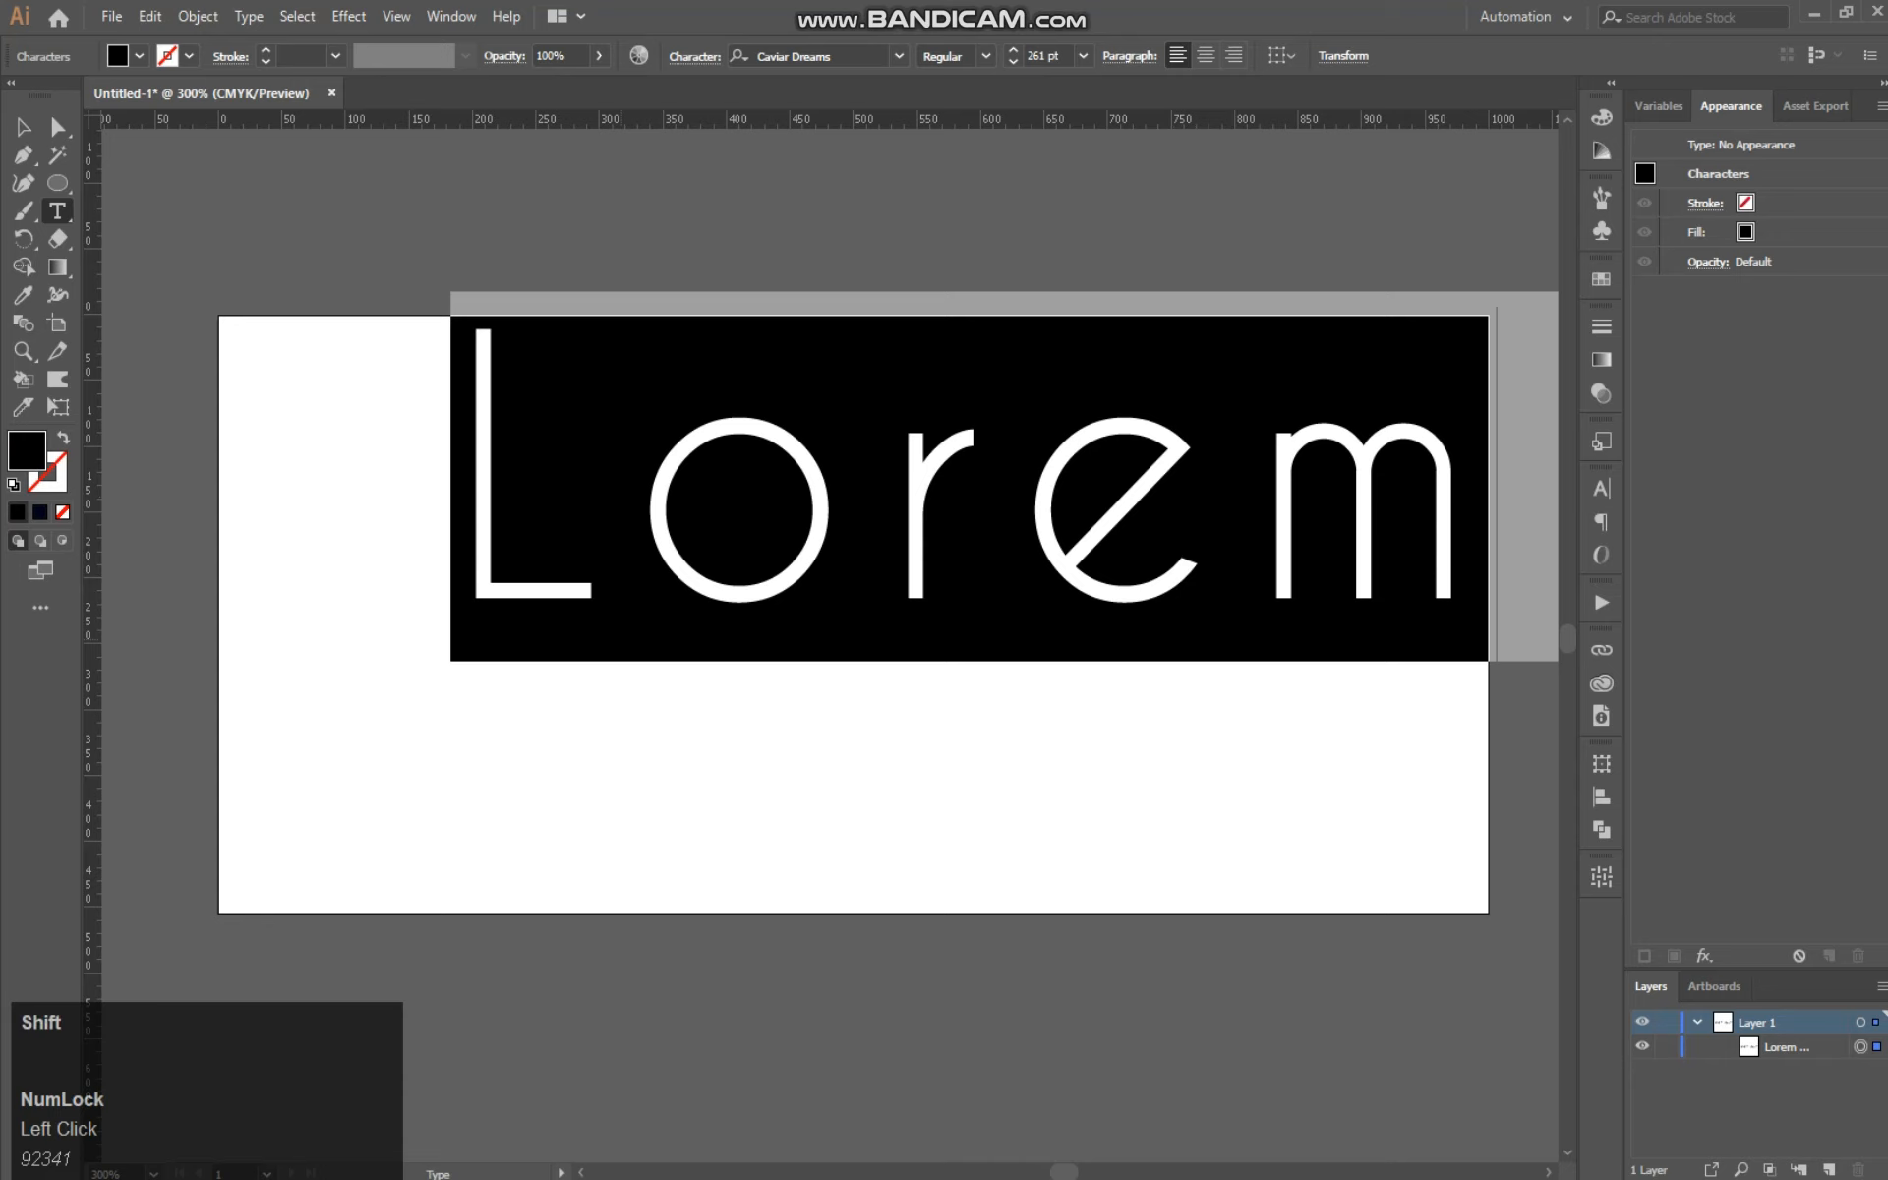
# Step: Replace the placeholder text with "GLOW" and move it down so the whole word fits on the artboard
pyautogui.write('GLOW')
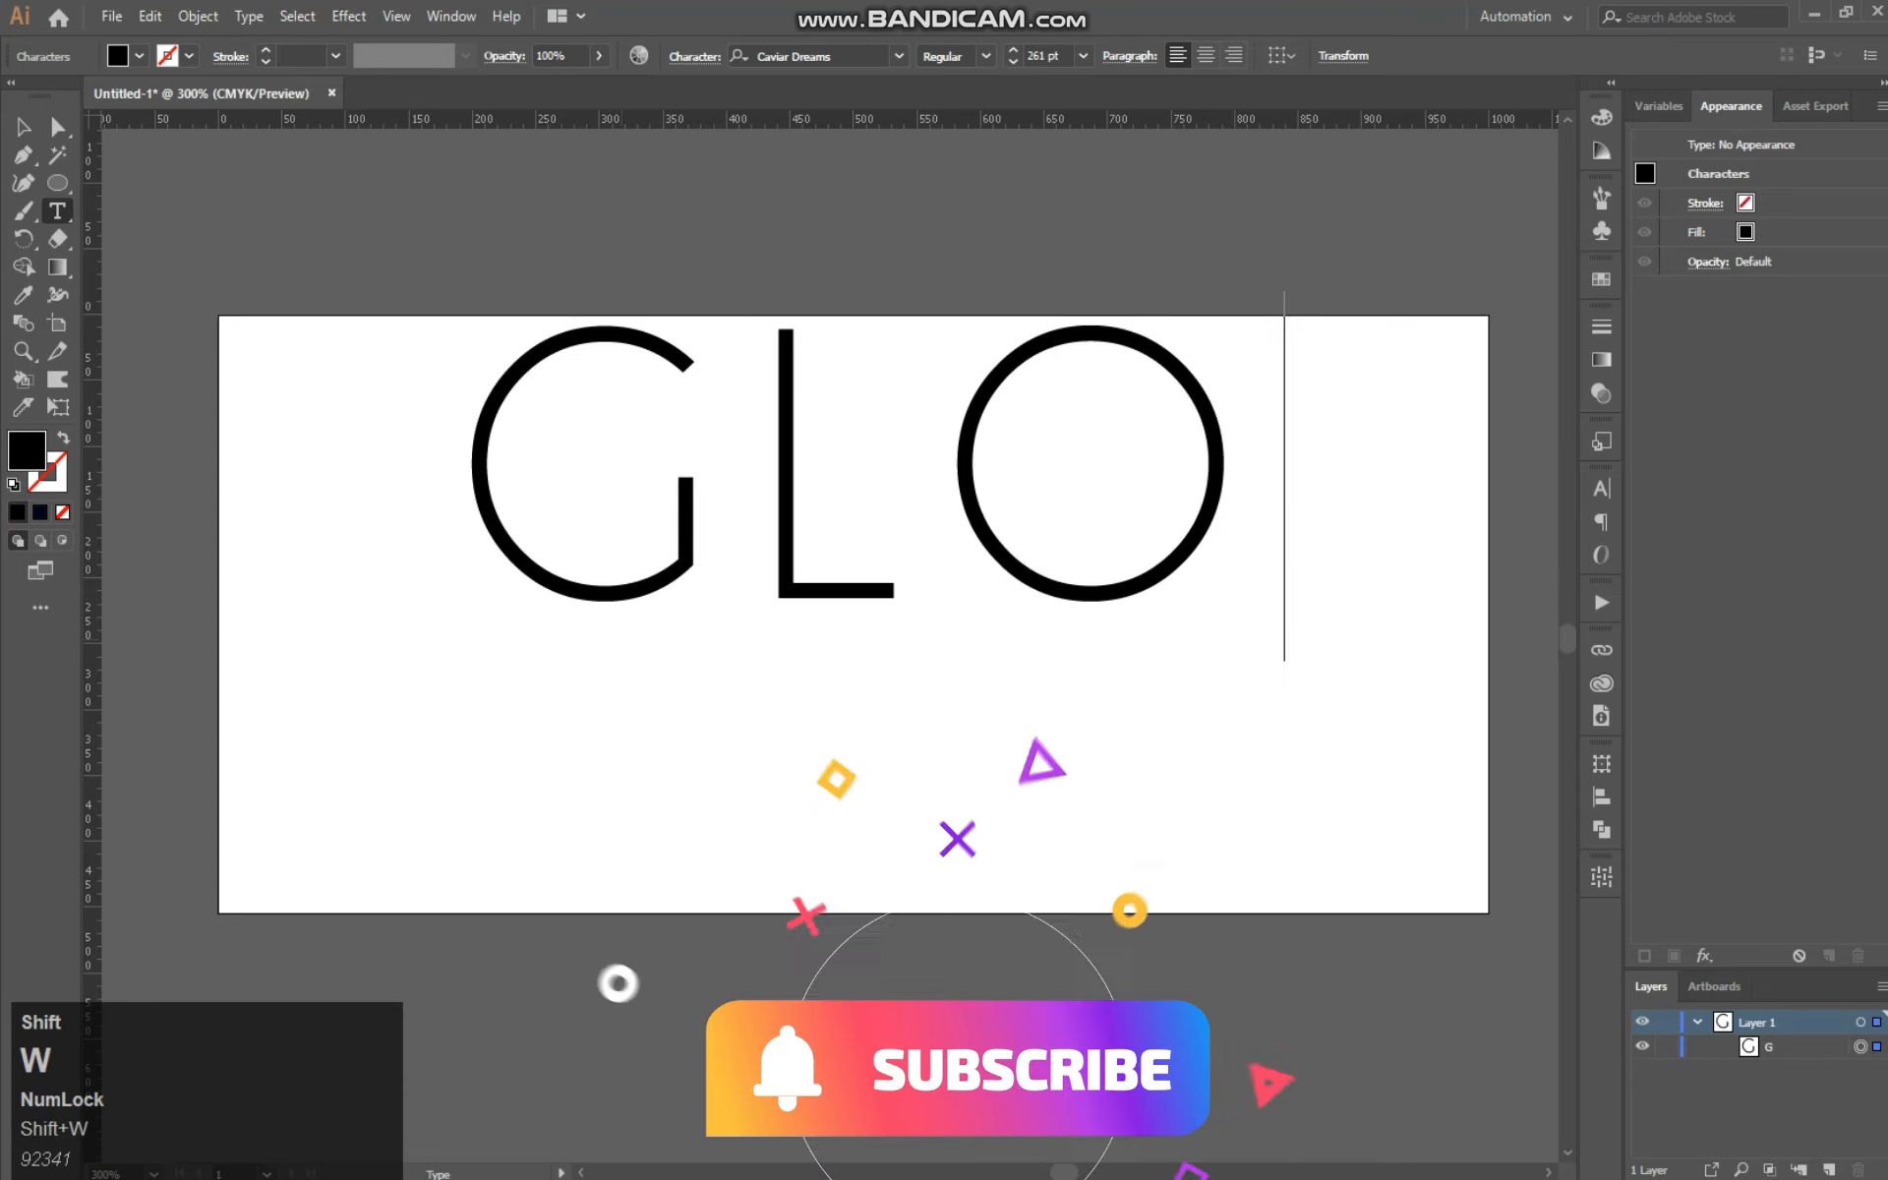
pyautogui.hotkey('ctrl', 'a')
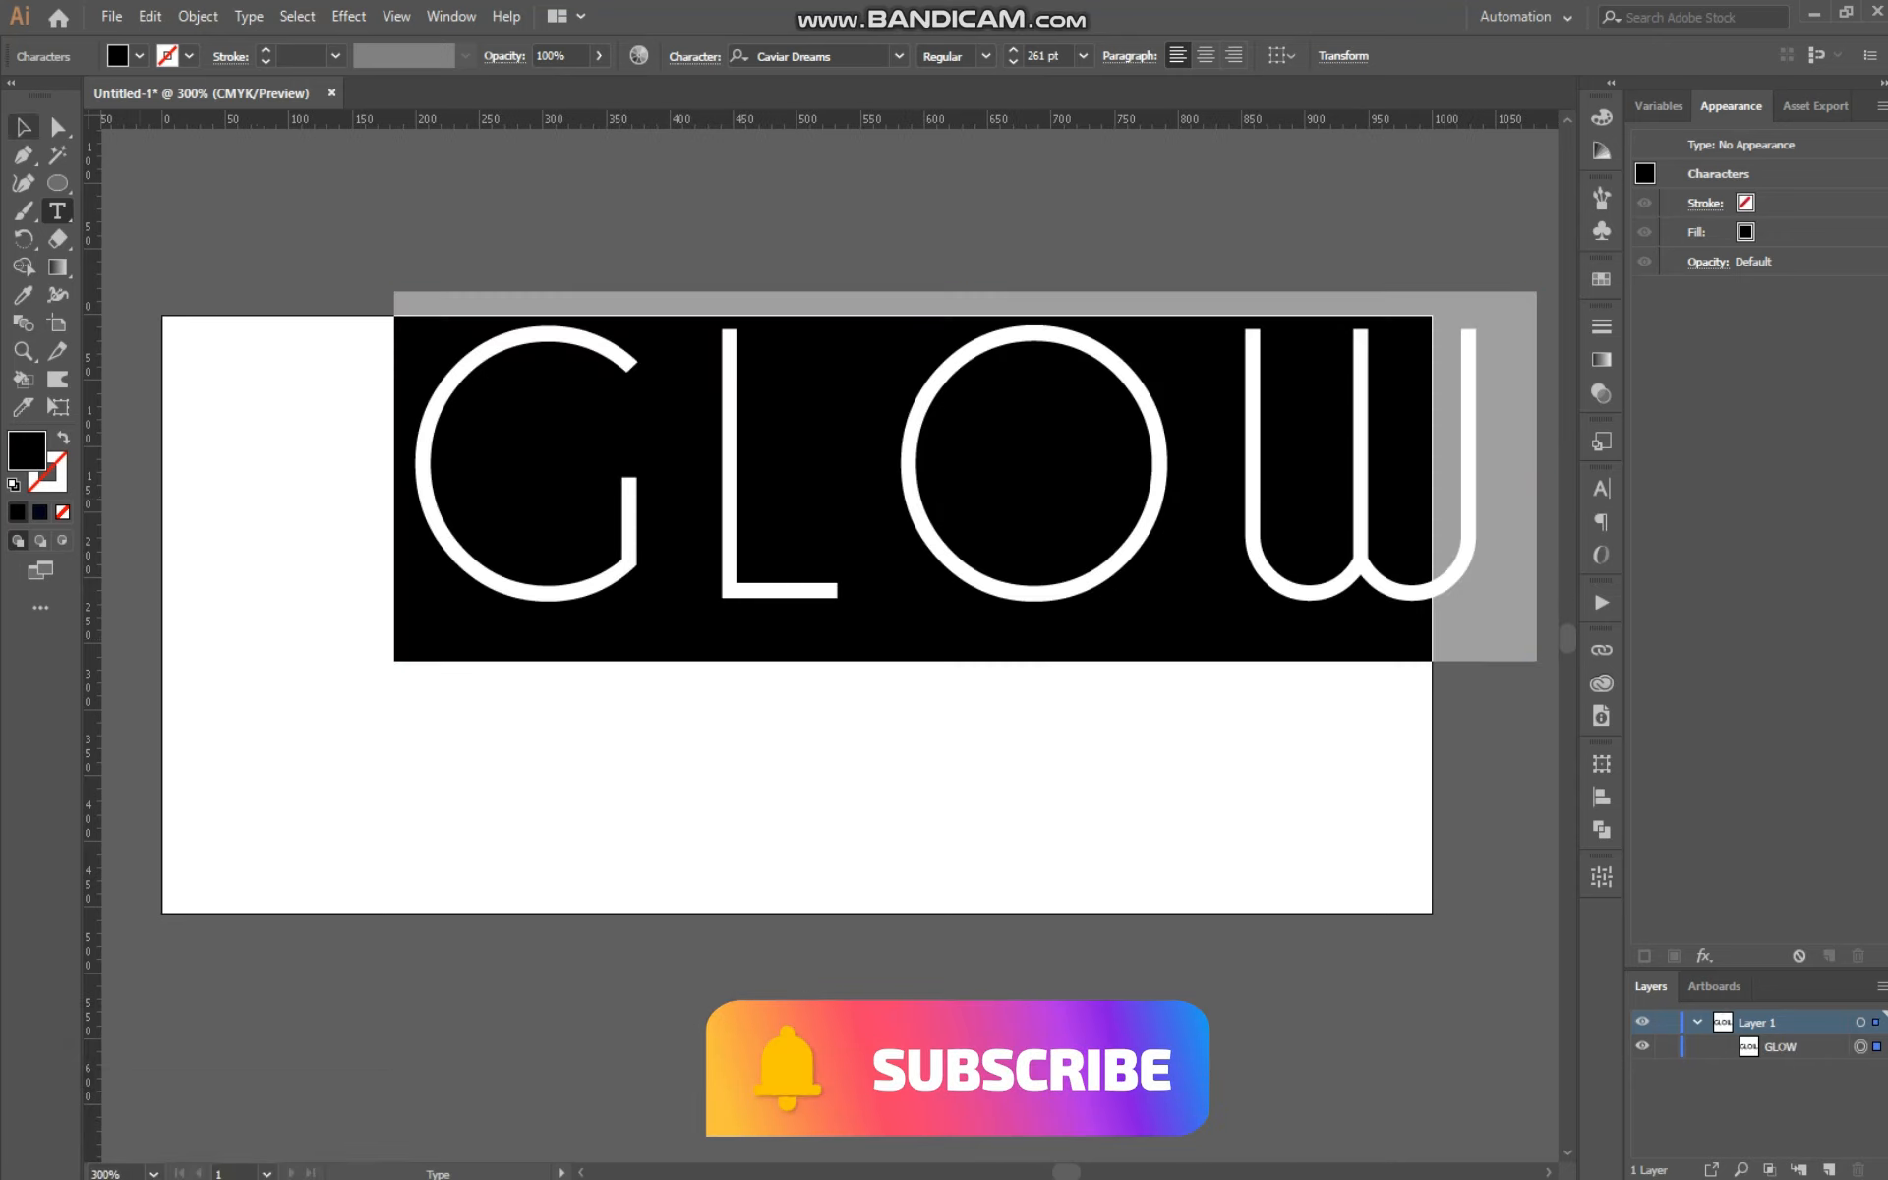
pyautogui.click(24, 127)
pyautogui.moveTo(734, 479); pyautogui.dragTo(543, 657)
# Step: Select the GLOW text and check its font family in the character settings
pyautogui.click(57, 211)
pyautogui.moveTo(182, 649); pyautogui.dragTo(1289, 591)
pyautogui.hotkey('ctrl', 't')
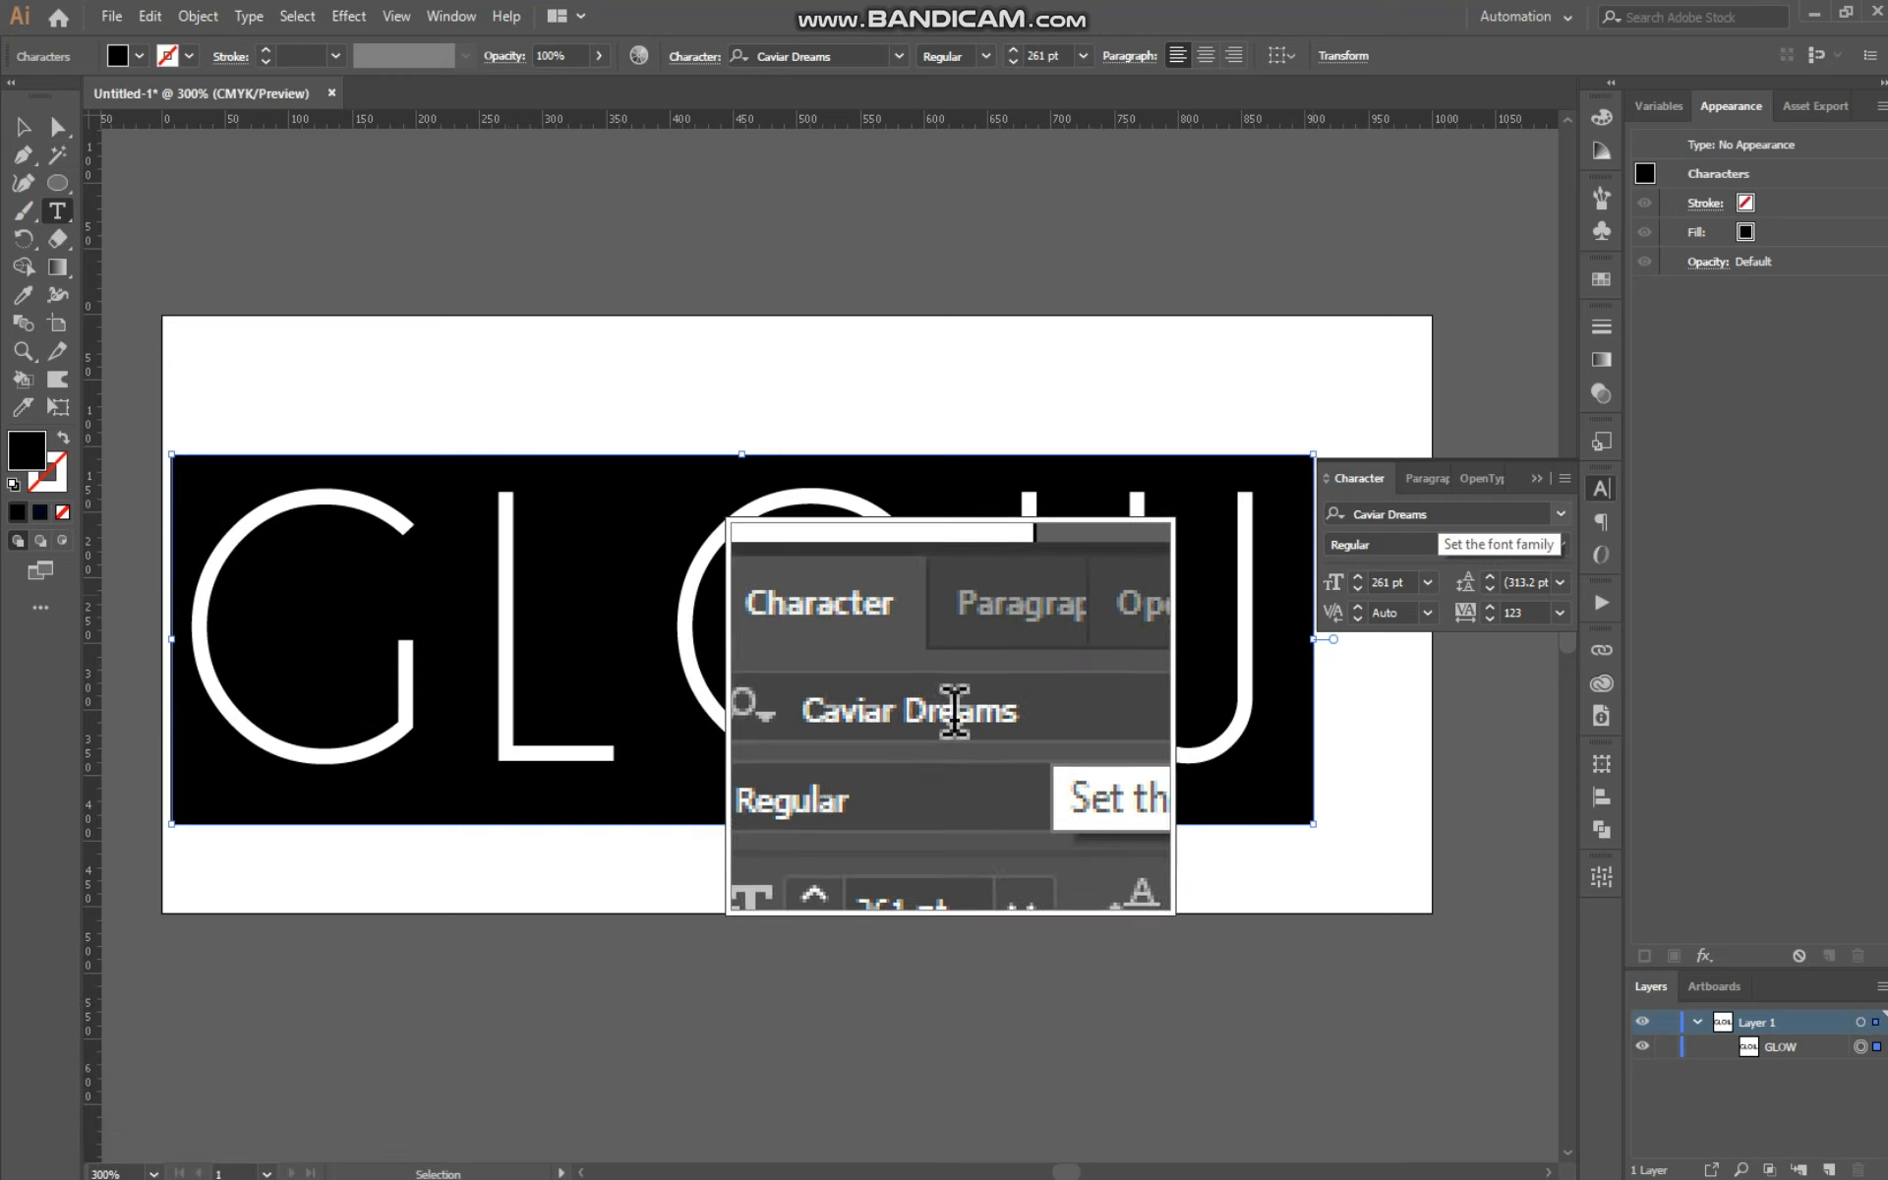
pyautogui.click(1395, 514)
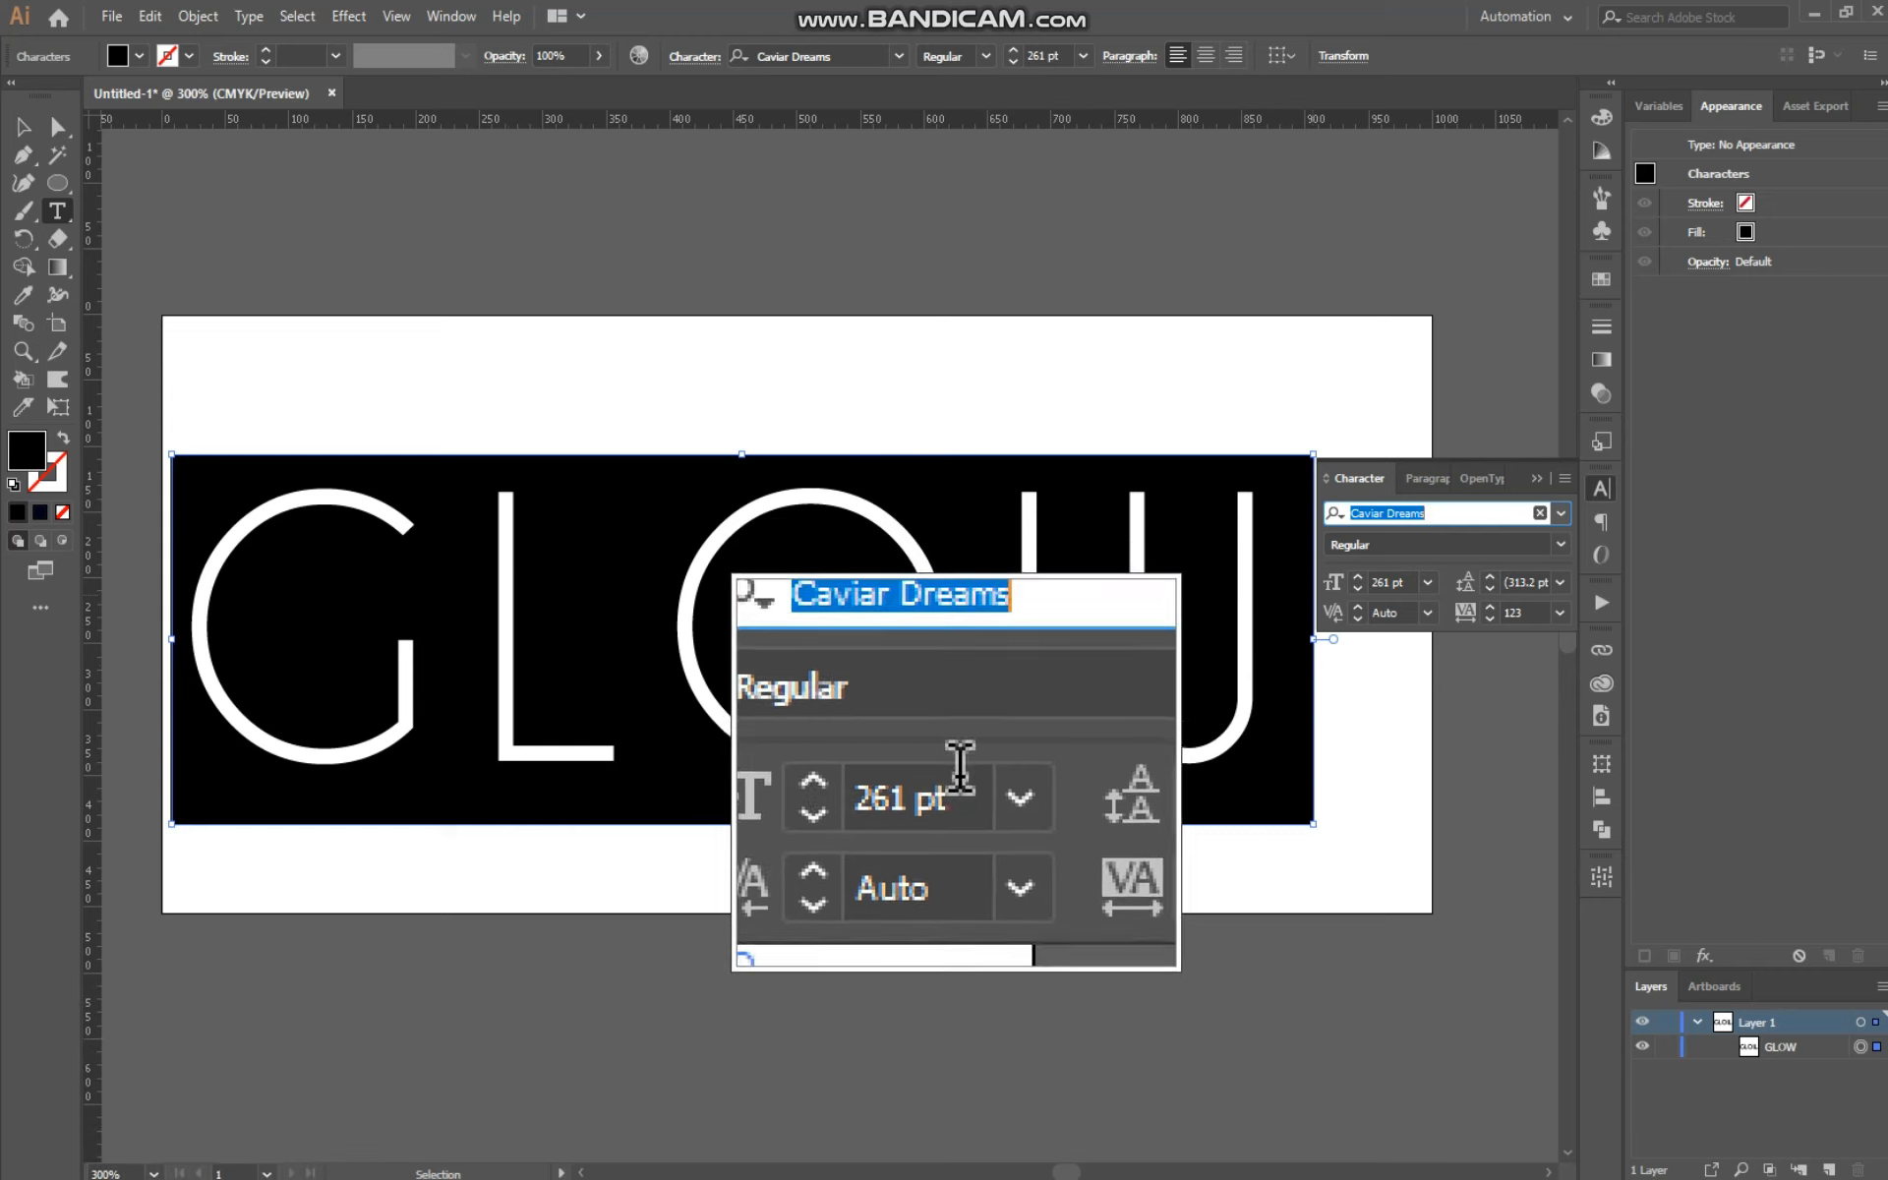
pyautogui.click(1419, 517)
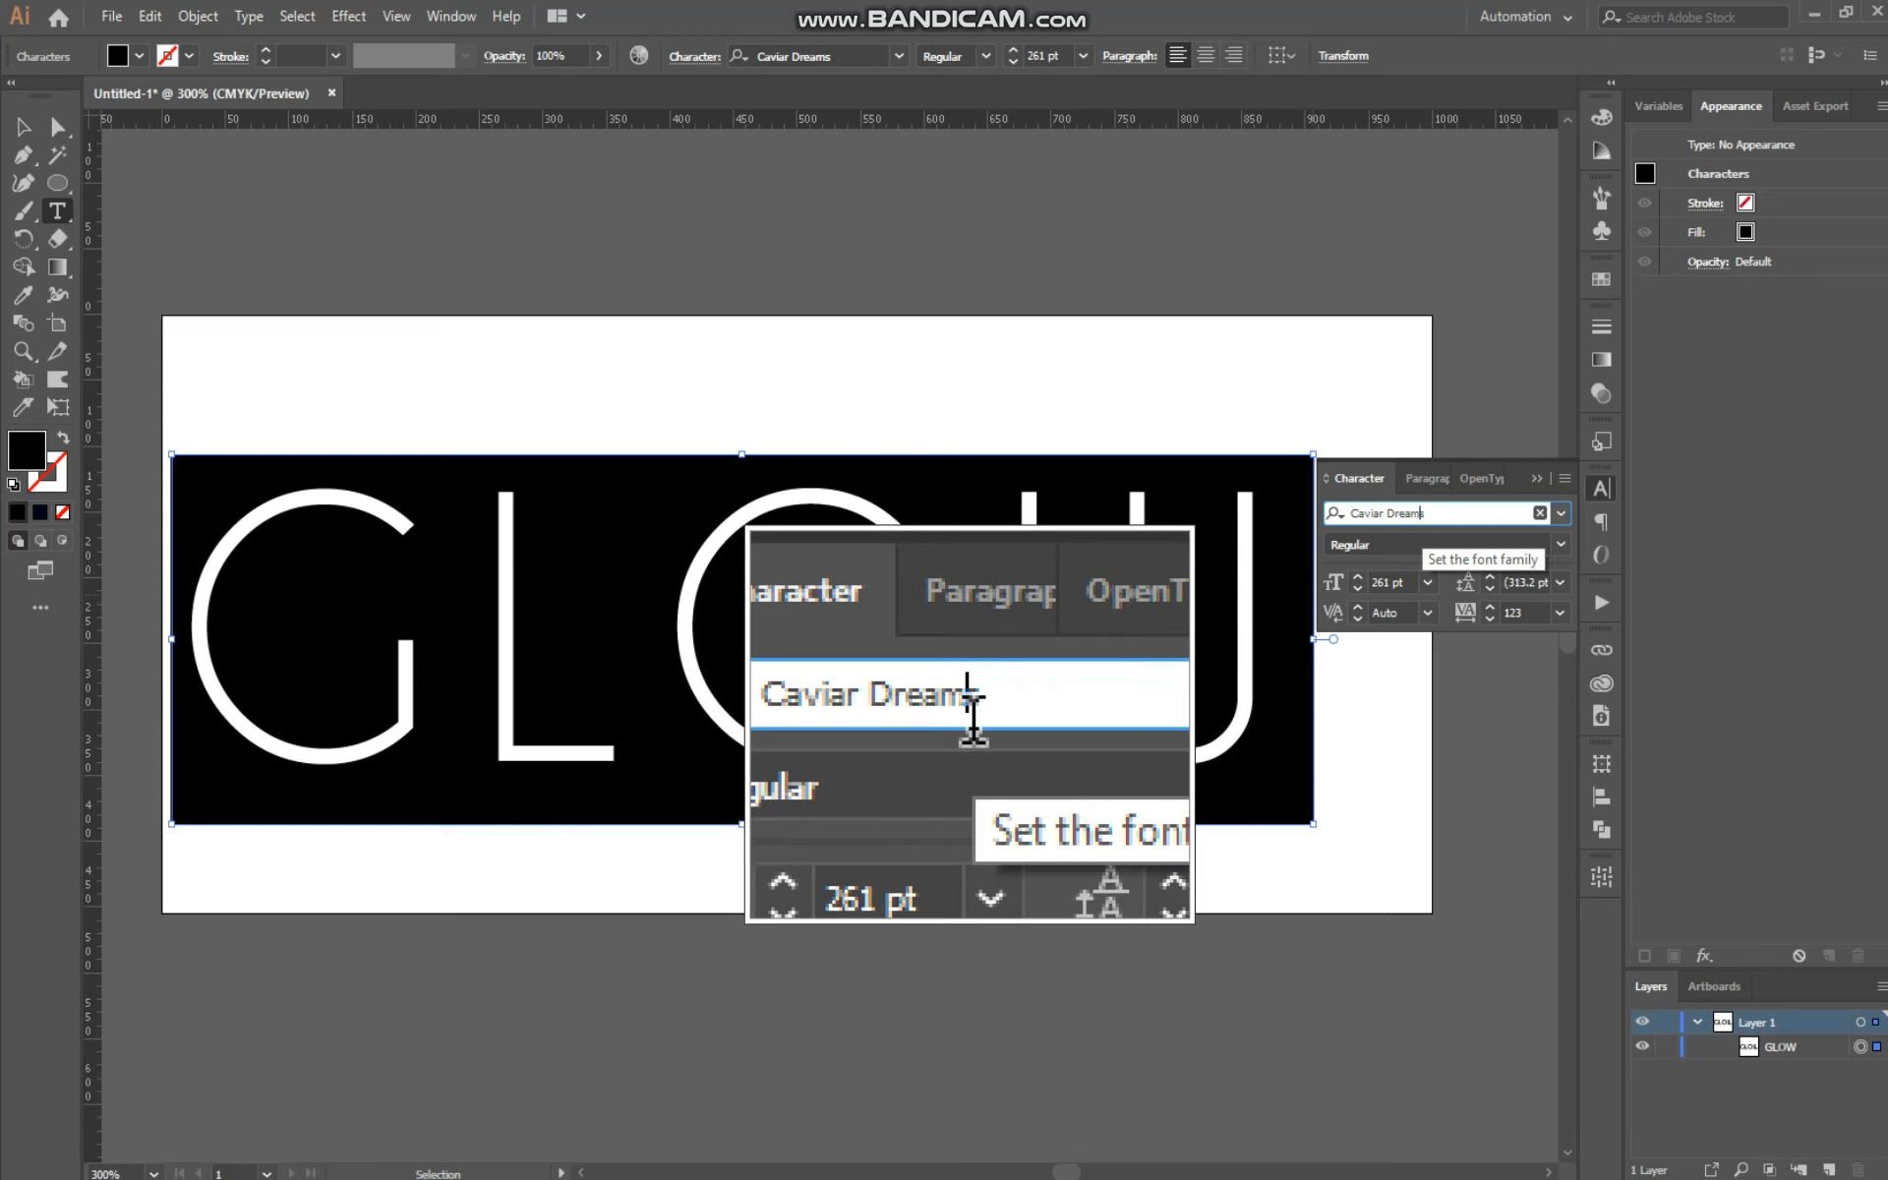
pyautogui.click(1031, 540)
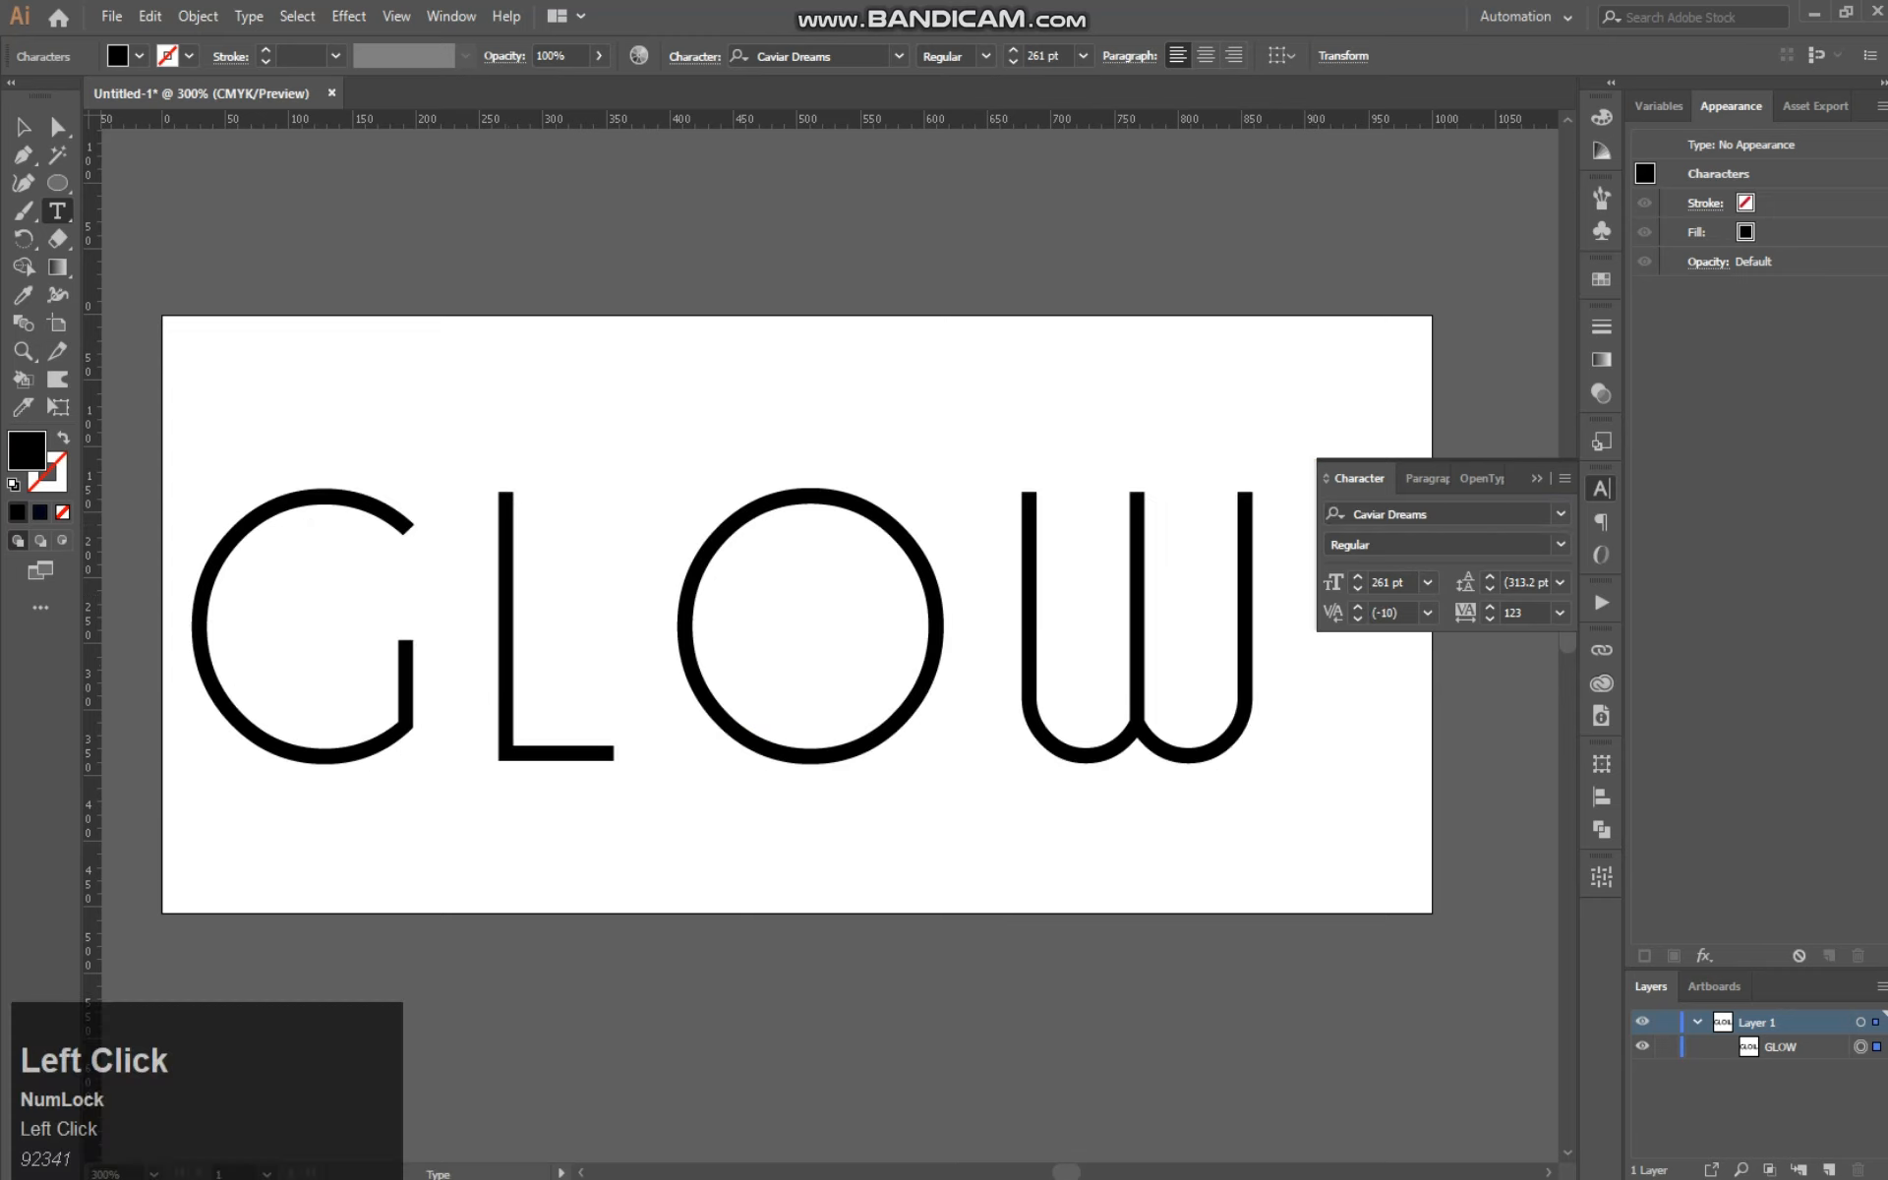
pyautogui.doubleClick(1031, 540)
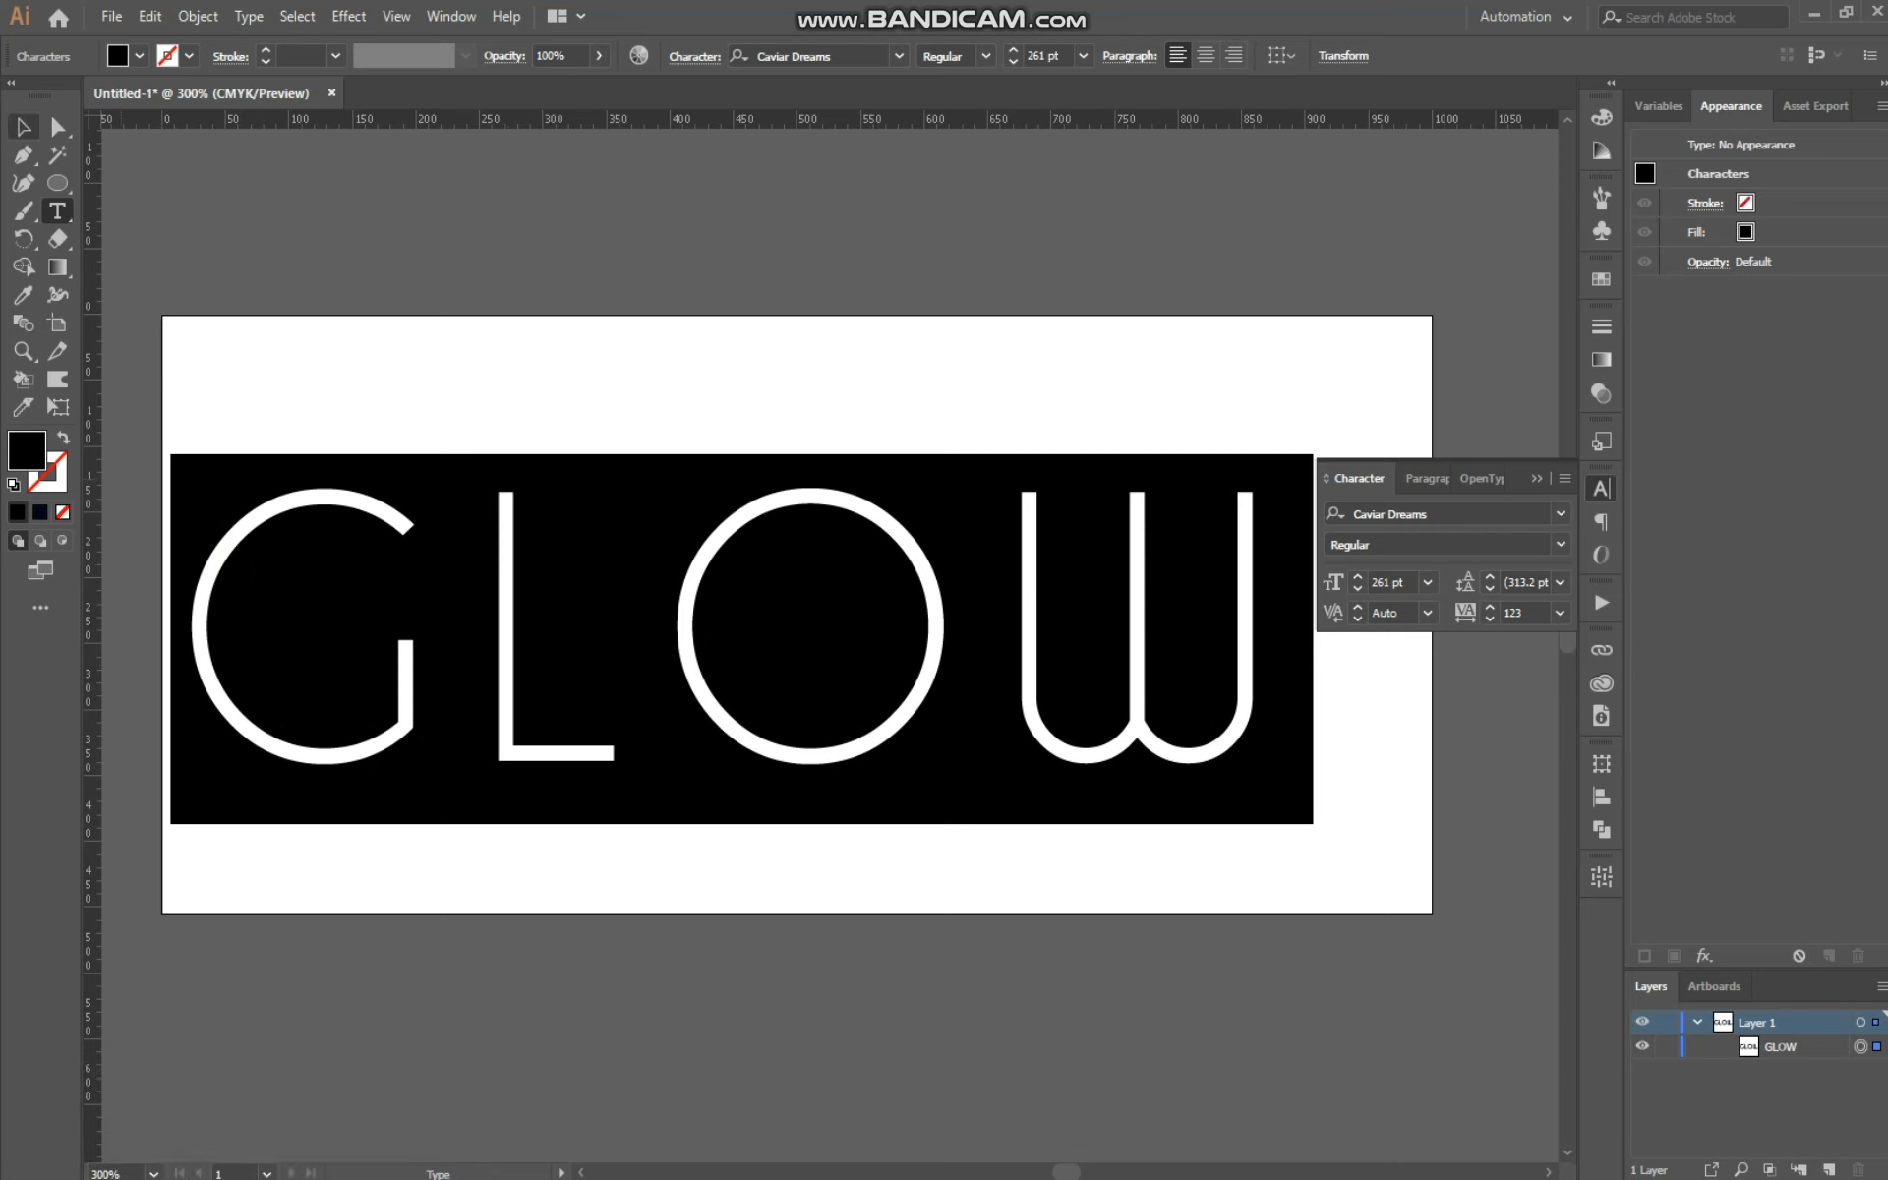
# Step: Centre the GLOW text horizontally on the artboard and convert it to outlines
pyautogui.click(24, 127)
pyautogui.moveTo(689, 593); pyautogui.dragTo(738, 593)
pyautogui.click(851, 491)
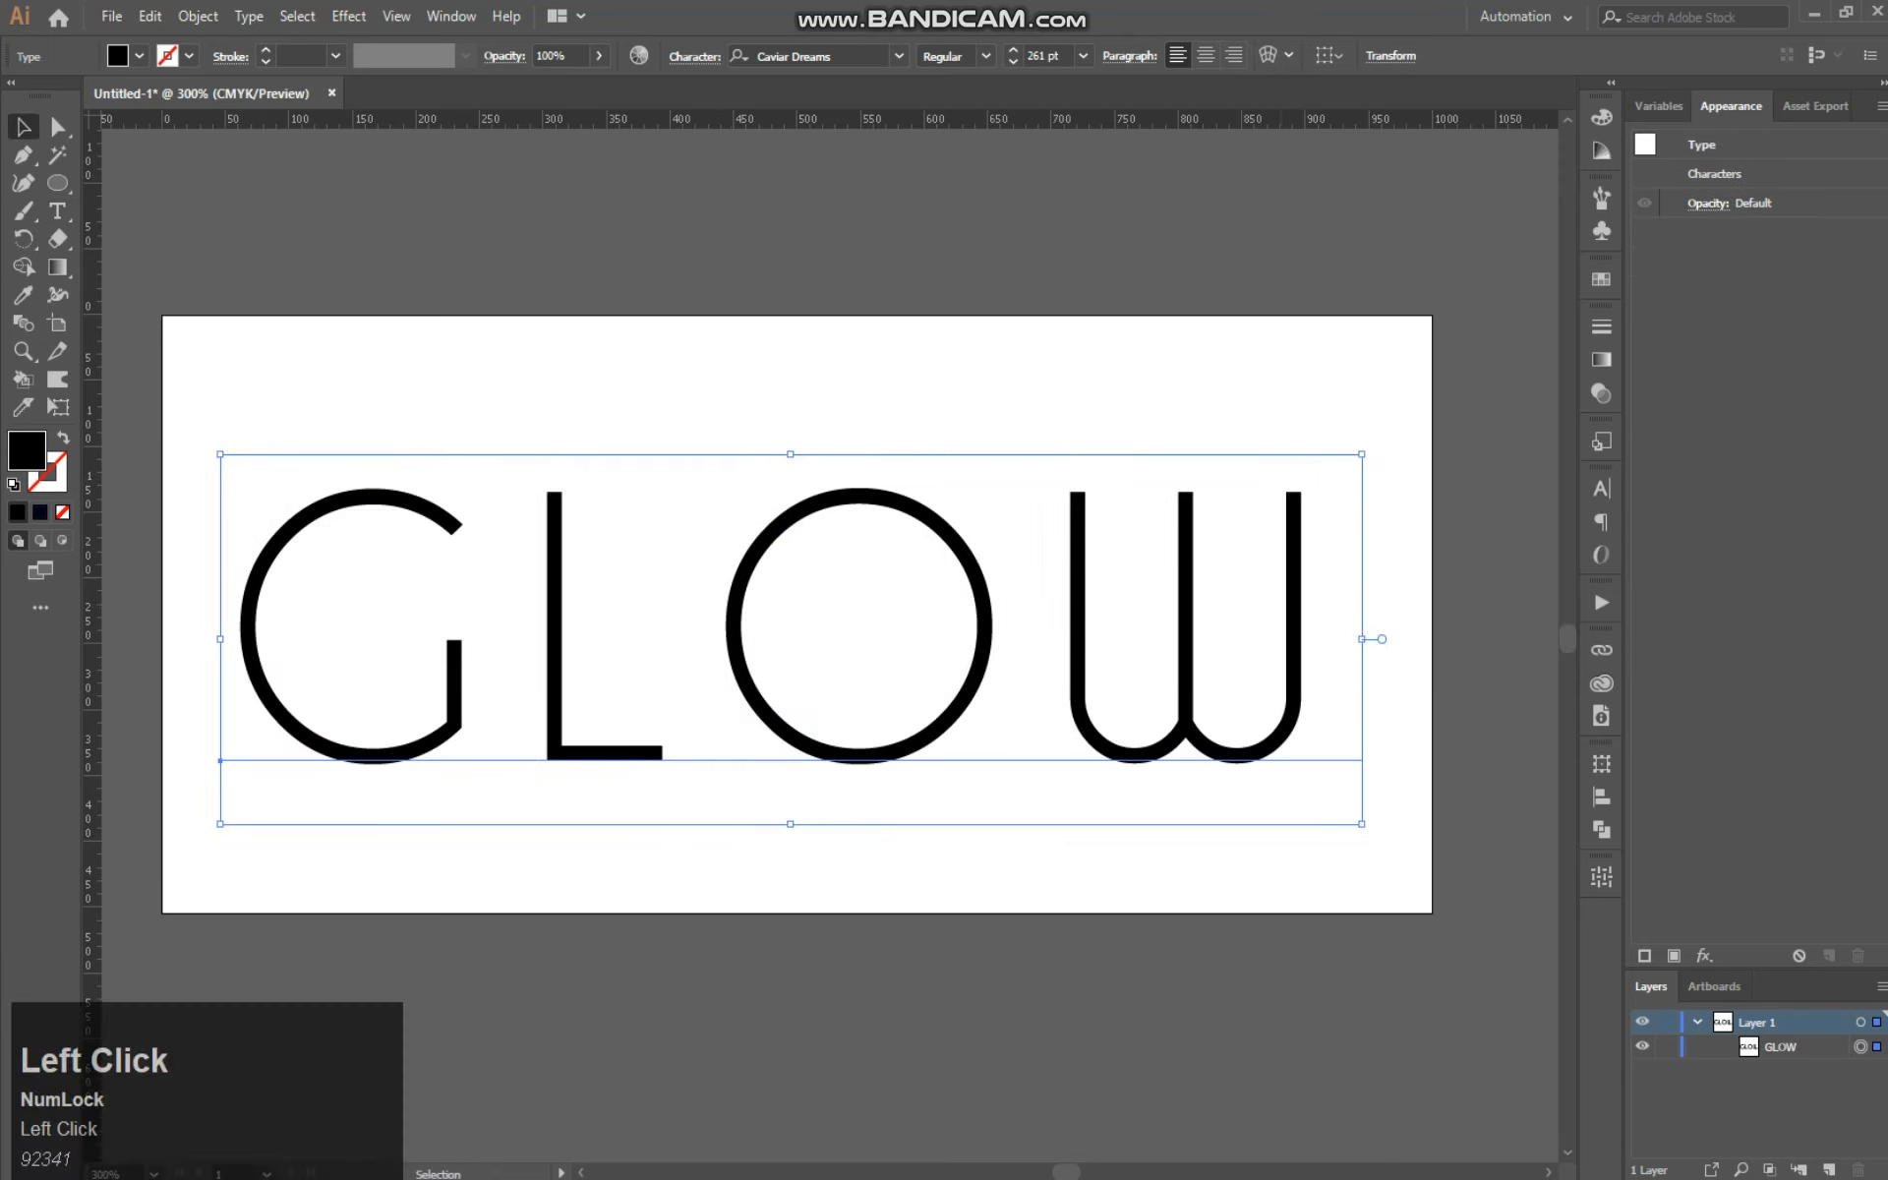
pyautogui.rightClick(851, 492)
pyautogui.click(934, 653)
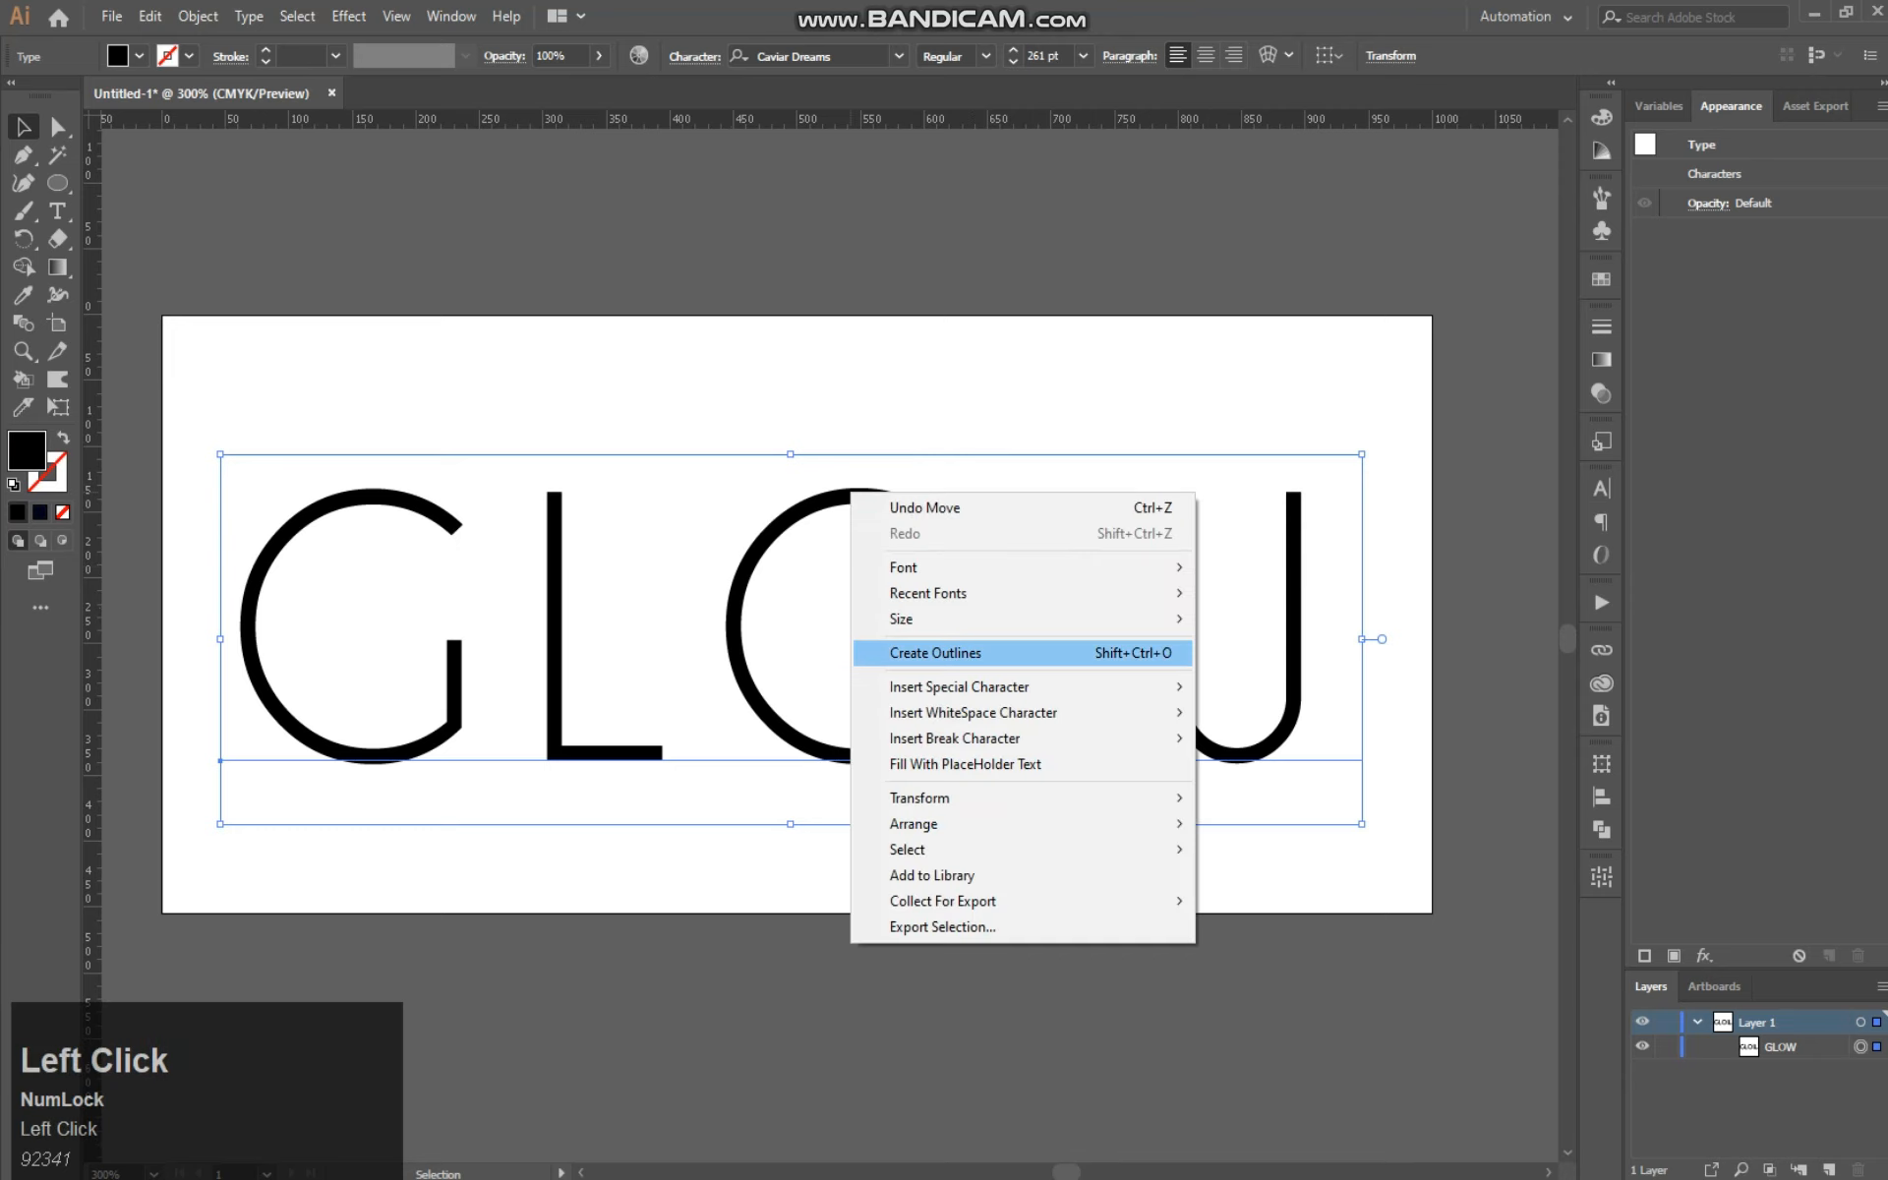
pyautogui.click(1366, 485)
# Step: Fill the outlined GLOW letters with the green swatch C=75 M=0 Y=100 K=0
pyautogui.moveTo(234, 453); pyautogui.dragTo(652, 714)
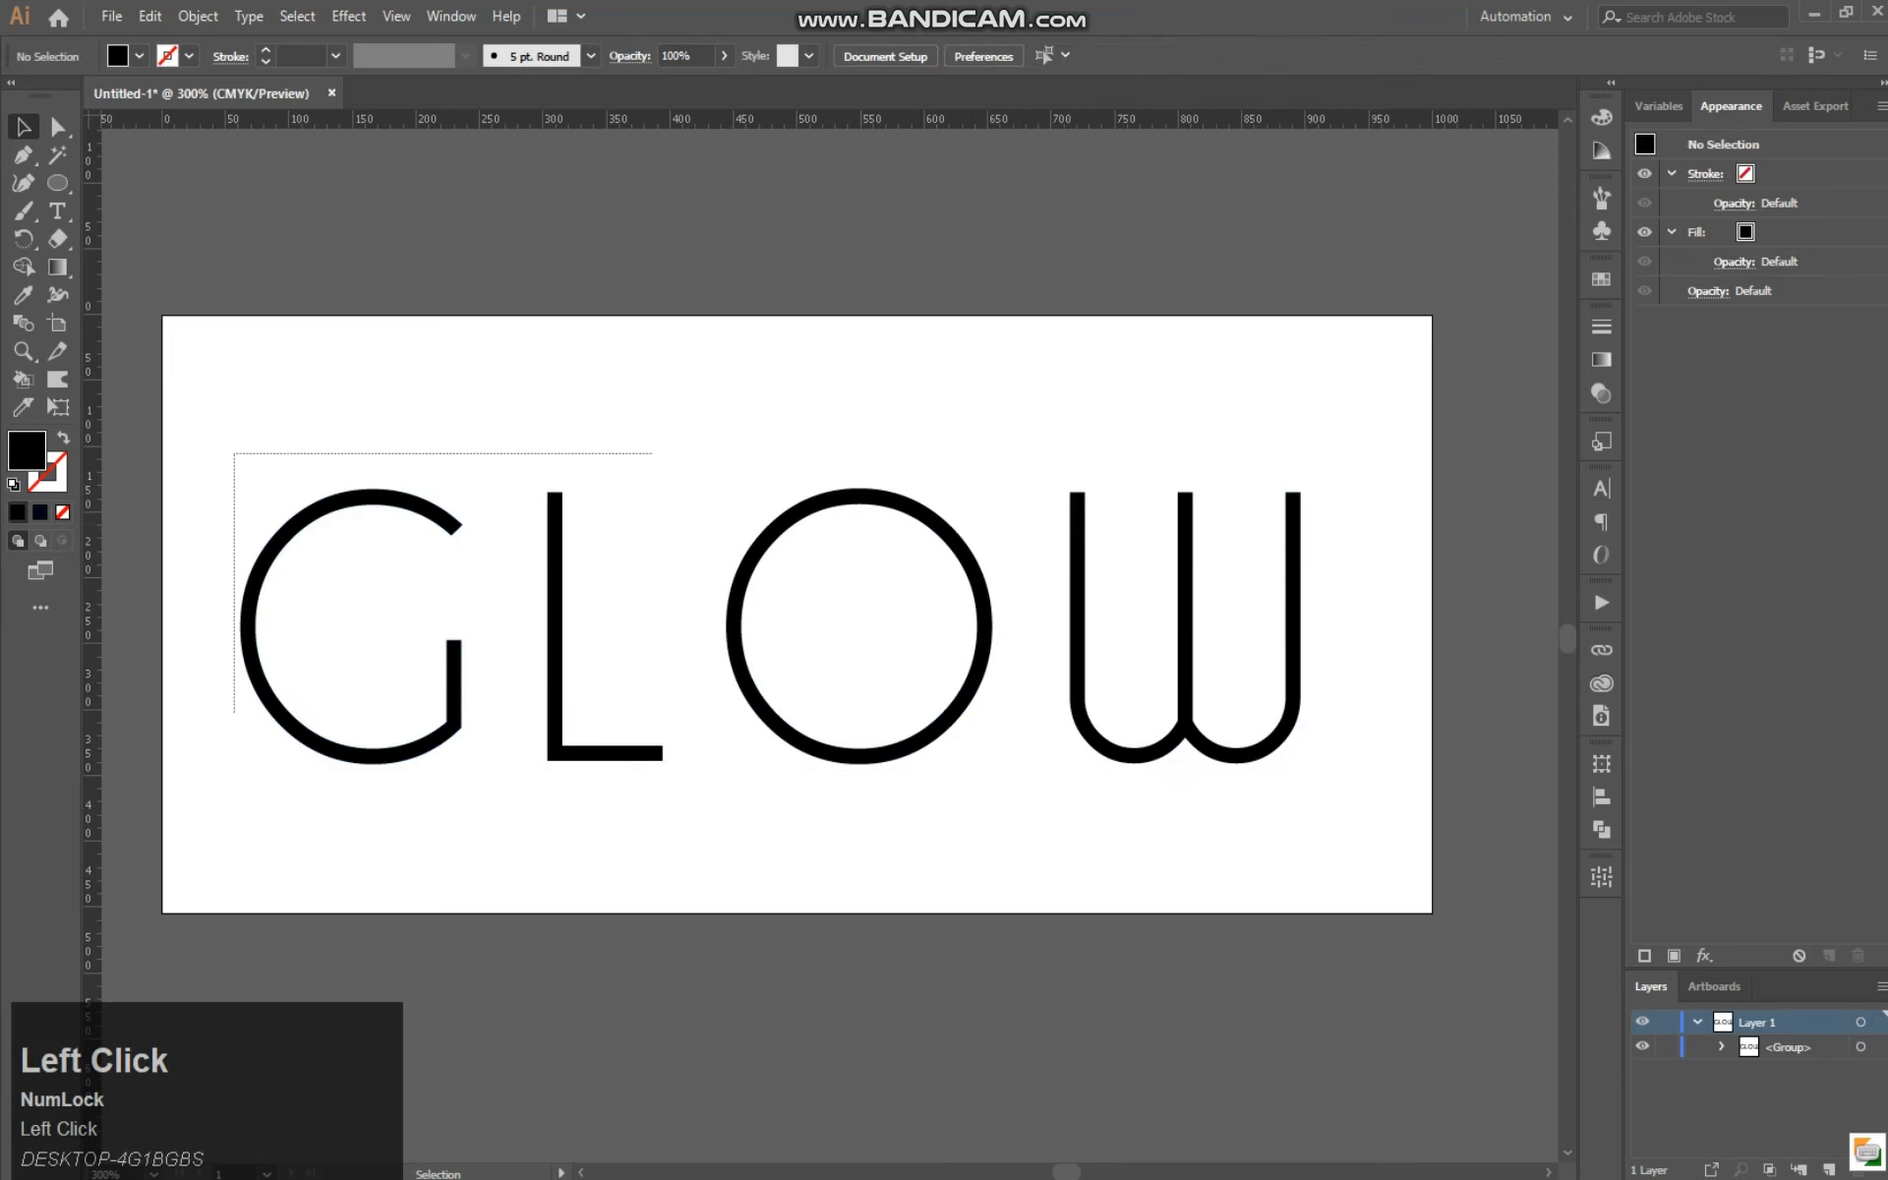
pyautogui.moveTo(1484, 905); pyautogui.dragTo(1484, 905)
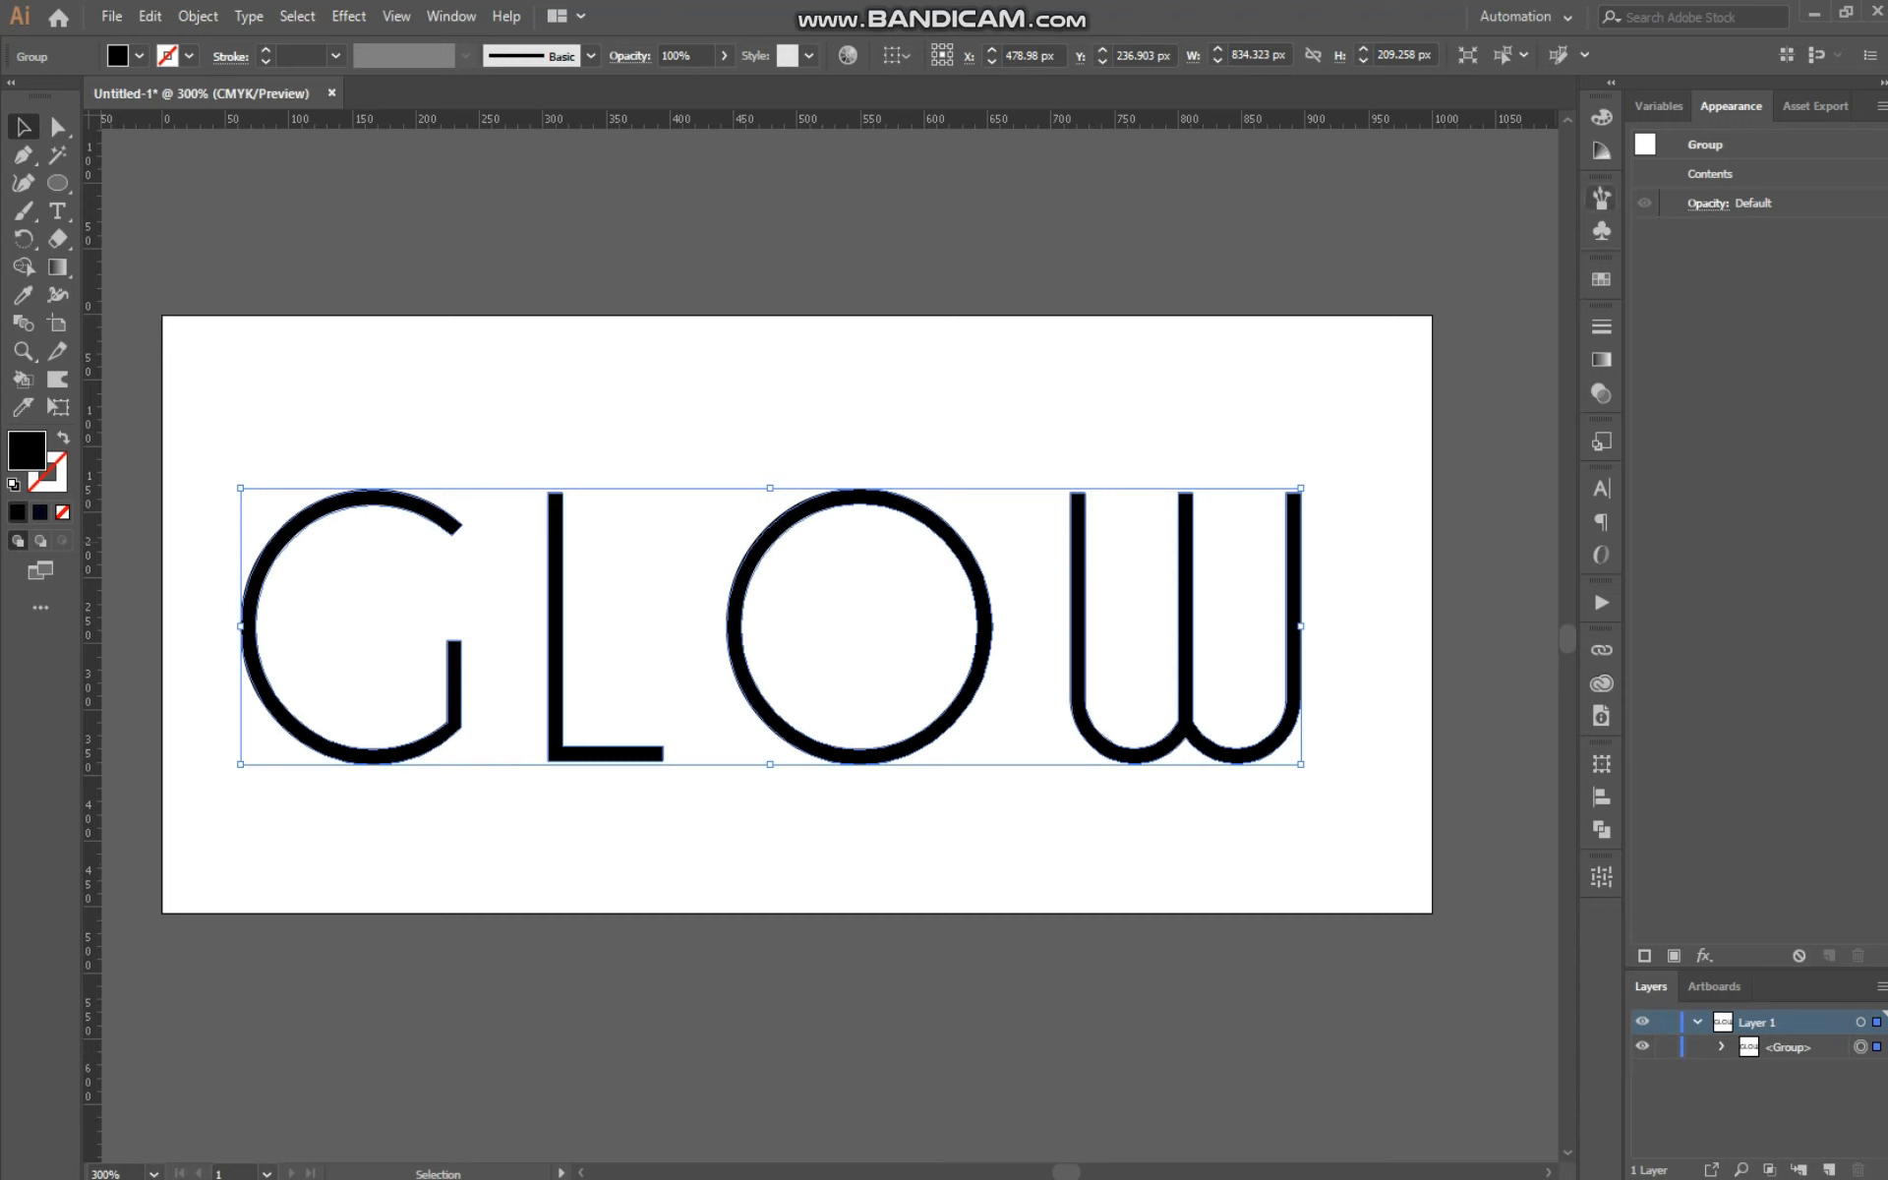
pyautogui.click(1601, 359)
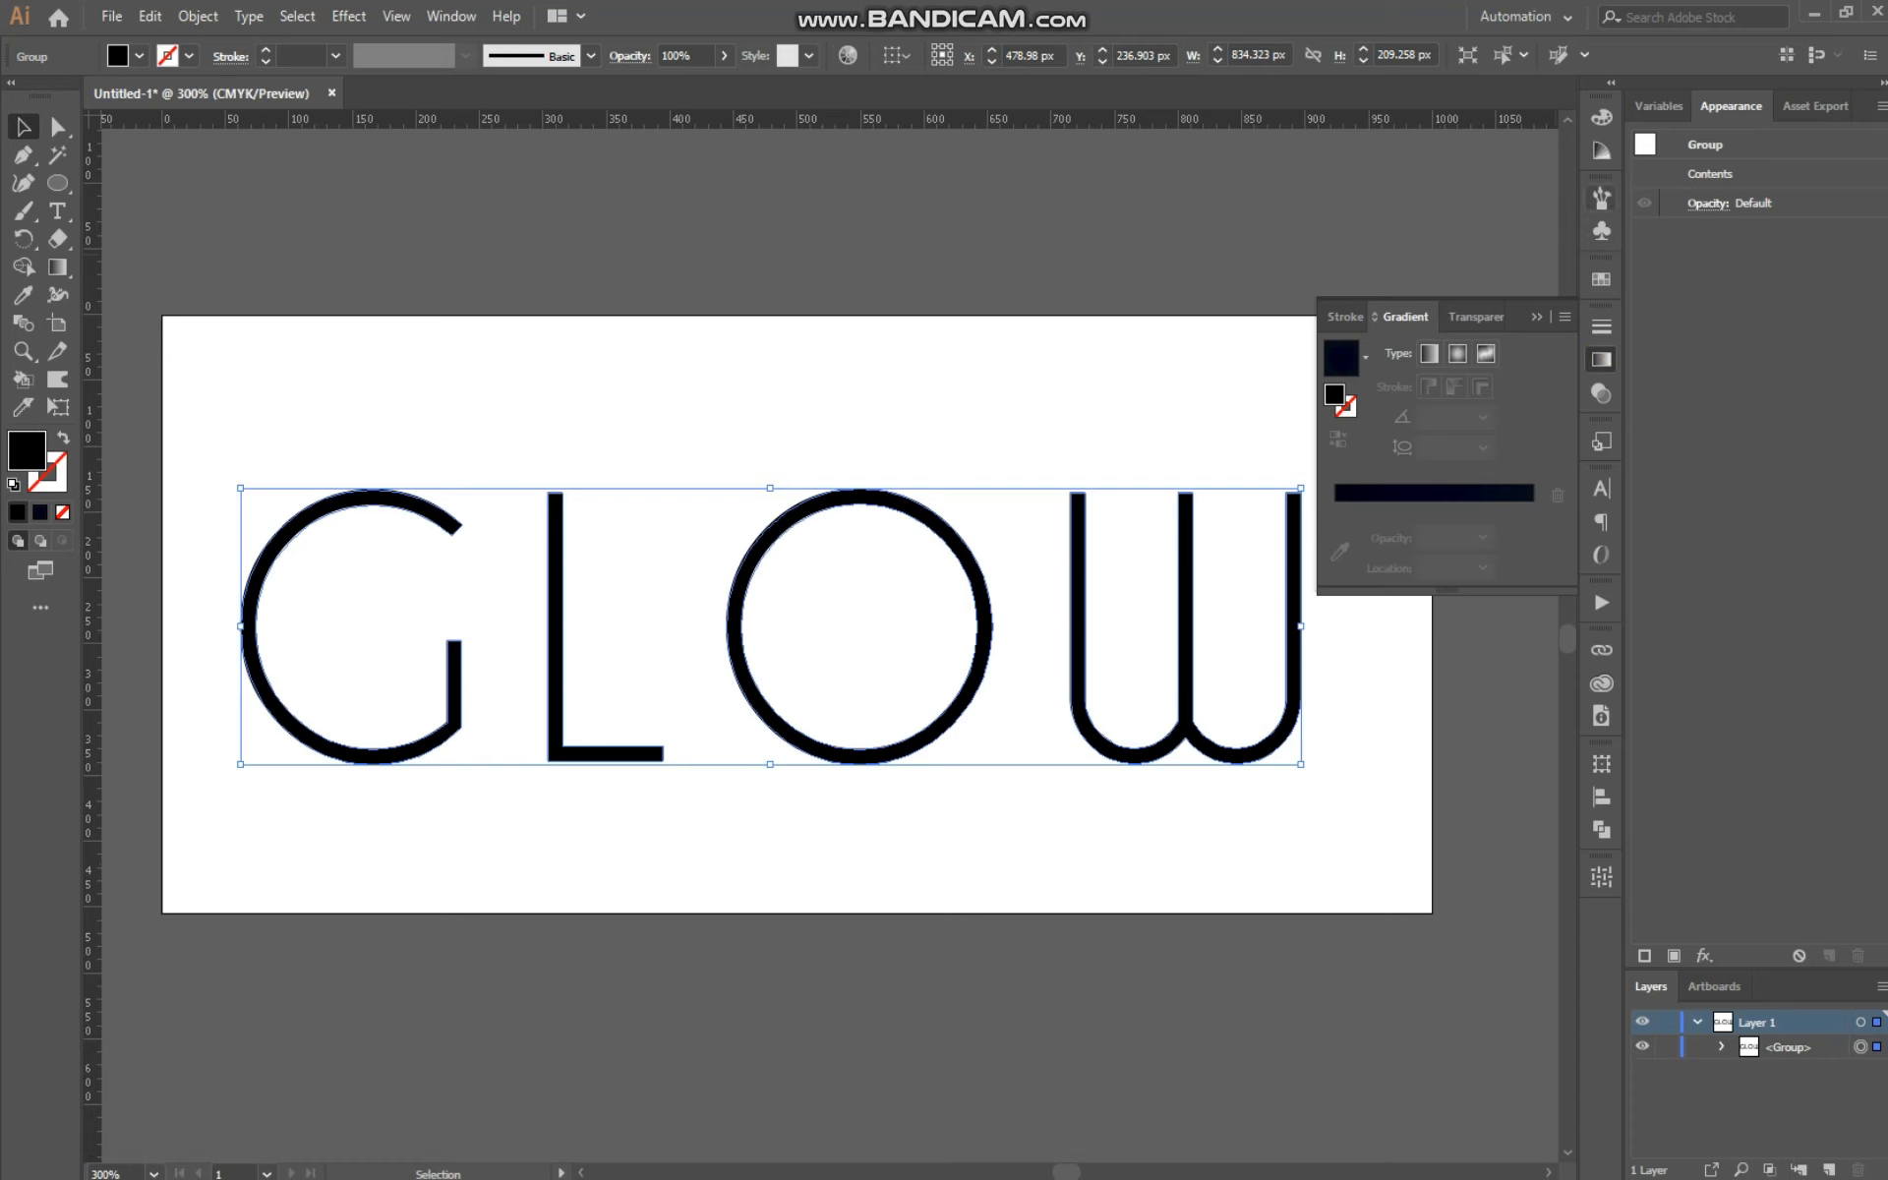
pyautogui.click(1602, 279)
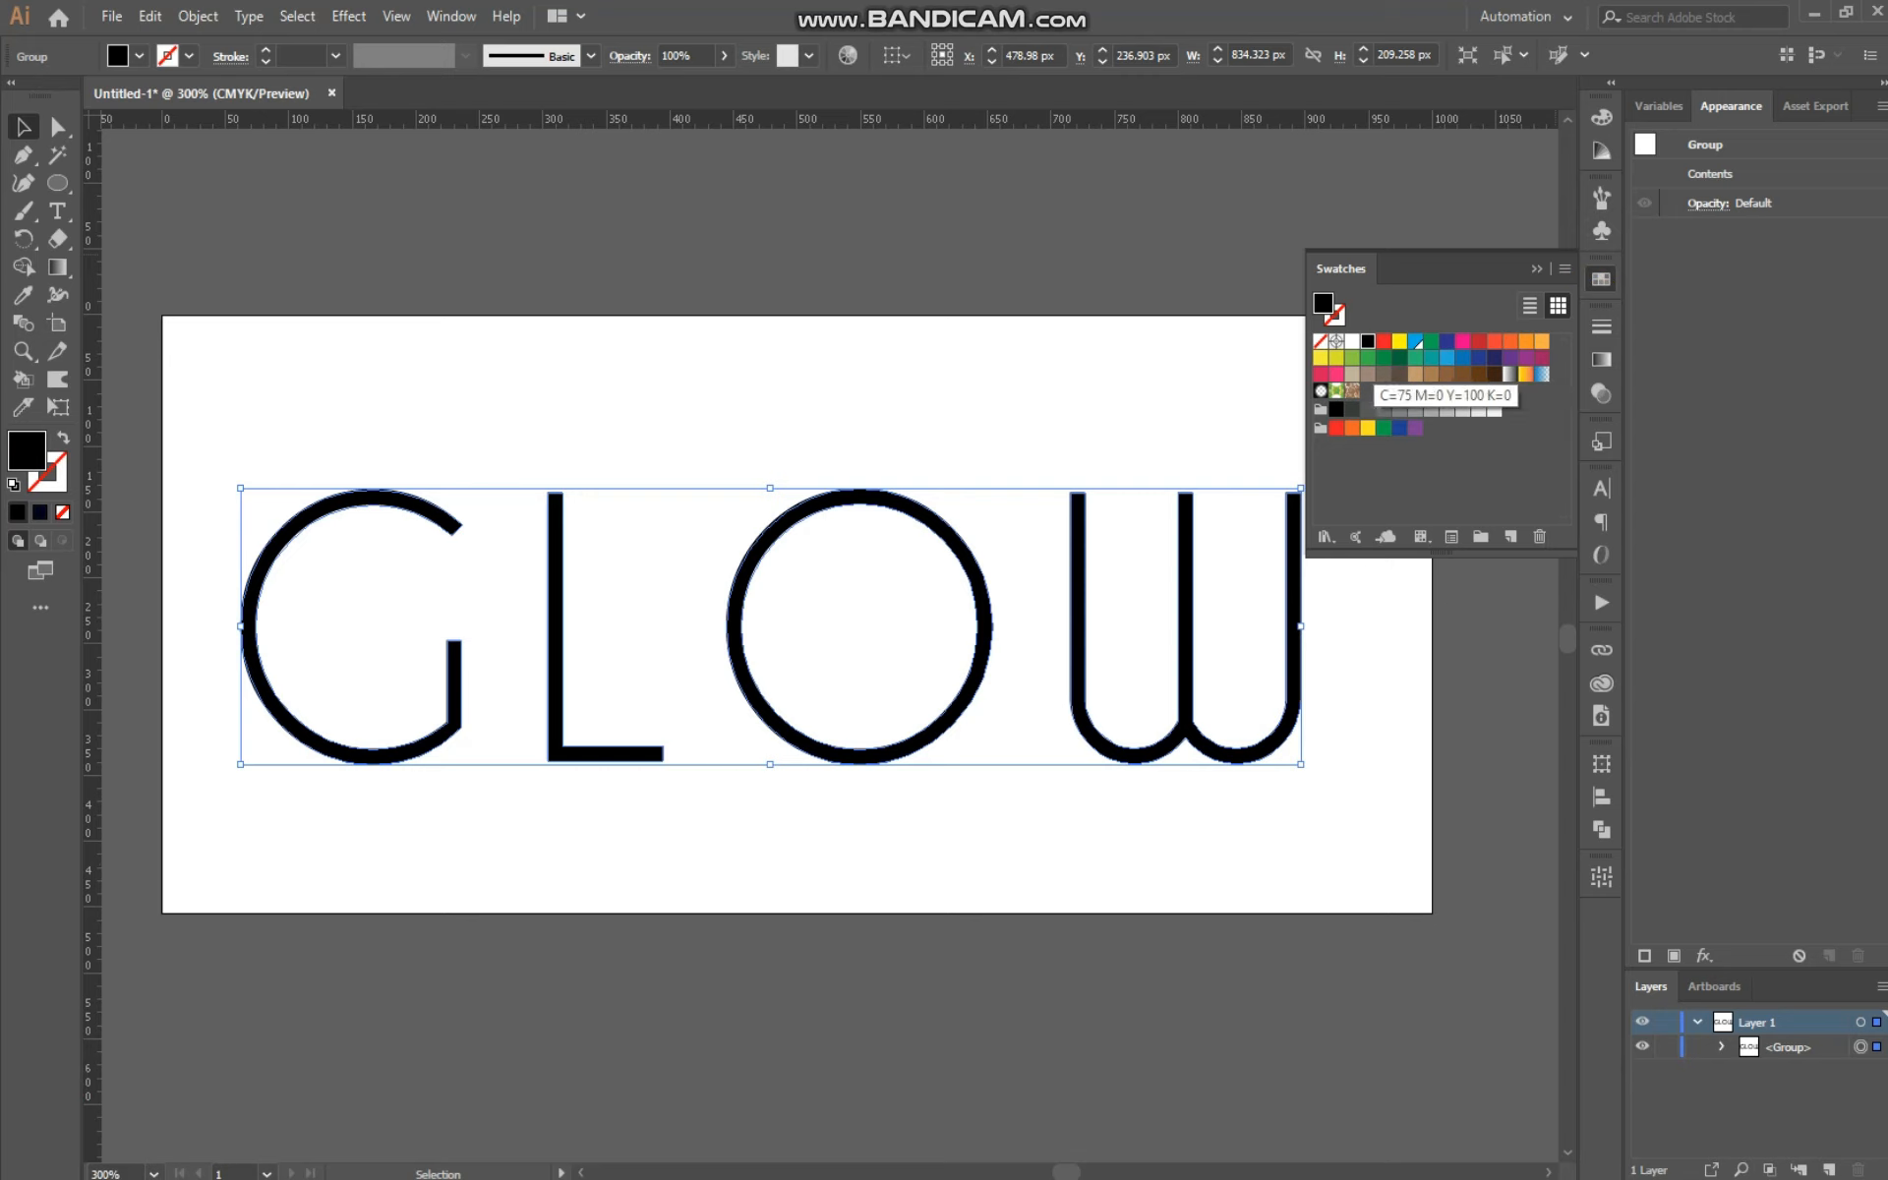
pyautogui.click(1368, 357)
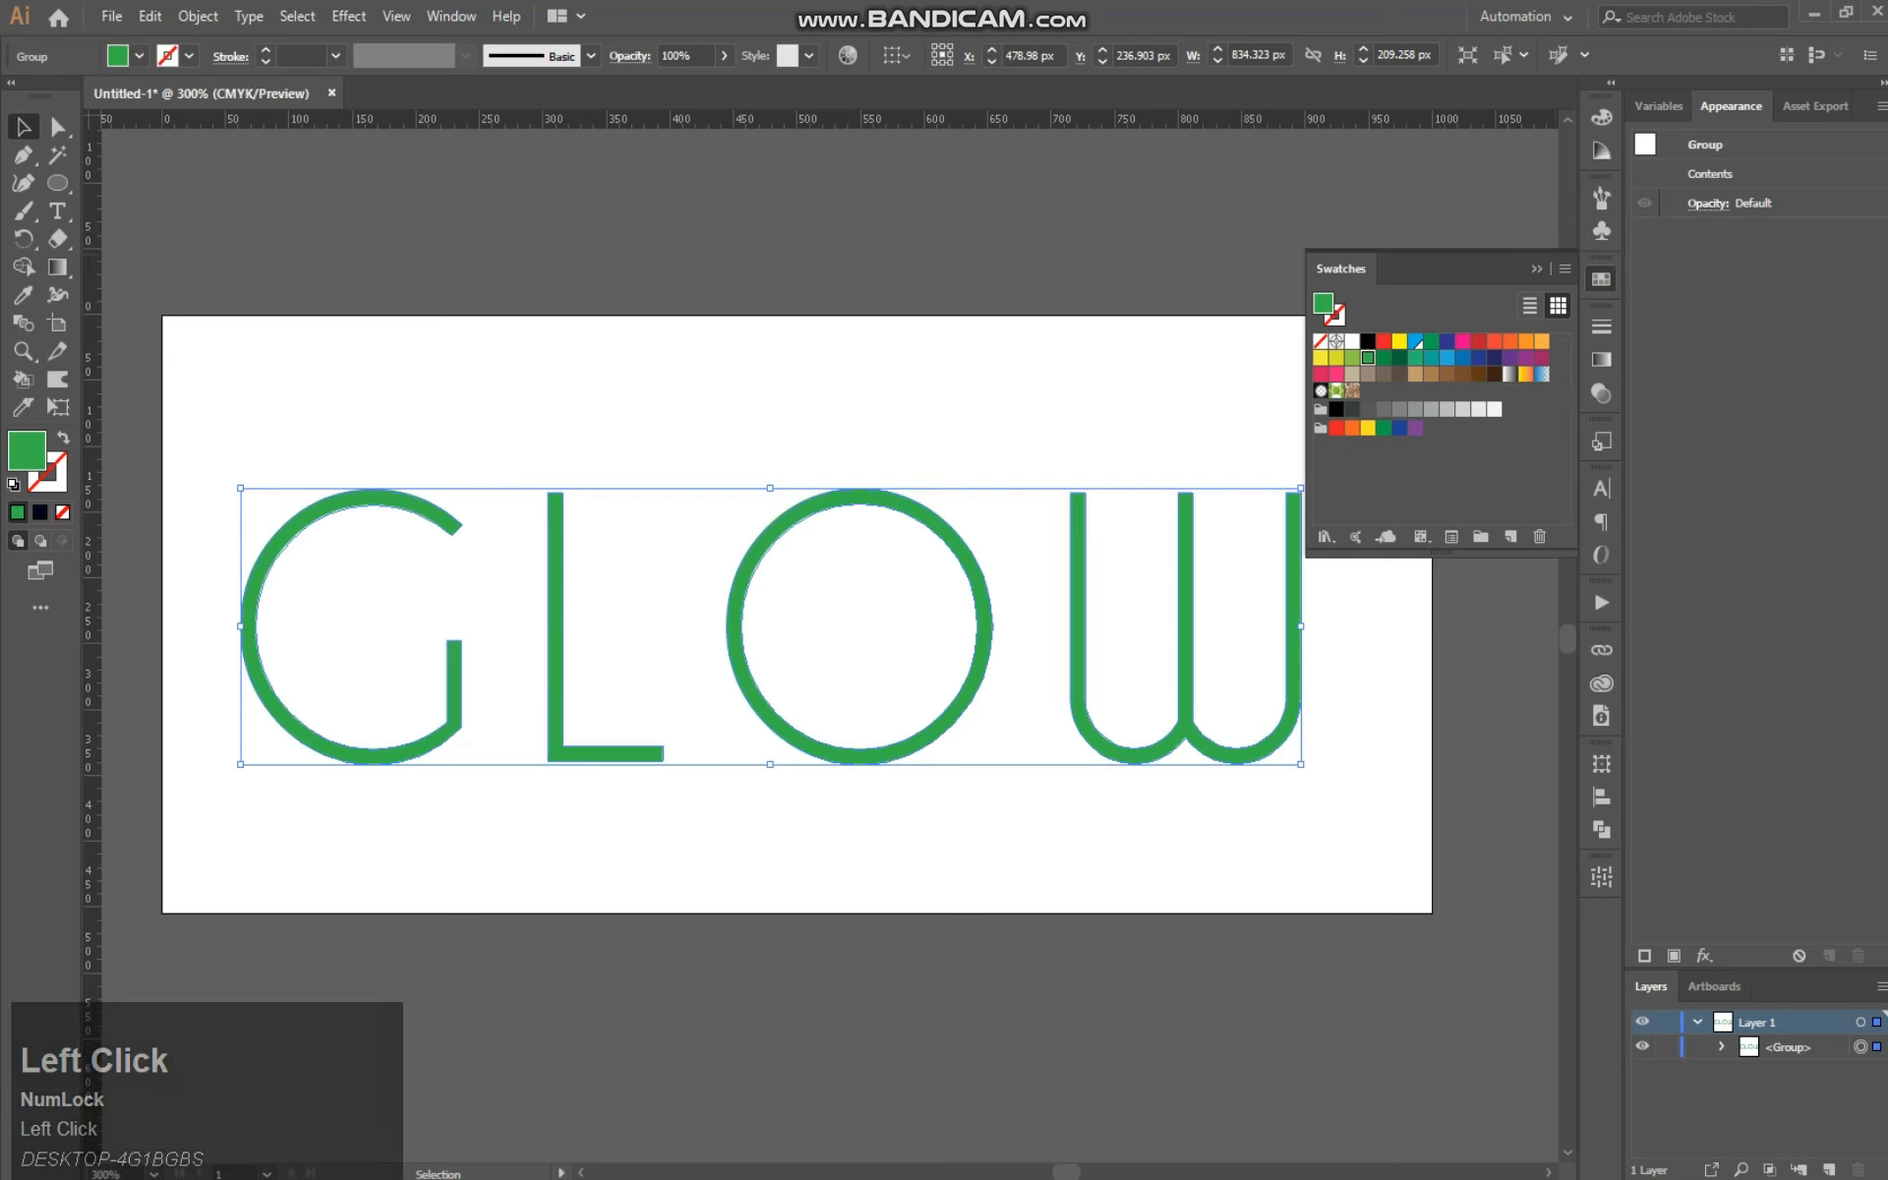
pyautogui.click(1075, 361)
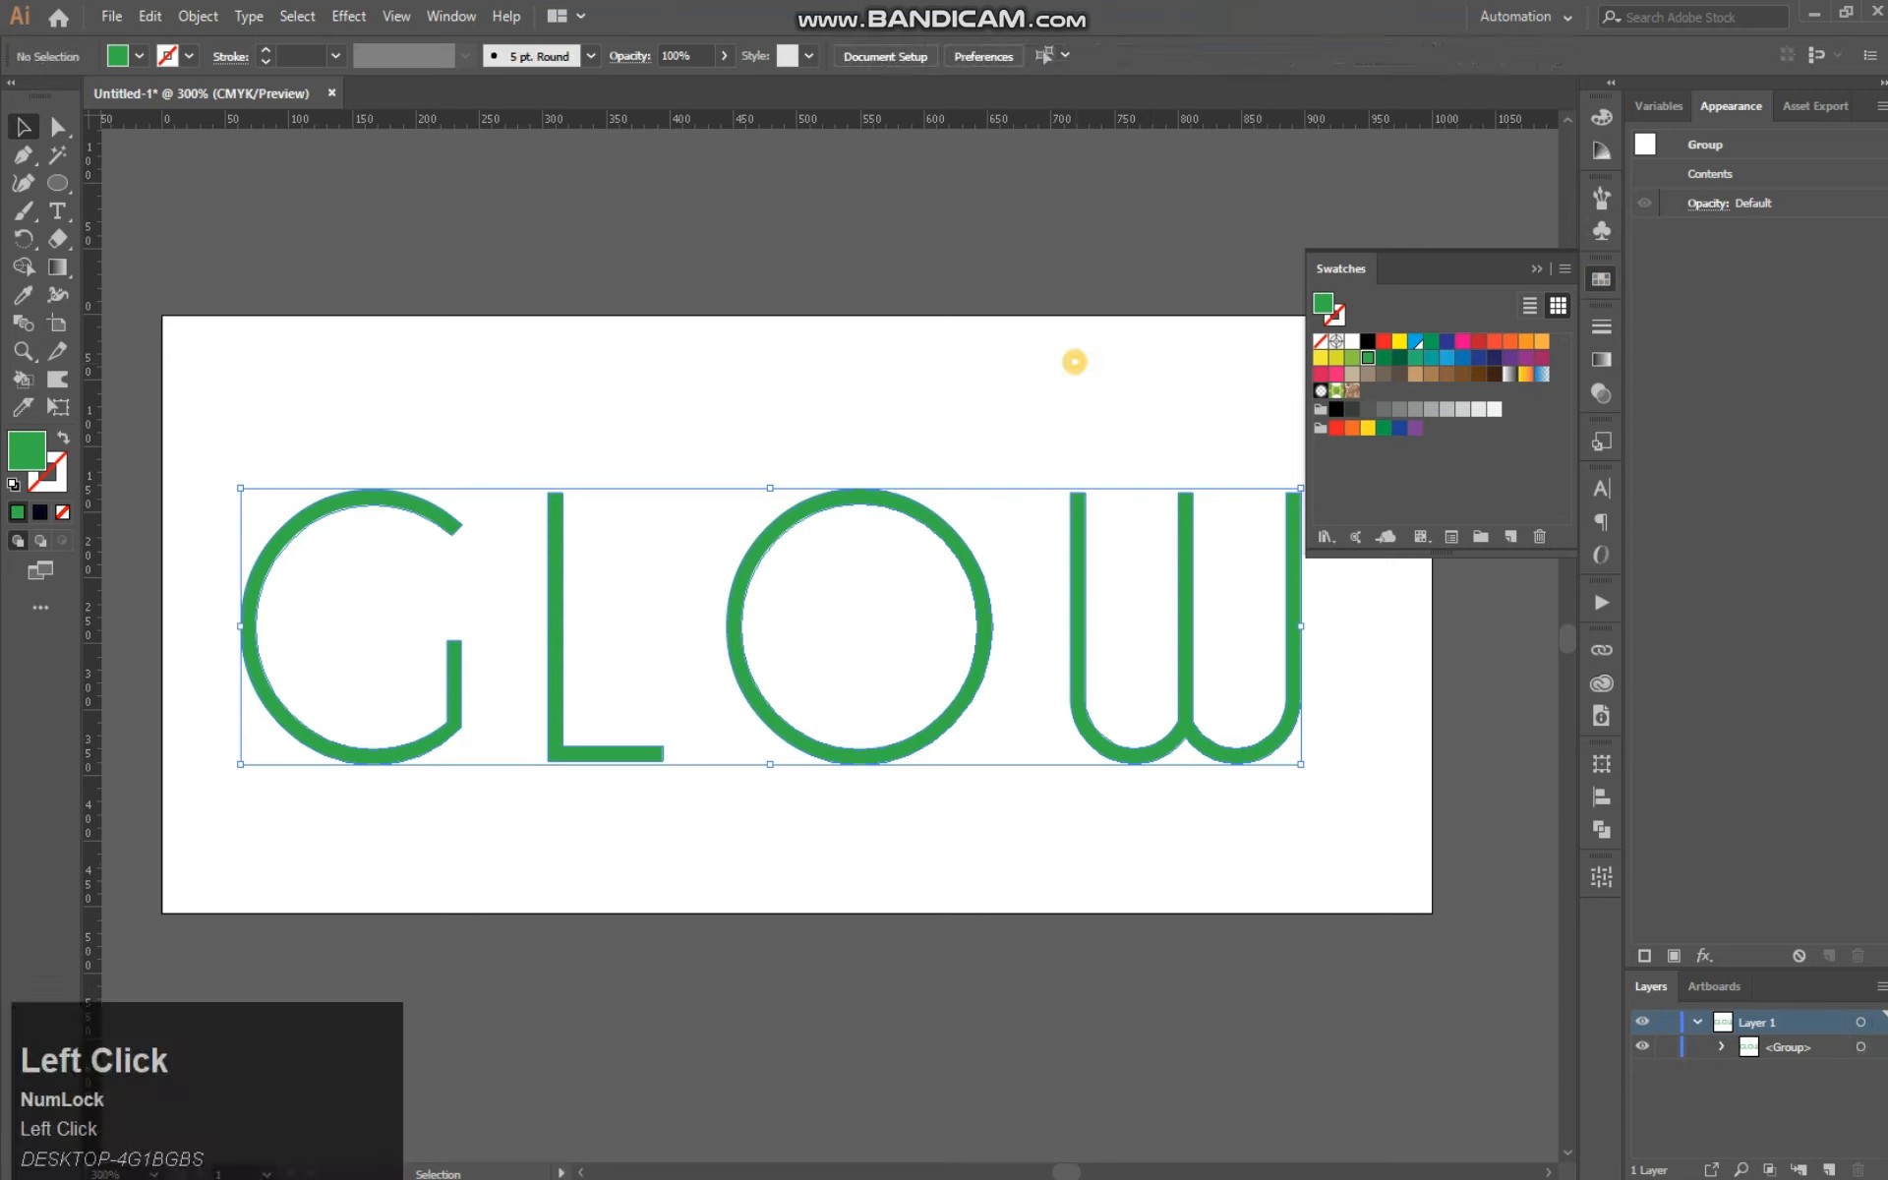
pyautogui.moveTo(1382, 891); pyautogui.dragTo(1389, 910)
pyautogui.click(1534, 272)
# Step: Offset the paths of the green GLOW letters by 10 px with mitre joins and a mitre limit of 4
pyautogui.moveTo(1355, 468); pyautogui.dragTo(108, 890)
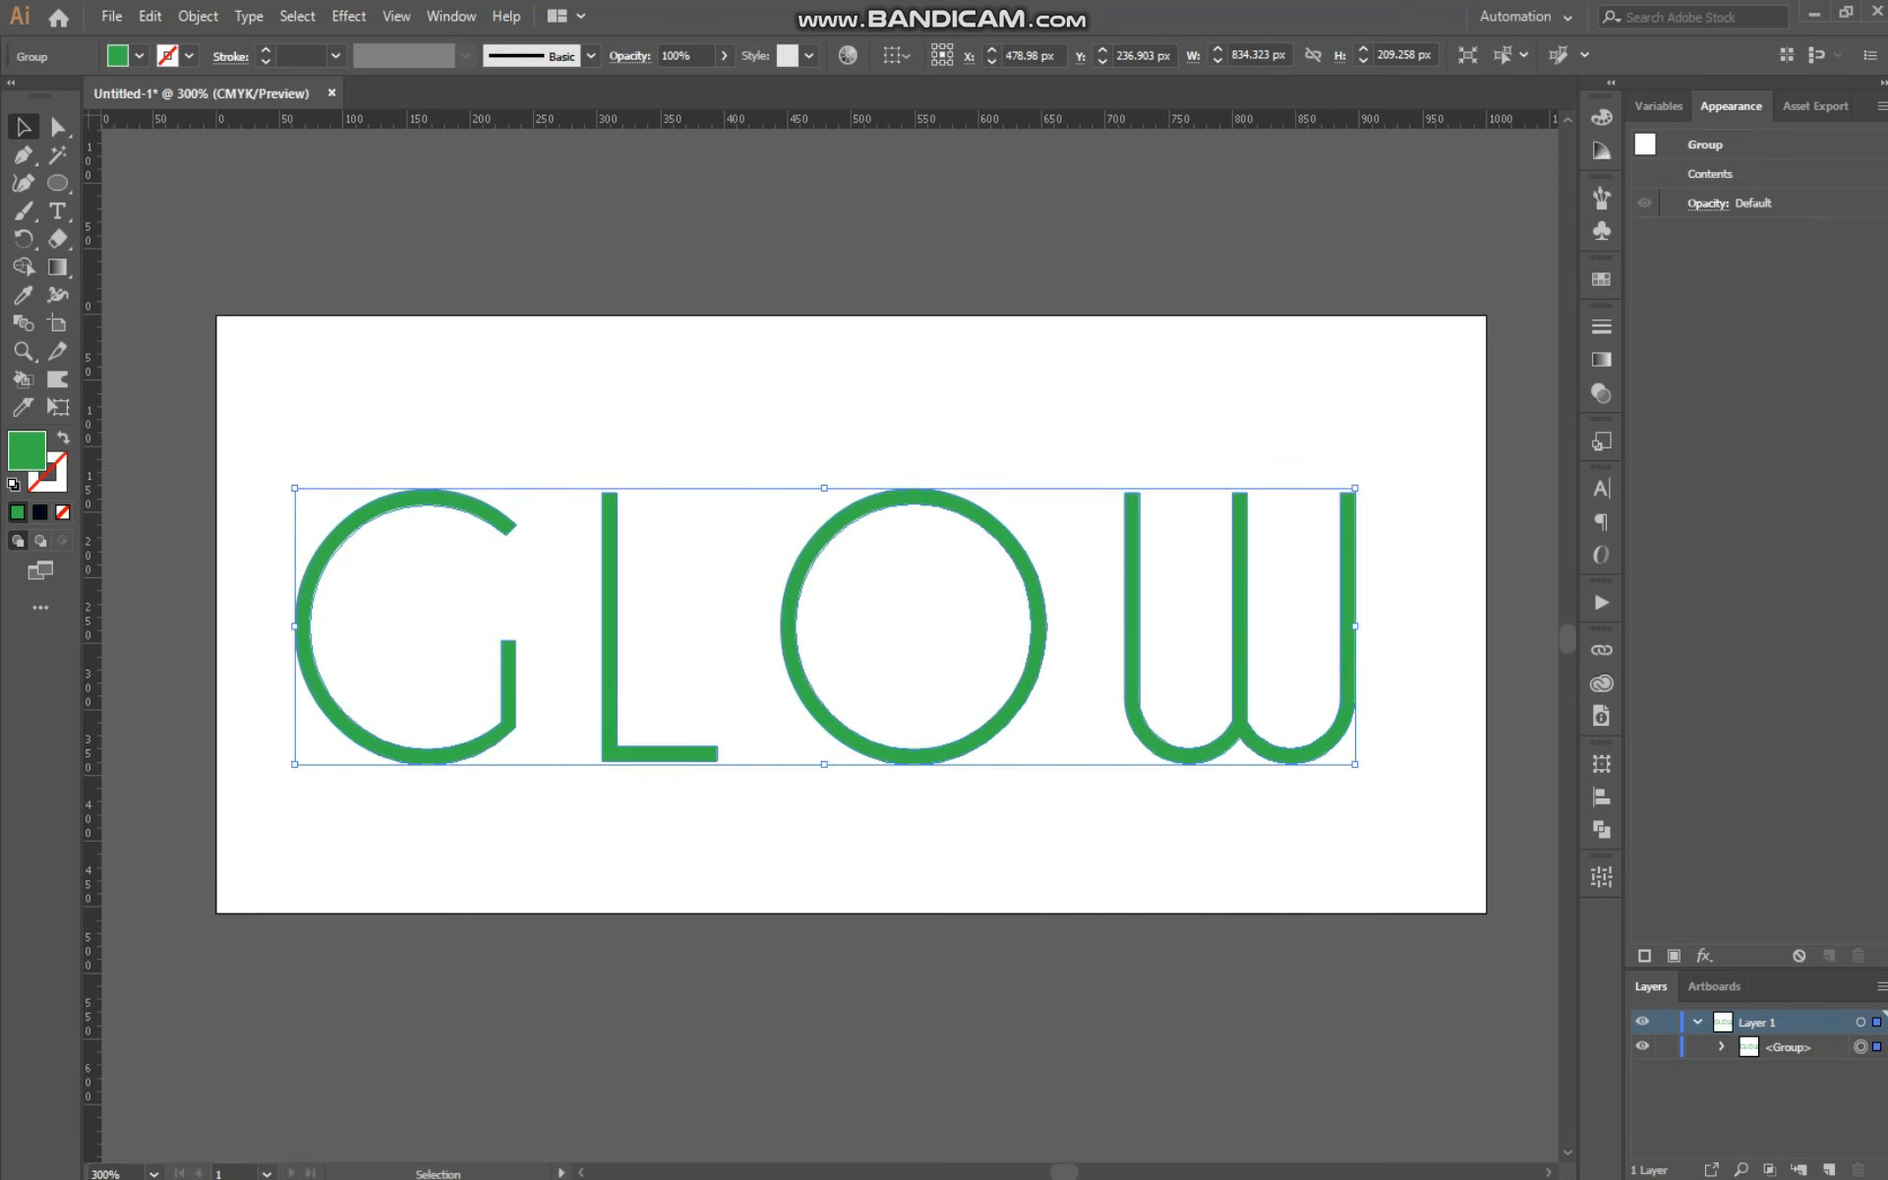
pyautogui.click(297, 16)
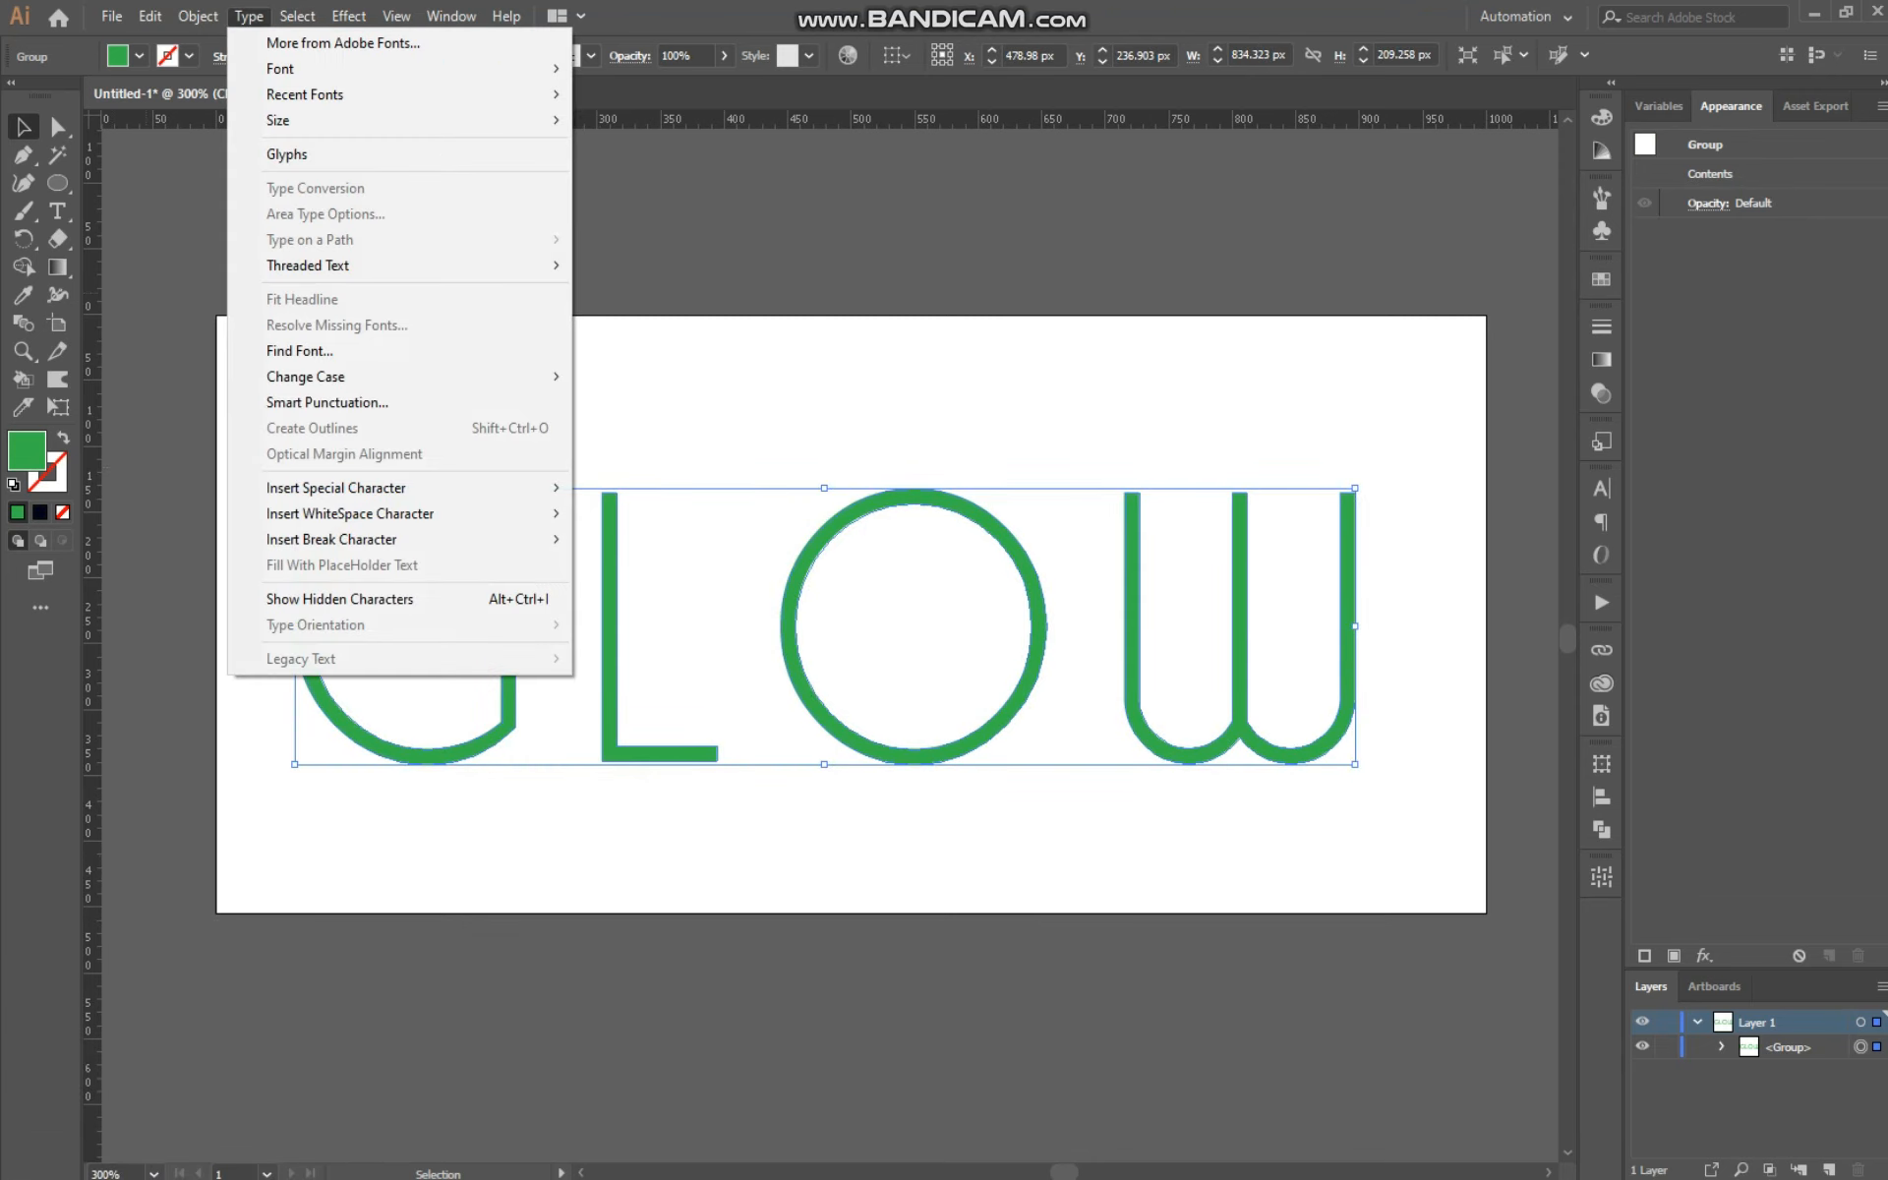
pyautogui.click(249, 16)
pyautogui.click(198, 15)
pyautogui.moveTo(295, 547)
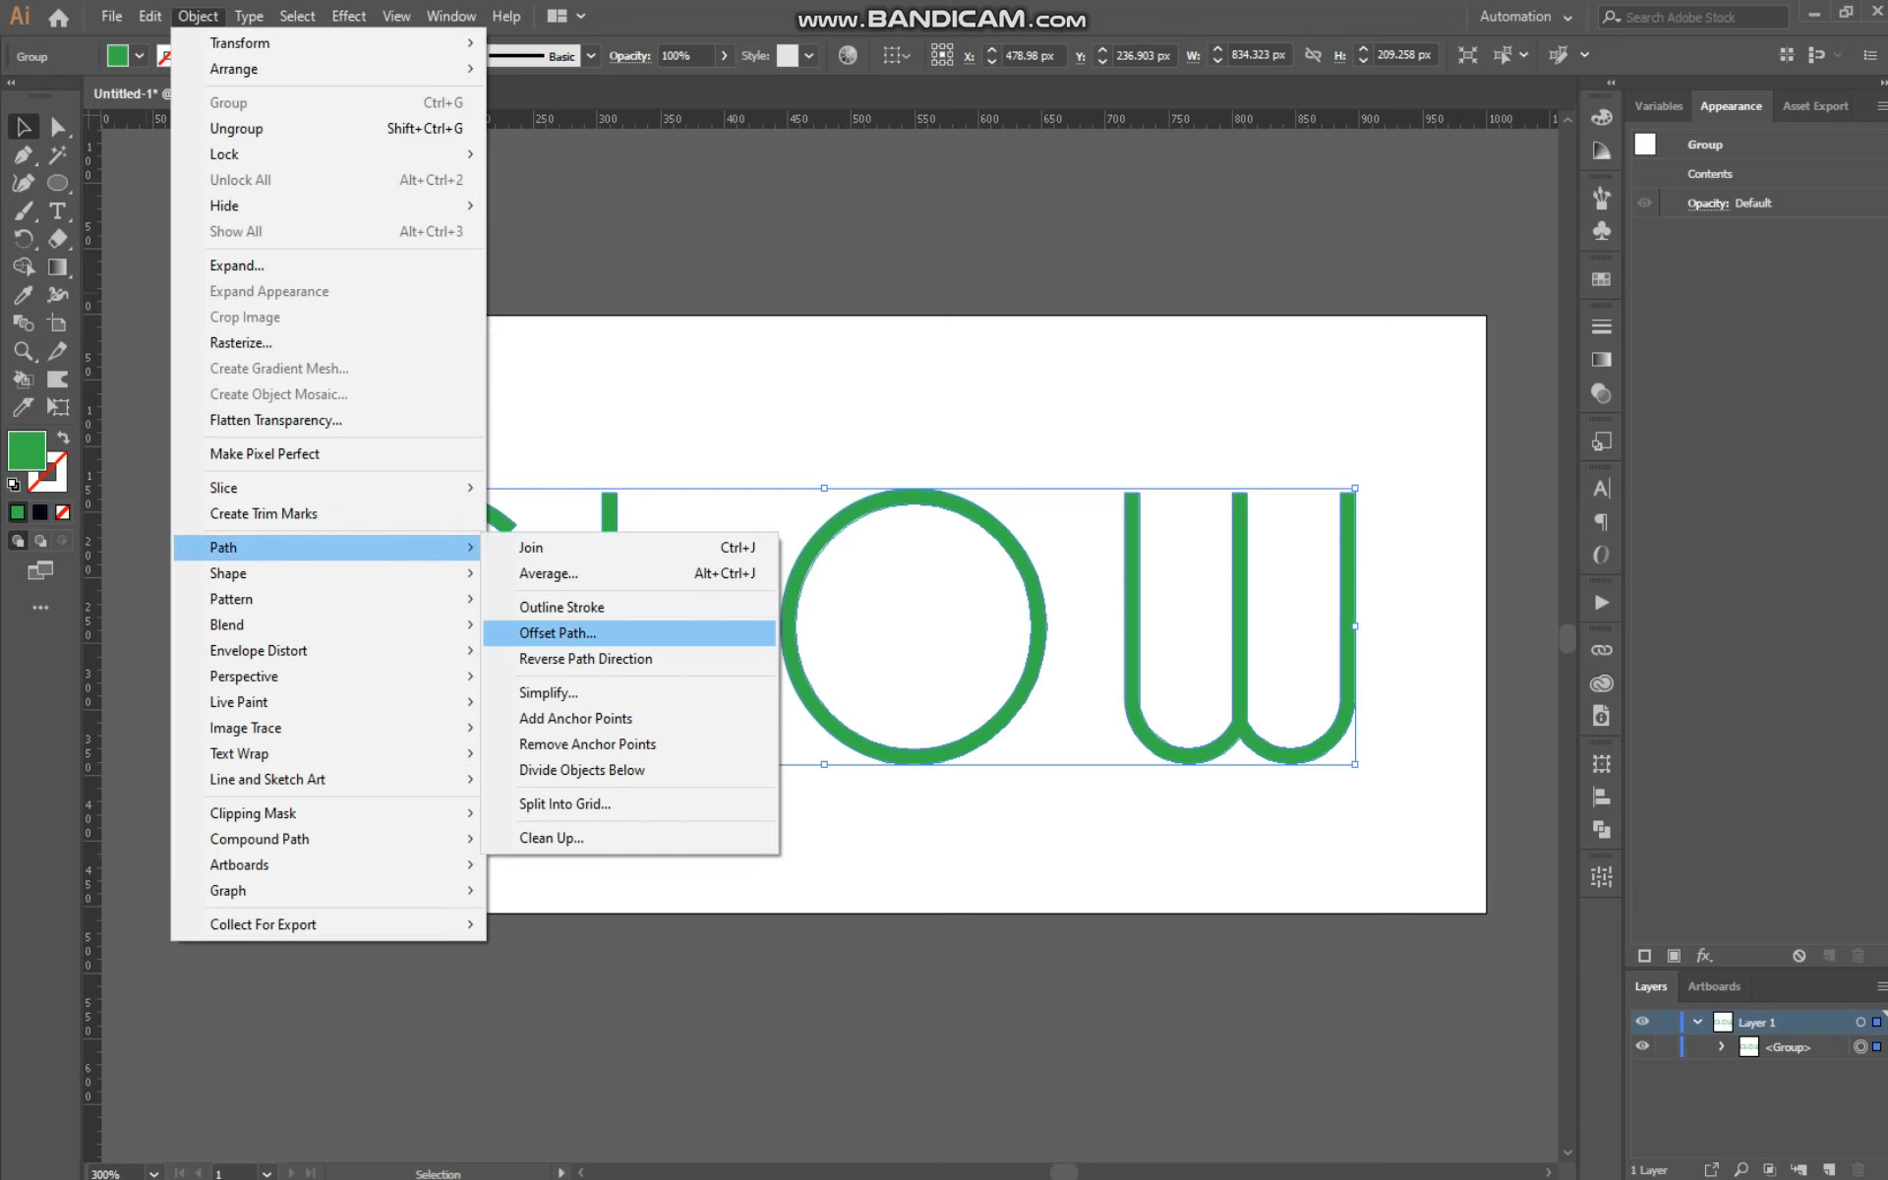
pyautogui.click(558, 632)
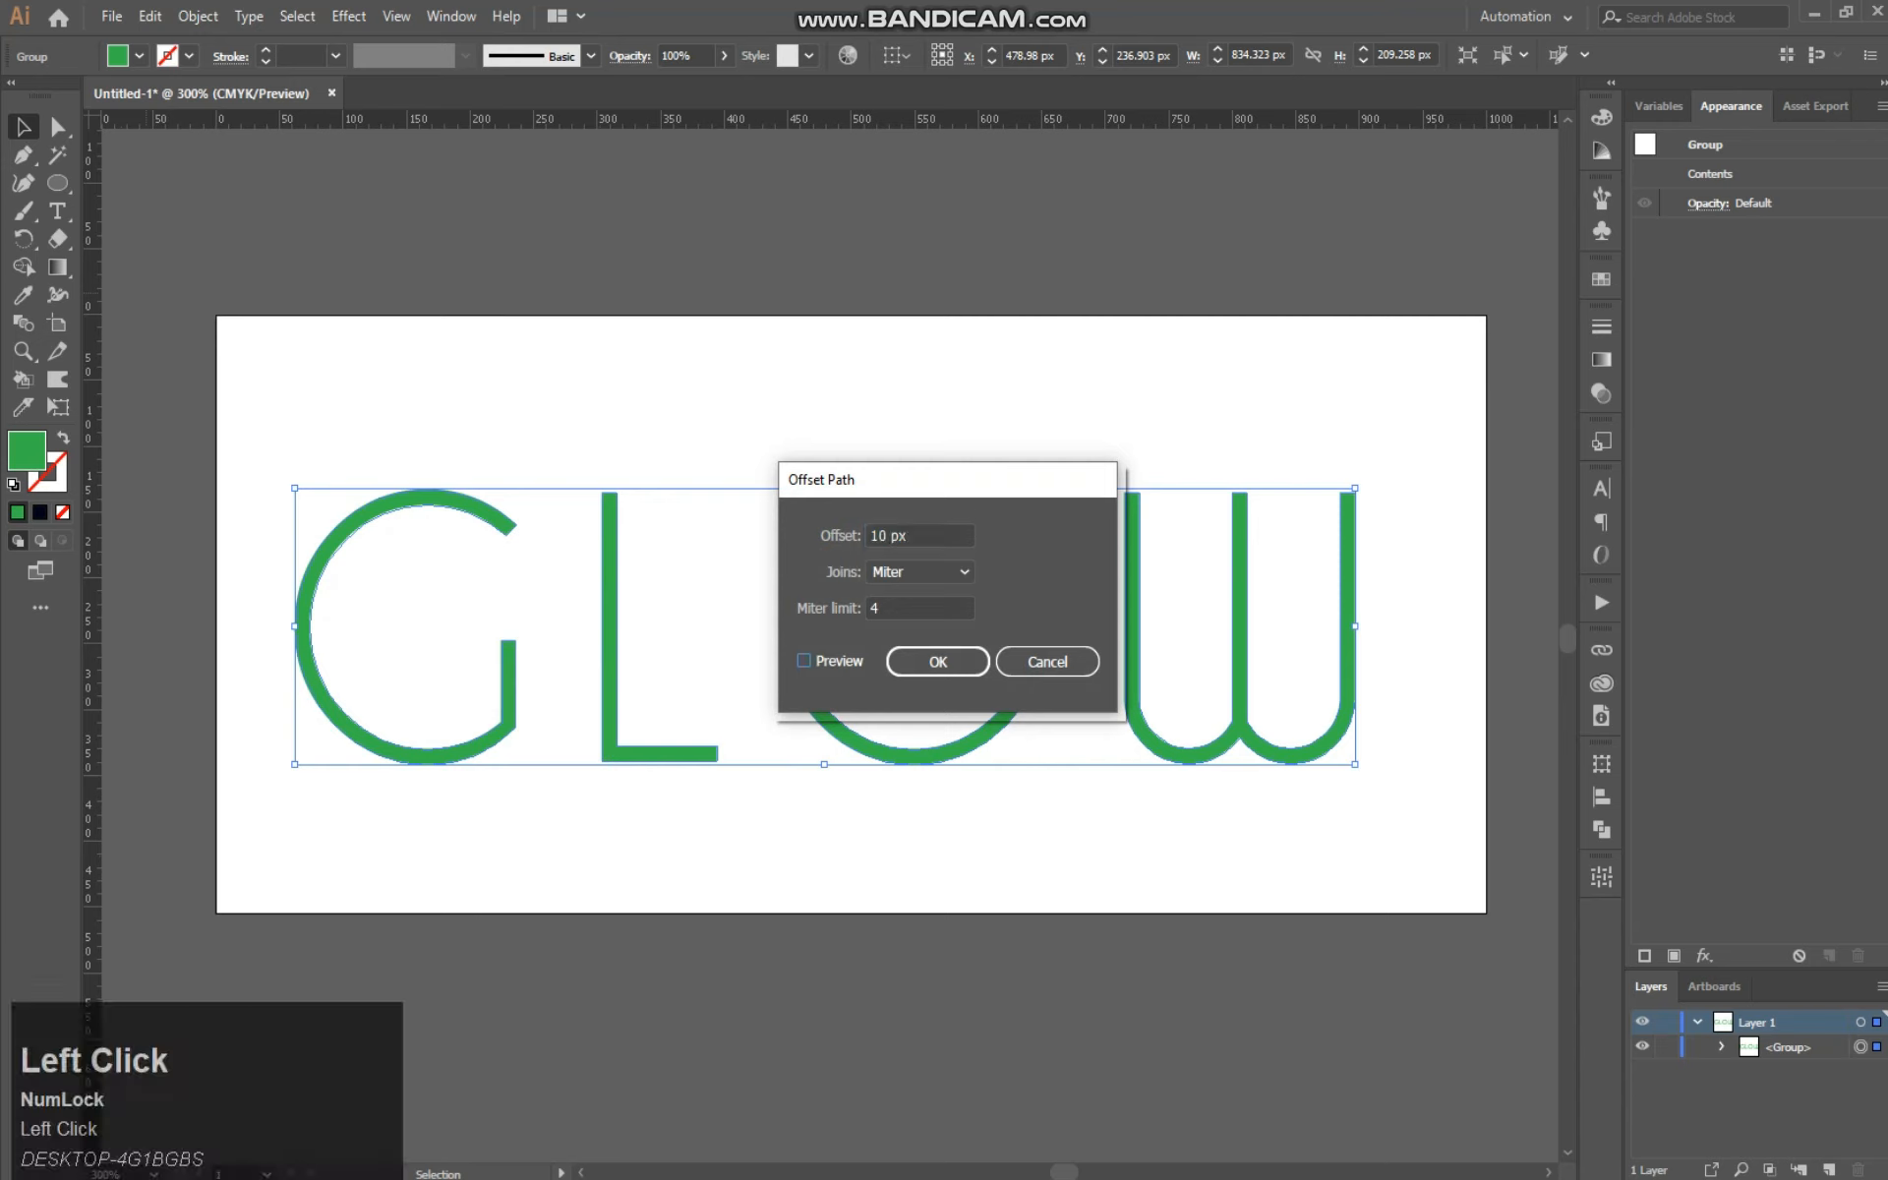
pyautogui.click(804, 661)
pyautogui.click(906, 535)
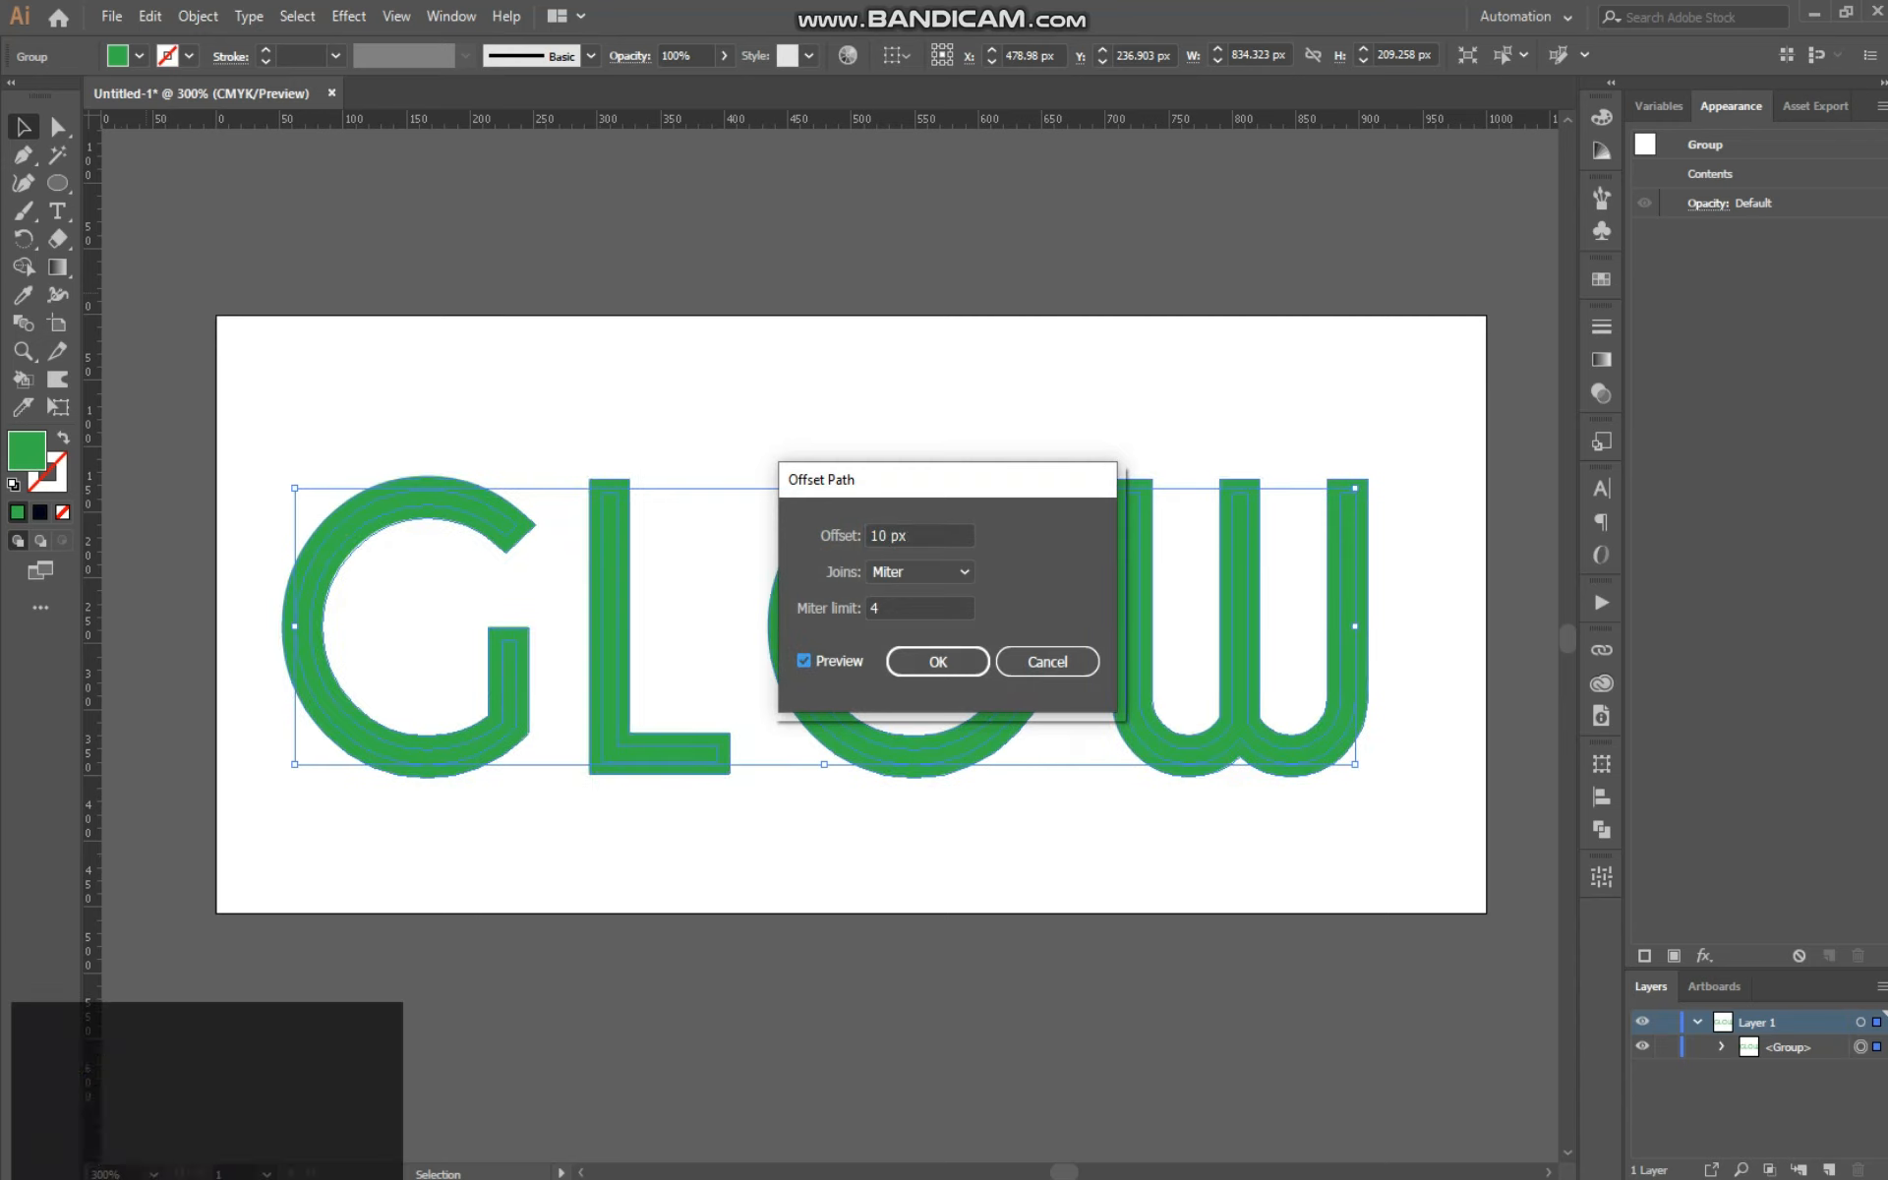
pyautogui.click(938, 661)
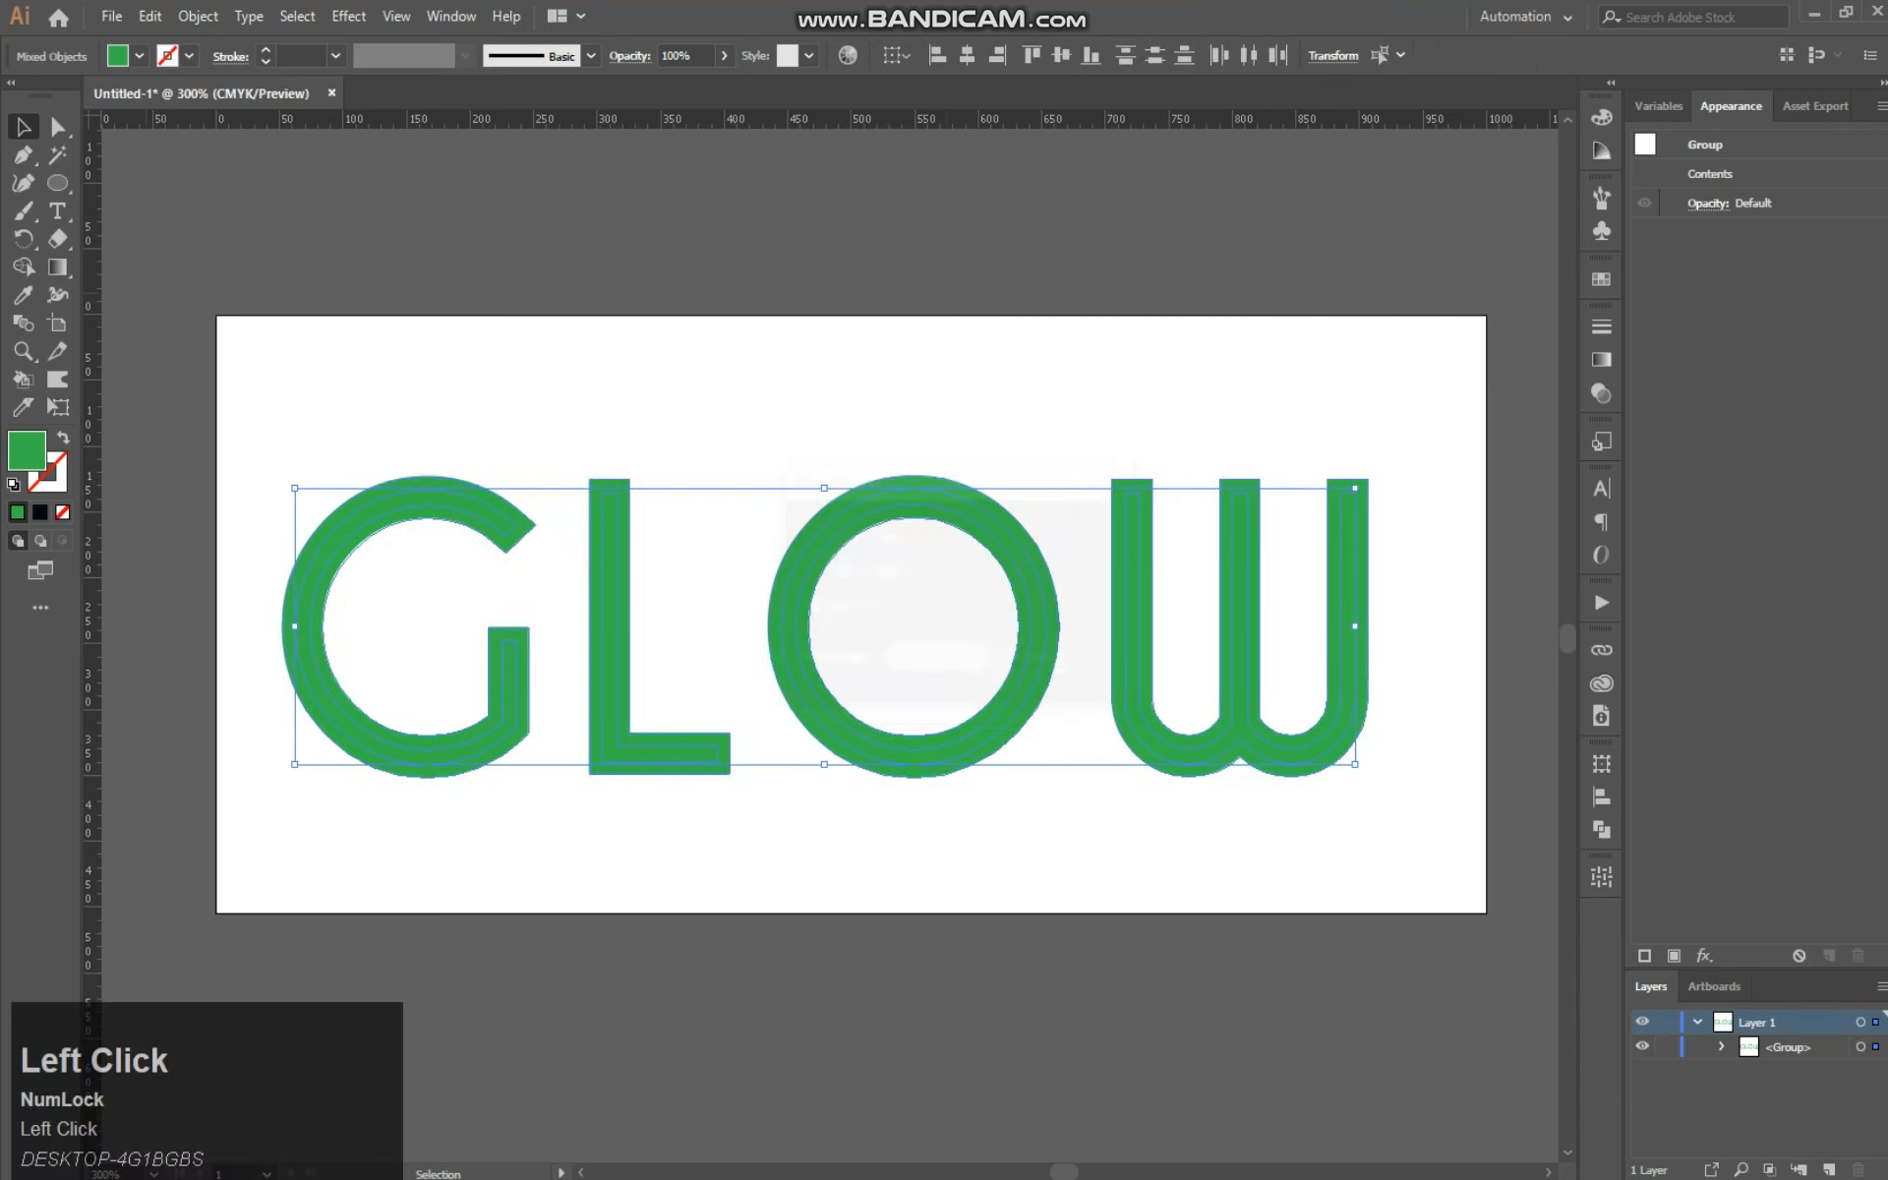
pyautogui.click(939, 661)
# Step: Ungroup the GLOW lettering so the original letters and their offset shapes can be selected separately
pyautogui.moveTo(262, 437); pyautogui.dragTo(850, 850)
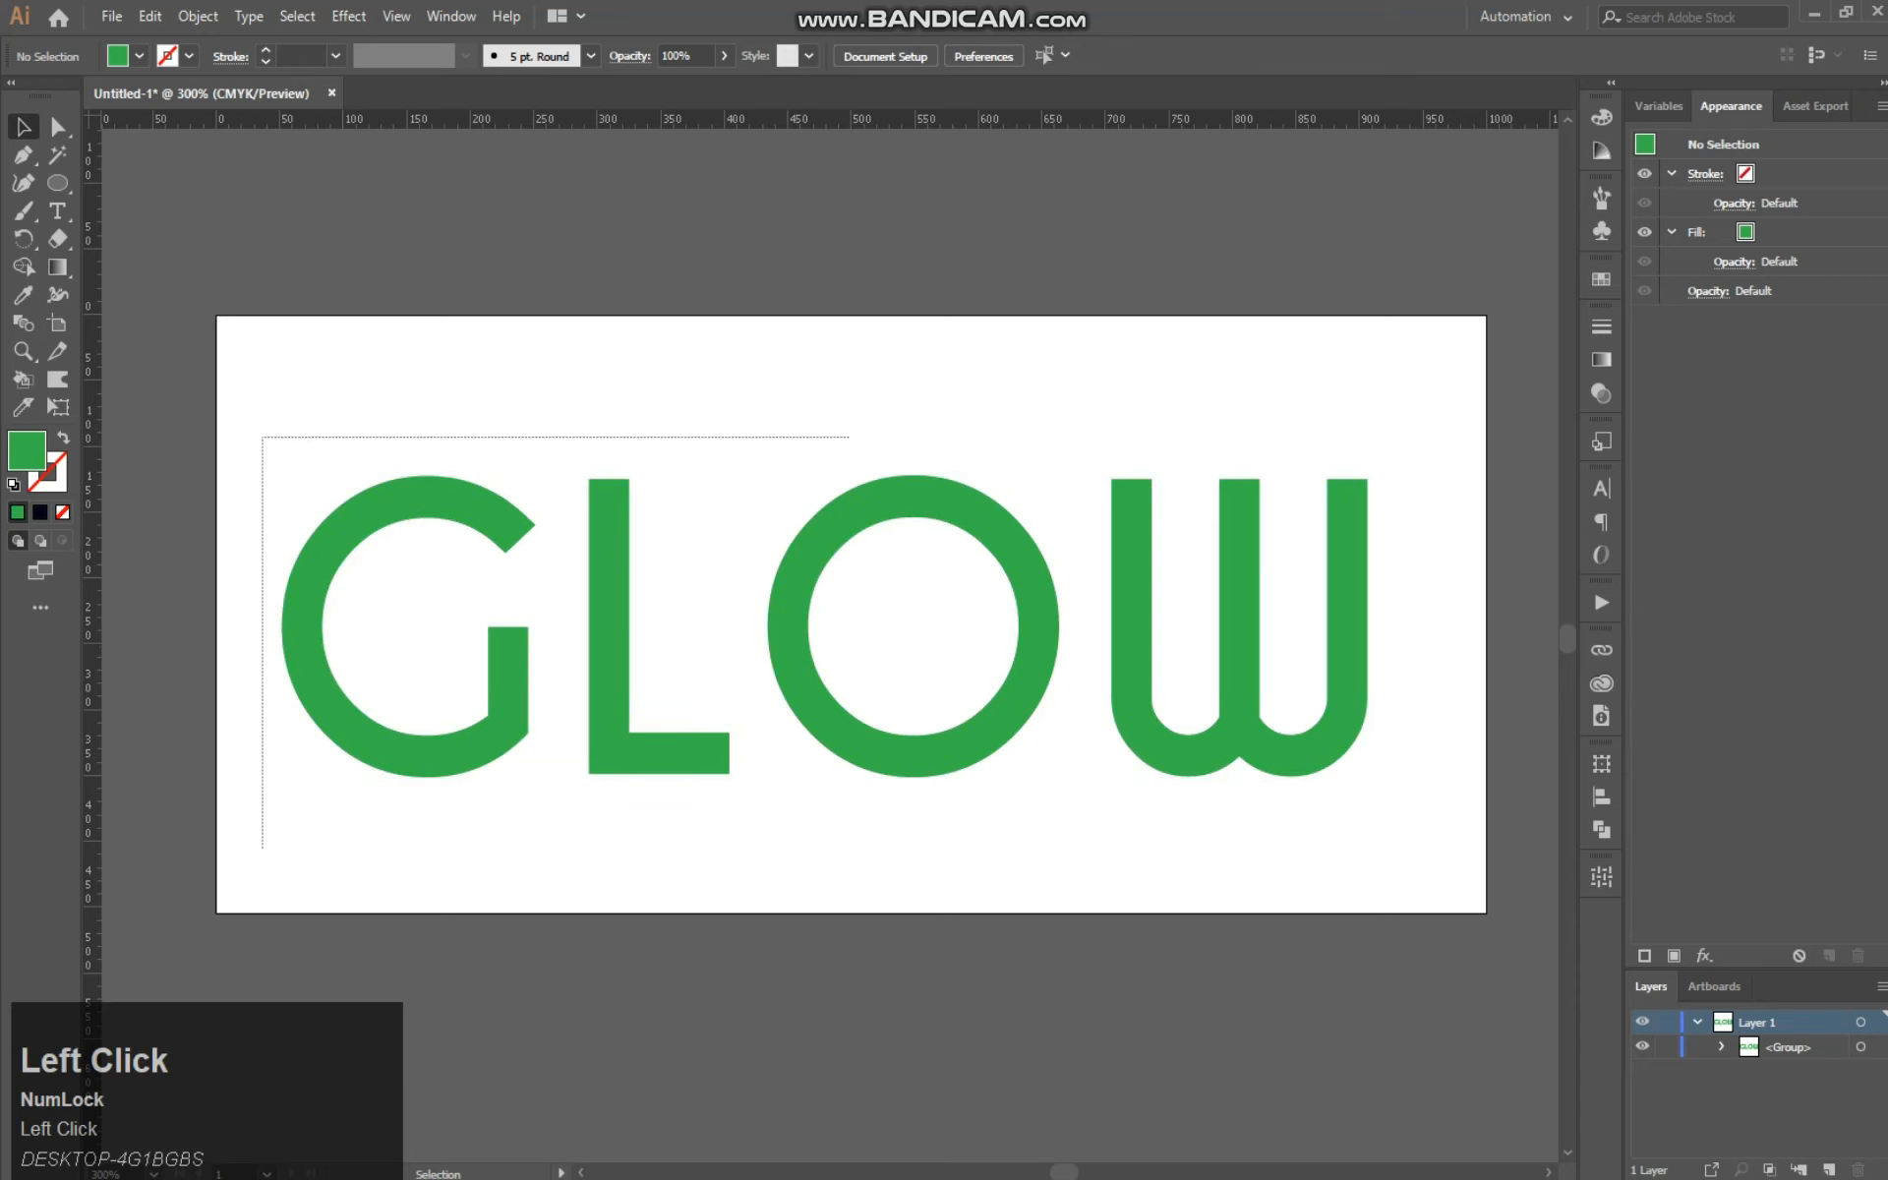
pyautogui.moveTo(1401, 917); pyautogui.dragTo(1401, 916)
pyautogui.click(198, 16)
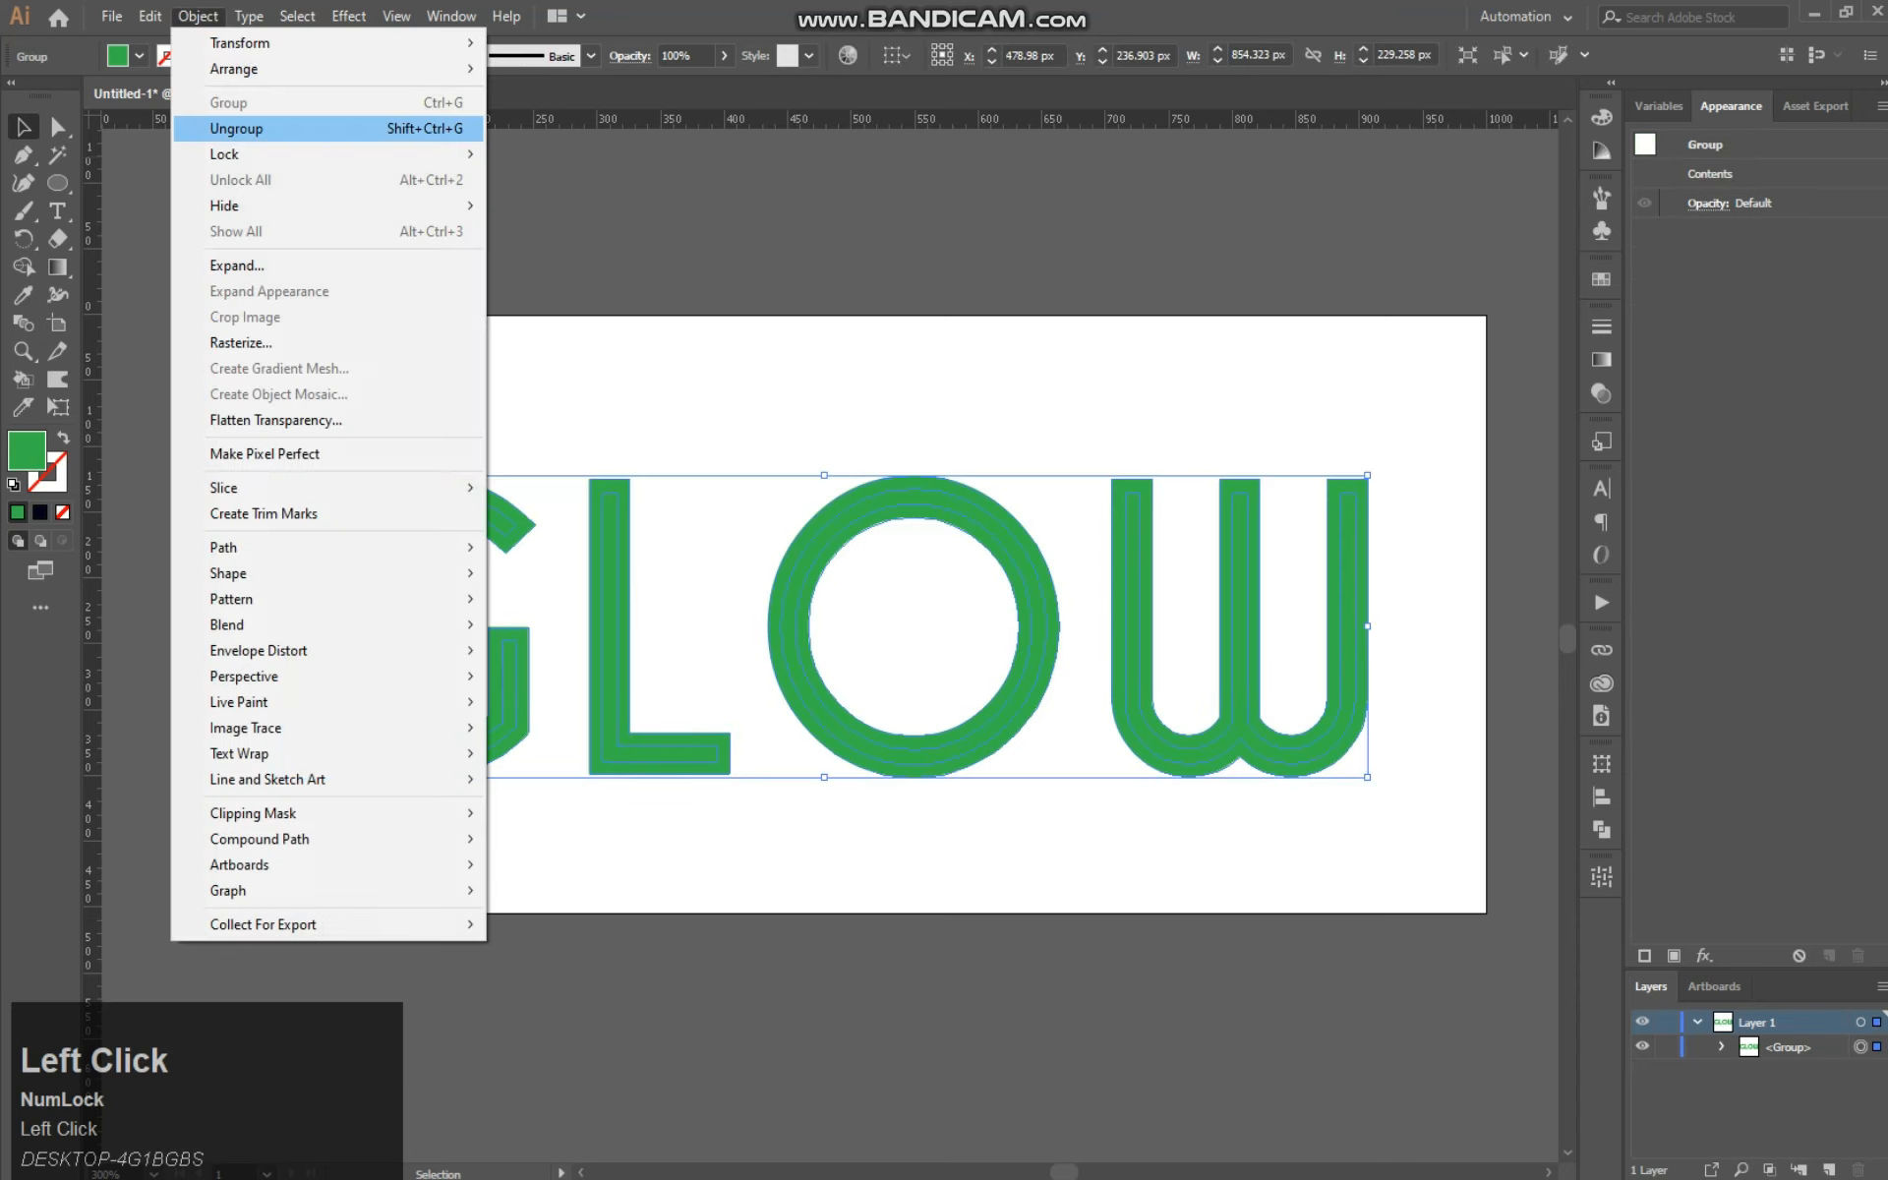
pyautogui.click(236, 128)
pyautogui.click(403, 433)
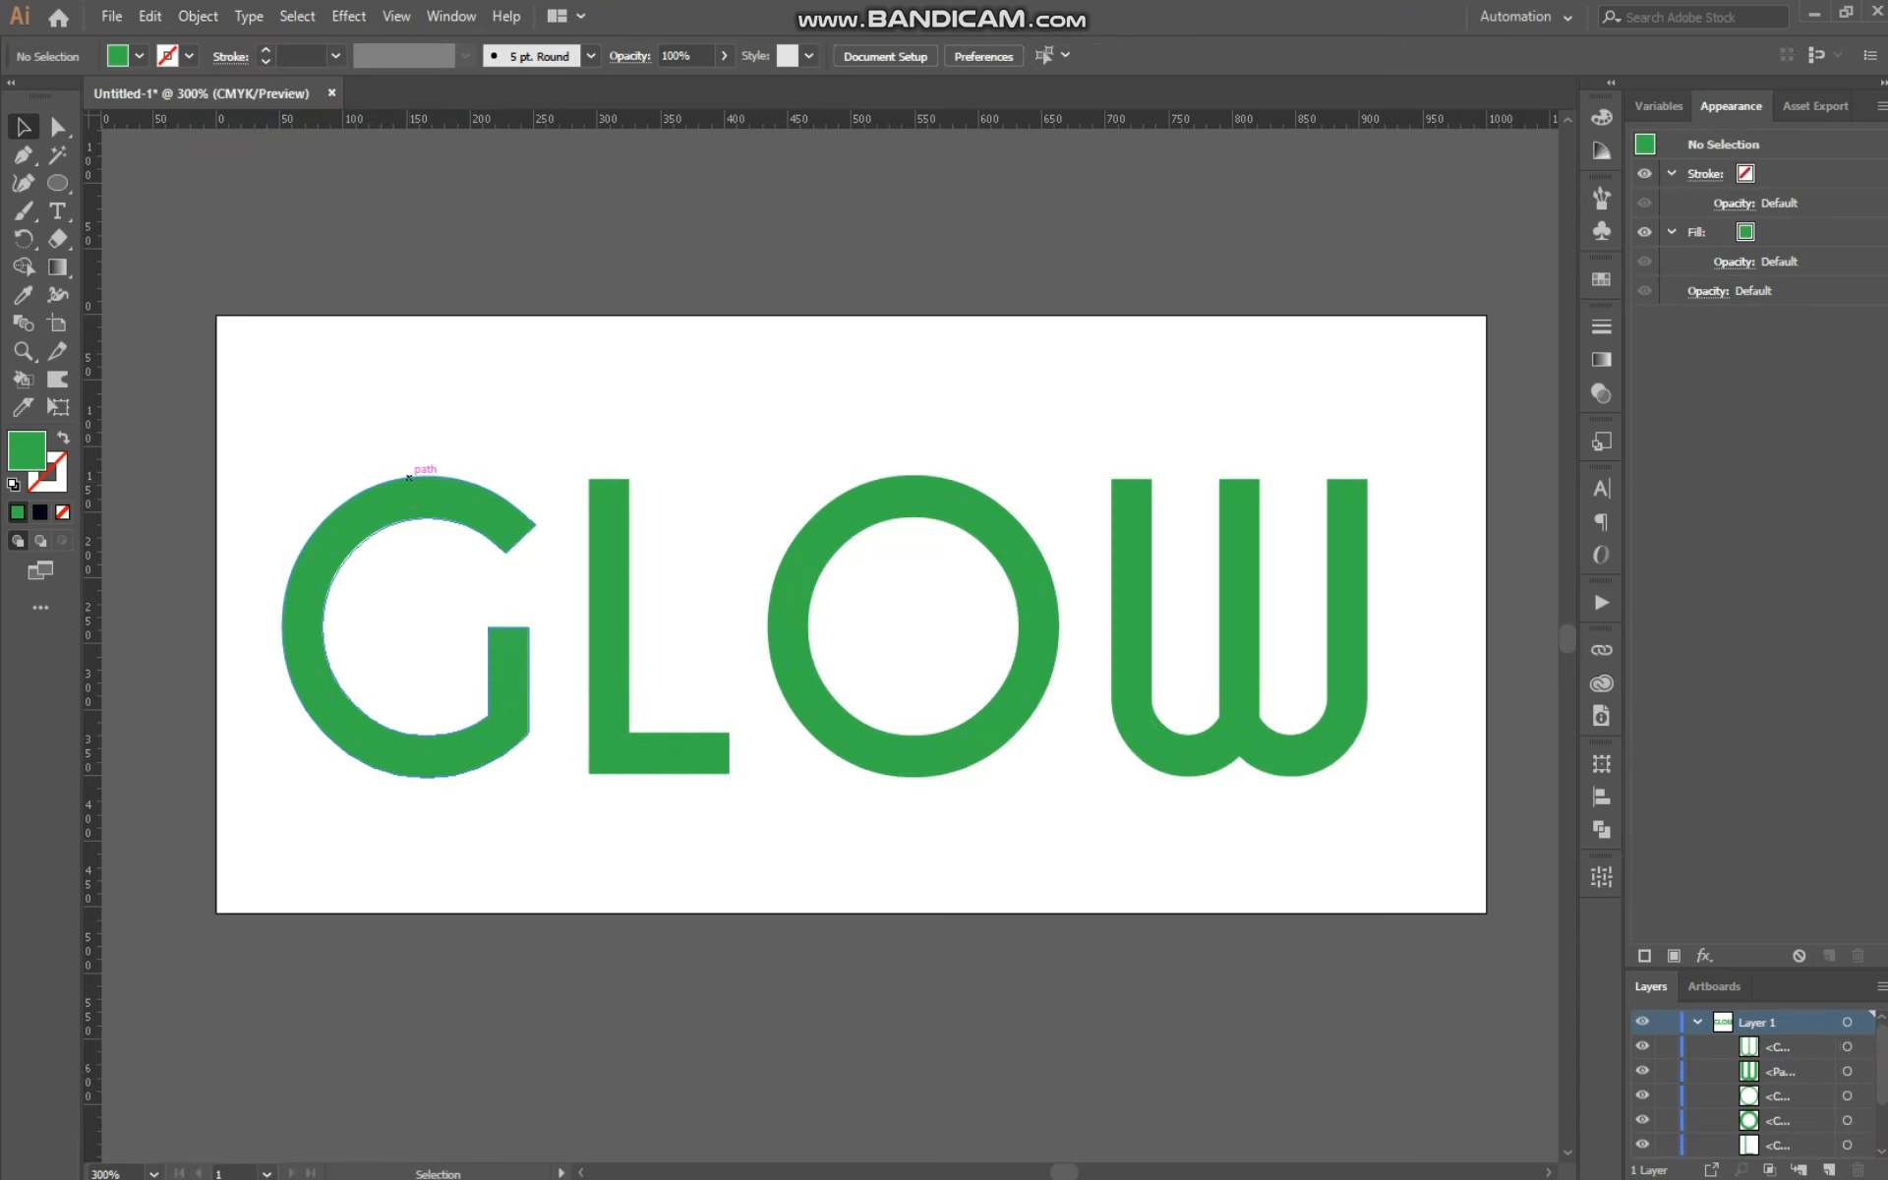
# Step: Fill the outer offset shapes of all four letters with white
pyautogui.click(417, 476)
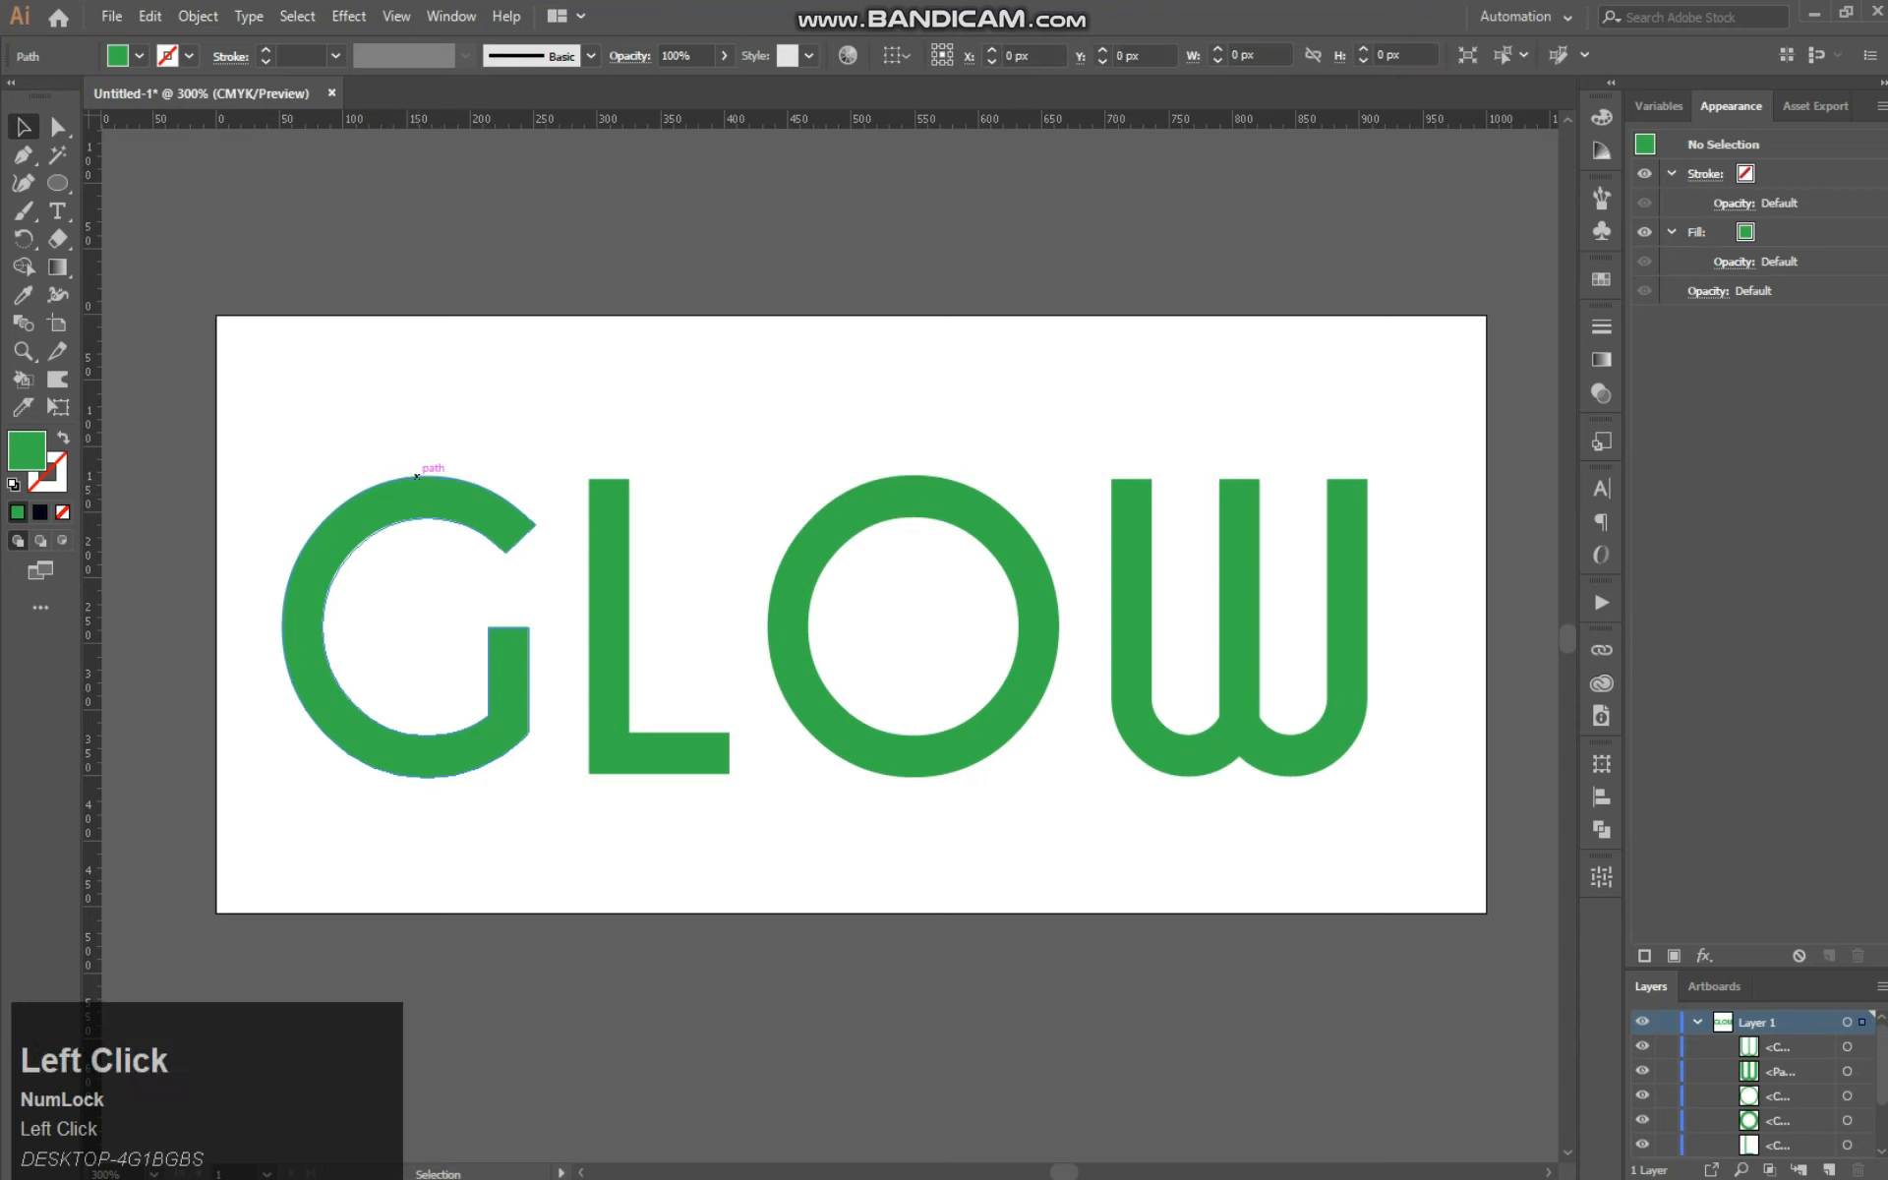
pyautogui.keyDown('shift'); pyautogui.click(601, 479); pyautogui.keyUp('shift')
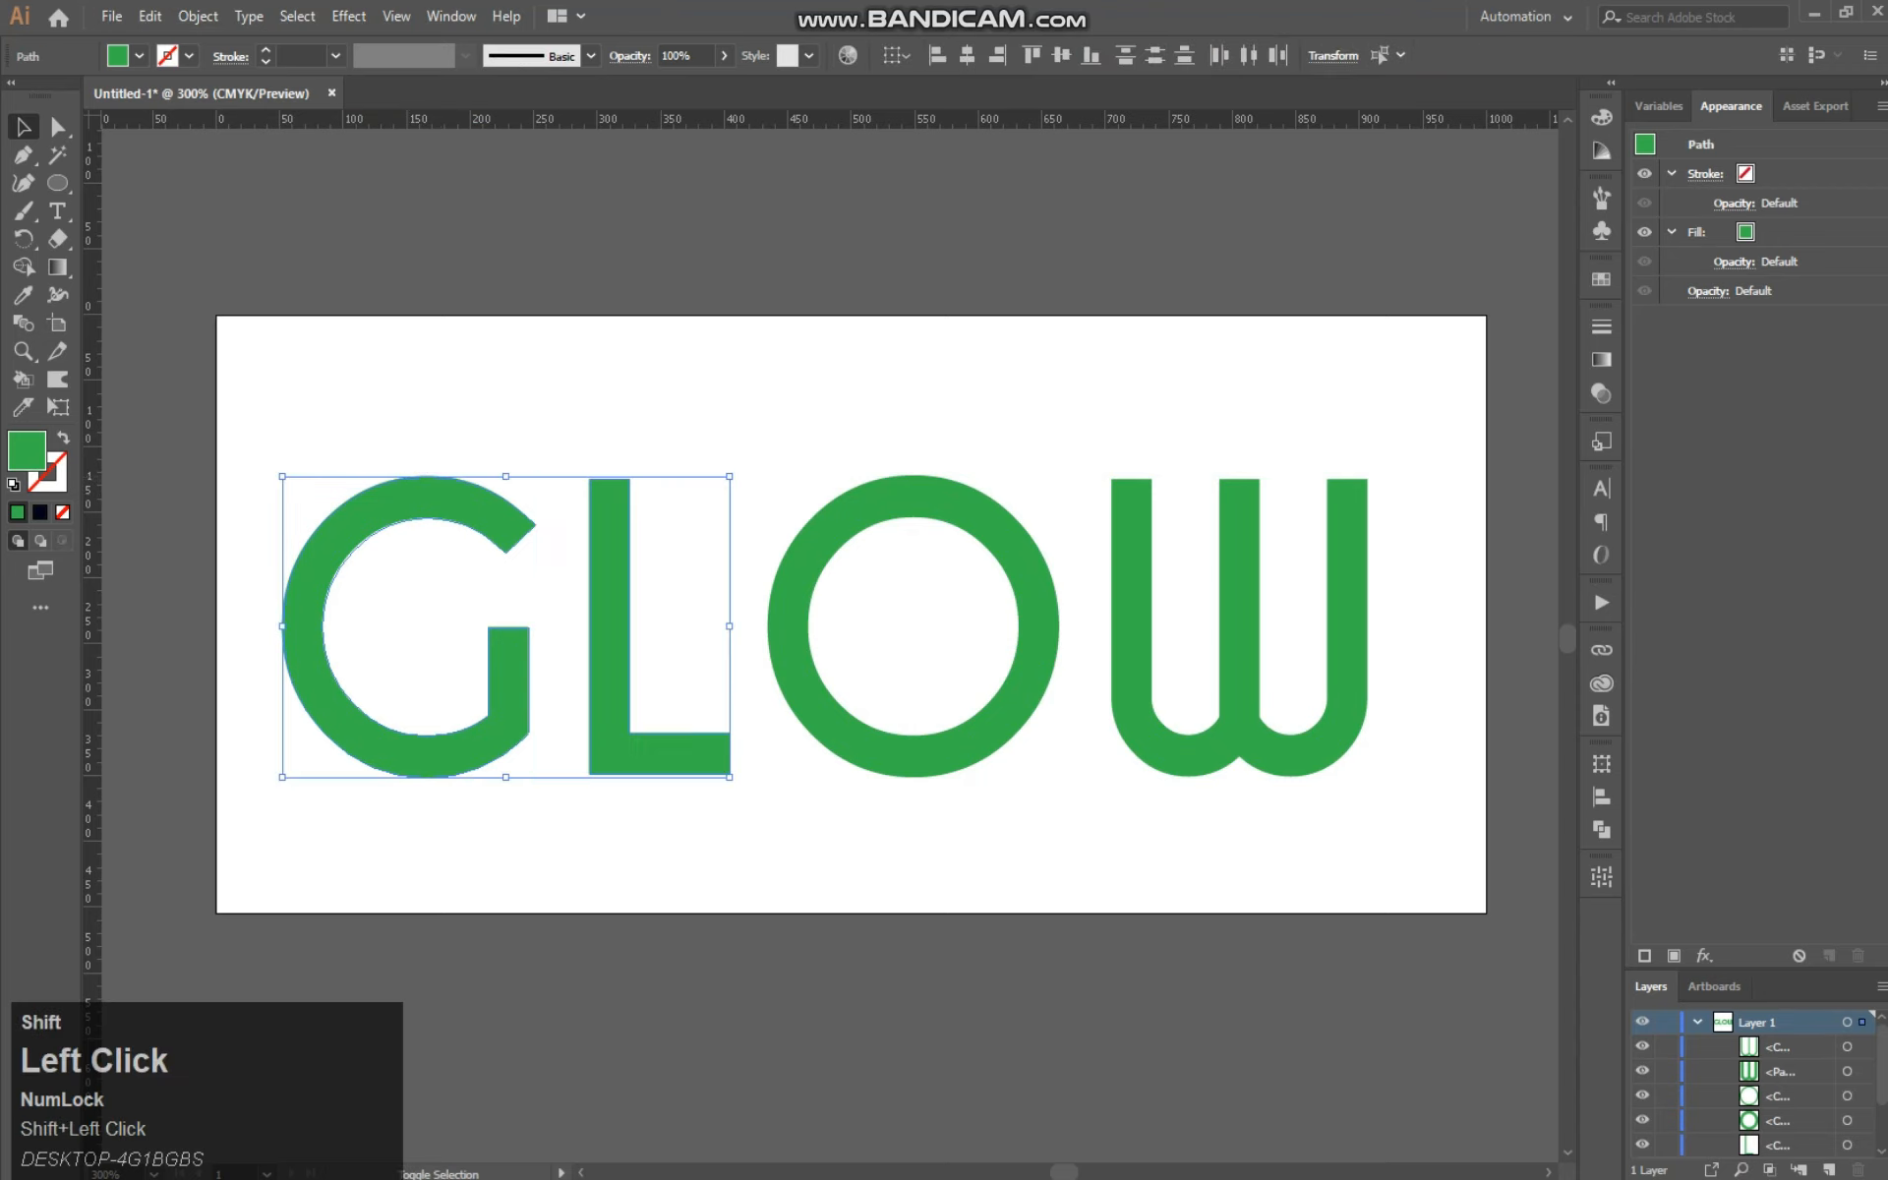
pyautogui.keyDown('shift'); pyautogui.click(1133, 479); pyautogui.keyUp('shift')
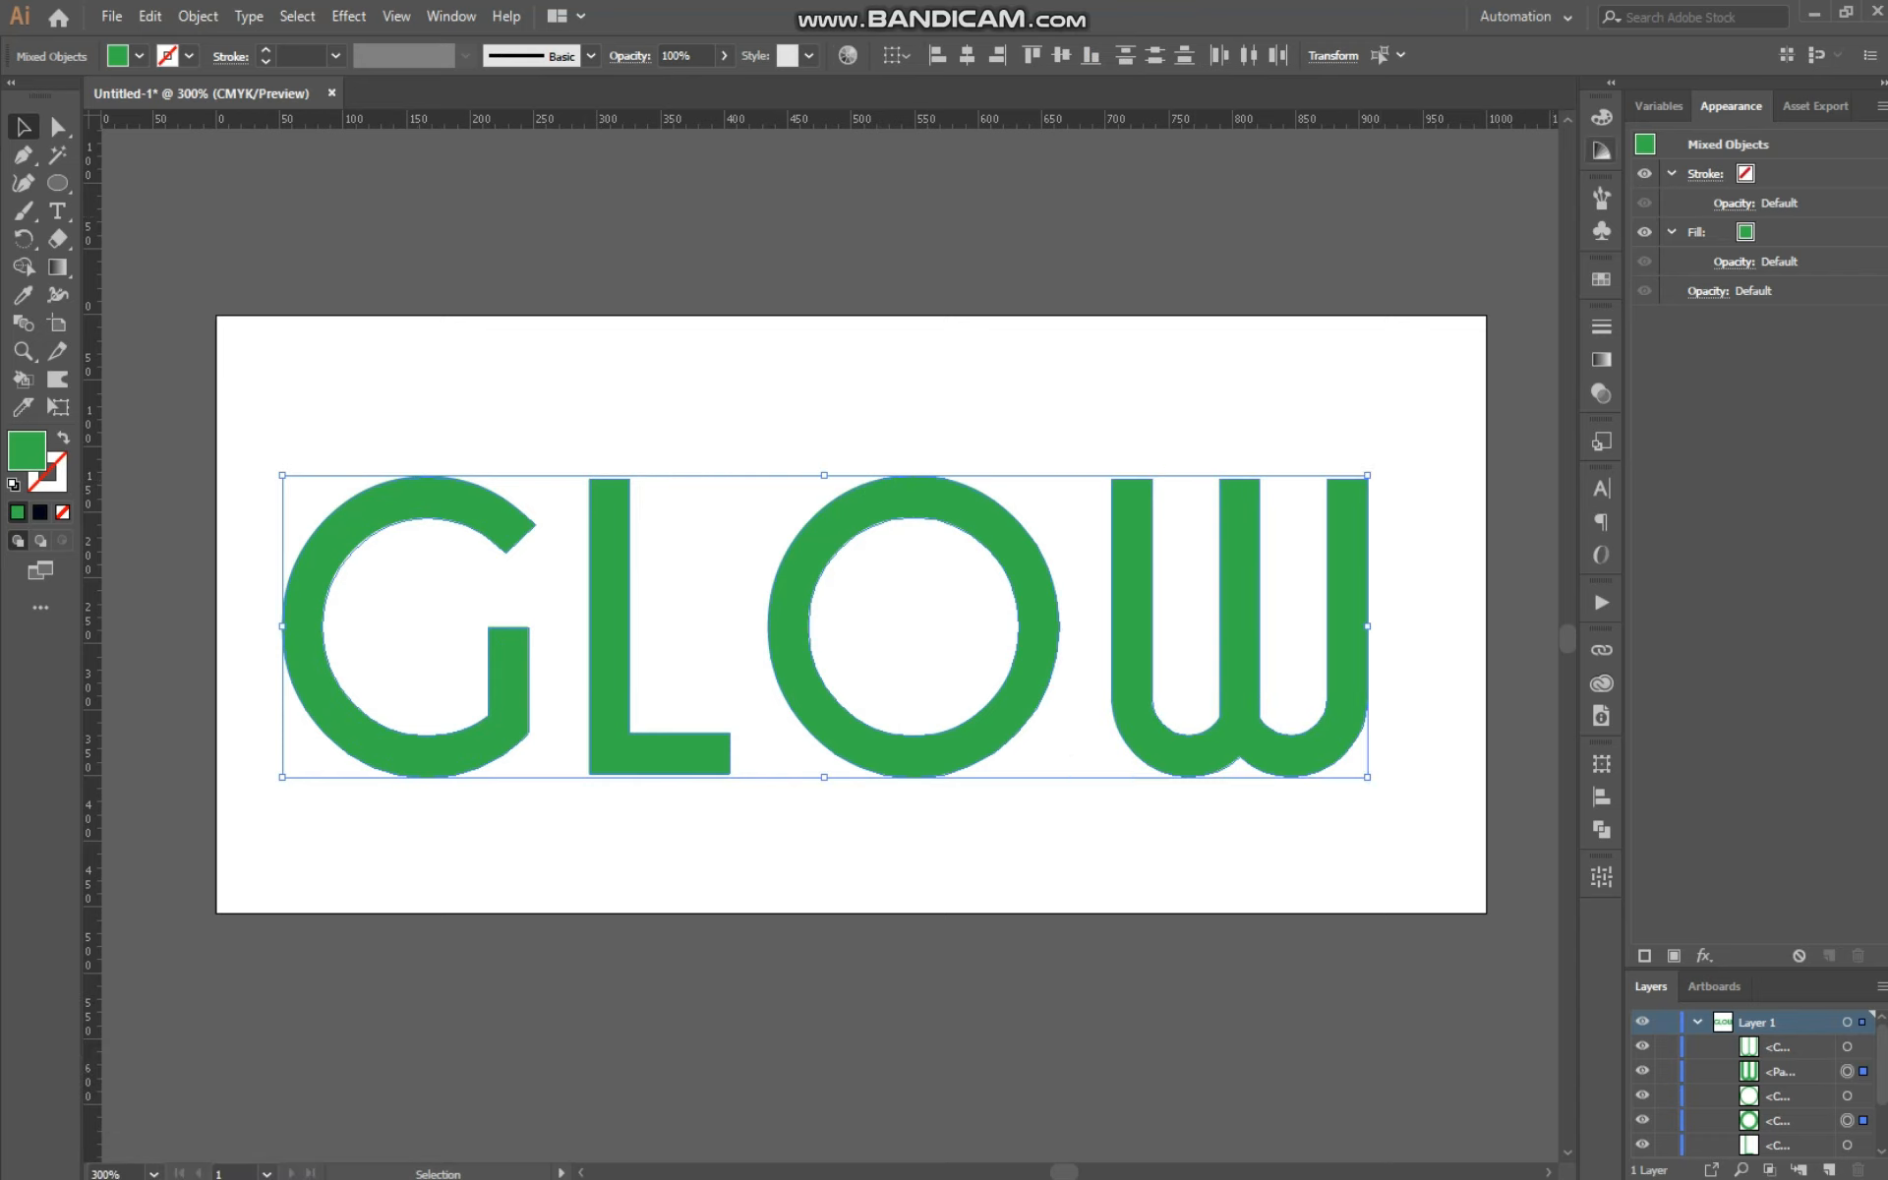
pyautogui.click(1601, 279)
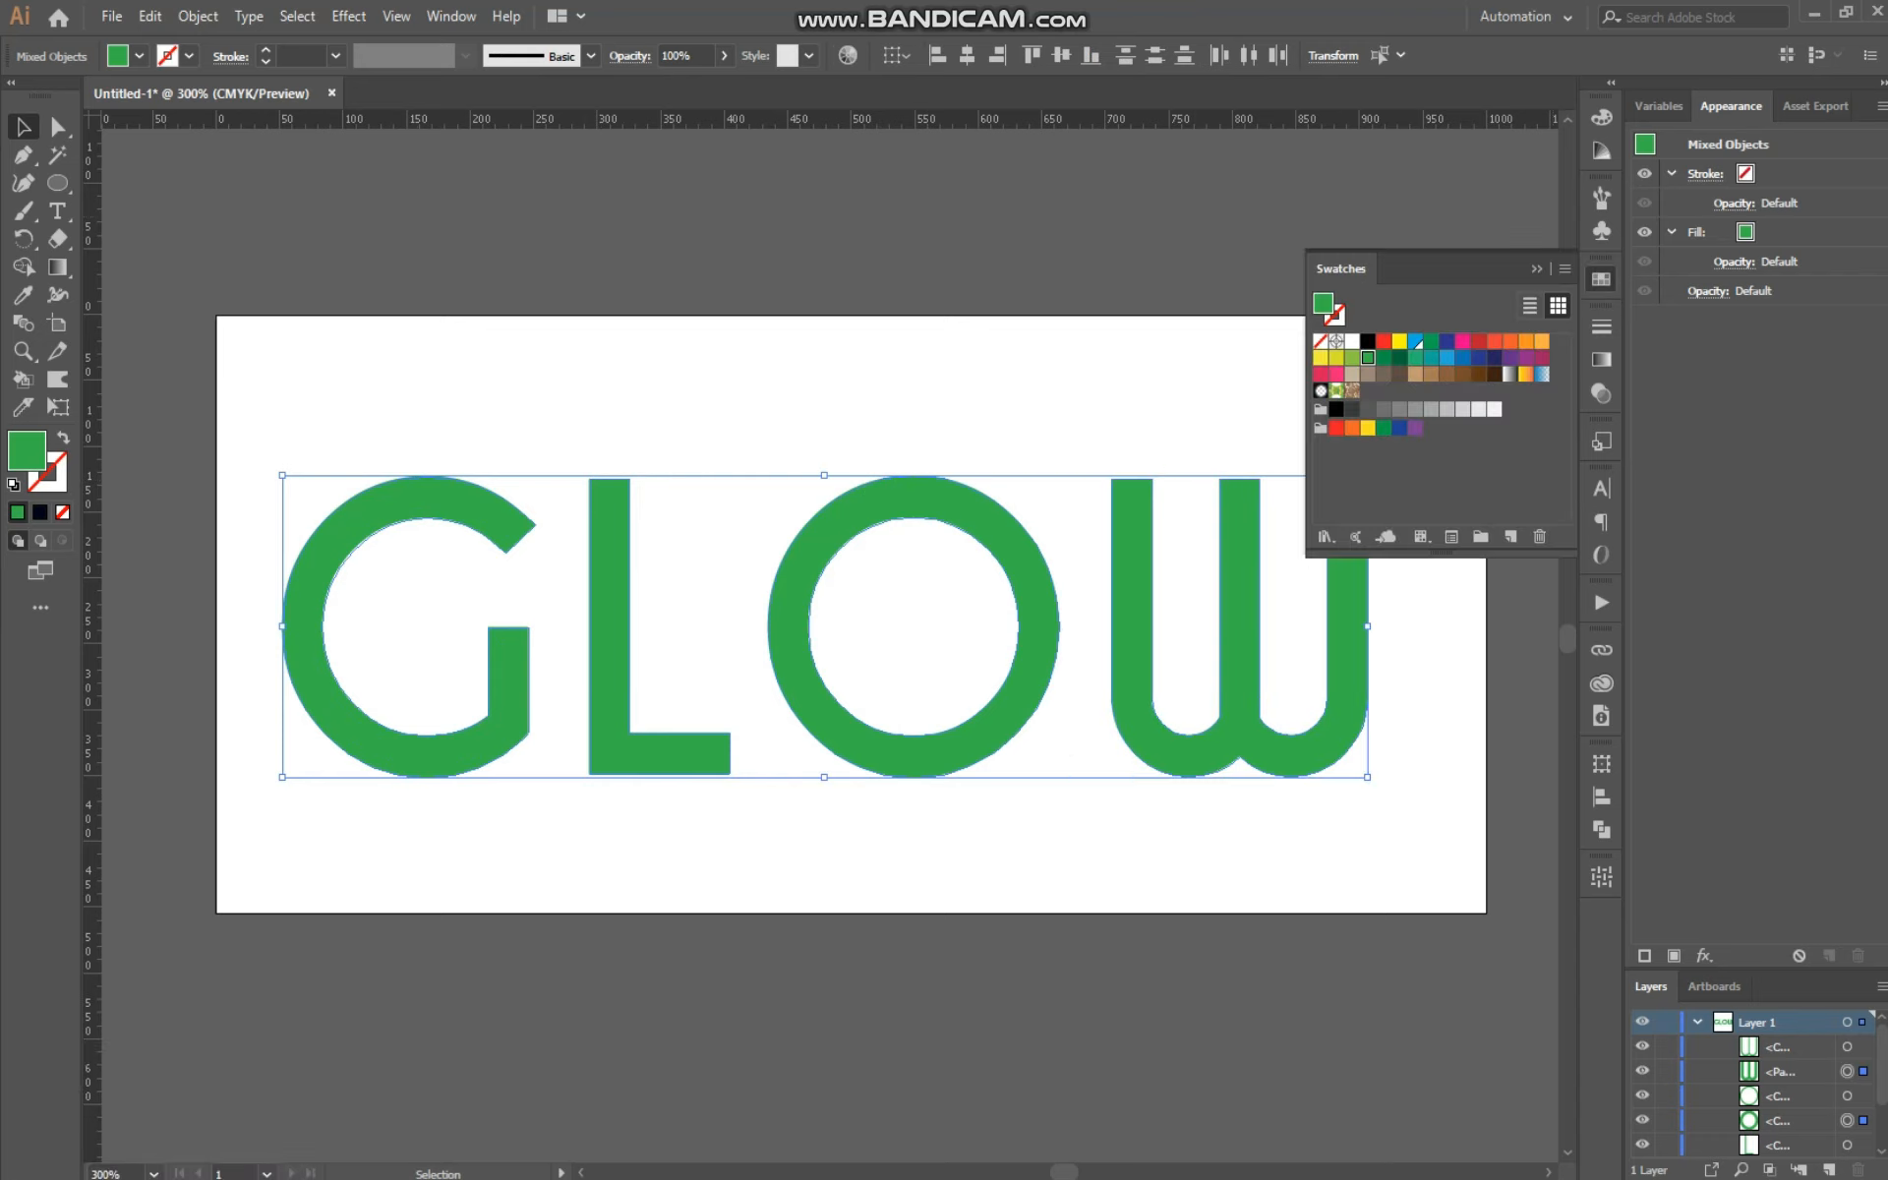
pyautogui.click(1353, 341)
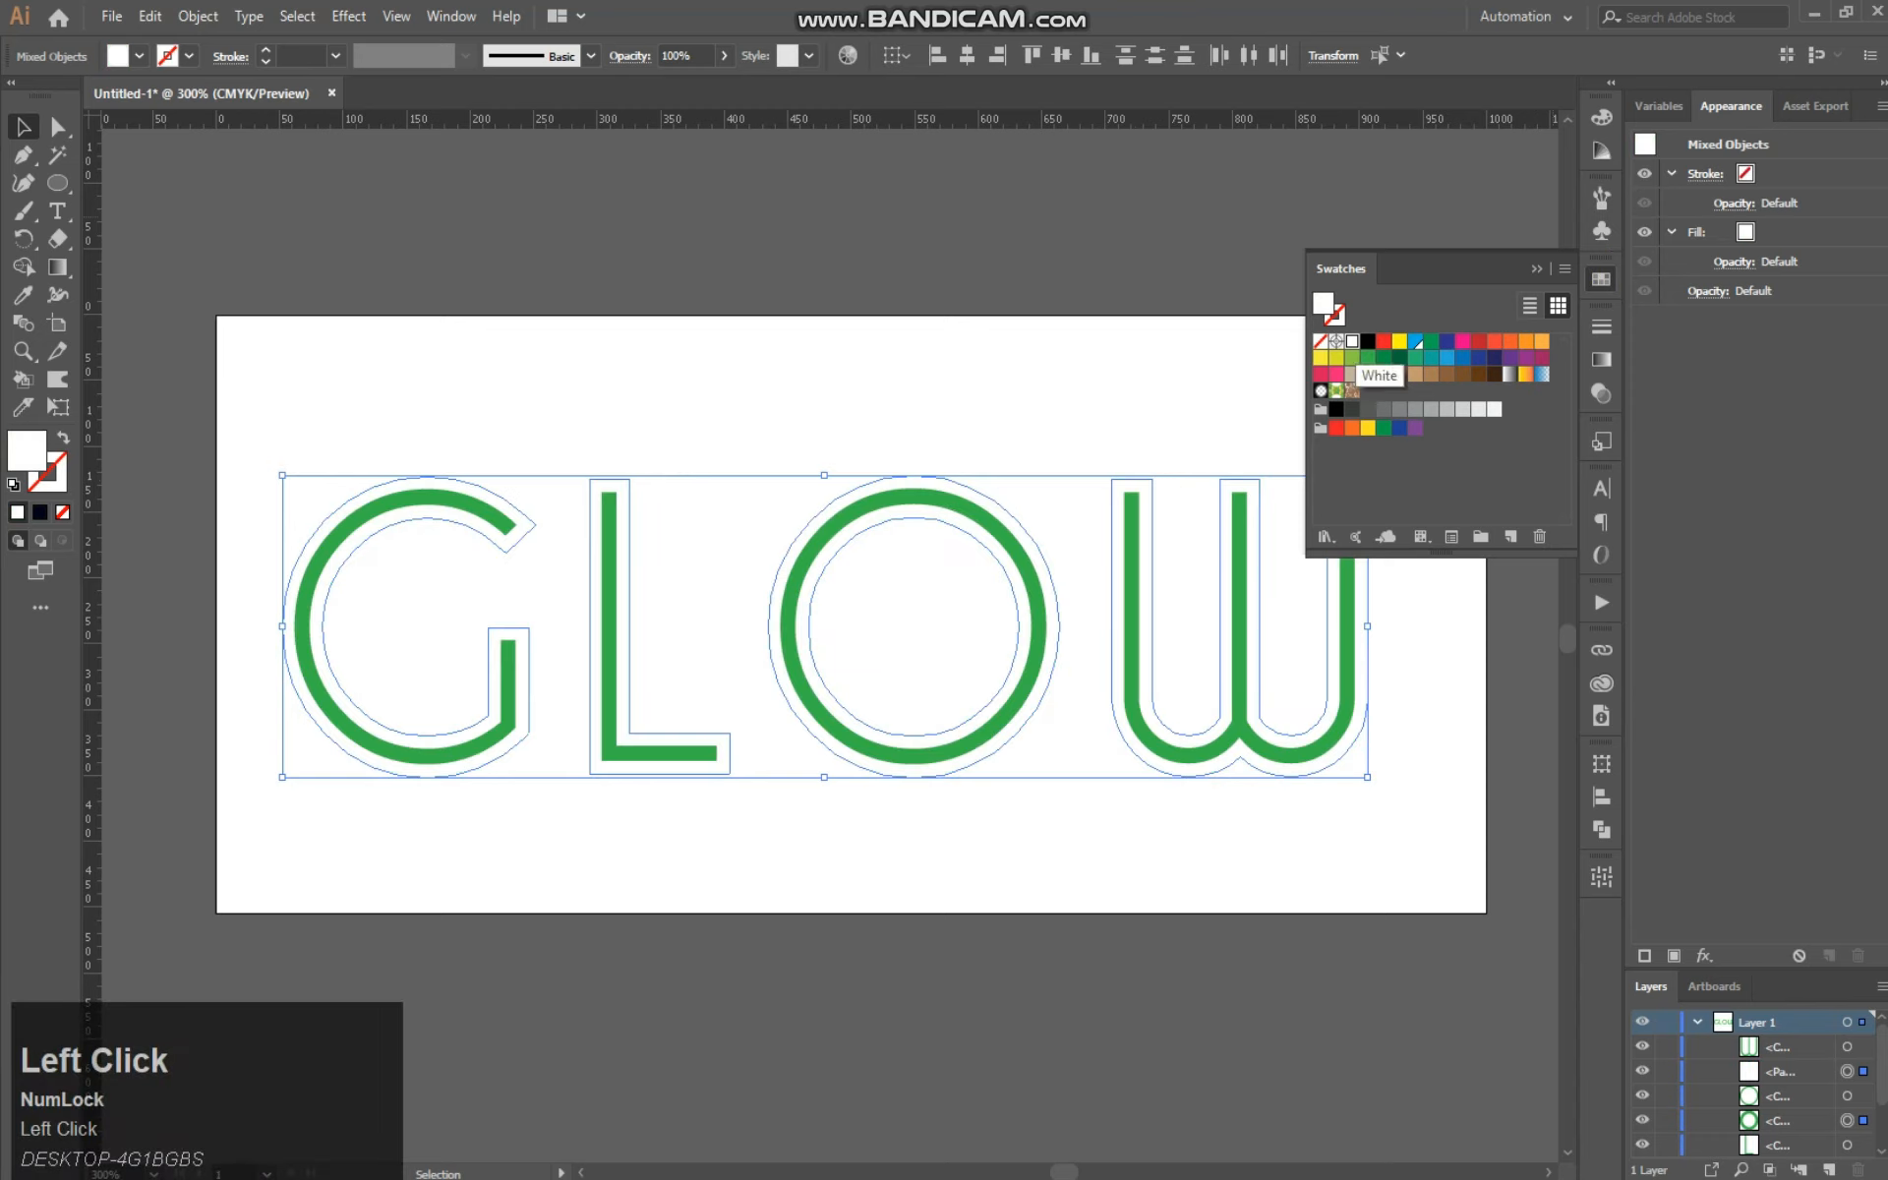
pyautogui.click(968, 425)
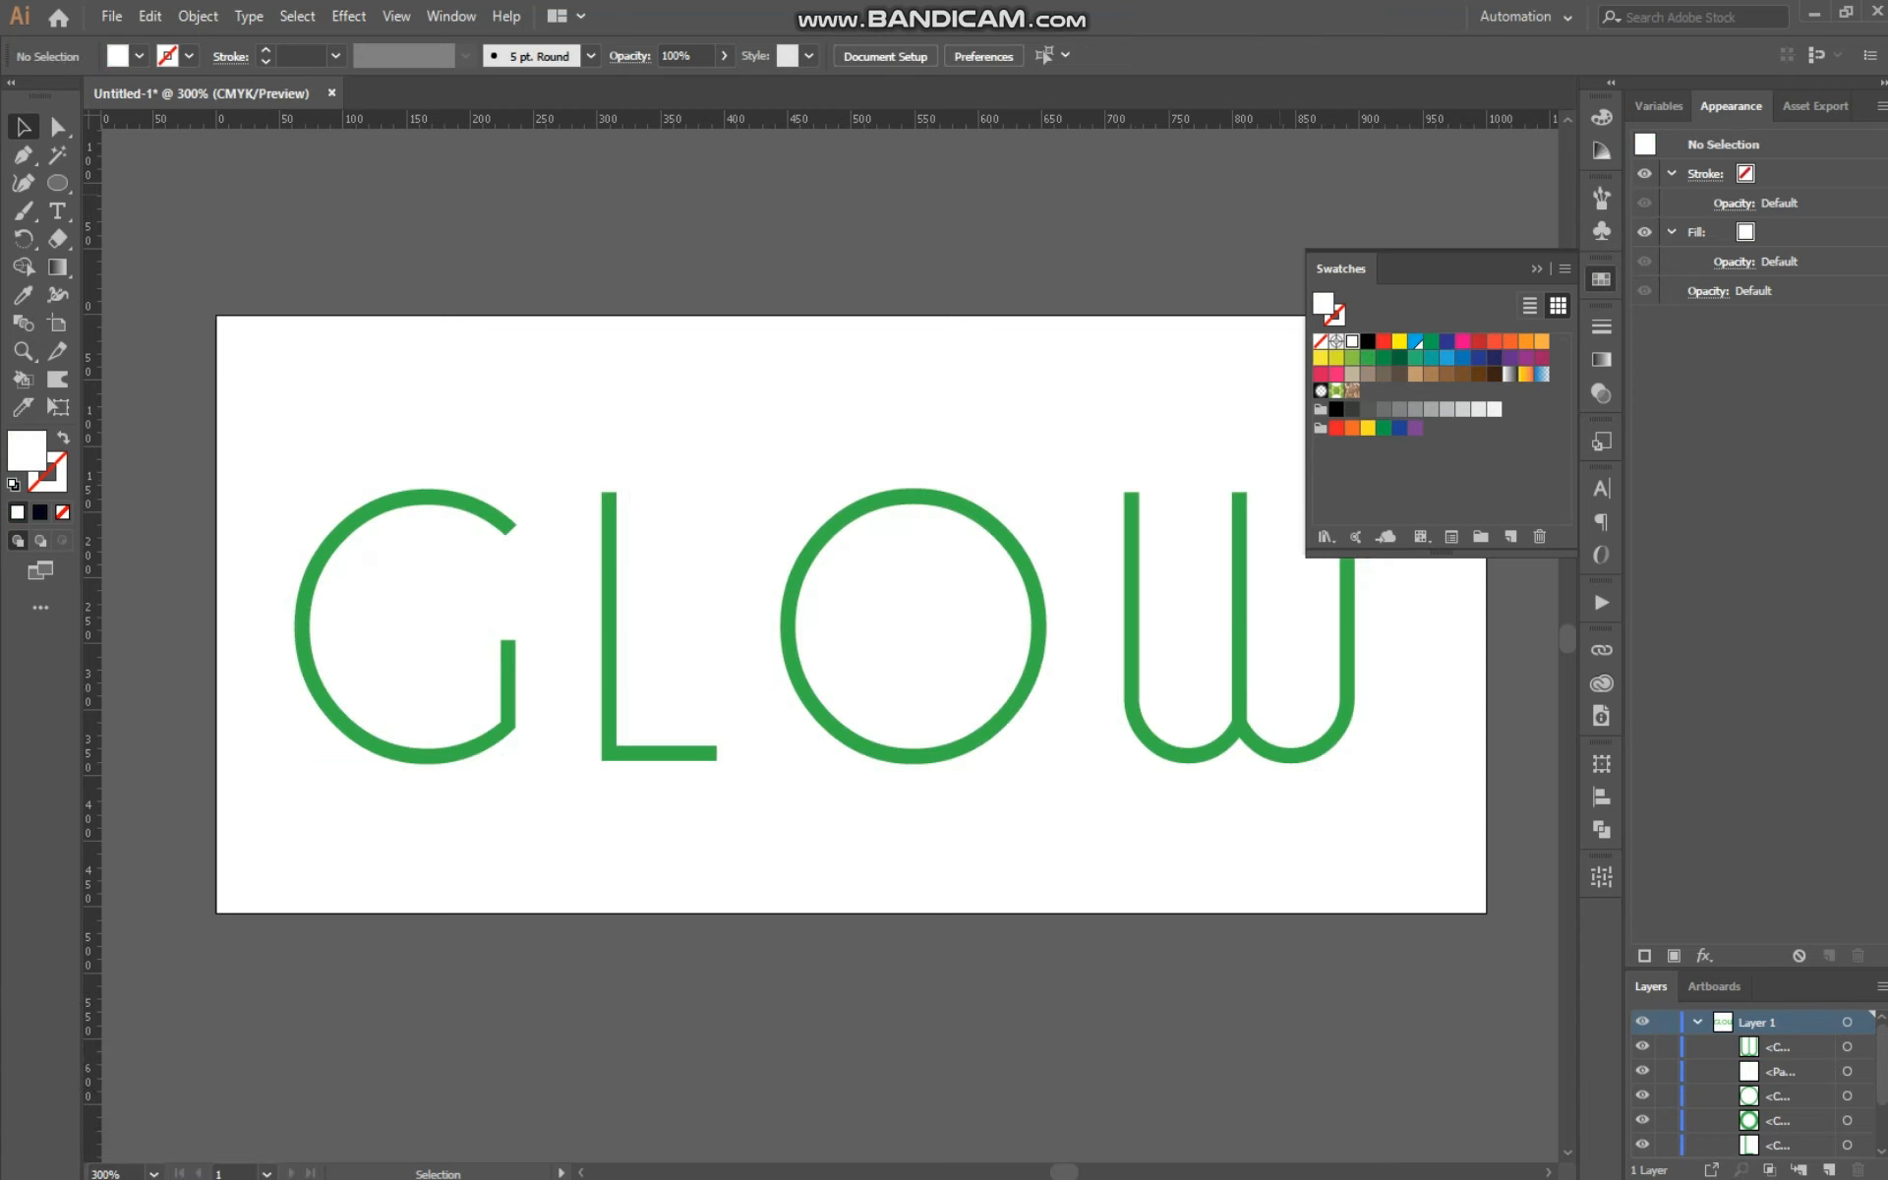
# Step: Make the green swatch C=75 M=0 Y=100 K=0 a global process color
pyautogui.doubleClick(1368, 358)
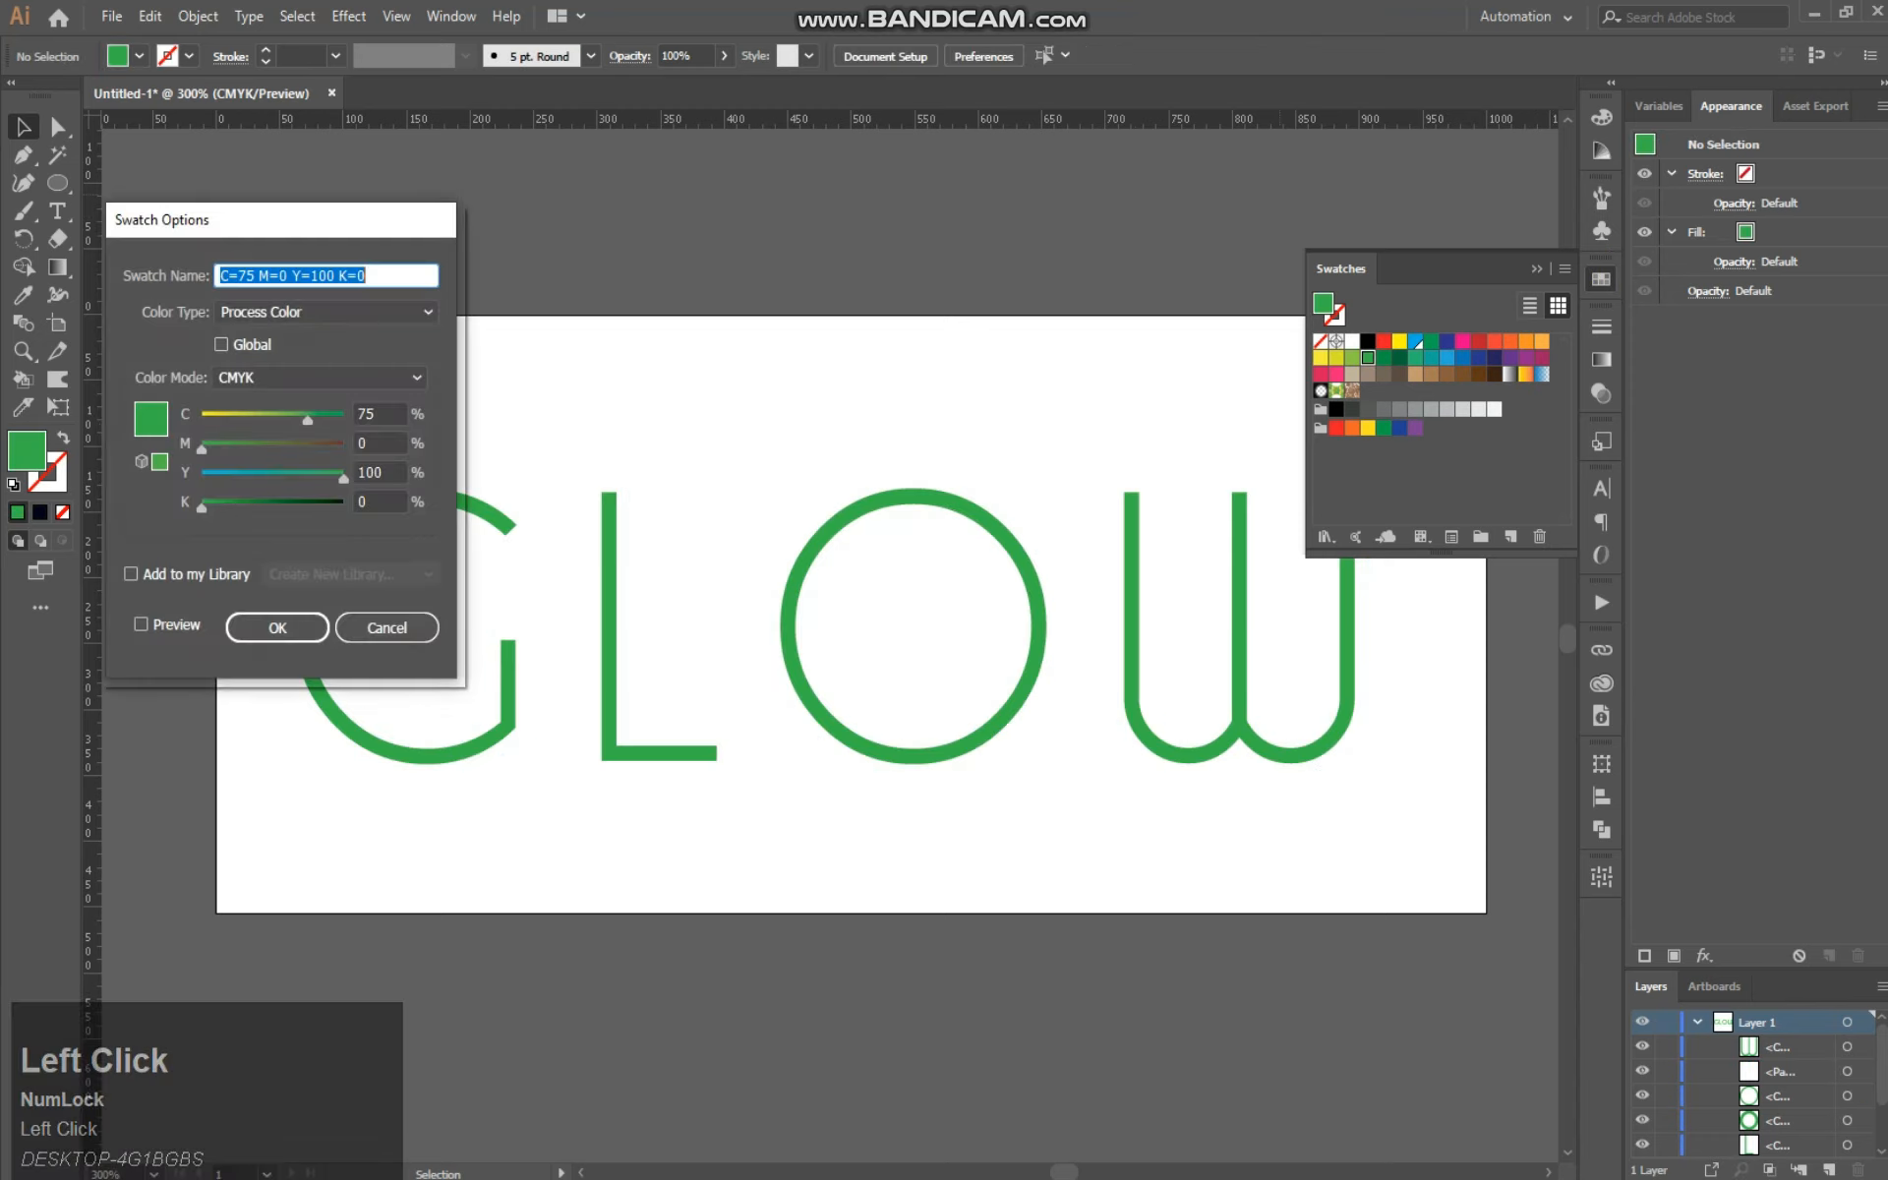
pyautogui.click(140, 624)
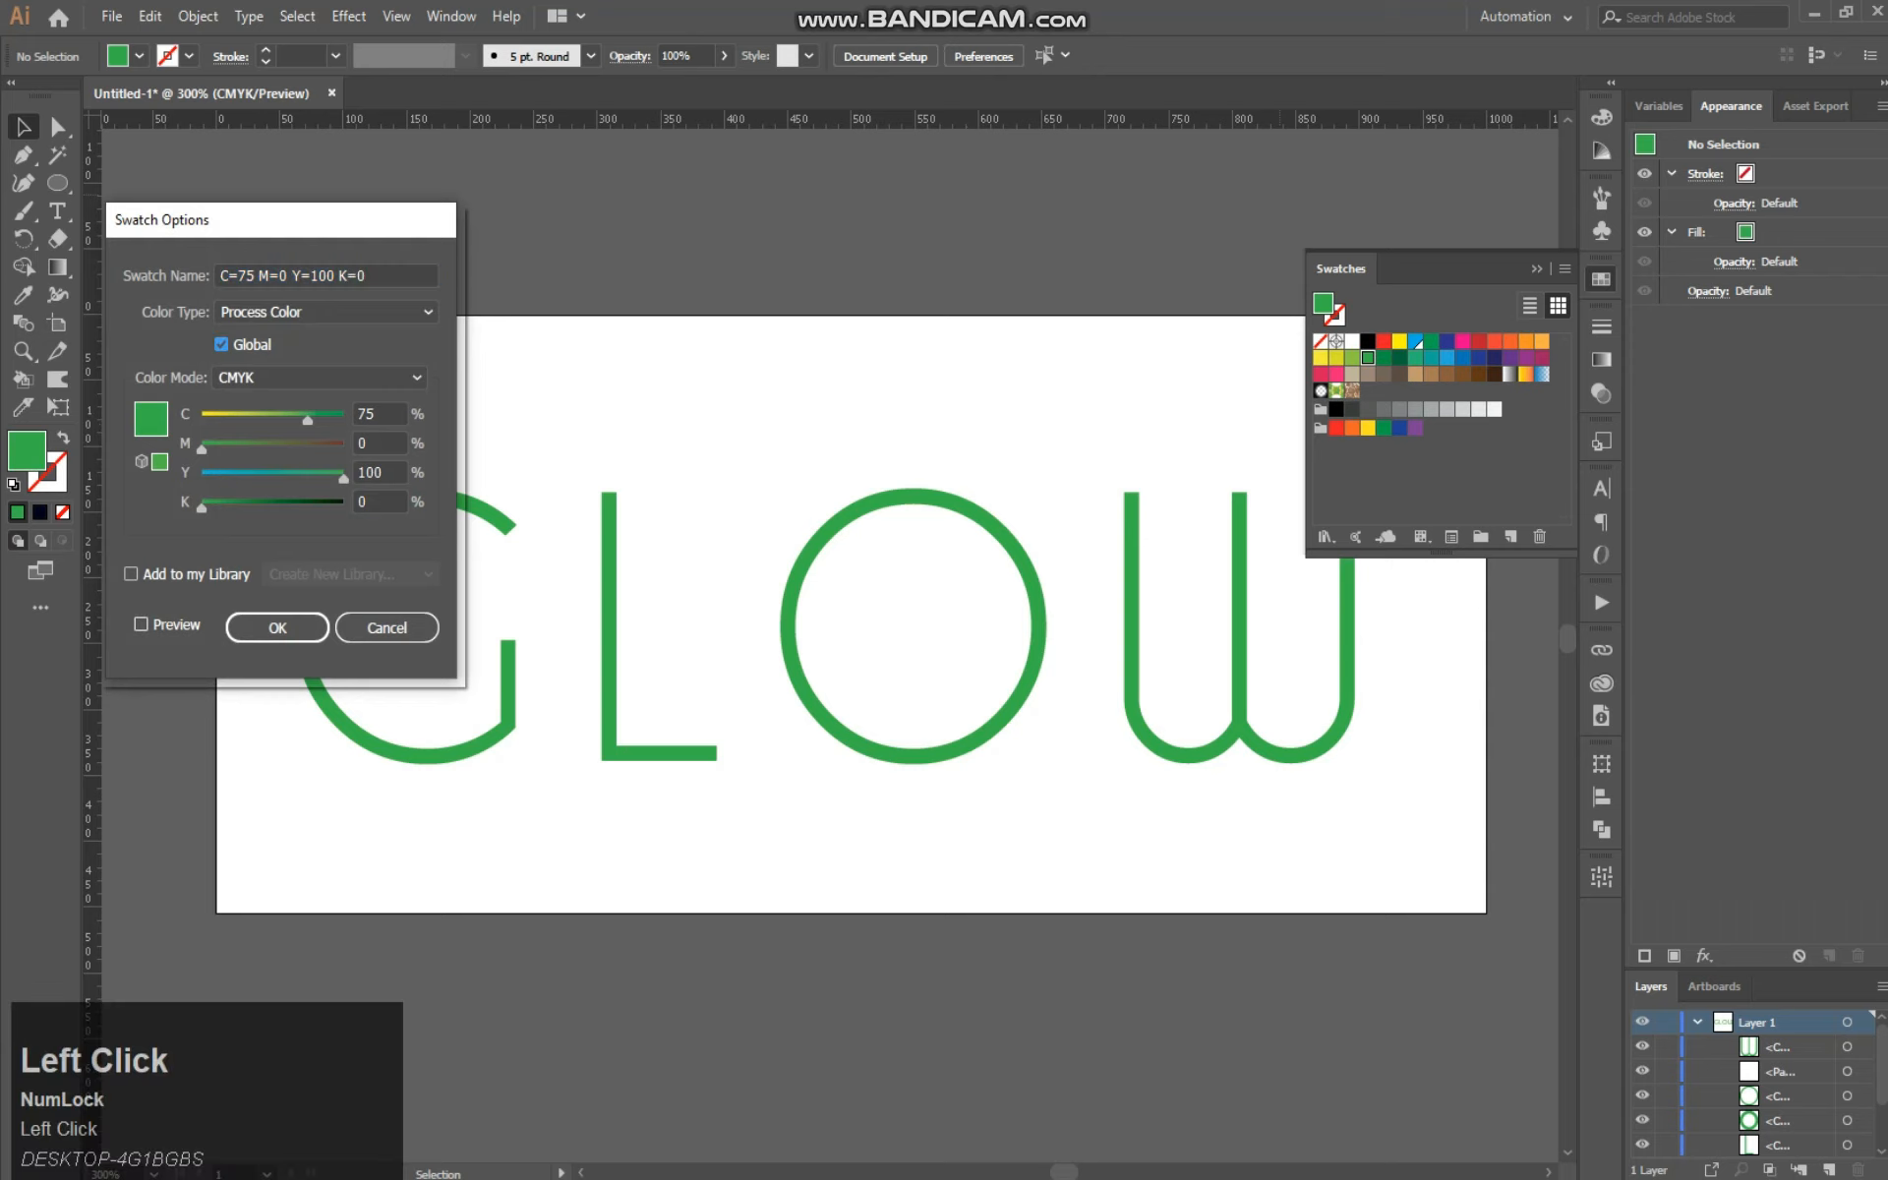
pyautogui.click(277, 627)
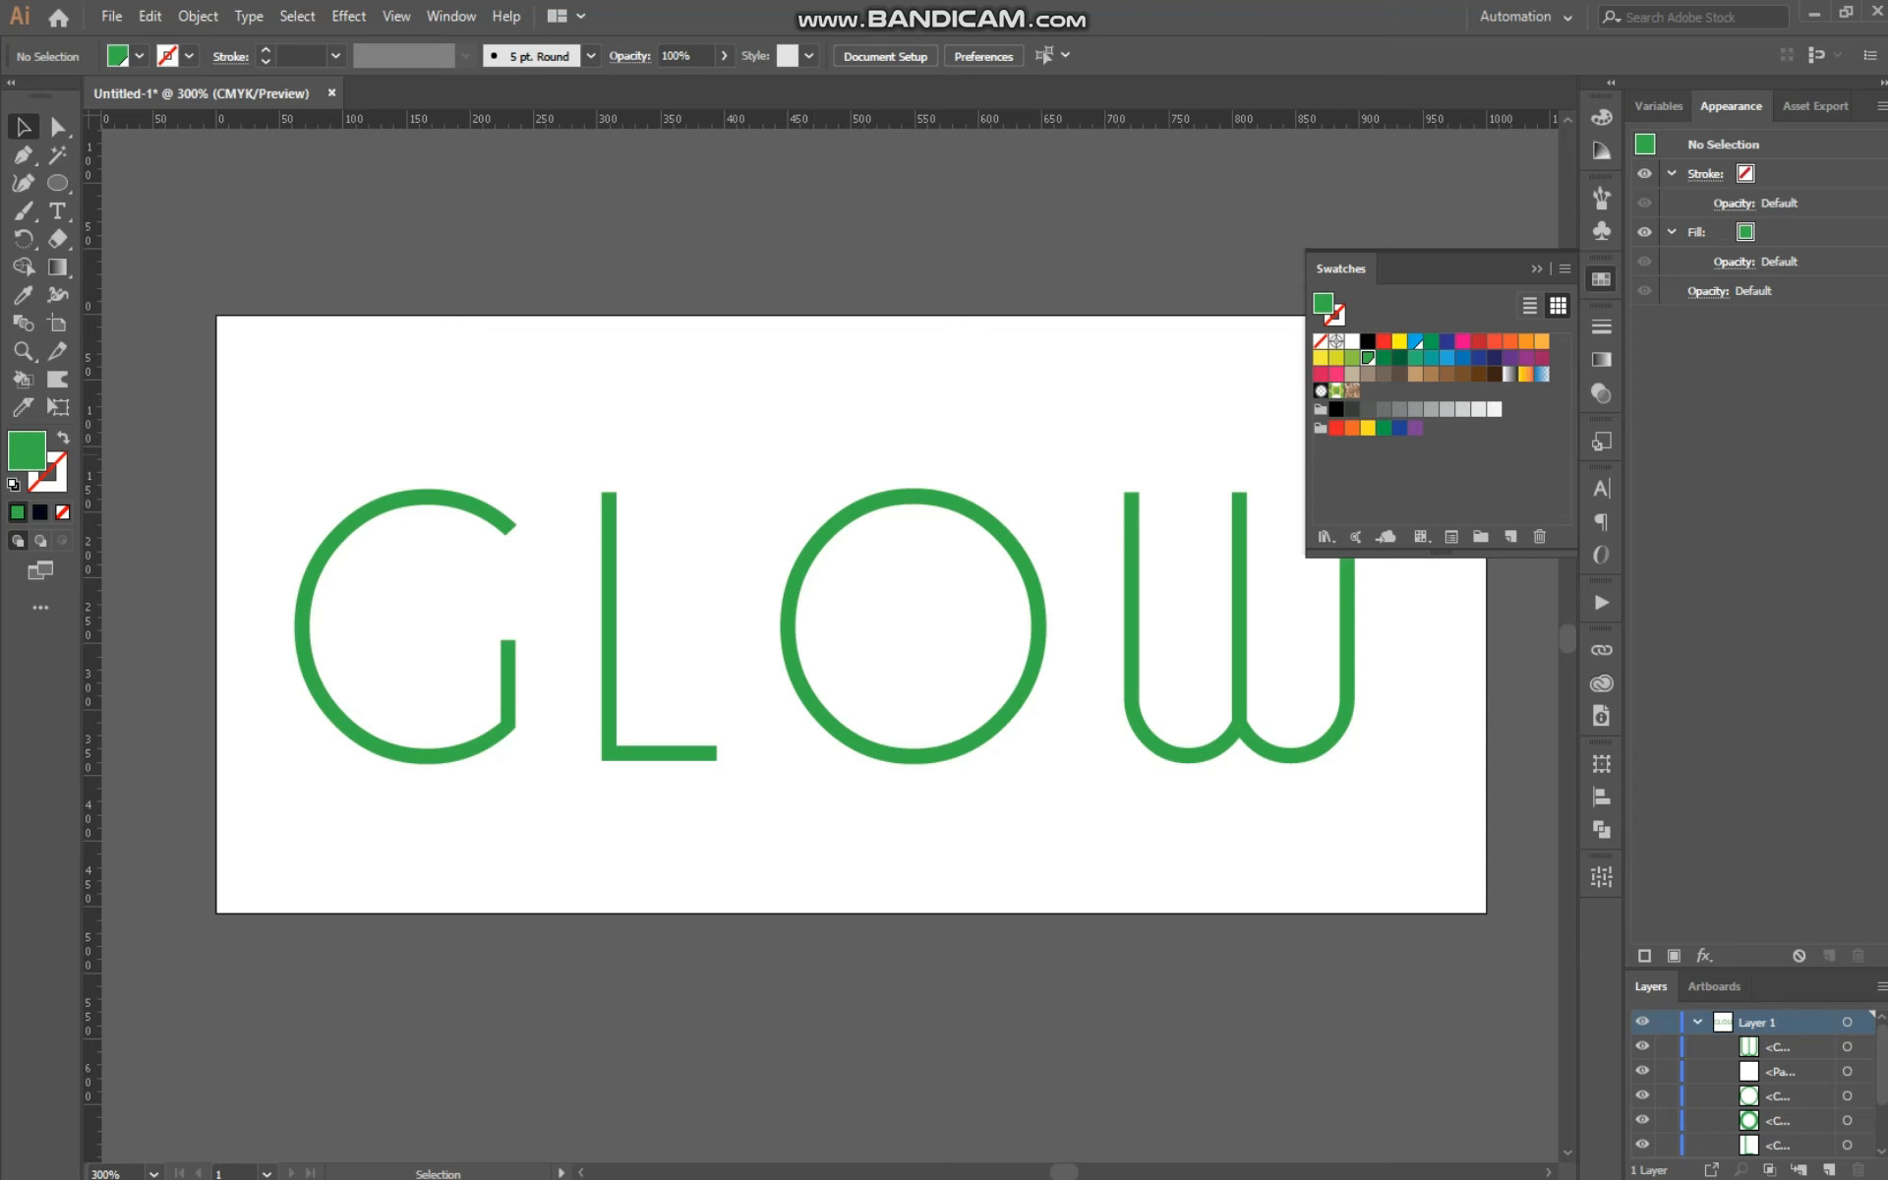
# Step: Offset the white shapes around all four GLOW letters by 10 px with mitre joins and a mitre limit of 4
pyautogui.click(425, 476)
pyautogui.keyDown('shift'); pyautogui.click(618, 480); pyautogui.keyUp('shift')
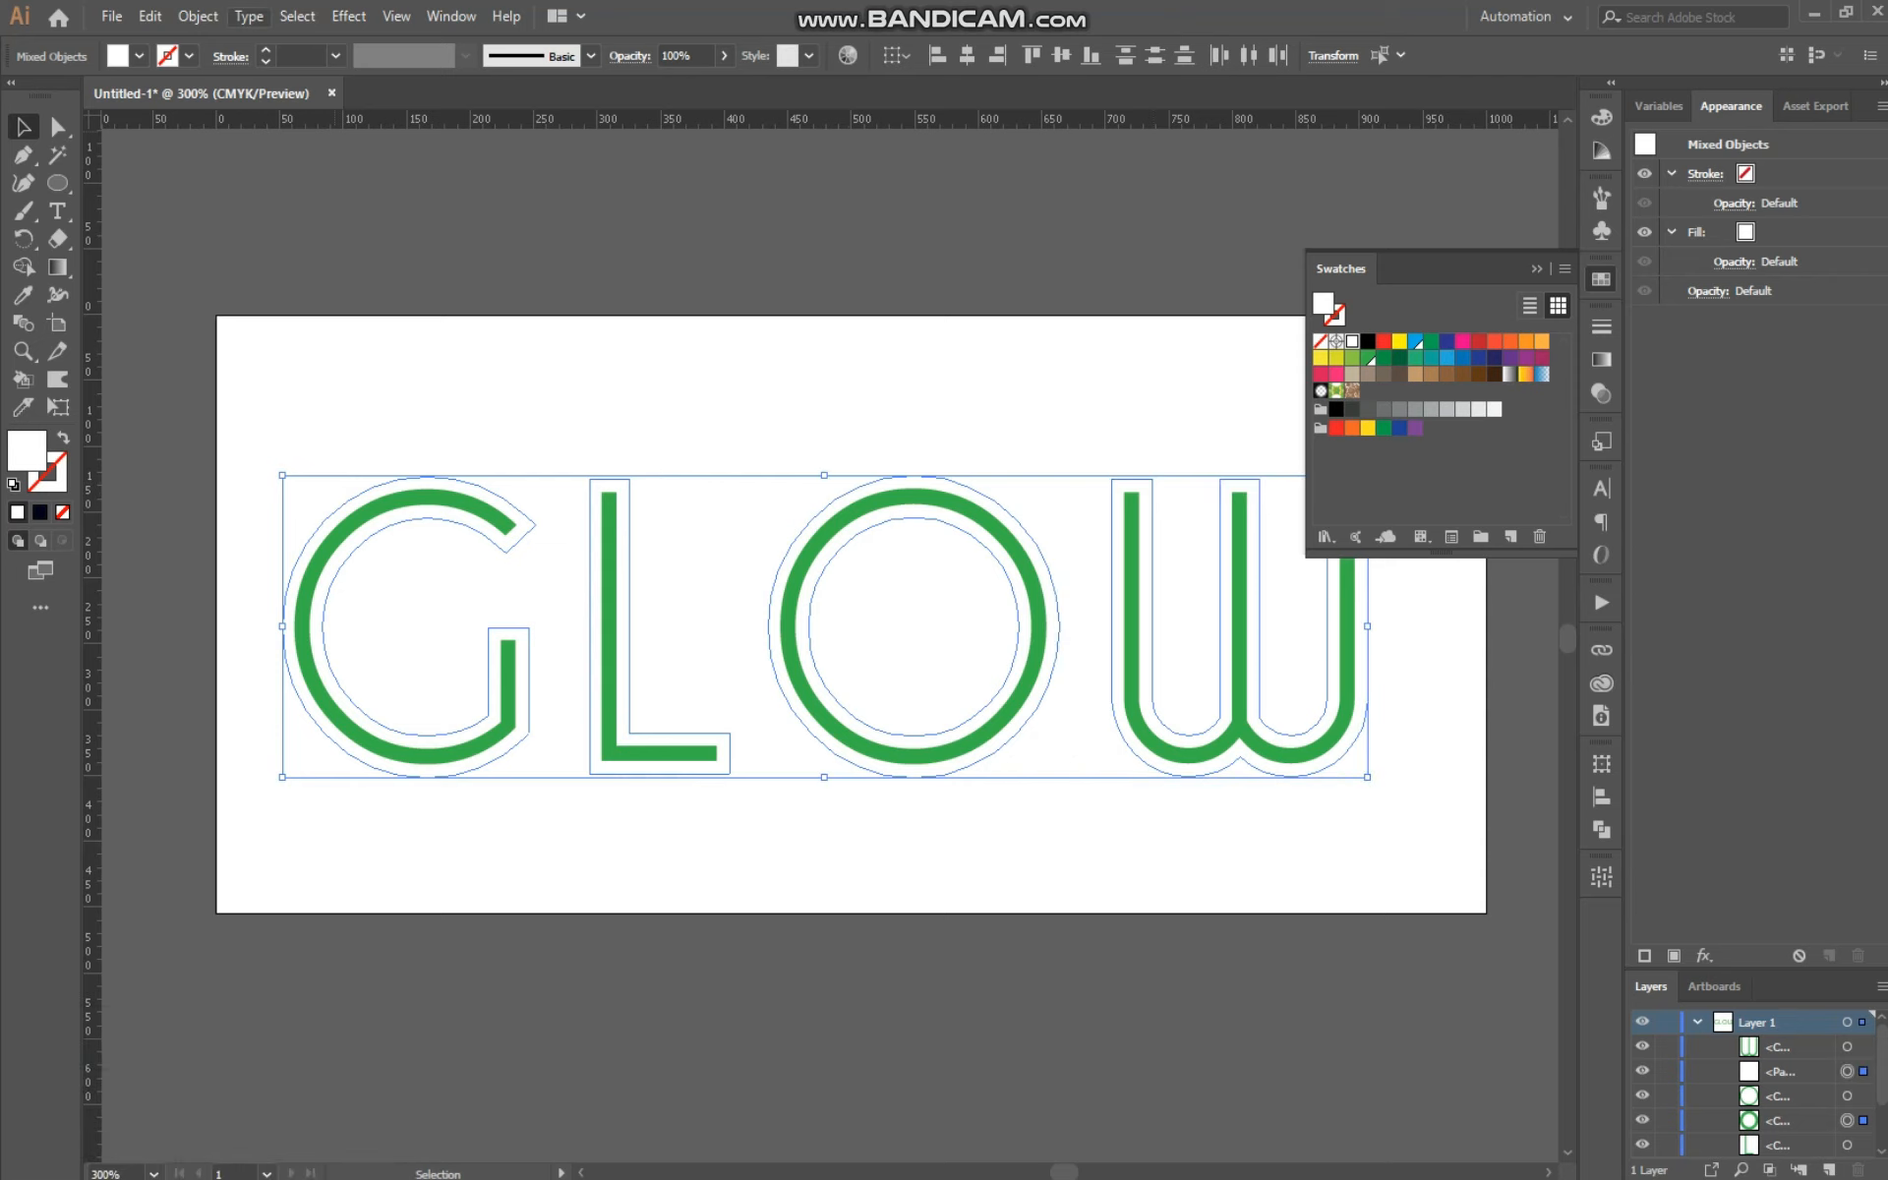
pyautogui.click(197, 16)
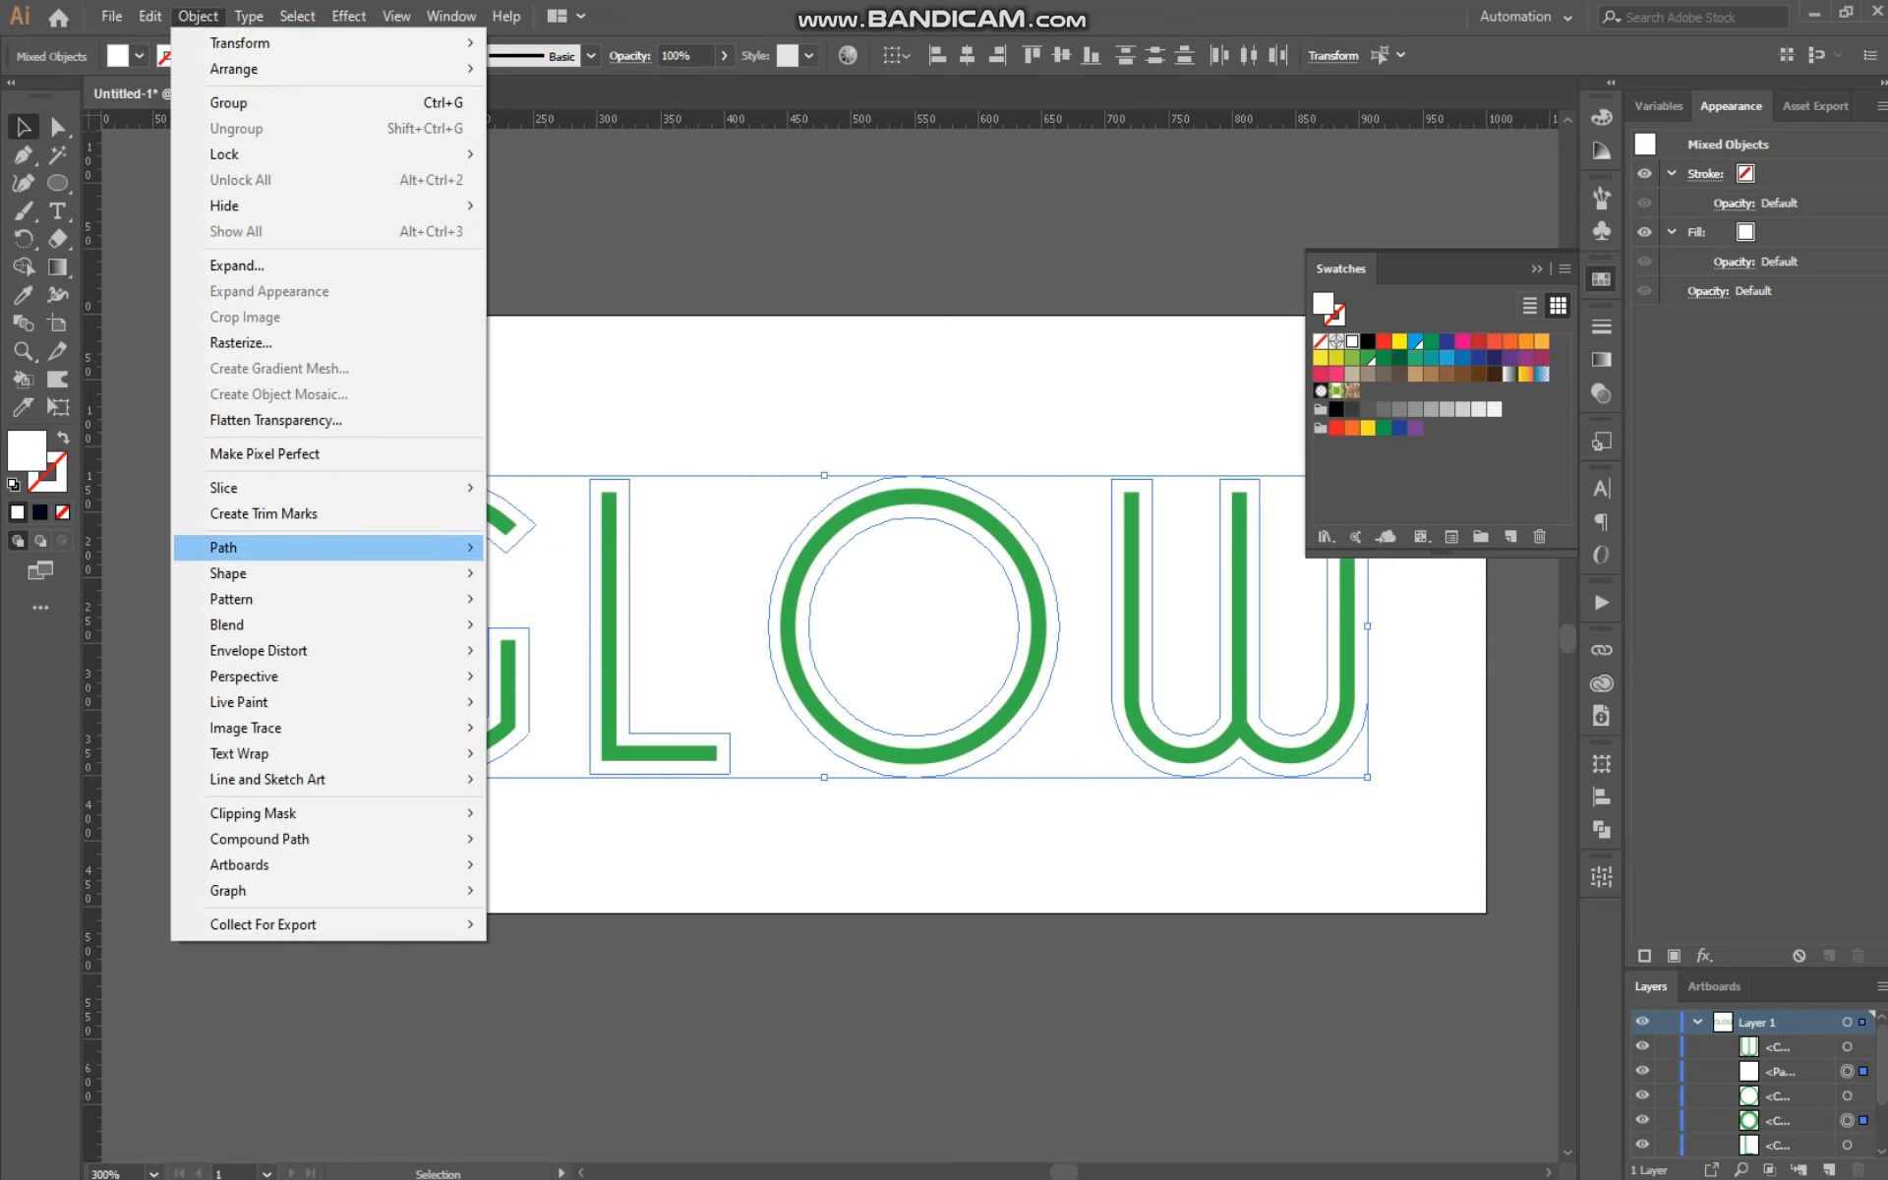
pyautogui.moveTo(295, 547)
pyautogui.click(558, 632)
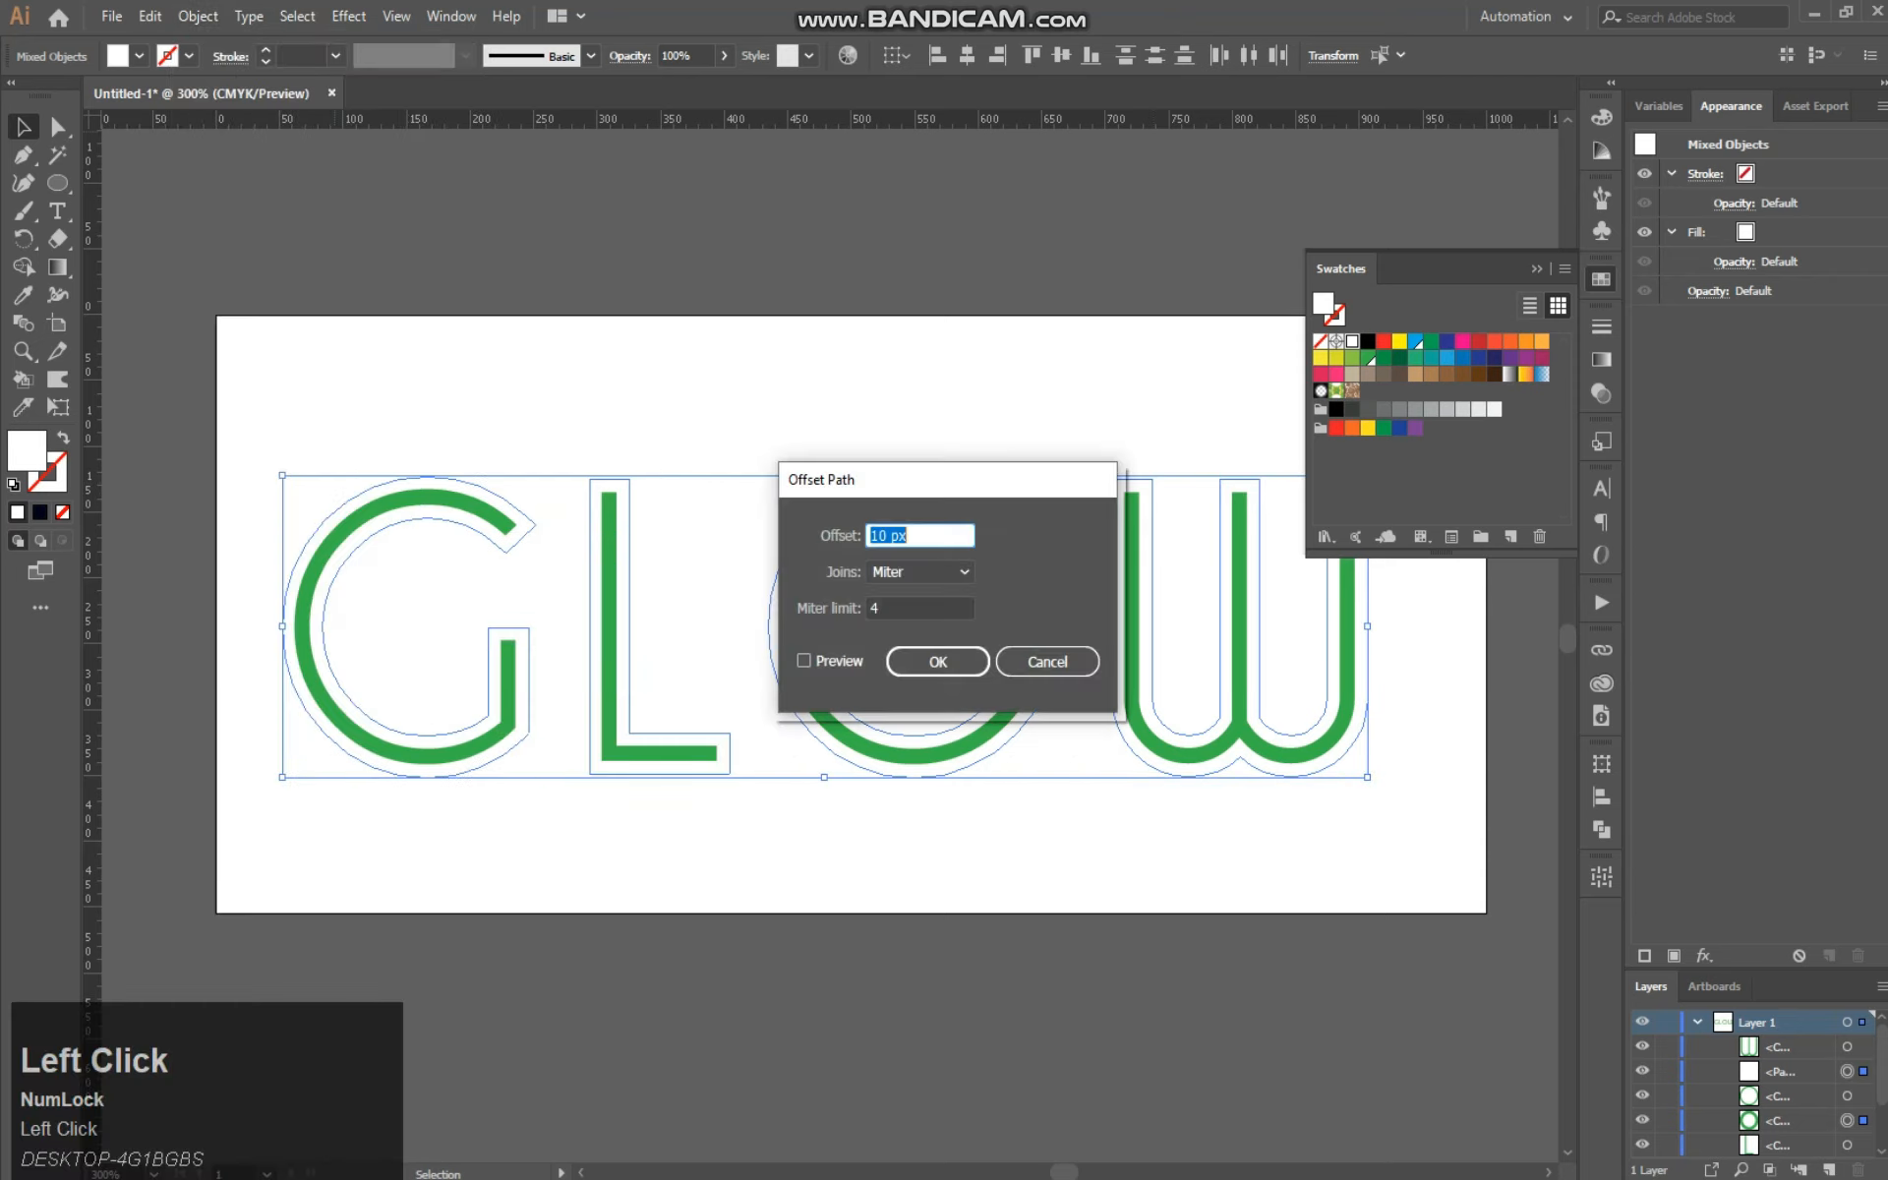
pyautogui.click(804, 660)
pyautogui.click(938, 661)
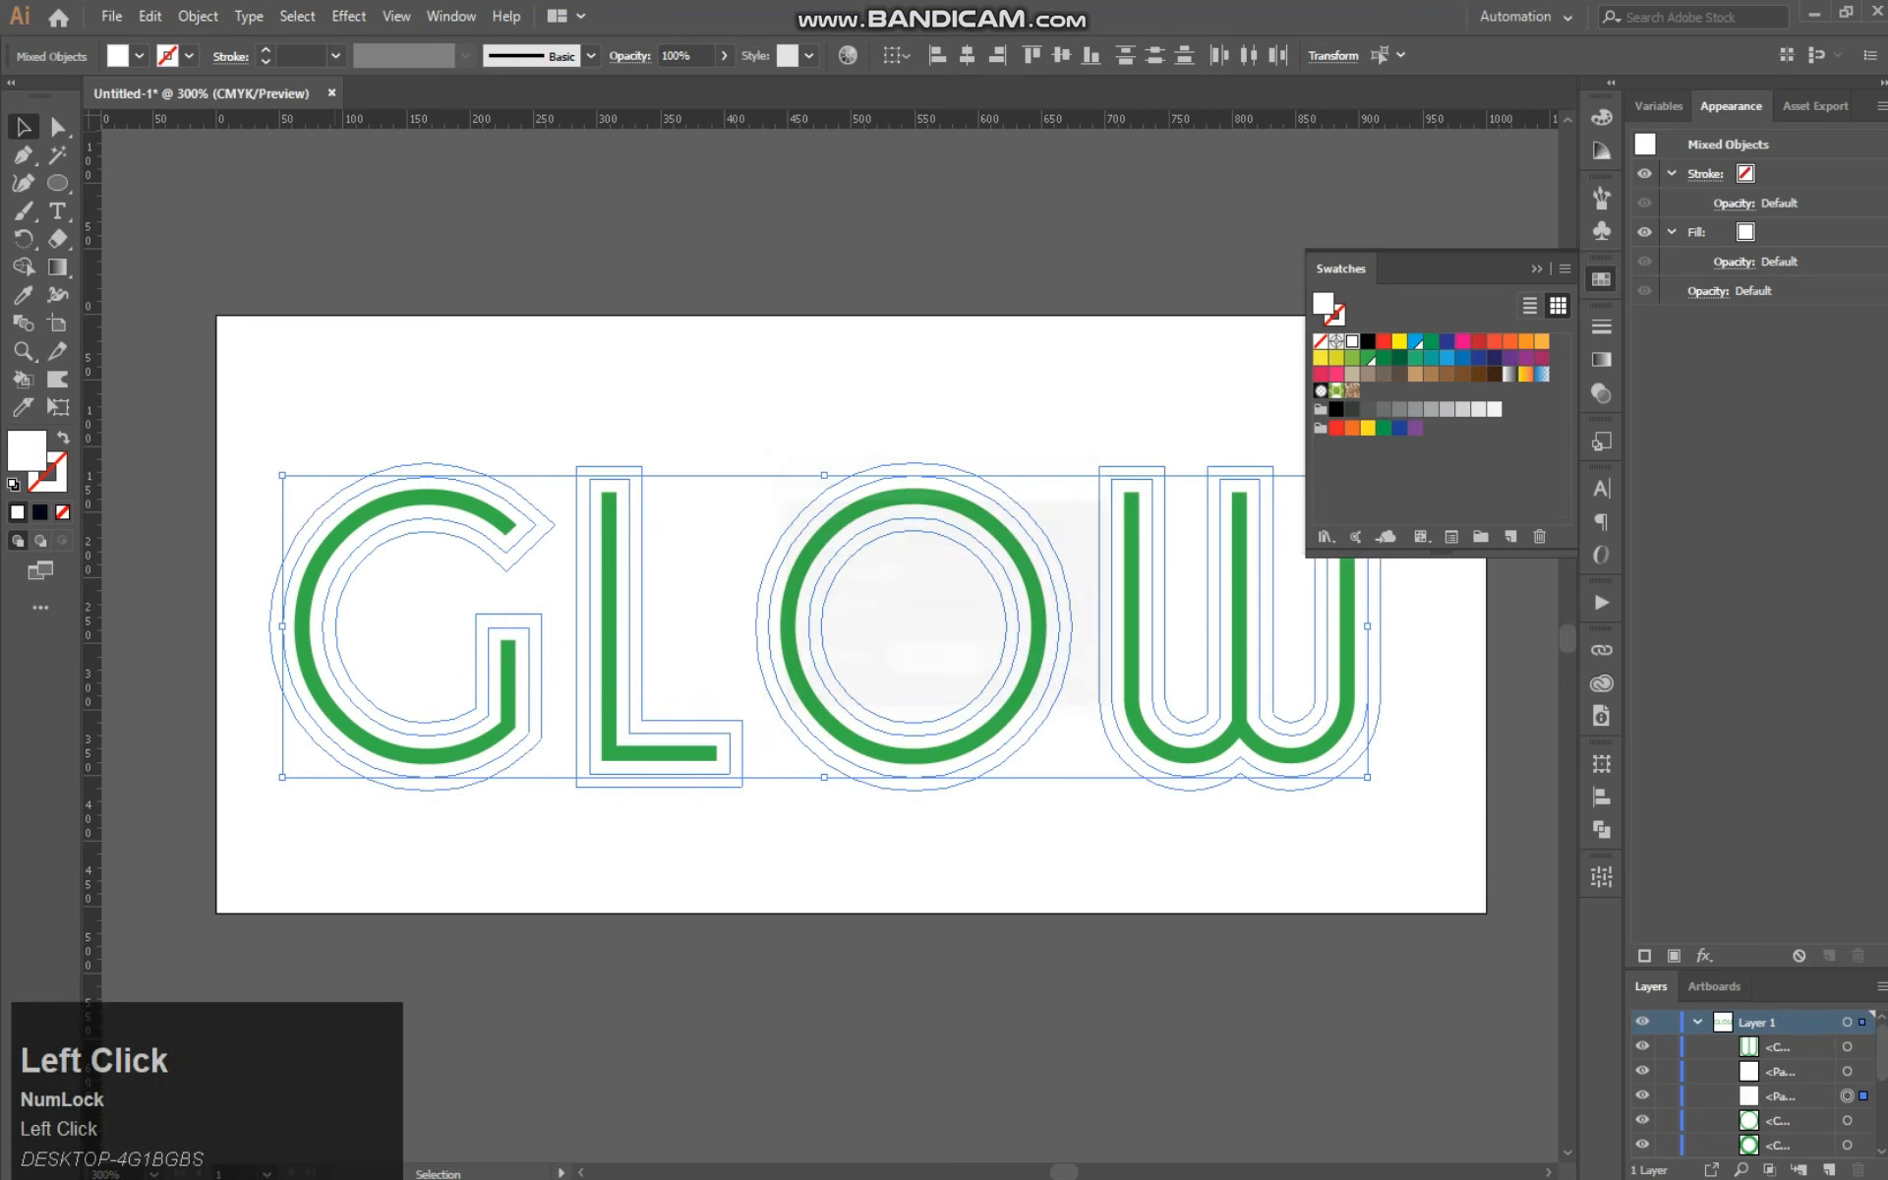
pyautogui.click(592, 376)
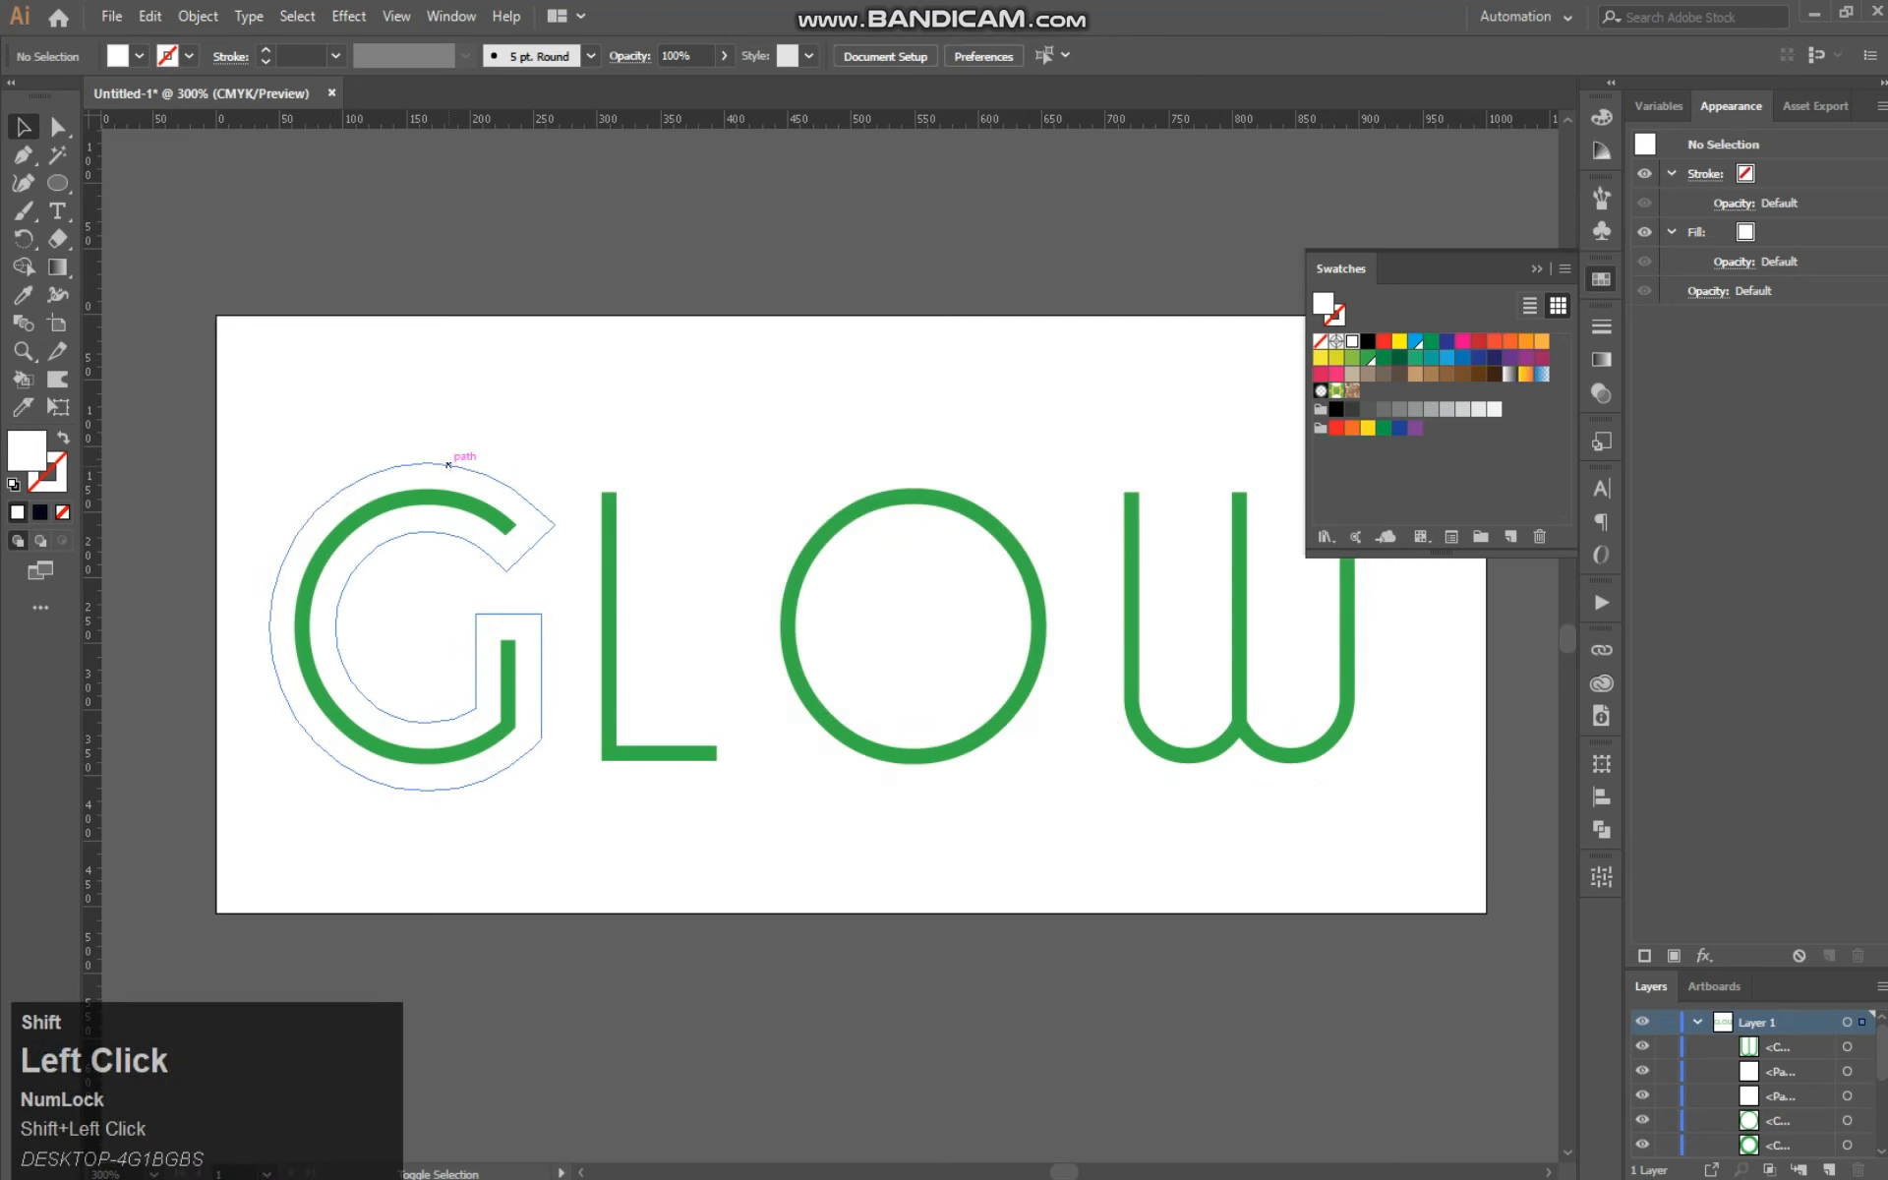
# Step: Fill the outermost offset shapes of all four letters with light orange
pyautogui.click(448, 464)
pyautogui.keyDown('shift'); pyautogui.click(609, 465); pyautogui.keyUp('shift')
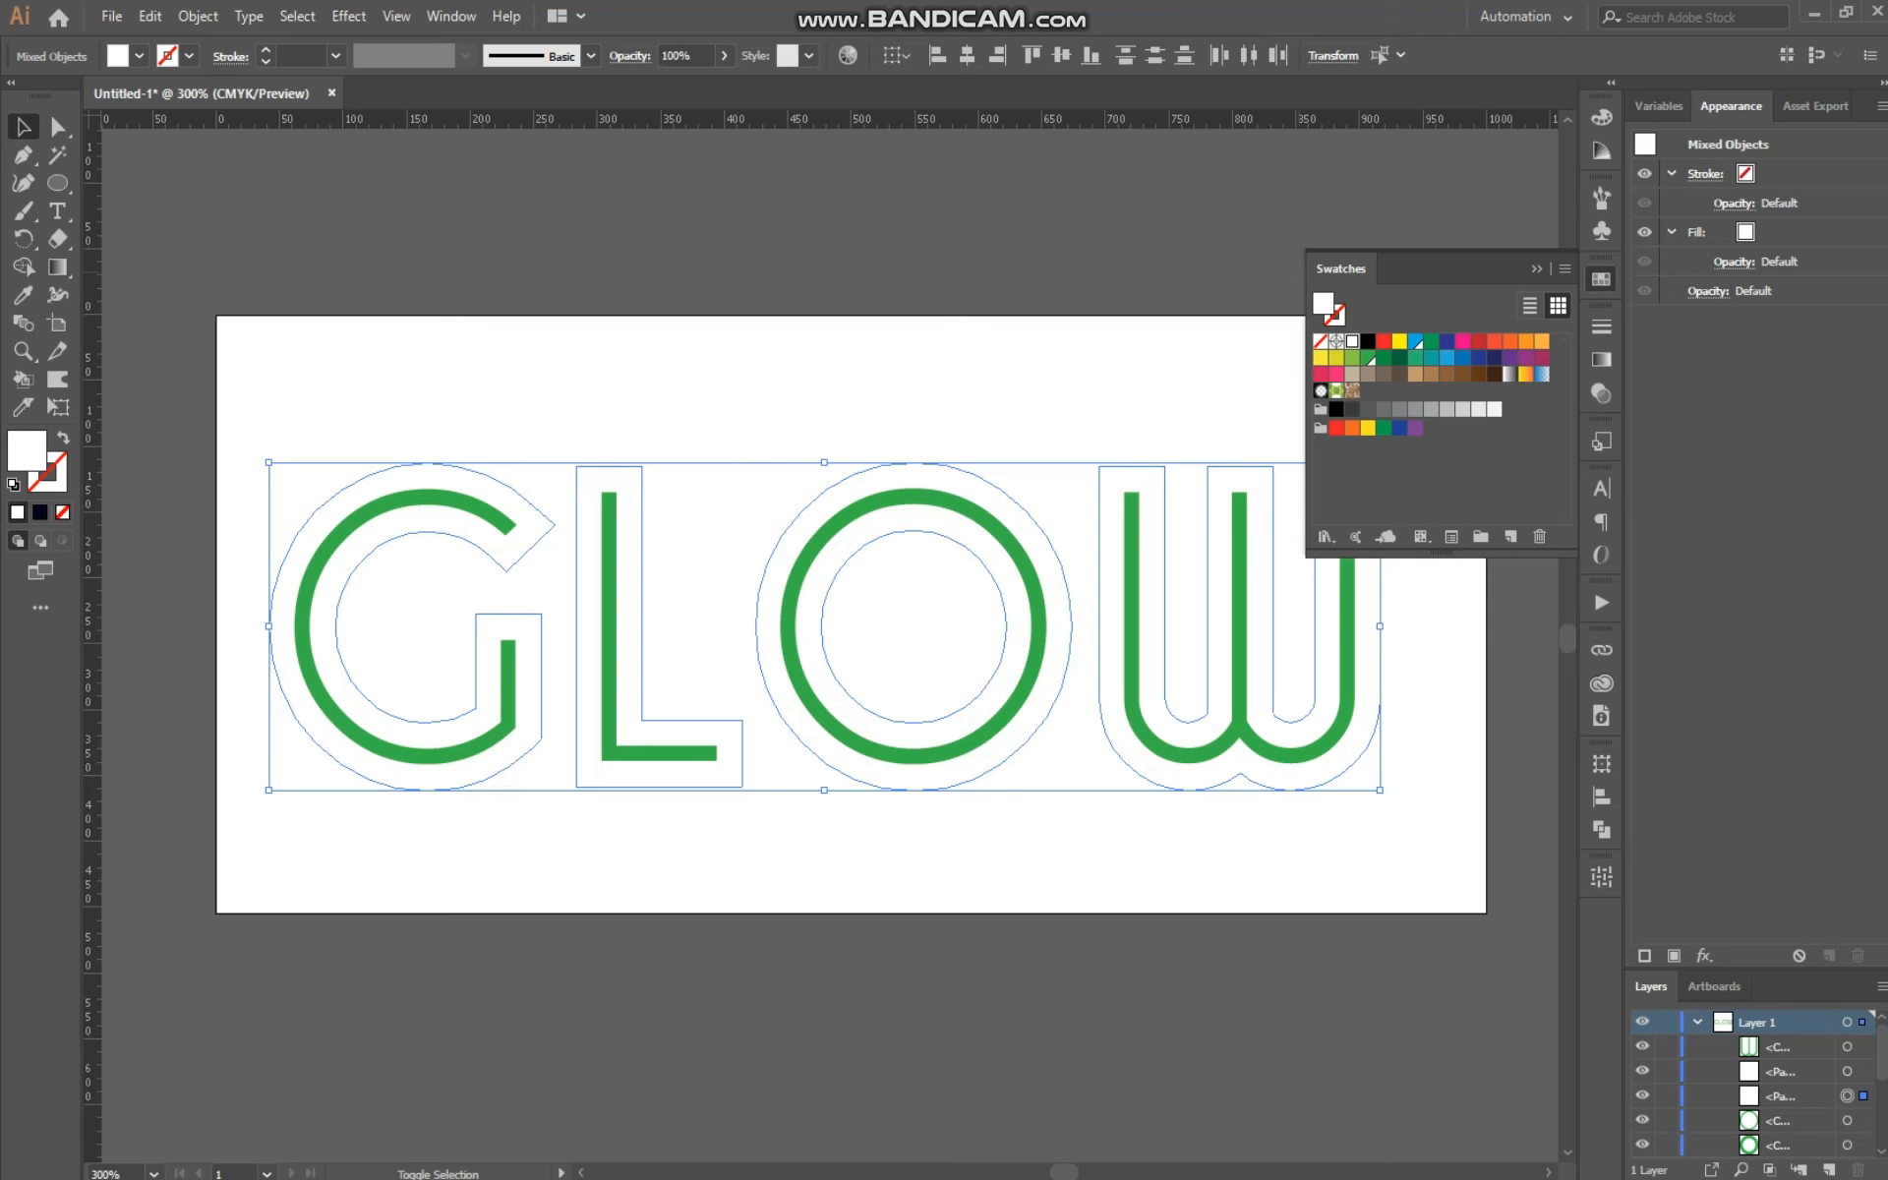
pyautogui.click(1337, 357)
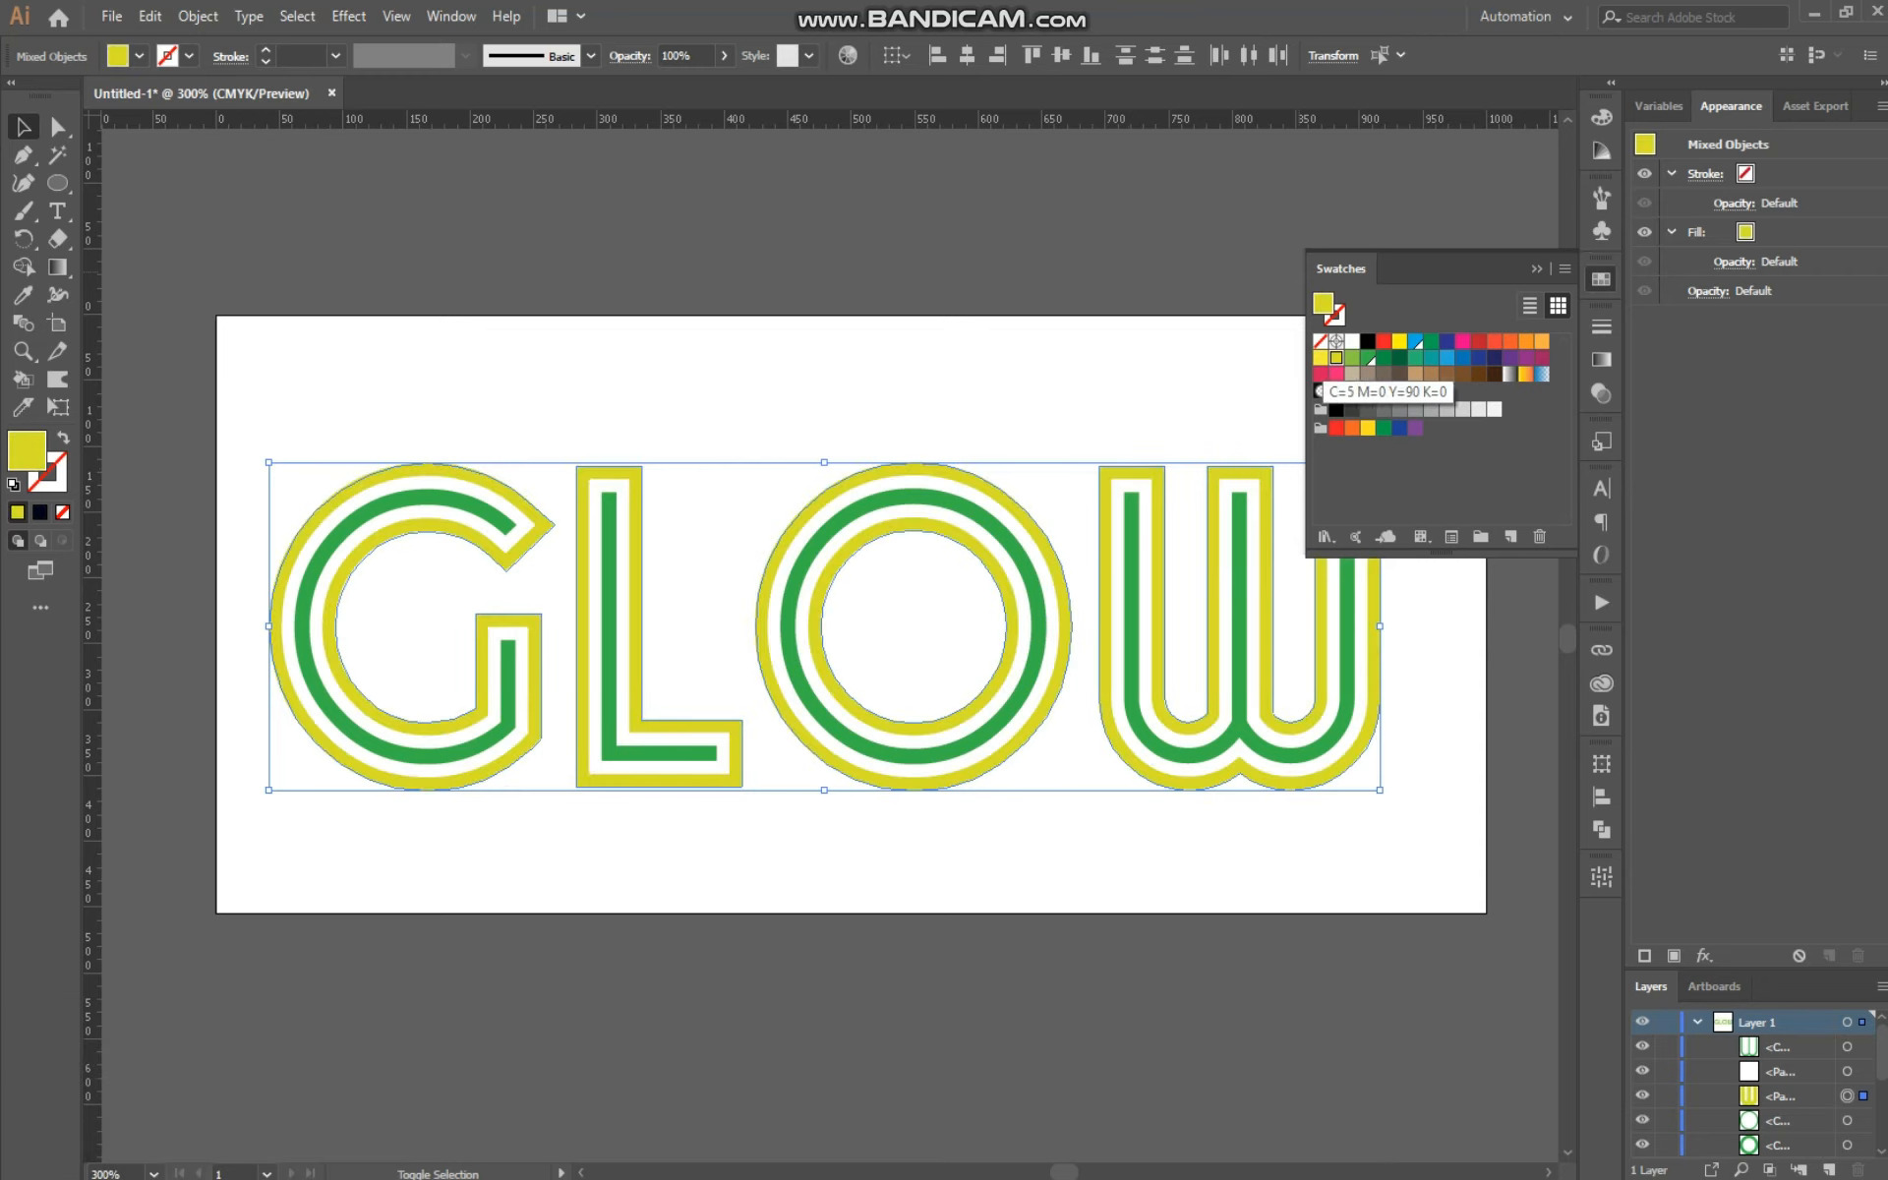
pyautogui.click(1320, 357)
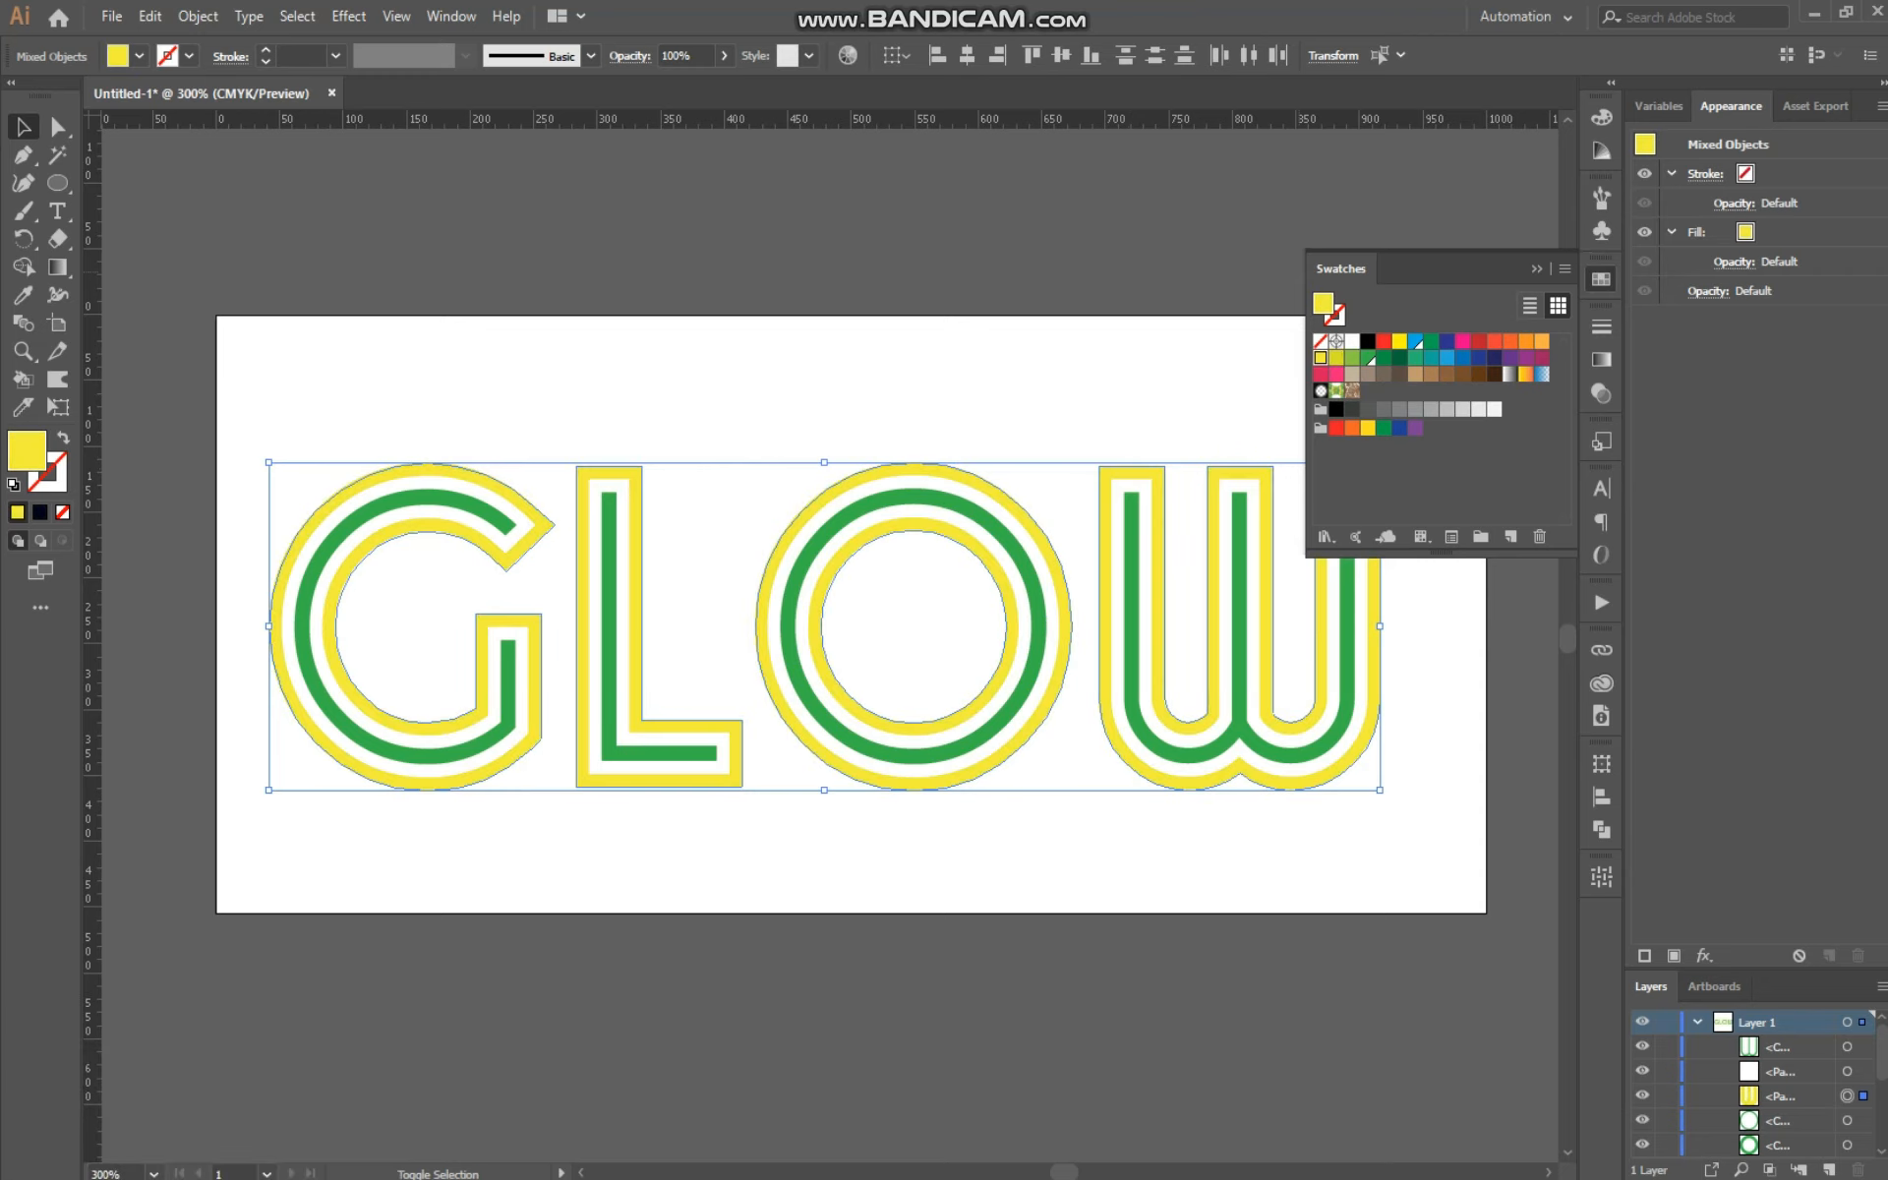
pyautogui.click(1447, 357)
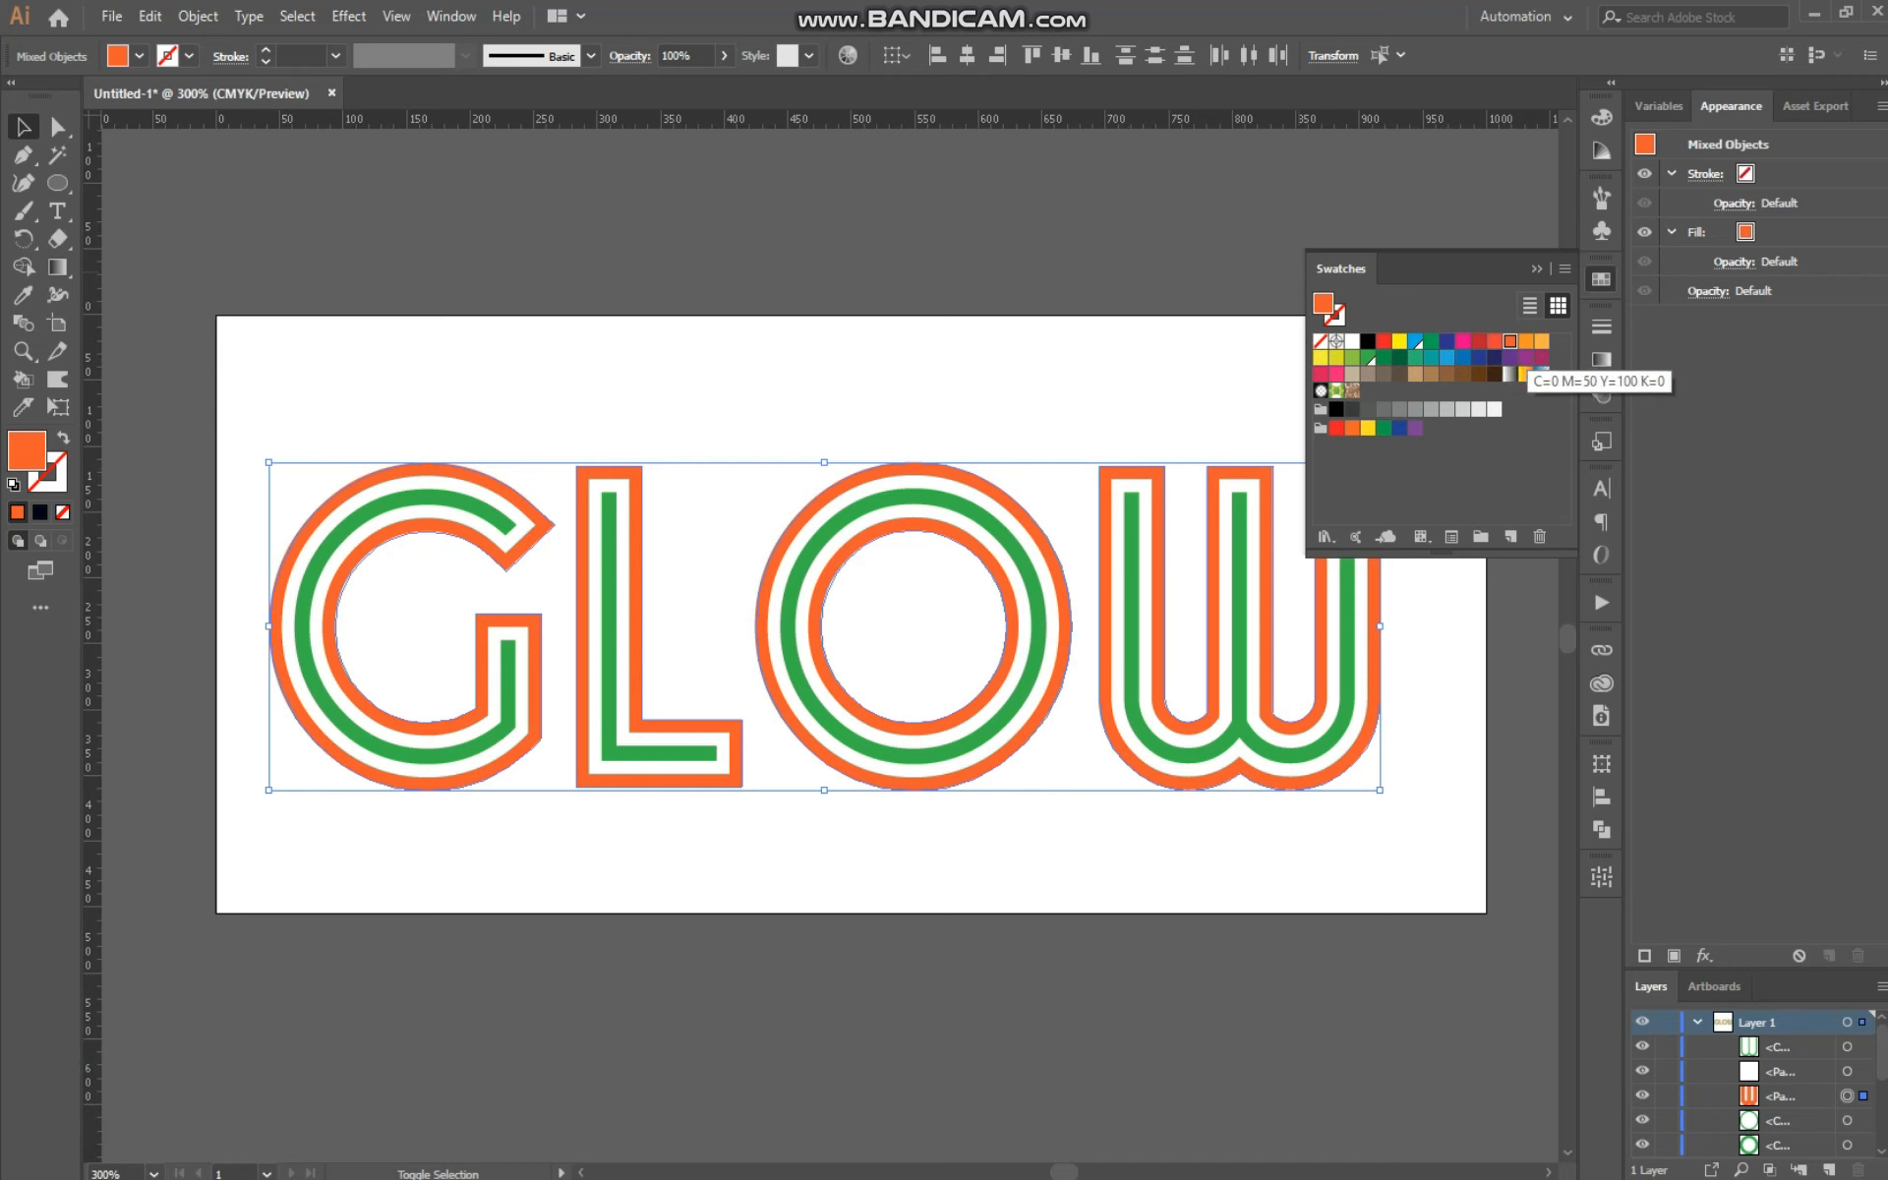
pyautogui.click(1527, 340)
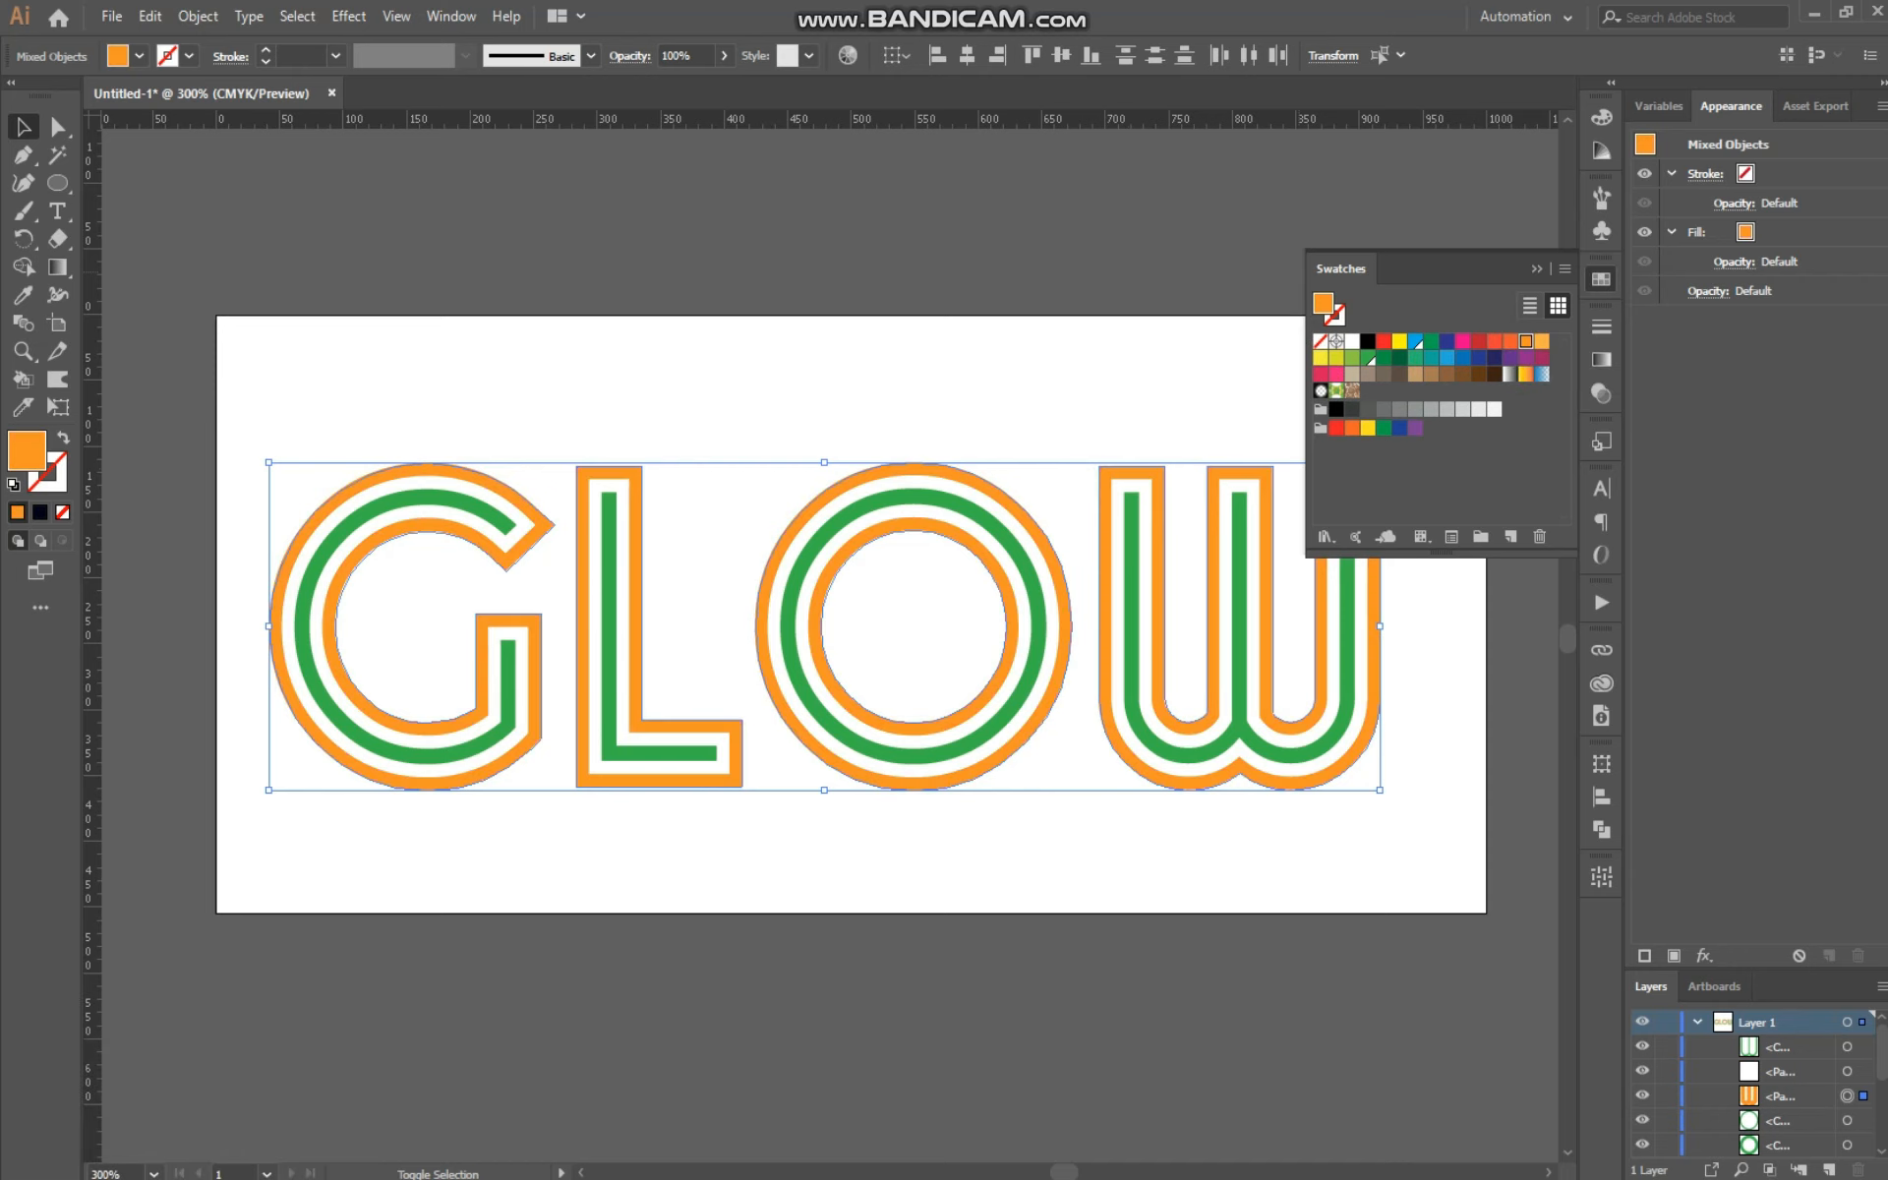
pyautogui.click(1542, 341)
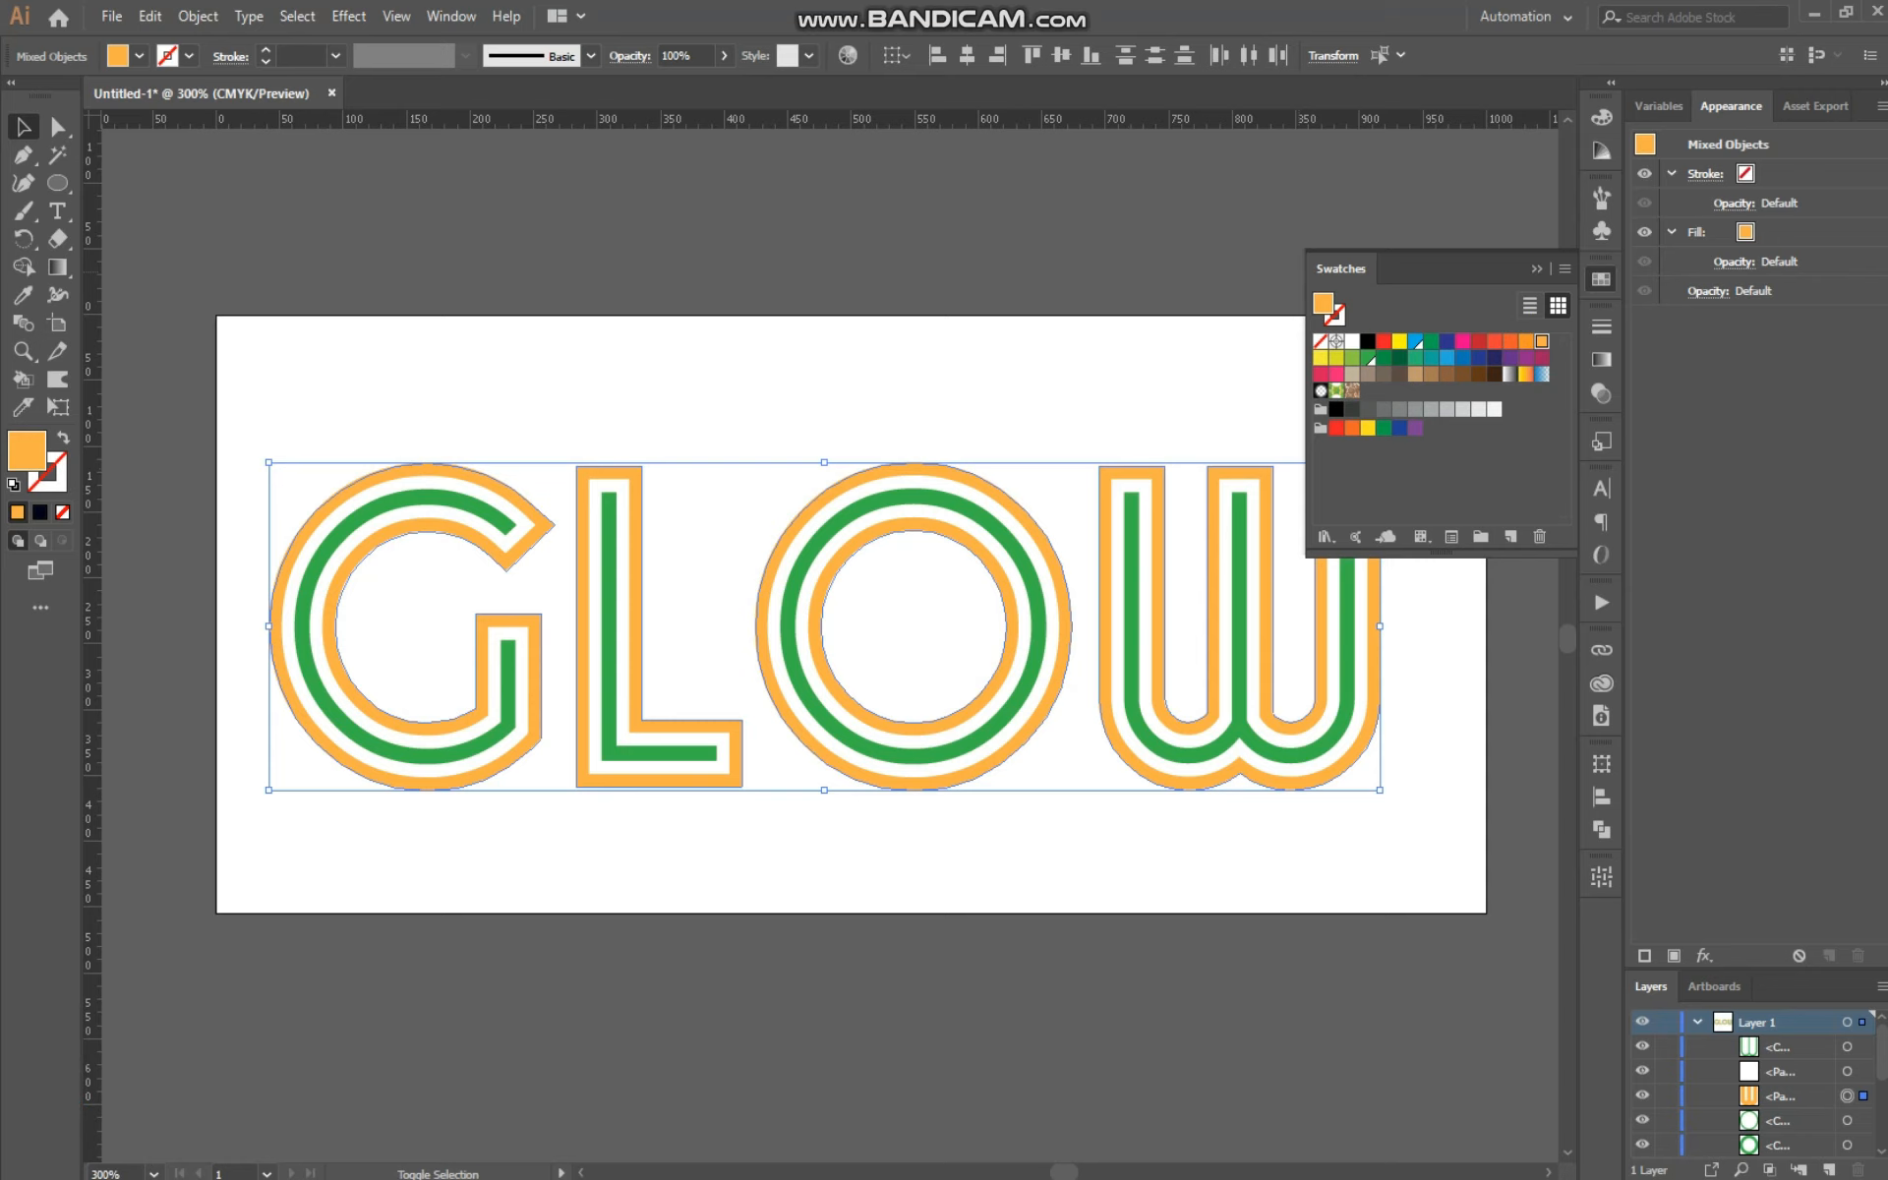
pyautogui.click(885, 393)
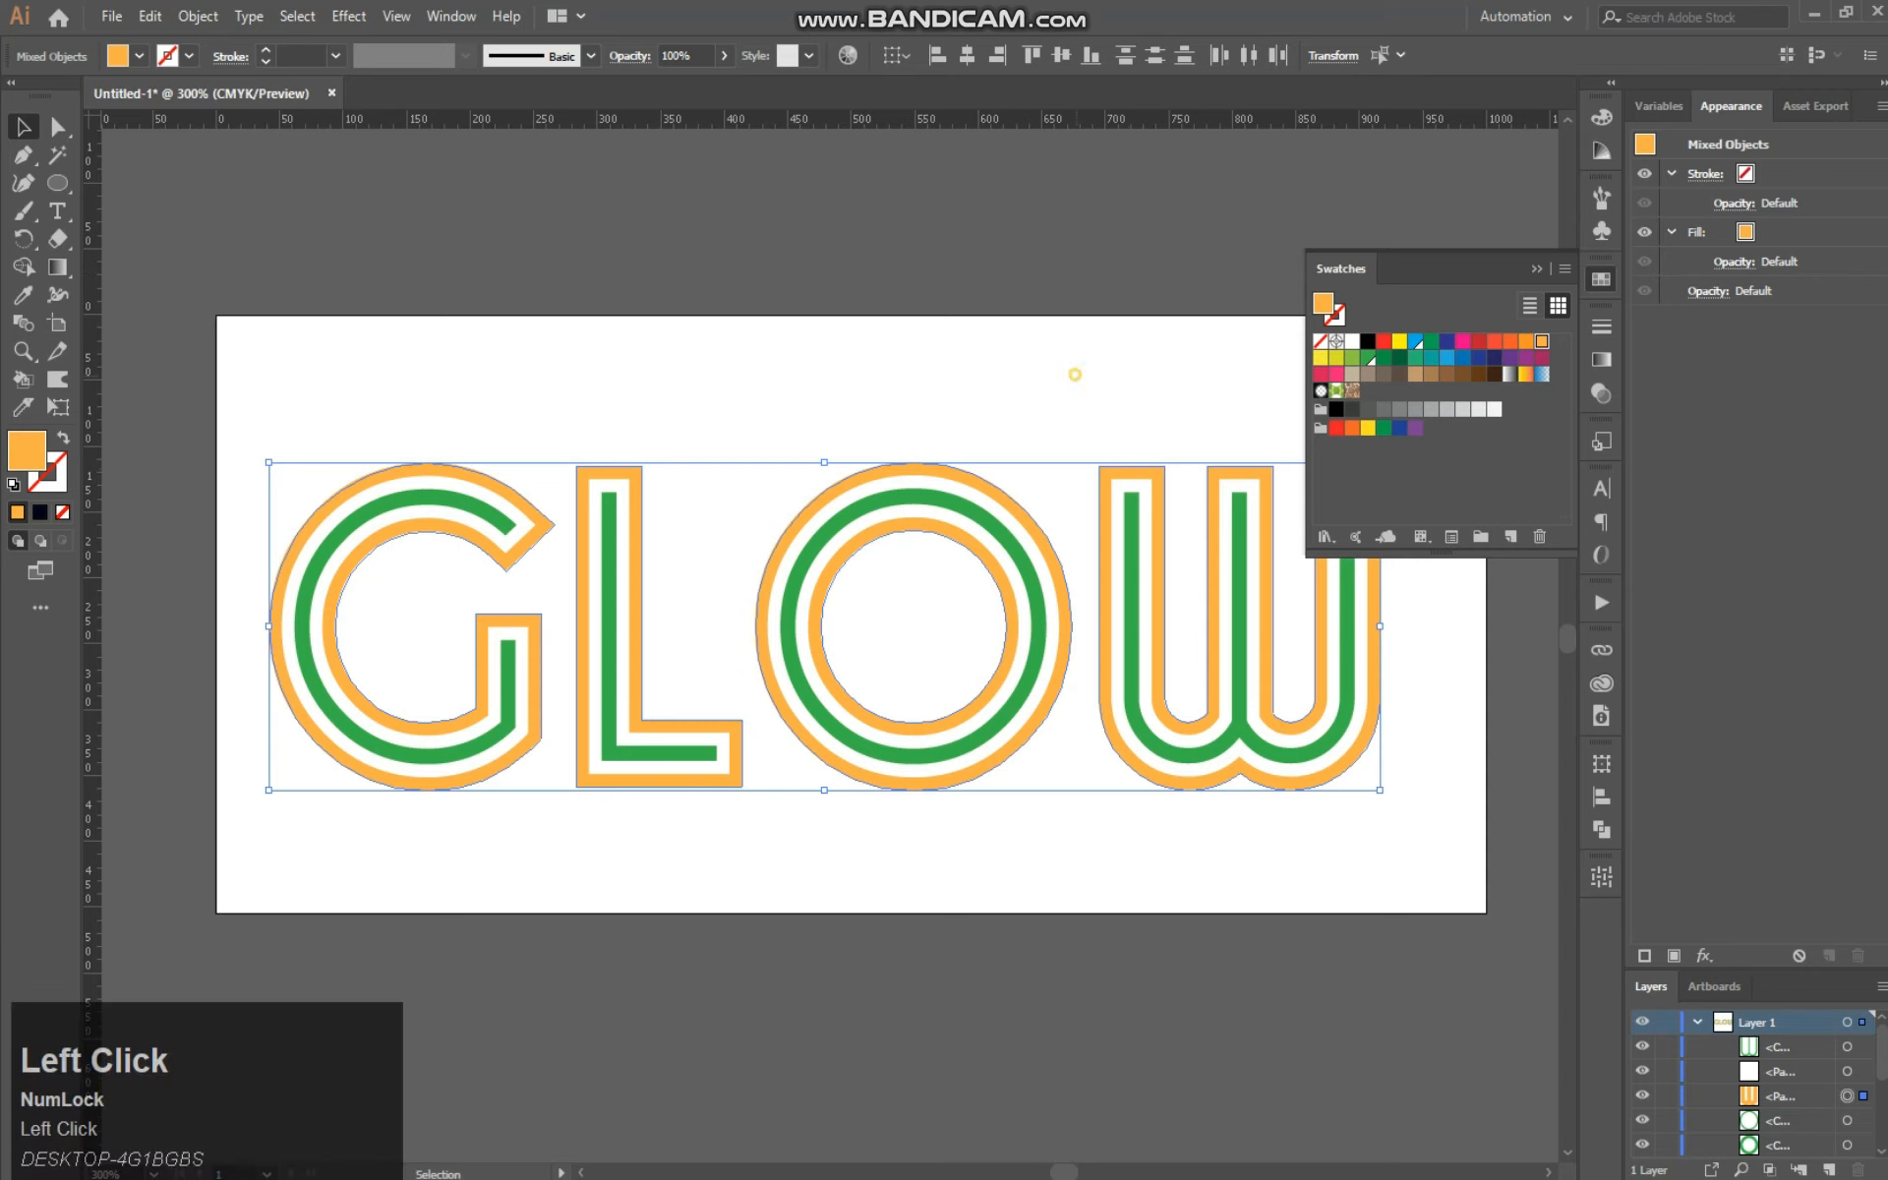
pyautogui.moveTo(266, 414); pyautogui.dragTo(1564, 966)
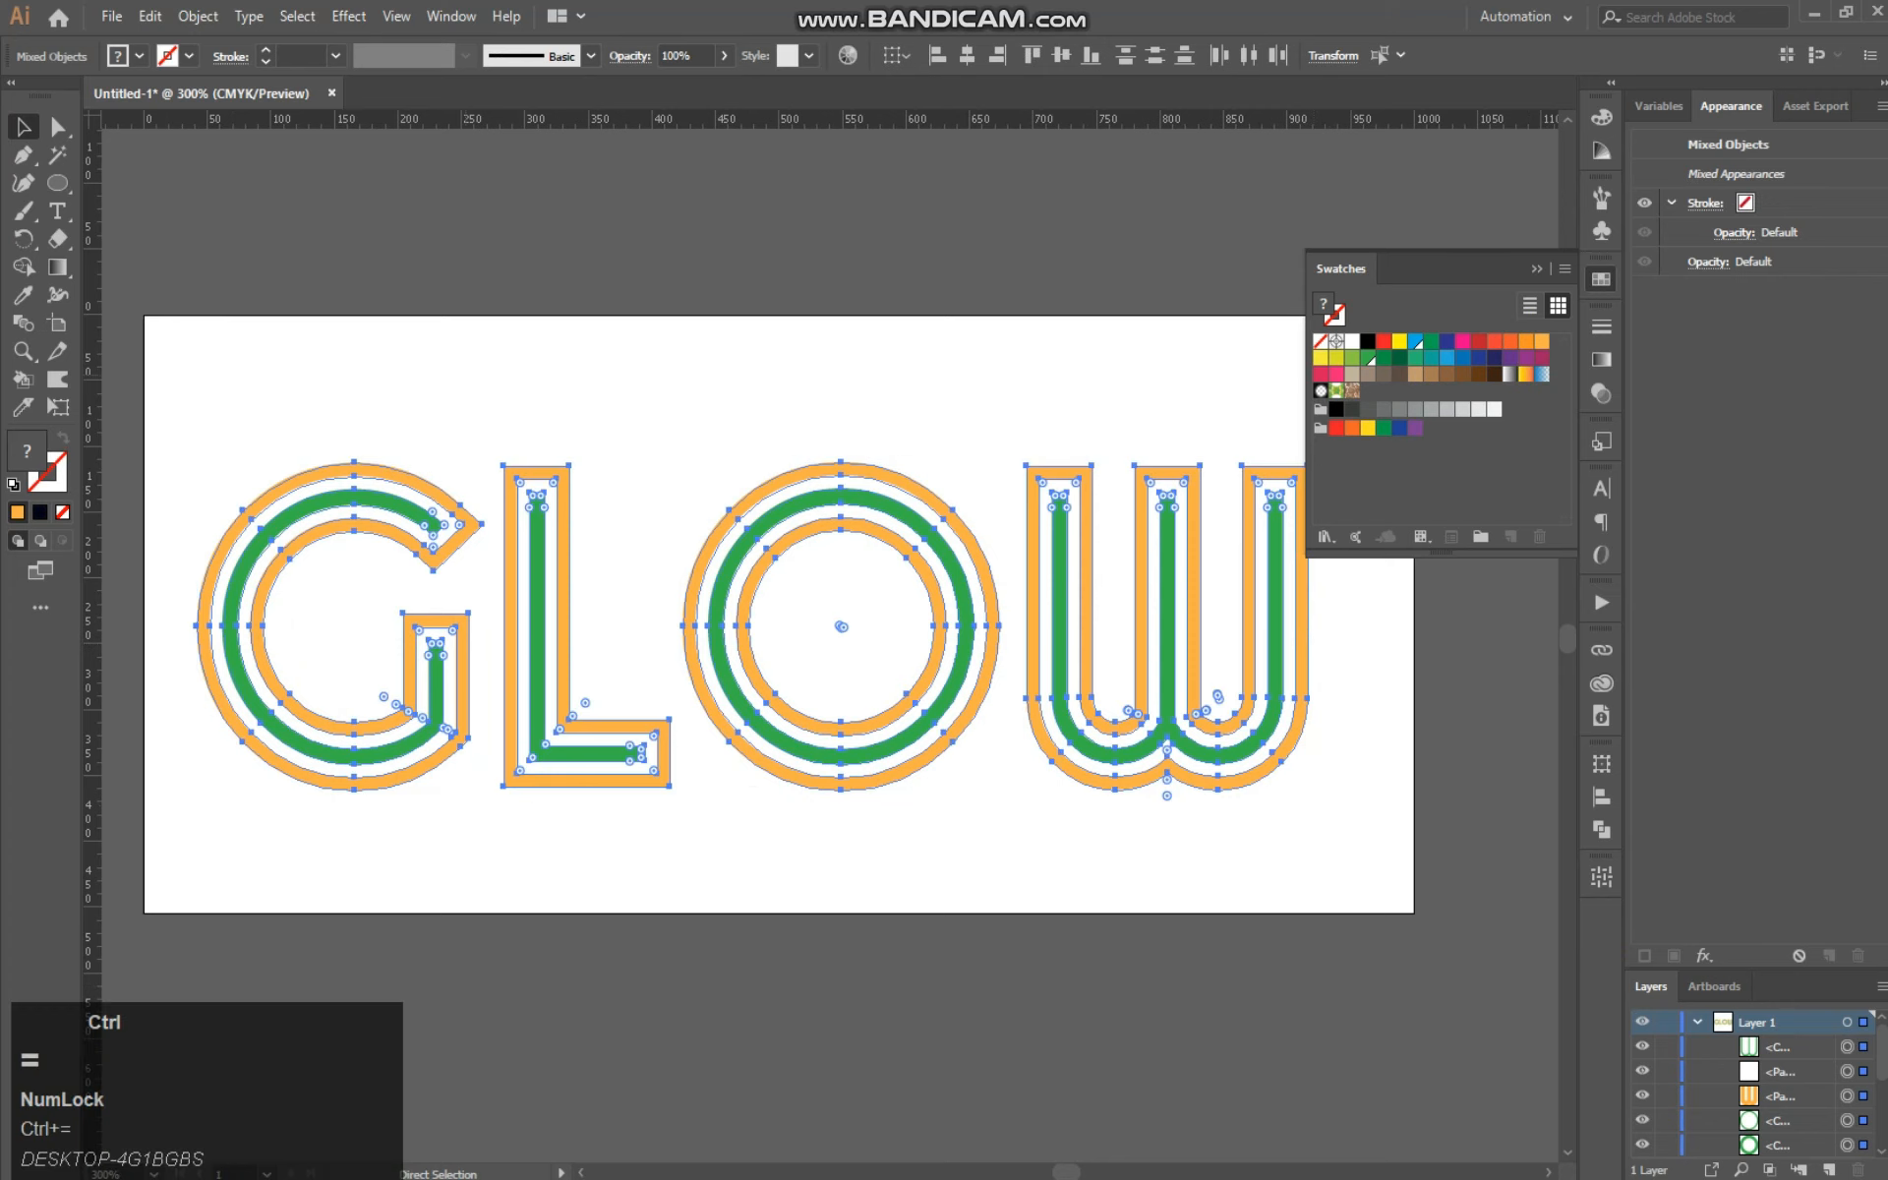
pyautogui.keyDown('ctrl'); pyautogui.keyDown('space'); pyautogui.click(712, 617); pyautogui.keyUp('space'); pyautogui.keyUp('ctrl')
pyautogui.keyDown('ctrl'); pyautogui.keyDown('space'); pyautogui.click(712, 617); pyautogui.keyUp('space'); pyautogui.keyUp('ctrl')
pyautogui.moveTo(466, 251); pyautogui.dragTo(1501, 590)
pyautogui.click(1264, 337)
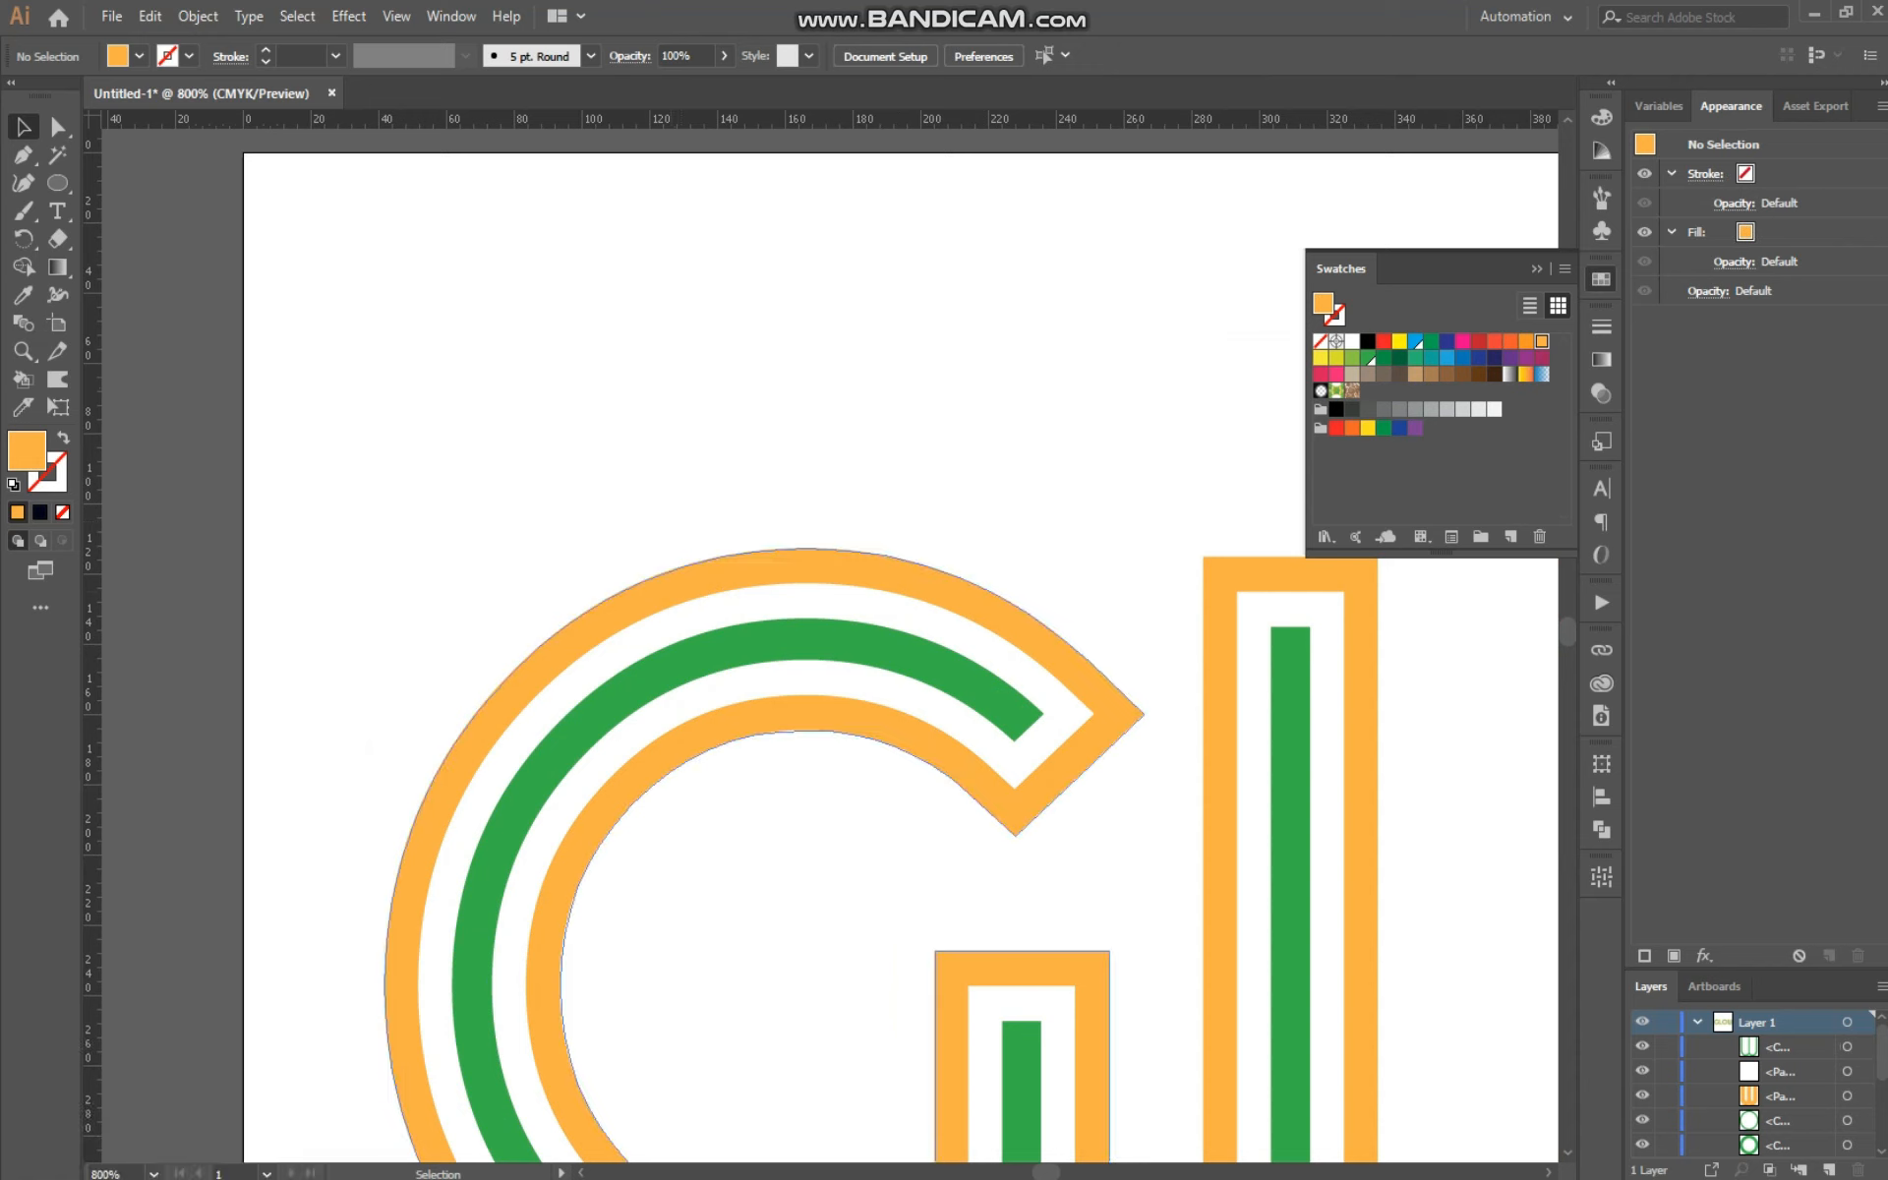
pyautogui.moveTo(761, 582); pyautogui.dragTo(676, 392)
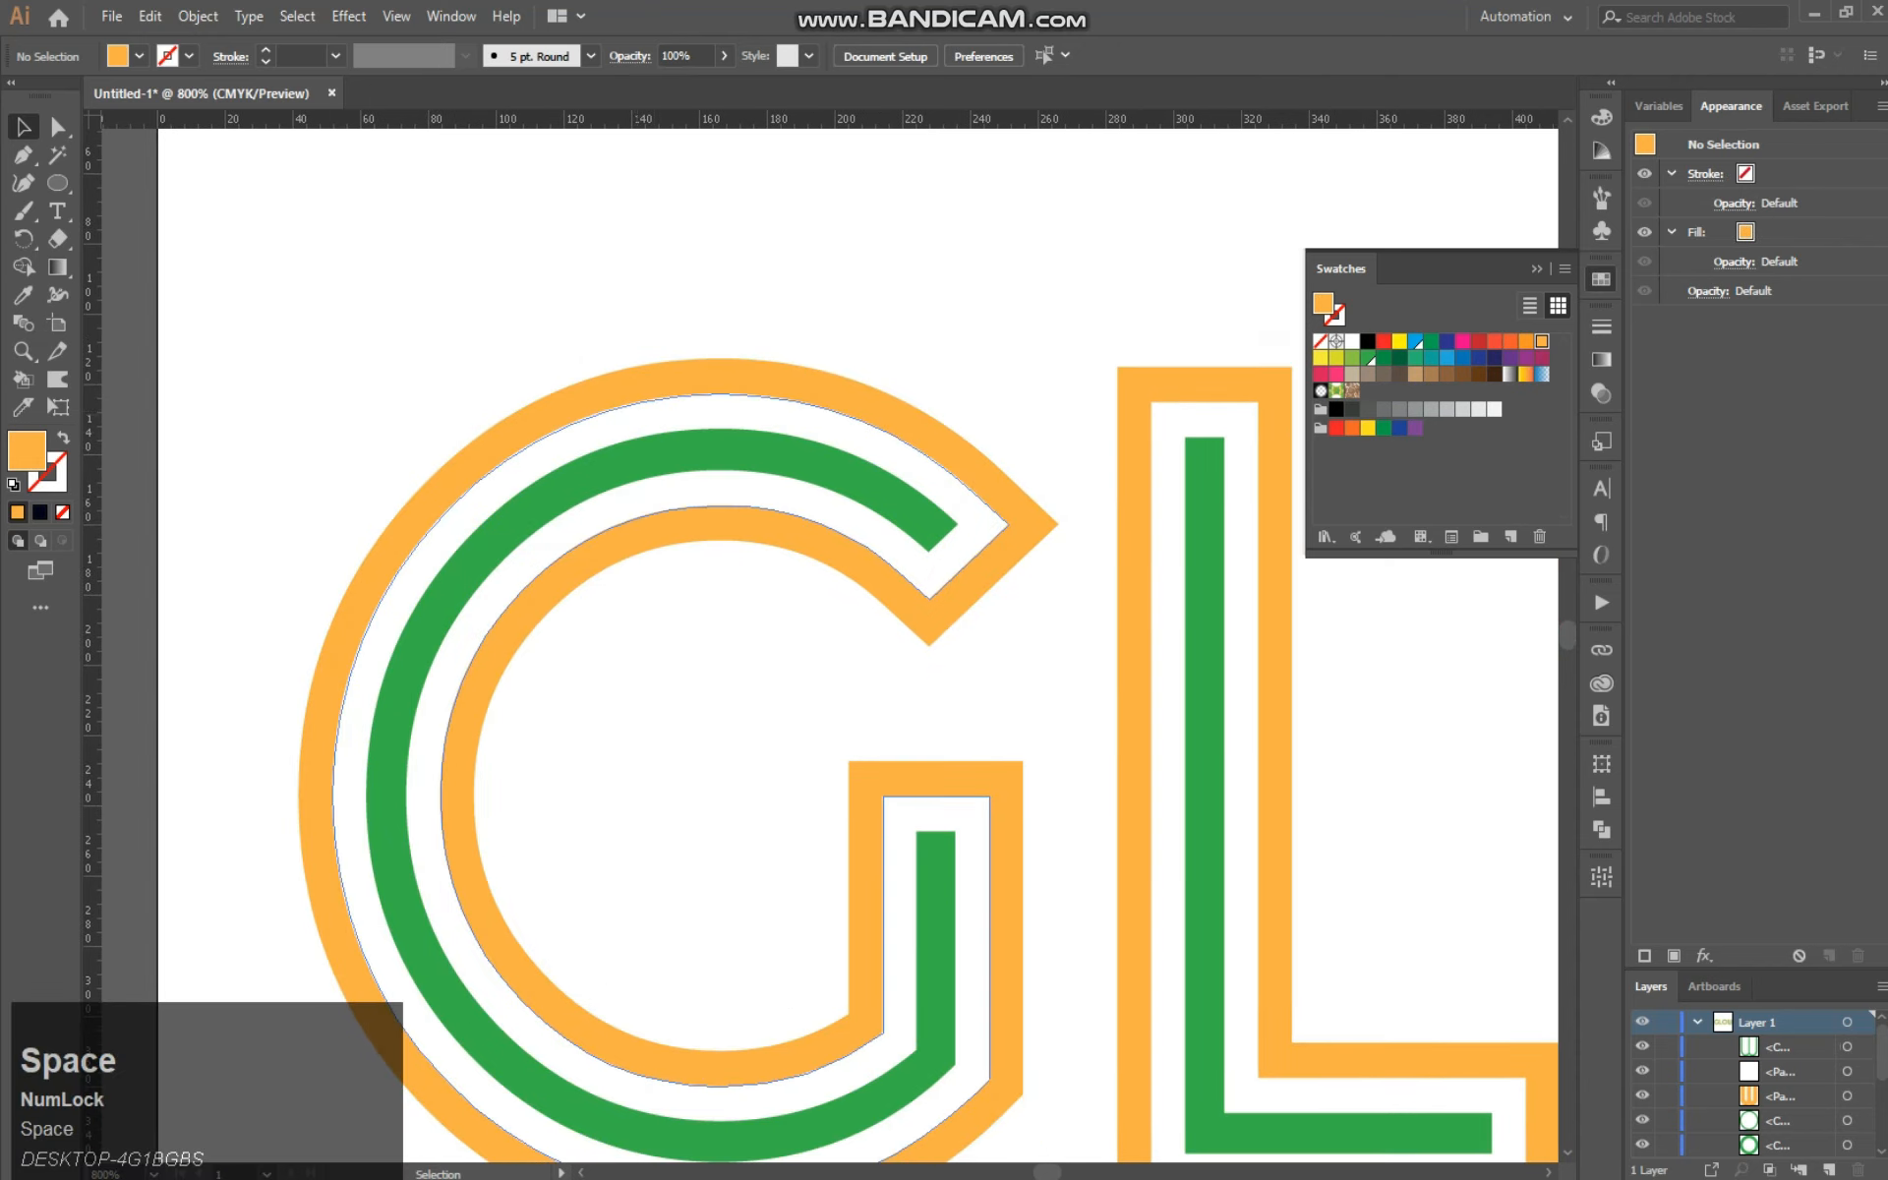
pyautogui.click(632, 409)
pyautogui.doubleClick(633, 409)
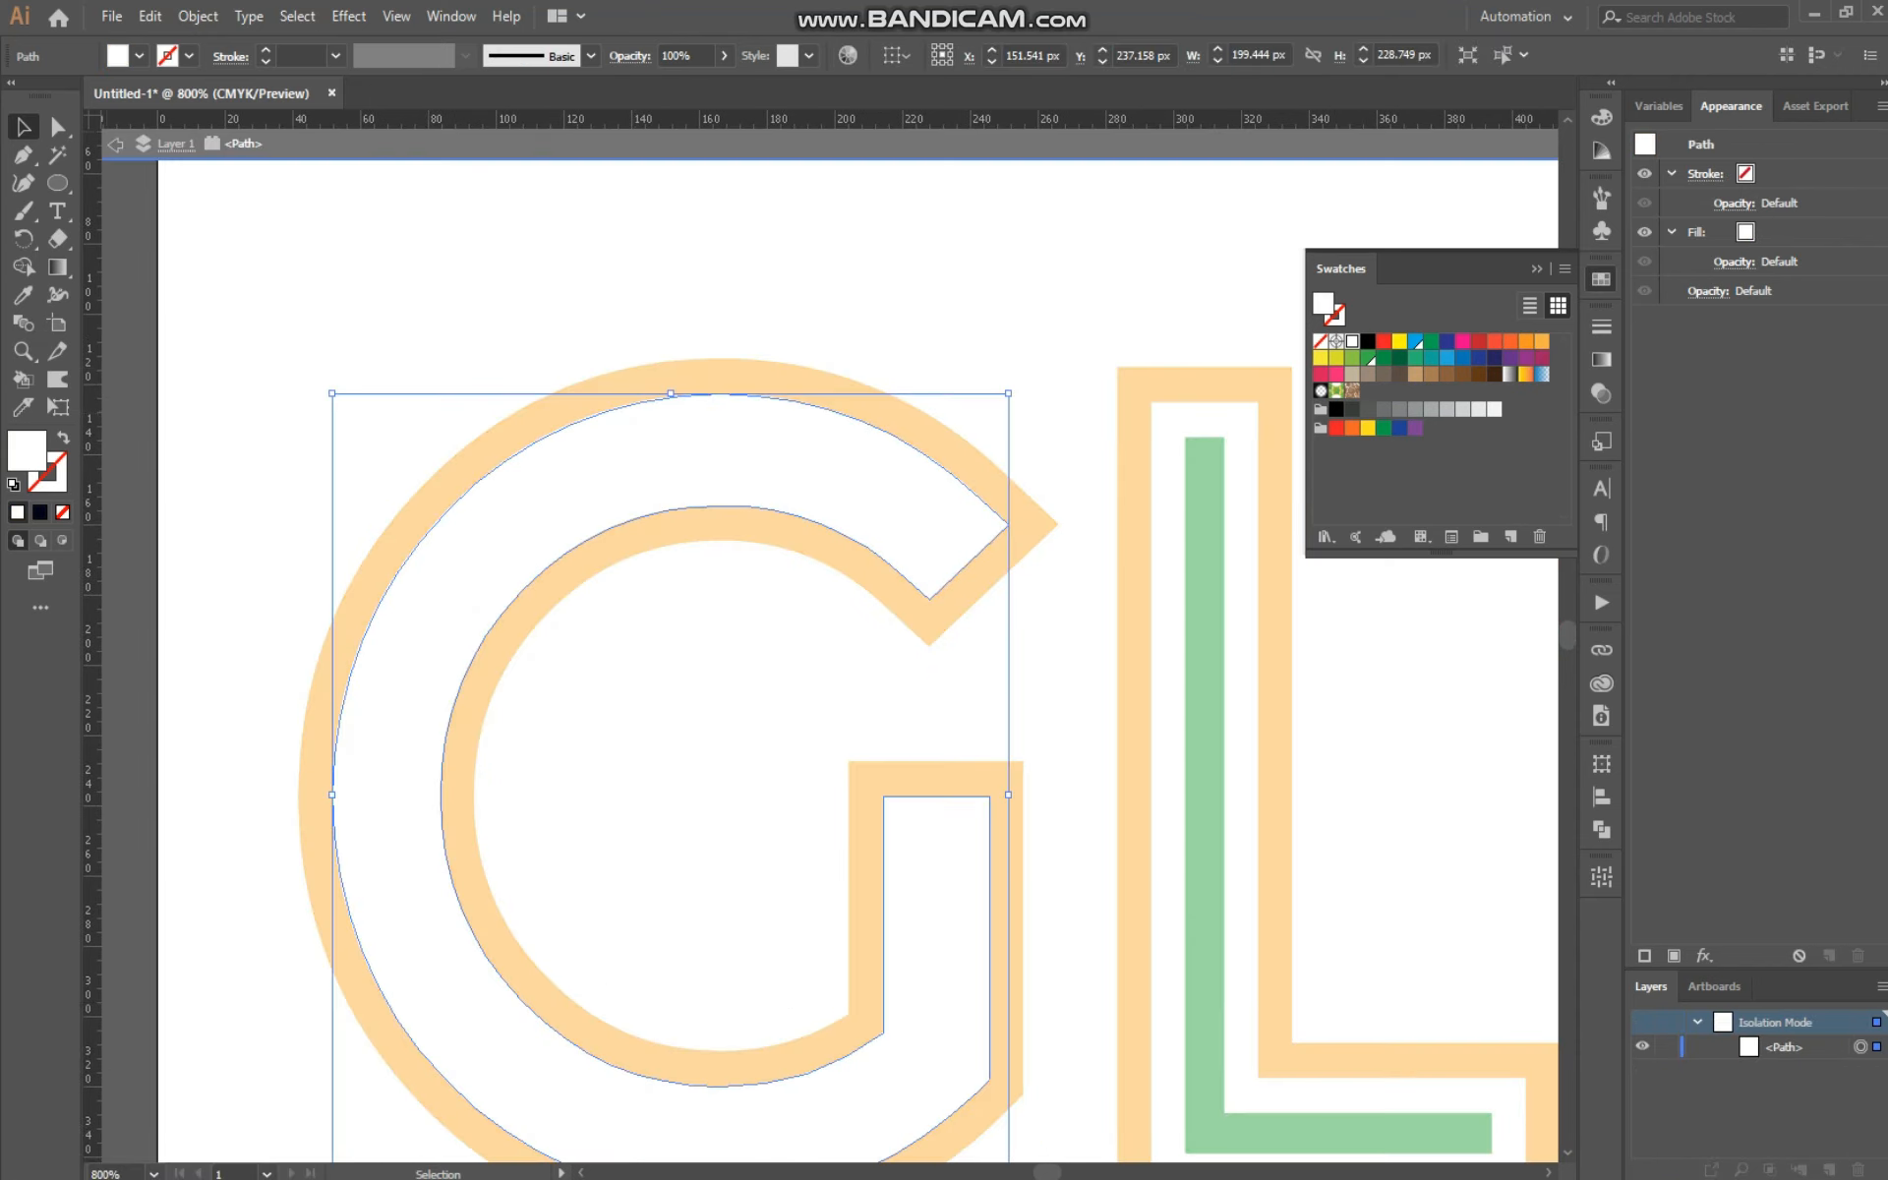
pyautogui.click(116, 145)
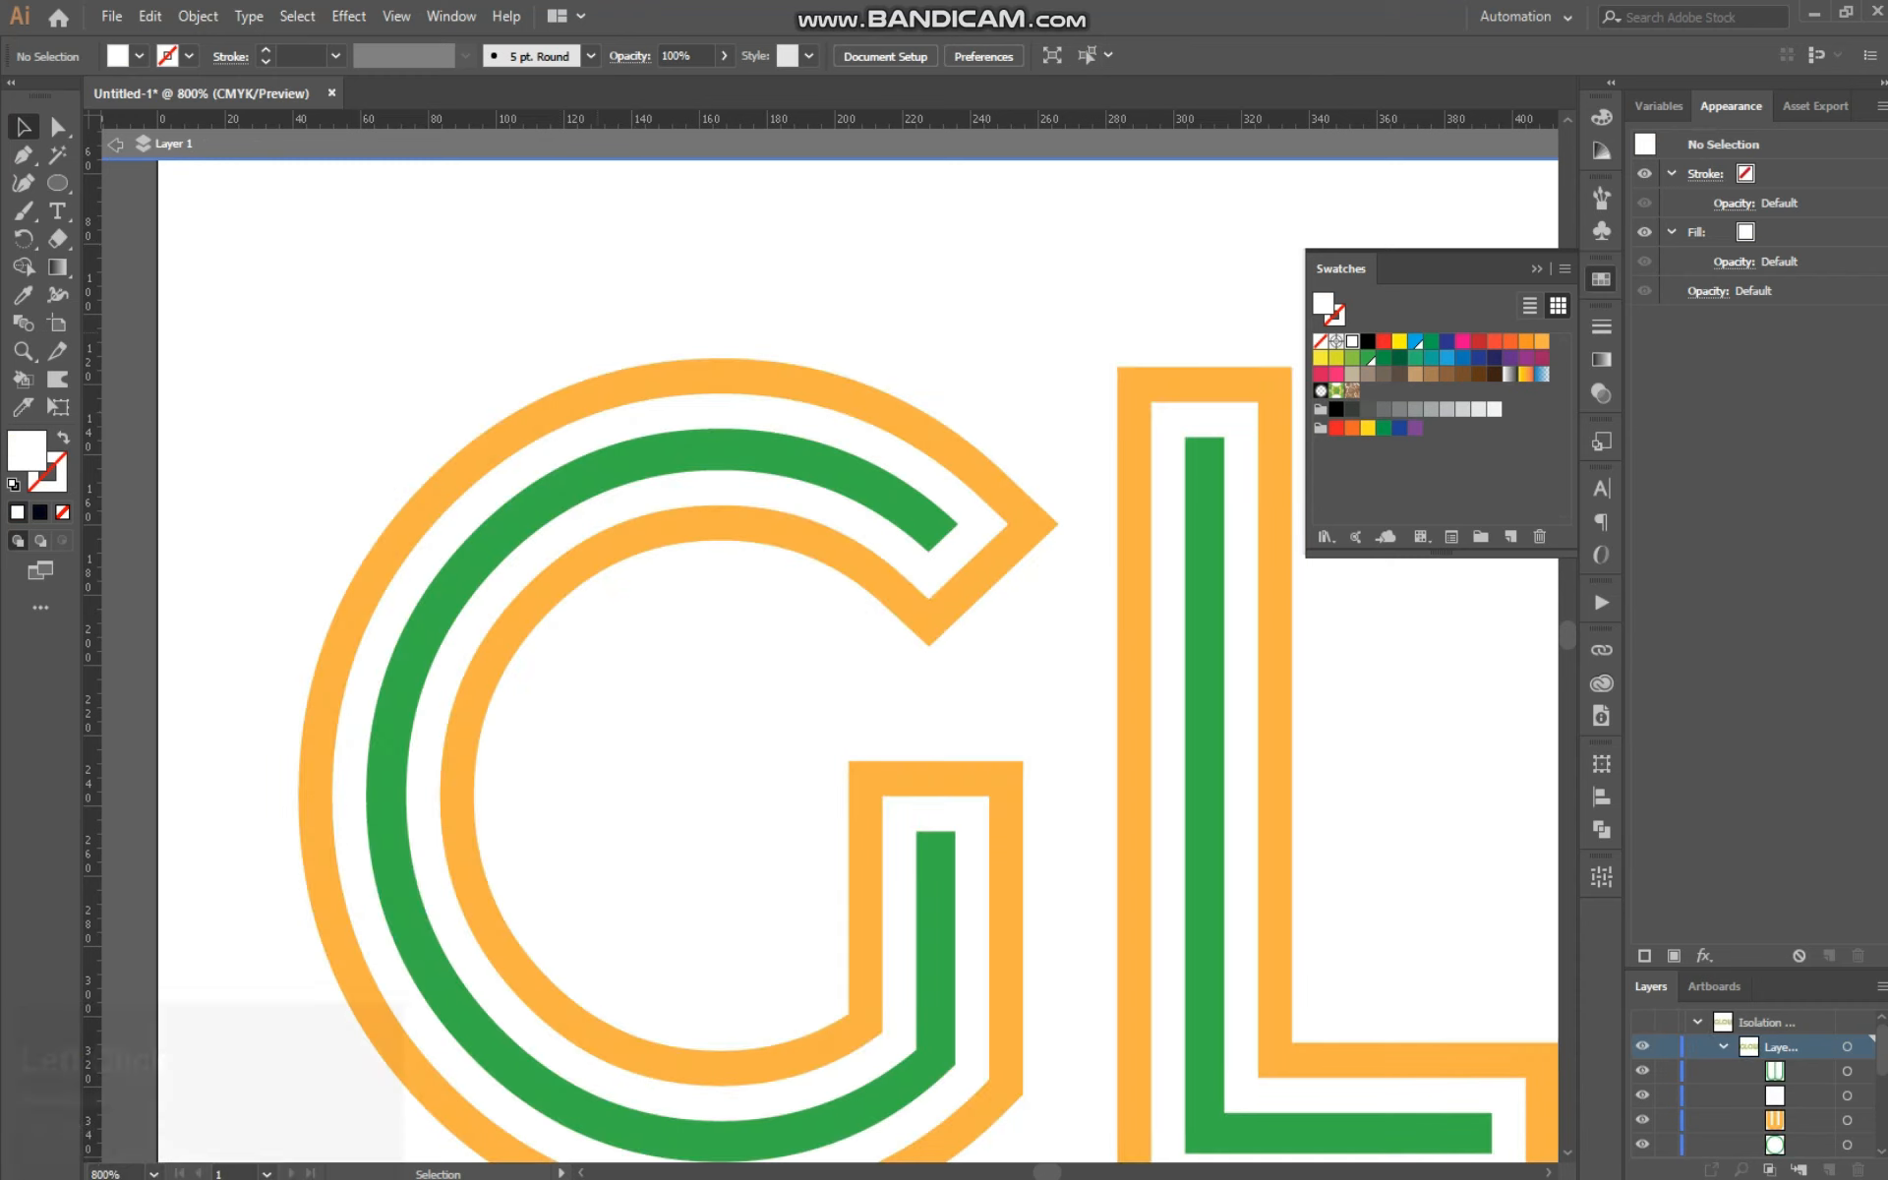
pyautogui.click(116, 145)
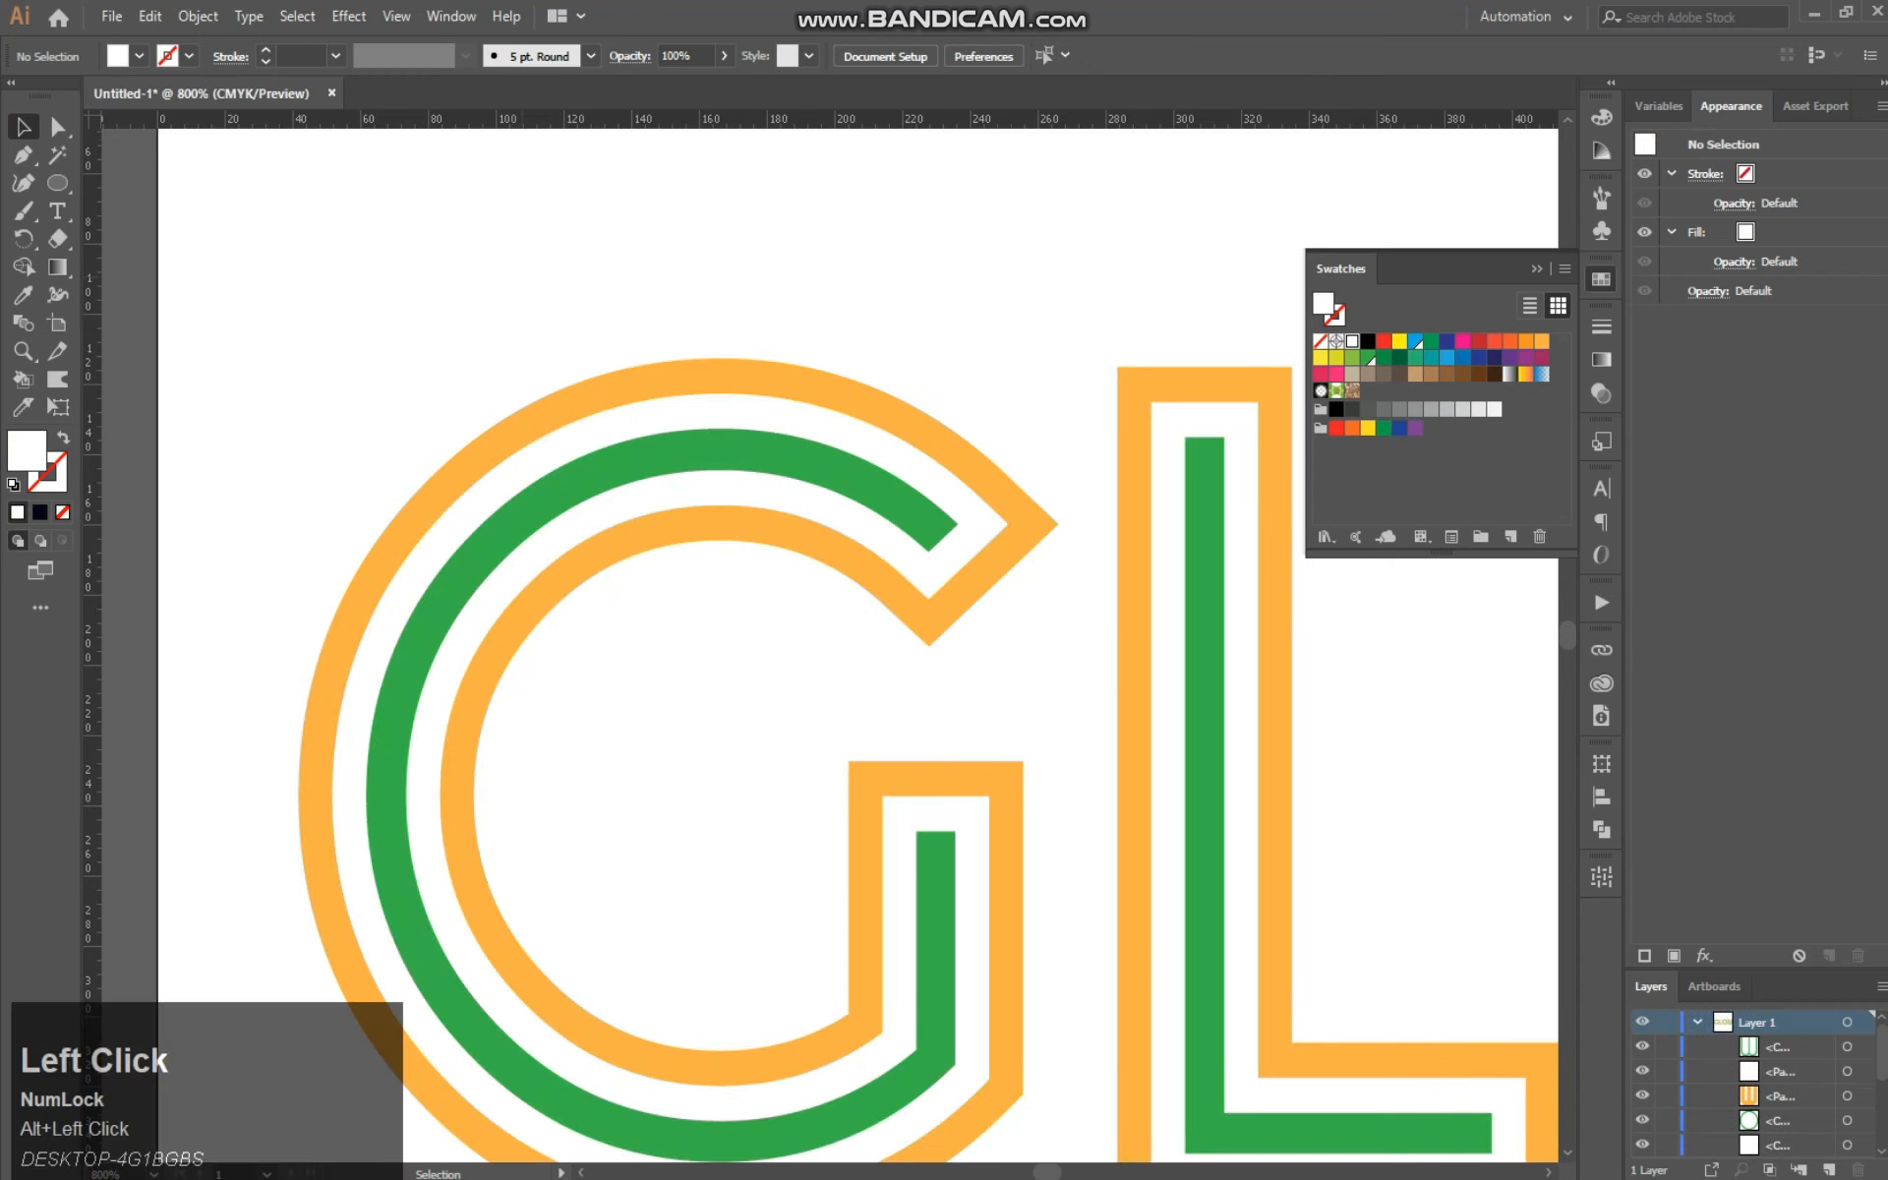
# Step: Draw a rectangle about 972 by 374 px over the GLOW lettering and fill it with near-black
pyautogui.hotkey('ctrl', '-')
pyautogui.hotkey('ctrl', '-')
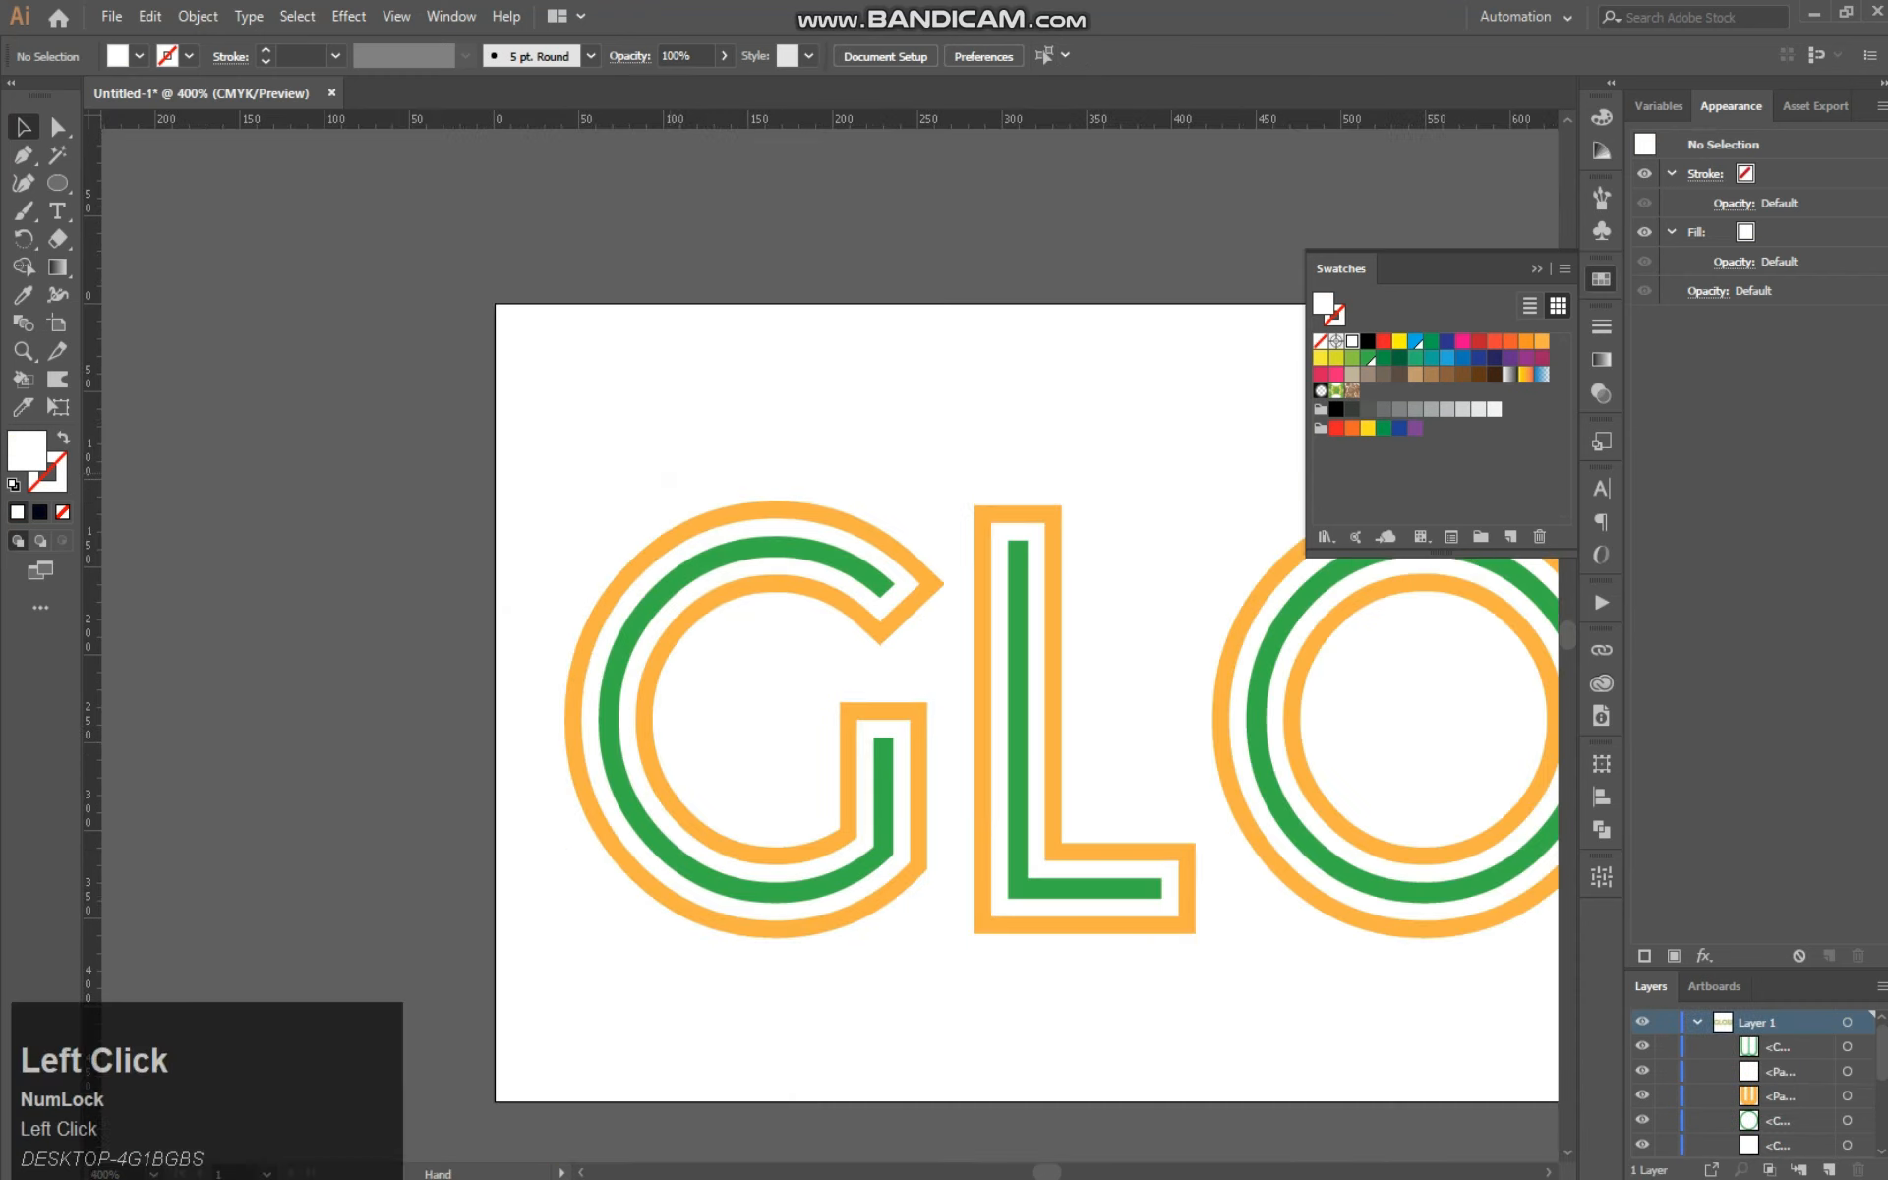
pyautogui.moveTo(681, 476); pyautogui.dragTo(371, 379)
pyautogui.click(57, 182)
pyautogui.rightClick(57, 182)
pyautogui.click(134, 189)
pyautogui.moveTo(197, 322)
pyautogui.mouseDown()
pyautogui.moveTo(1500, 994)
pyautogui.moveTo(1505, 949)
pyautogui.moveTo(1509, 984)
pyautogui.moveTo(1337, 980)
pyautogui.mouseUp()
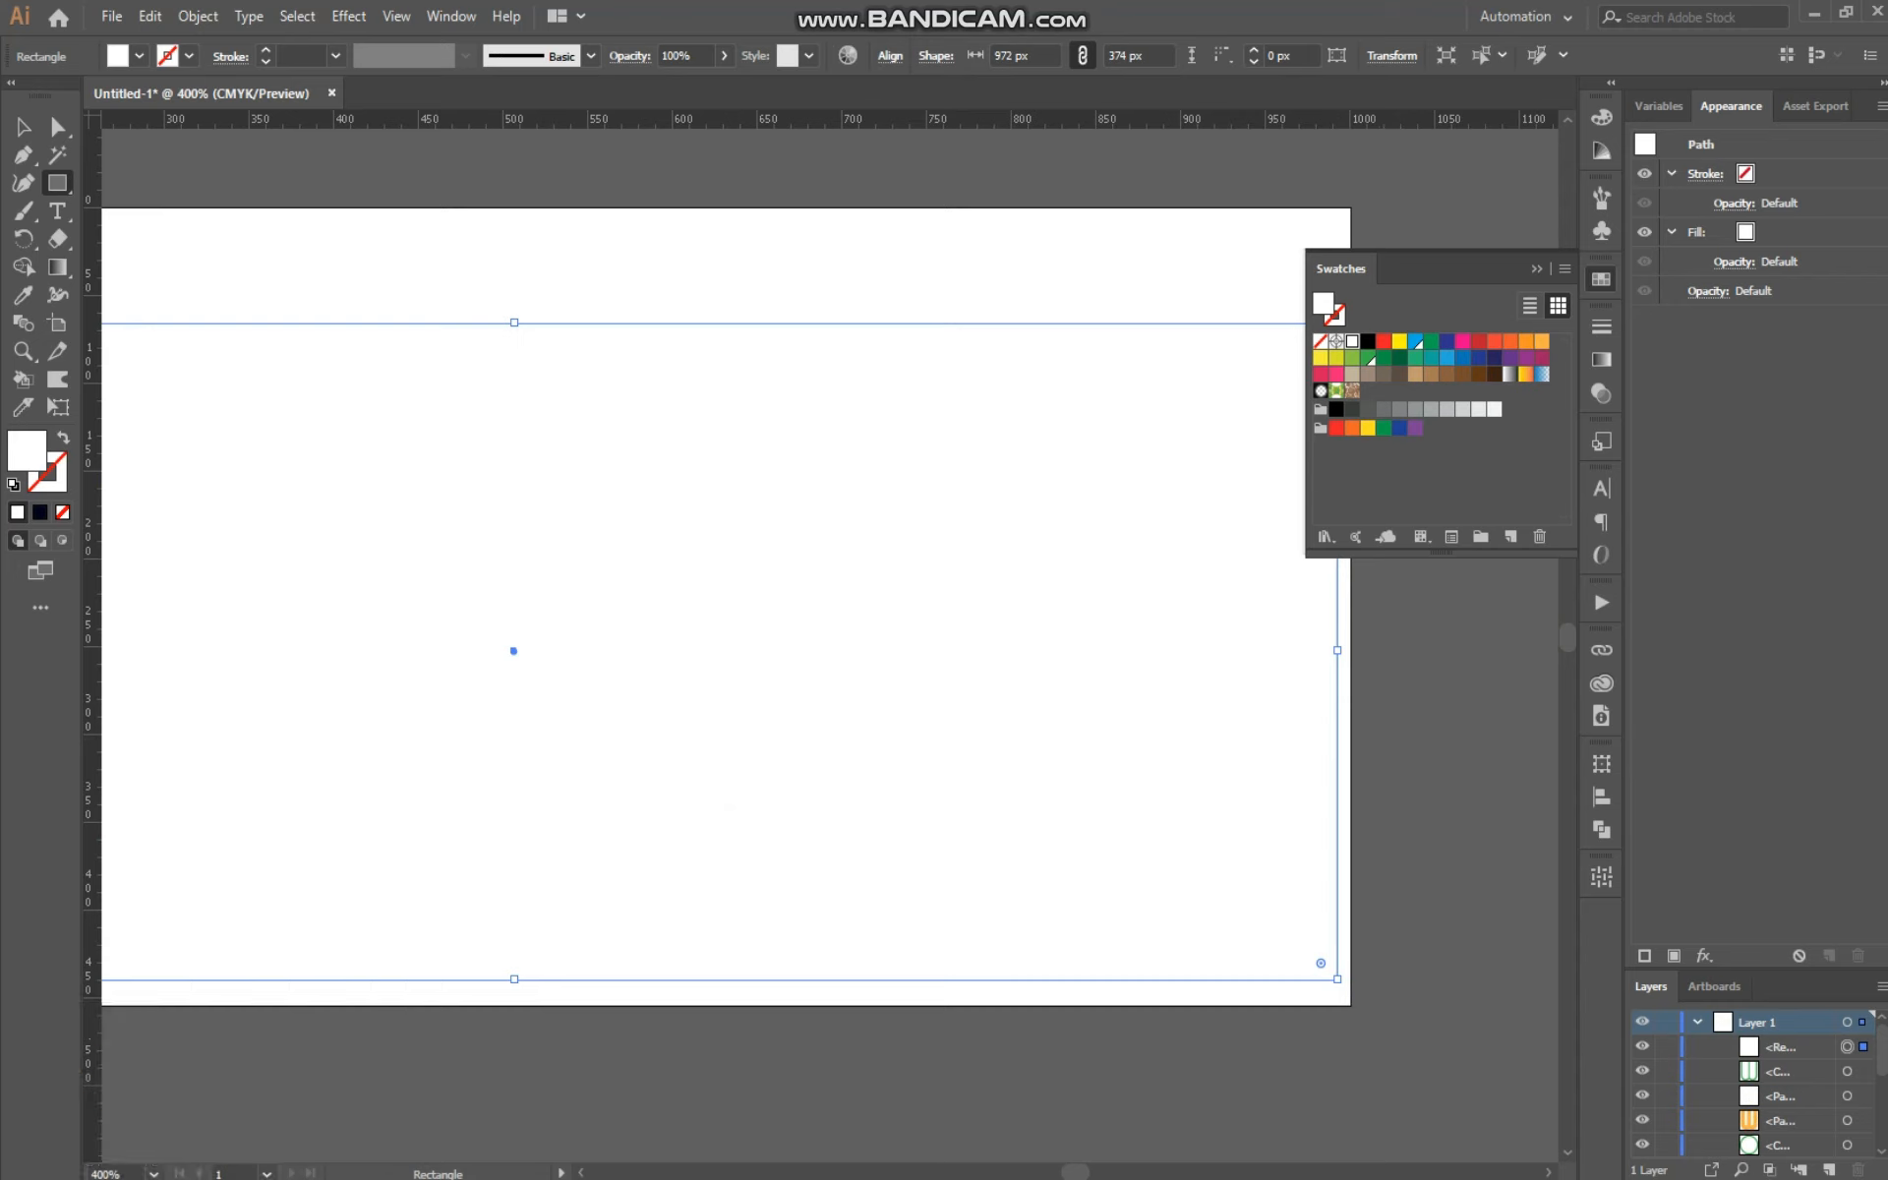
pyautogui.doubleClick(26, 451)
pyautogui.moveTo(1050, 944); pyautogui.dragTo(1050, 943)
pyautogui.click(1542, 680)
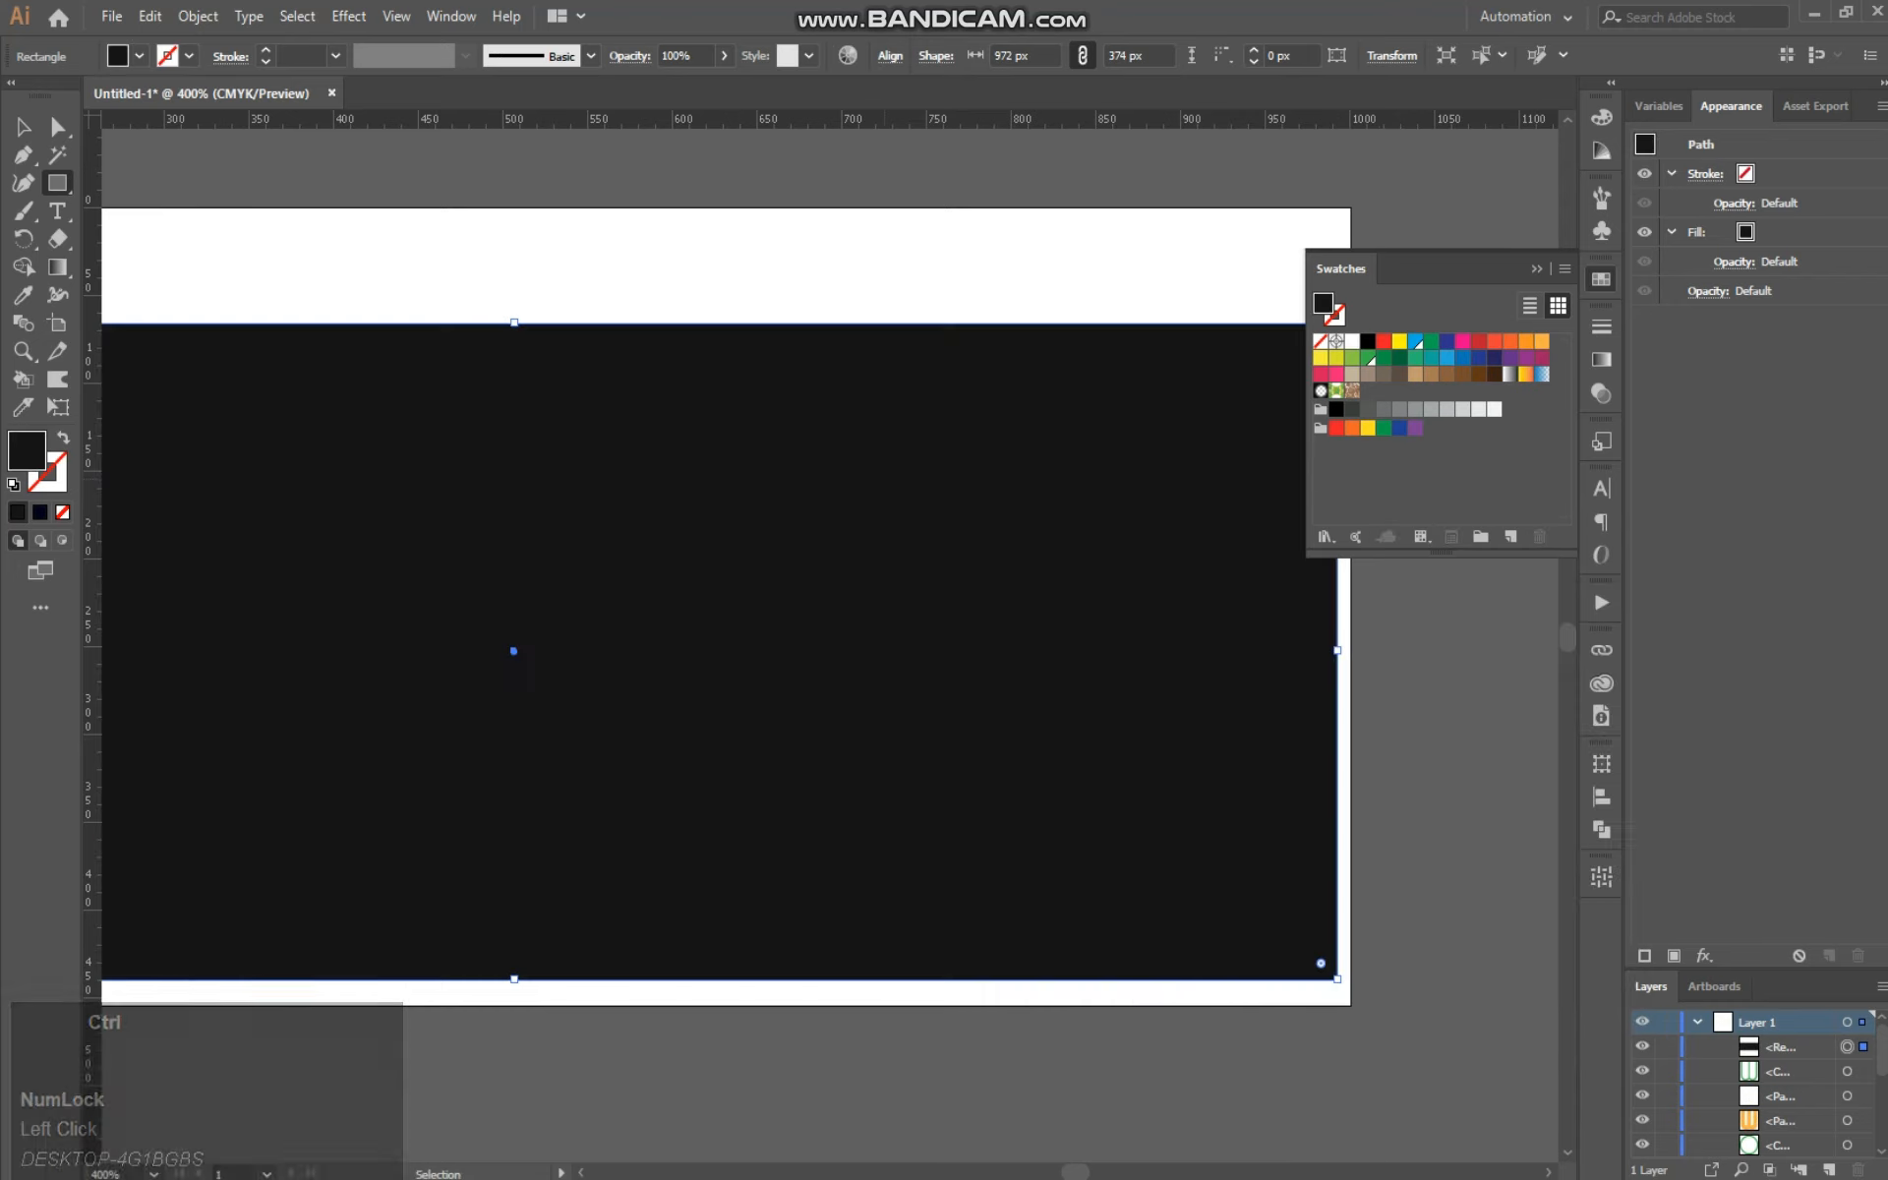
# Step: Send the near-black rectangle to the back, behind the GLOW lettering
pyautogui.hotkey('ctrl', '-')
pyautogui.hotkey('ctrl', '-')
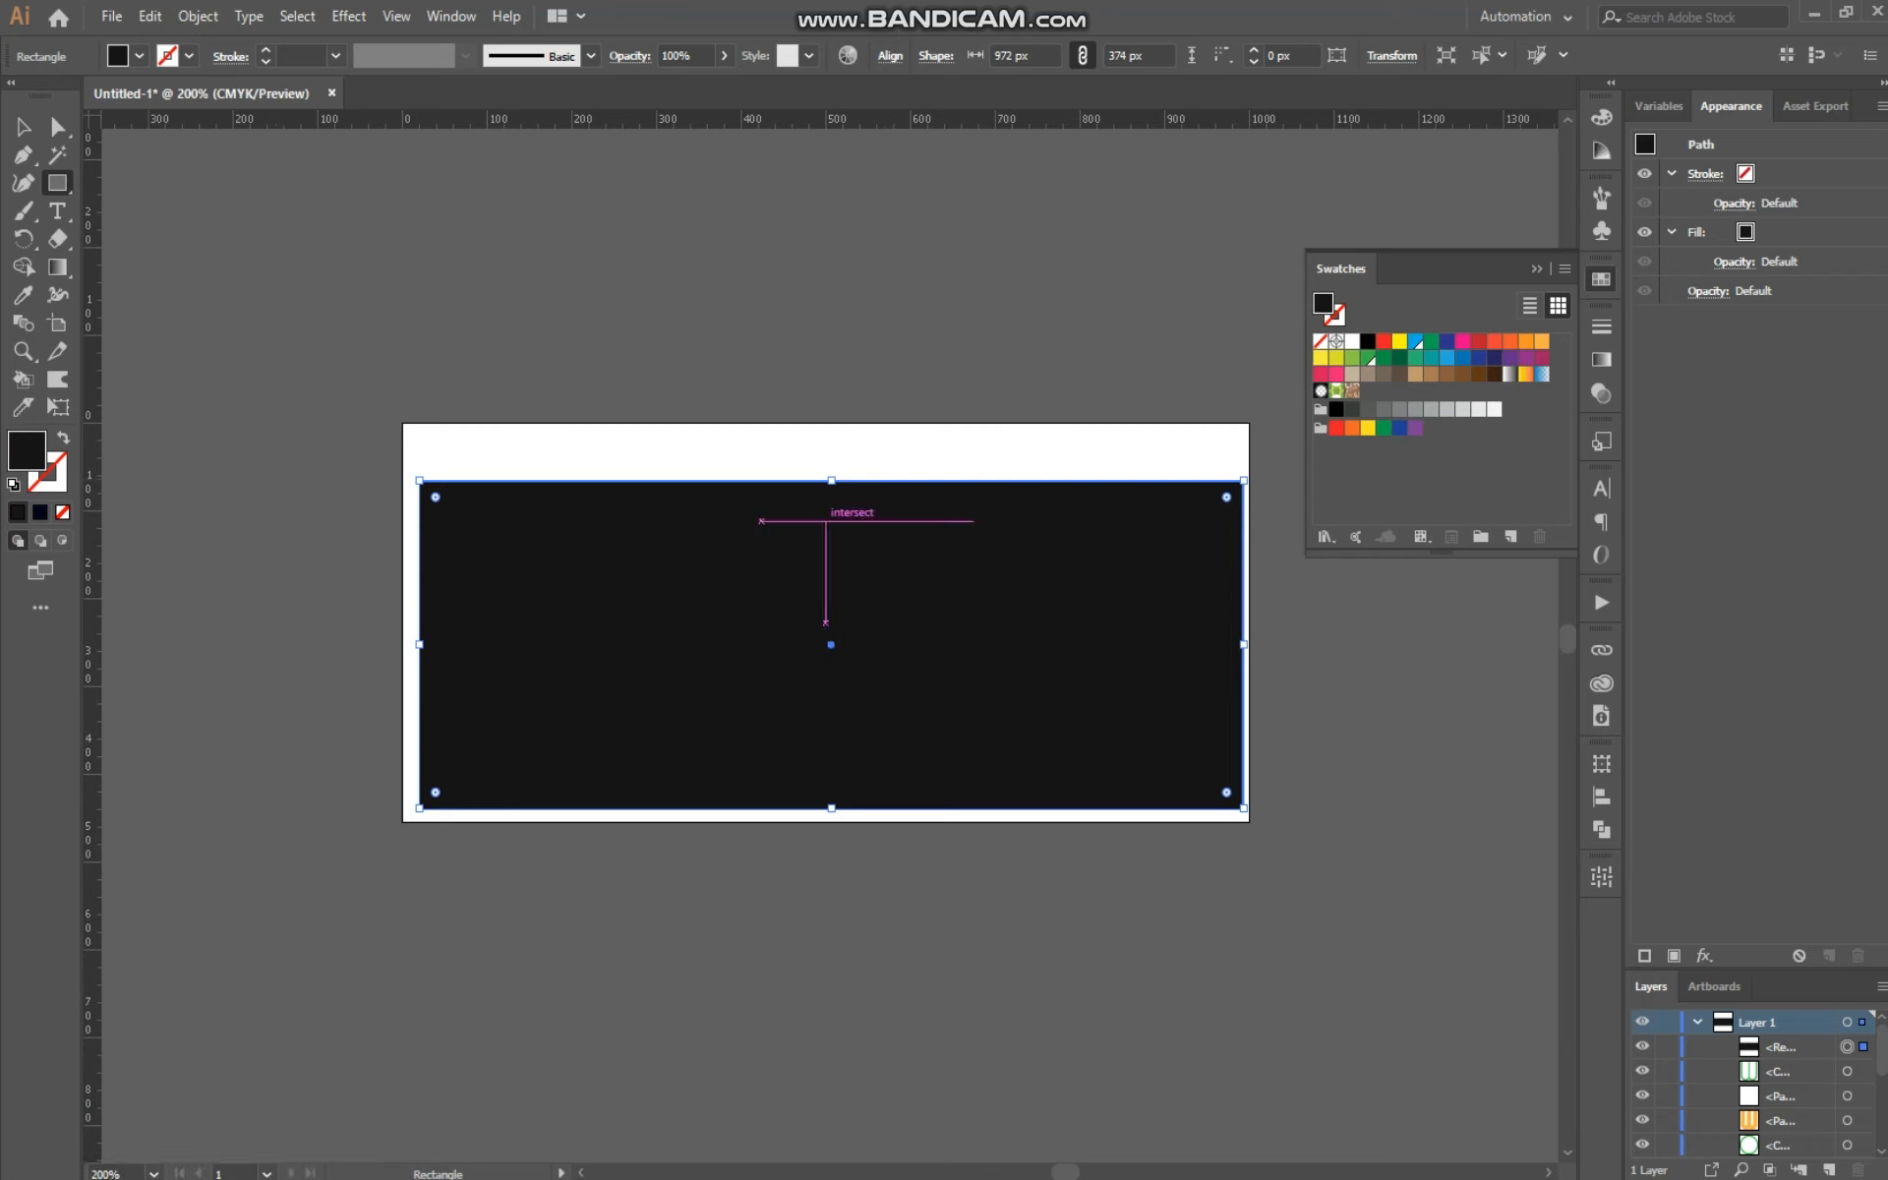
pyautogui.click(22, 126)
pyautogui.rightClick(551, 509)
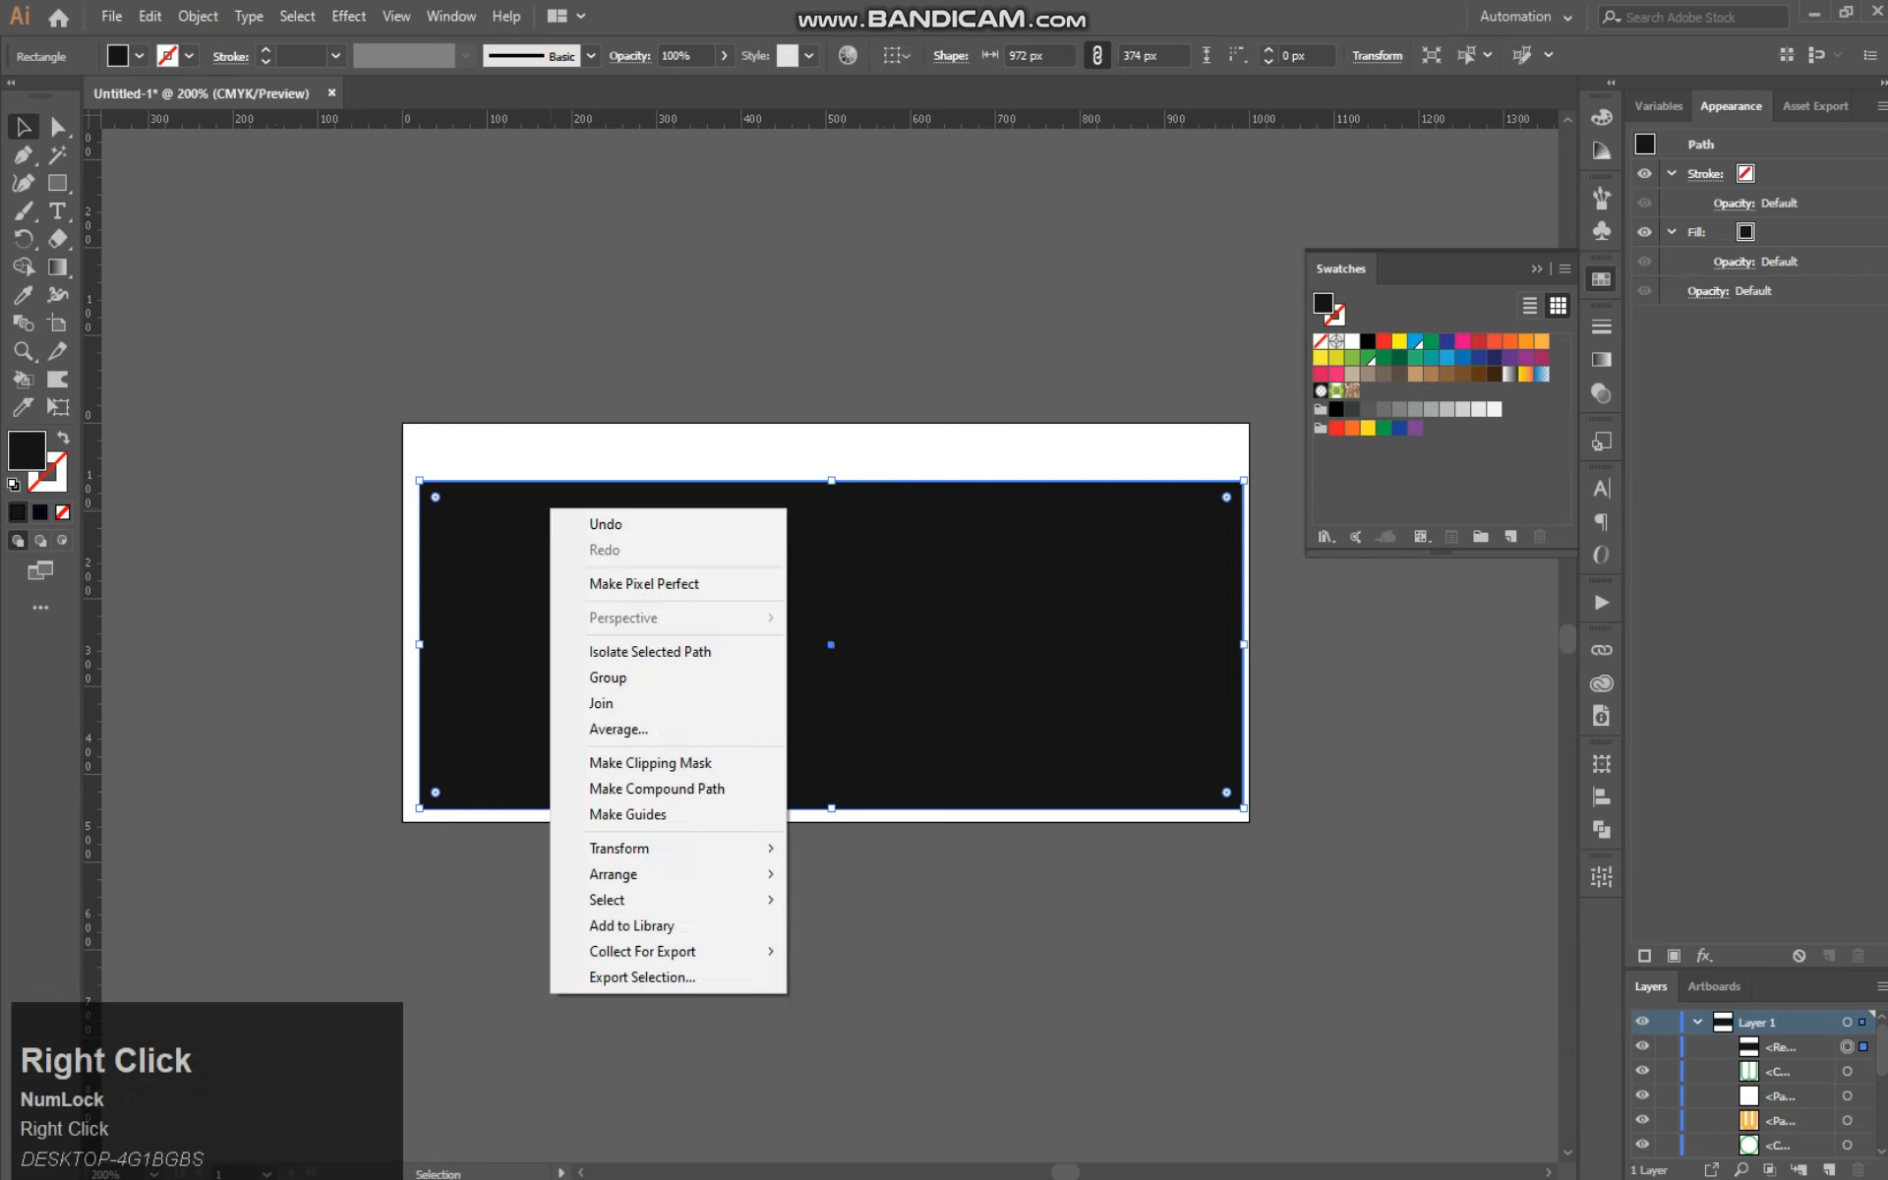
pyautogui.moveTo(688, 874)
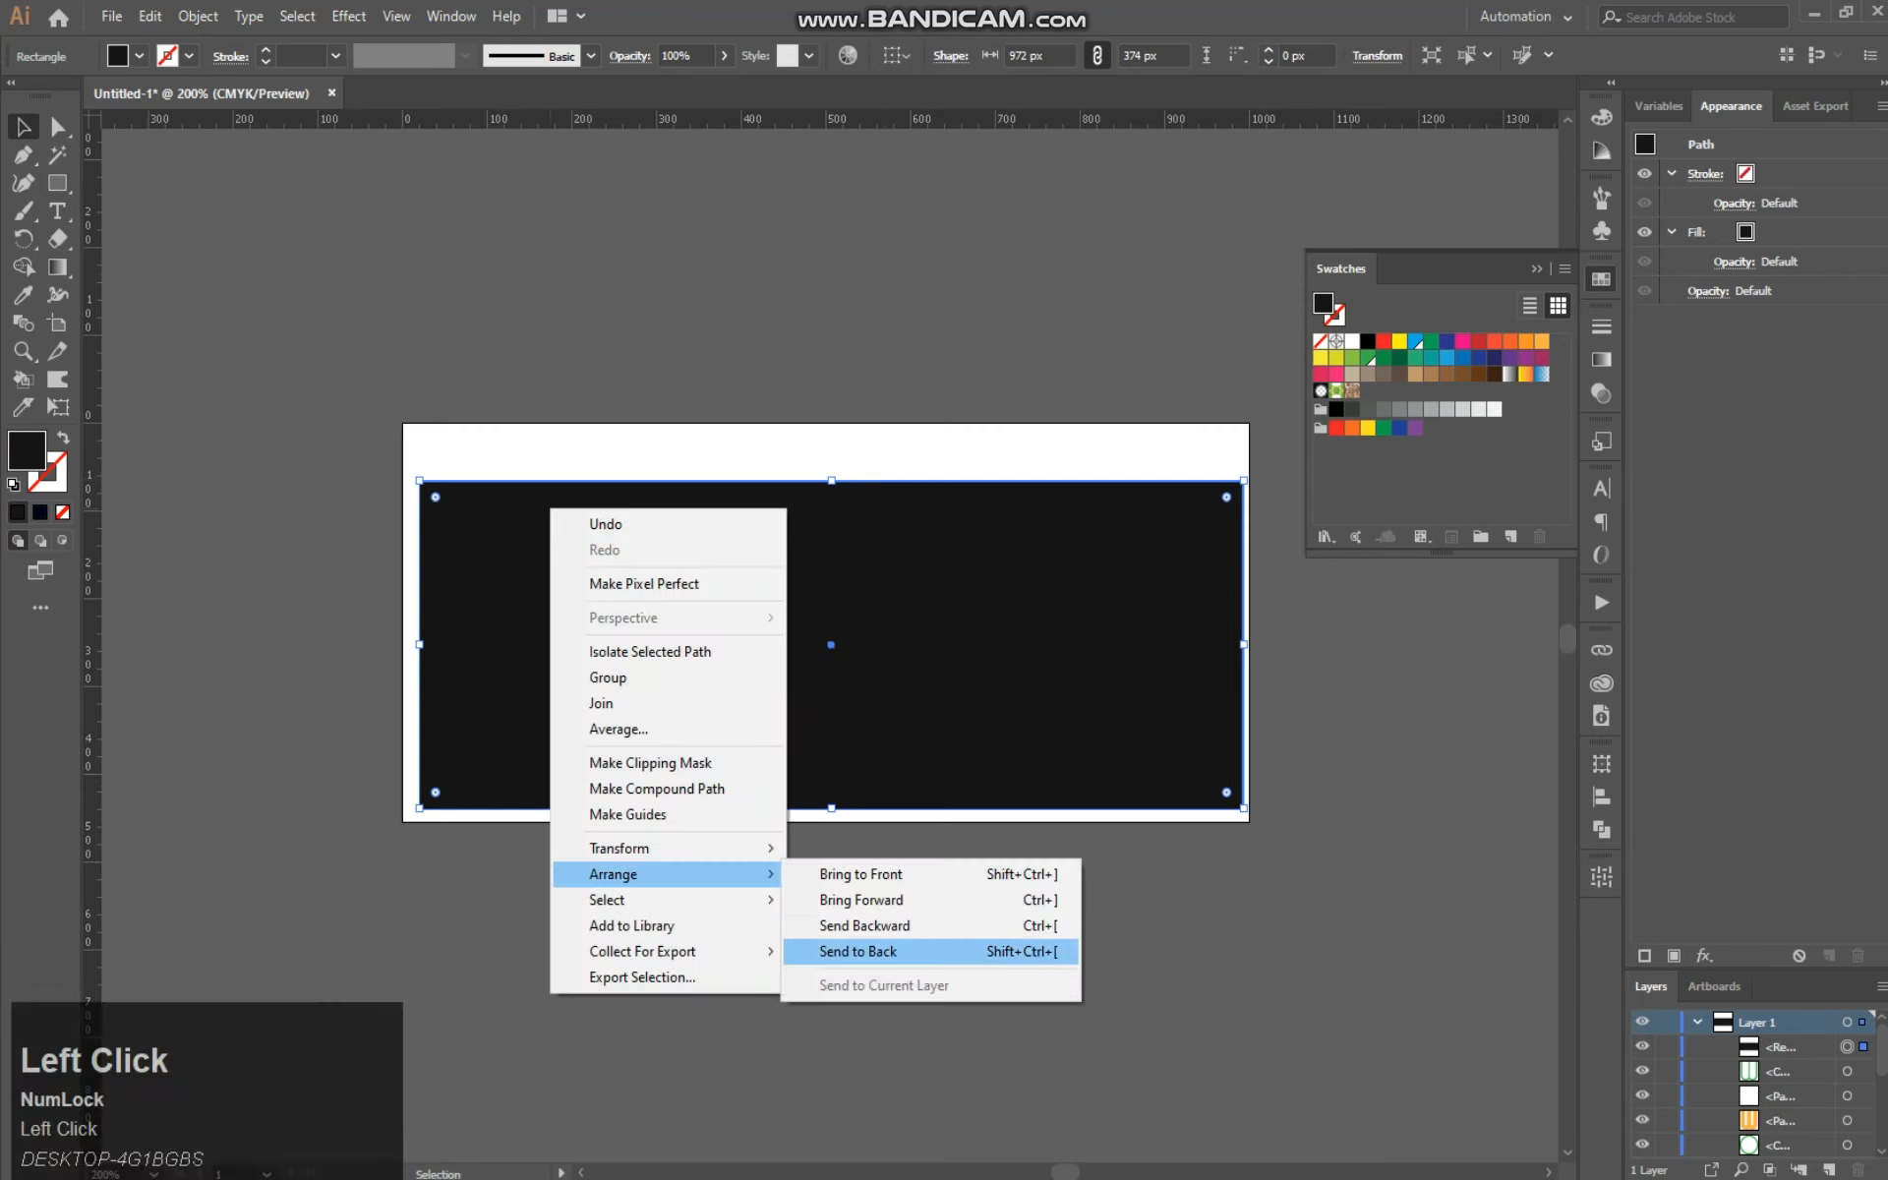
pyautogui.click(878, 951)
pyautogui.click(802, 435)
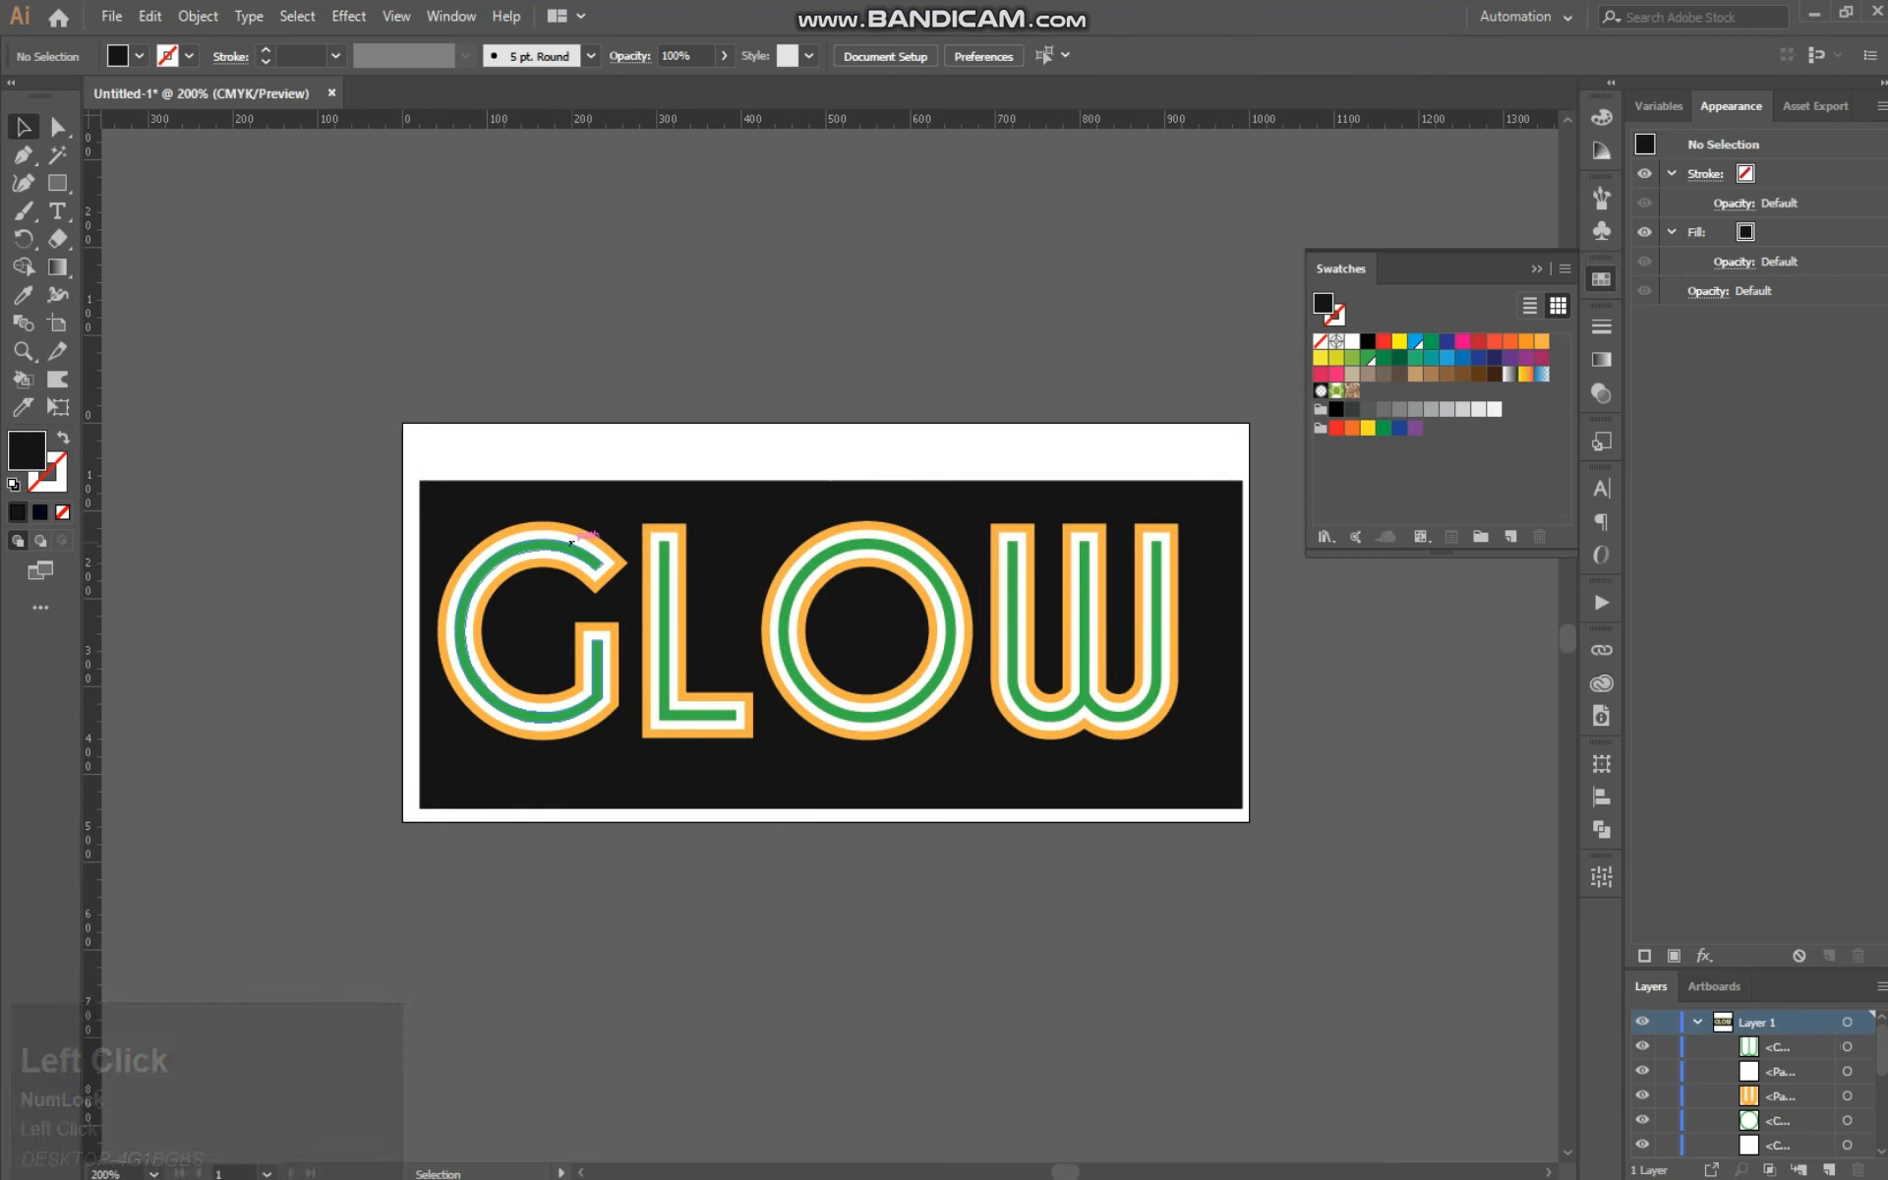
# Step: Try moving the white offset shape of the G out of its orange outline, and undo the move
pyautogui.click(569, 536)
pyautogui.hotkey('ctrl', '=')
pyautogui.hotkey('ctrl', '=')
pyautogui.hotkey('ctrl', '=')
pyautogui.hotkey('ctrl', '=')
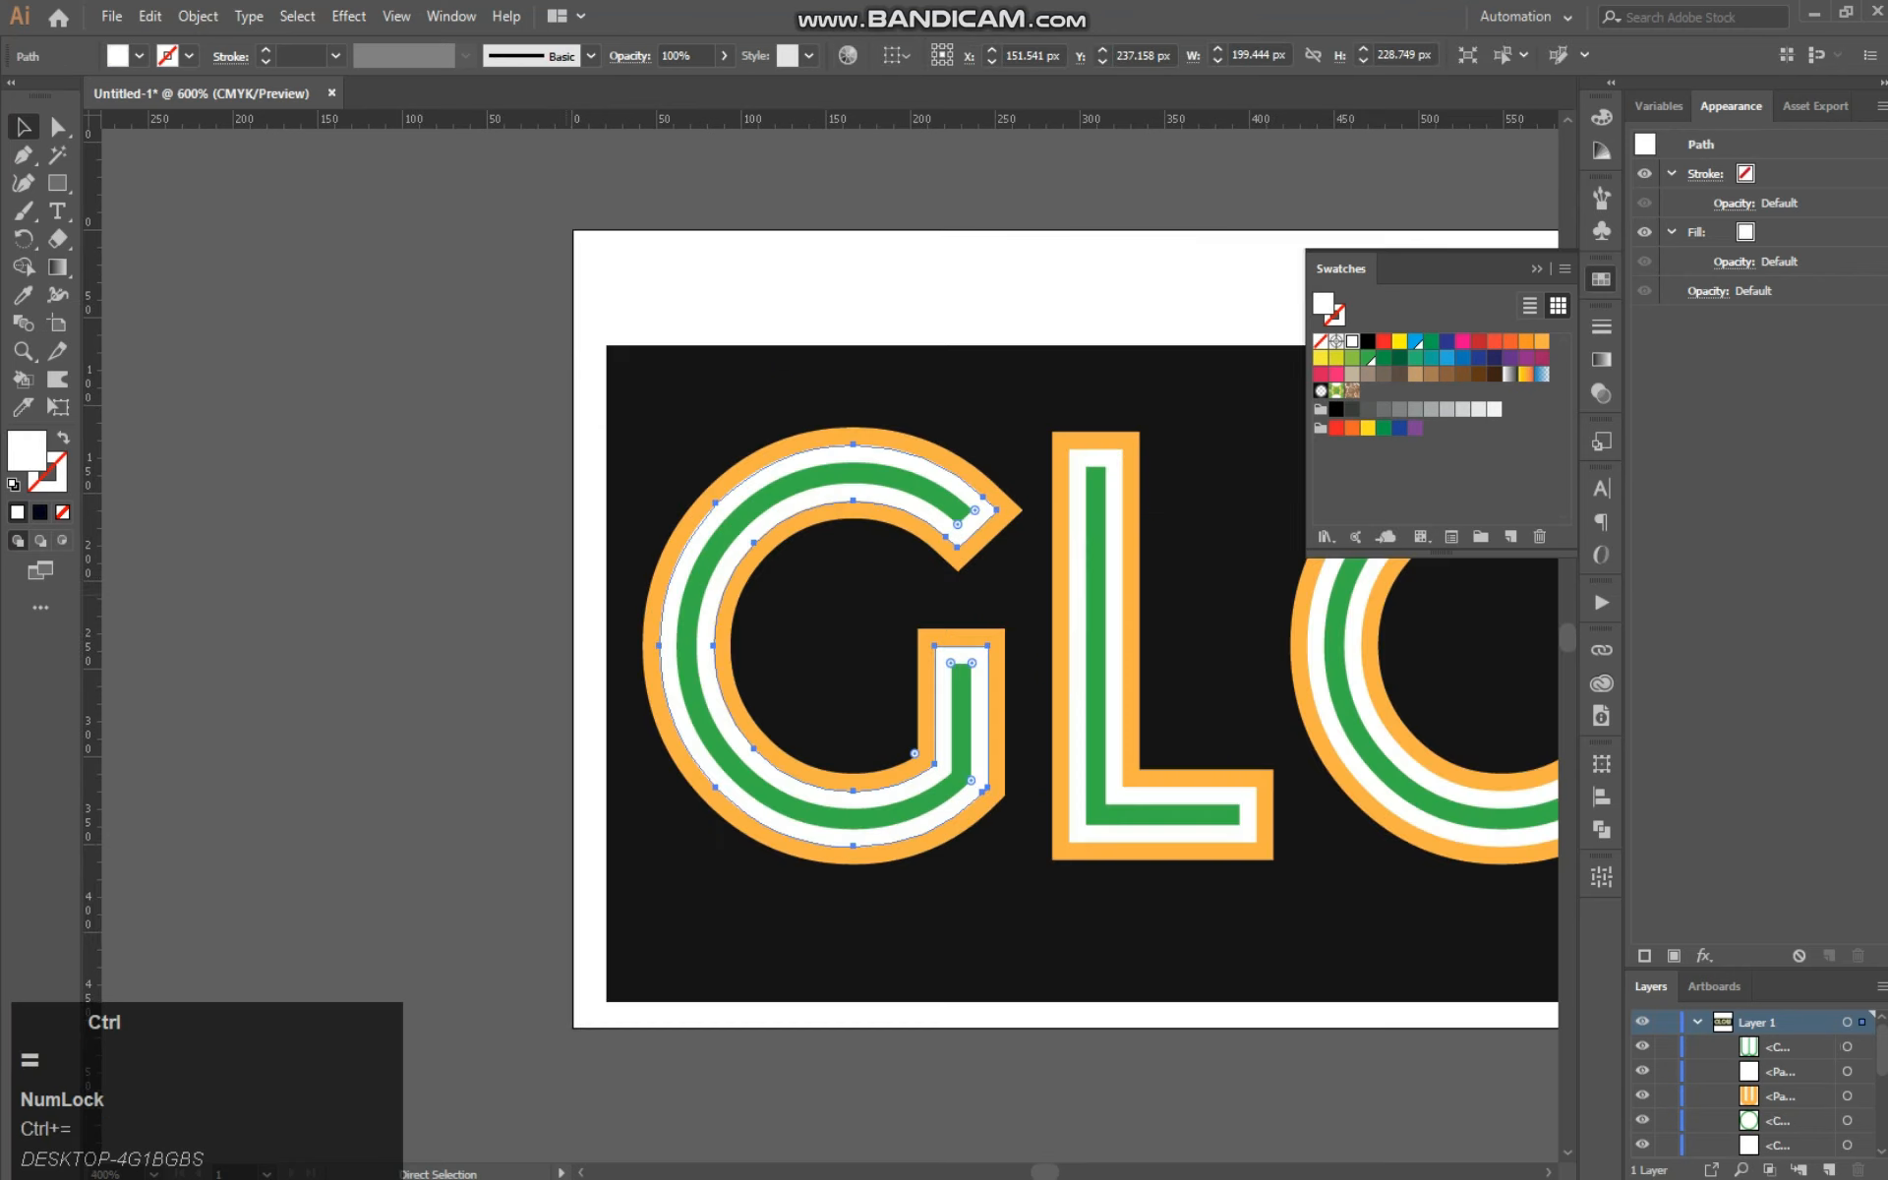
pyautogui.moveTo(569, 591); pyautogui.dragTo(435, 788)
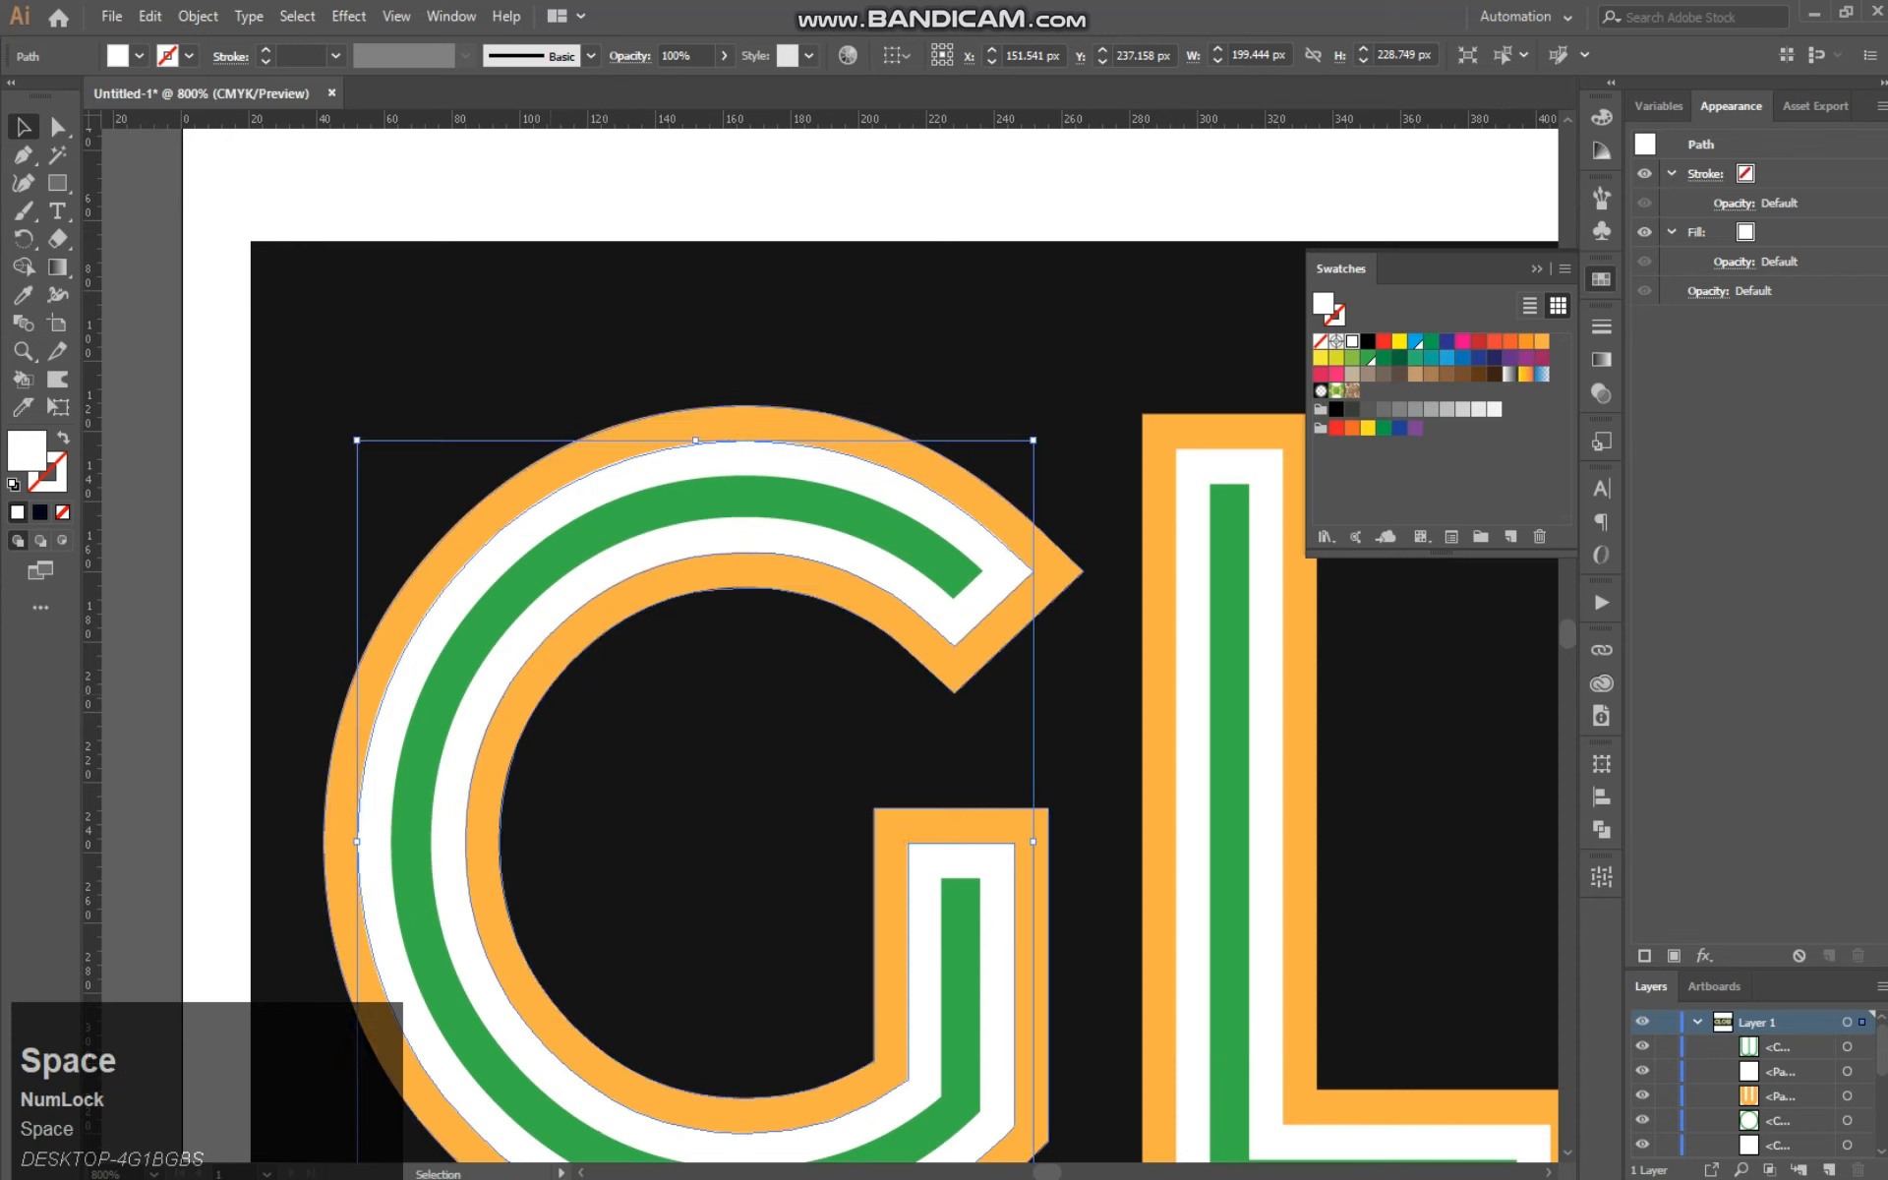
pyautogui.moveTo(647, 555); pyautogui.dragTo(790, 537)
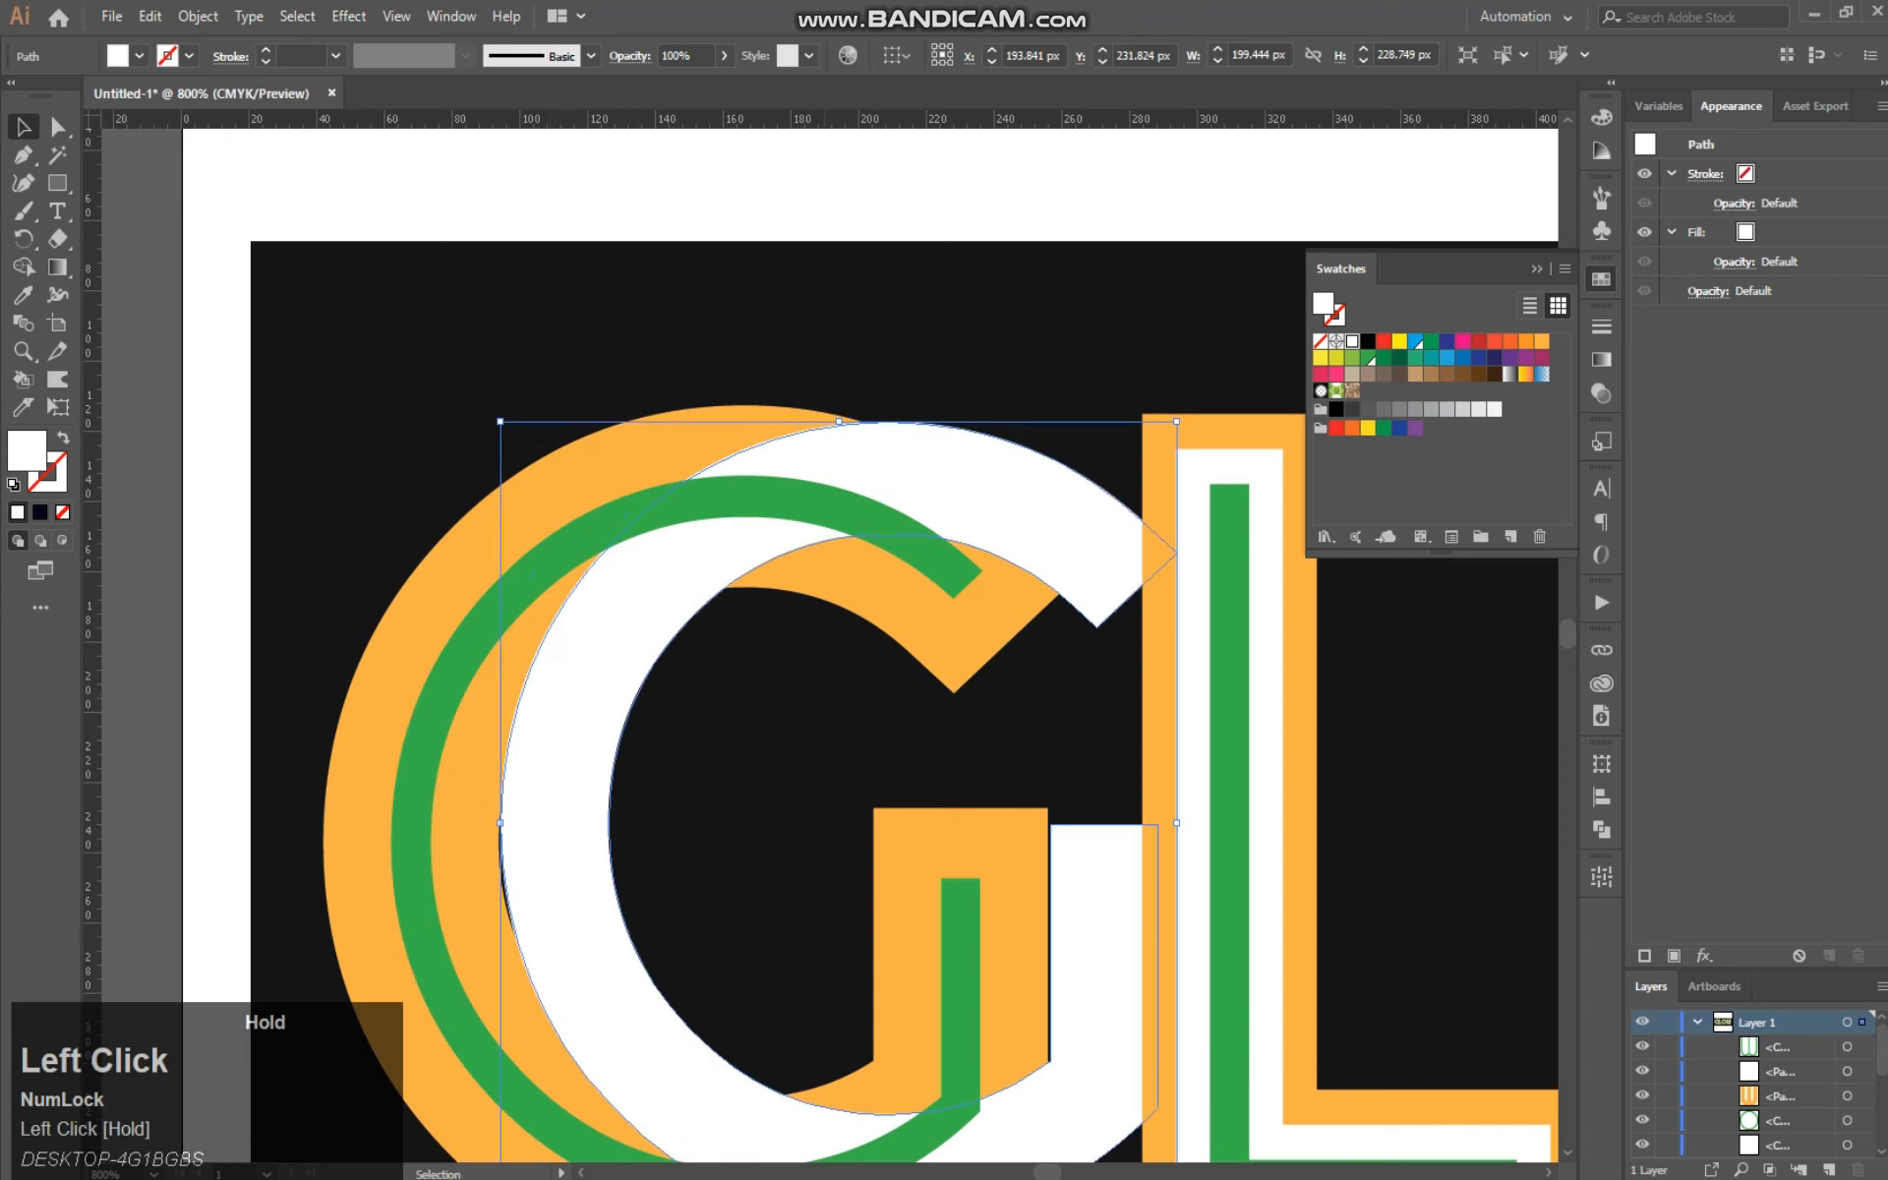
pyautogui.hotkey('ctrl', 'z')
pyautogui.press('v')
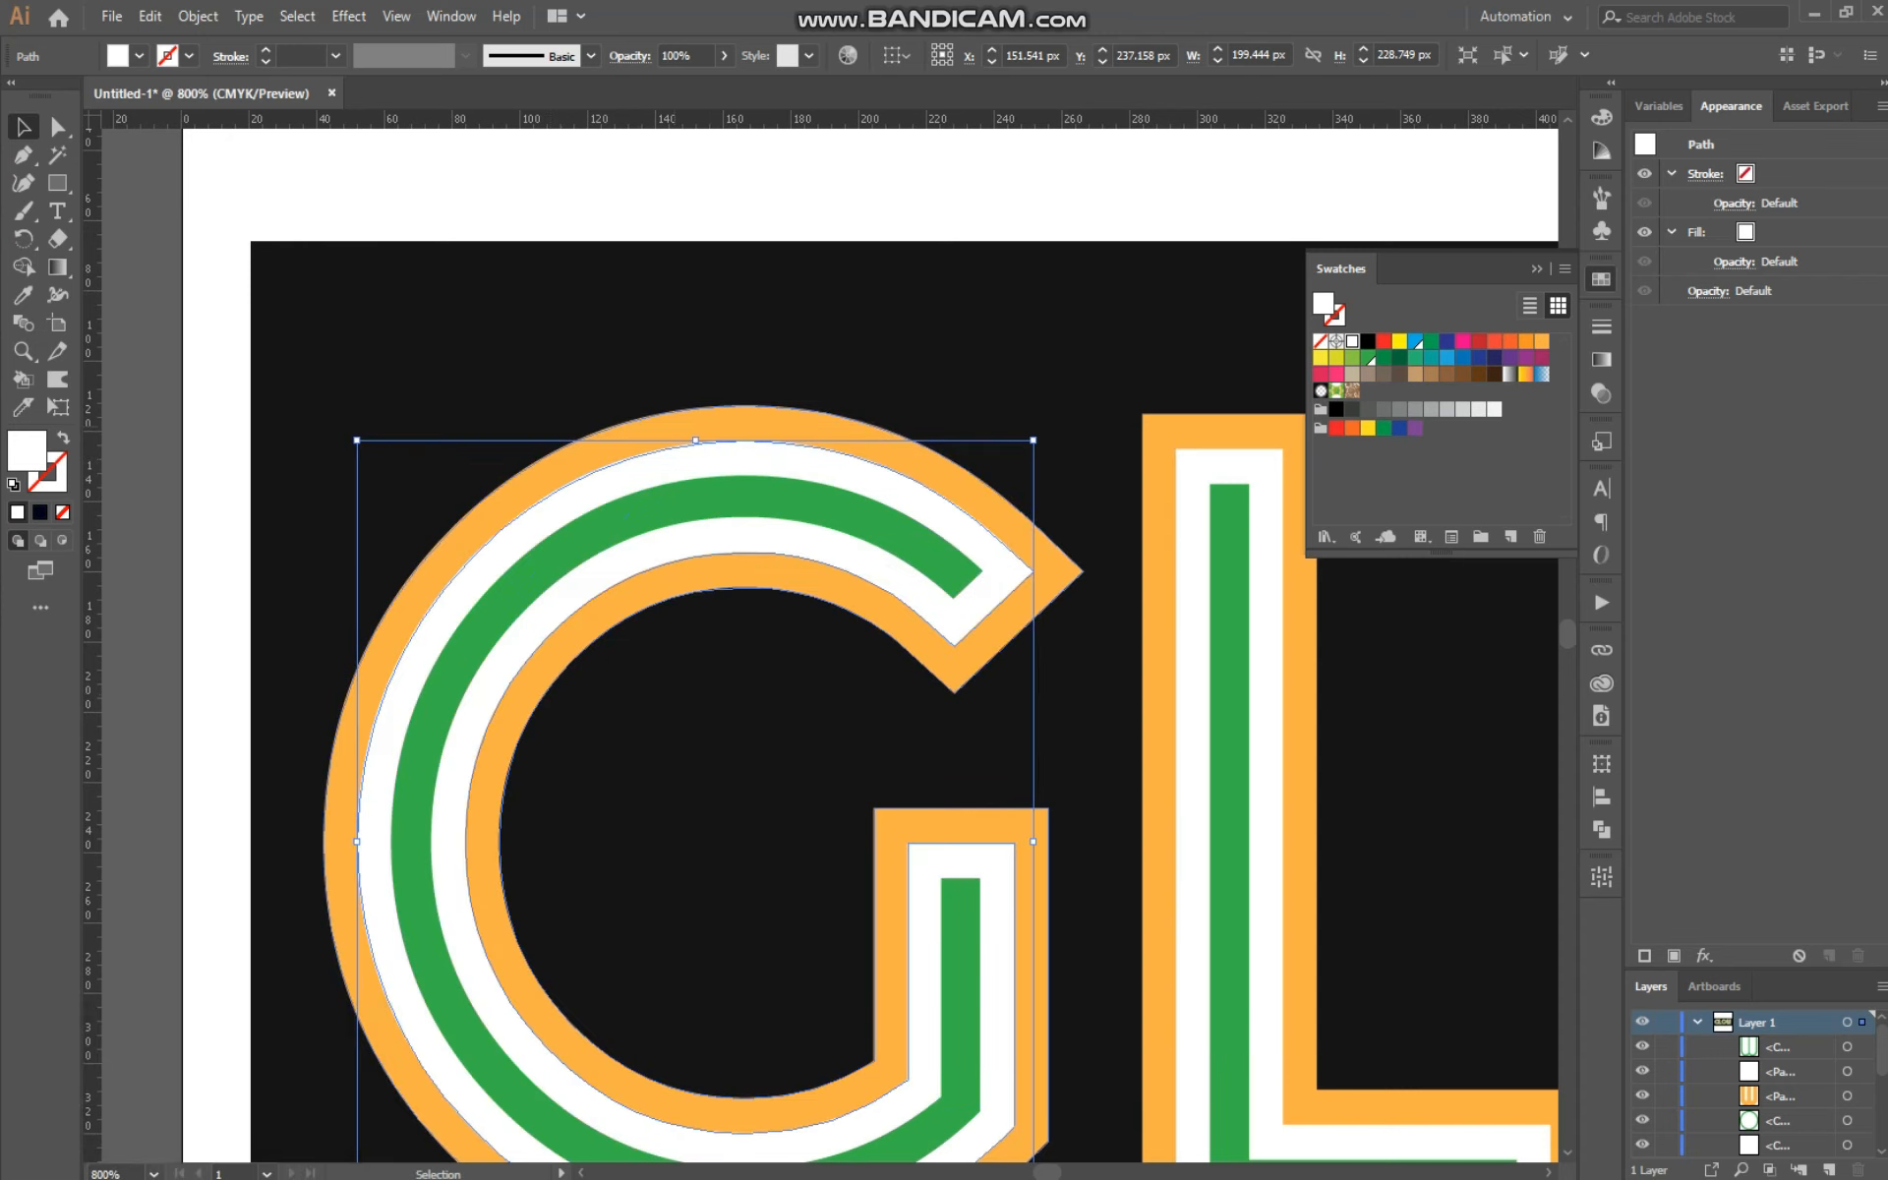
# Step: Subtract the white offset shape of the G from the orange shape behind it with Minus Front
pyautogui.click(741, 199)
pyautogui.click(740, 459)
pyautogui.keyDown('shift'); pyautogui.click(740, 423); pyautogui.keyUp('shift')
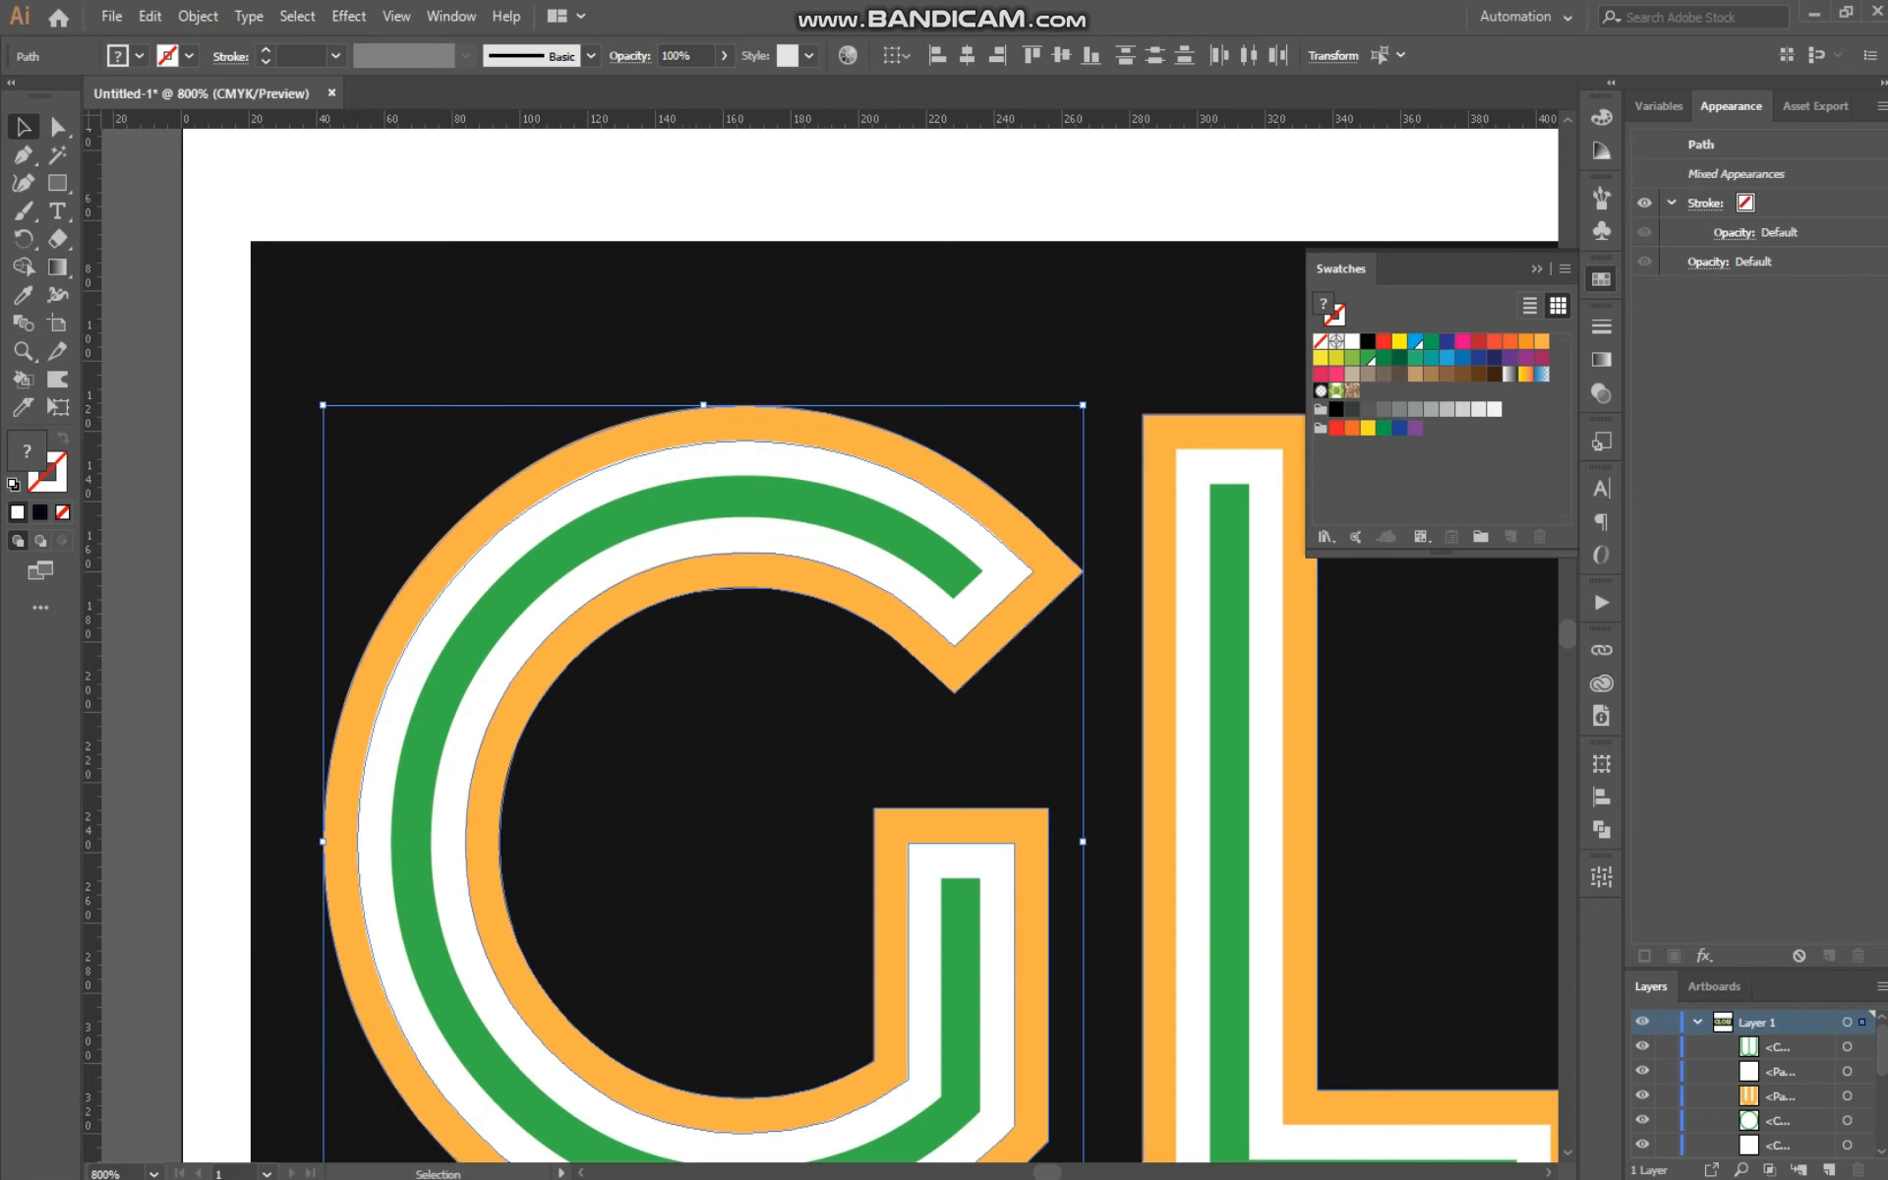
pyautogui.click(1601, 829)
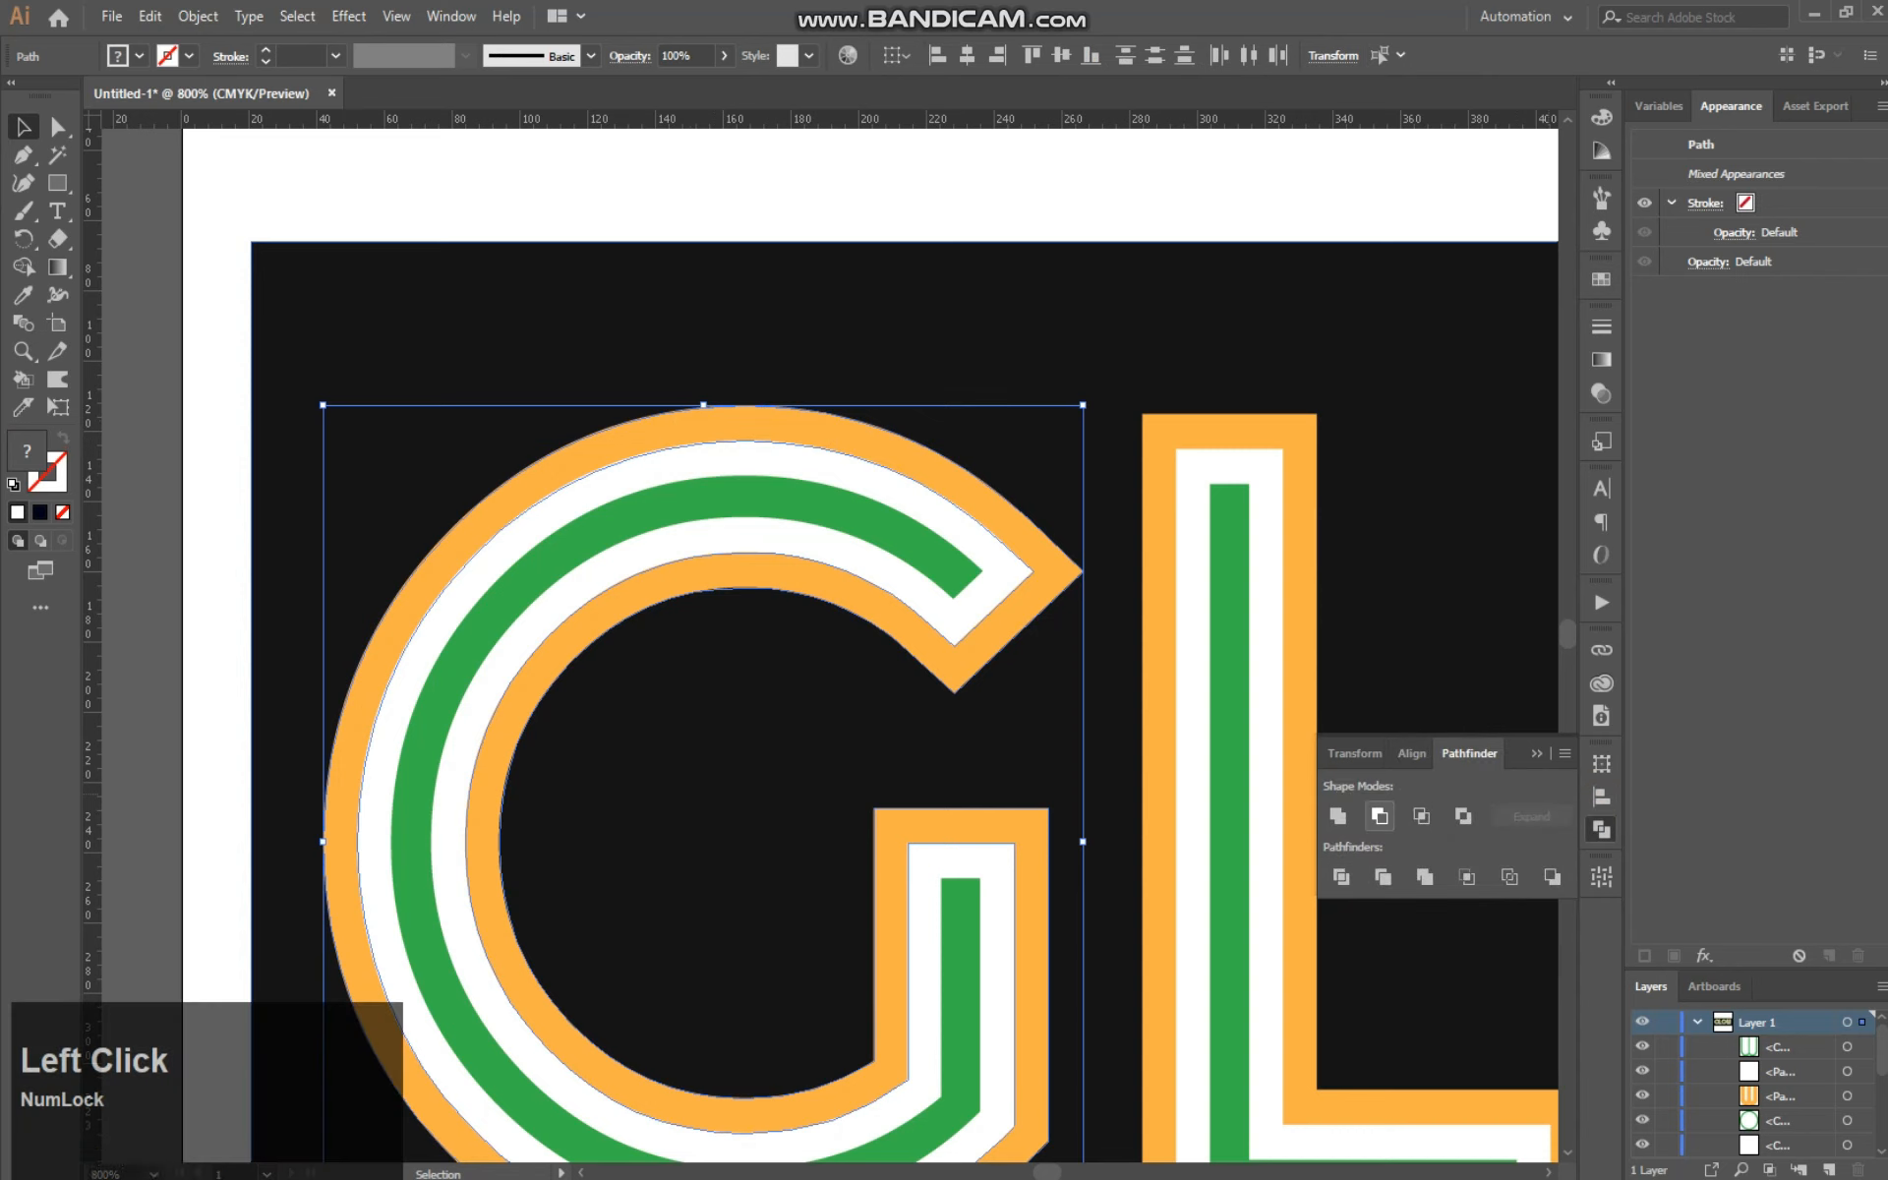
pyautogui.click(1380, 815)
pyautogui.click(1101, 192)
# Step: Subtract the white offset shape of the L from its orange shape with Minus Front
pyautogui.press('space')
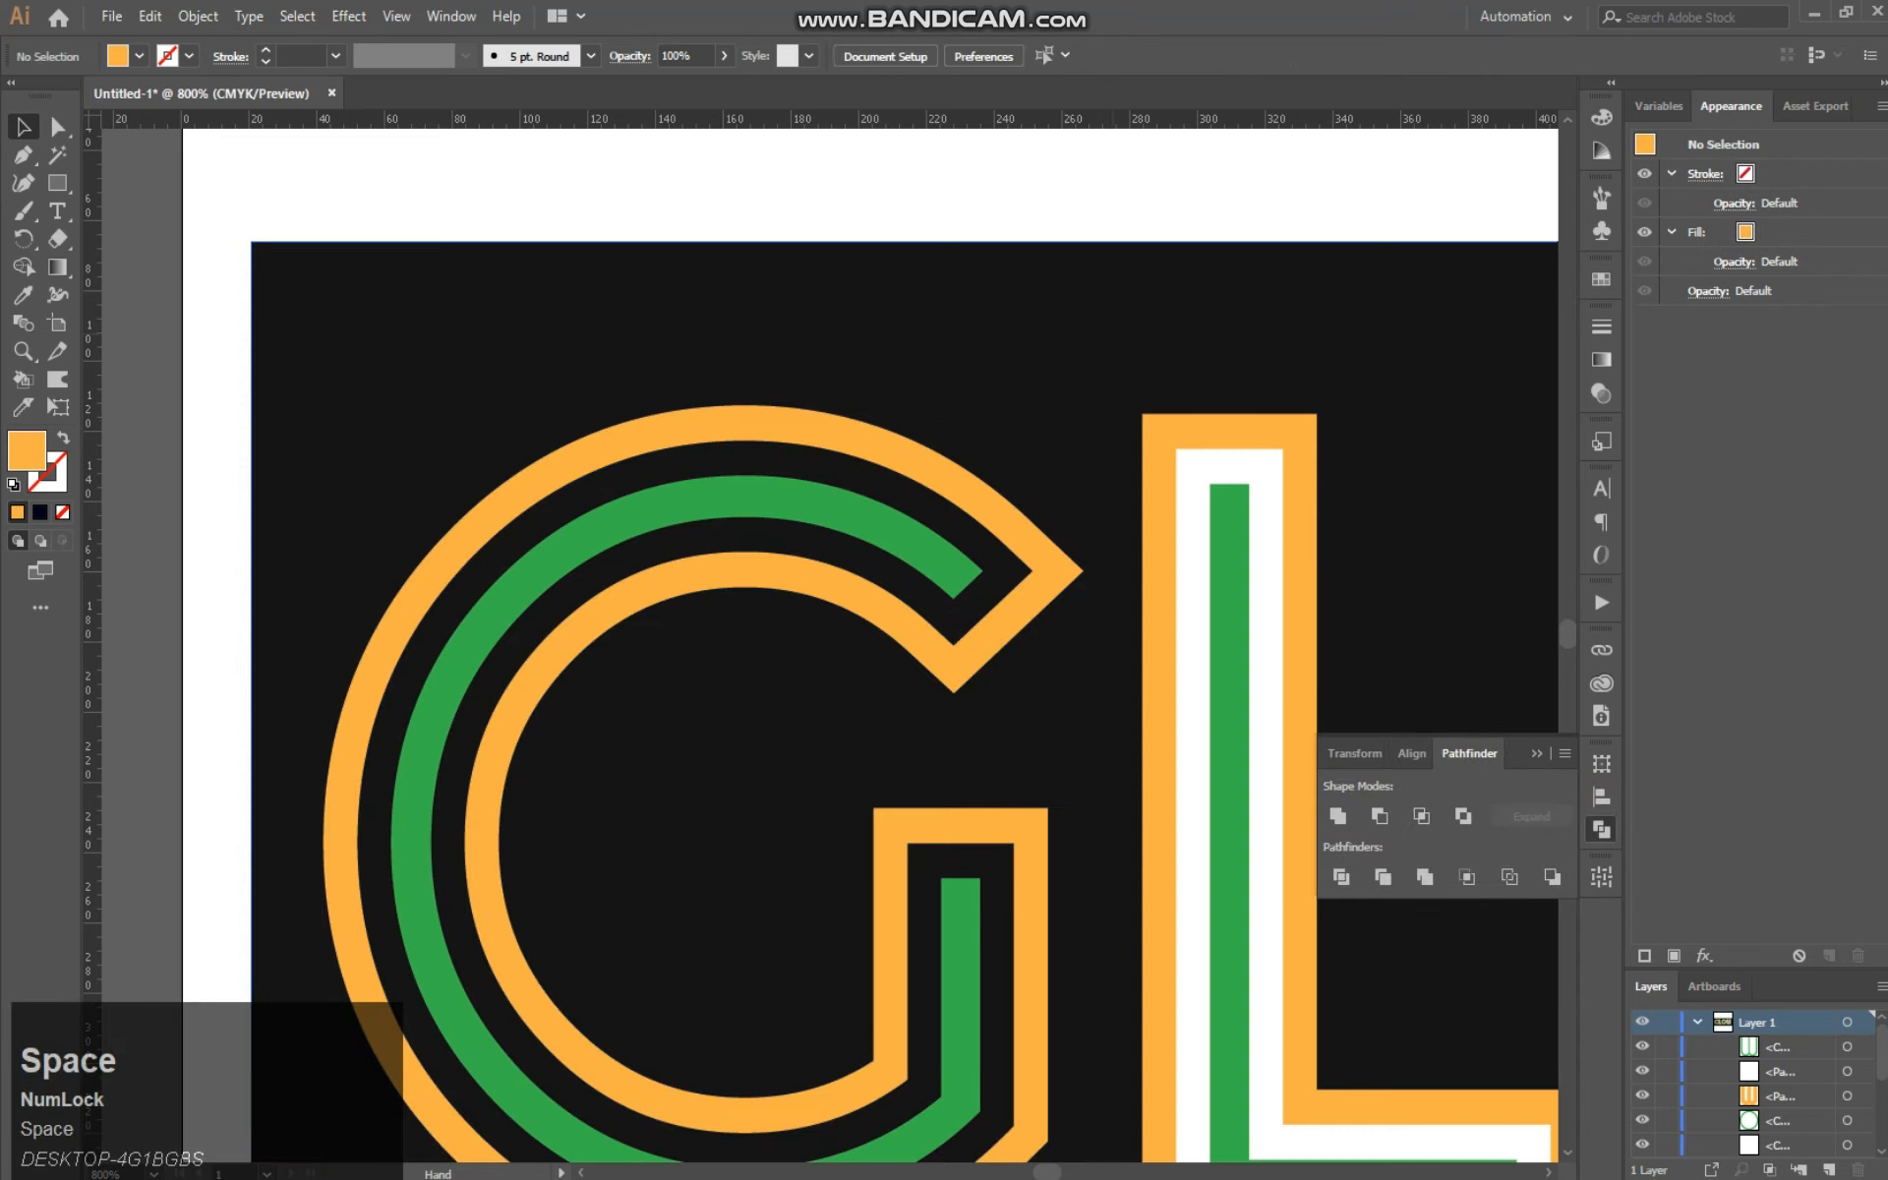
pyautogui.moveTo(1117, 332); pyautogui.dragTo(708, 336)
pyautogui.click(820, 435)
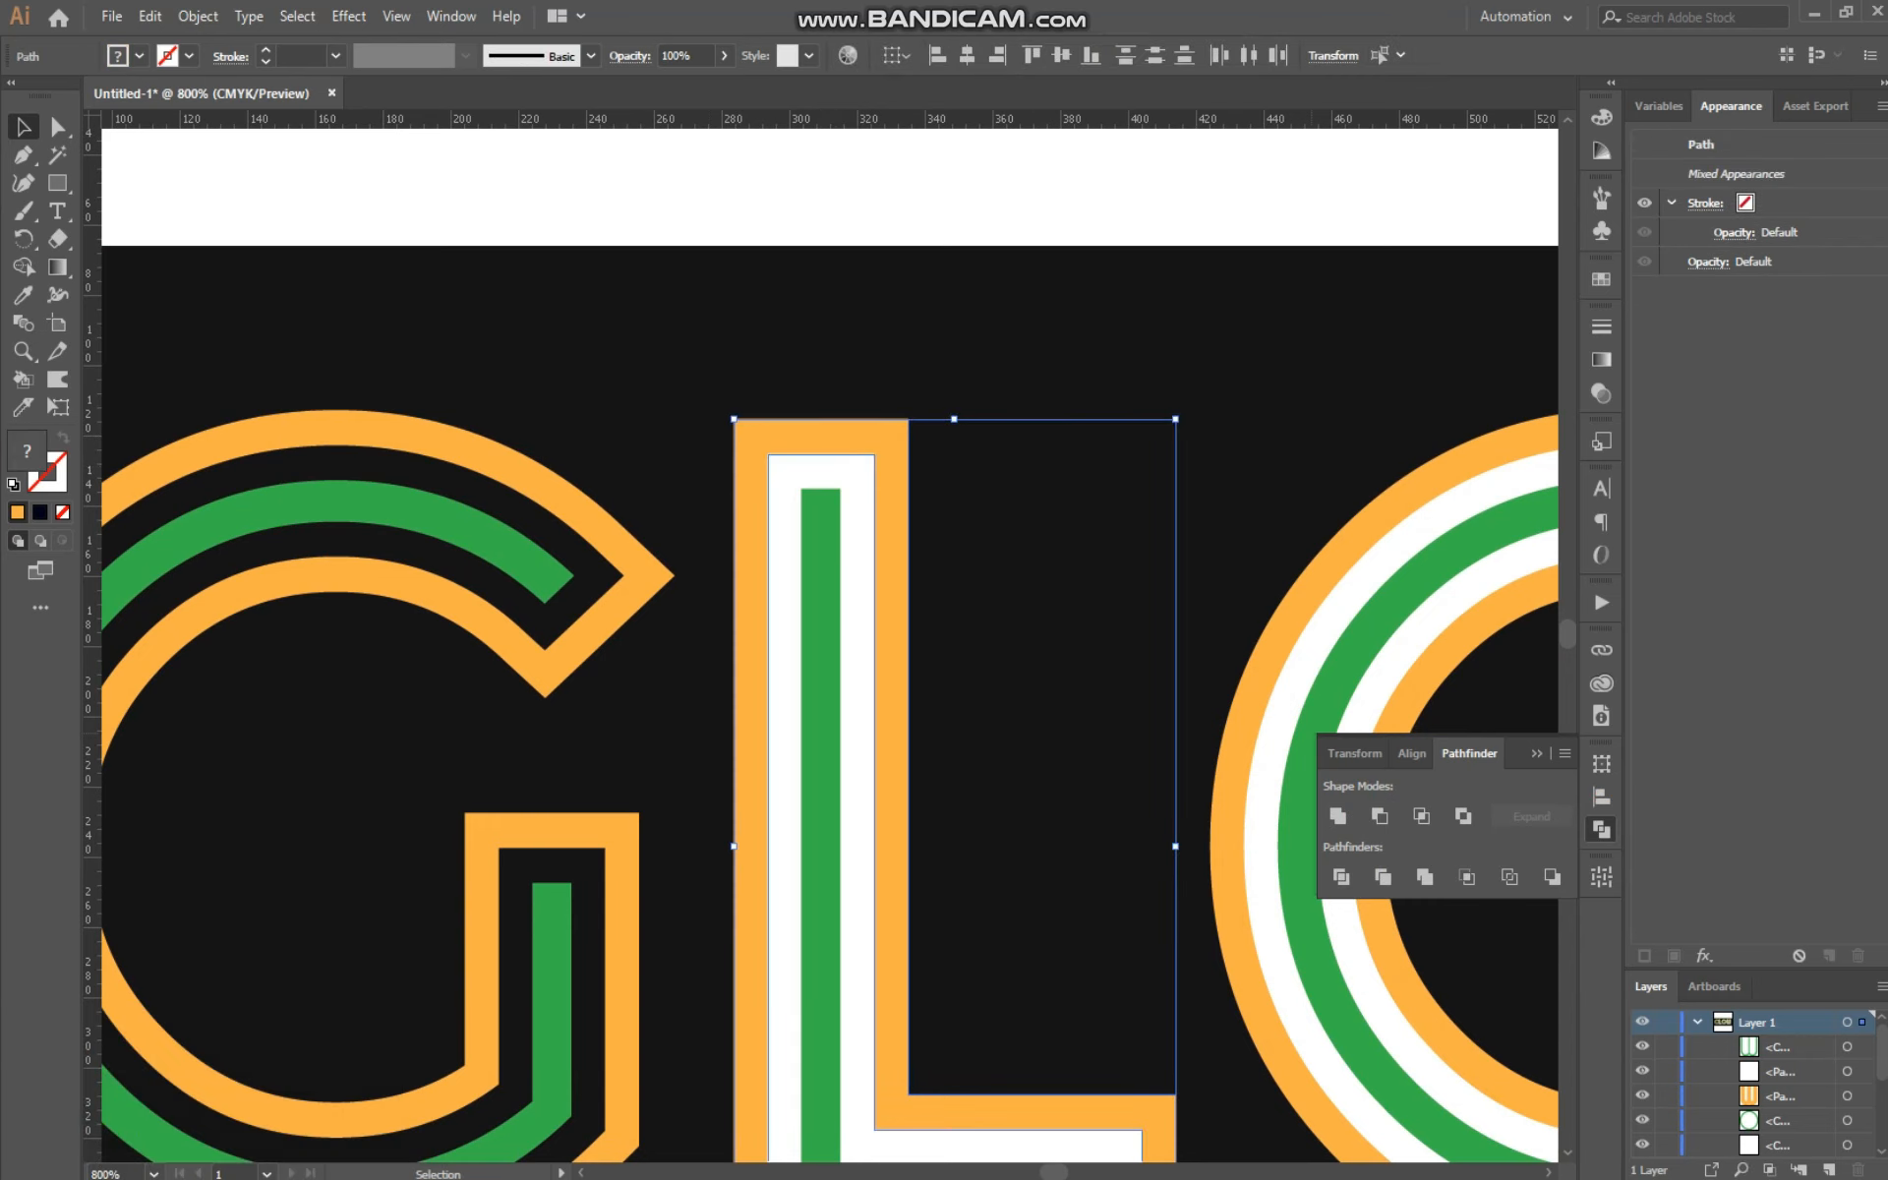
pyautogui.click(1380, 816)
# Step: Subtract the white ring of the O from its orange ring with Minus Front
pyautogui.press('space')
pyautogui.moveTo(1410, 474); pyautogui.dragTo(854, 479)
pyautogui.click(870, 482)
pyautogui.keyDown('shift'); pyautogui.click(922, 498); pyautogui.keyUp('shift')
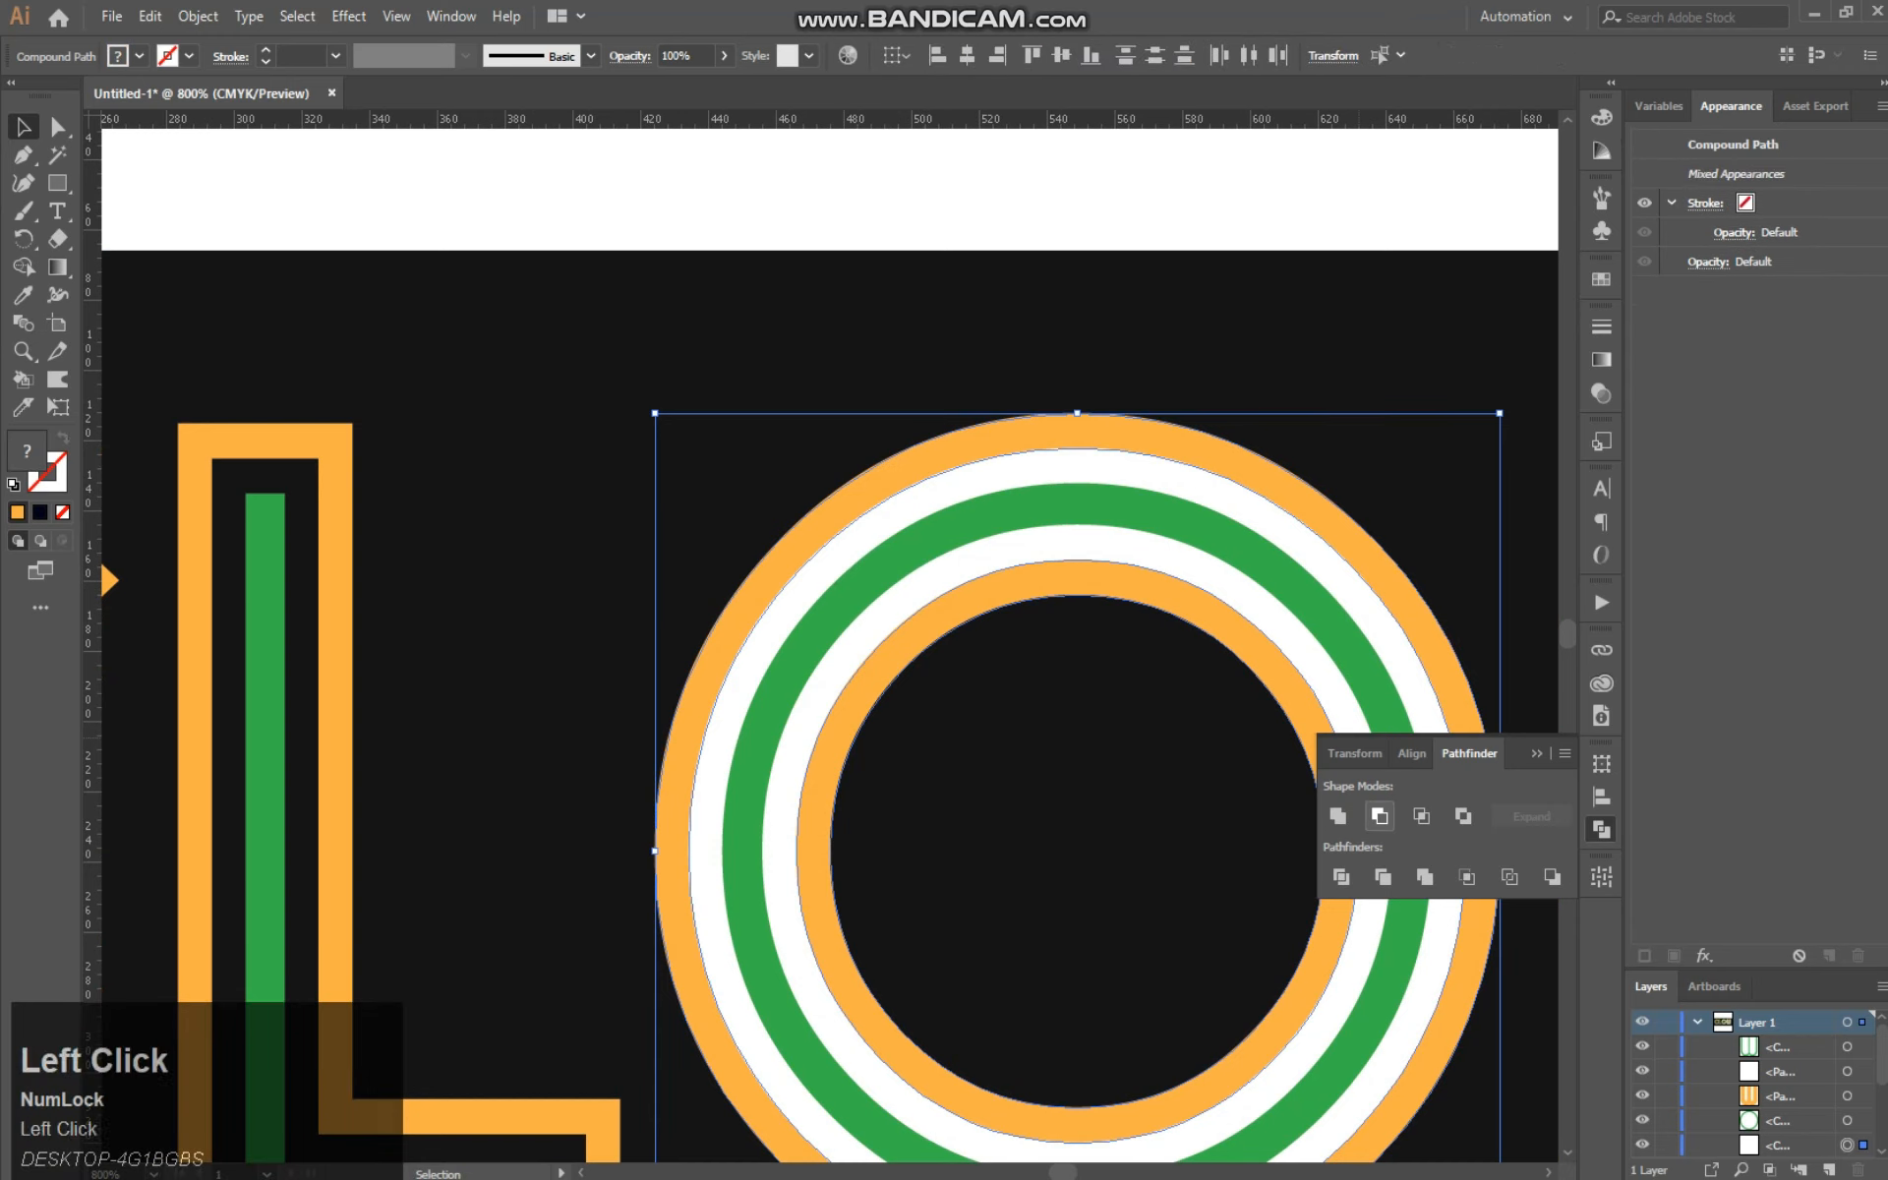
pyautogui.click(1380, 816)
# Step: Subtract the white offset shape of the W from the orange shape behind it with Minus Front
pyautogui.press('space')
pyautogui.moveTo(1308, 816); pyautogui.dragTo(612, 819)
pyautogui.click(779, 472)
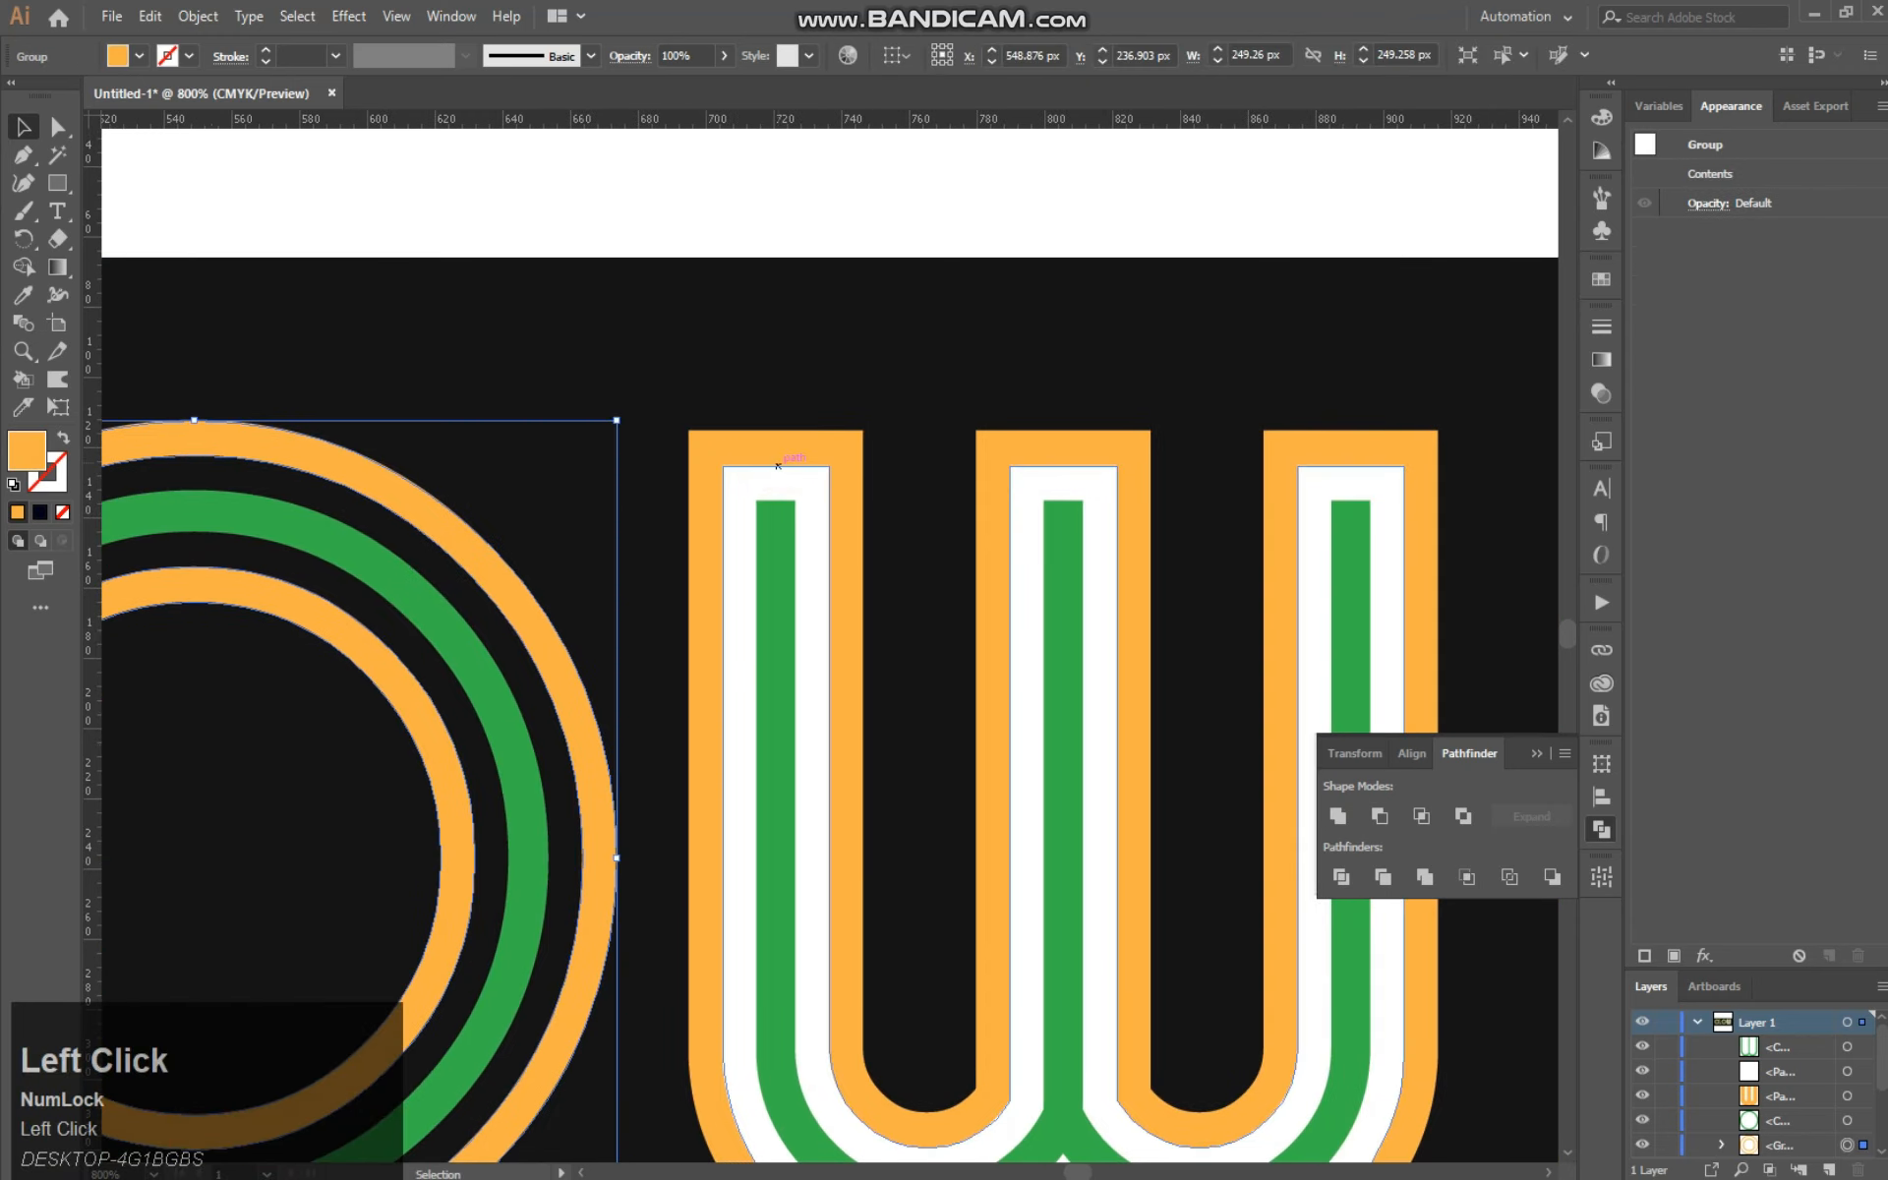
pyautogui.keyDown('shift'); pyautogui.click(782, 473); pyautogui.keyUp('shift')
pyautogui.keyDown('shift'); pyautogui.click(790, 449); pyautogui.keyUp('shift')
pyautogui.keyDown('shift'); pyautogui.click(801, 483); pyautogui.keyUp('shift')
pyautogui.click(1380, 817)
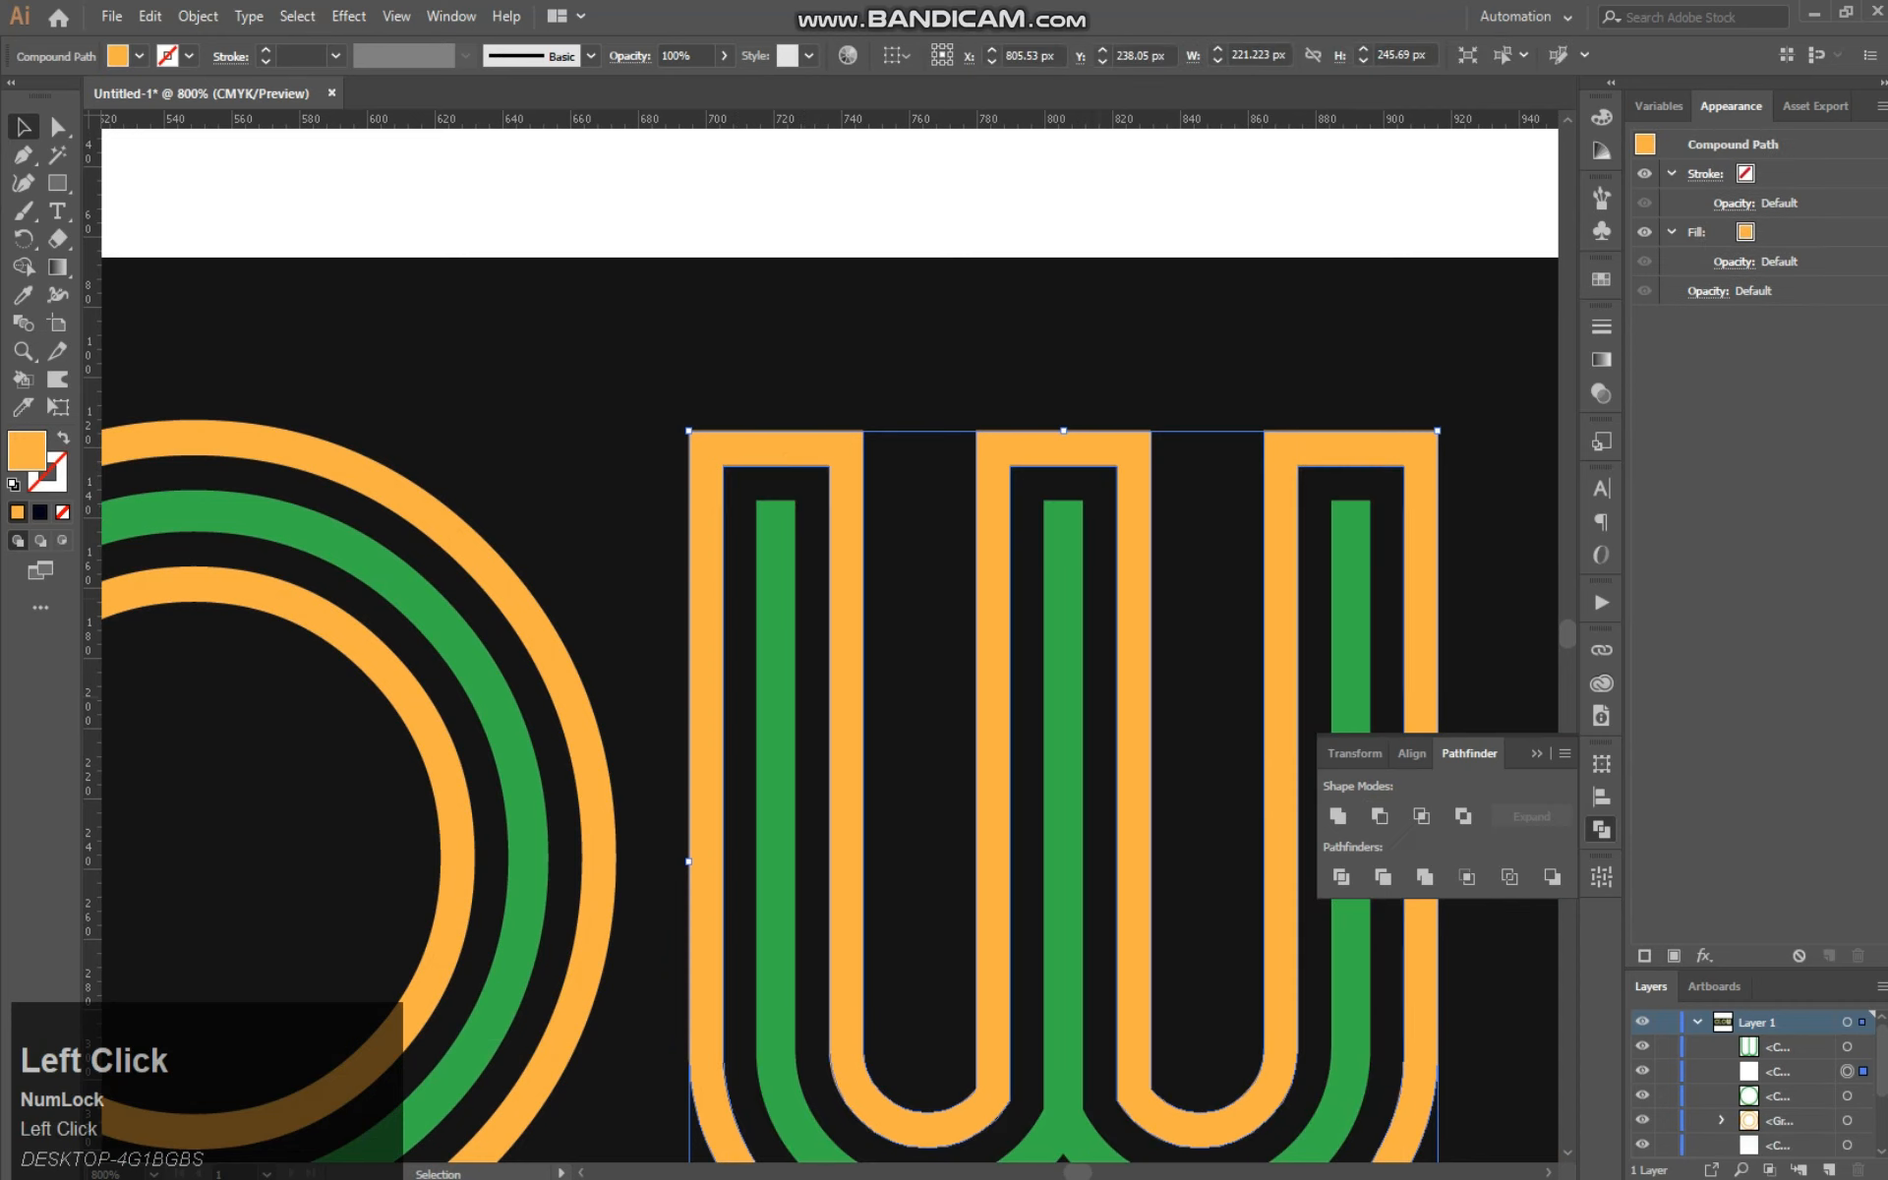
# Step: Delete the near-black background rectangle behind the GLOW letters
pyautogui.press('ctrl')
pyautogui.hotkey('ctrl', '-')
pyautogui.hotkey('ctrl', '-')
pyautogui.hotkey('ctrl', '-')
pyautogui.hotkey('ctrl', '-')
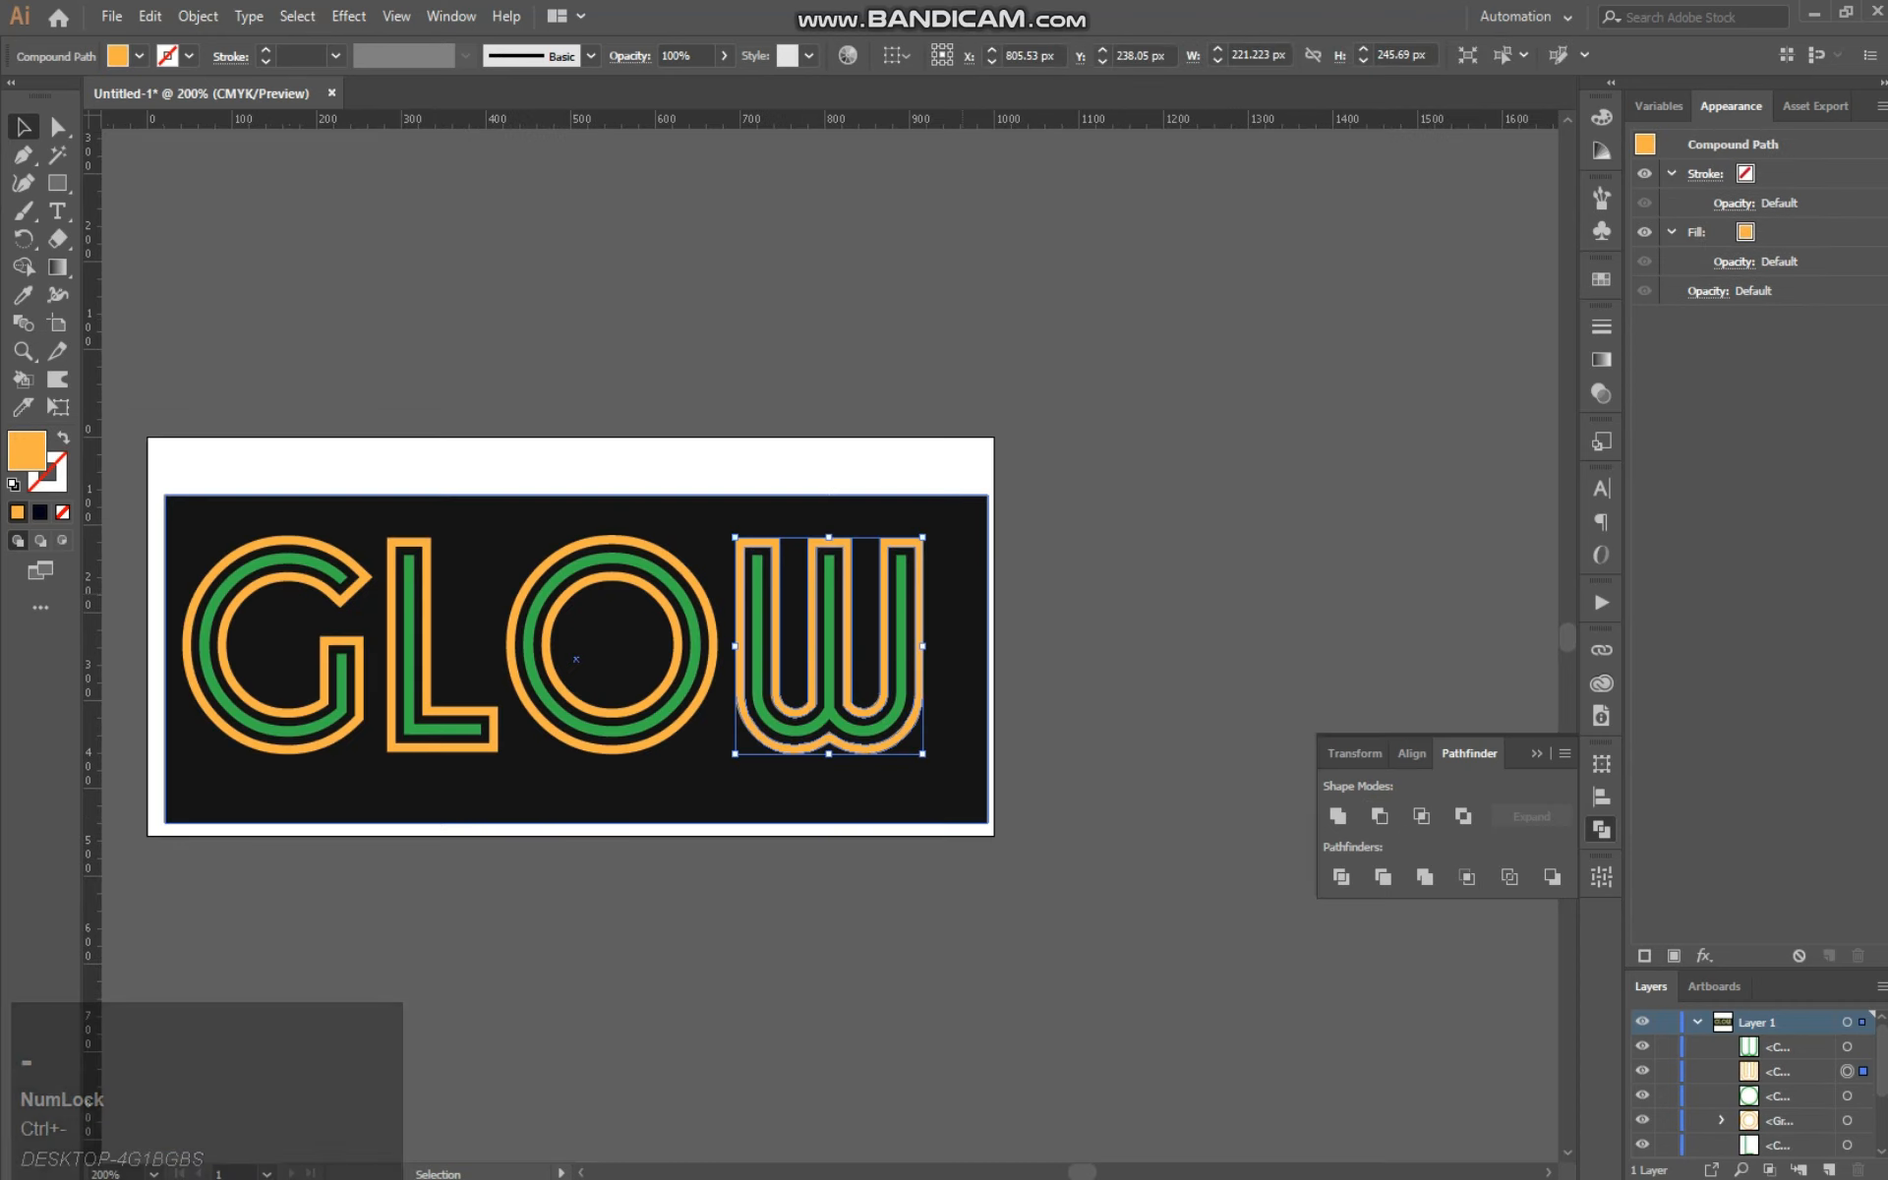
pyautogui.press('space')
pyautogui.moveTo(688, 536); pyautogui.dragTo(918, 556)
pyautogui.click(918, 556)
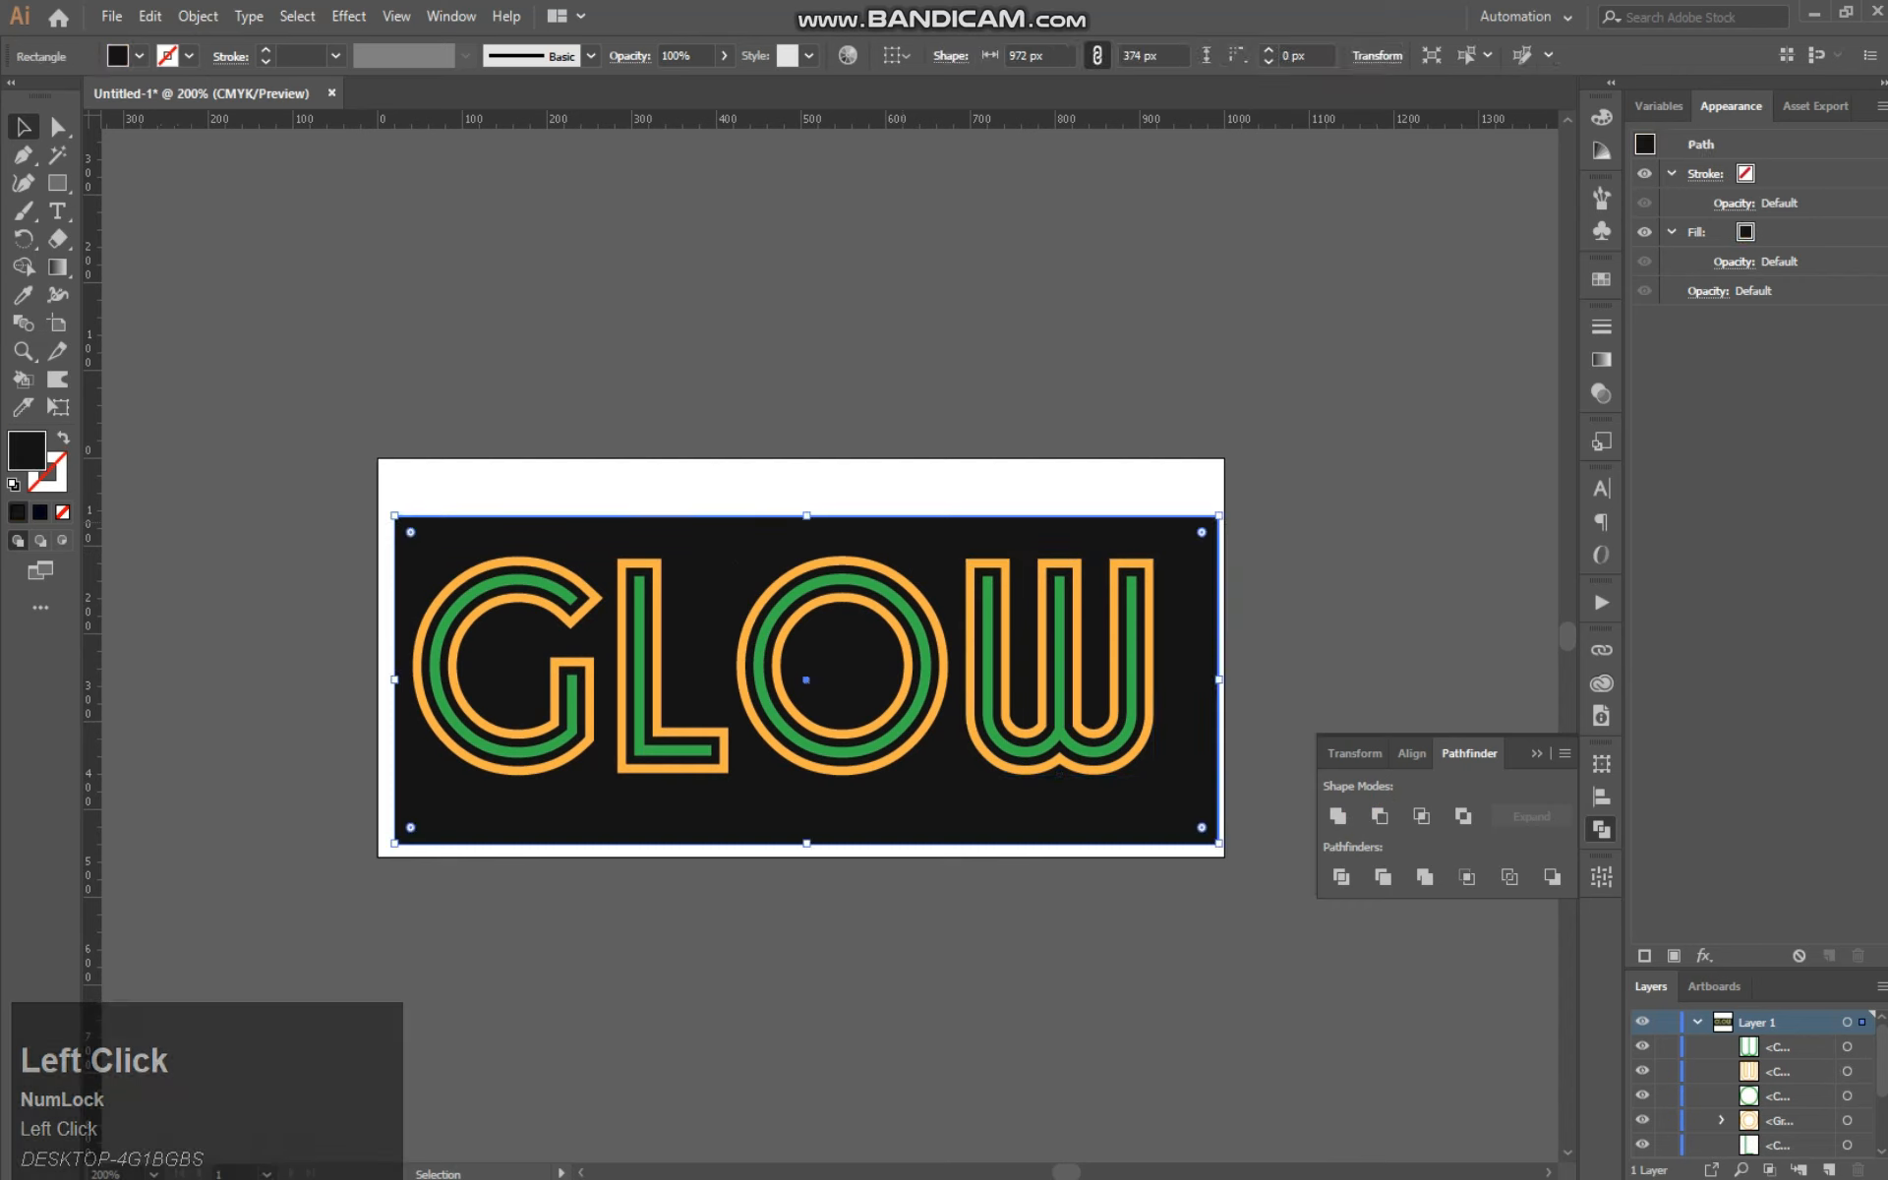
pyautogui.press('Delete')
# Step: Draw a near-black rectangle without a stroke covering the whole artboard, 1000 px wide
pyautogui.hotkey('ctrl', '=')
pyautogui.hotkey('ctrl', '=')
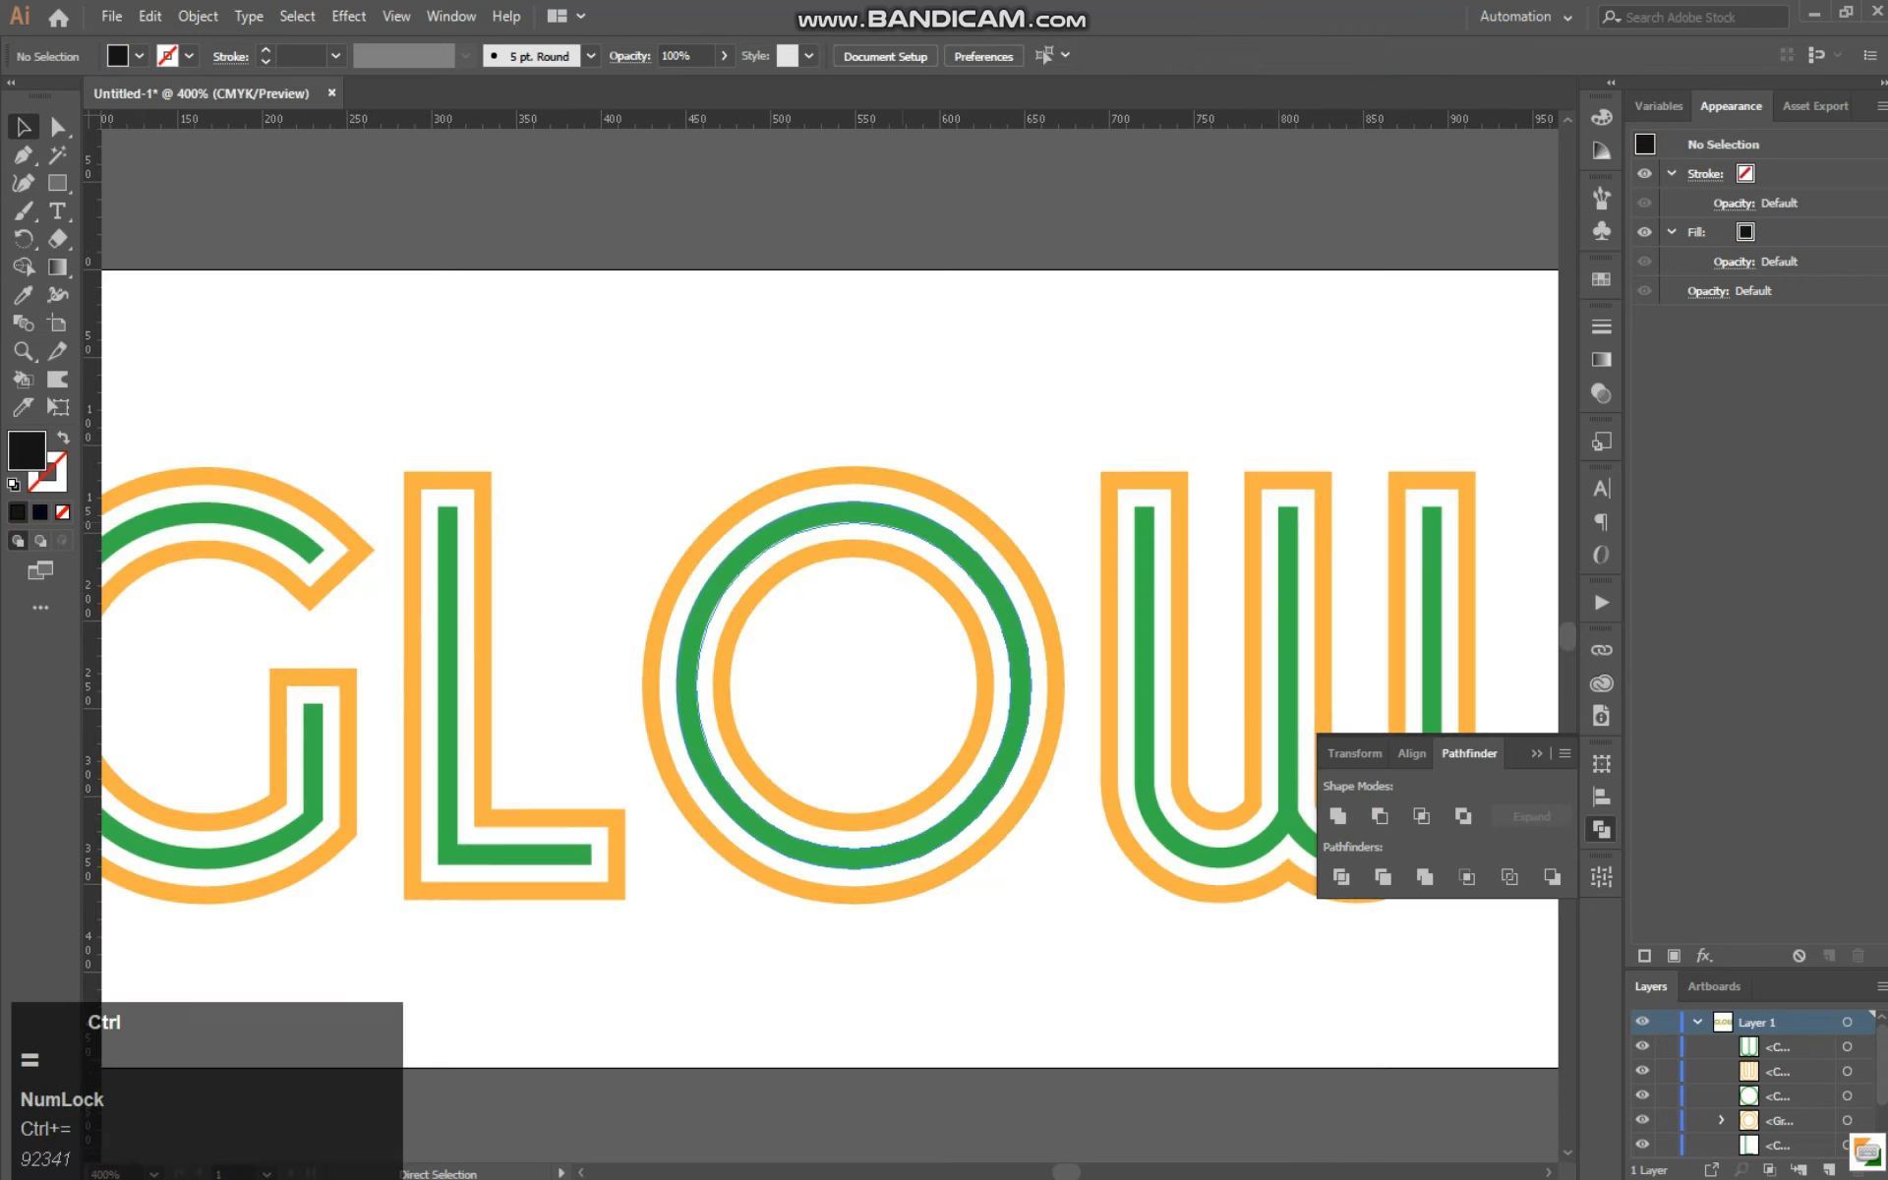
pyautogui.hotkey('ctrl', '-')
pyautogui.press('space')
pyautogui.moveTo(902, 520); pyautogui.dragTo(895, 472)
pyautogui.click(57, 183)
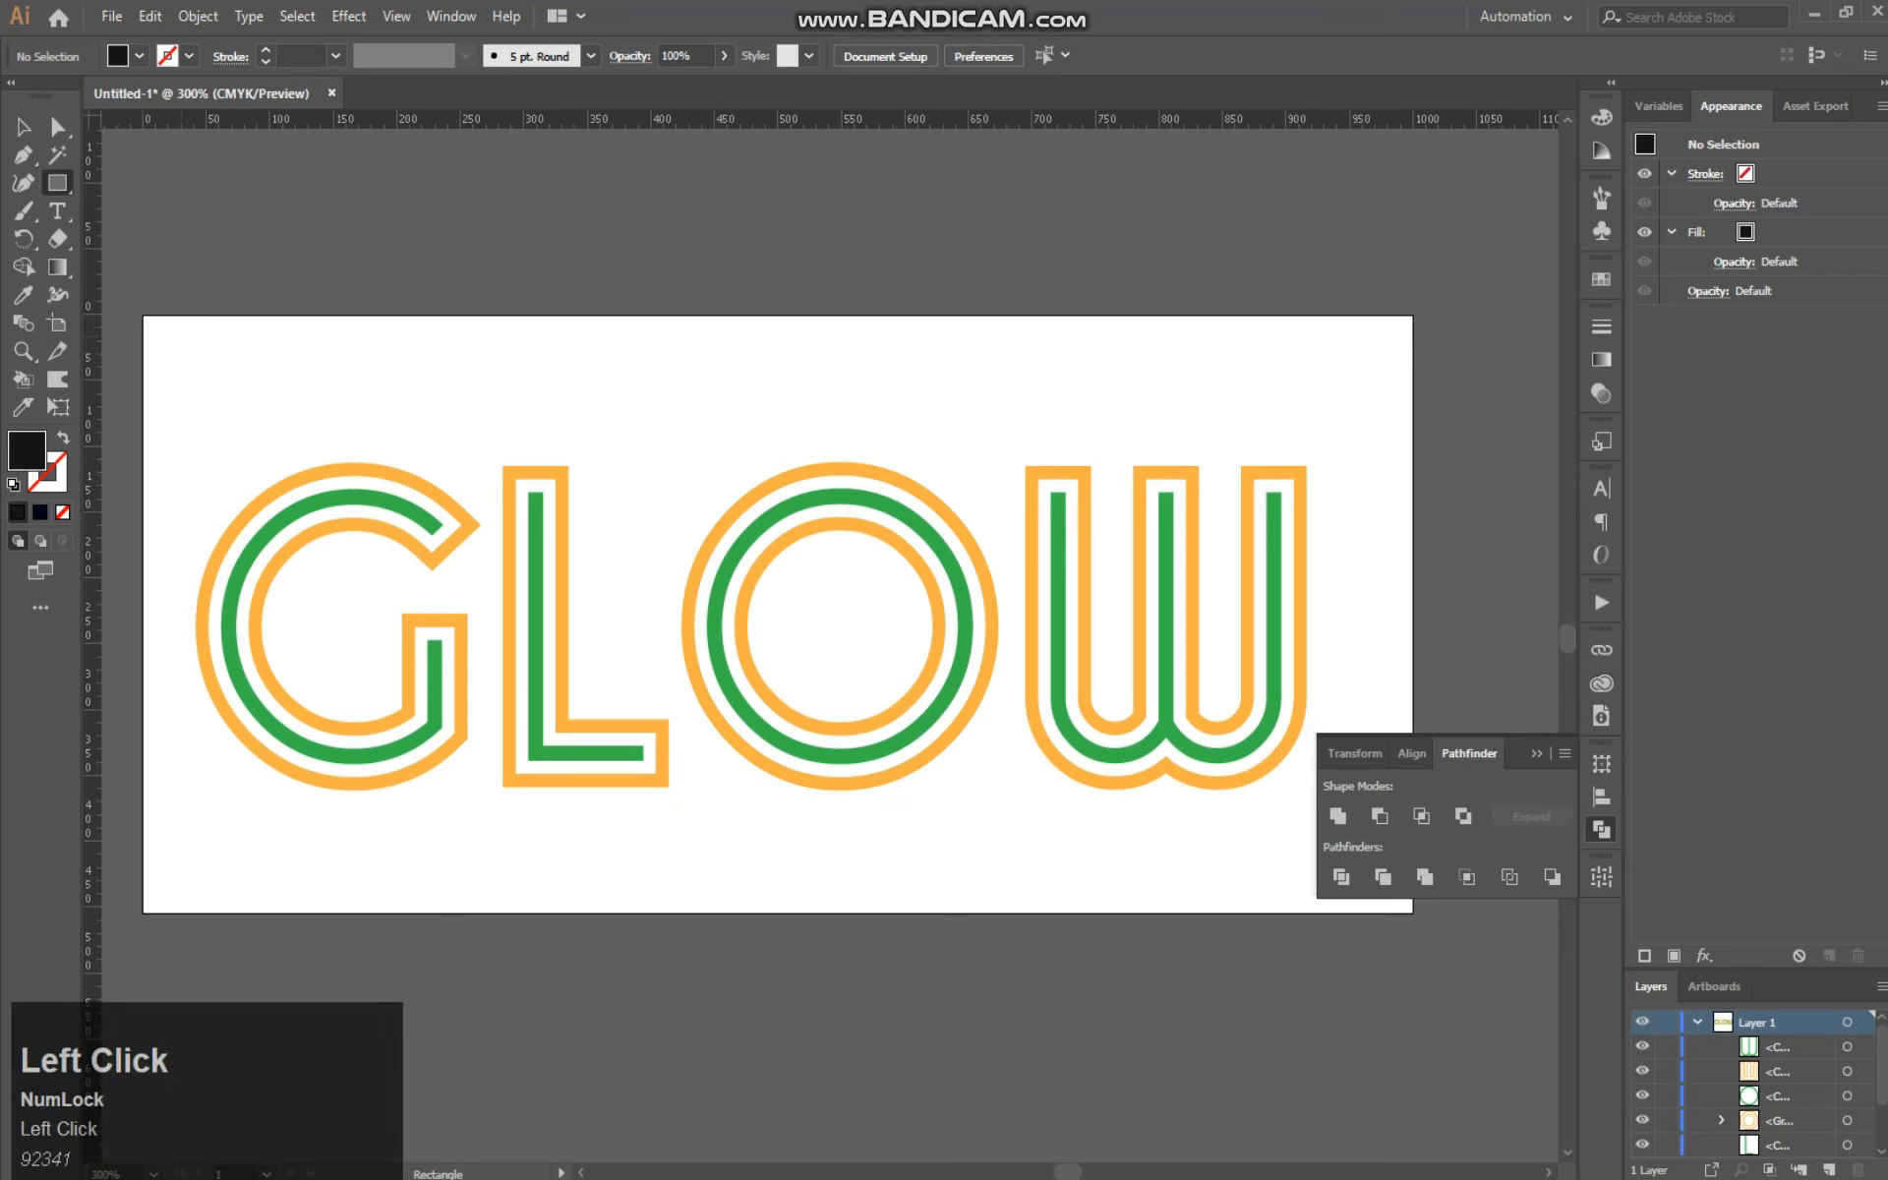
pyautogui.moveTo(144, 316); pyautogui.dragTo(1414, 913)
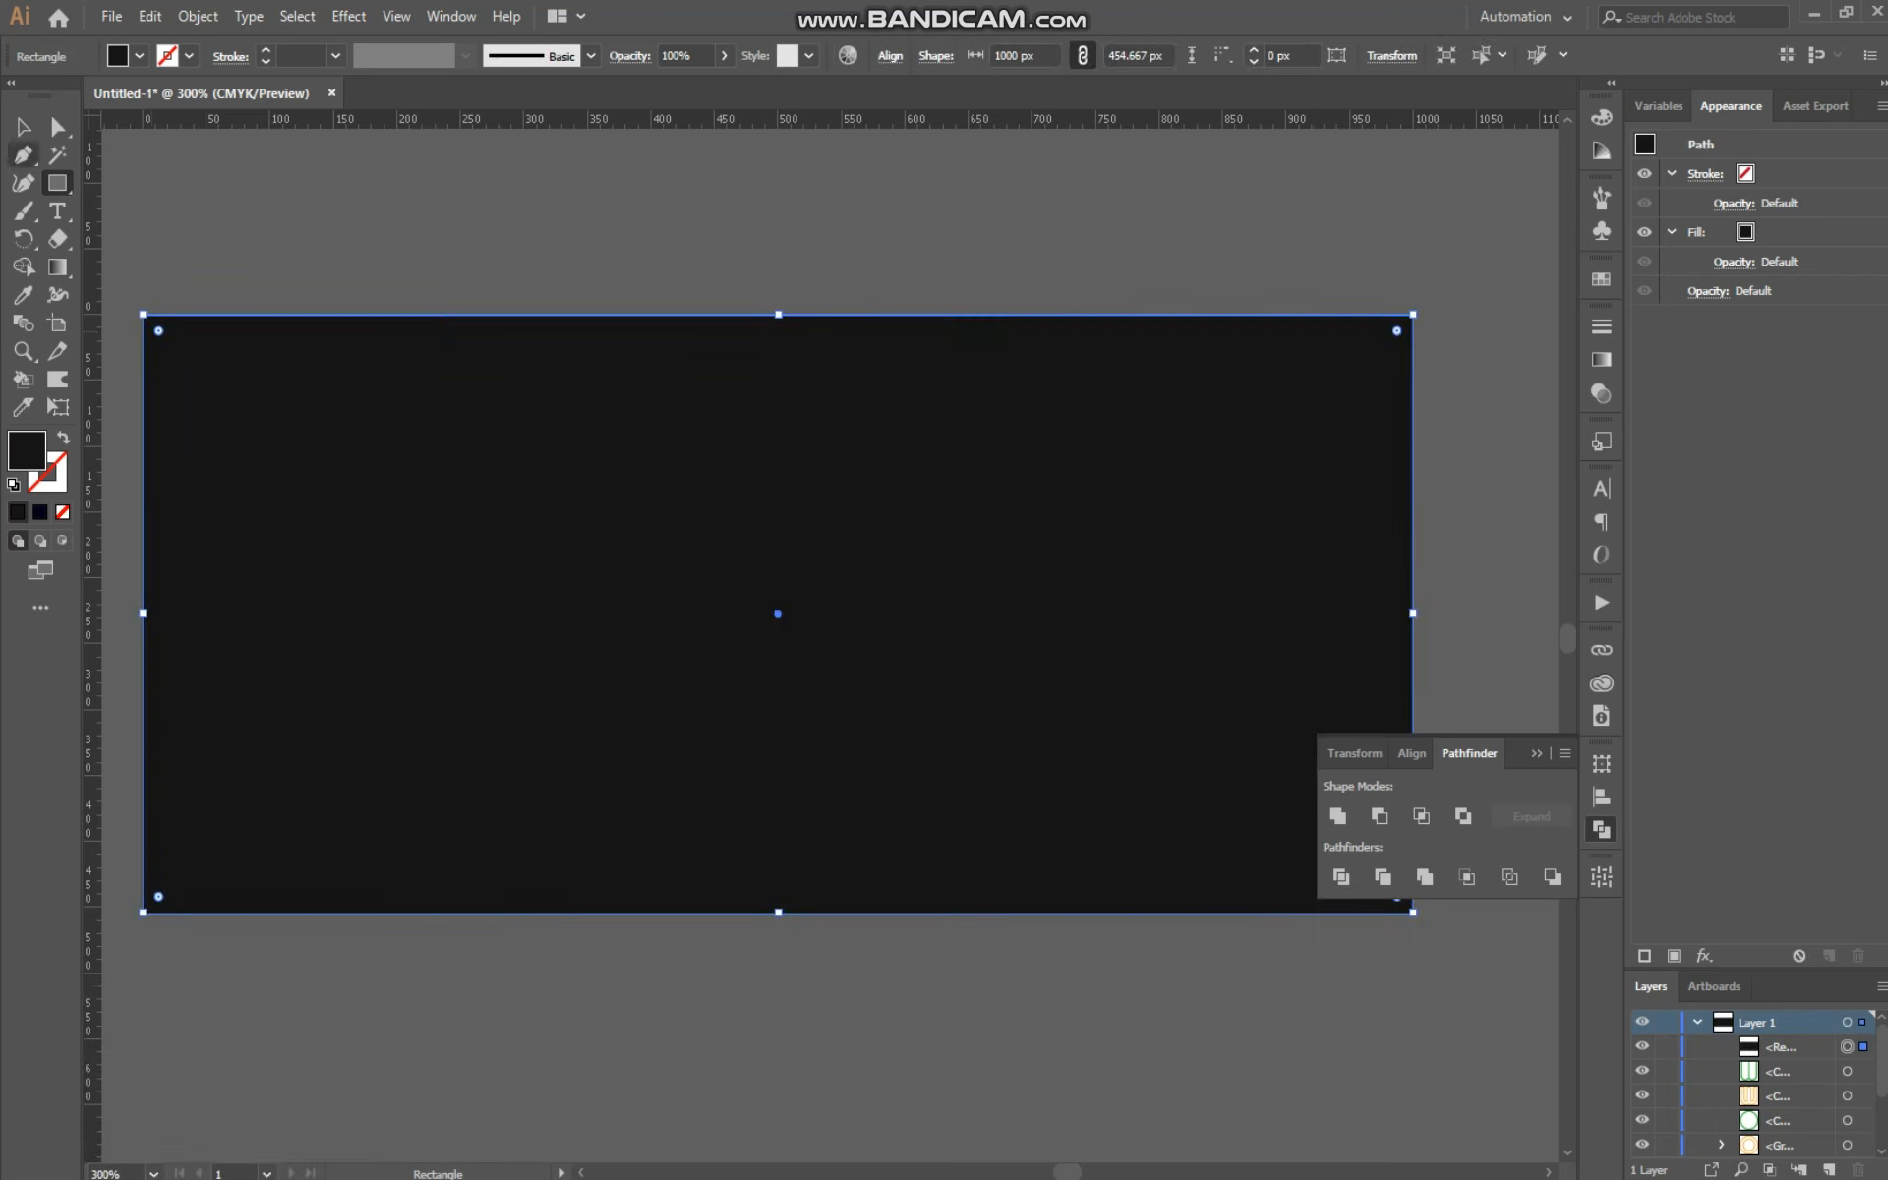
# Step: Send the new full-artboard rectangle to the back, behind the GLOW letters, and deselect it
pyautogui.click(23, 126)
pyautogui.rightClick(505, 433)
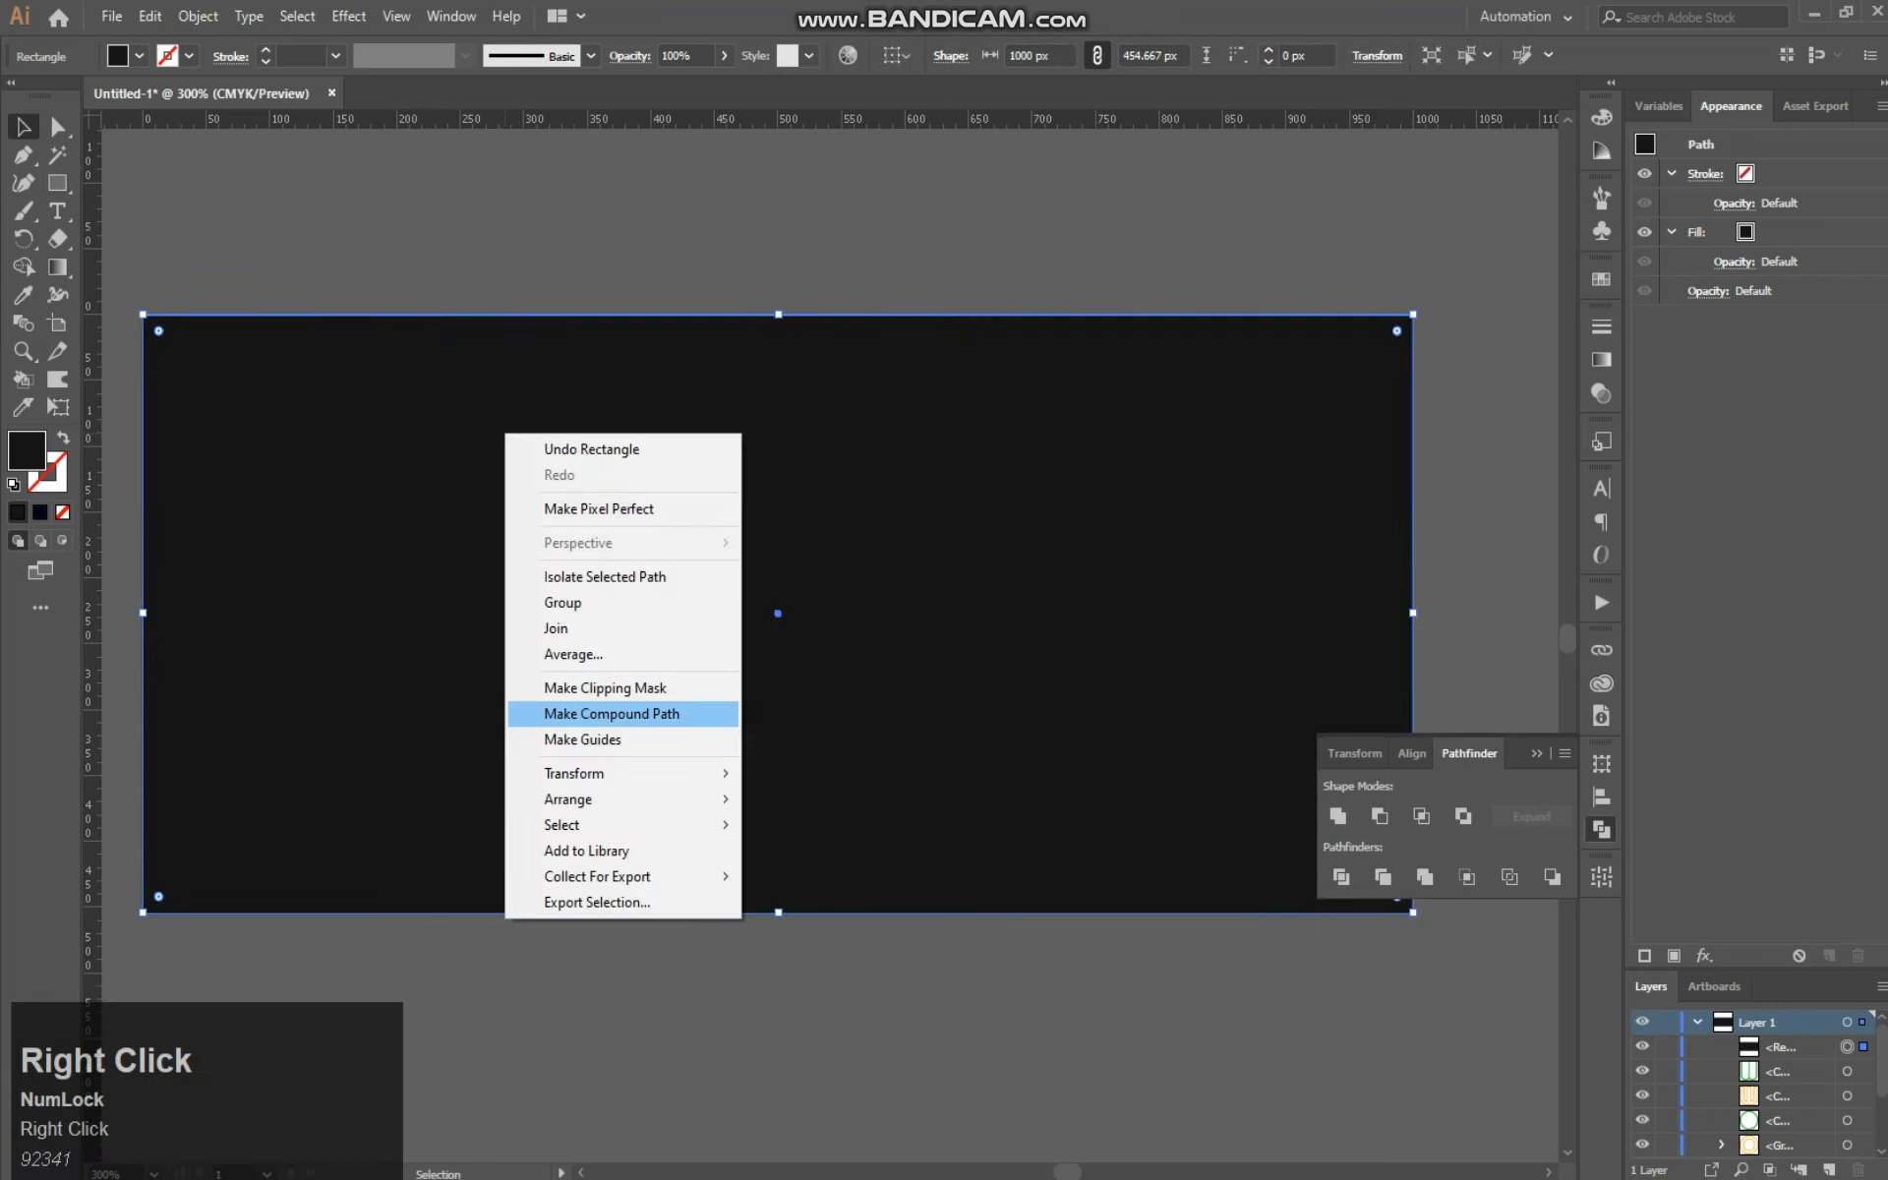
pyautogui.moveTo(590, 799)
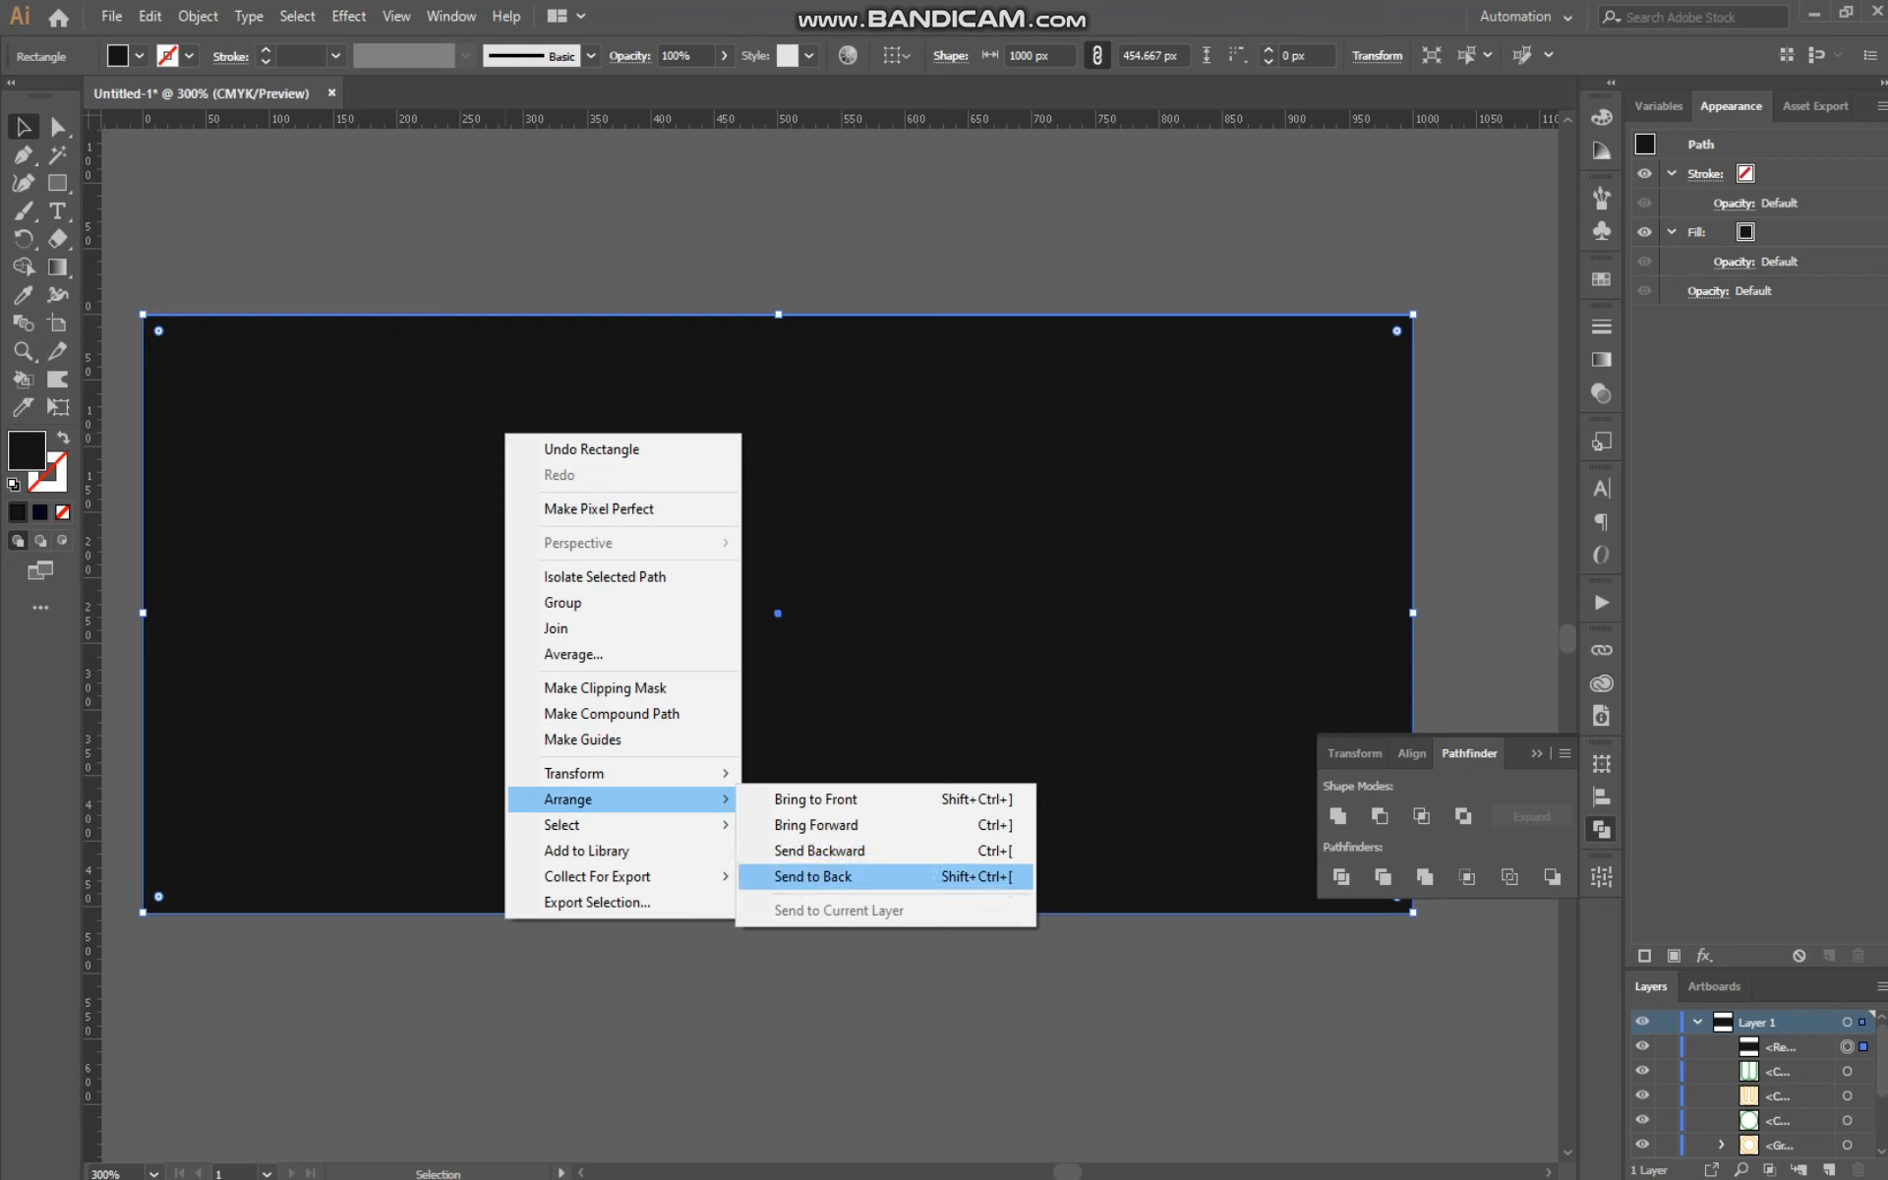
pyautogui.click(836, 876)
pyautogui.click(528, 263)
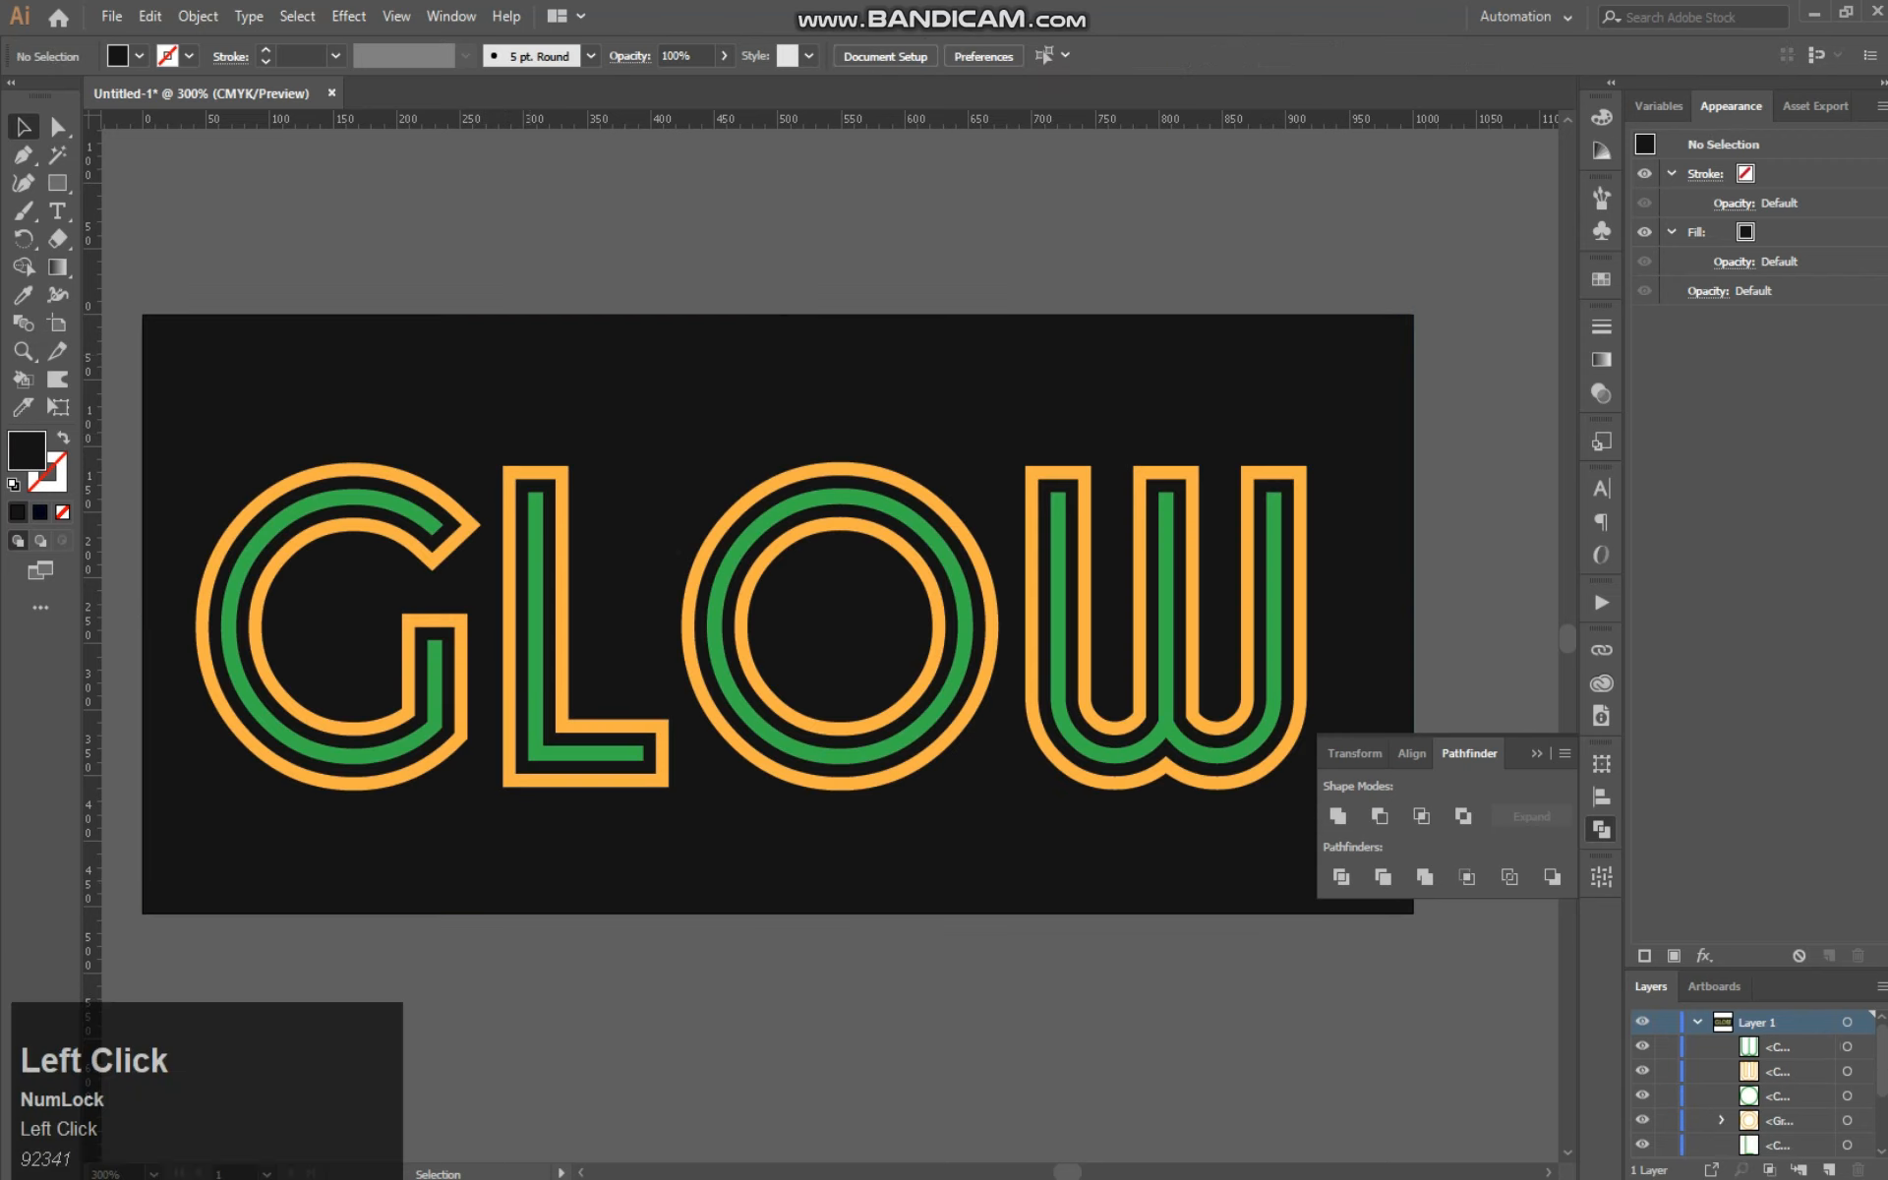
# Step: Fill the background rectangle with the dark radial gradient and set the gradient midpoint to about 52%
pyautogui.click(492, 383)
pyautogui.click(40, 513)
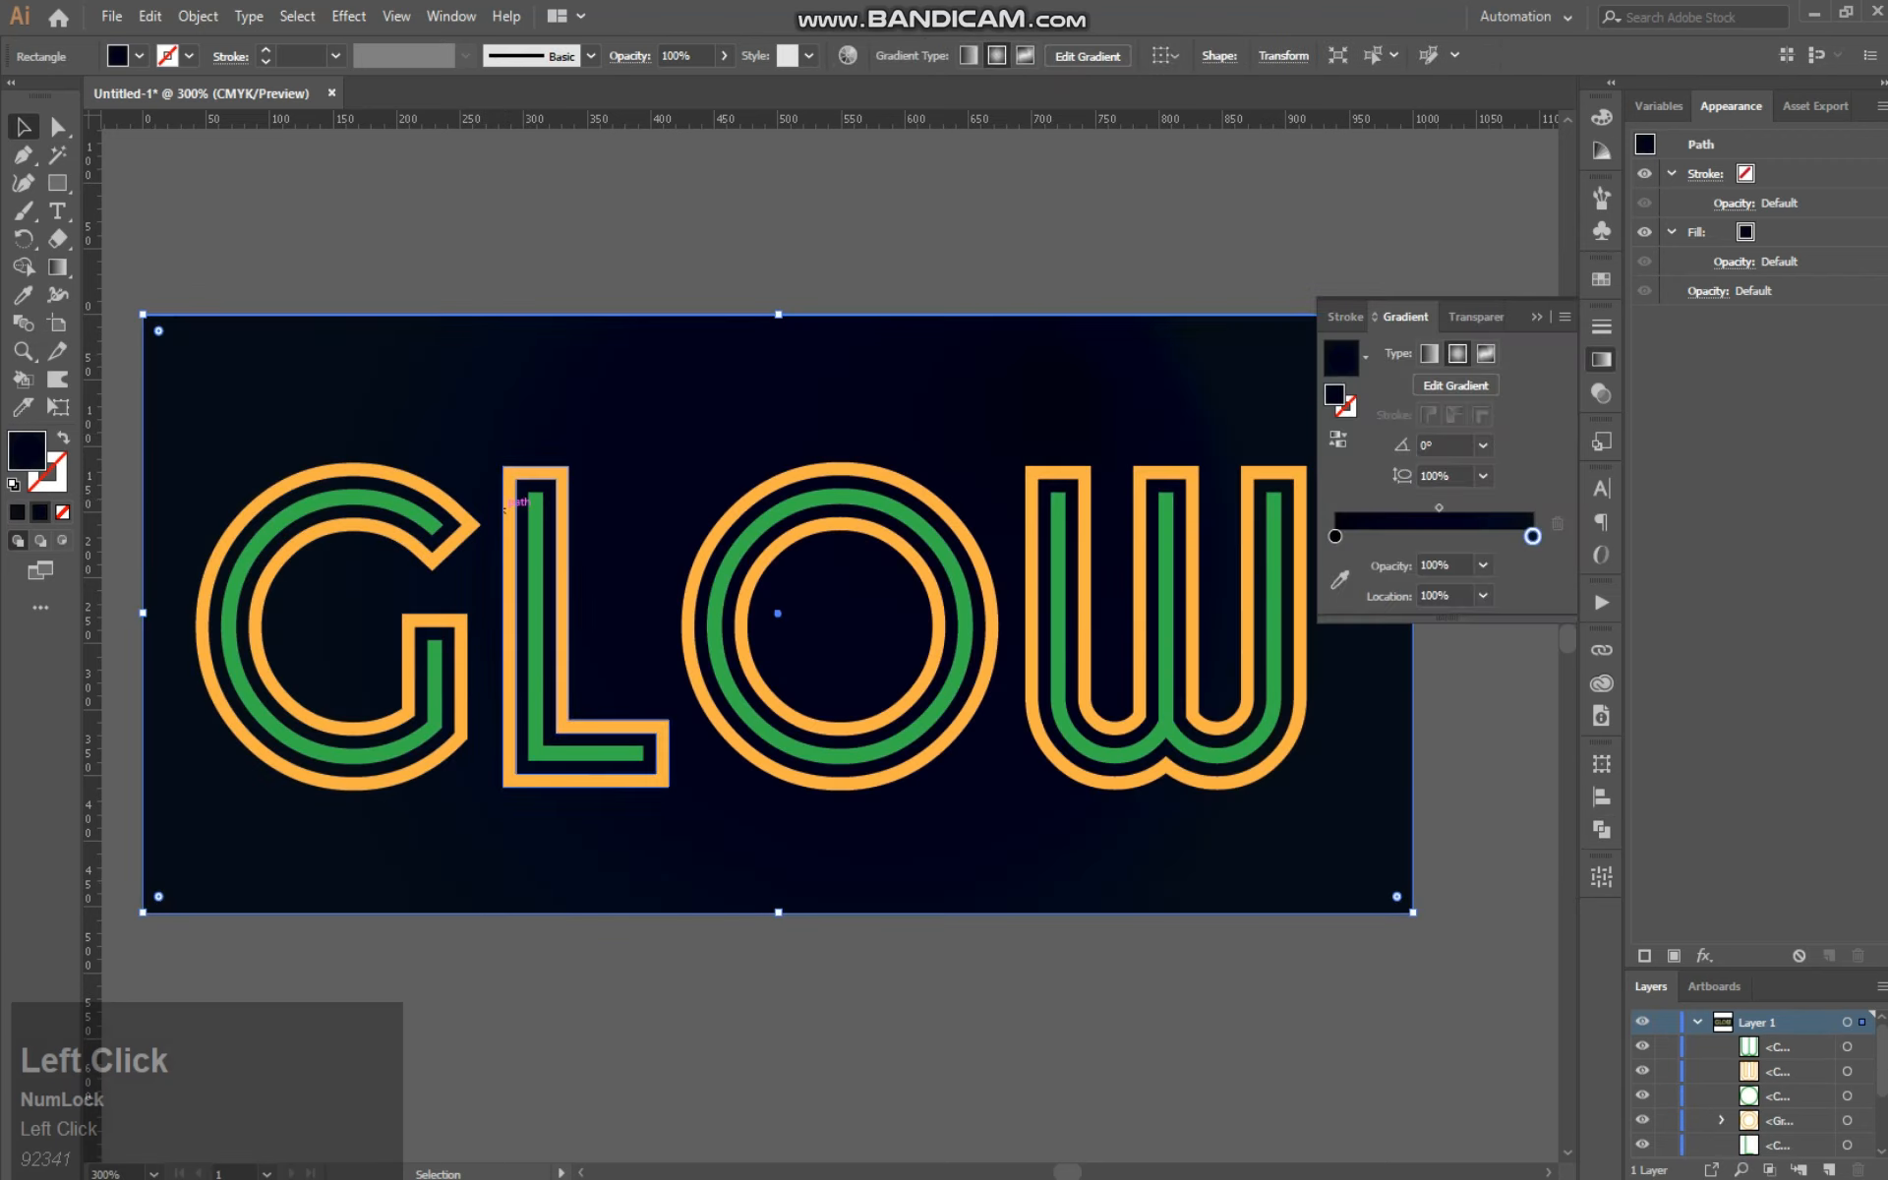
pyautogui.moveTo(1439, 507); pyautogui.dragTo(1453, 508)
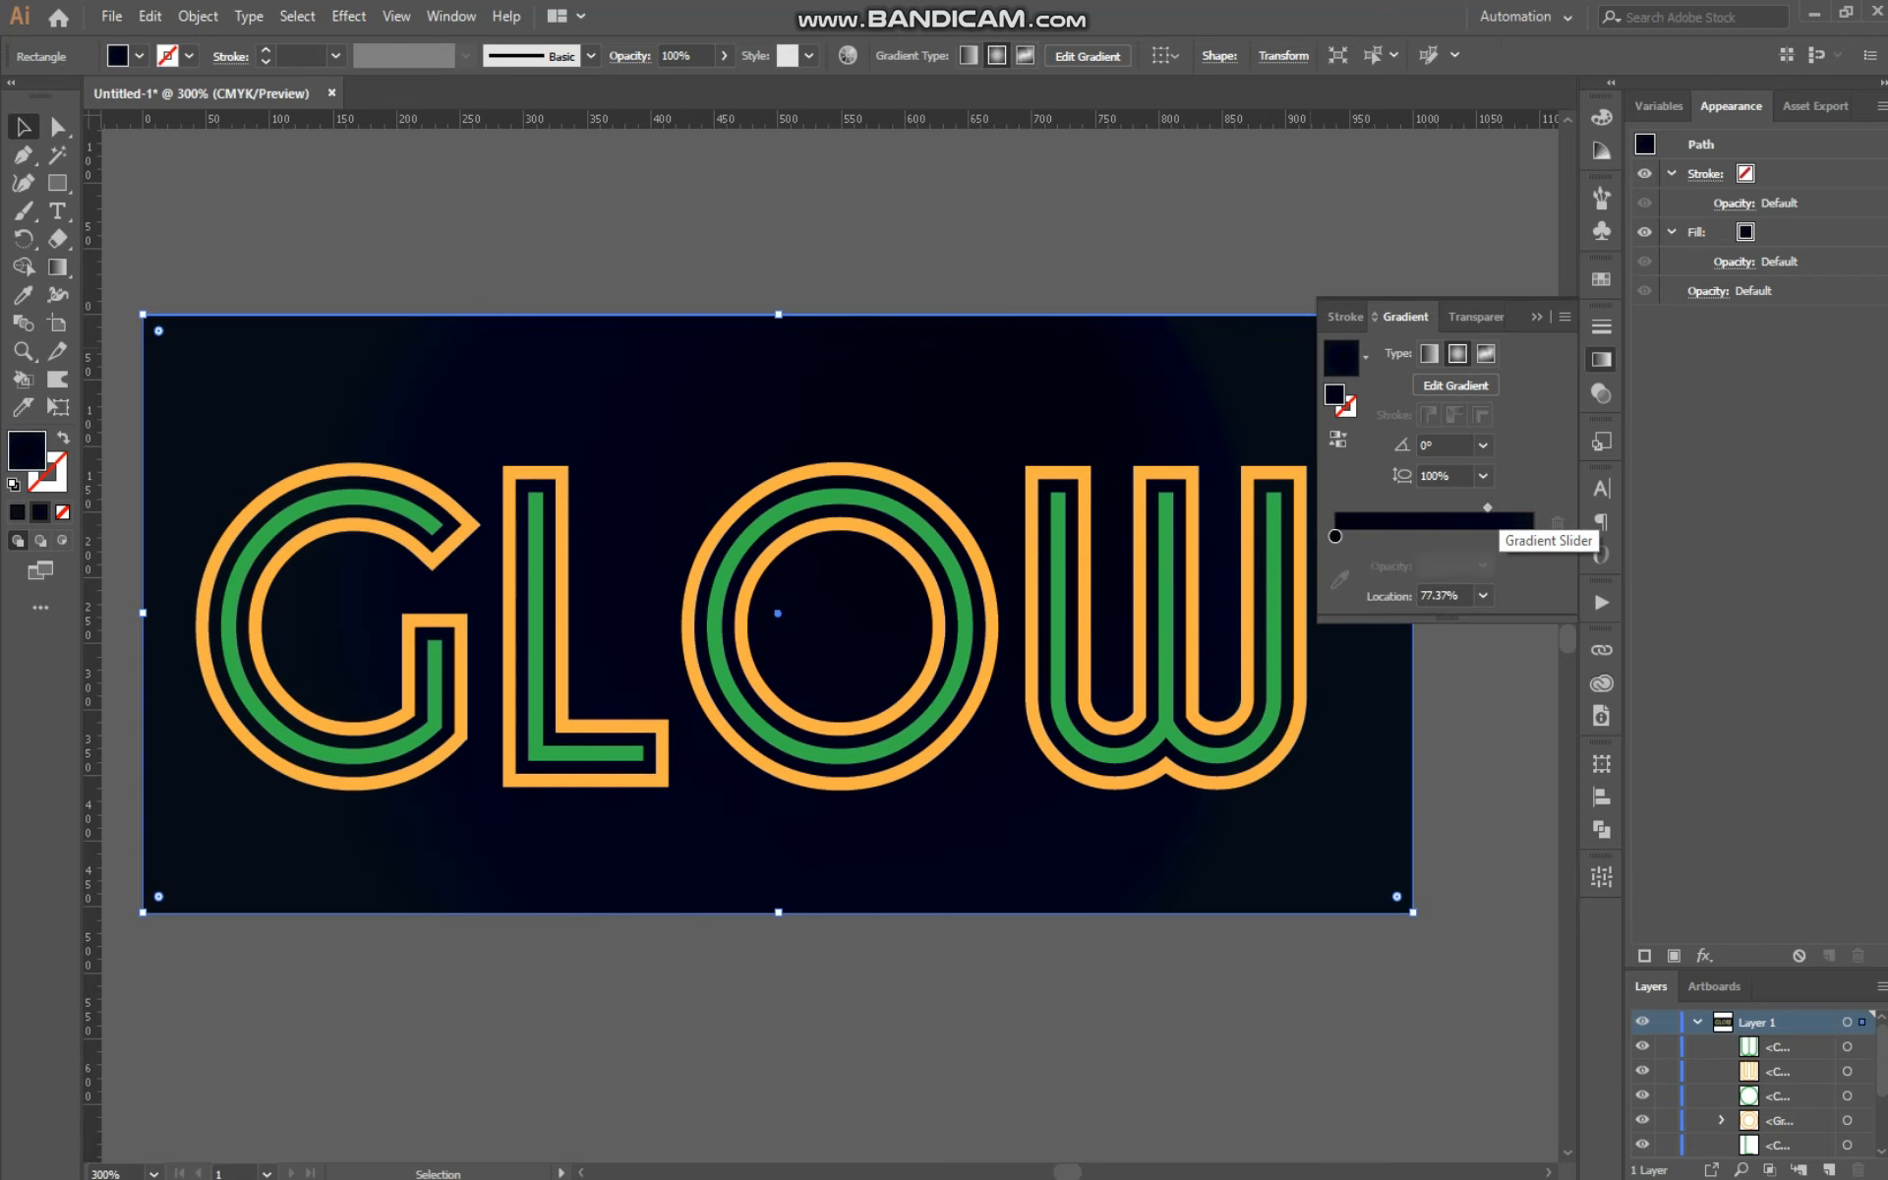
pyautogui.moveTo(1487, 507); pyautogui.dragTo(1479, 508)
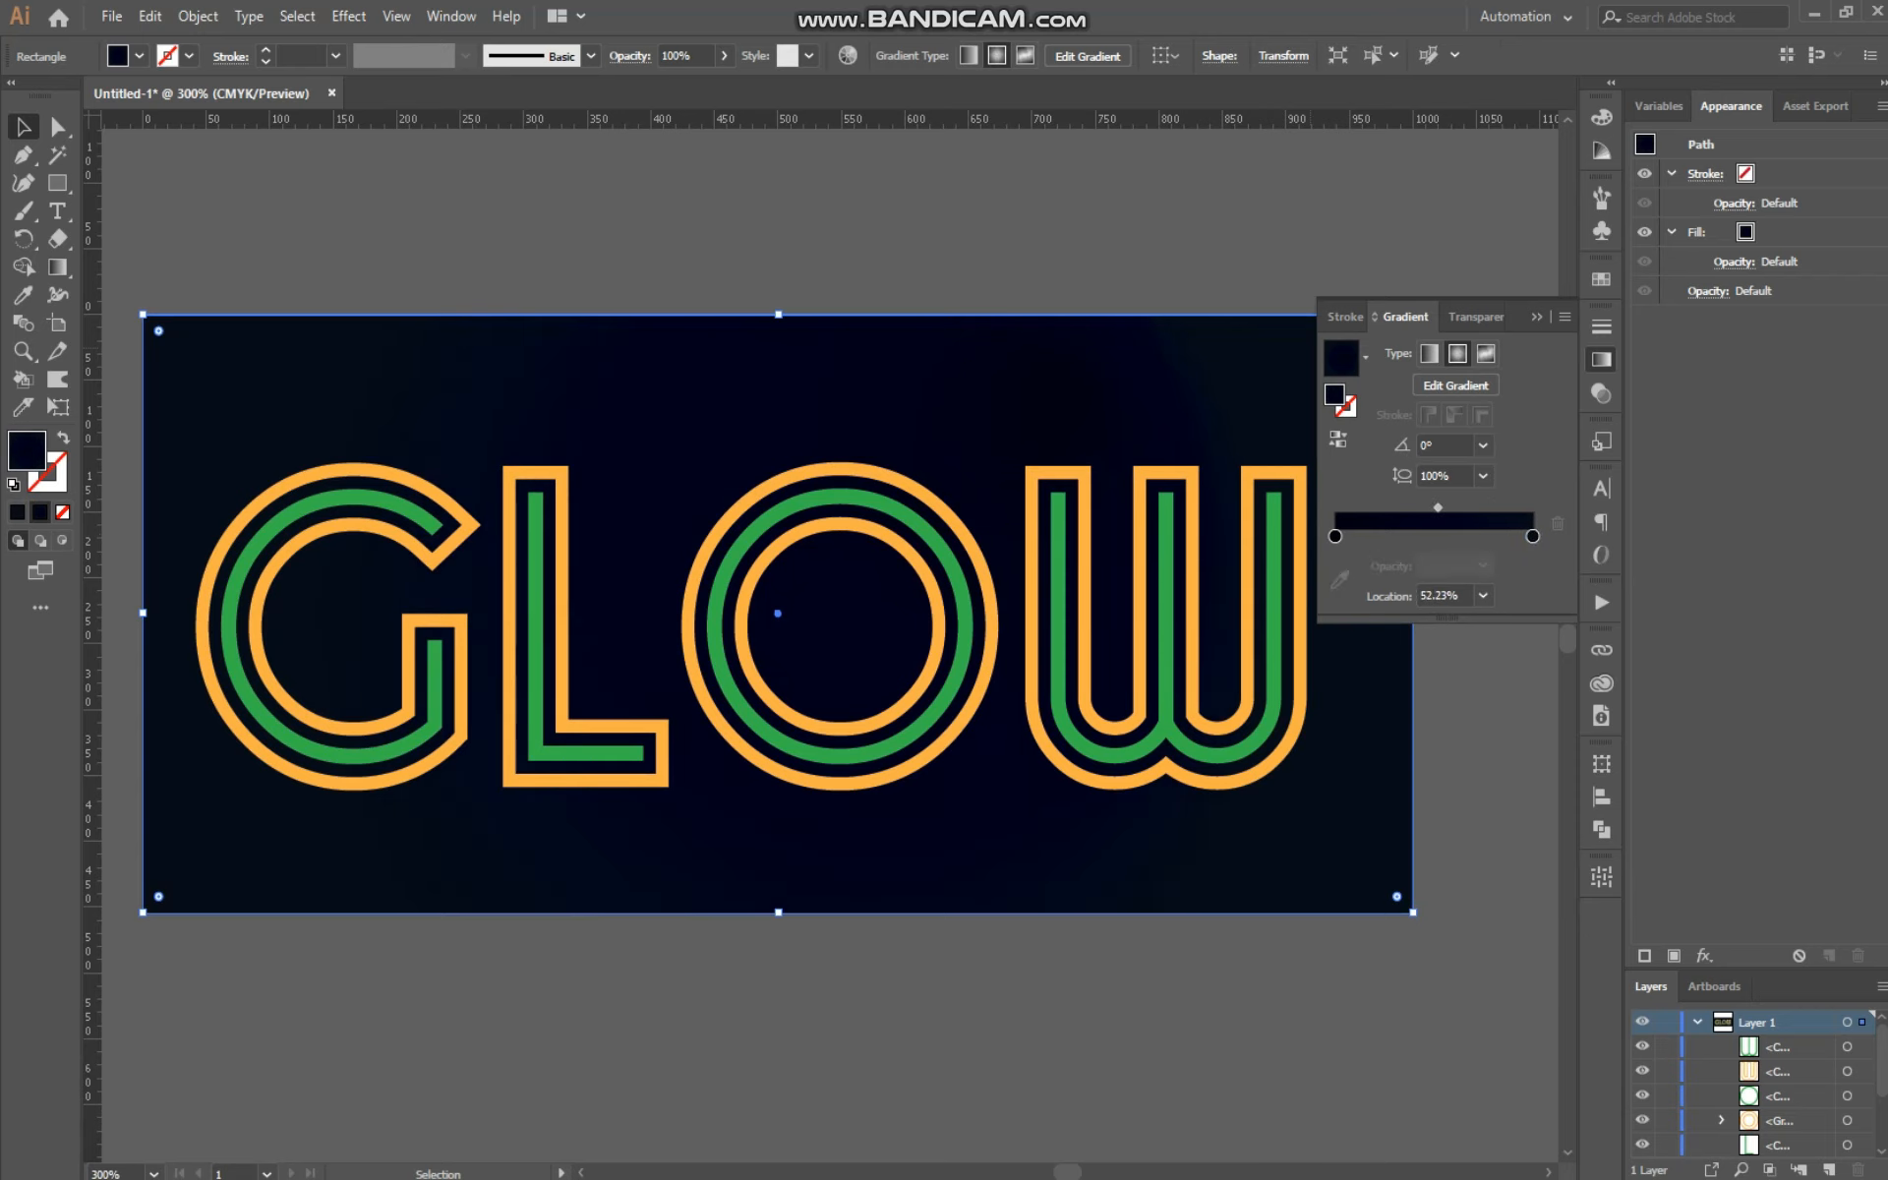
# Step: Recolour the background gradient's inner stop purple with C 48, M 100, Y 5 and K 23
pyautogui.doubleClick(1335, 536)
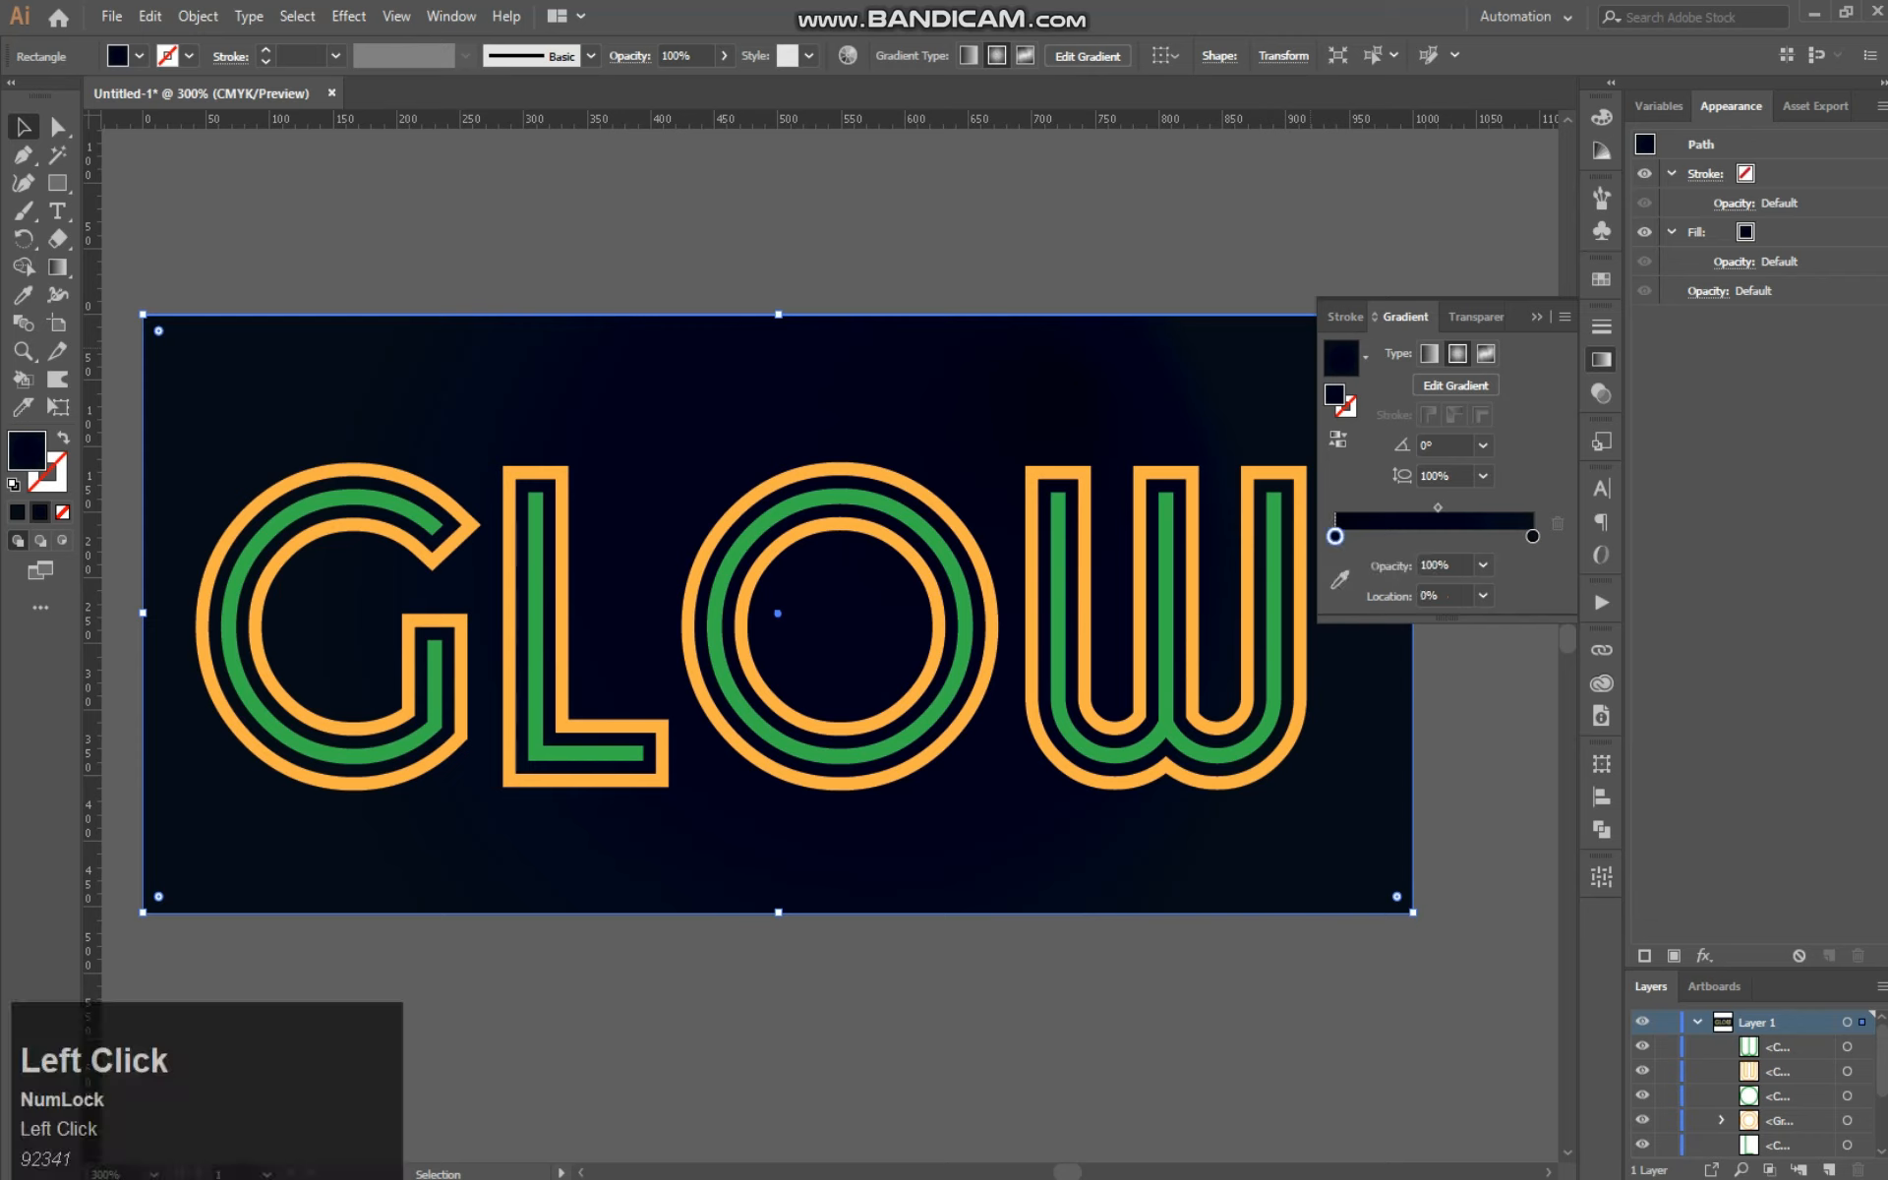
pyautogui.moveTo(1454, 716); pyautogui.dragTo(1419, 716)
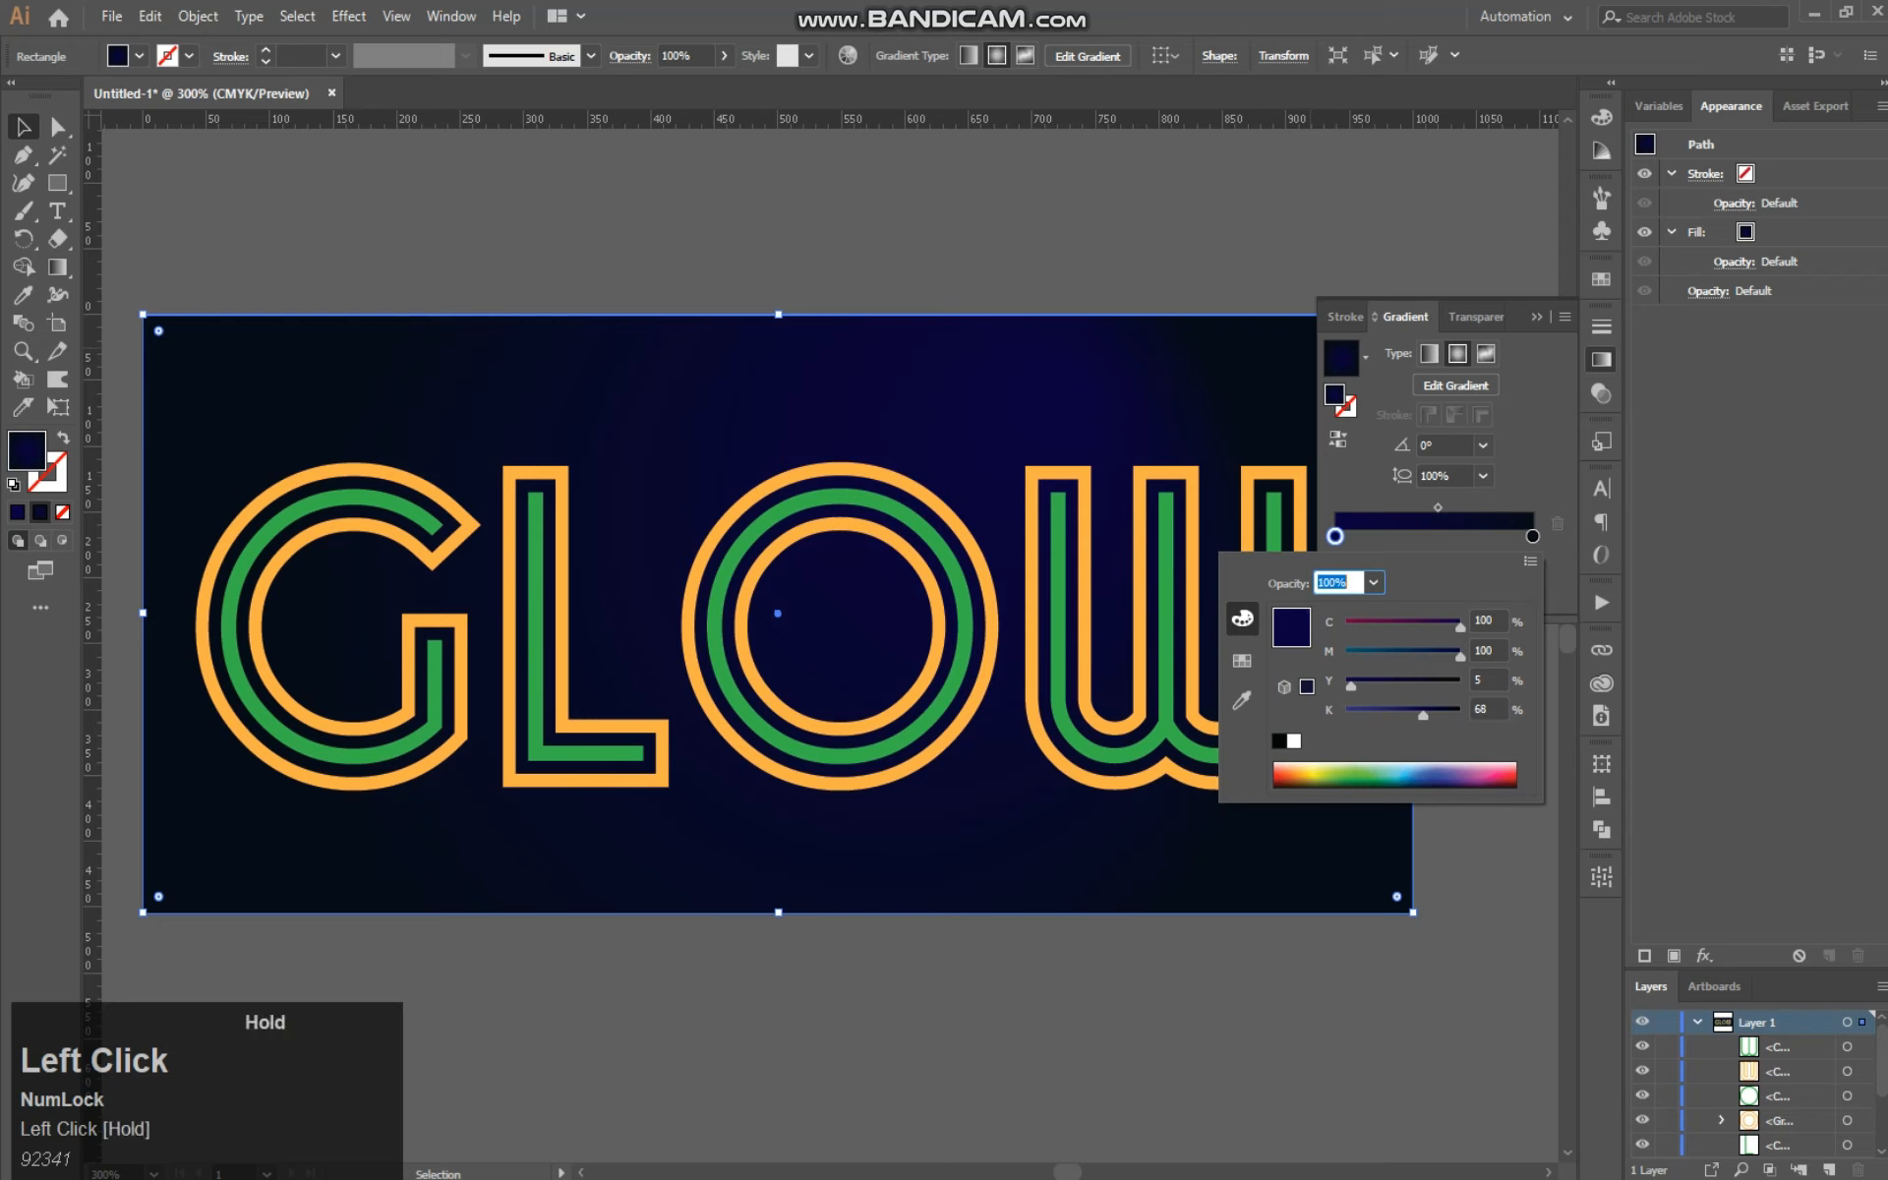
pyautogui.moveTo(1459, 626); pyautogui.dragTo(1455, 625)
pyautogui.moveTo(1442, 716); pyautogui.dragTo(1399, 716)
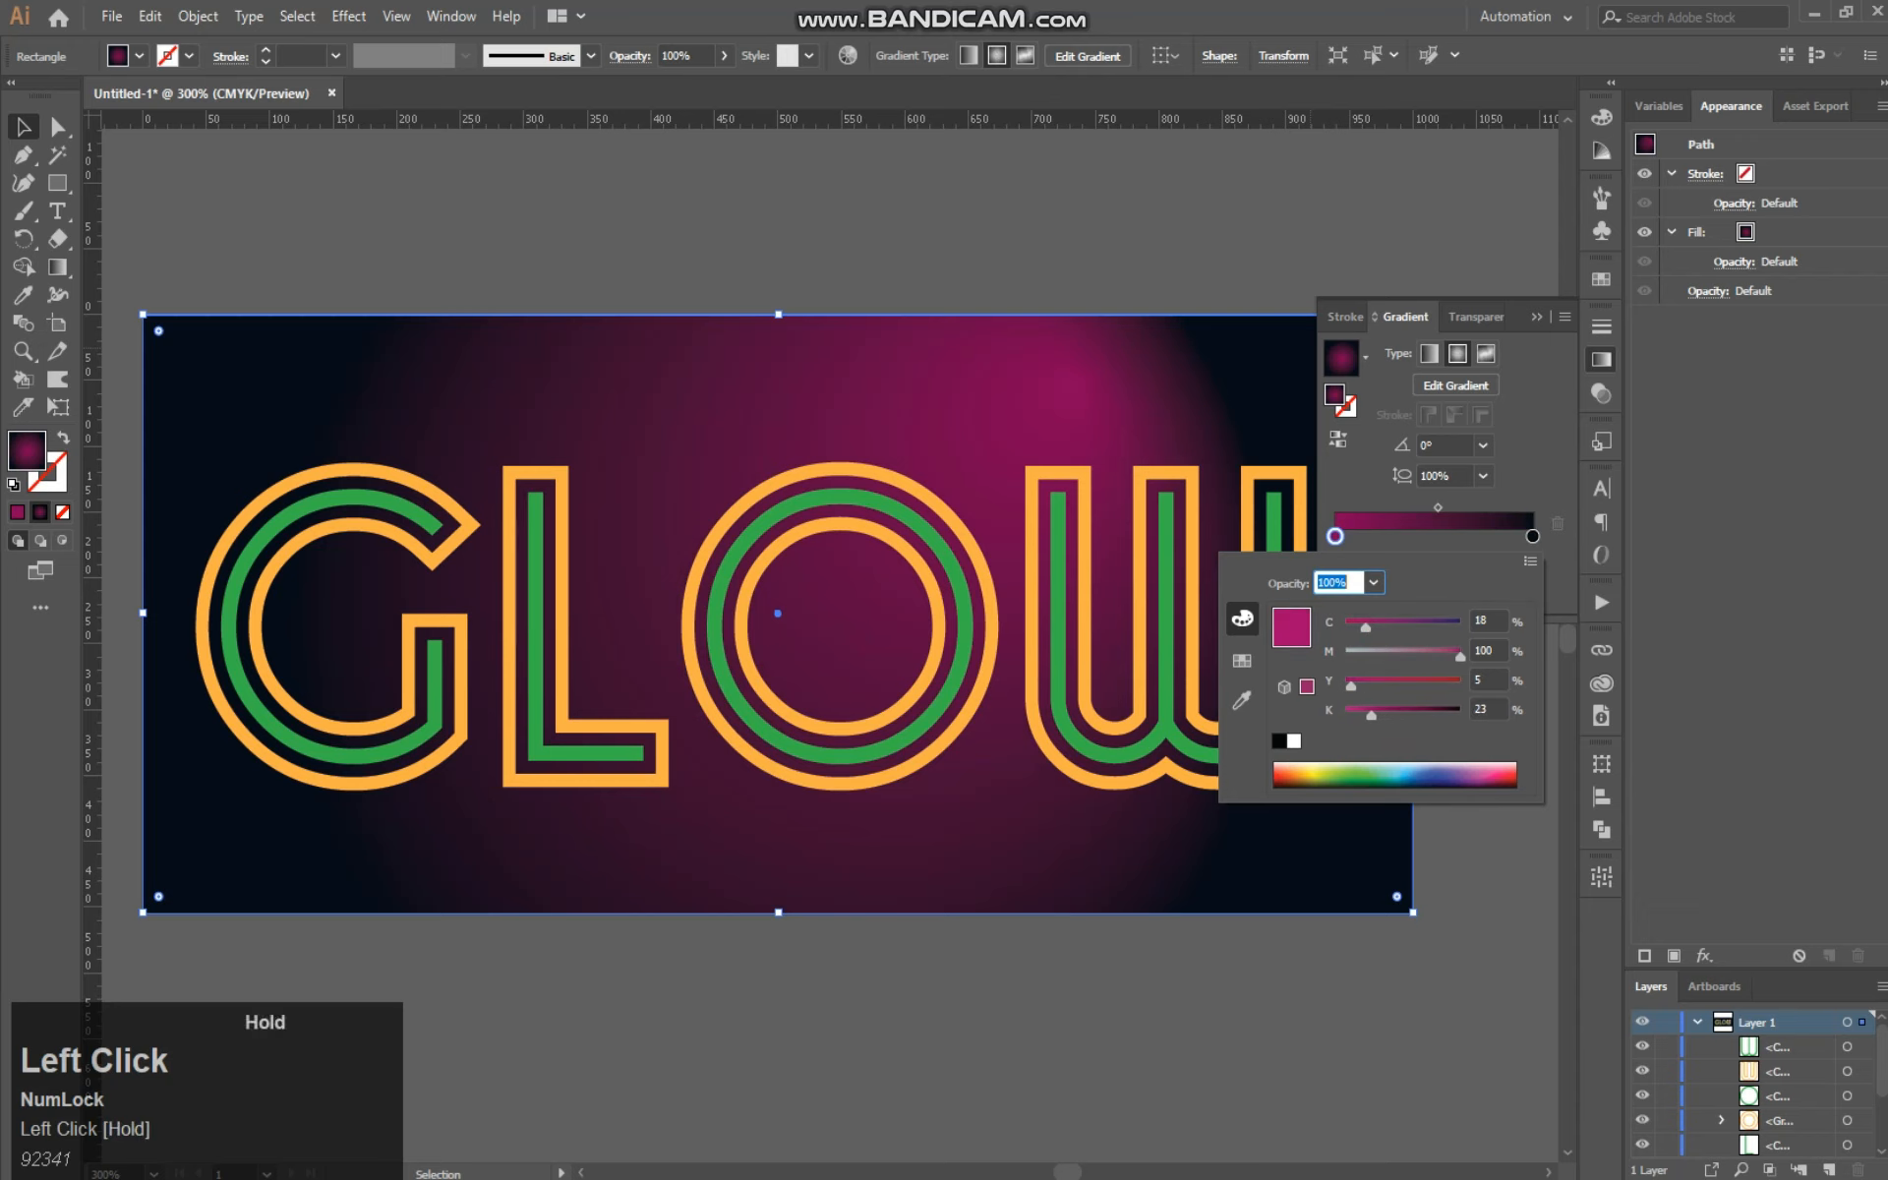
pyautogui.moveTo(1366, 626); pyautogui.dragTo(1401, 626)
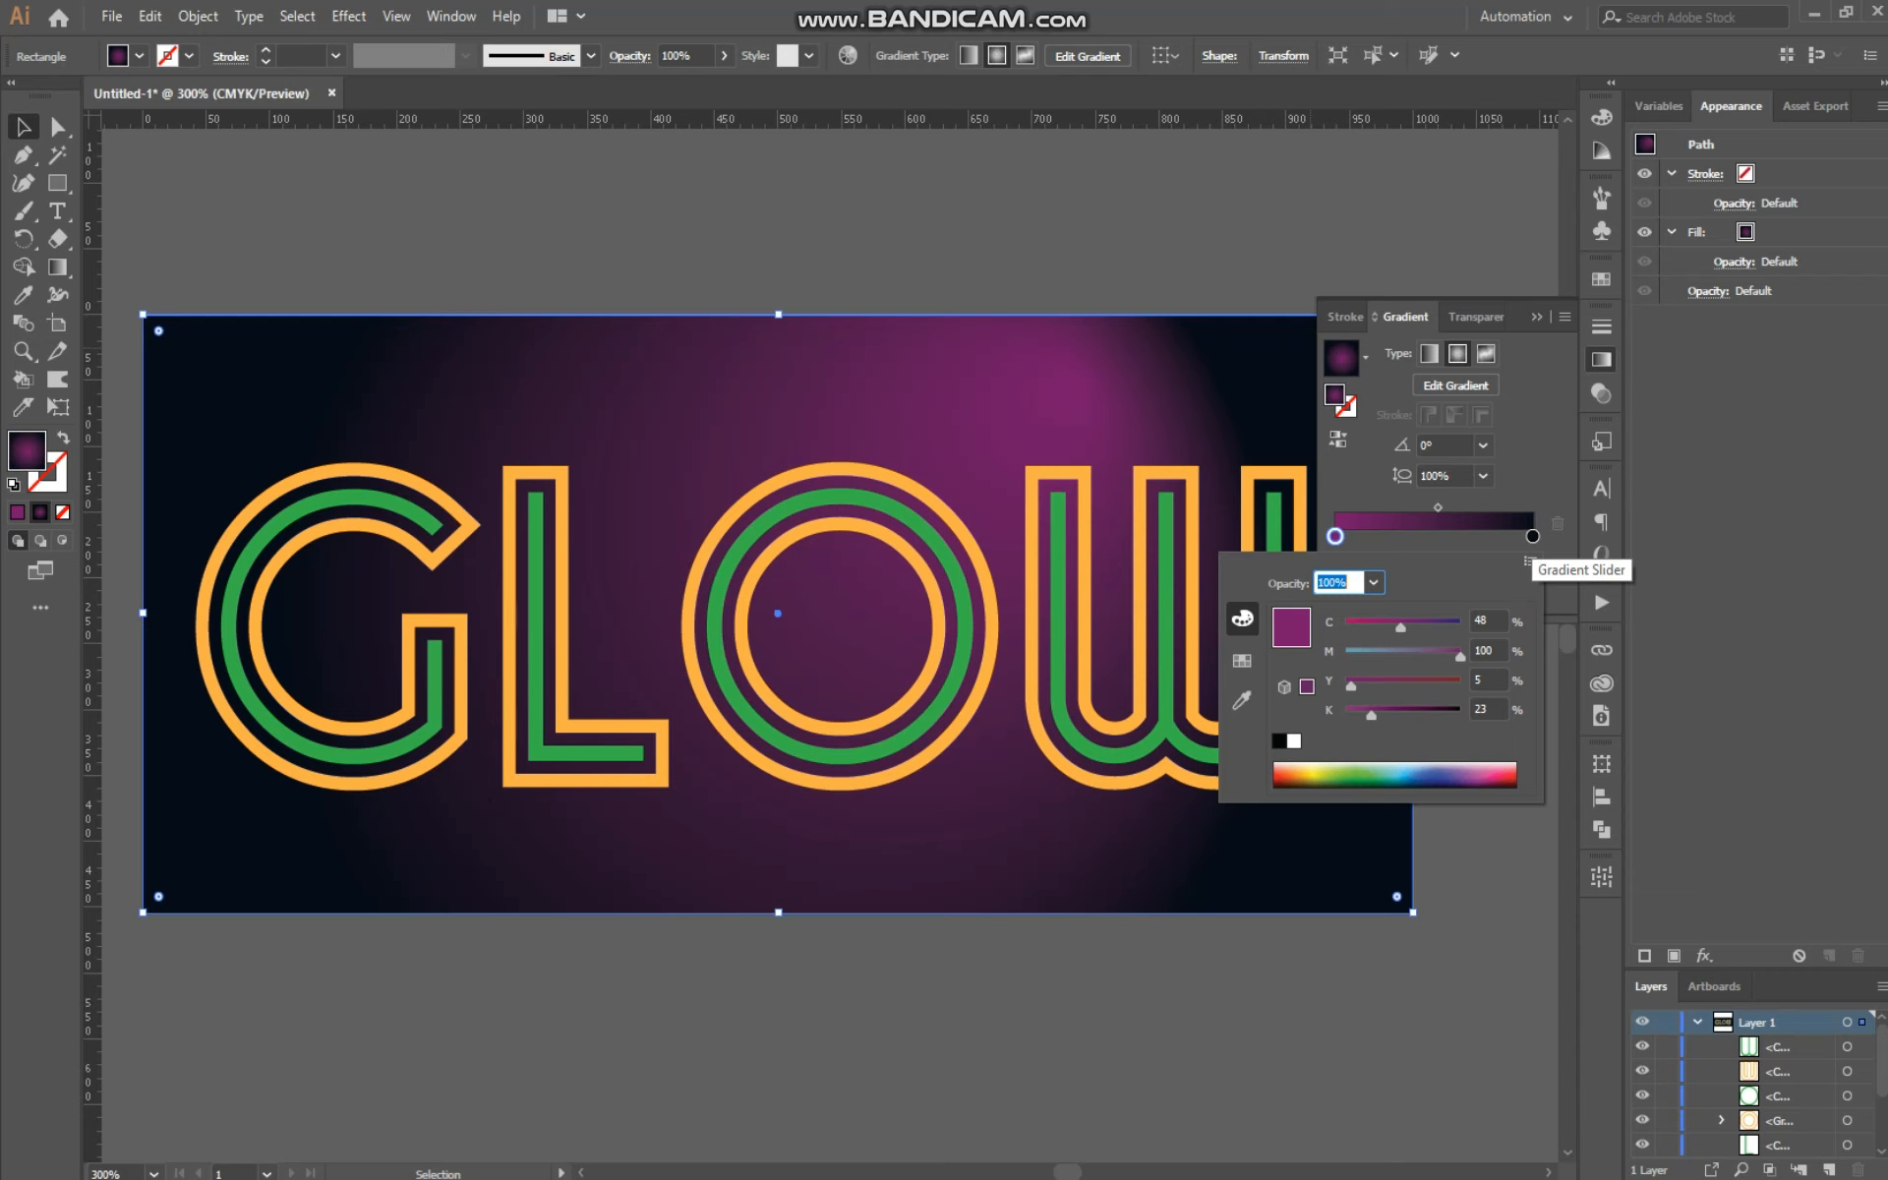
pyautogui.click(1529, 560)
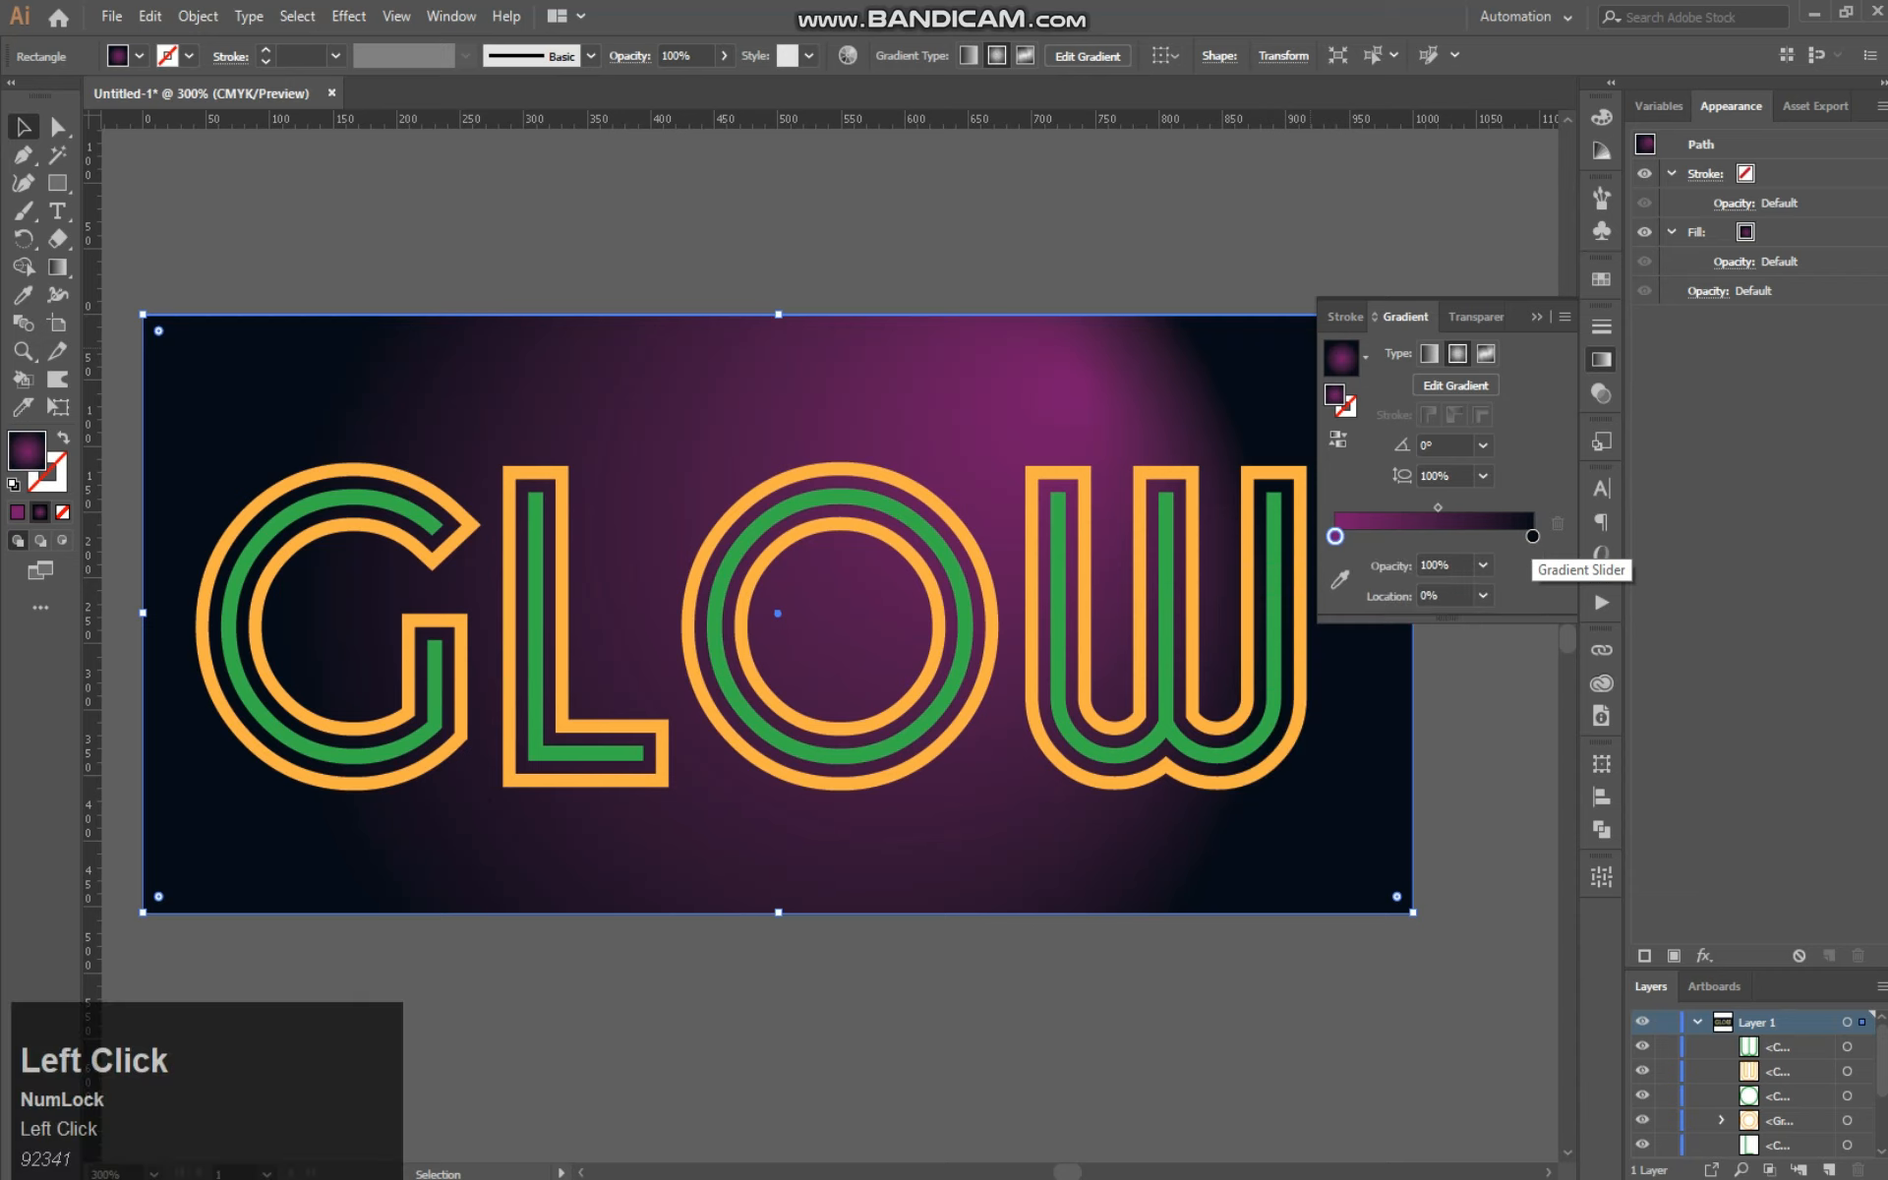
# Step: Enter C 48, M 100, Y 5 and K 23 for the gradient's outer stop, and adjust it to a darker purple
pyautogui.click(1456, 622)
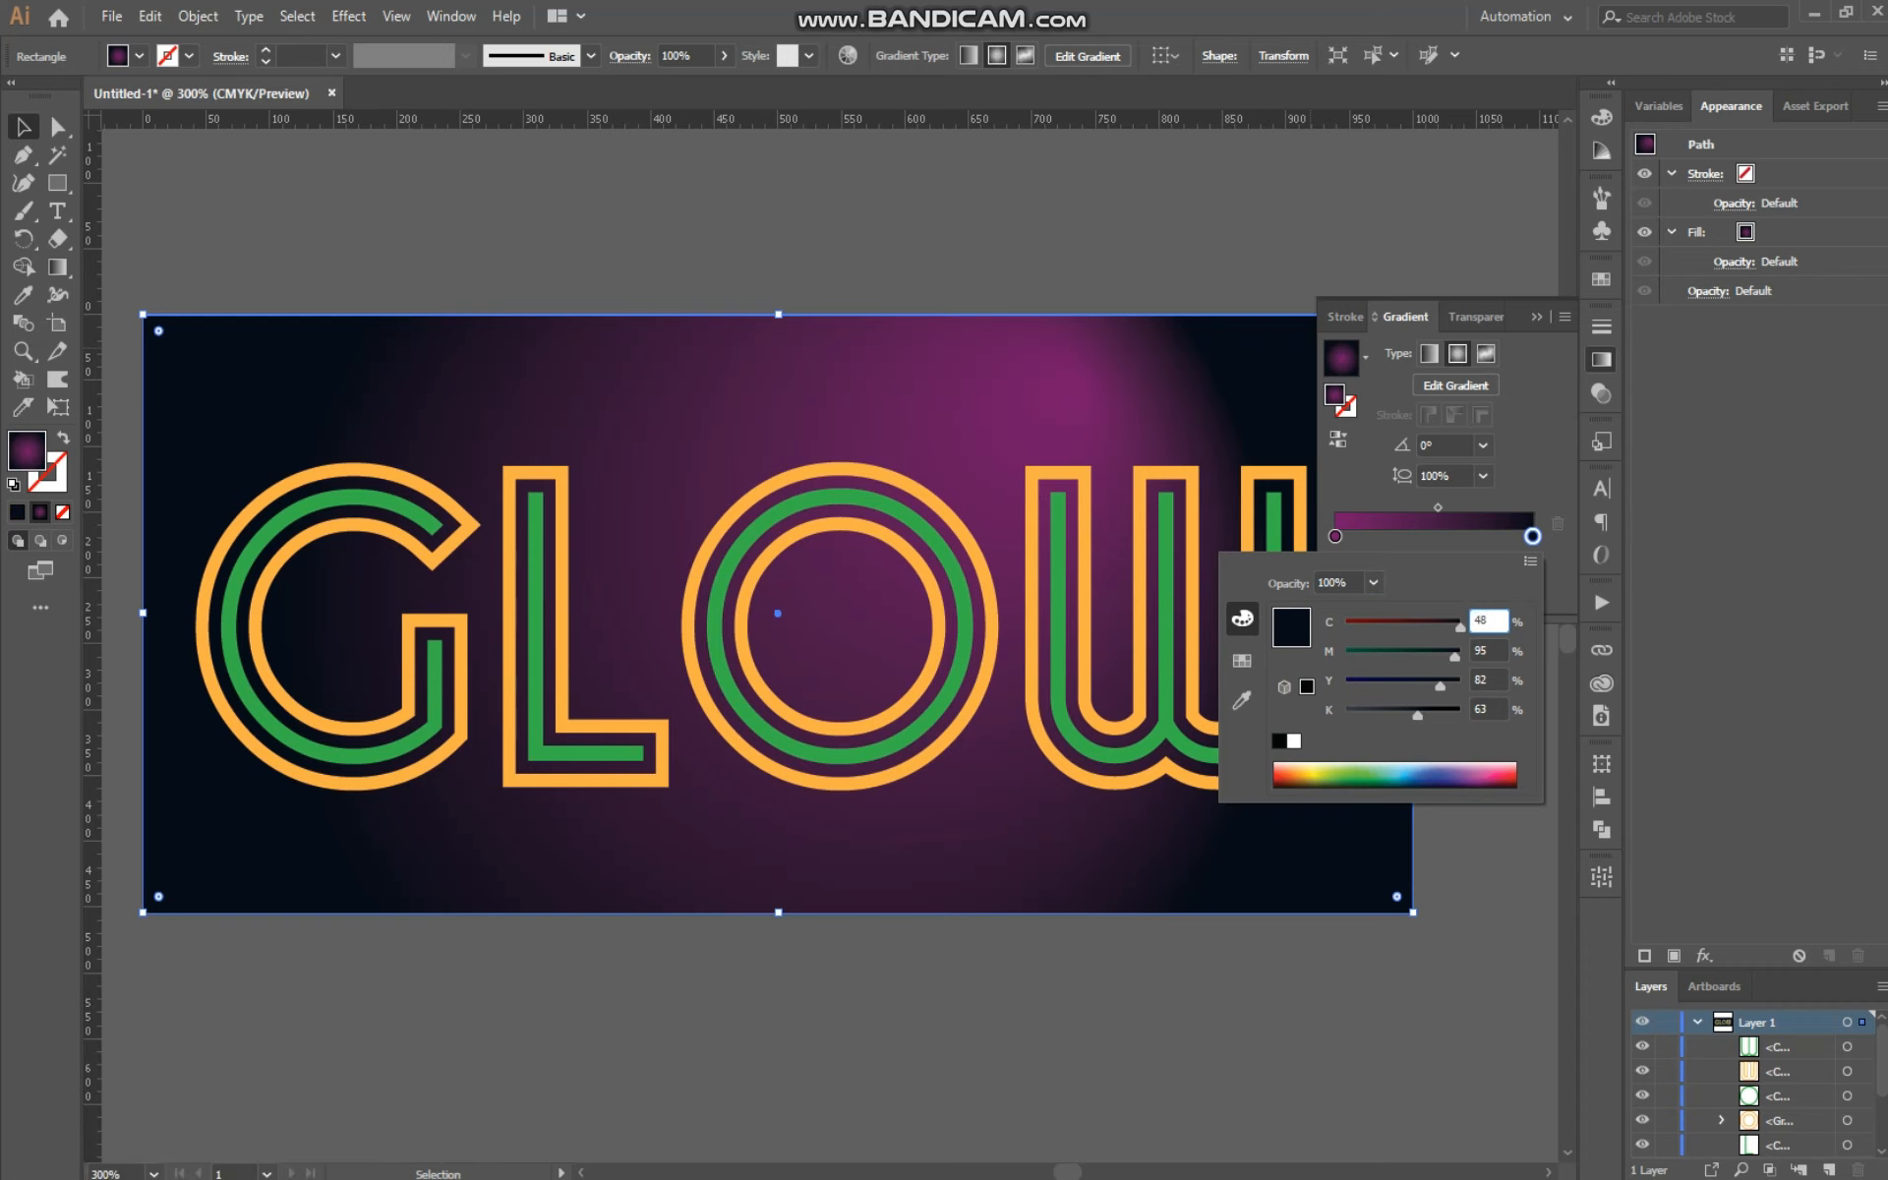
pyautogui.press('Tab')
pyautogui.write('10')
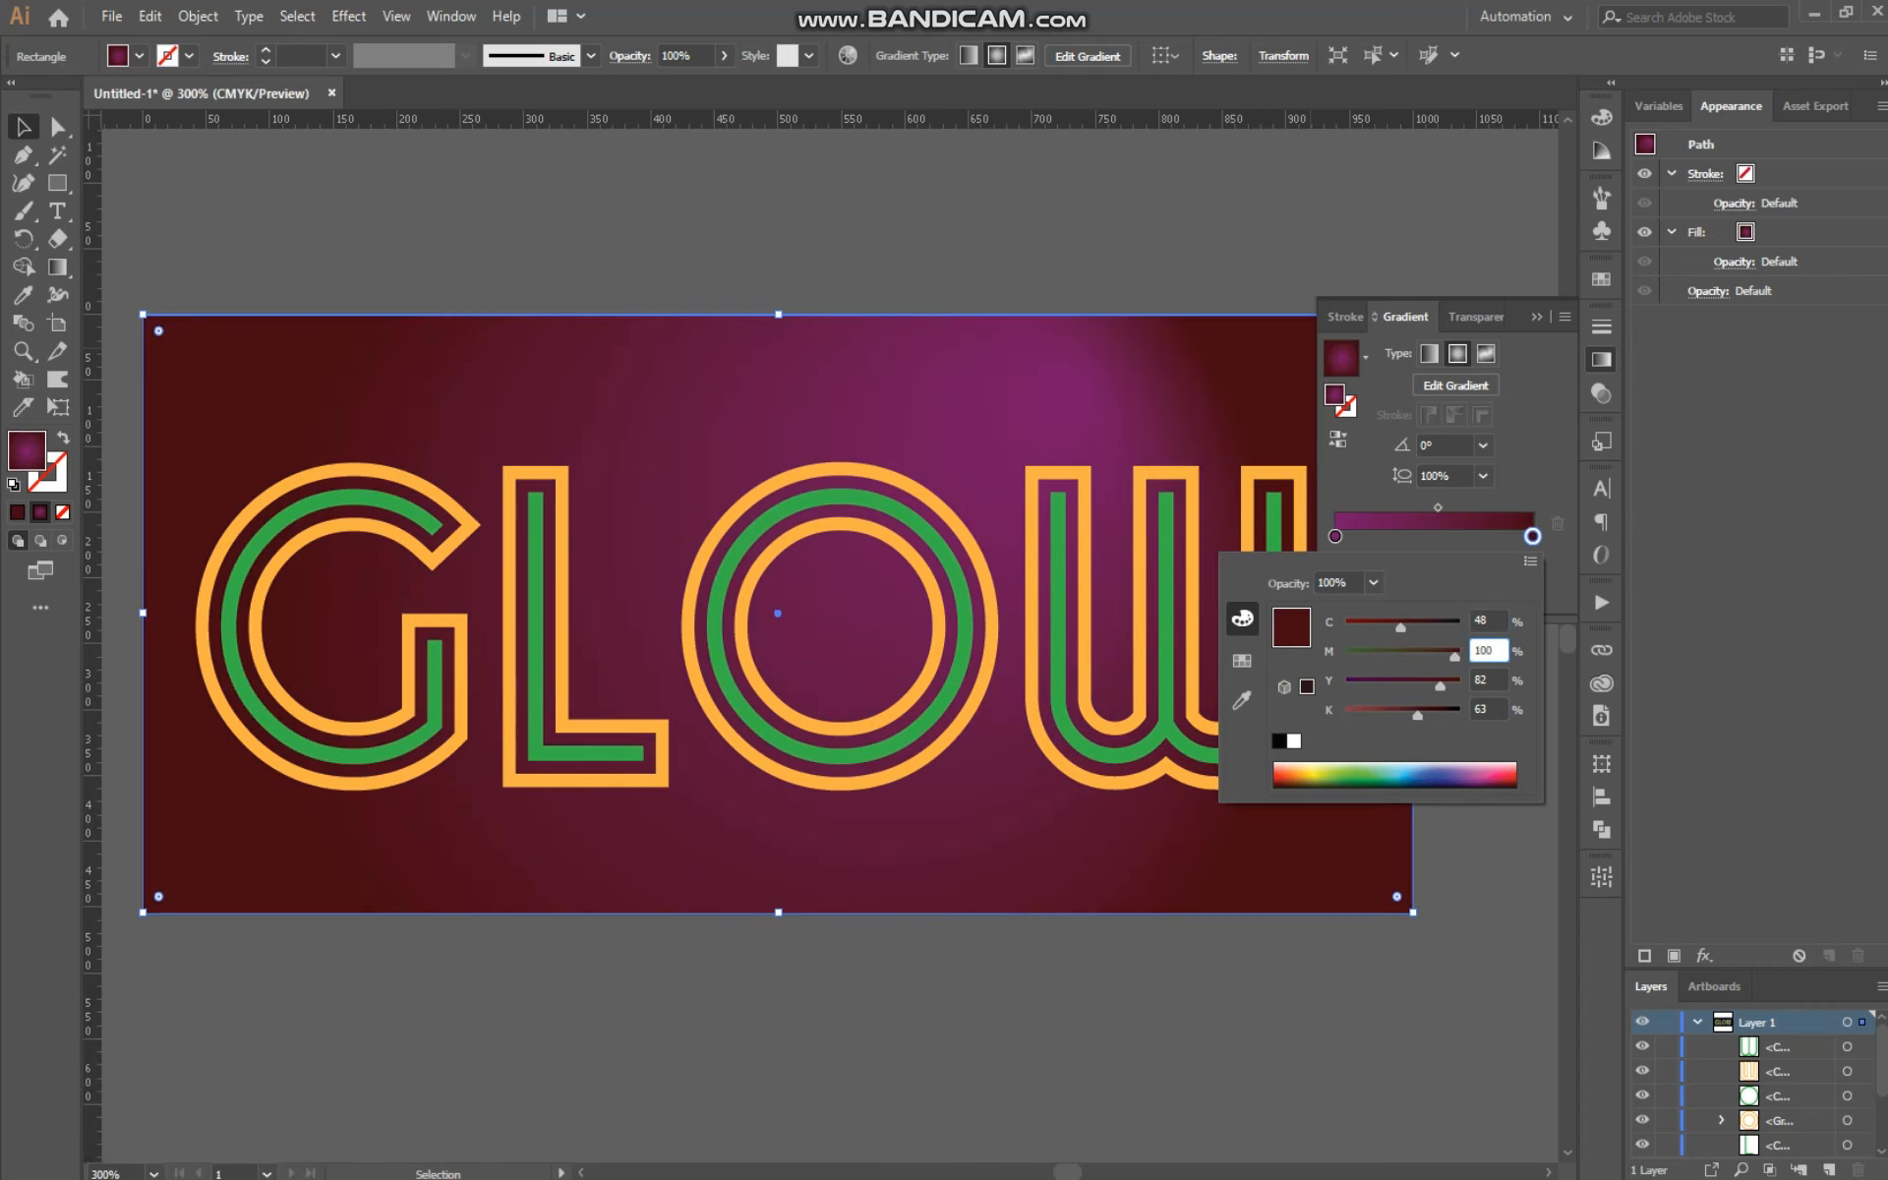
pyautogui.moveTo(1492, 681)
pyautogui.mouseDown()
pyautogui.moveTo(1465, 676)
pyautogui.moveTo(1465, 703)
pyautogui.mouseUp()
pyautogui.write('5')
pyautogui.write('23')
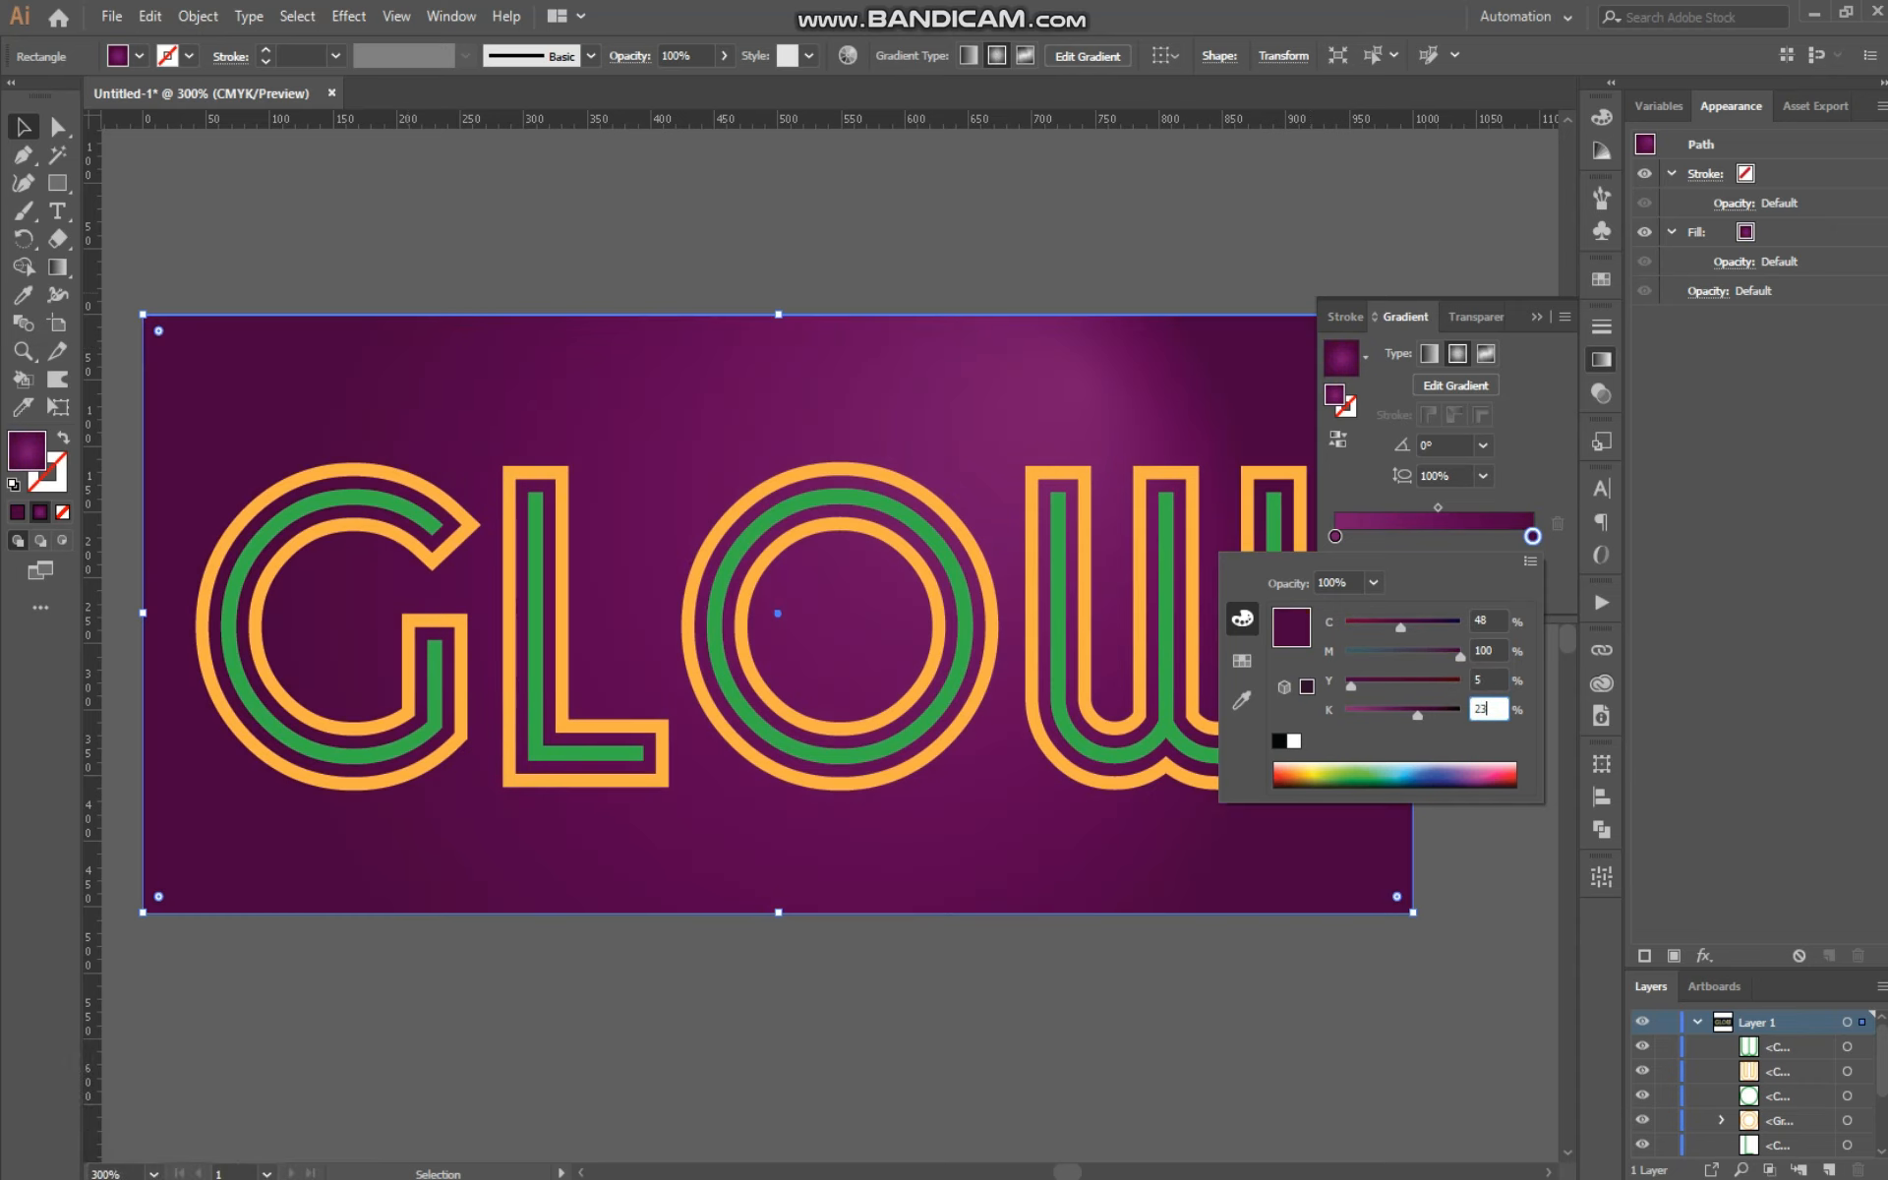
pyautogui.moveTo(1401, 628); pyautogui.dragTo(1413, 626)
pyautogui.click(1510, 456)
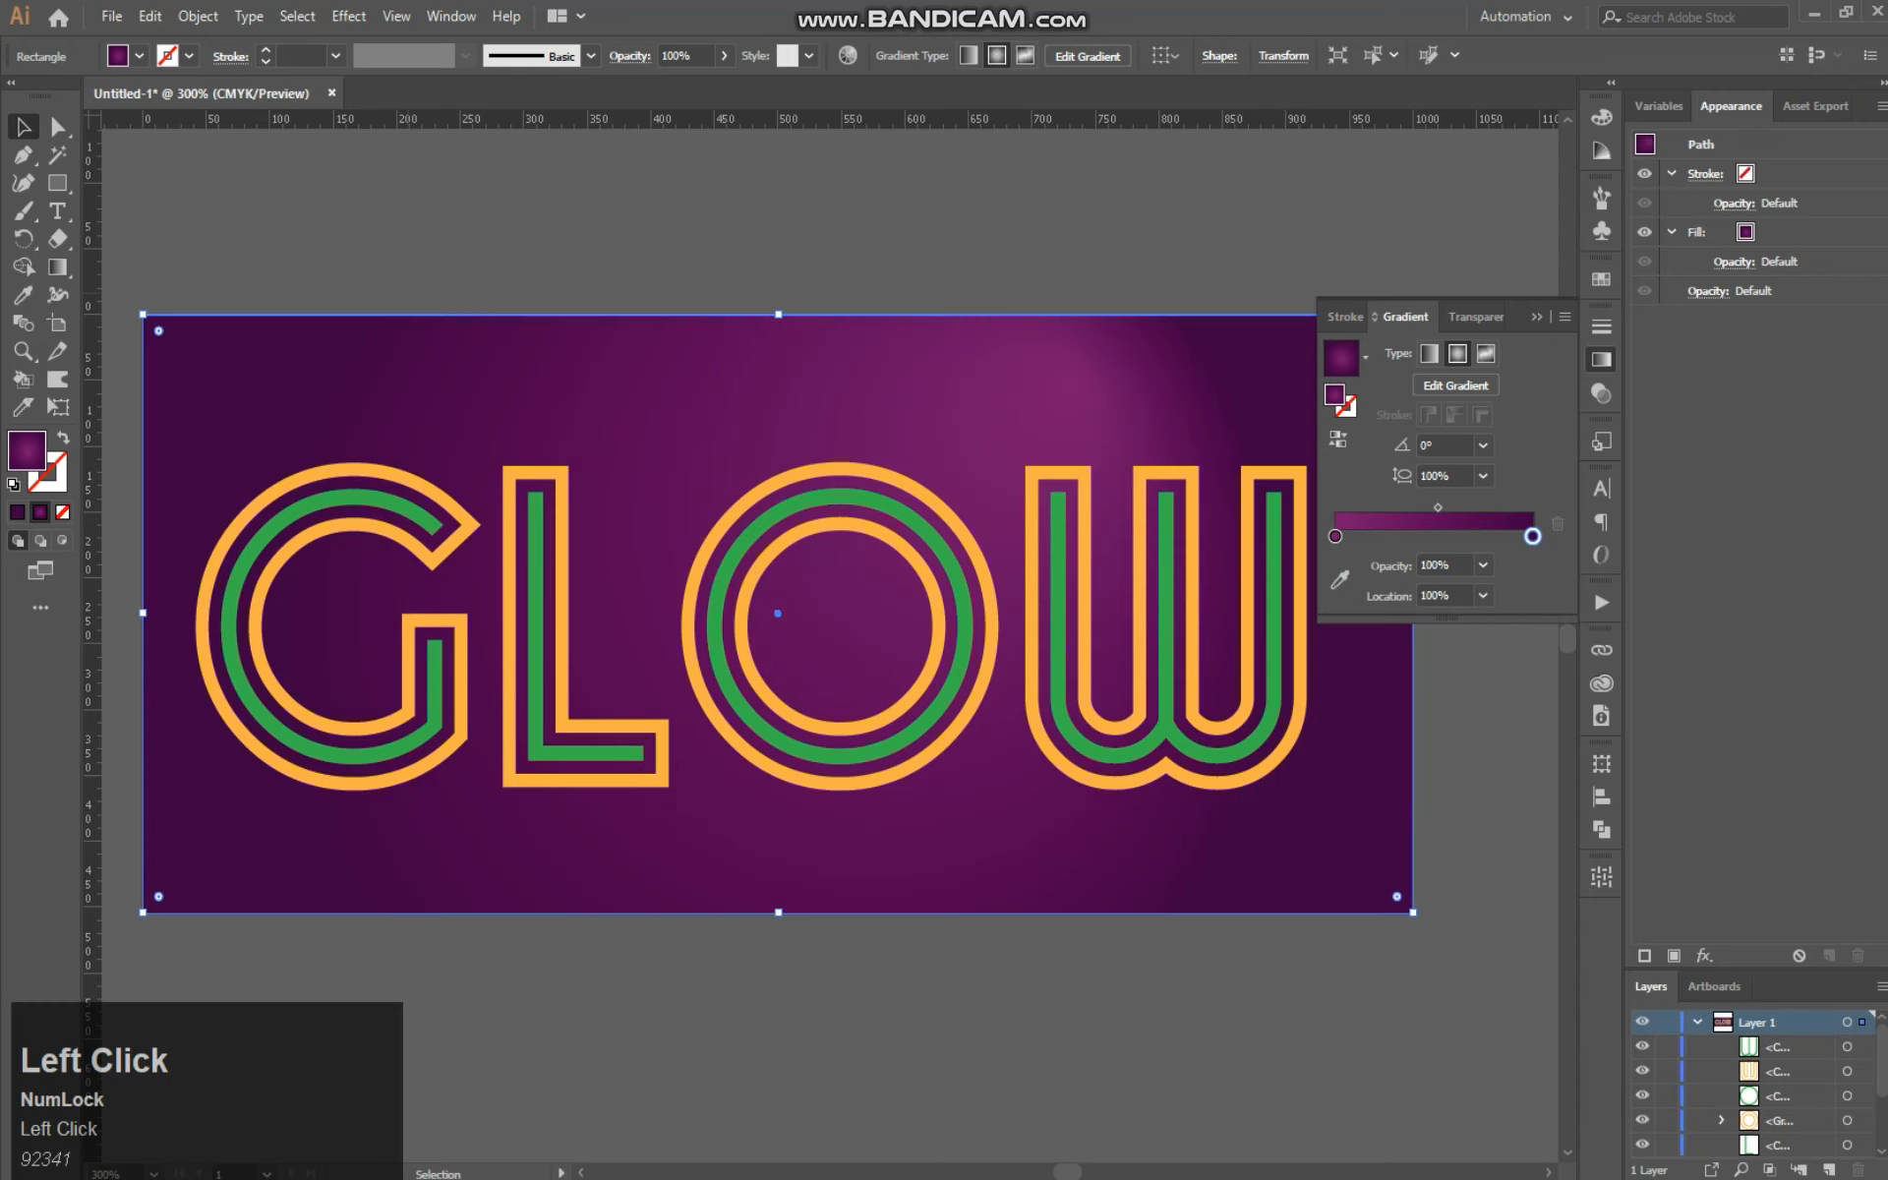
# Step: Add a middle colour stop to the background gradient at a location of 36.59% and adjust the gradient midpoints
pyautogui.click(1438, 507)
pyautogui.moveTo(1438, 508); pyautogui.dragTo(1468, 508)
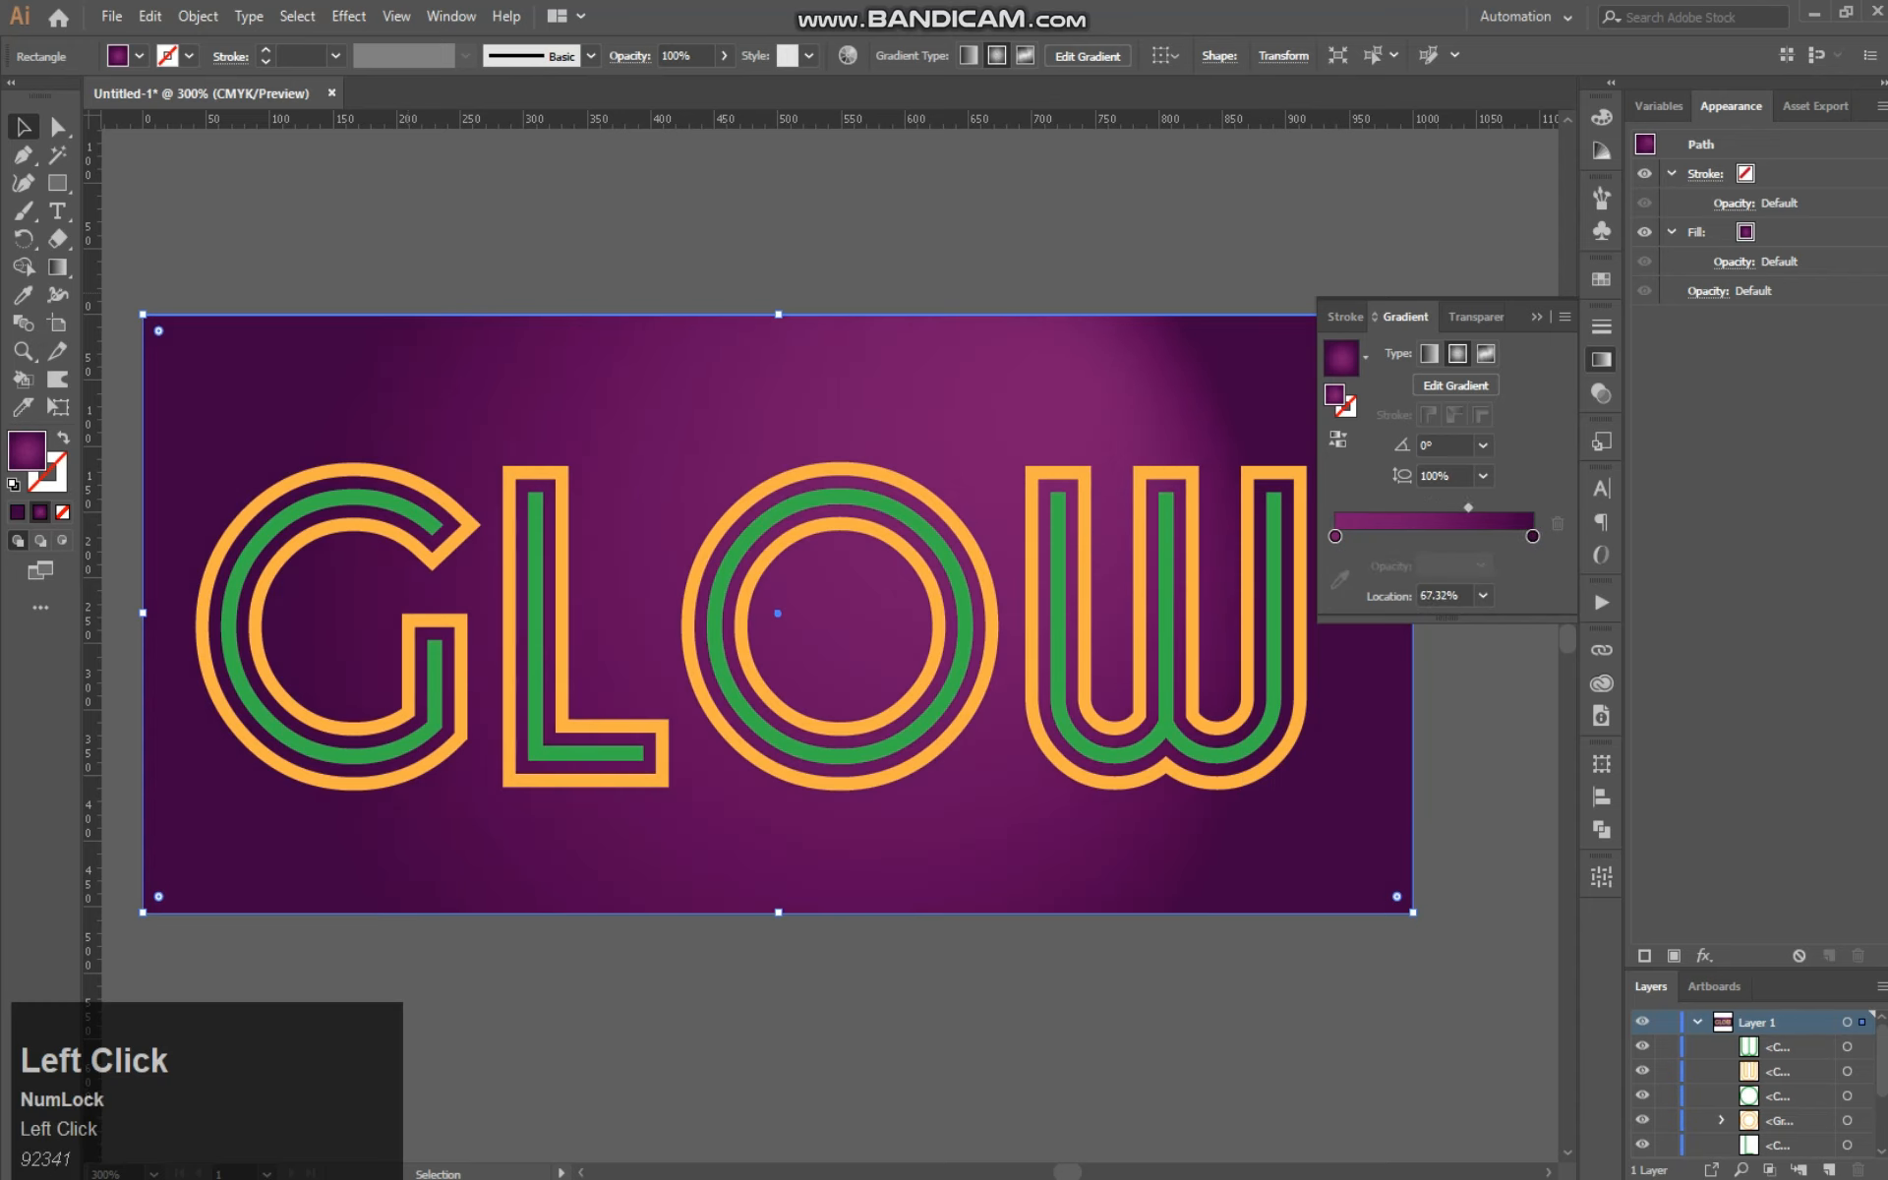
pyautogui.click(1397, 536)
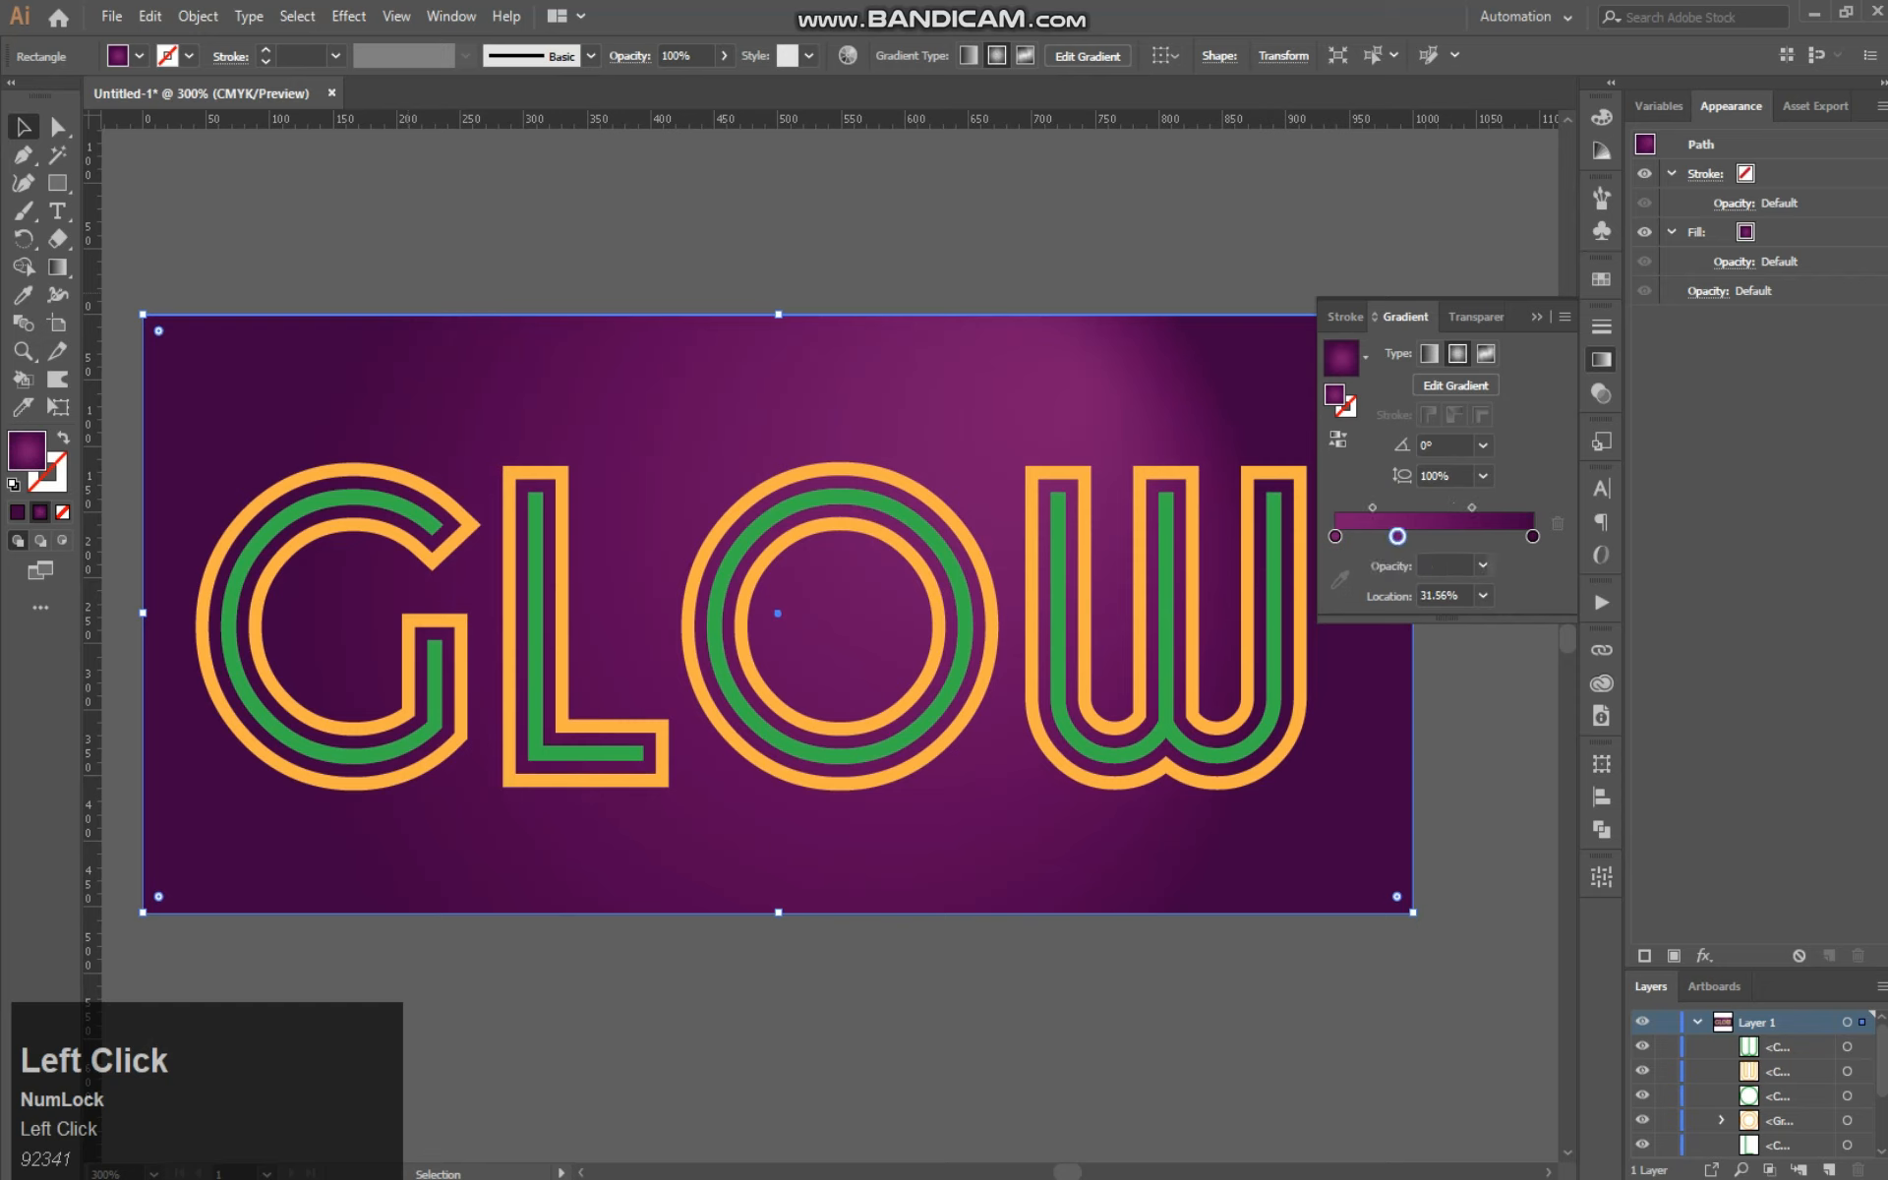
pyautogui.moveTo(1397, 536)
pyautogui.mouseDown()
pyautogui.moveTo(1478, 507)
pyautogui.moveTo(1381, 508)
pyautogui.moveTo(1444, 507)
pyautogui.mouseUp()
pyautogui.click(1469, 507)
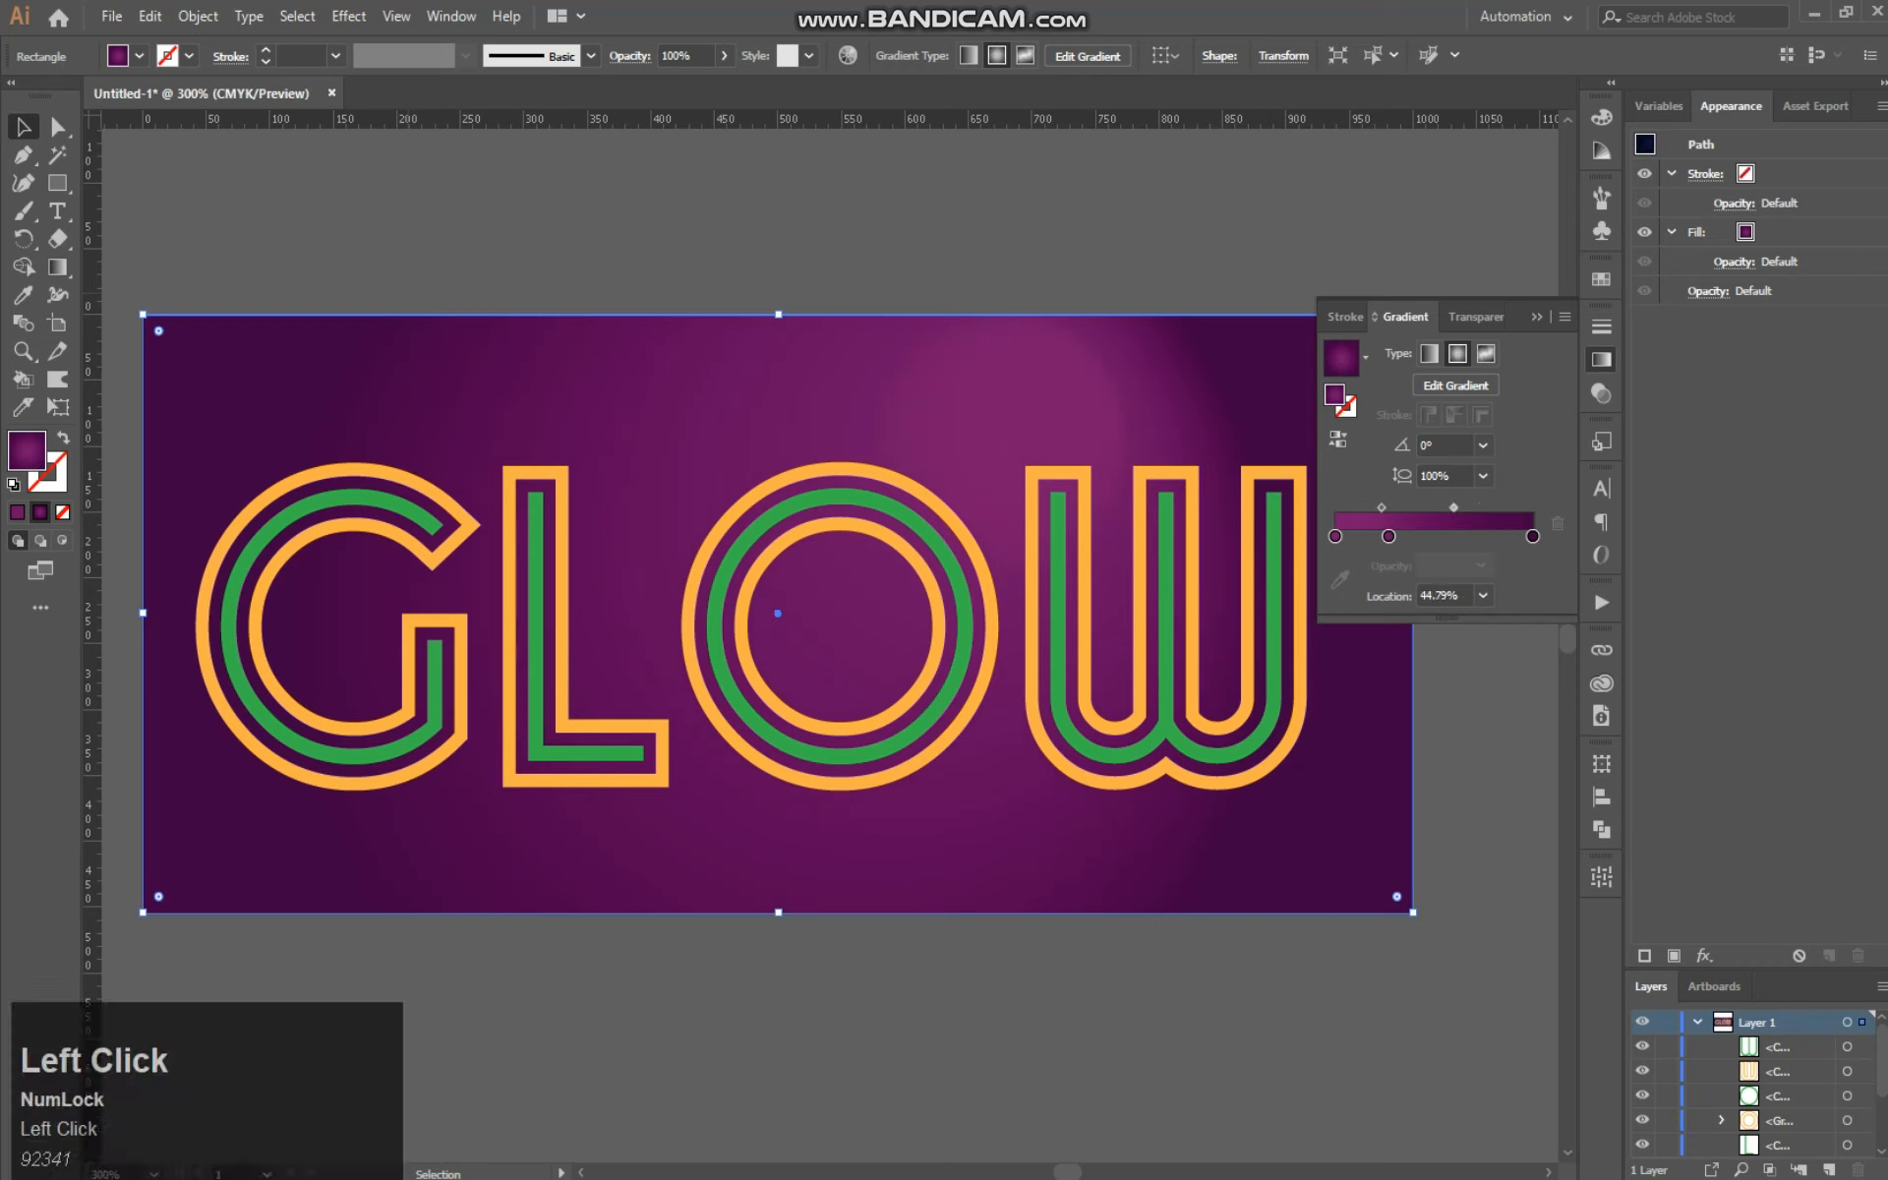
pyautogui.moveTo(1454, 507); pyautogui.dragTo(1490, 508)
pyautogui.moveTo(1389, 536); pyautogui.dragTo(1407, 536)
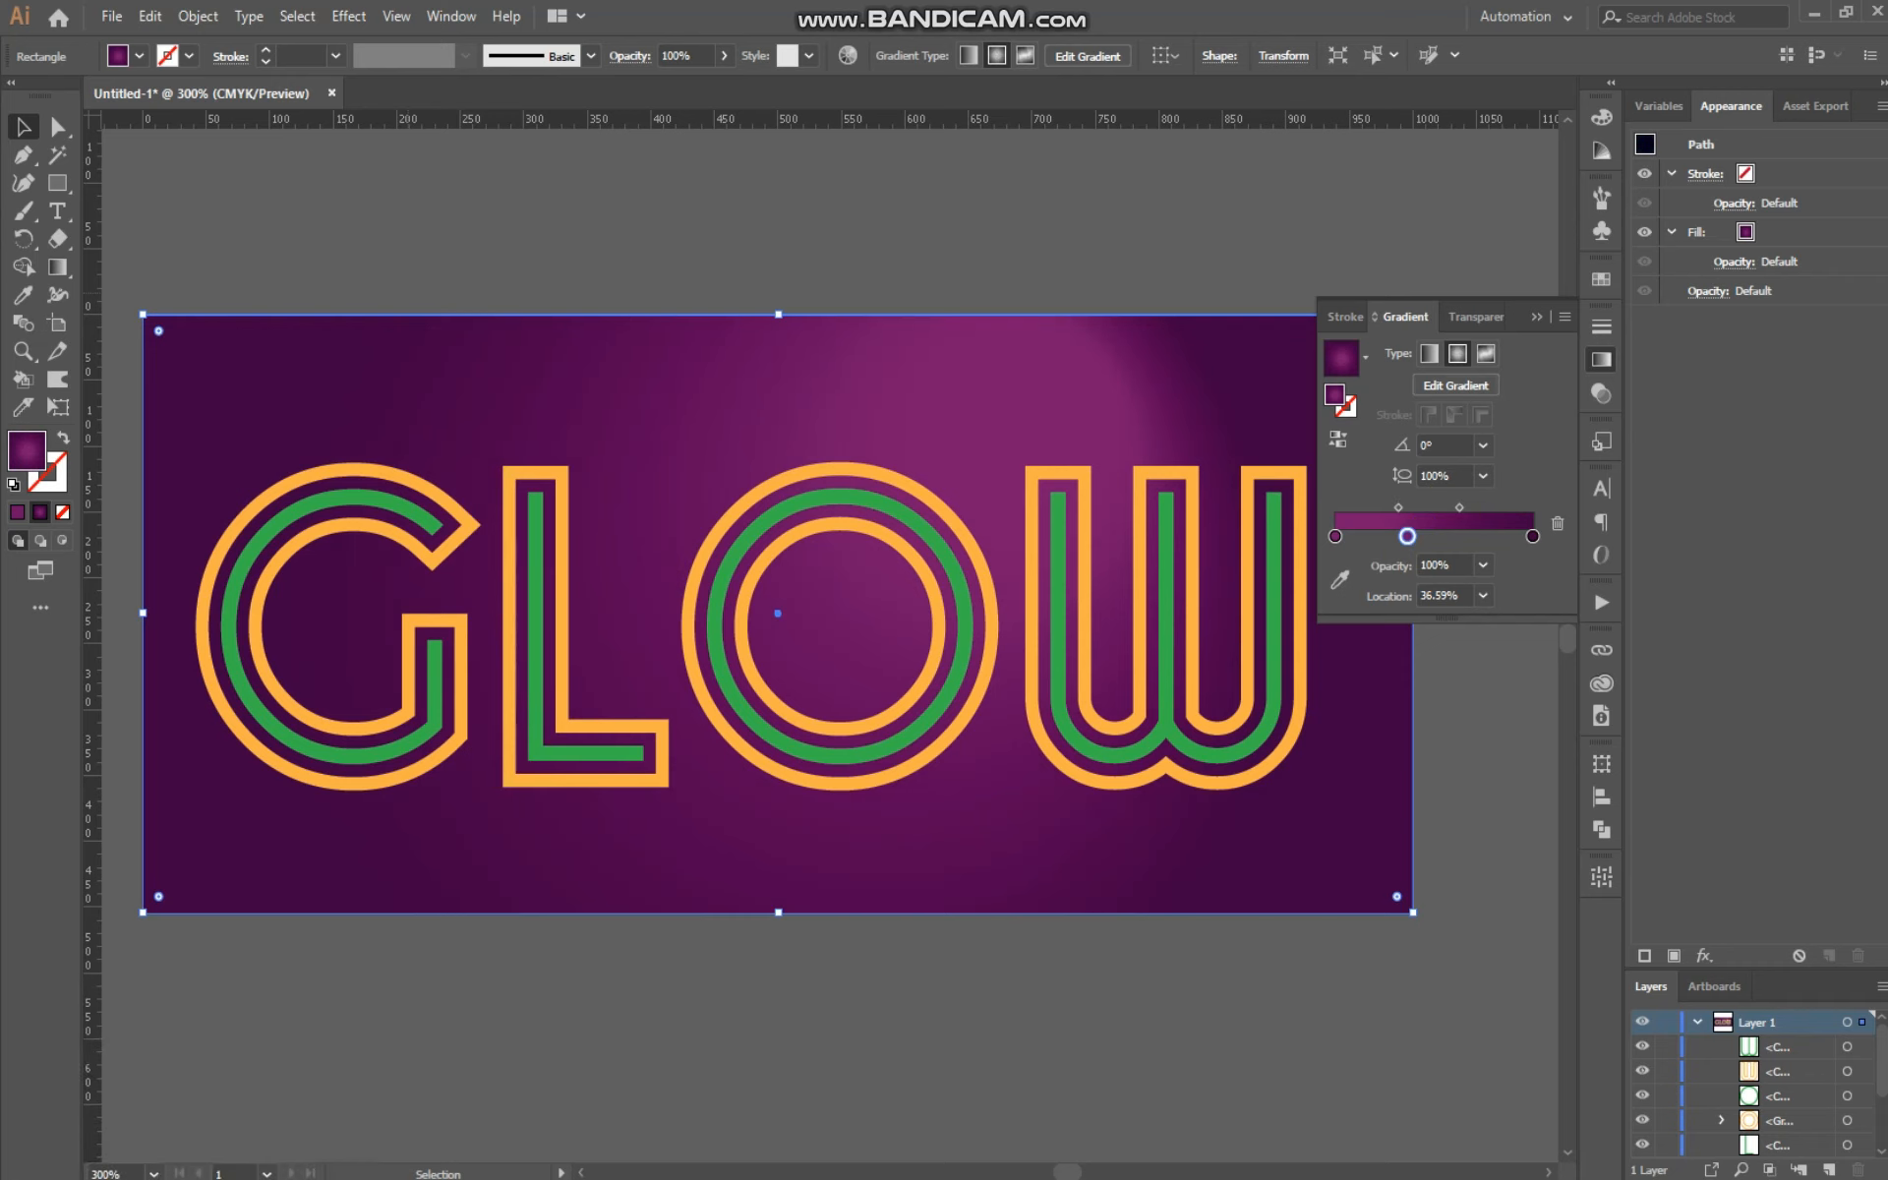
# Step: Set the opacity of the background gradient's middle stop to 60%
pyautogui.click(1481, 564)
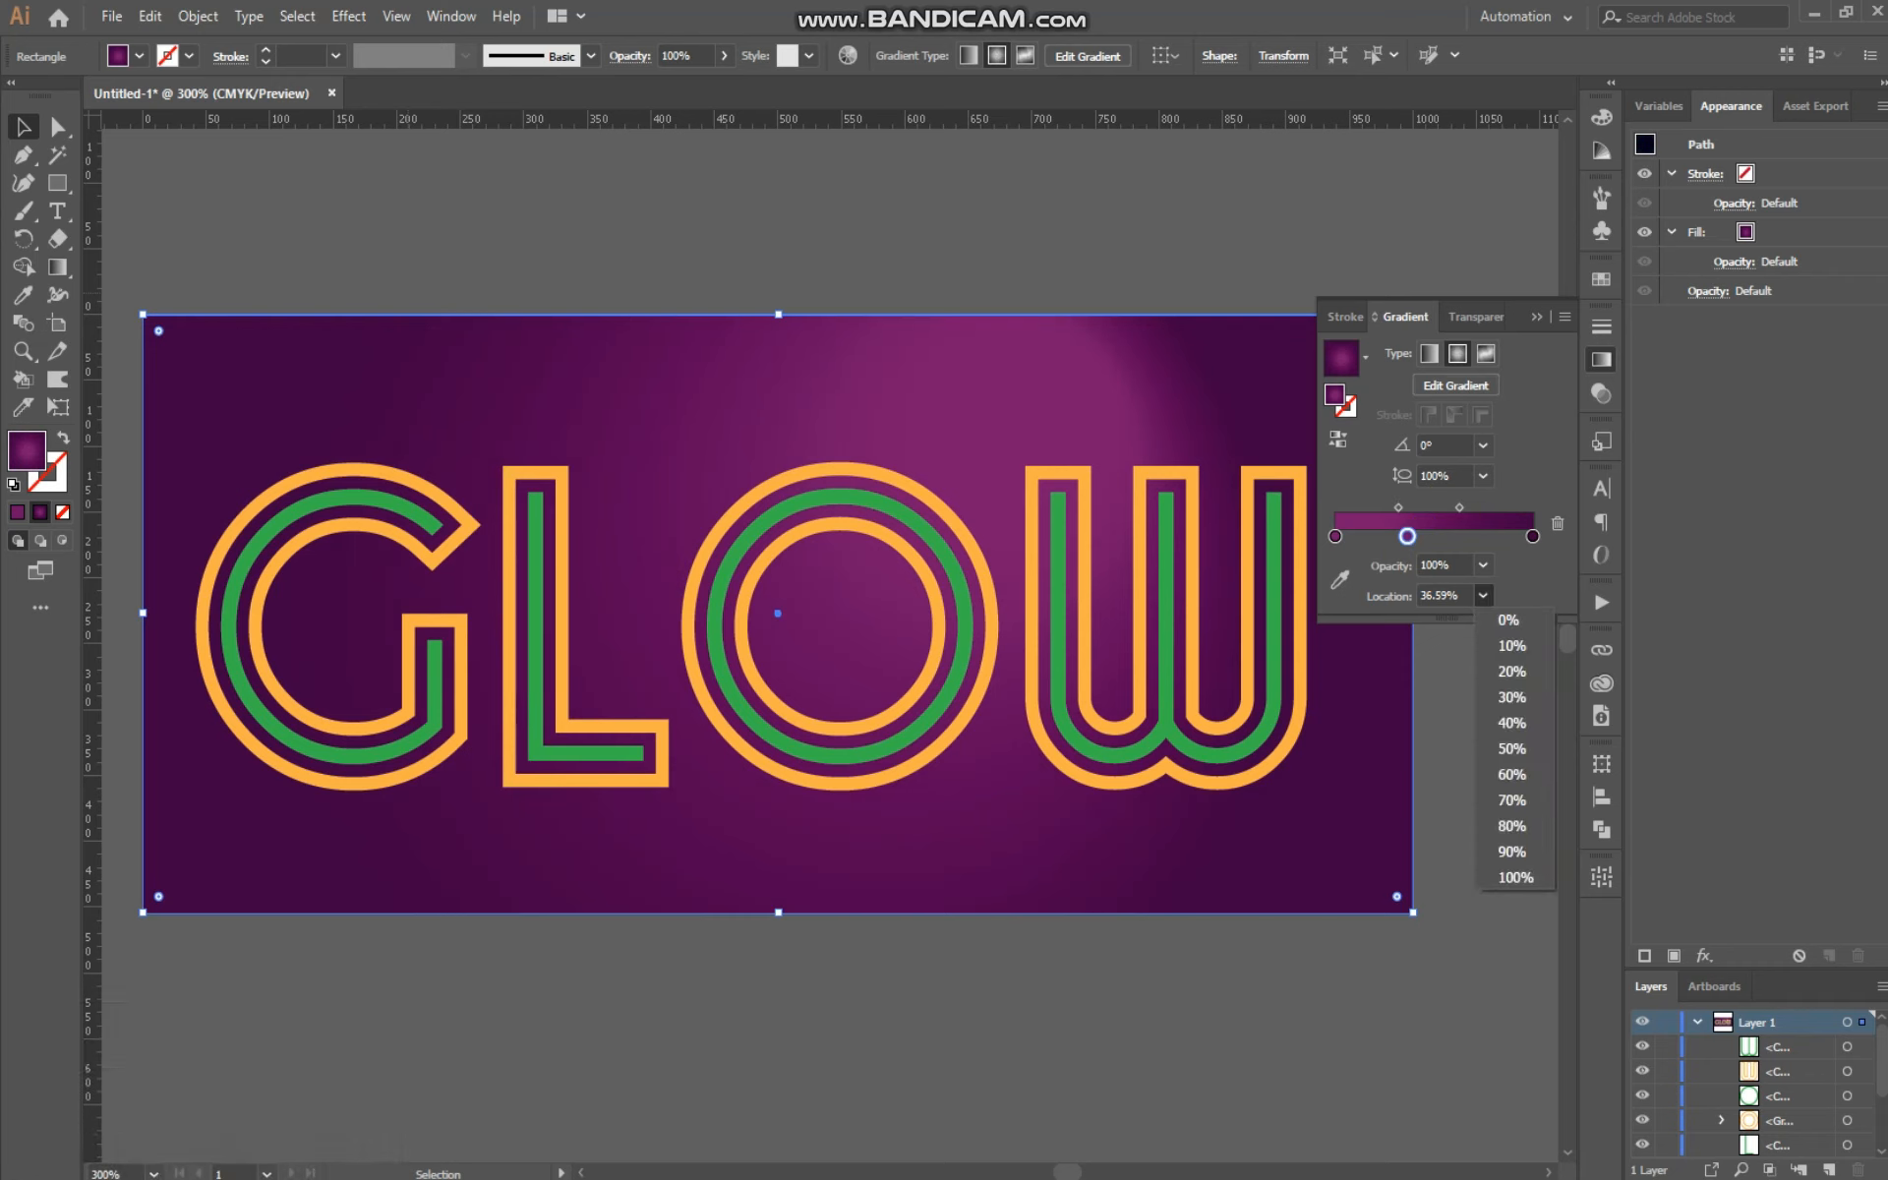
pyautogui.click(1477, 563)
pyautogui.click(1479, 563)
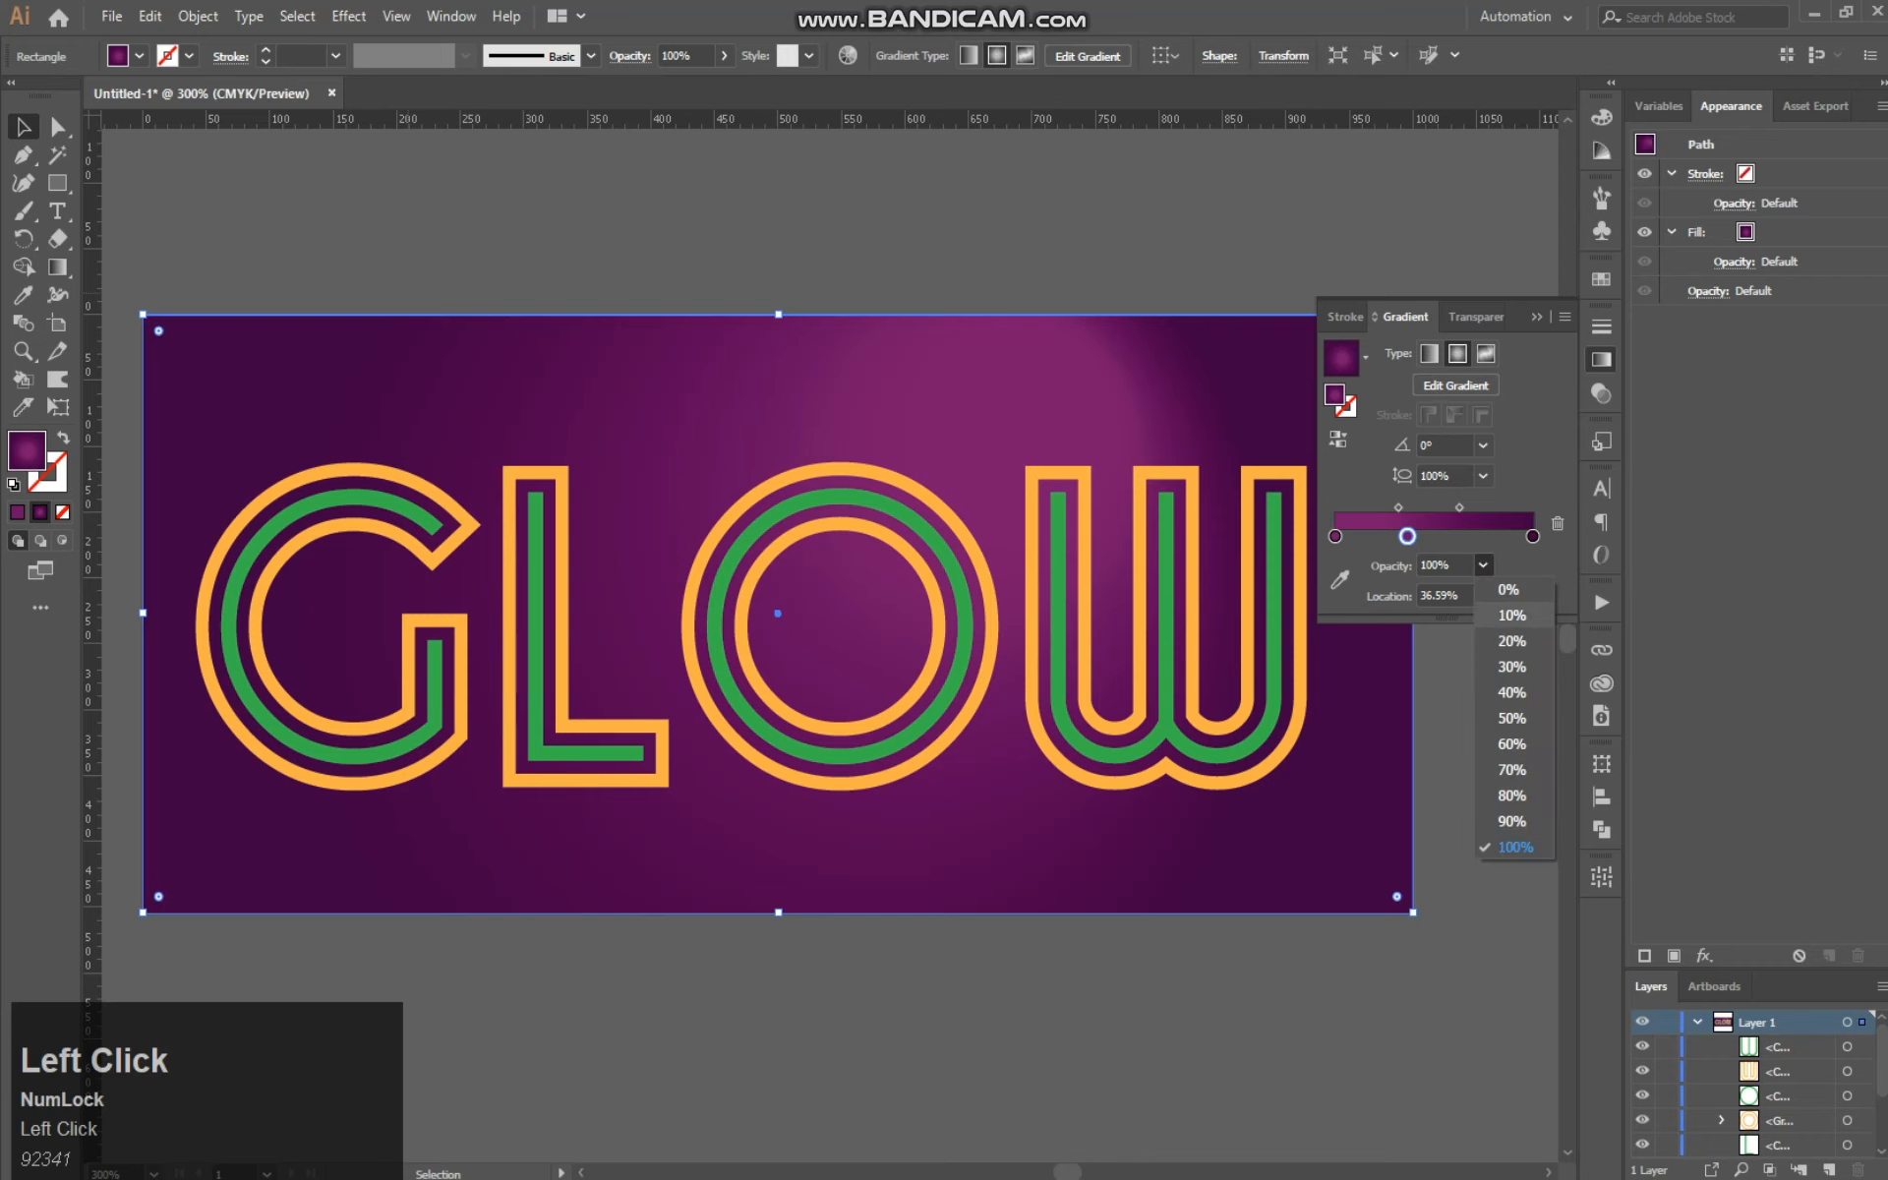
pyautogui.click(1512, 744)
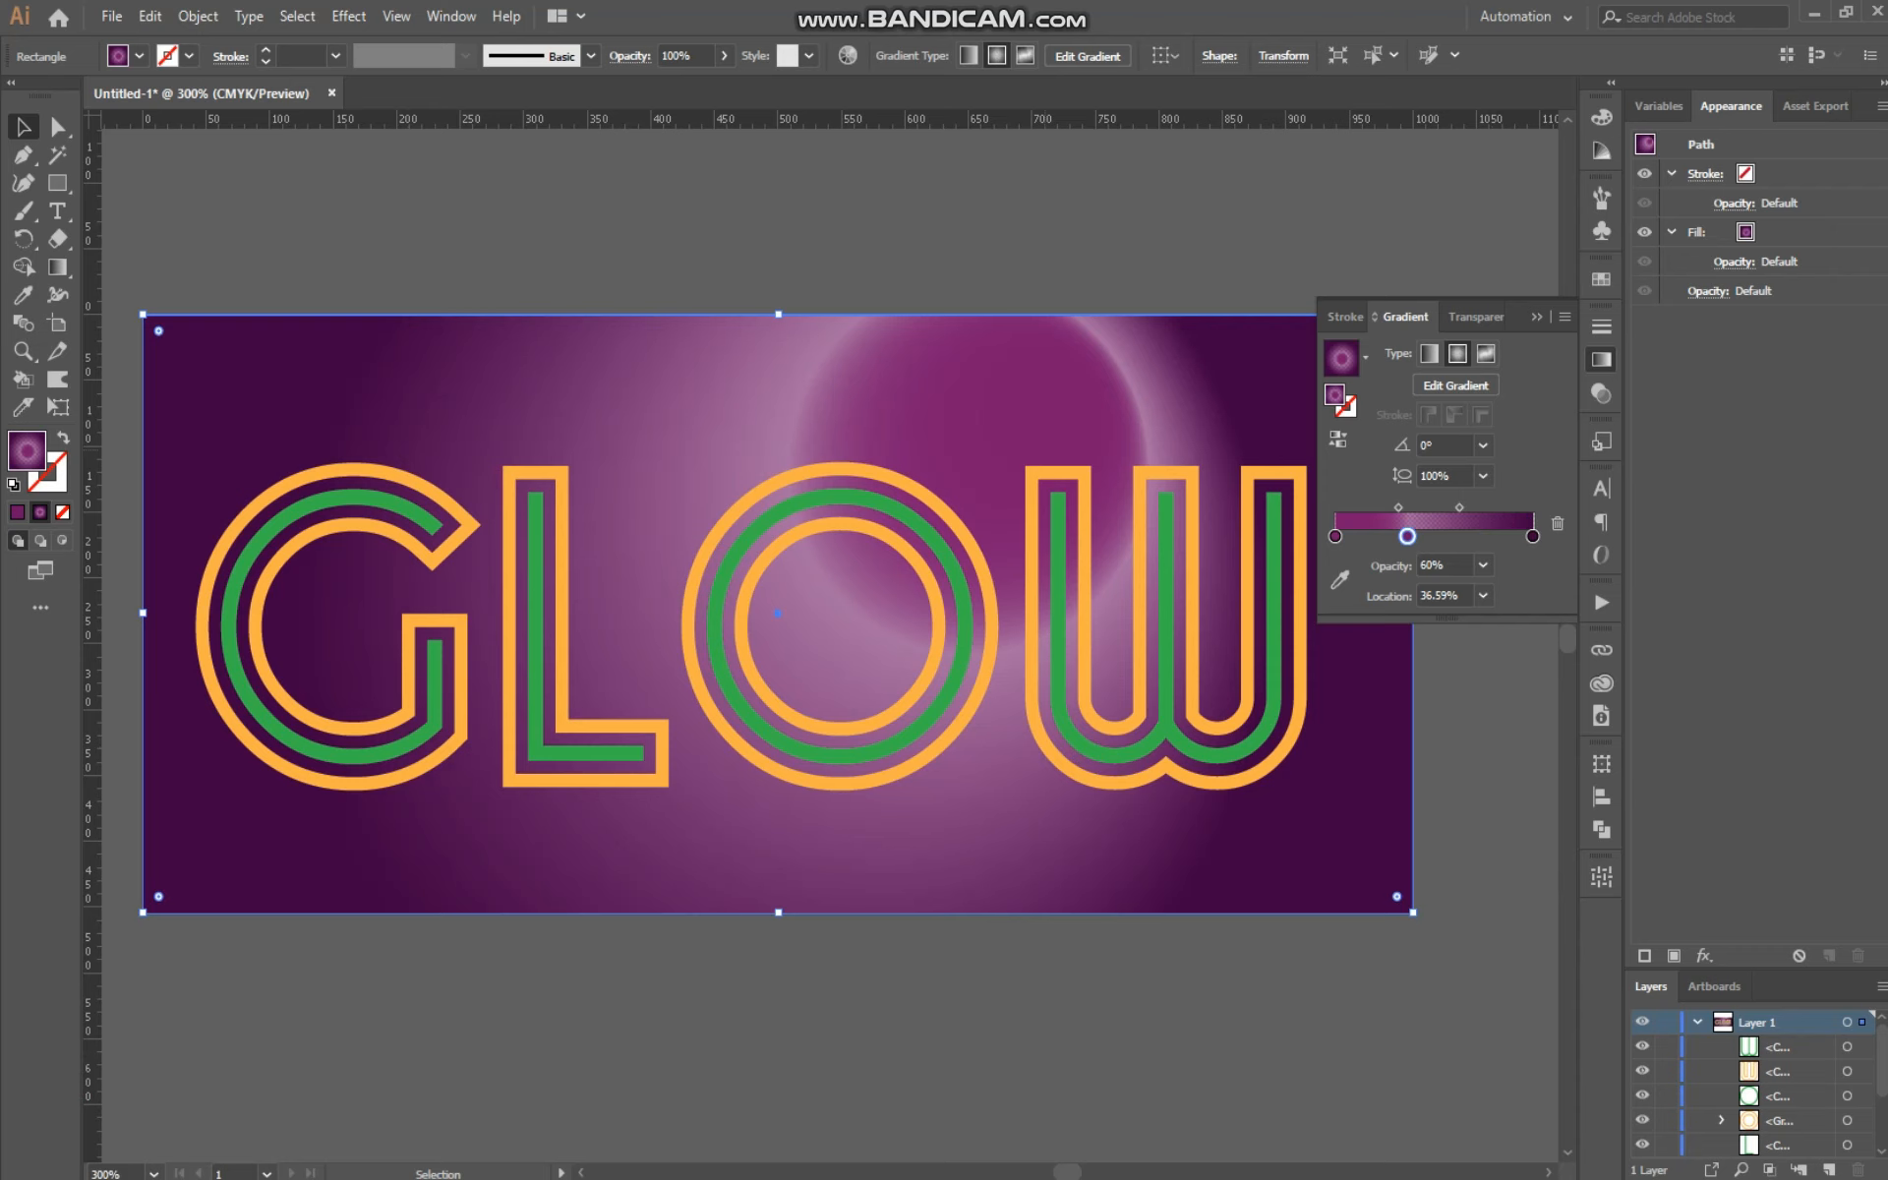
# Step: Try the 60% opacity stop at locations 0% and 100%, and settle on 0%
pyautogui.click(1483, 594)
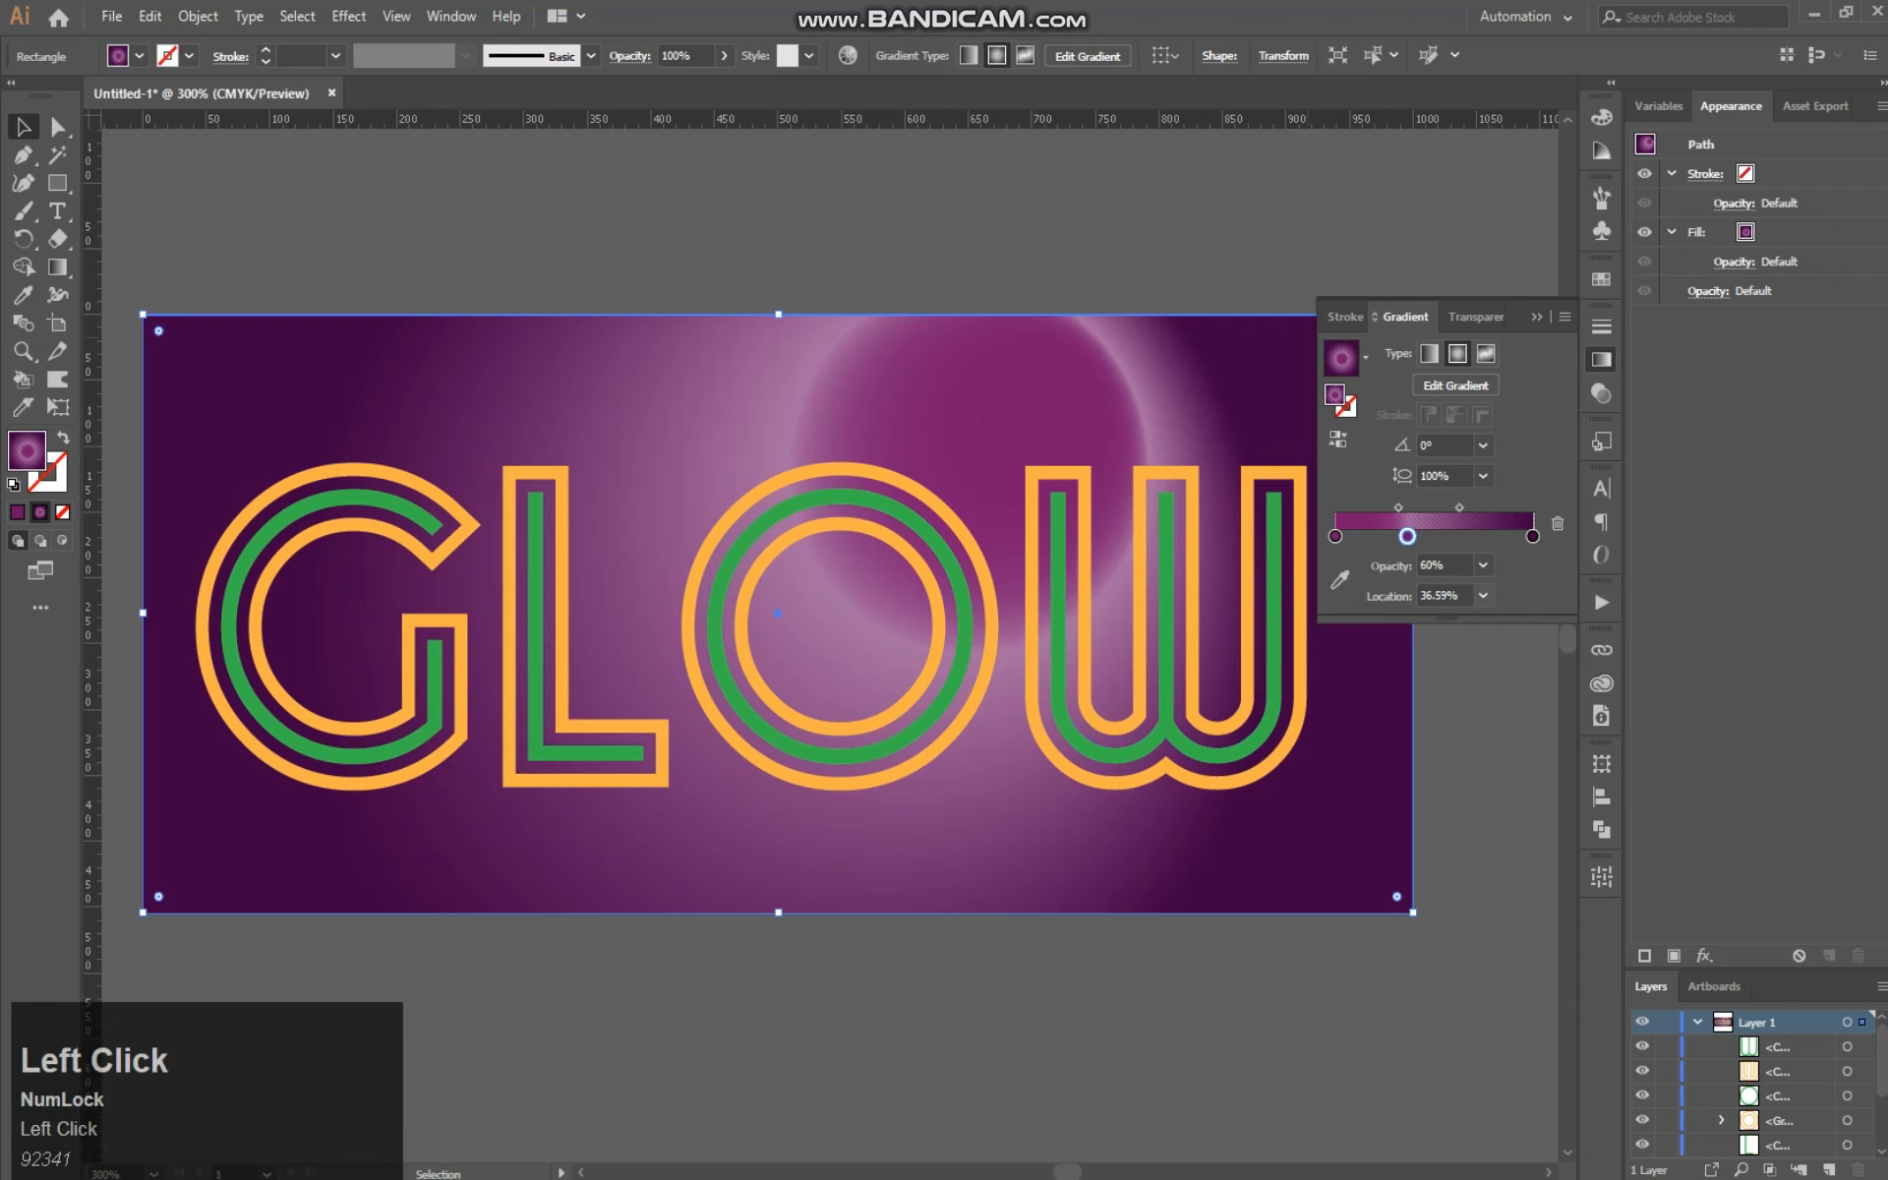
pyautogui.click(1495, 616)
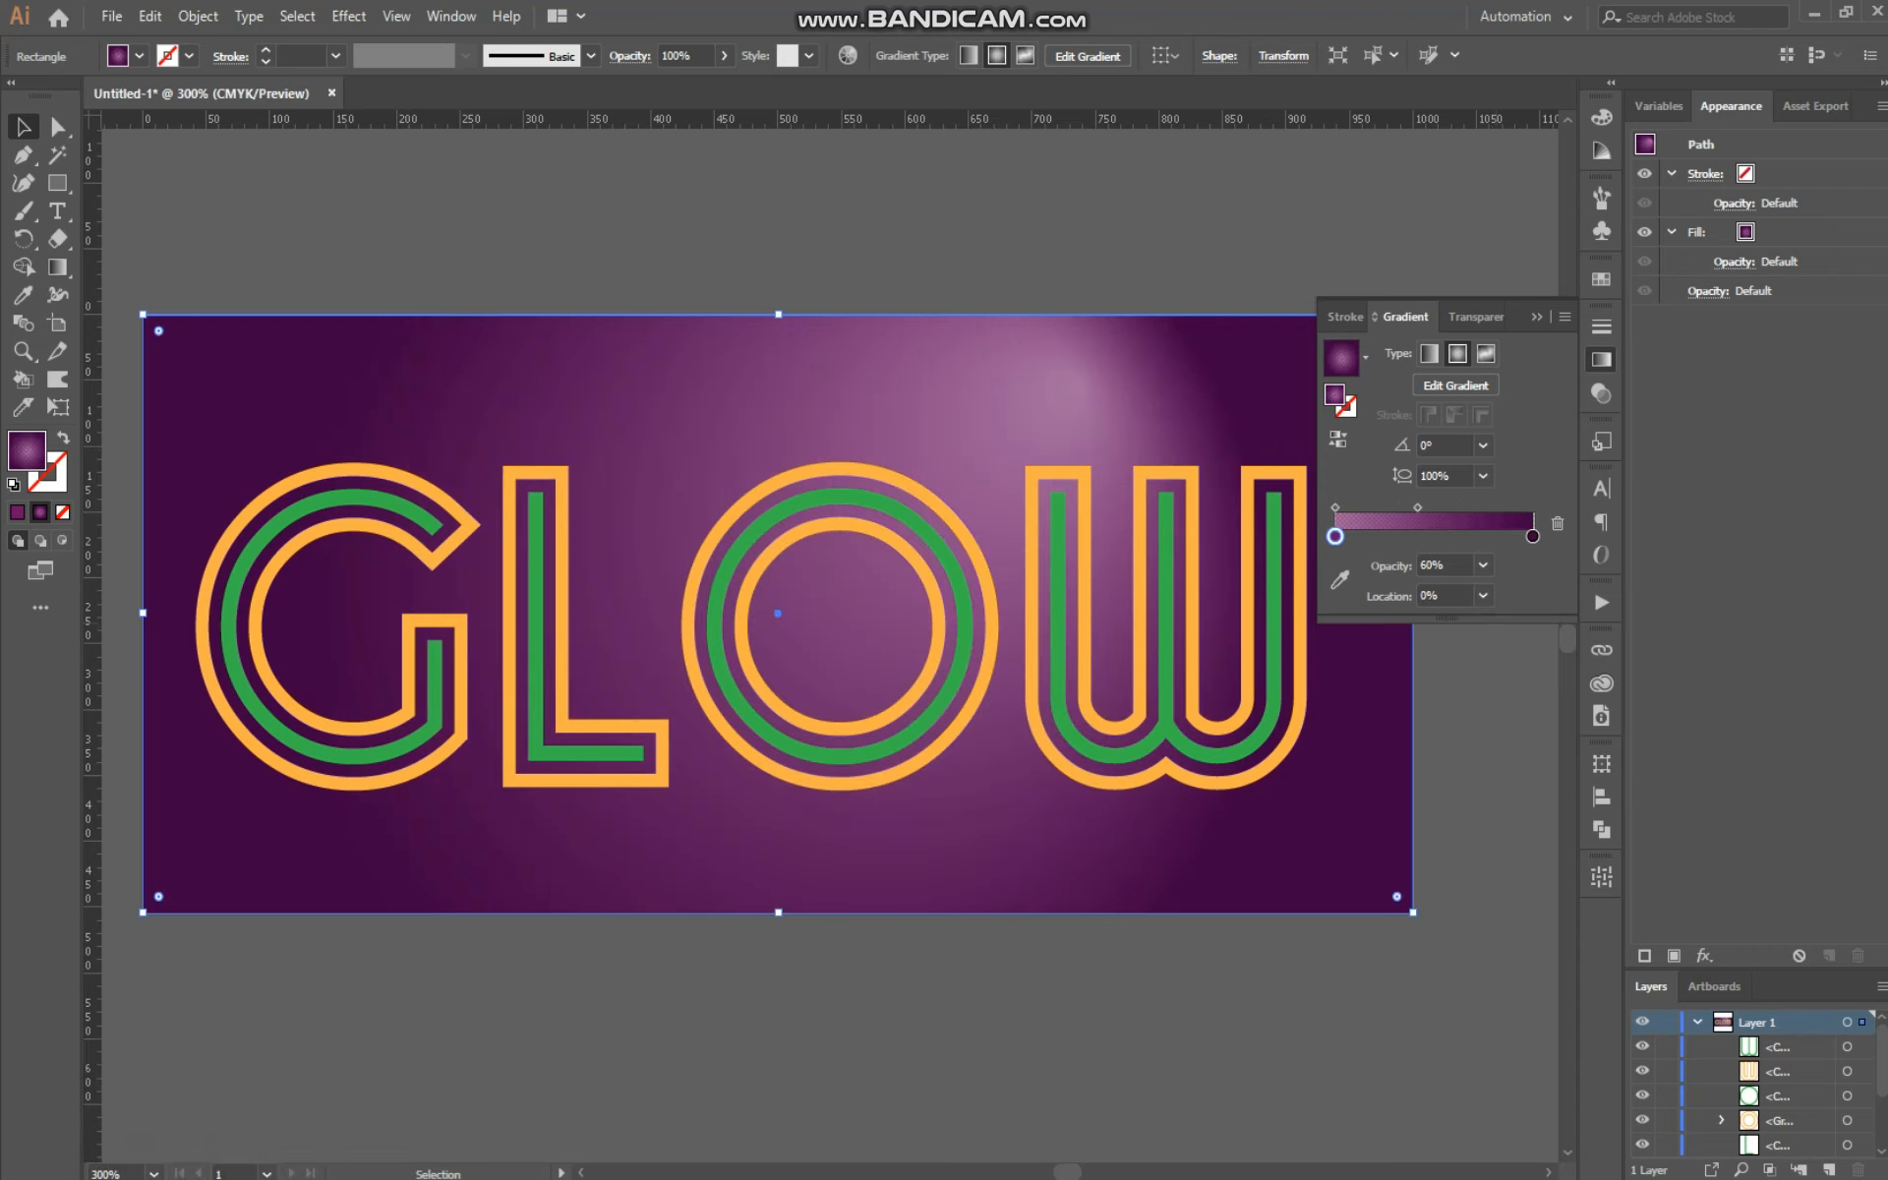
pyautogui.click(1483, 595)
pyautogui.click(1516, 877)
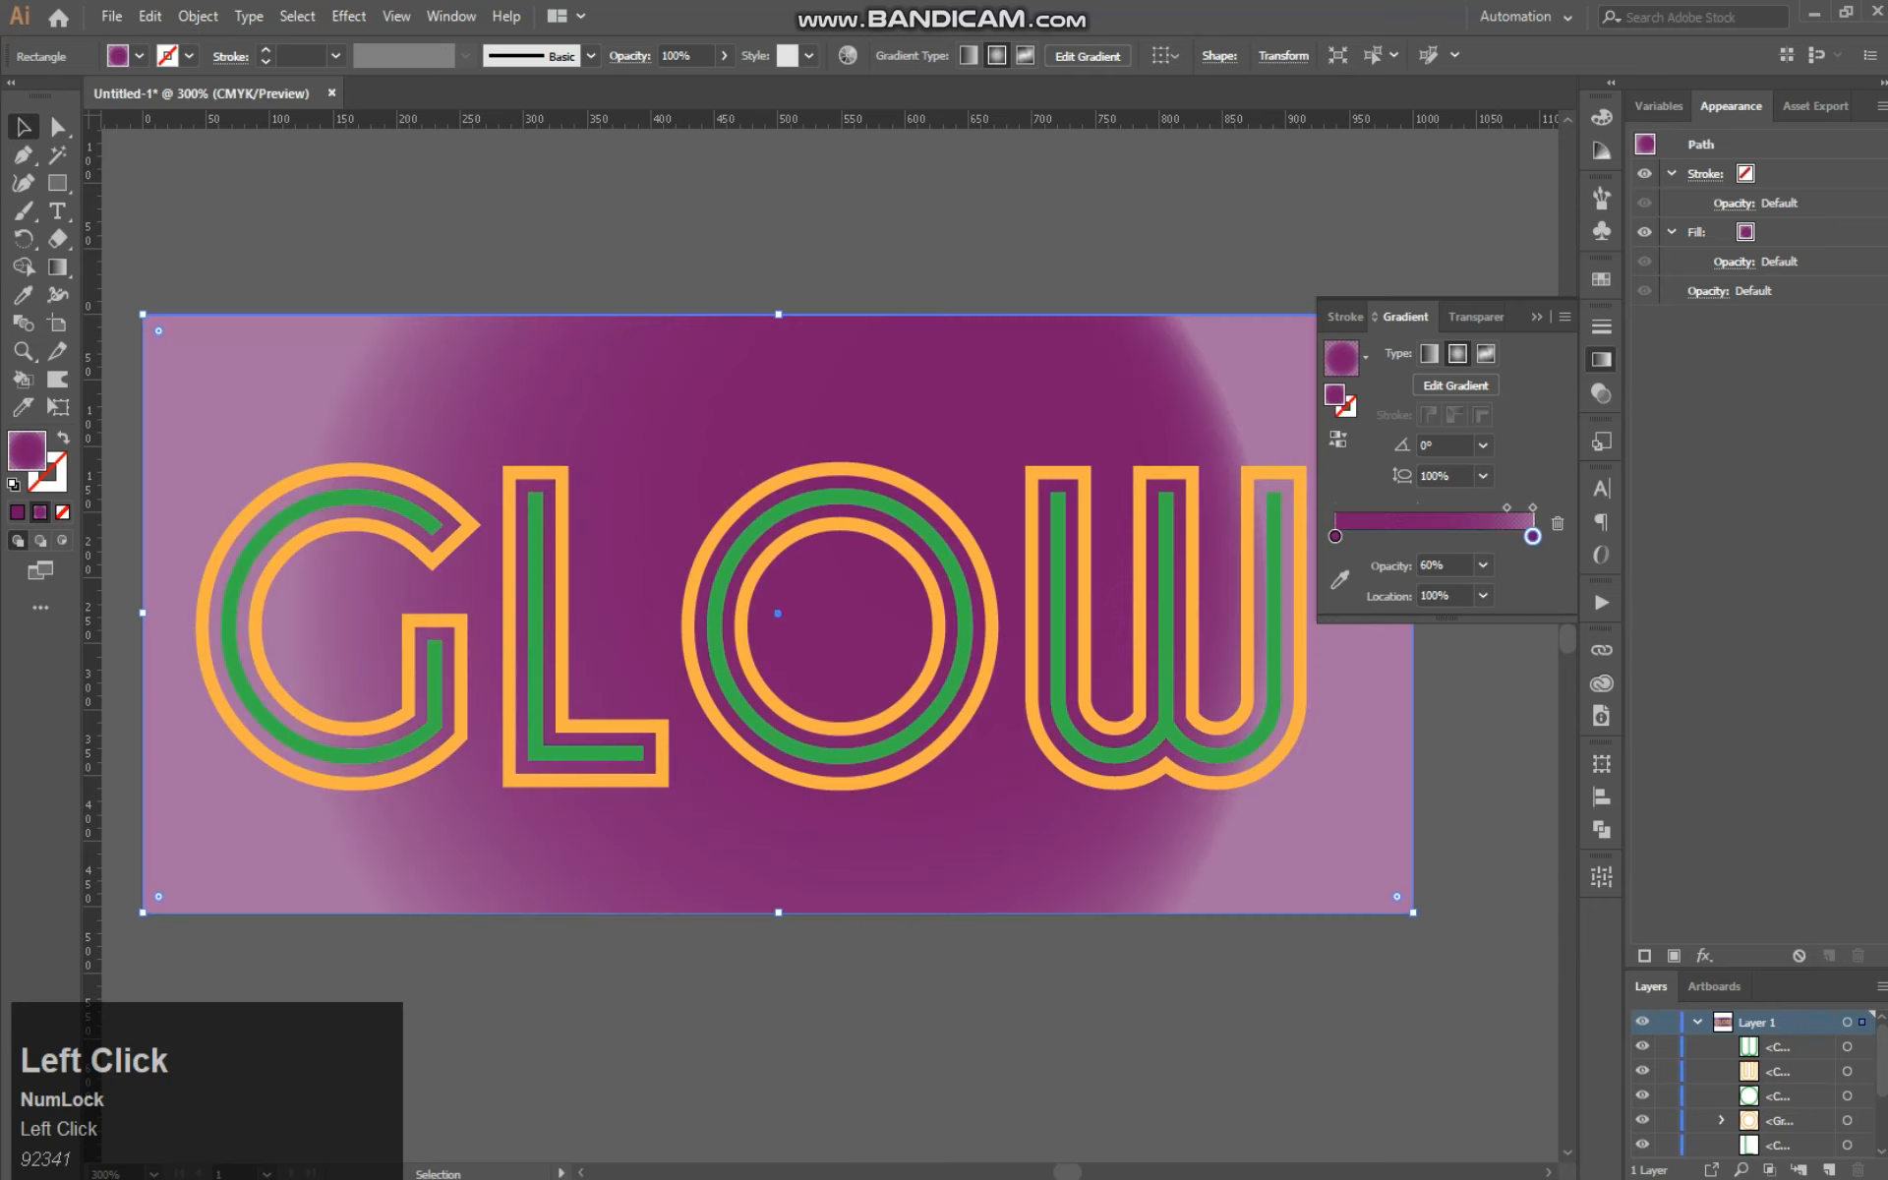
pyautogui.click(1532, 536)
pyautogui.click(1484, 595)
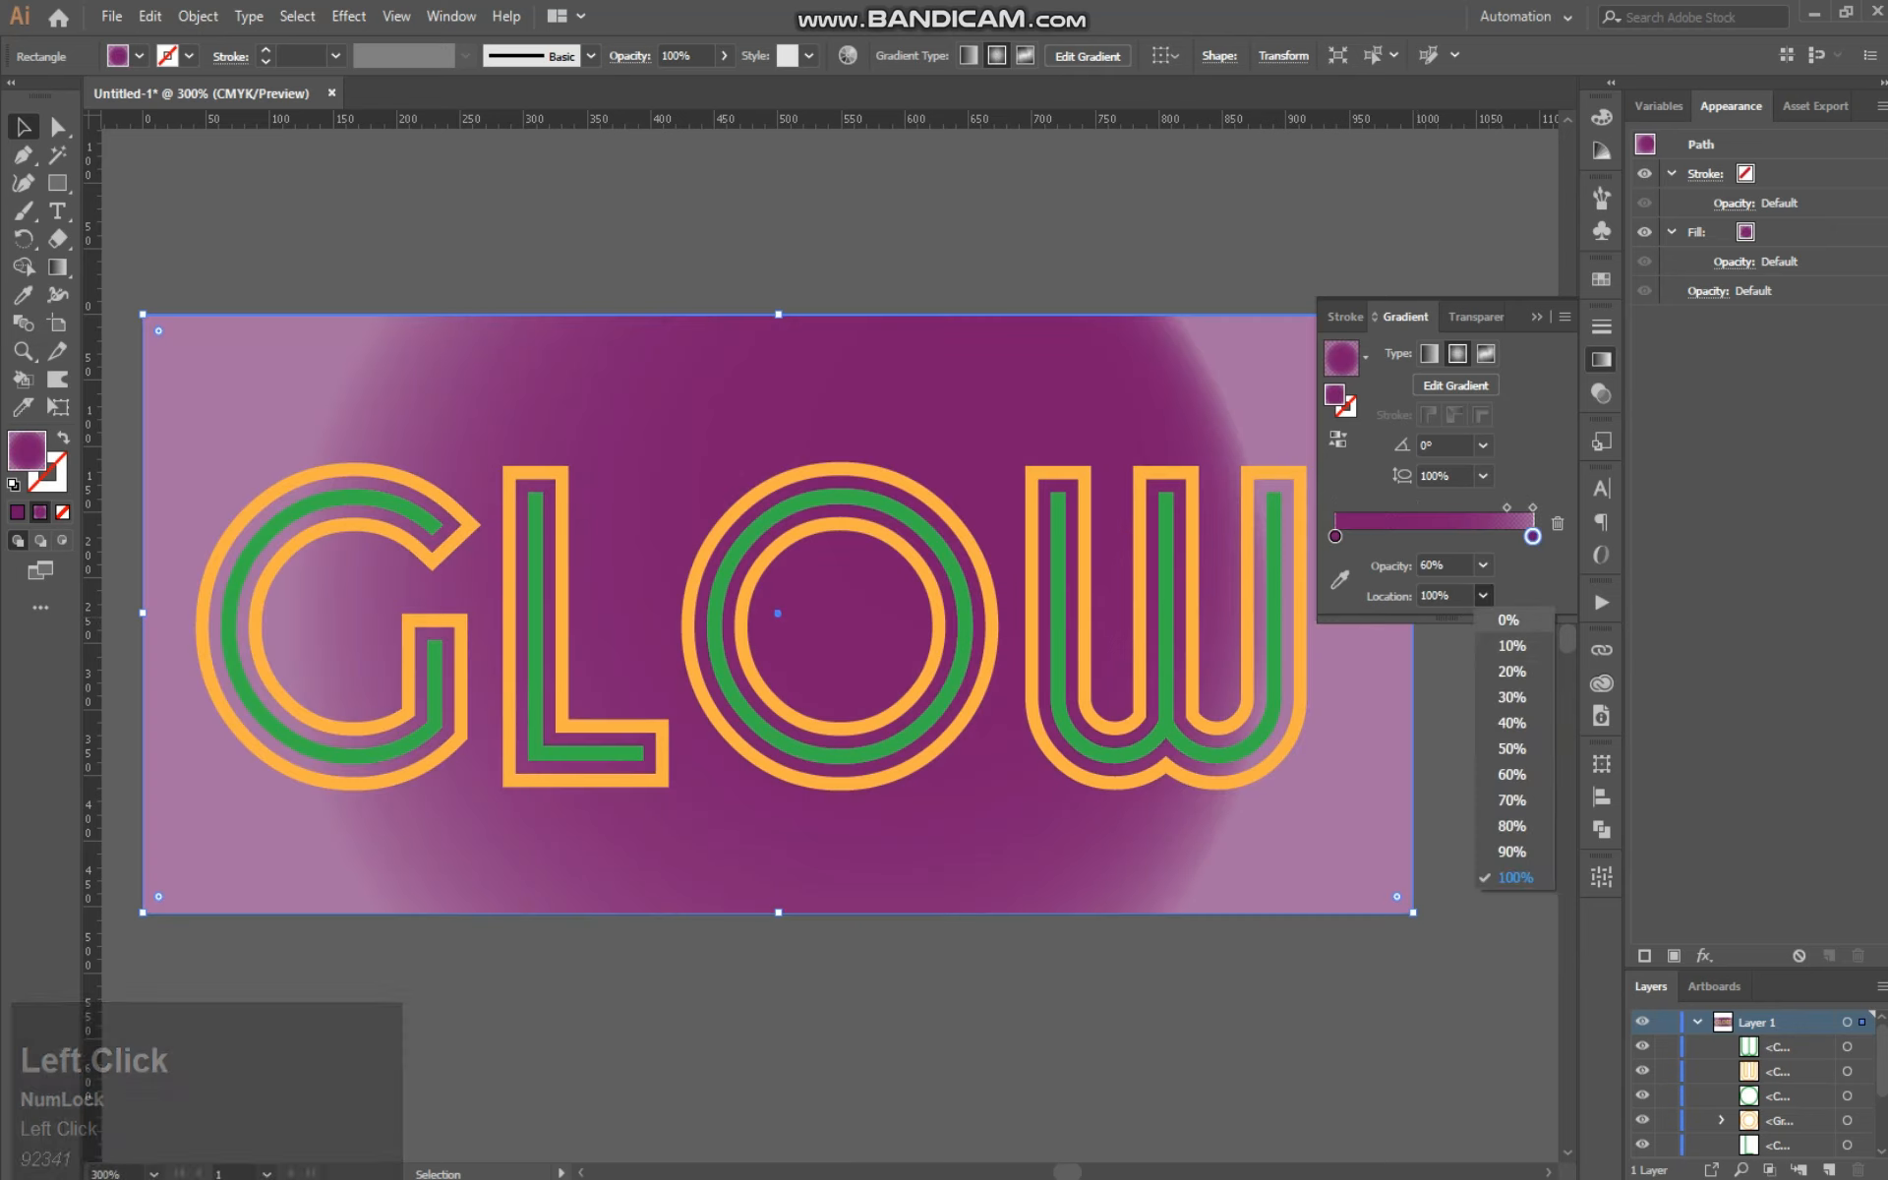
pyautogui.click(1505, 620)
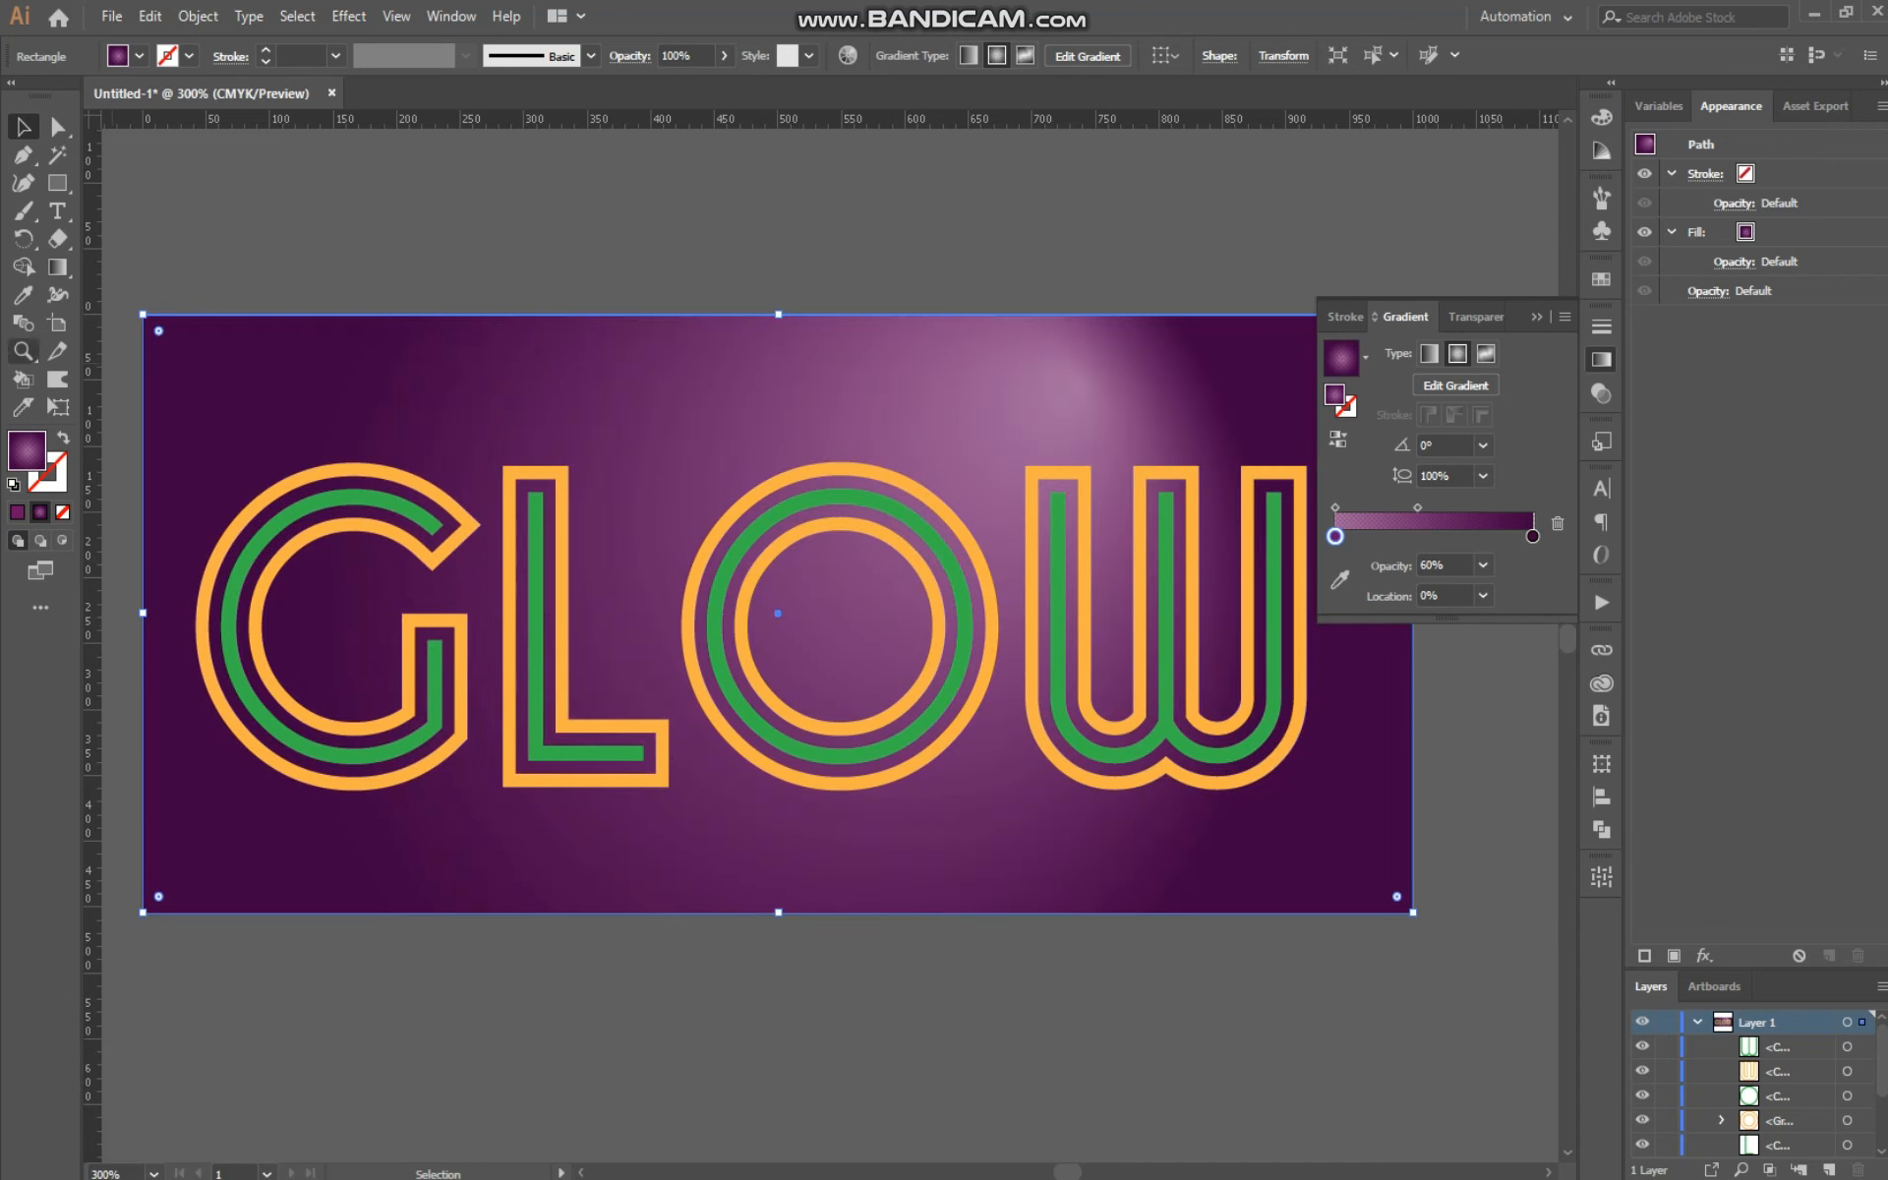
# Step: Add a 100% opacity inner stop at location 2.05% to the background gradient and move the gradient's centre inside the letter O
pyautogui.click(57, 267)
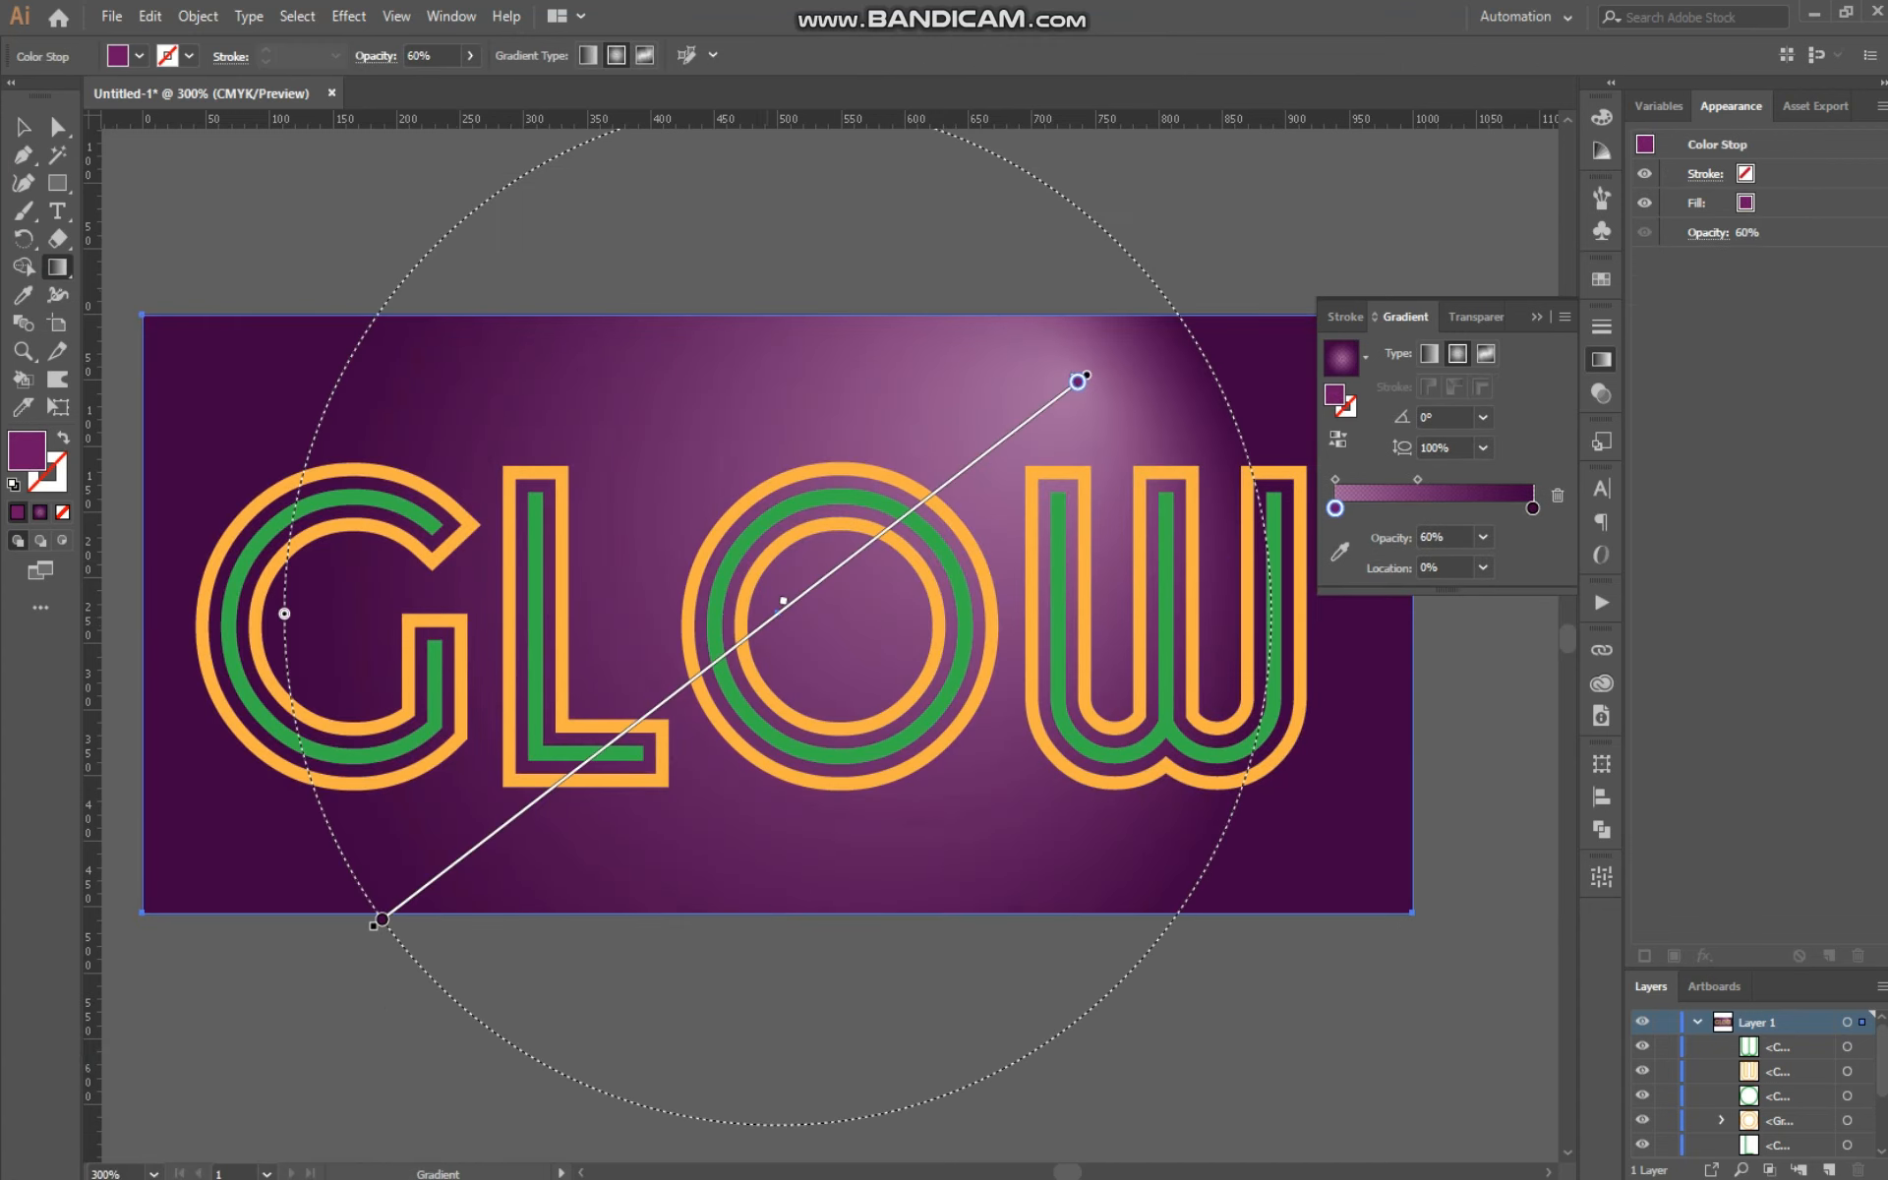
pyautogui.moveTo(783, 599)
pyautogui.mouseDown()
pyautogui.moveTo(733, 662)
pyautogui.moveTo(664, 692)
pyautogui.moveTo(875, 530)
pyautogui.mouseUp()
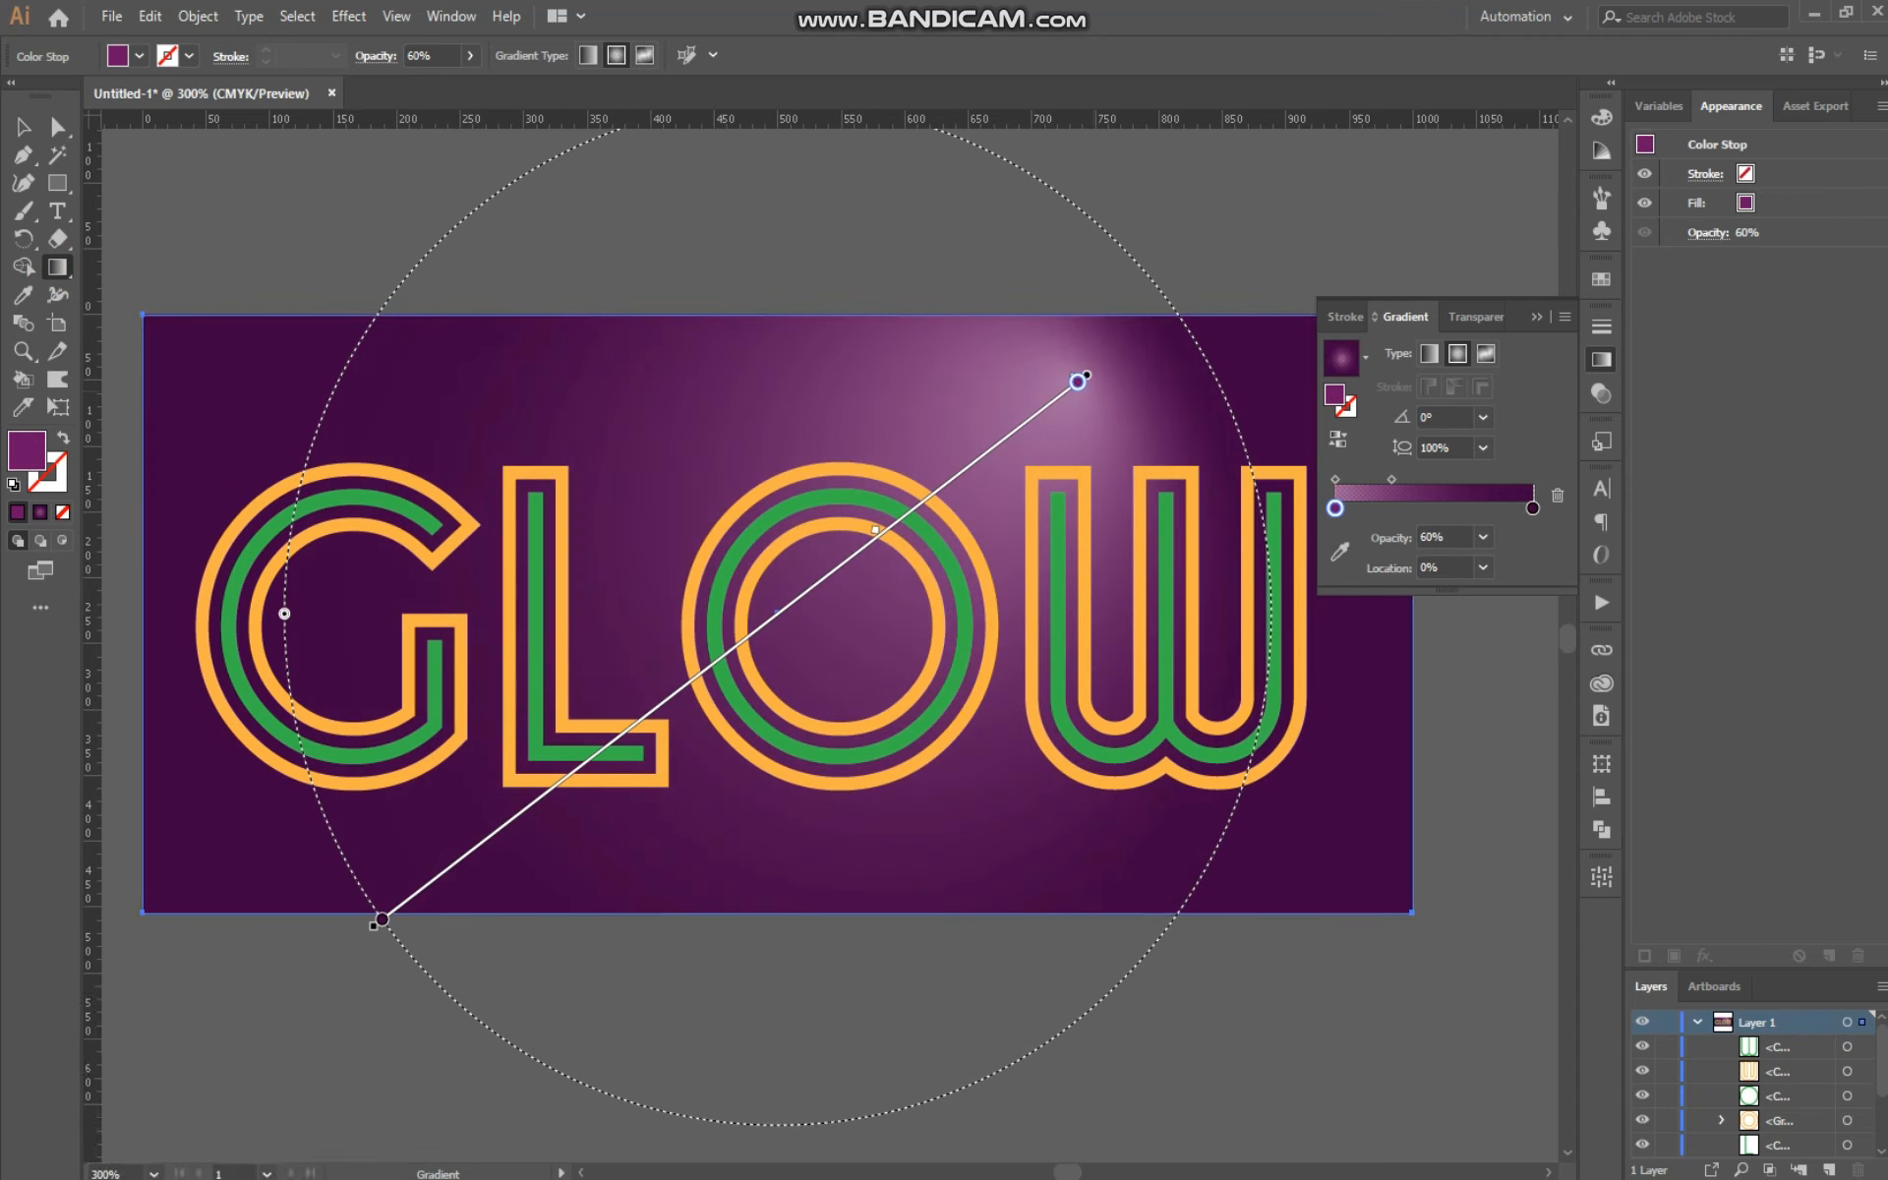
pyautogui.moveTo(1077, 382); pyautogui.dragTo(923, 501)
pyautogui.click(1080, 381)
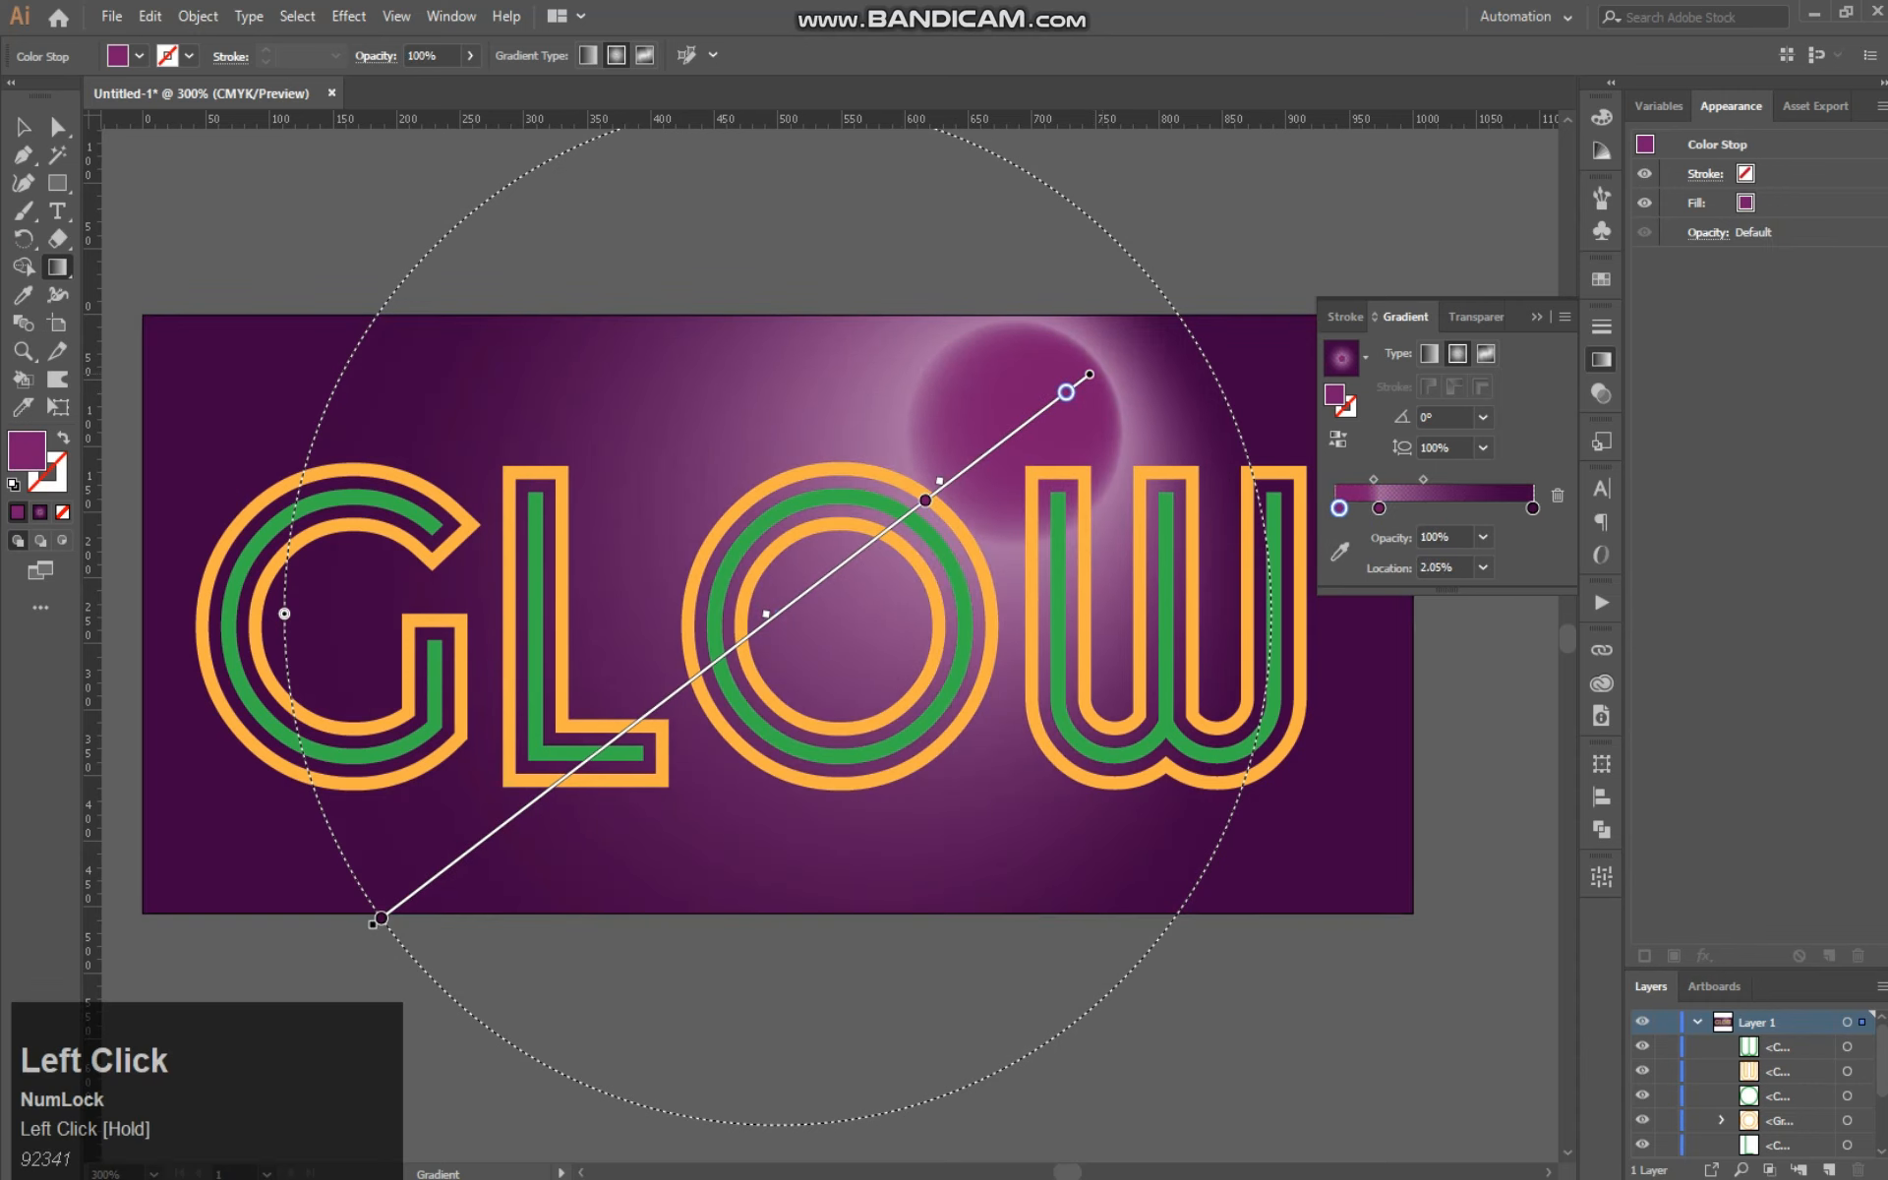
pyautogui.moveTo(1090, 373)
pyautogui.mouseDown()
pyautogui.moveTo(944, 481)
pyautogui.moveTo(865, 585)
pyautogui.moveTo(816, 593)
pyautogui.mouseUp()
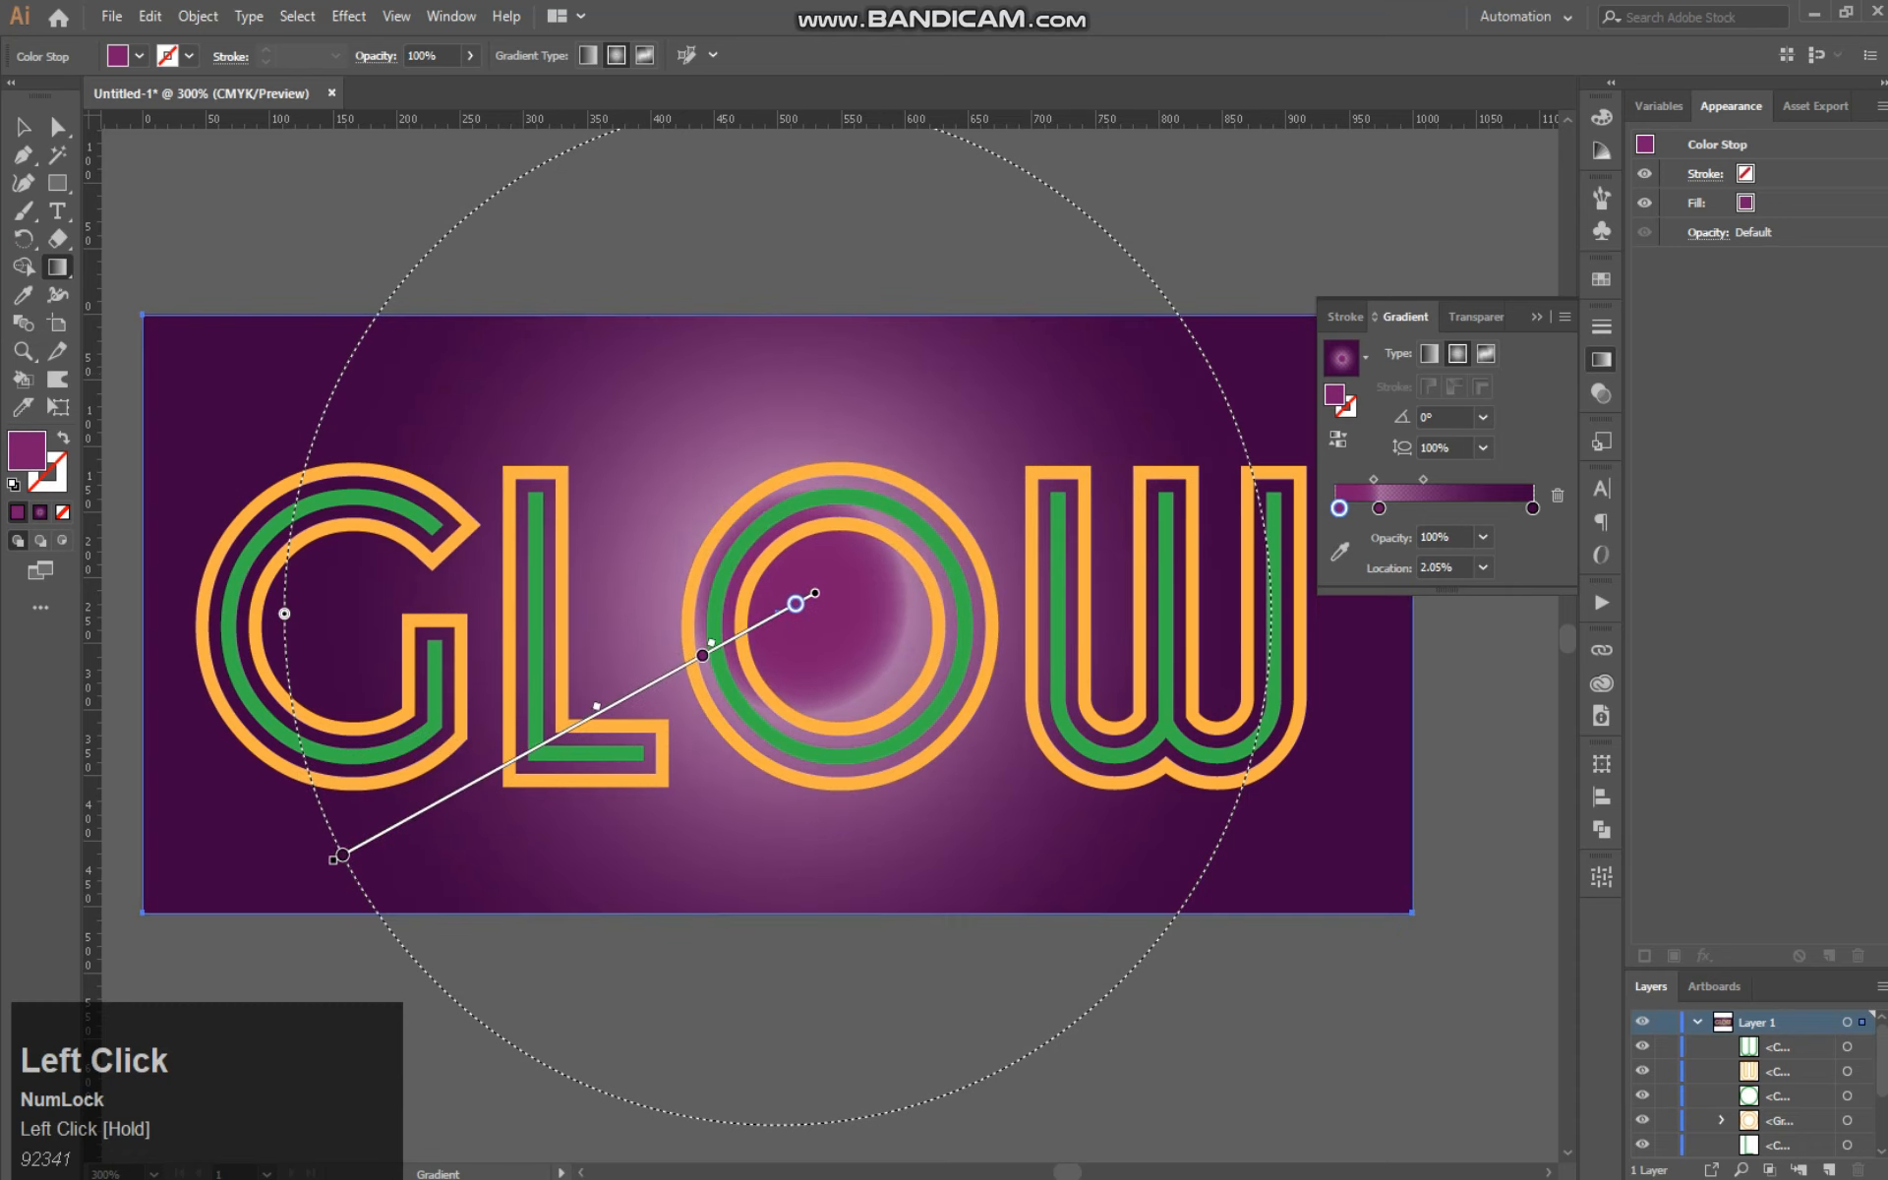
# Step: Try moving the gradient's dark outer stop inward and the 60% opacity stop to location 51.45%
pyautogui.moveTo(342, 855); pyautogui.dragTo(702, 655)
pyautogui.moveTo(333, 860); pyautogui.dragTo(422, 809)
pyautogui.click(702, 655)
pyautogui.moveTo(702, 655); pyautogui.dragTo(567, 730)
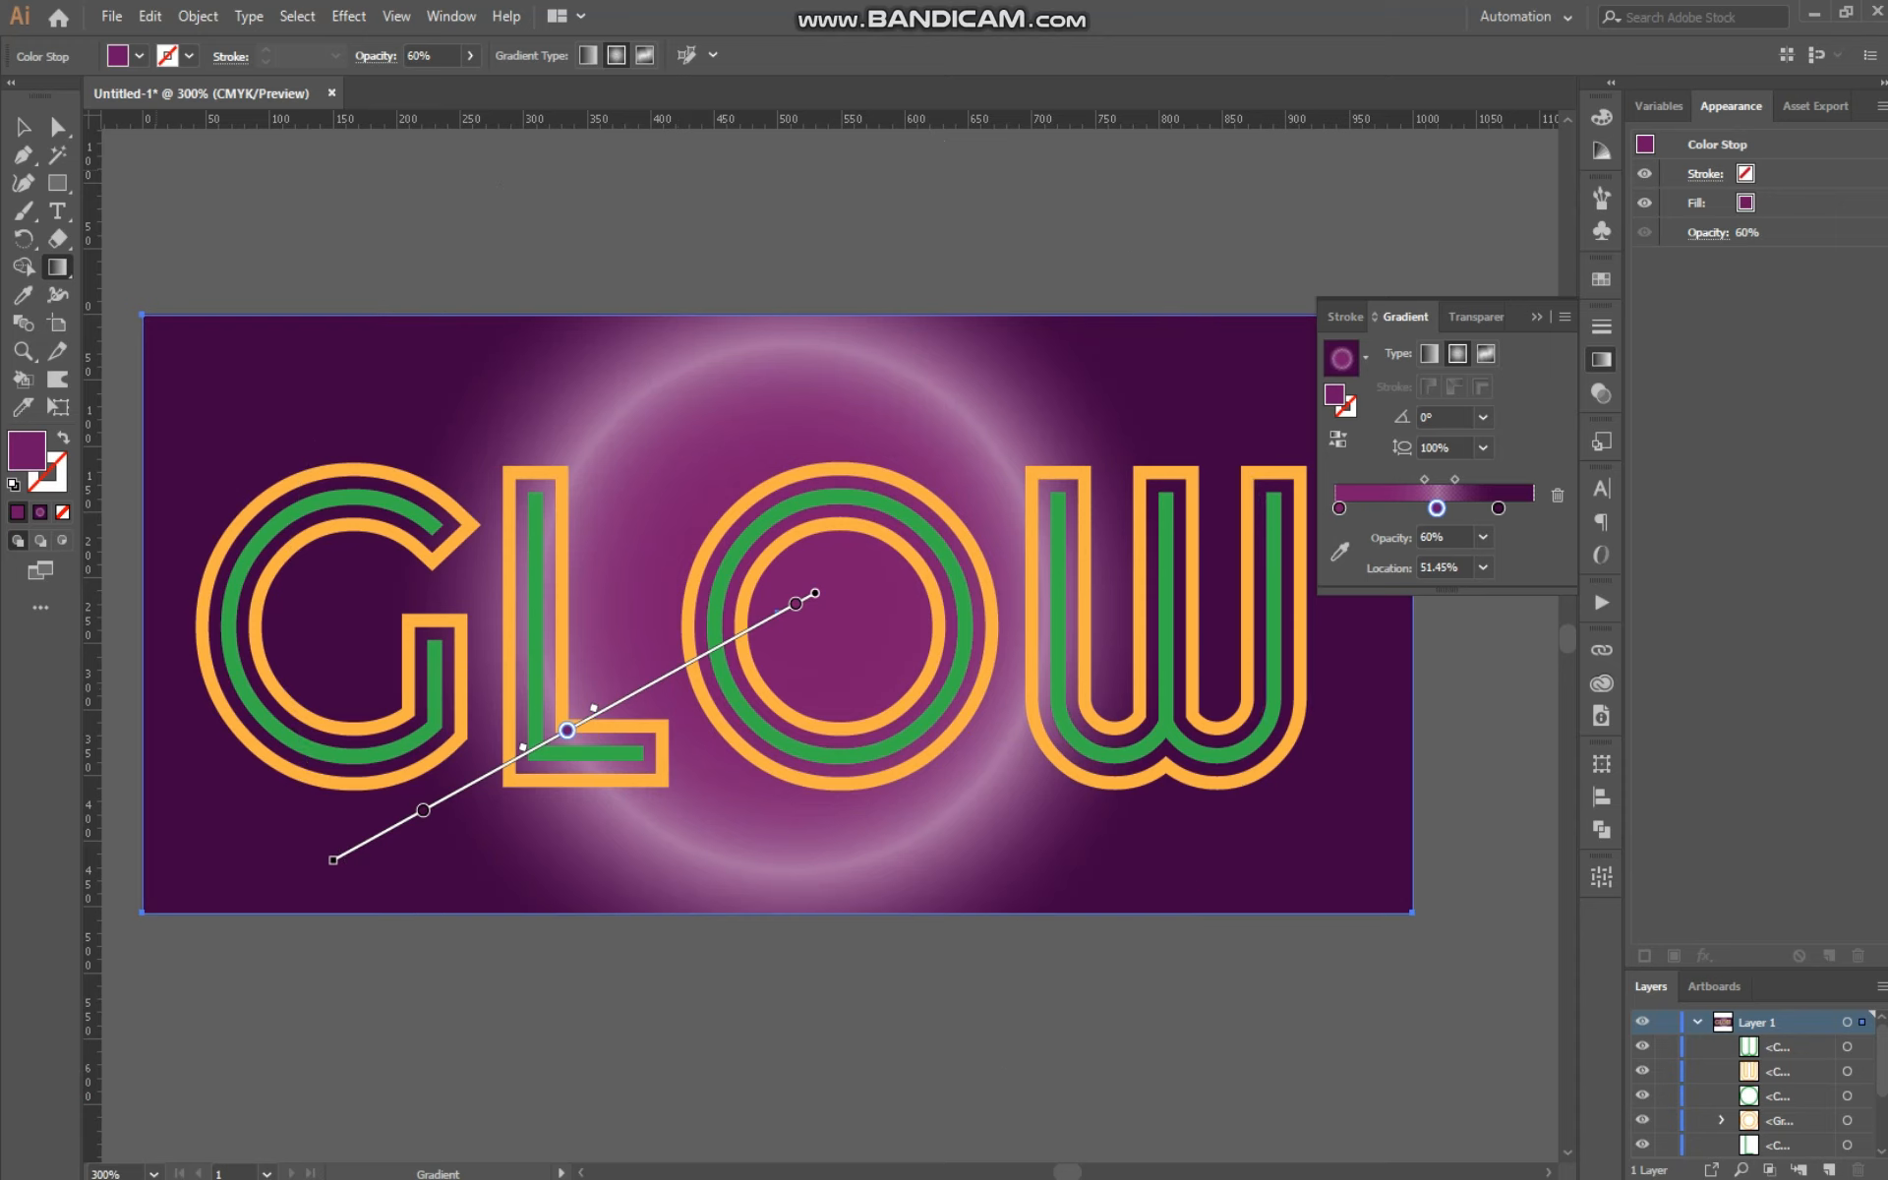
# Step: Try white and black for the background gradient's middle colour stop, and remove that stop
pyautogui.doubleClick(1437, 508)
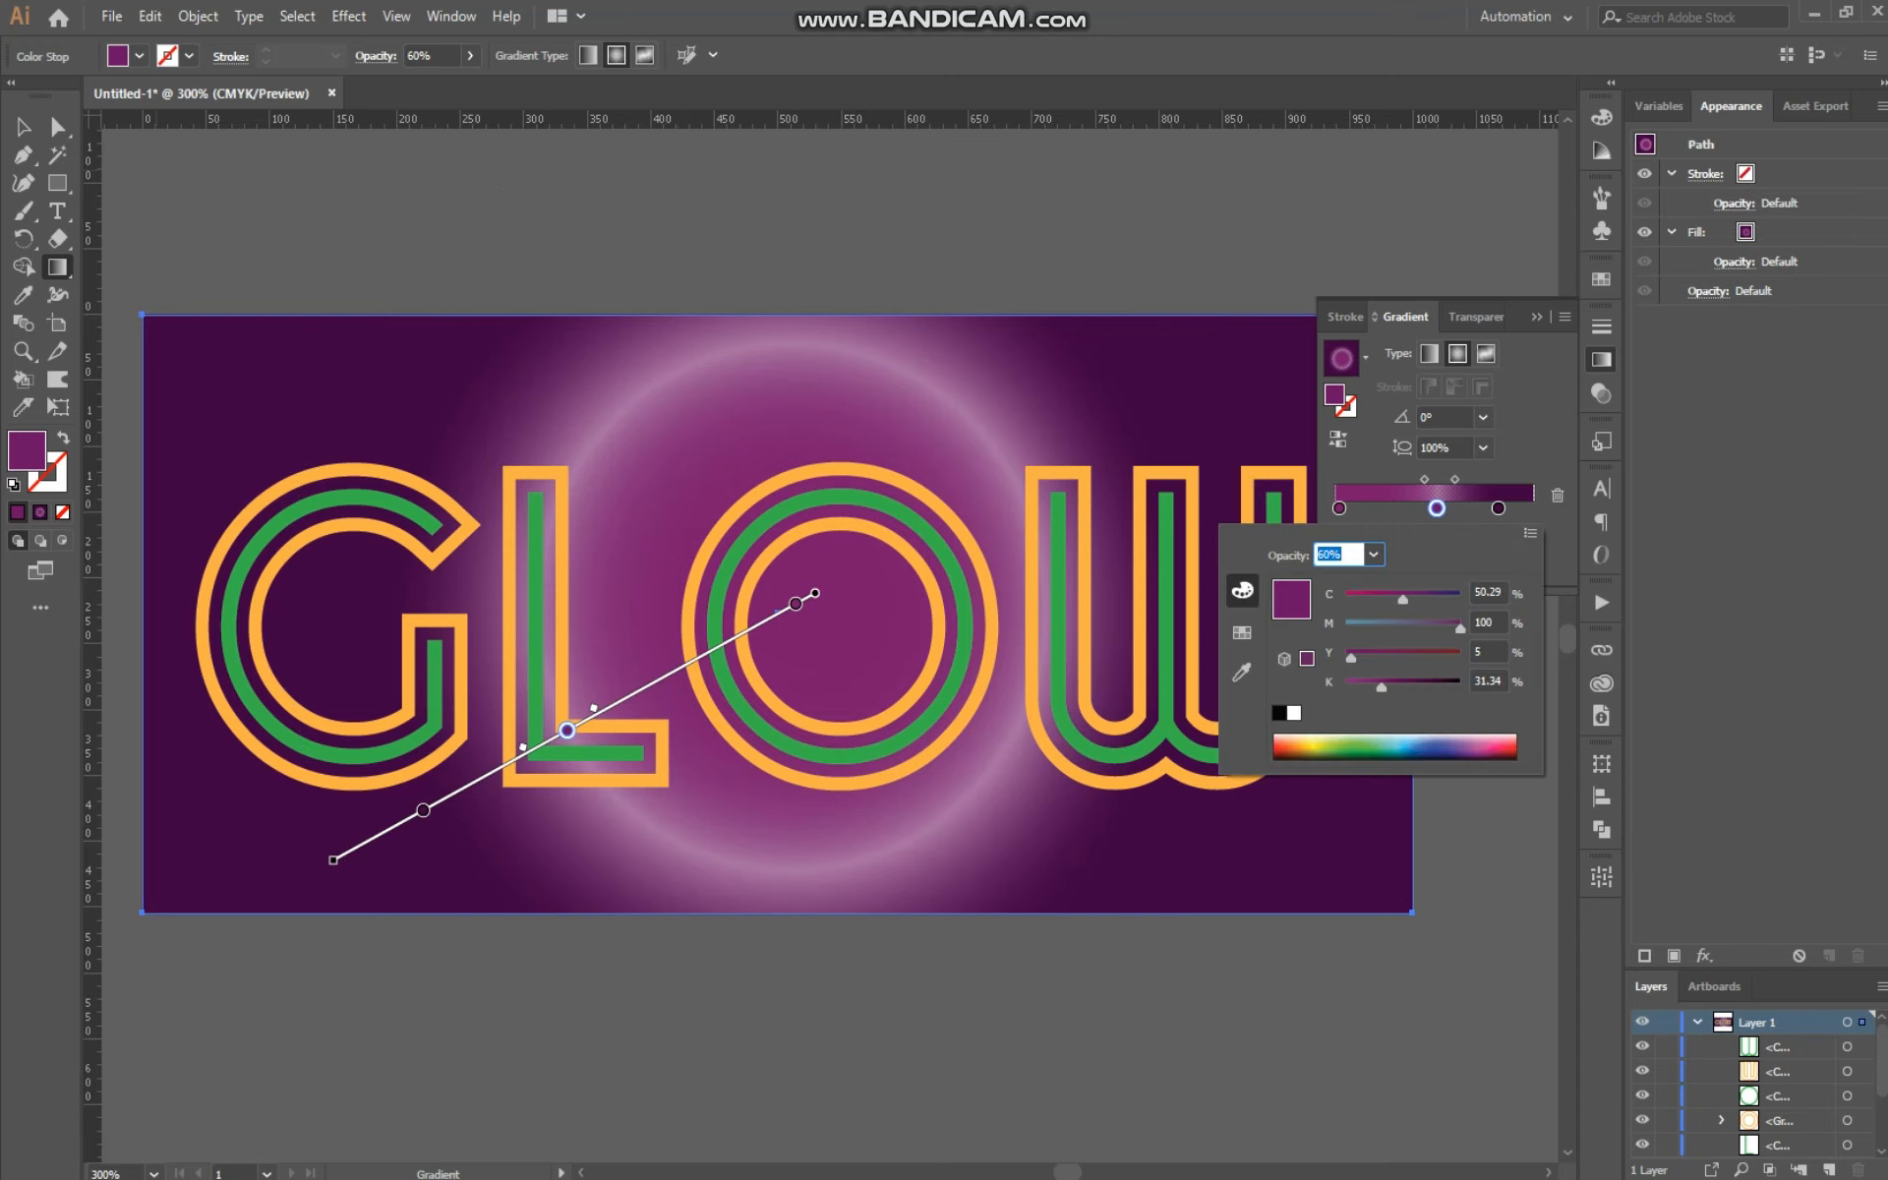
pyautogui.click(1294, 712)
pyautogui.click(1279, 712)
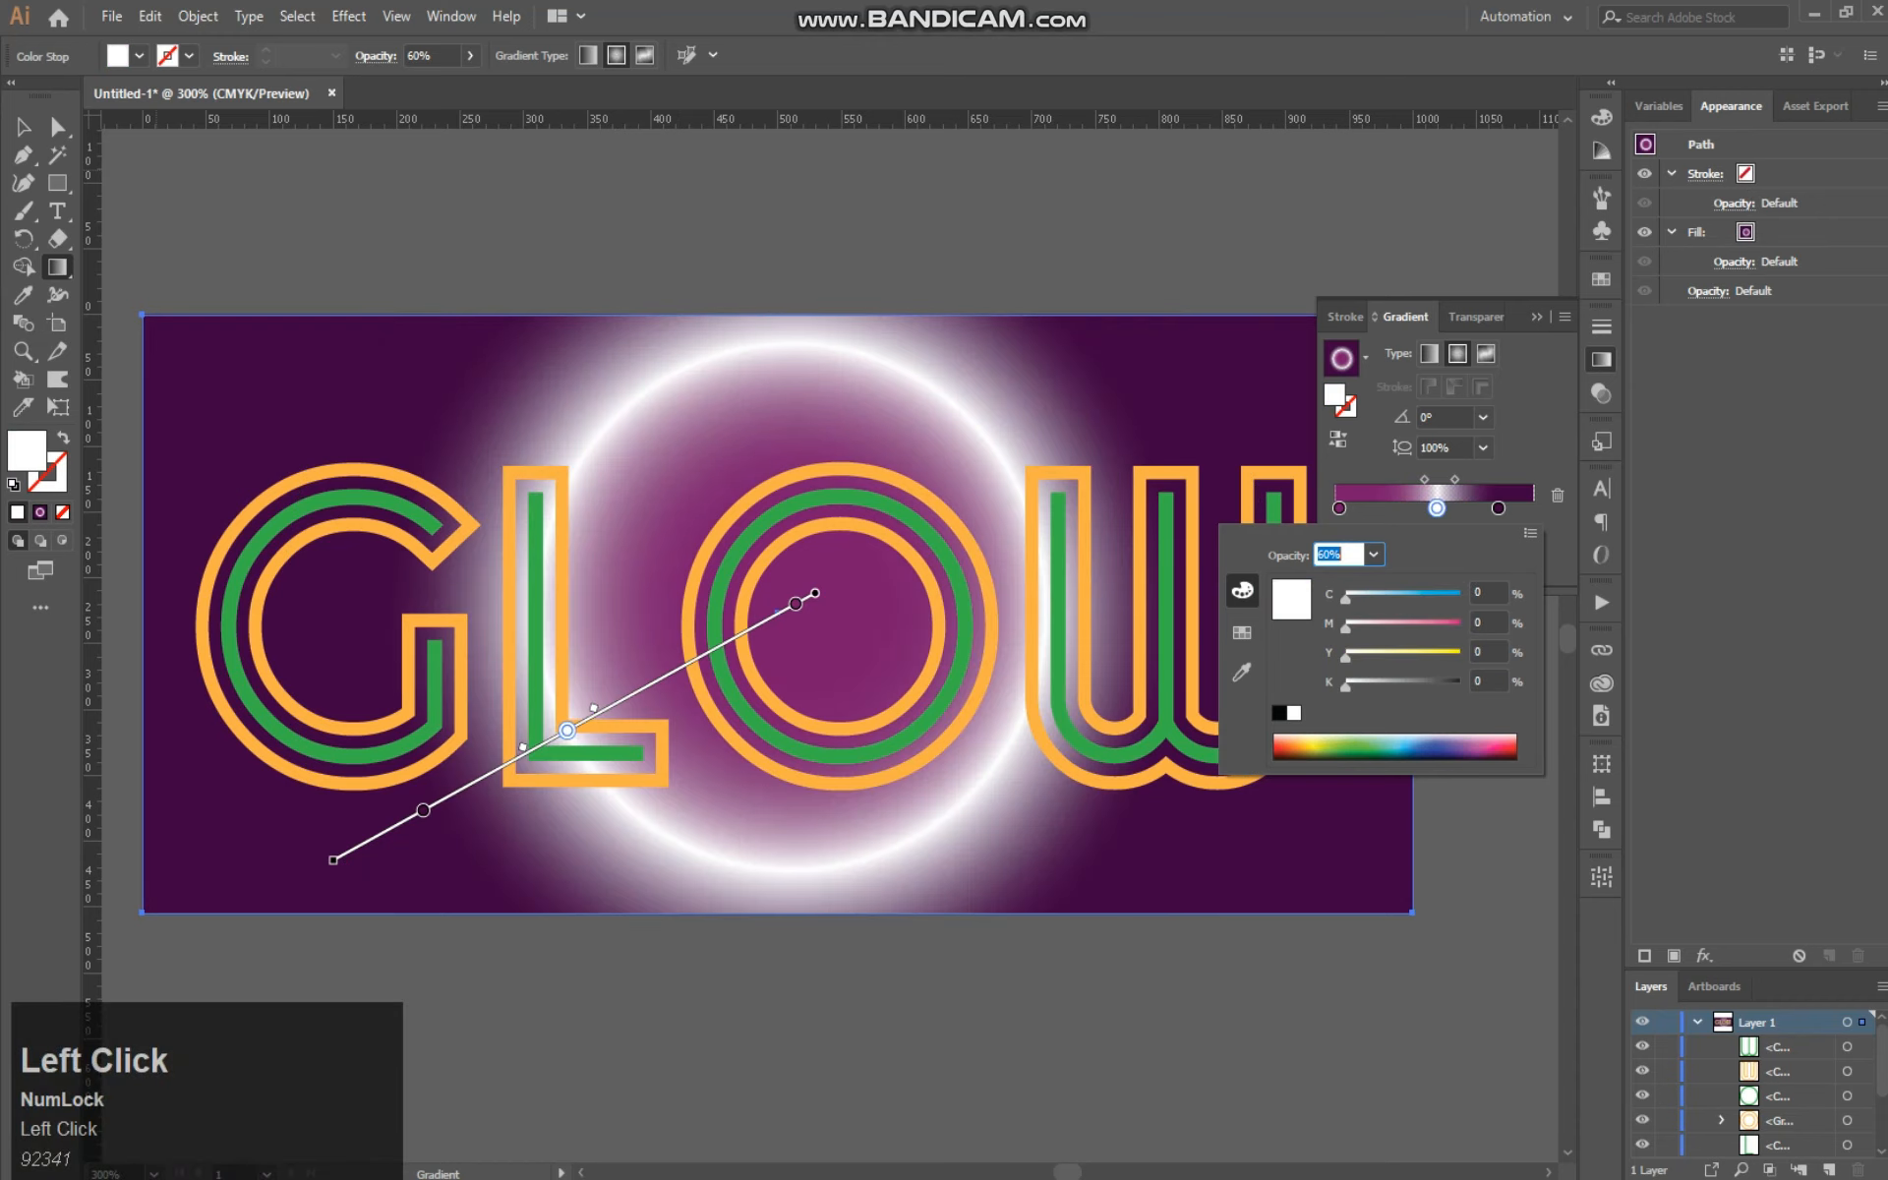
pyautogui.click(1511, 494)
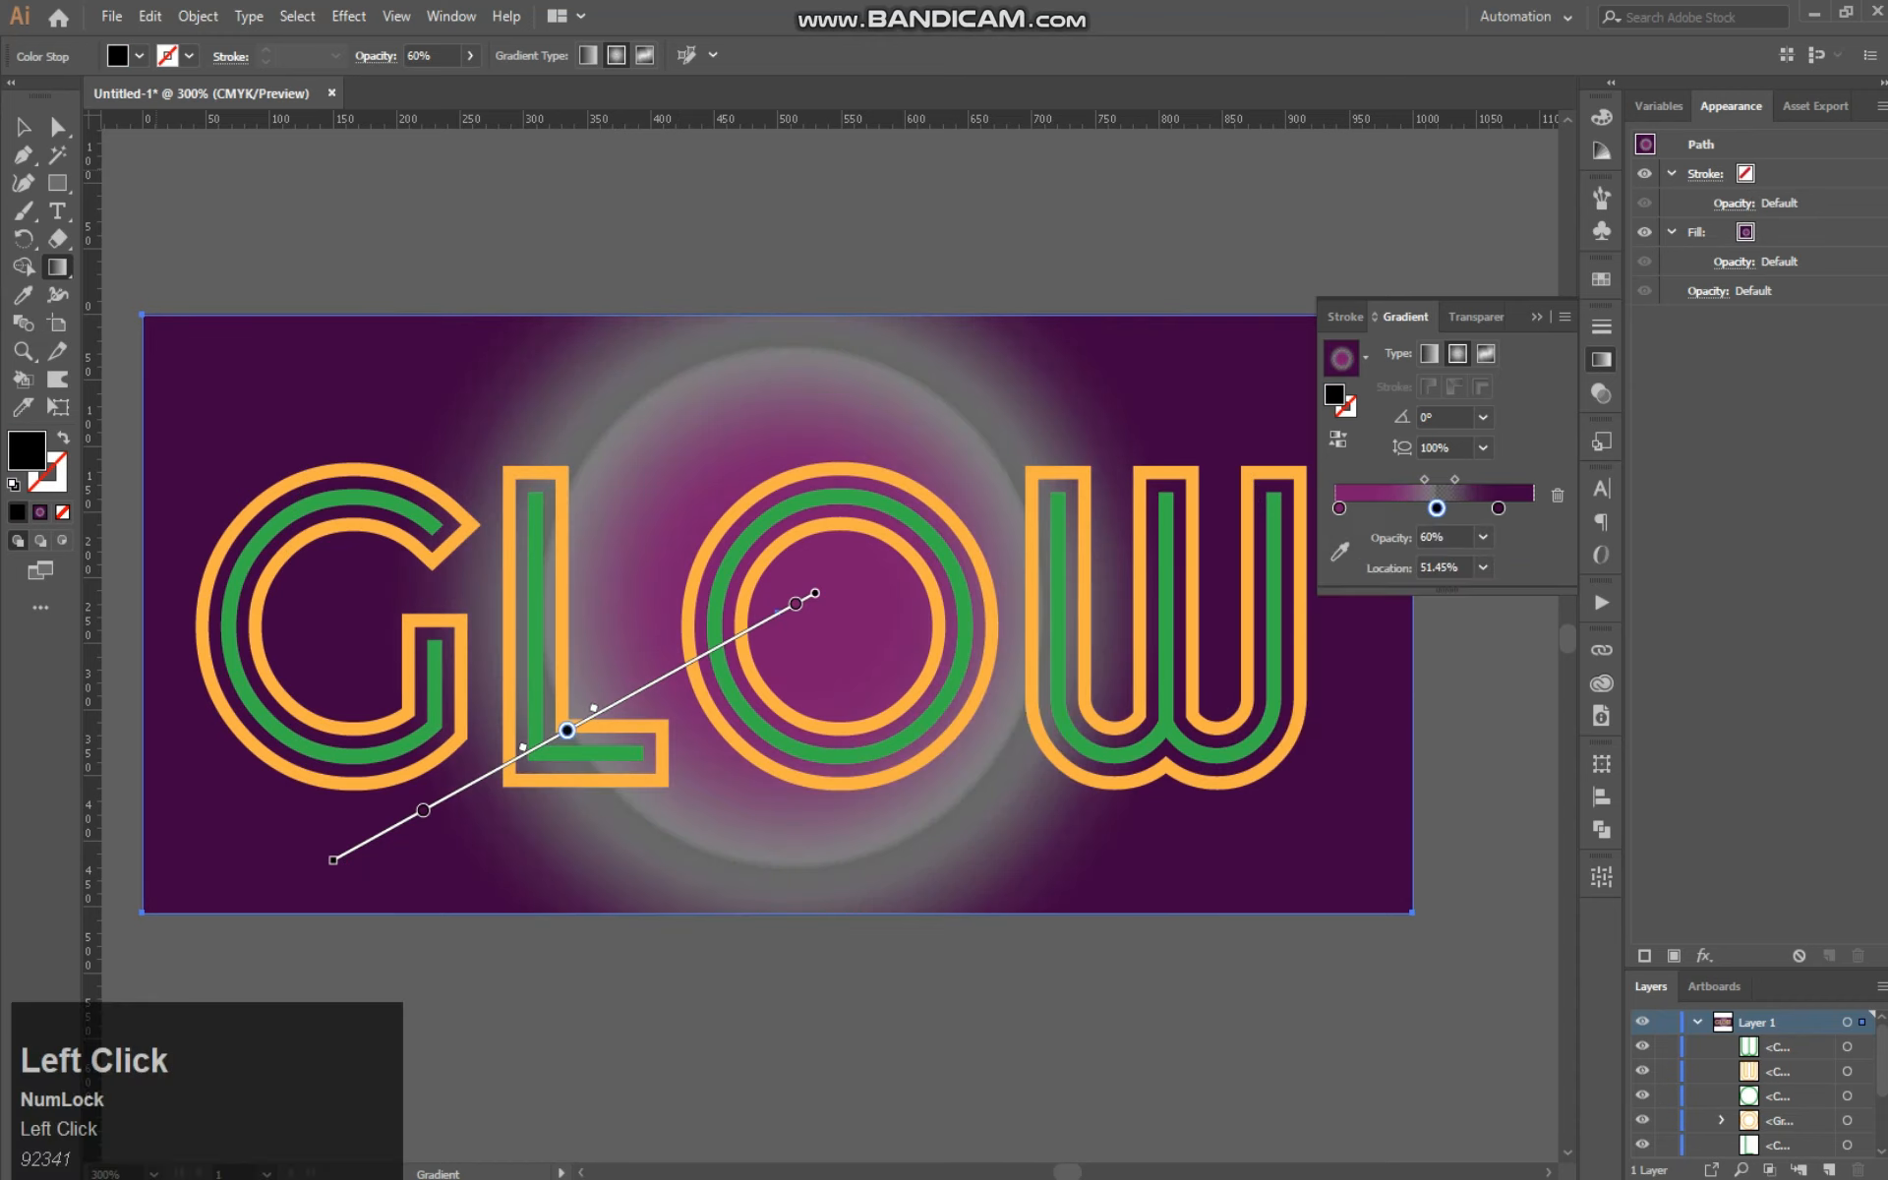
pyautogui.click(1558, 496)
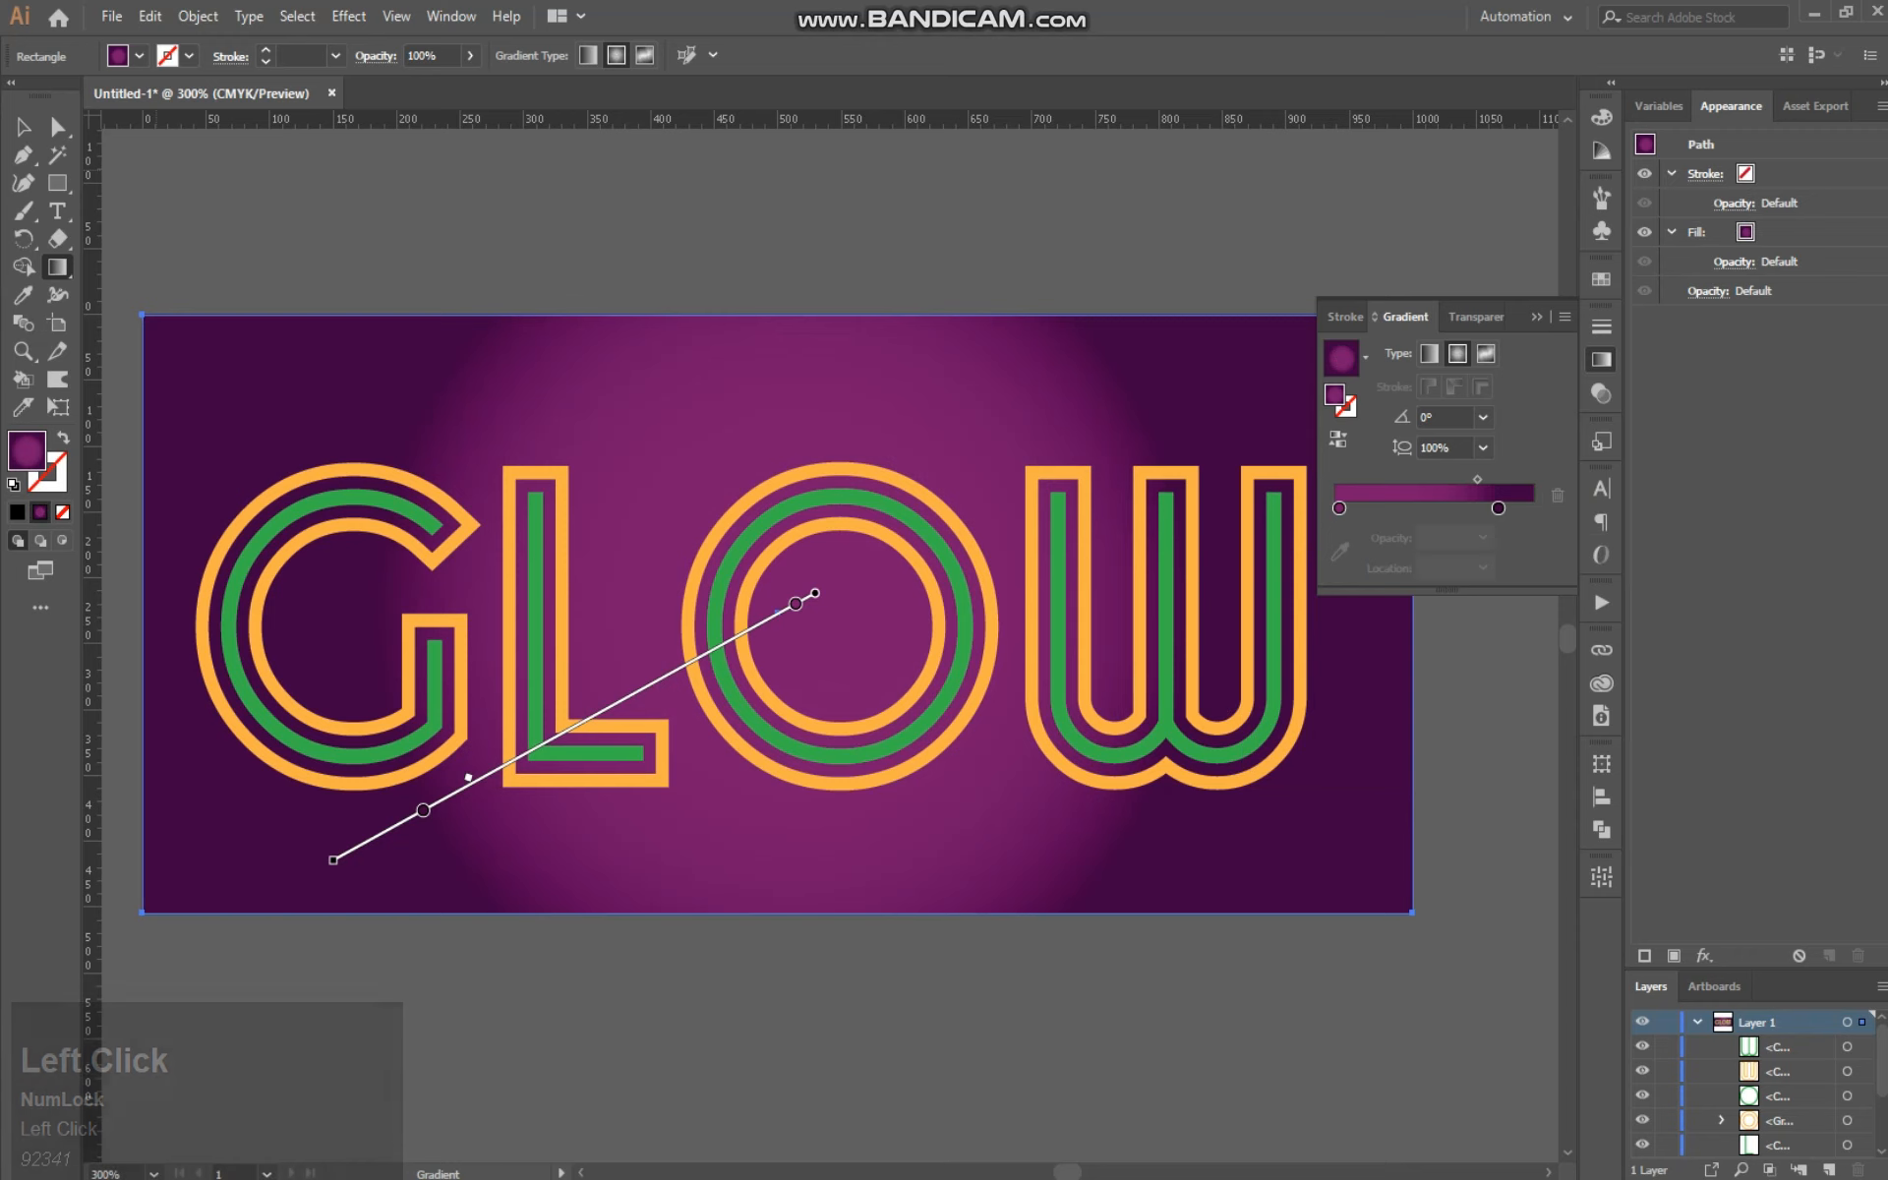
# Step: Move the gradient's dark outer stop to location 100% and shift the midpoint inward to about halfway between the two stops
pyautogui.moveTo(1498, 508); pyautogui.dragTo(1533, 508)
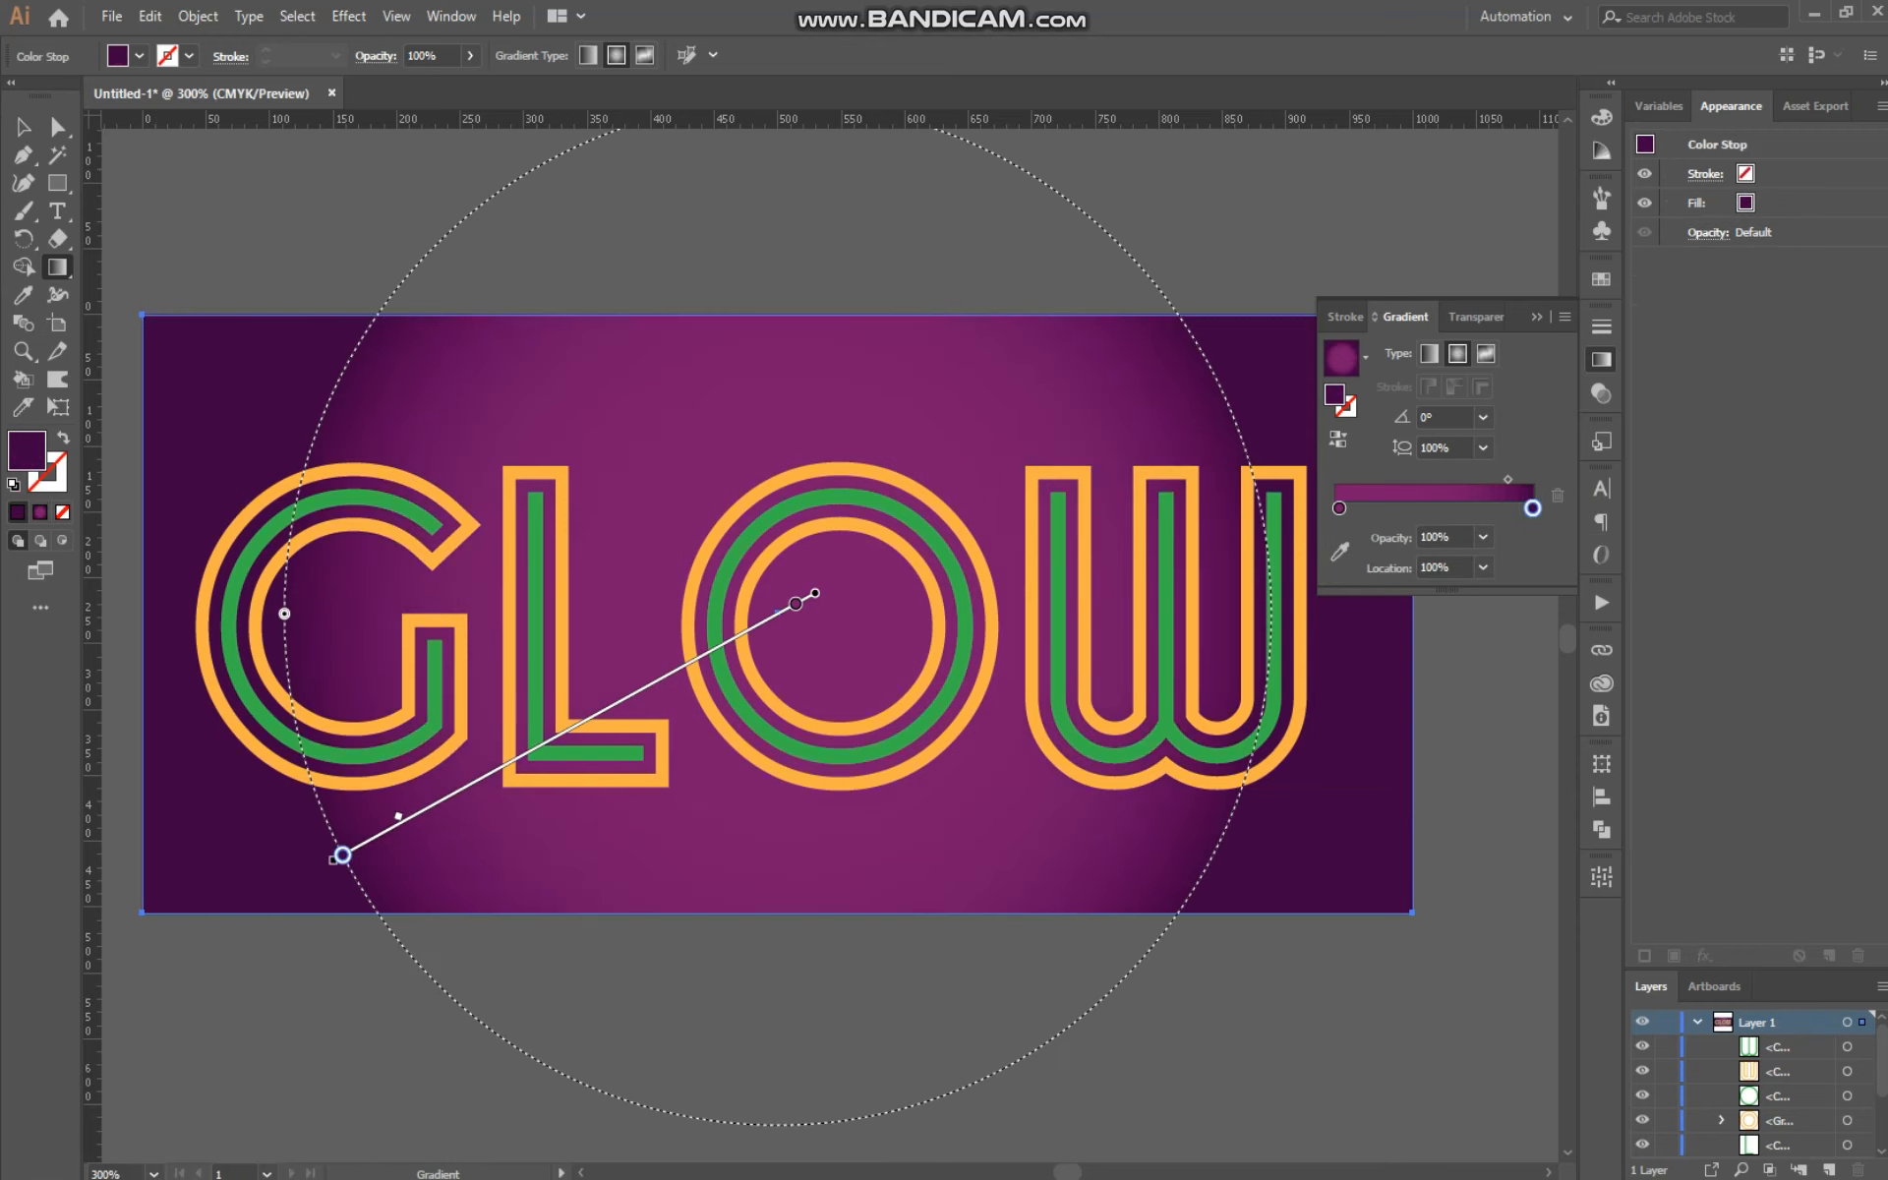
pyautogui.moveTo(399, 815); pyautogui.dragTo(546, 734)
pyautogui.click(22, 126)
pyautogui.click(822, 245)
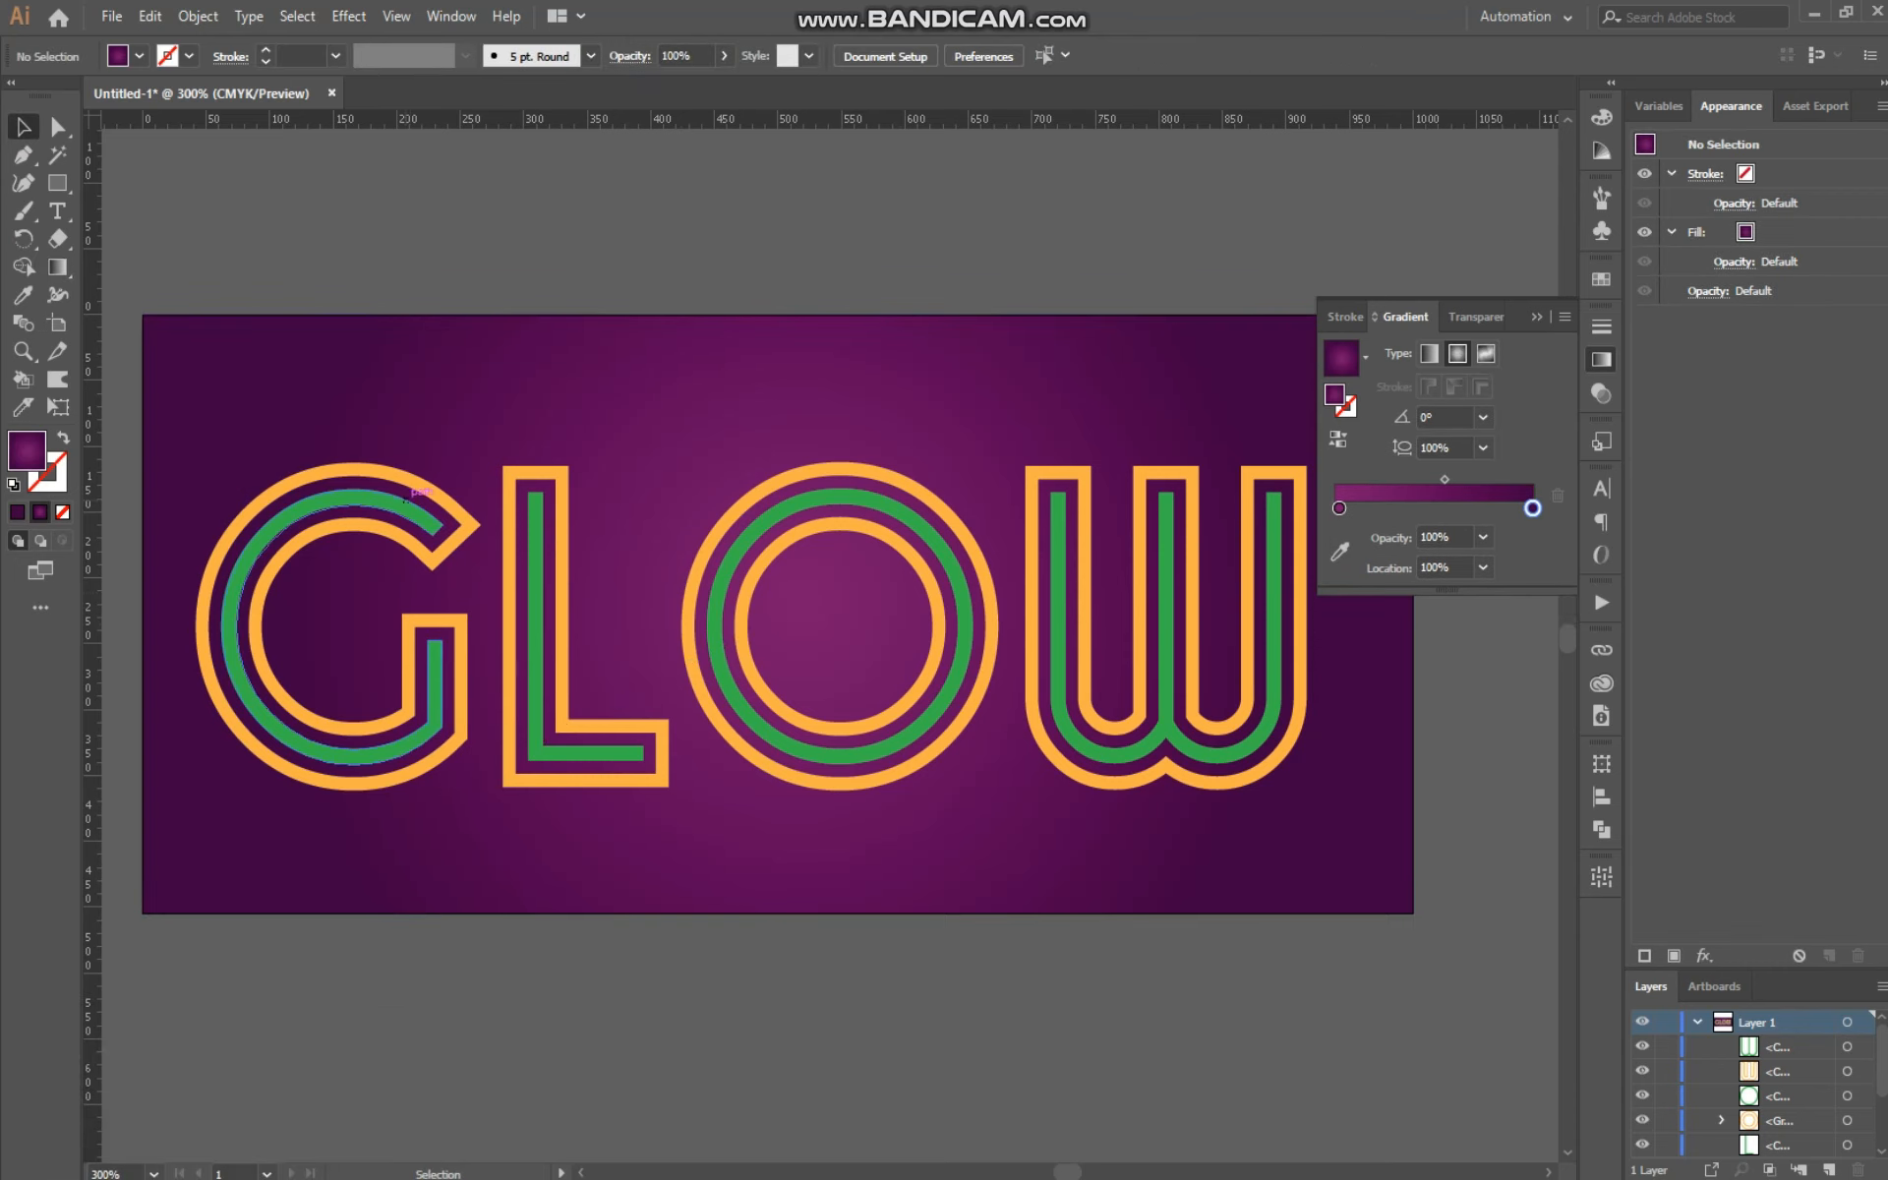
# Step: Select the orange outlines of all four letters G, L, O and W together
pyautogui.keyDown('shift'); pyautogui.click(450, 689); pyautogui.keyUp('shift')
pyautogui.keyDown('shift'); pyautogui.click(512, 629); pyautogui.keyUp('shift')
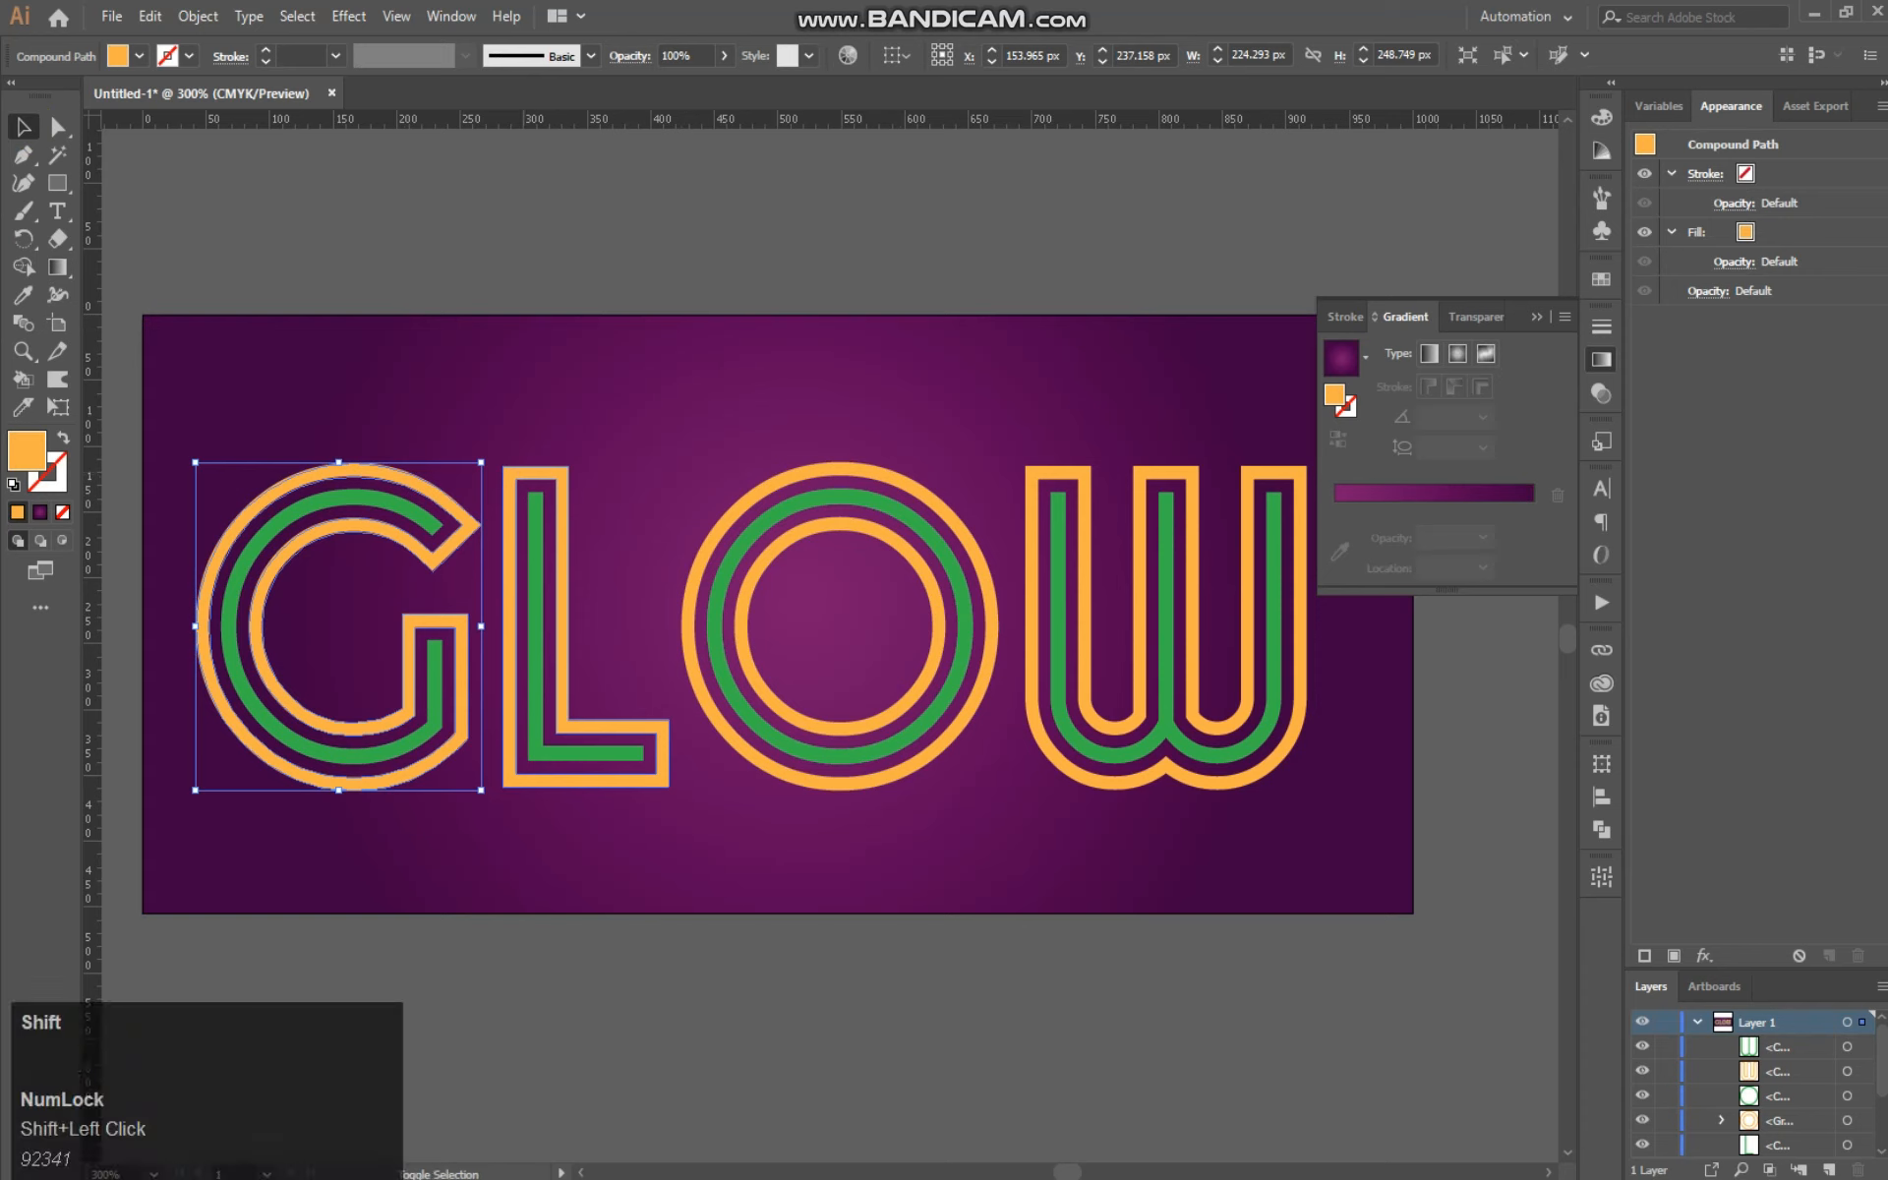
pyautogui.keyDown('shift'); pyautogui.click(739, 497); pyautogui.keyUp('shift')
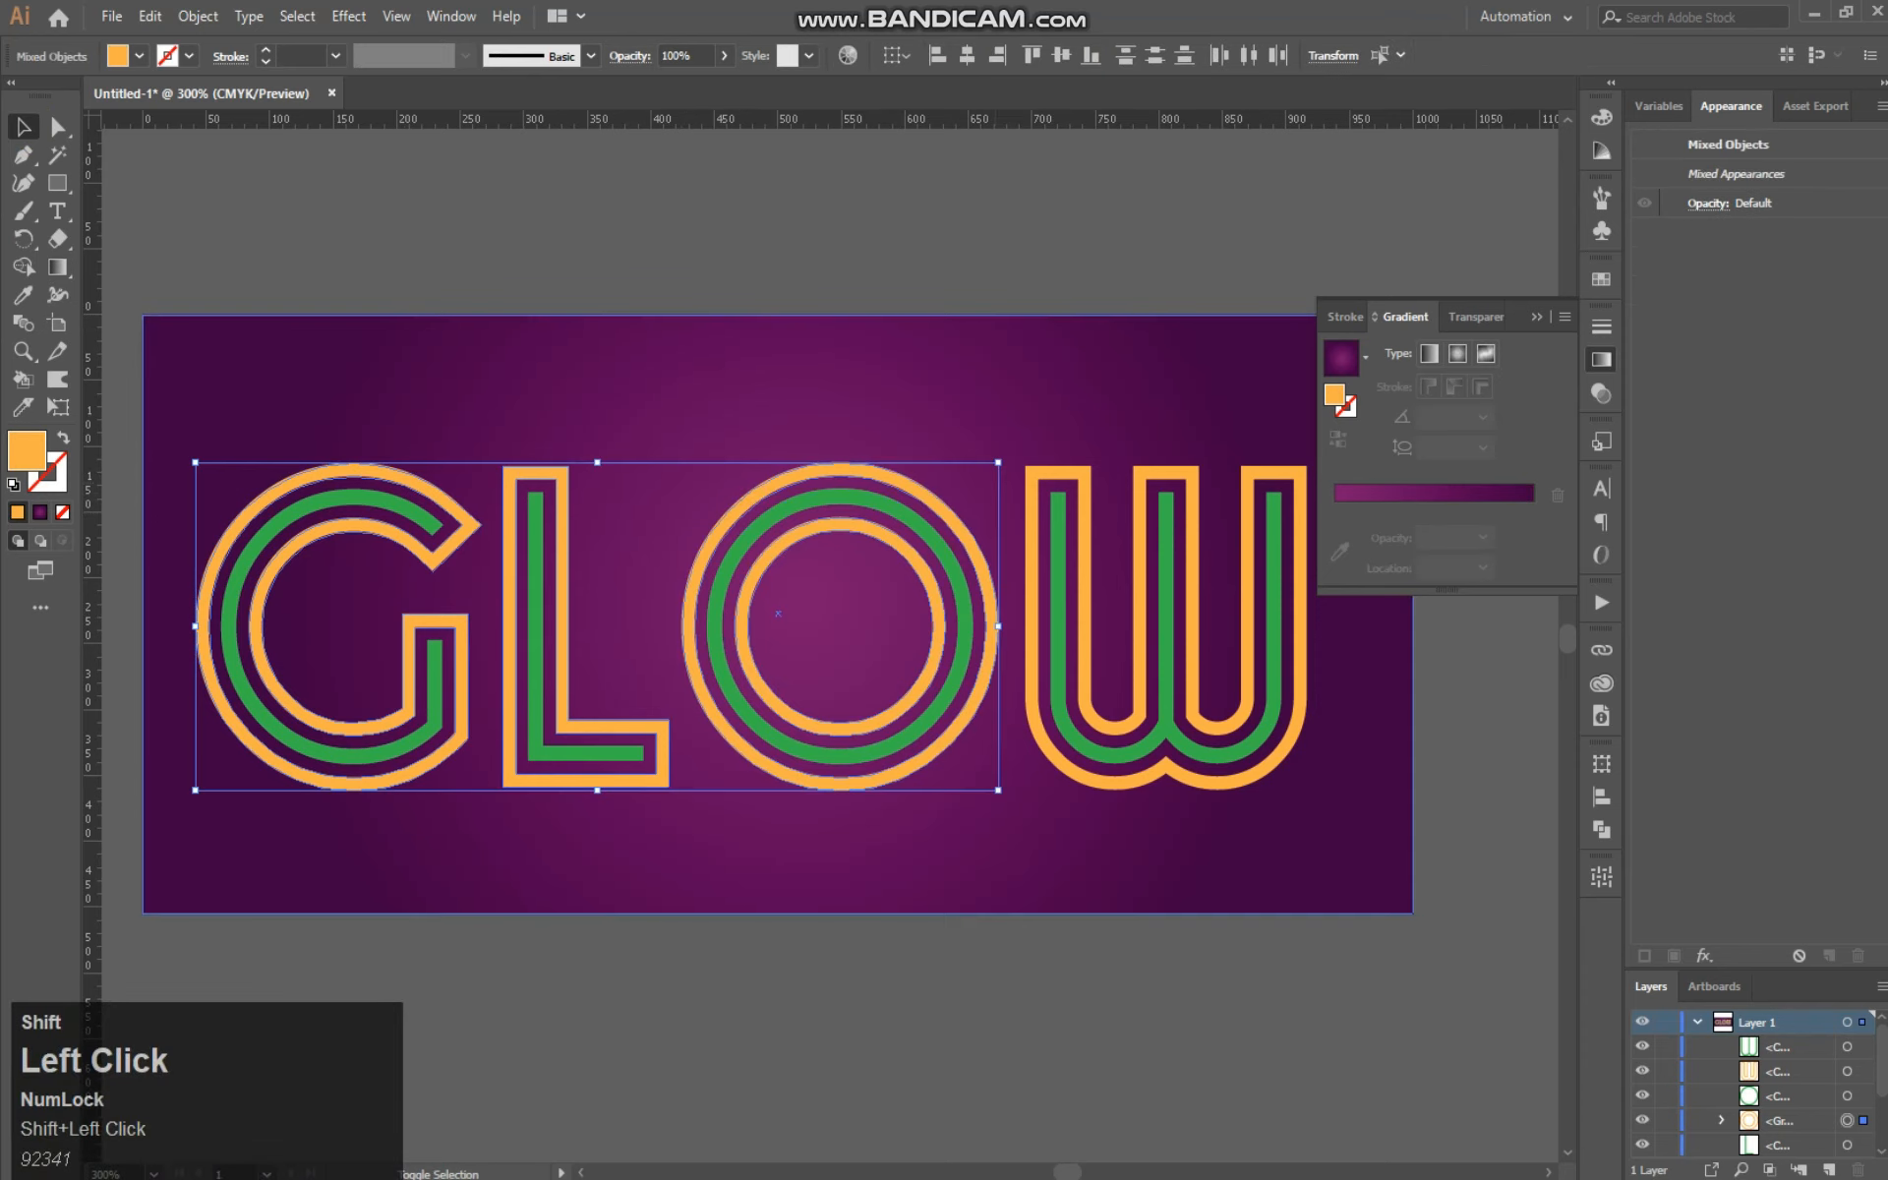
pyautogui.keyDown('shift'); pyautogui.click(1036, 469); pyautogui.keyUp('shift')
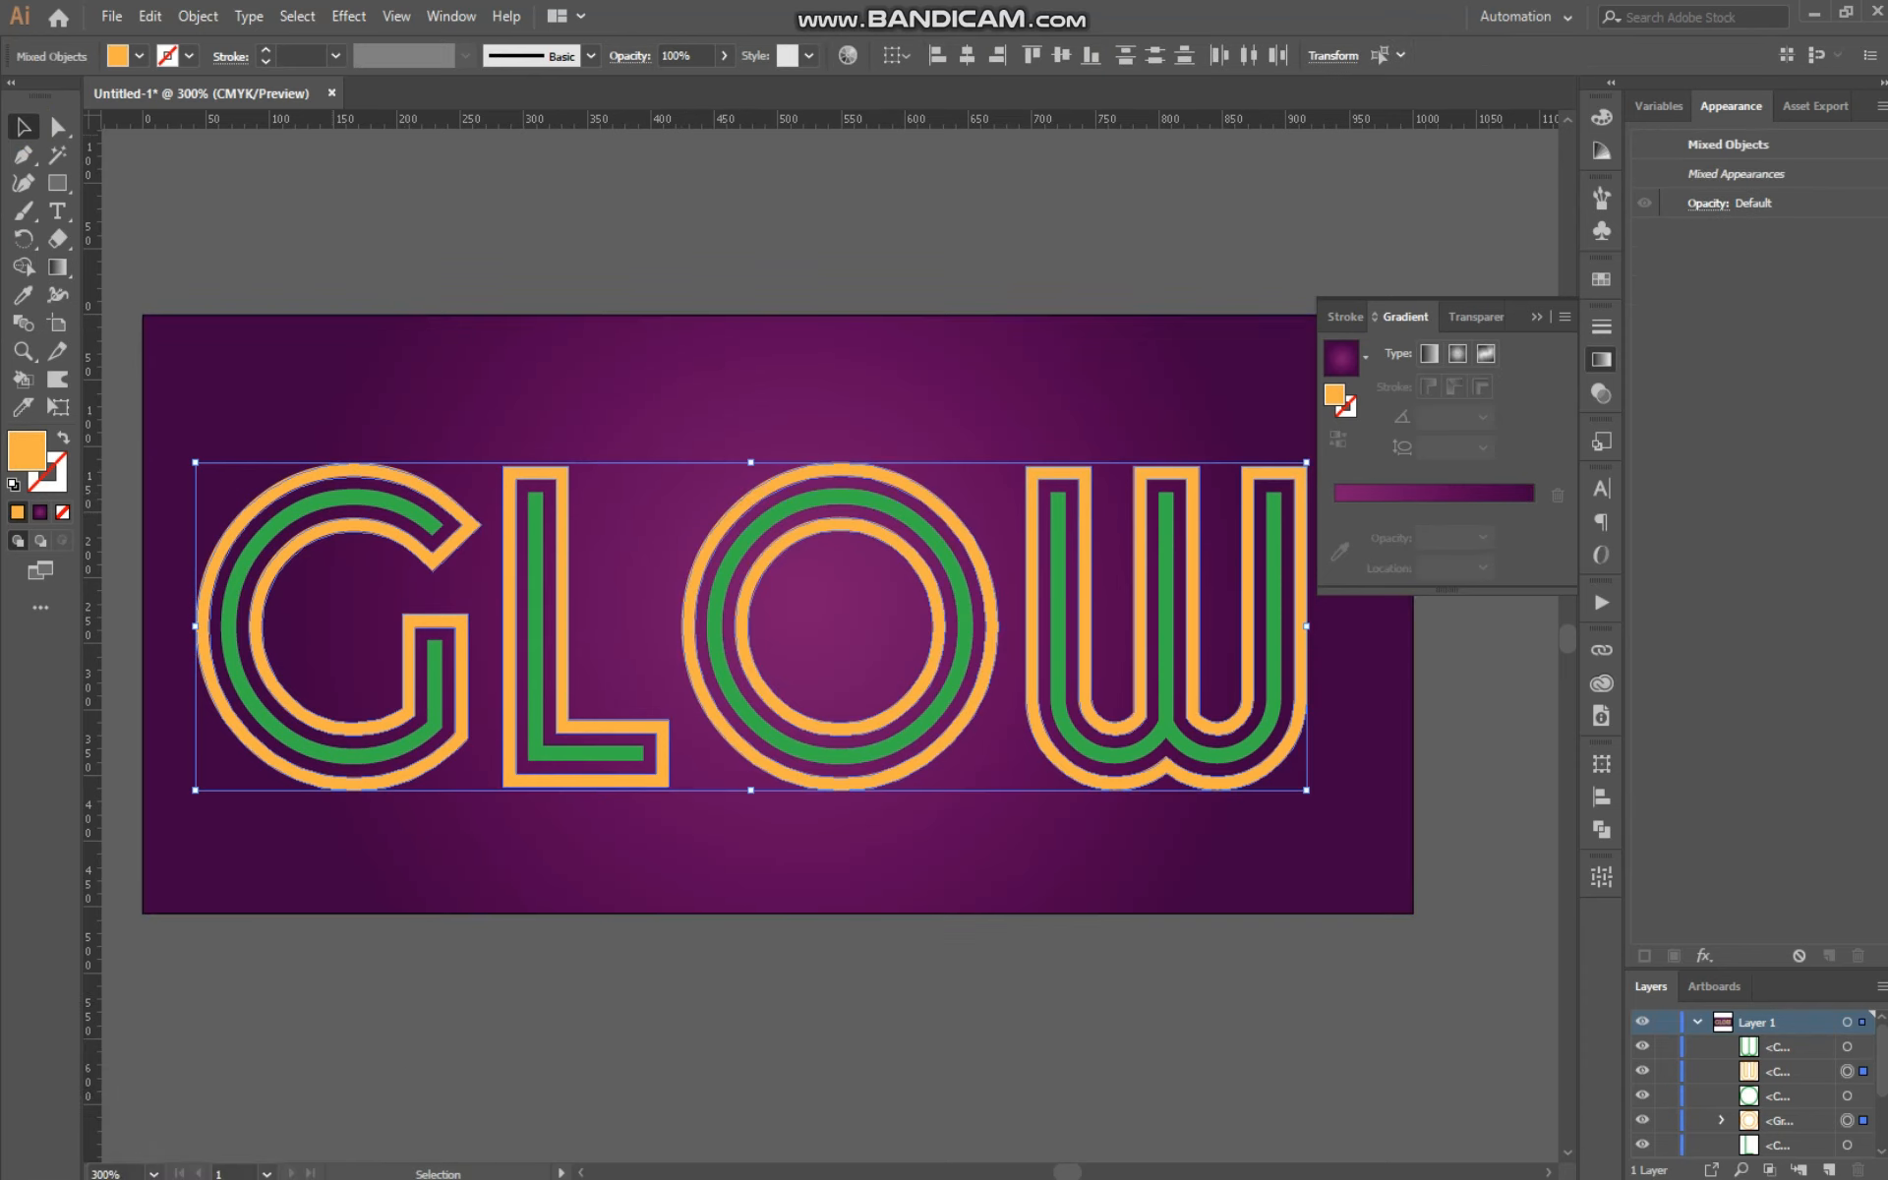
pyautogui.click(397, 16)
pyautogui.moveTo(349, 16)
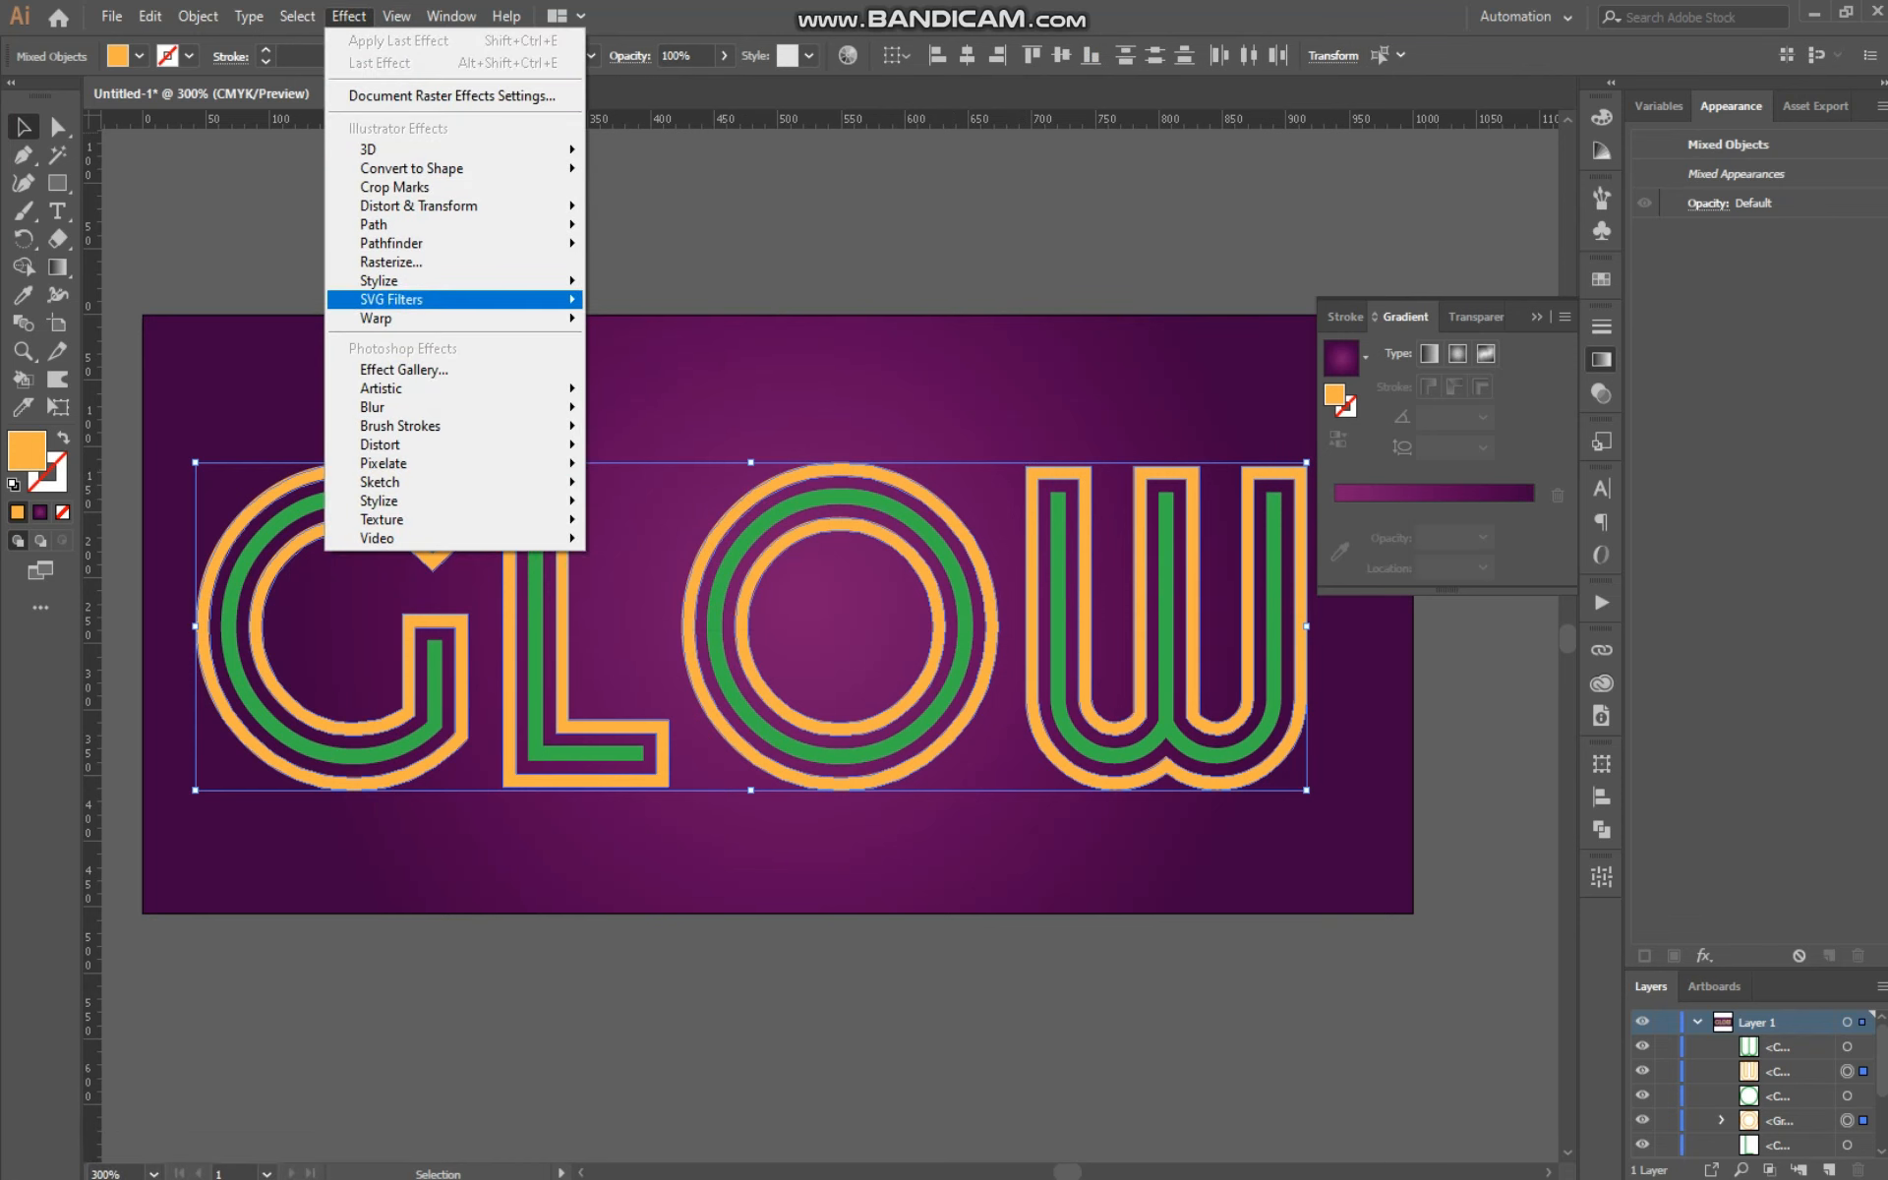
pyautogui.moveTo(452, 280)
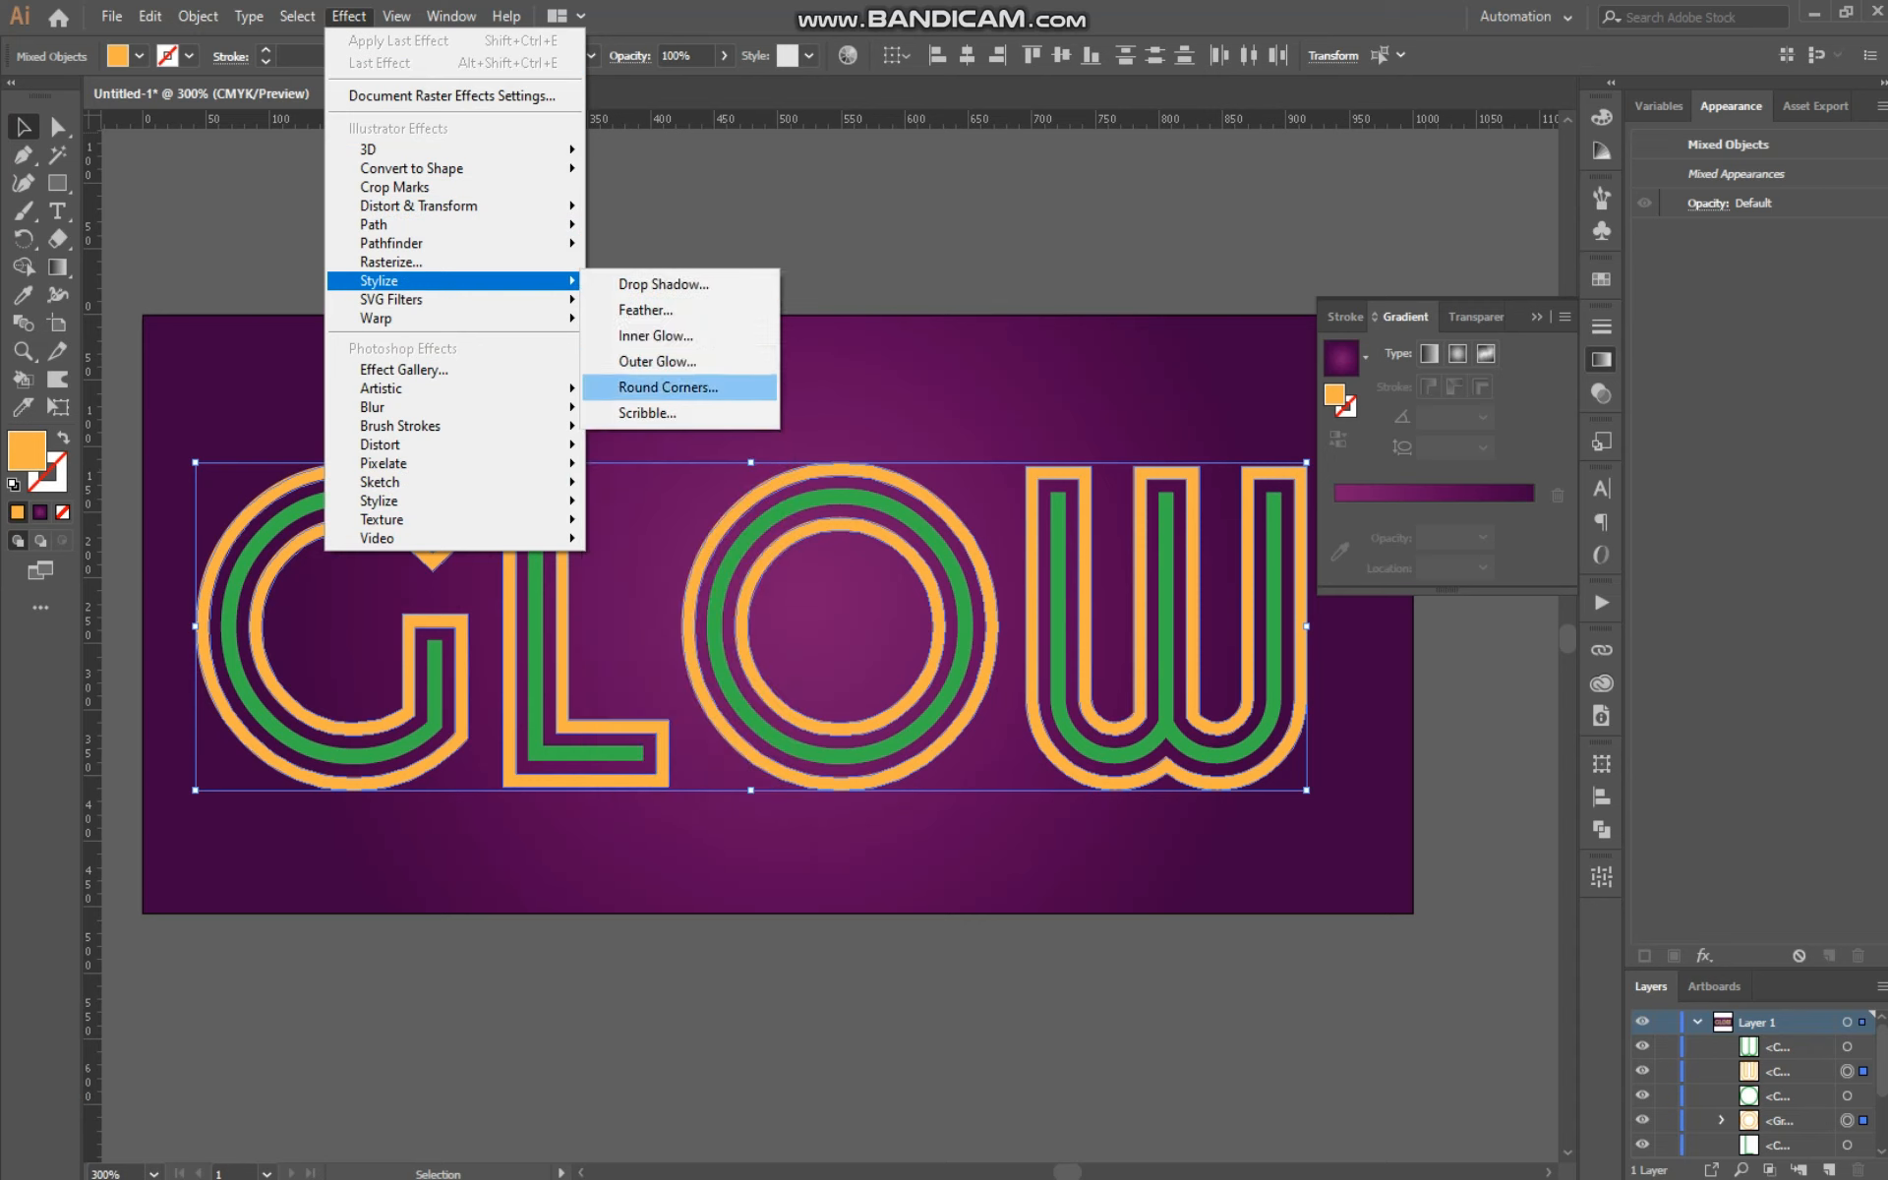
pyautogui.moveTo(374, 406)
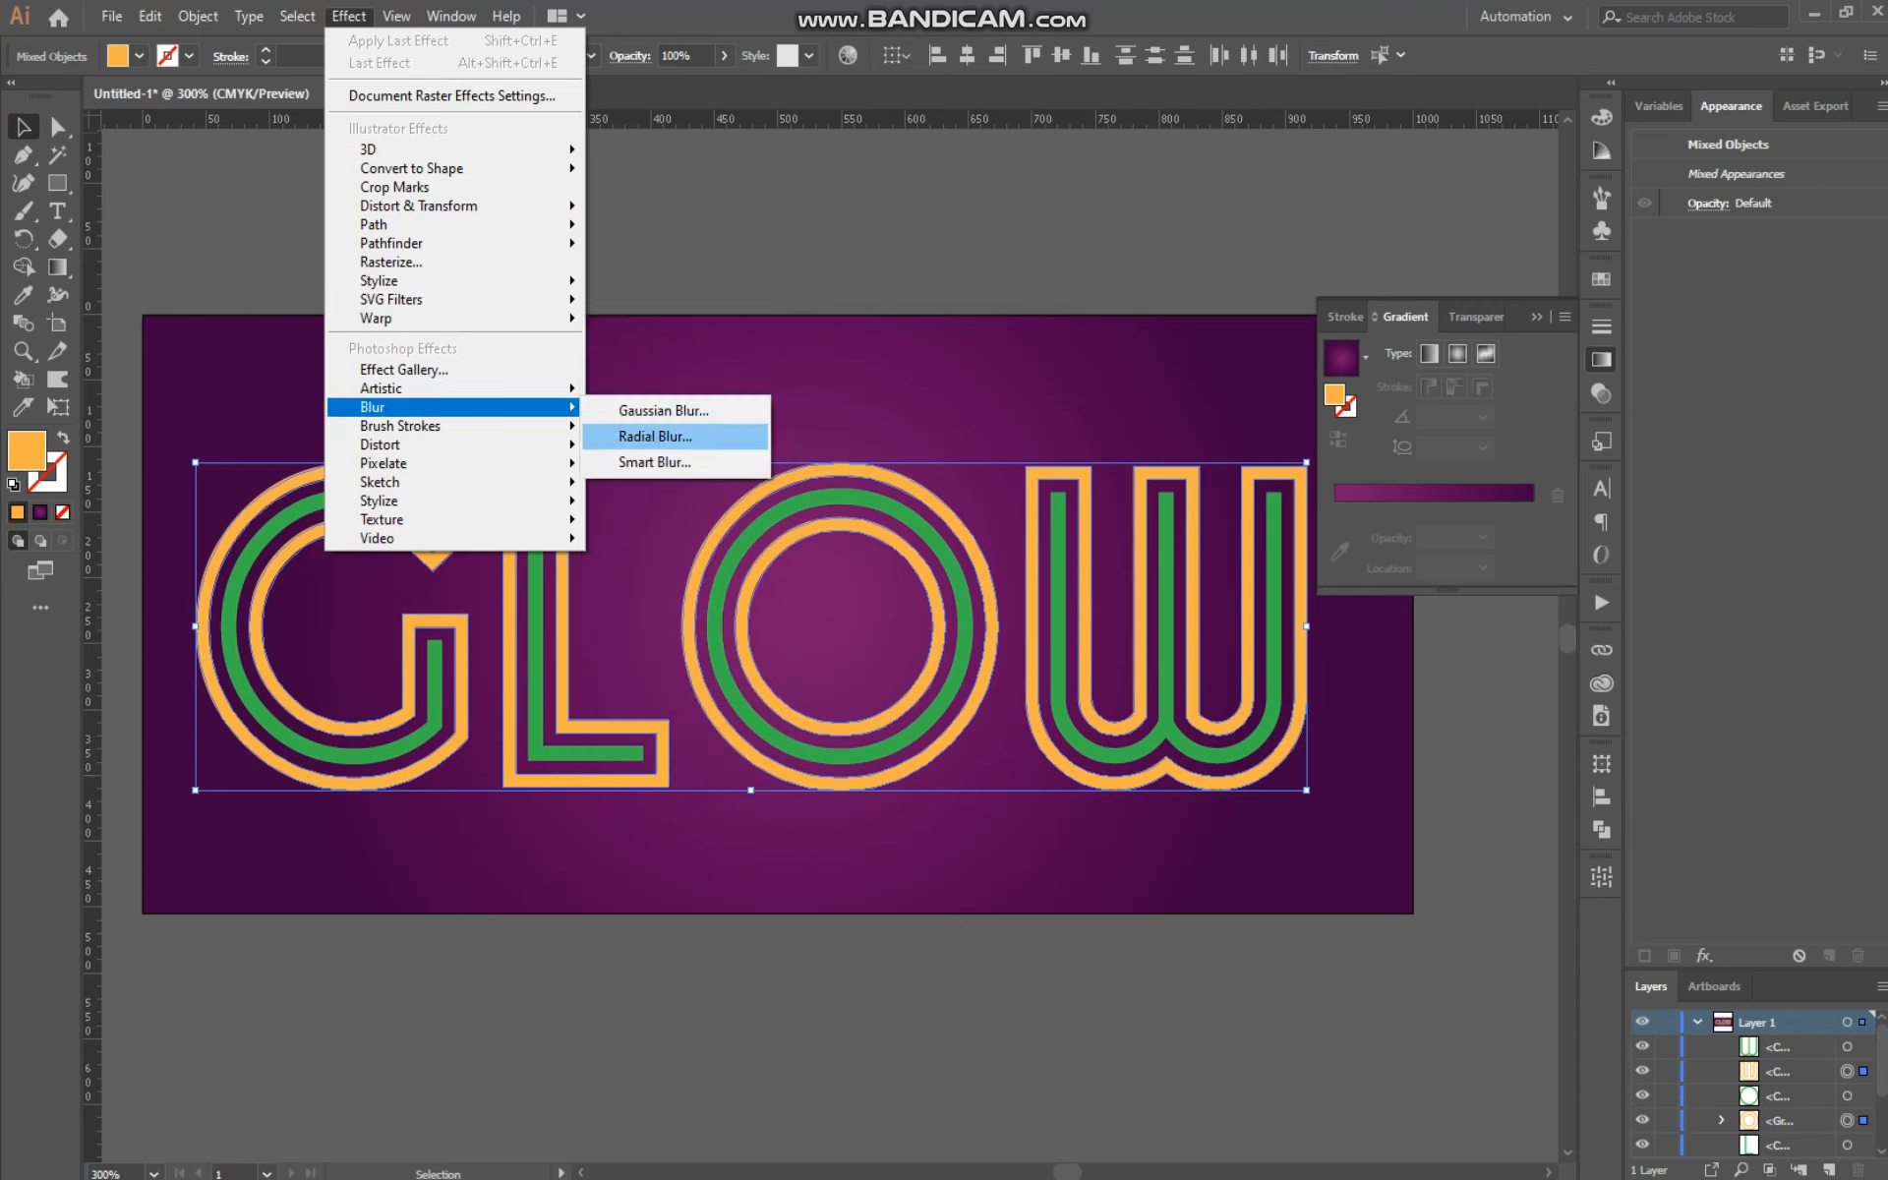
pyautogui.click(664, 410)
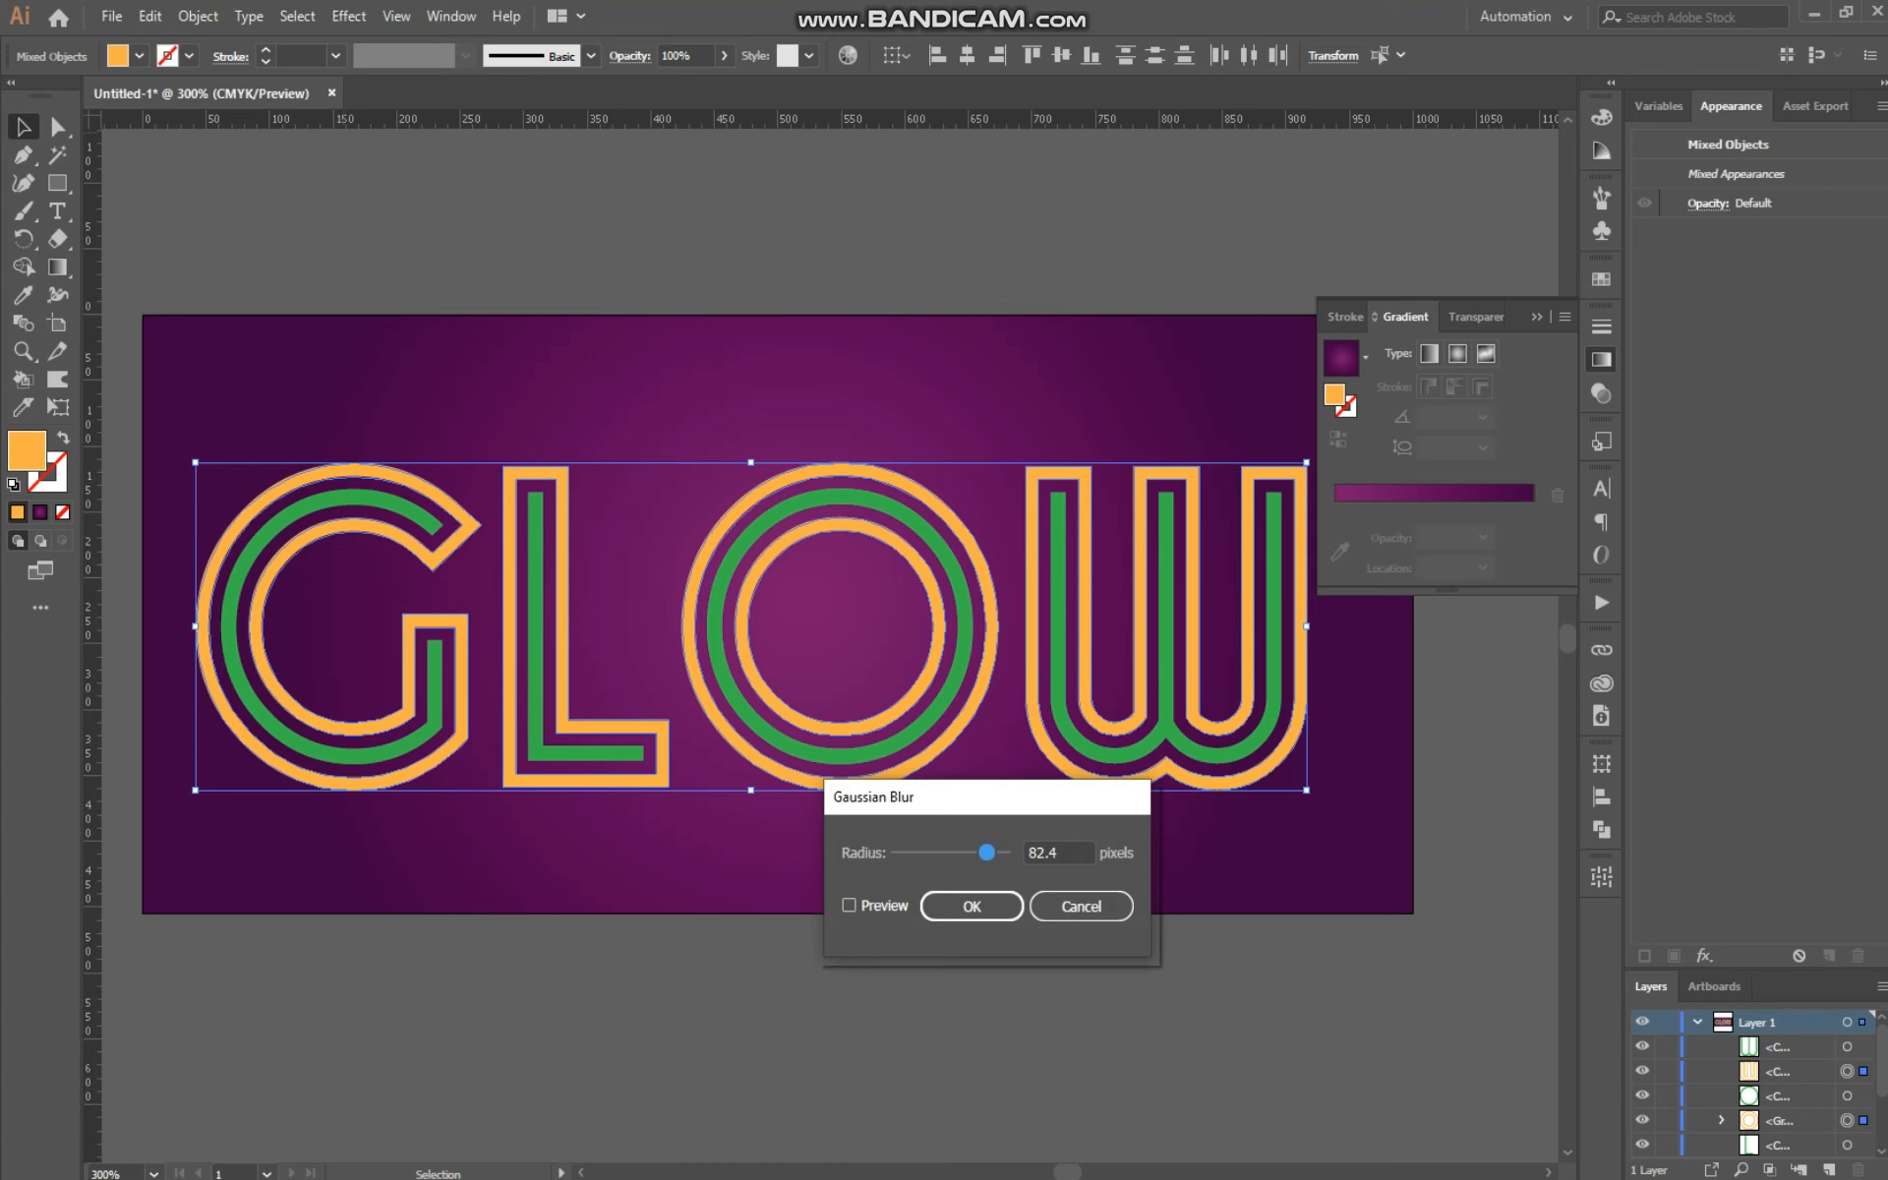
pyautogui.click(849, 905)
pyautogui.moveTo(976, 815); pyautogui.dragTo(1382, 692)
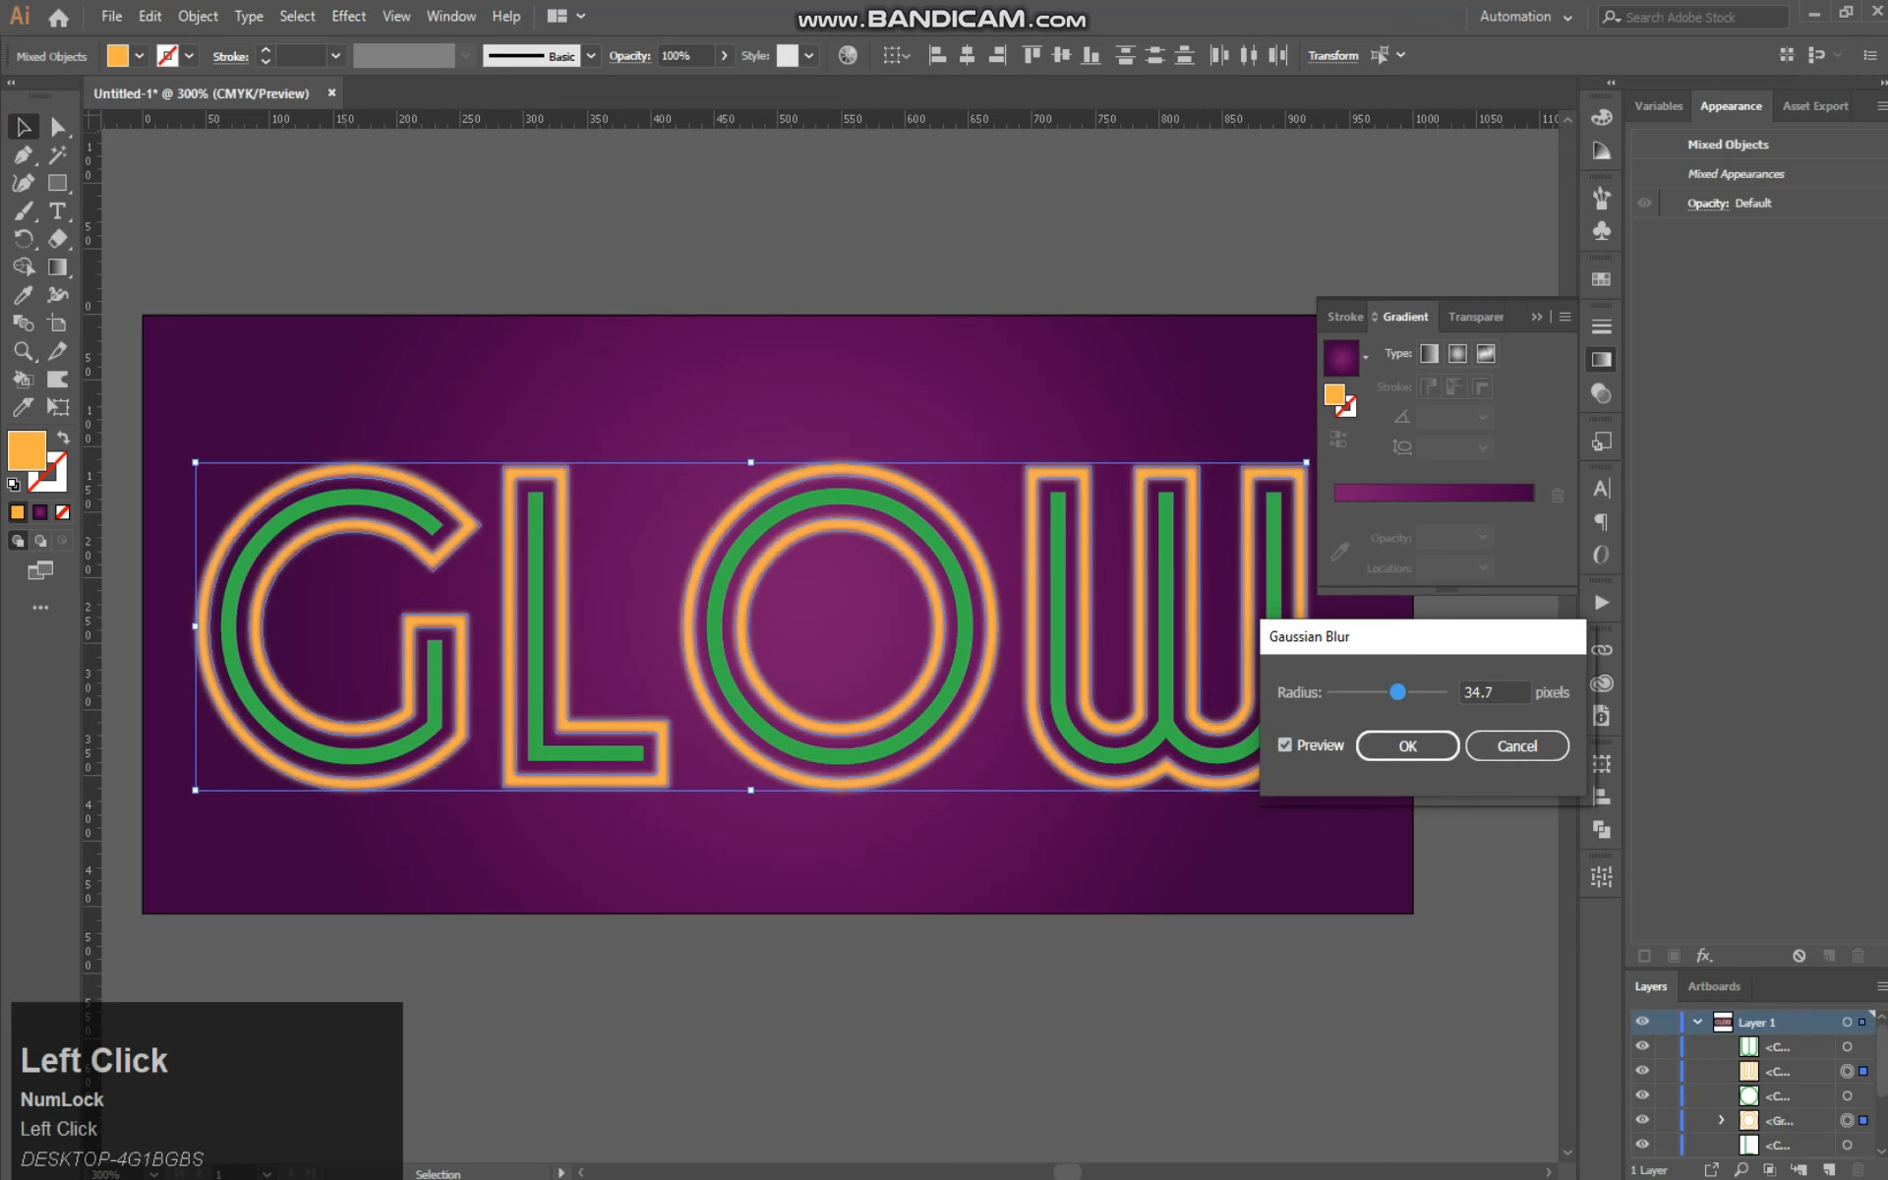
pyautogui.moveTo(1397, 693); pyautogui.dragTo(1395, 693)
pyautogui.click(1517, 747)
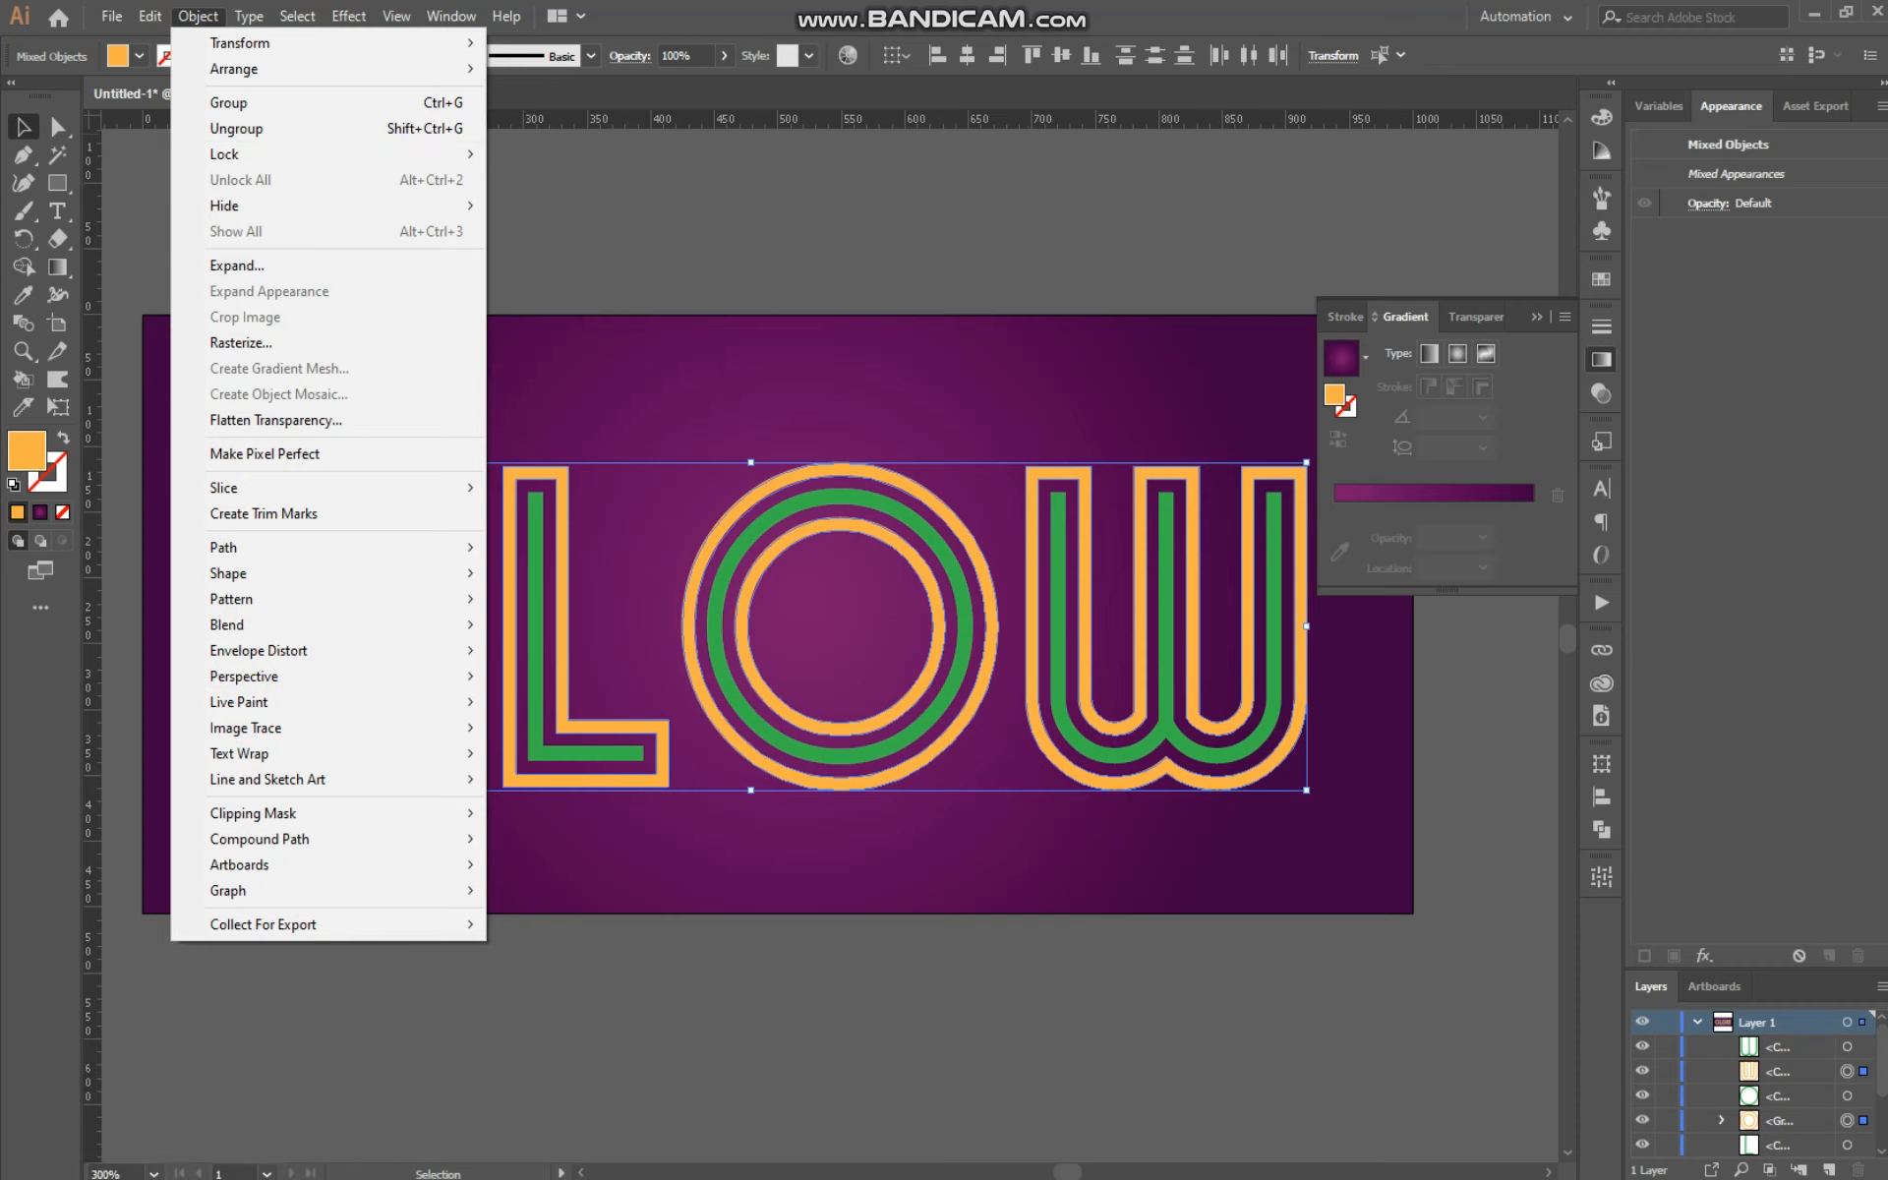
pyautogui.moveTo(149, 17)
pyautogui.click(183, 102)
pyautogui.hotkey('ctrl', 'z')
# Step: Copy the selected orange outlines and paste the duplicates directly in front of the originals
pyautogui.click(150, 17)
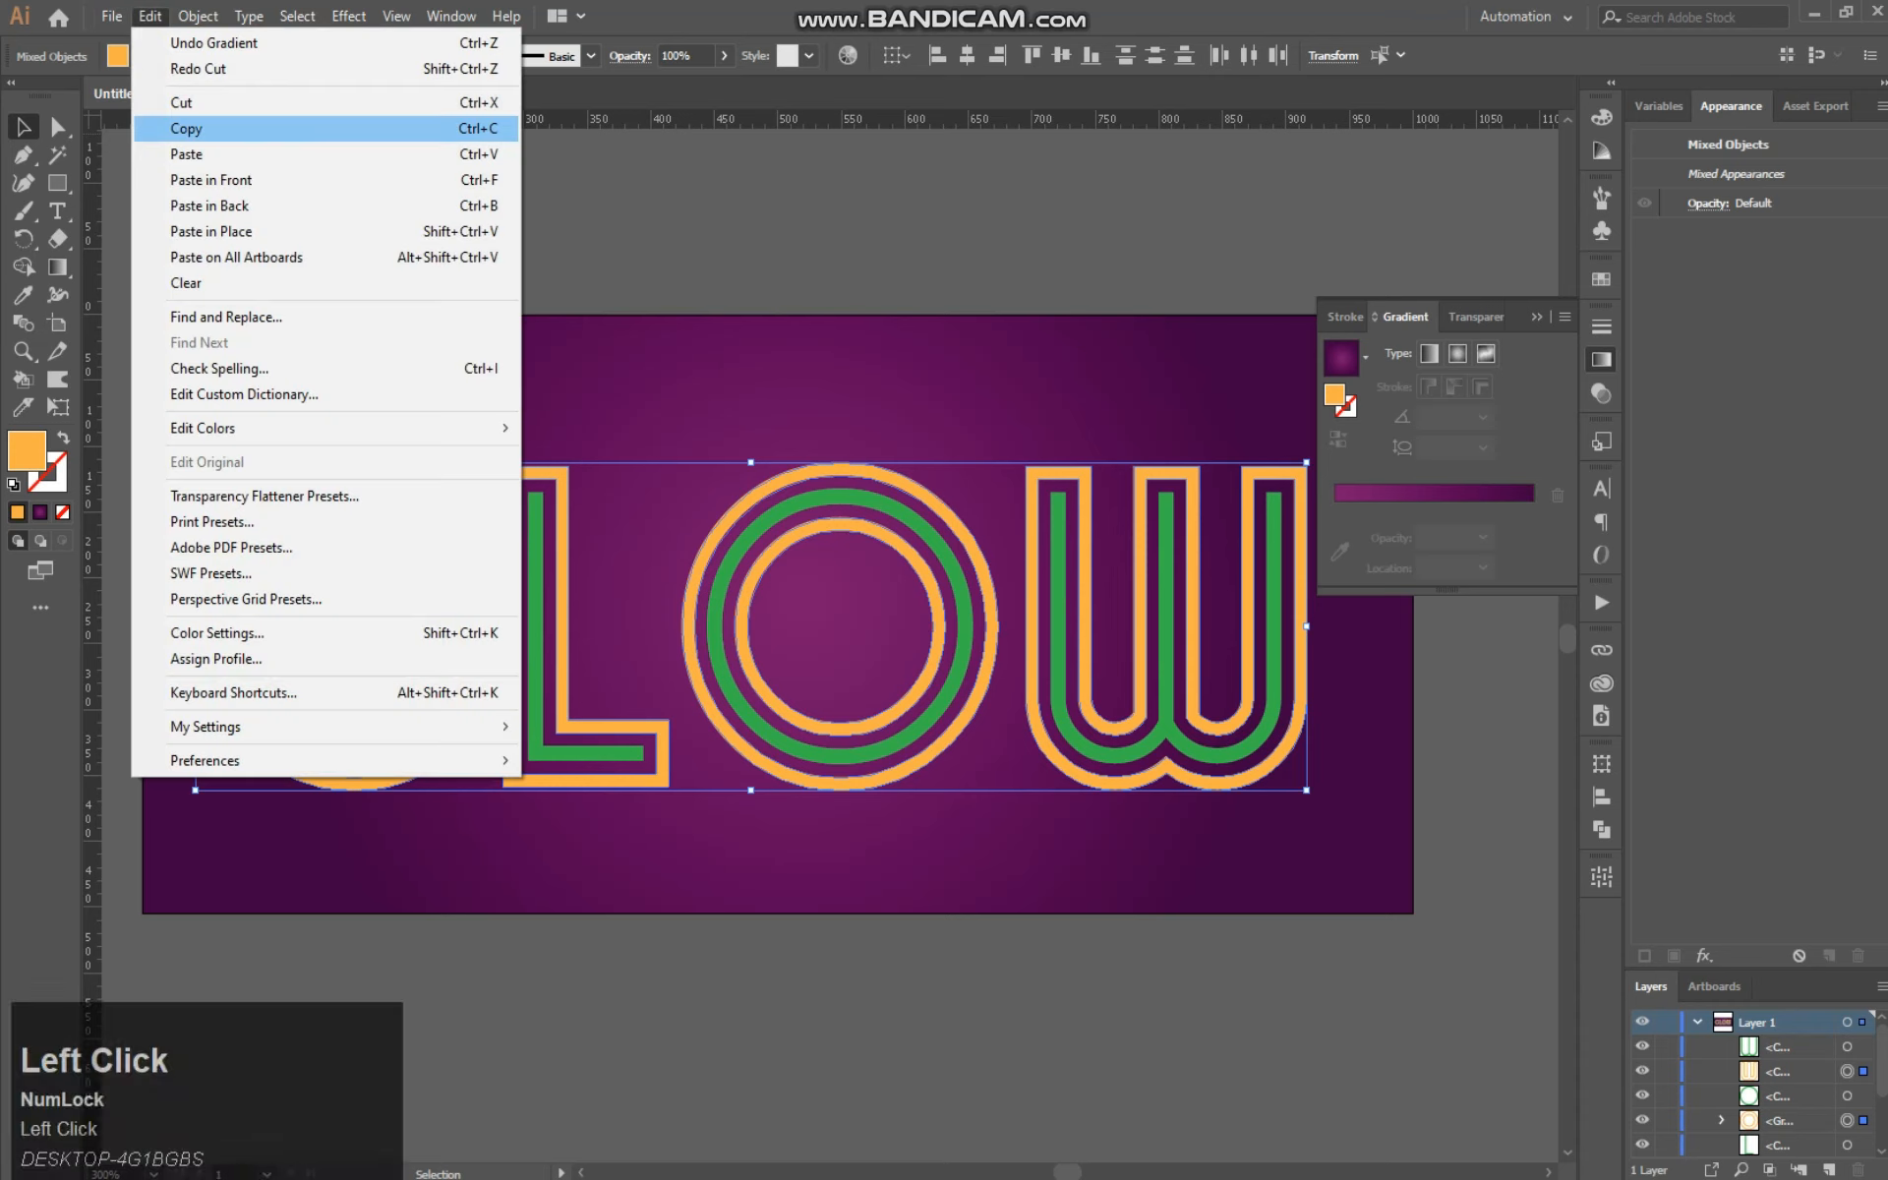
pyautogui.click(187, 128)
pyautogui.click(149, 16)
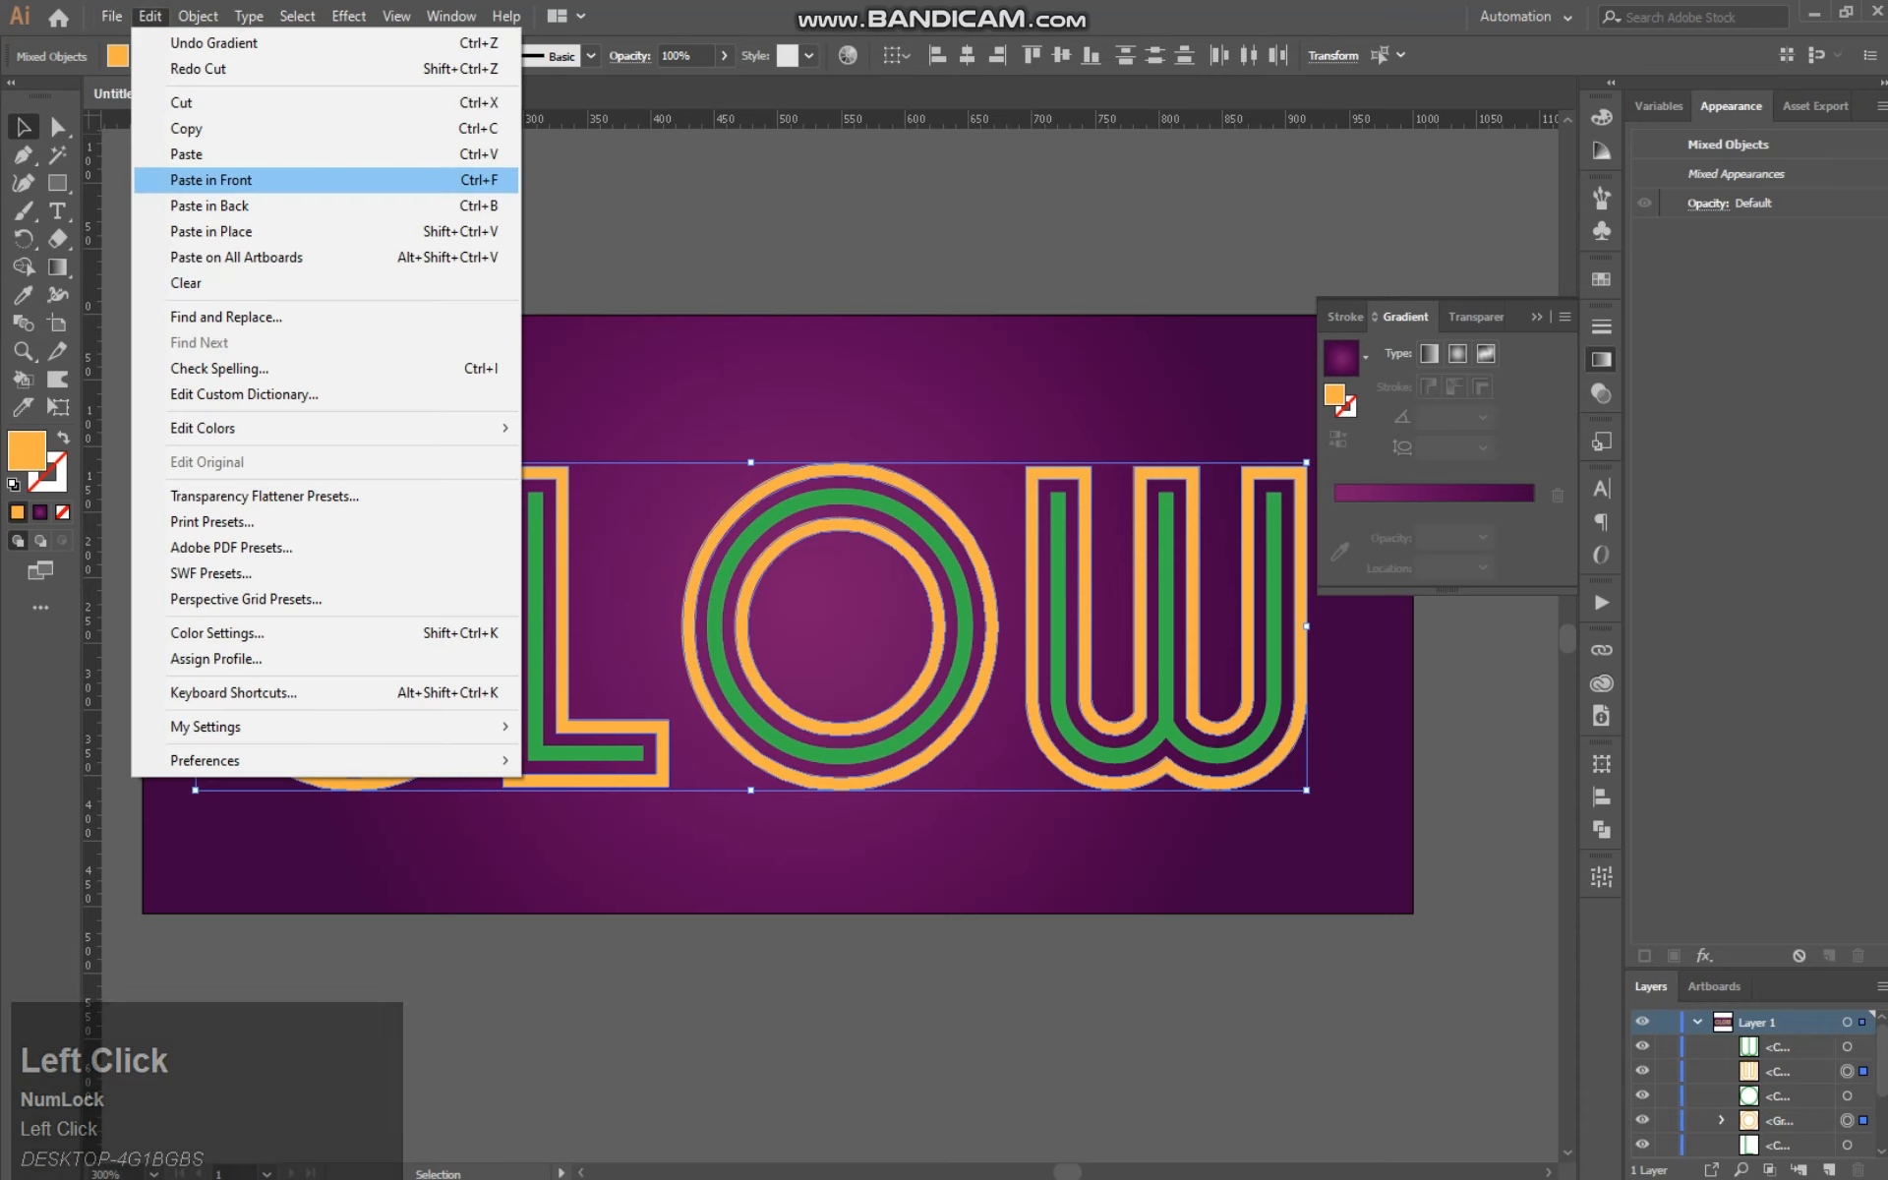
pyautogui.click(211, 180)
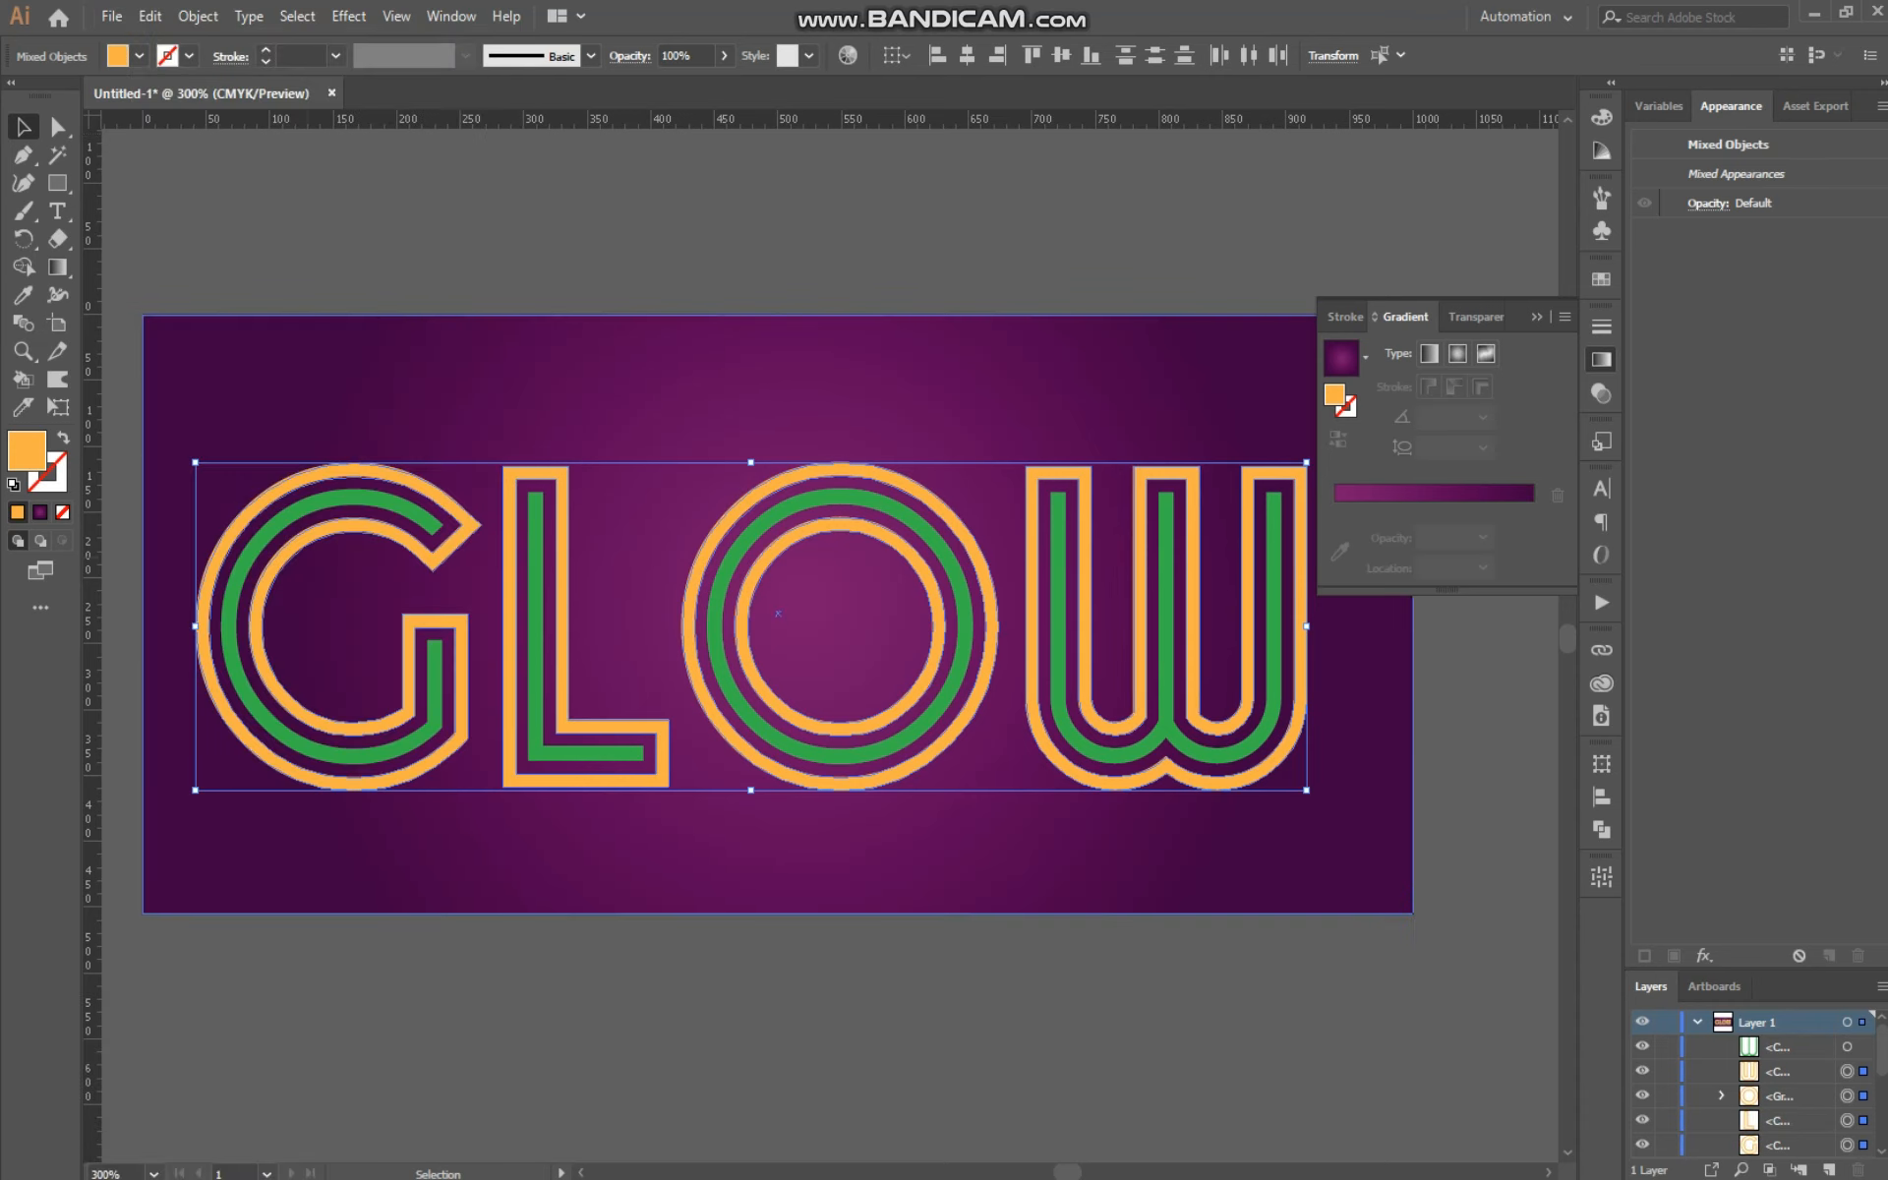
# Step: Apply a Gaussian Blur with a radius of about 10.8 pixels to the pasted orange outlines, with the preview on
pyautogui.click(349, 17)
pyautogui.moveTo(443, 408)
pyautogui.click(664, 410)
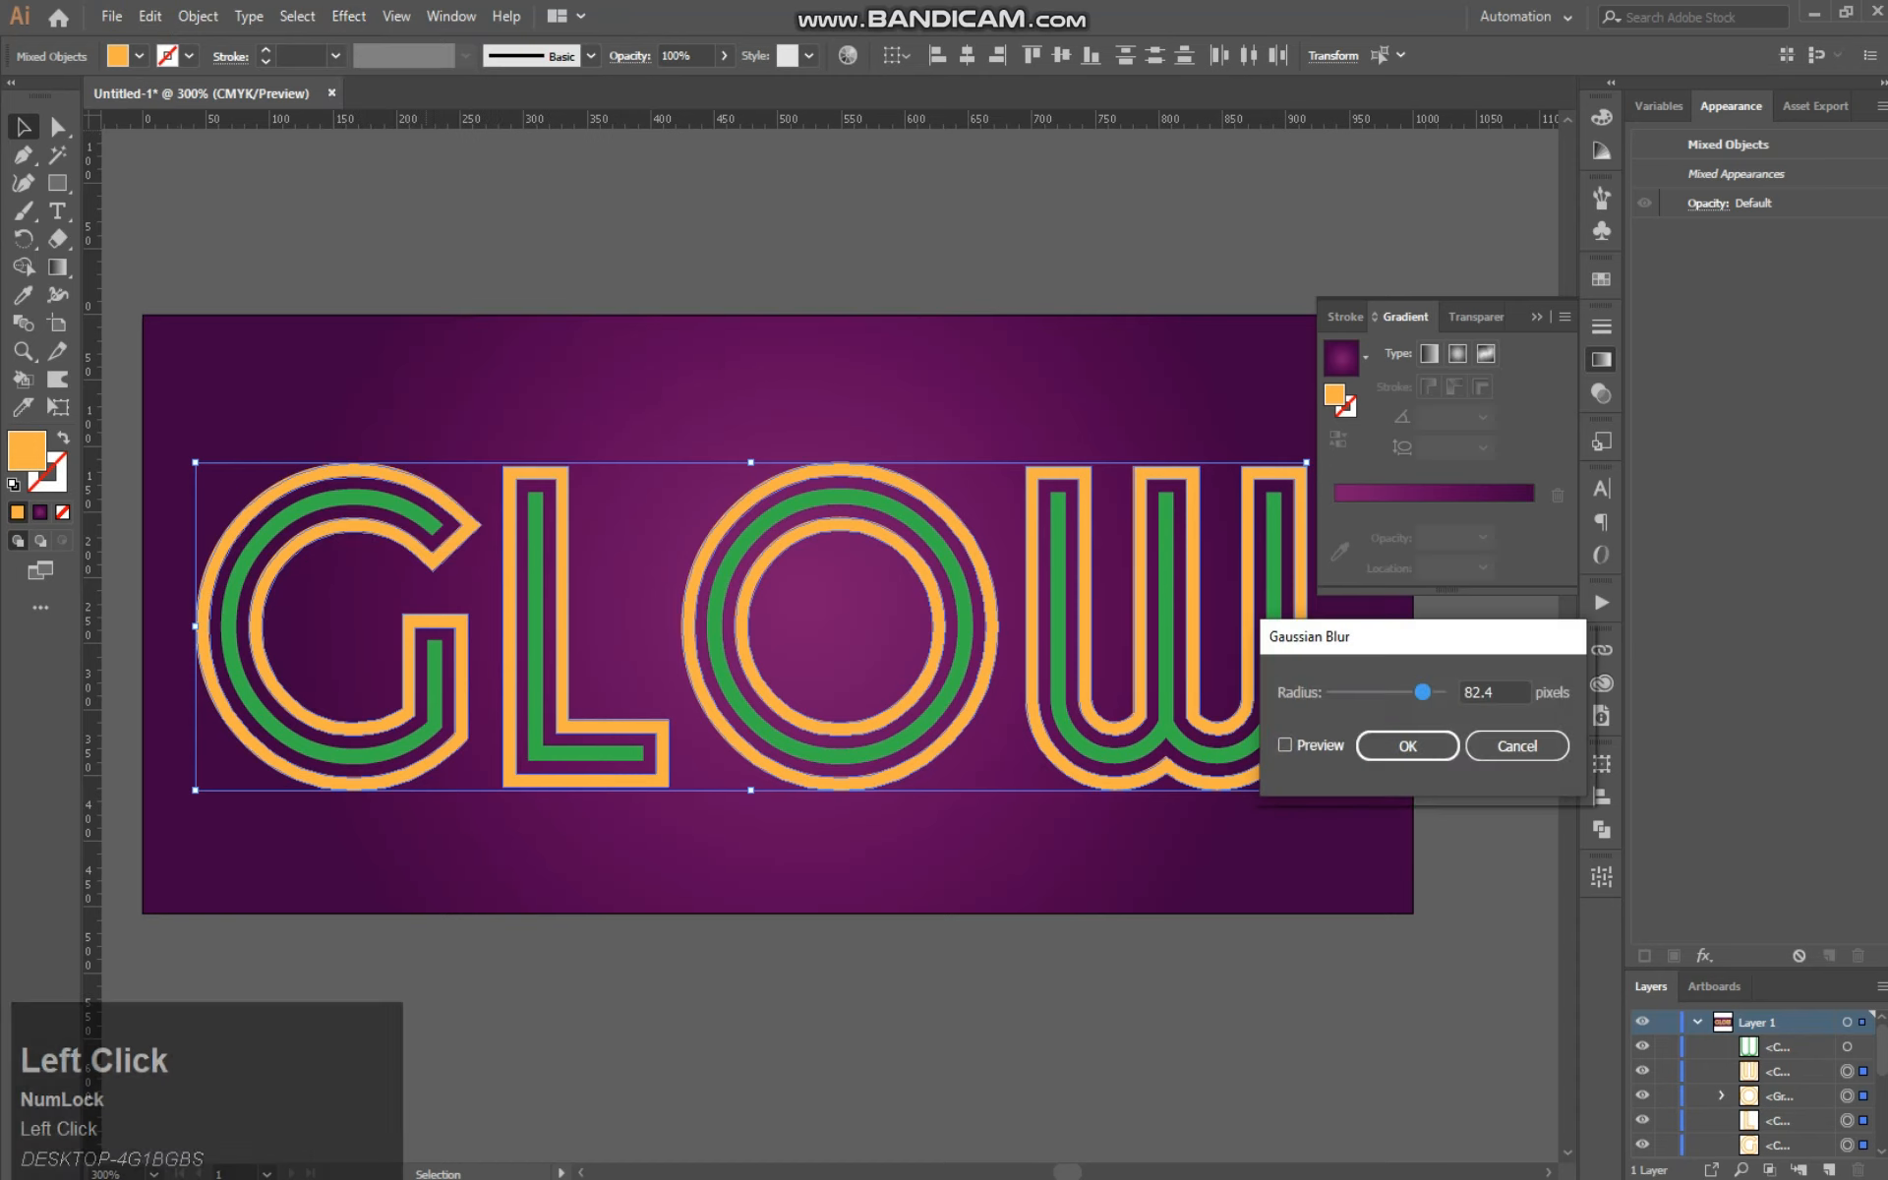
pyautogui.click(1284, 745)
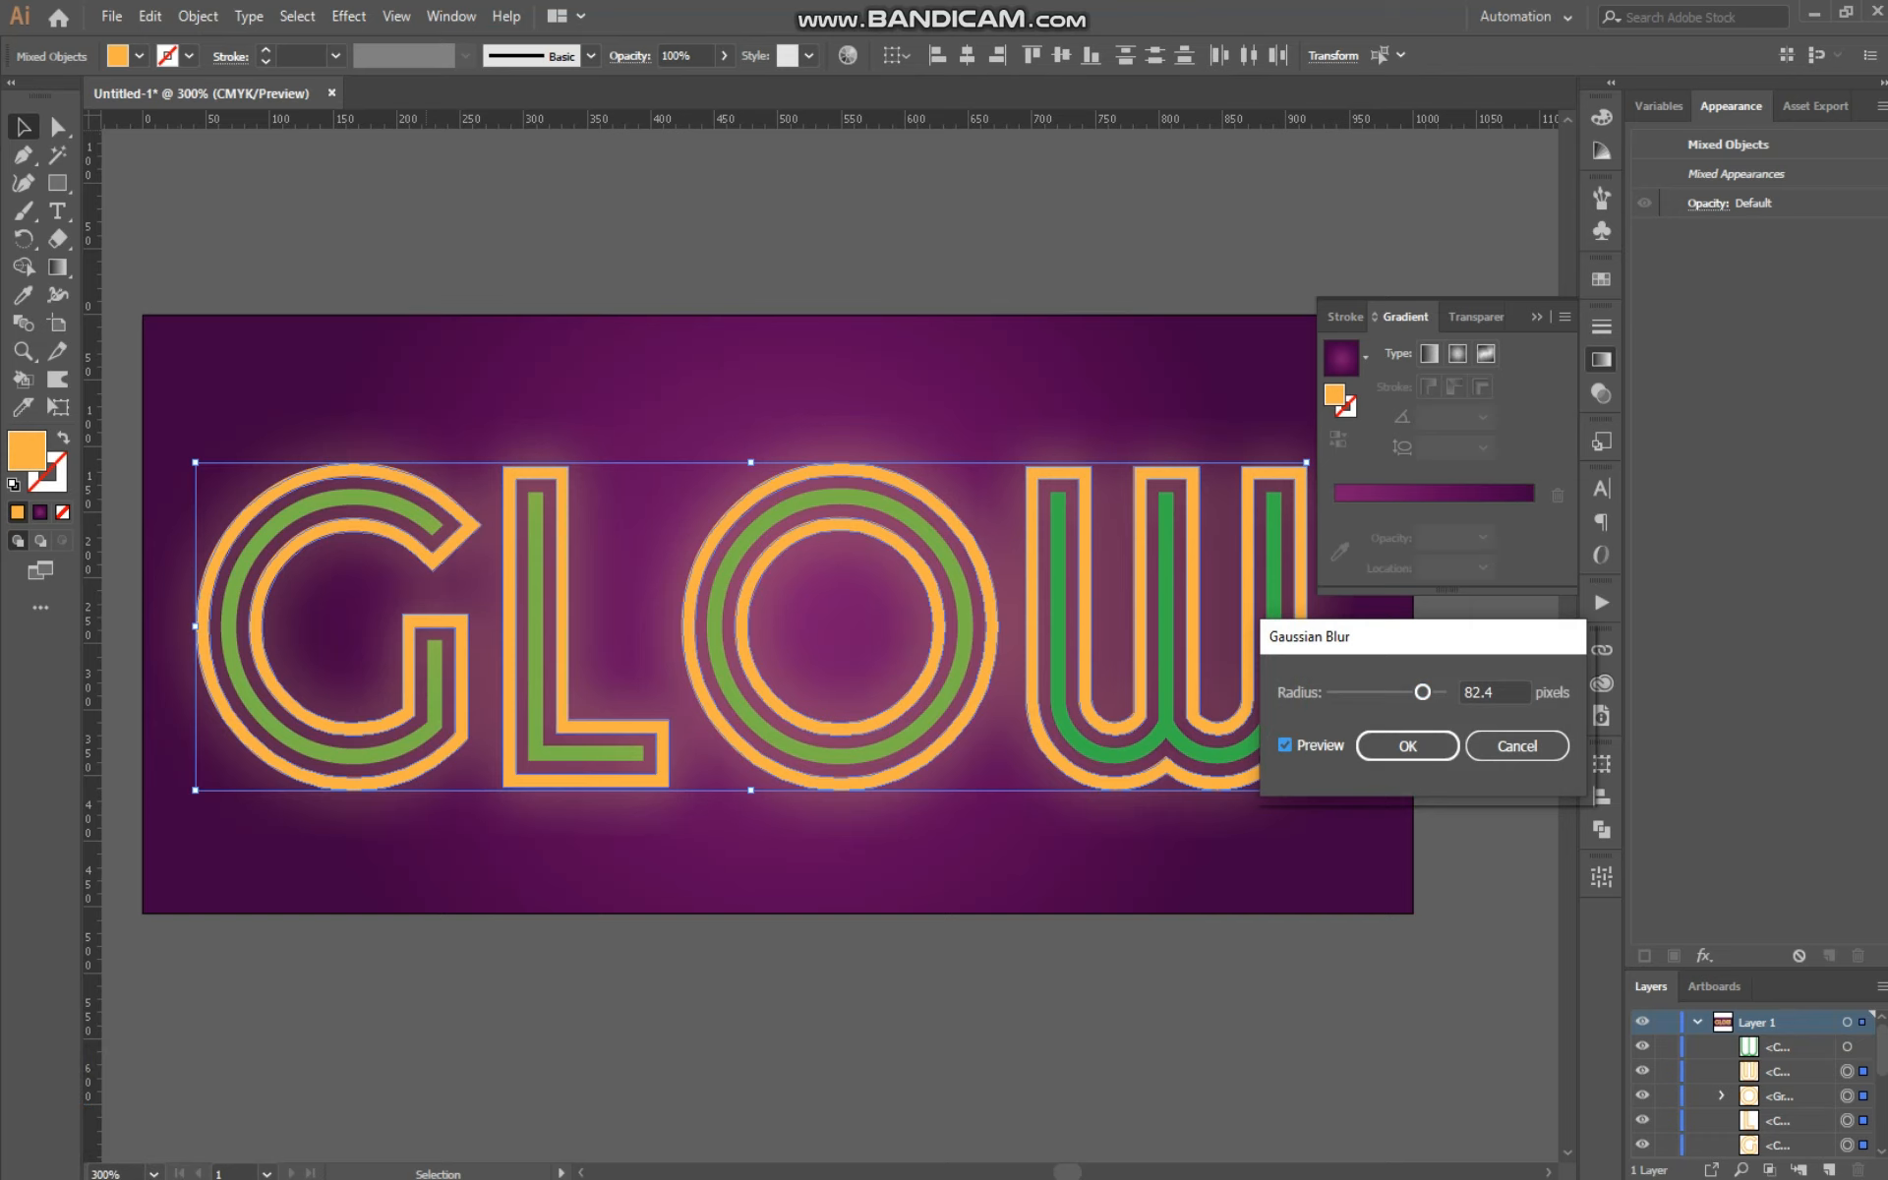
pyautogui.moveTo(1423, 692); pyautogui.dragTo(1393, 691)
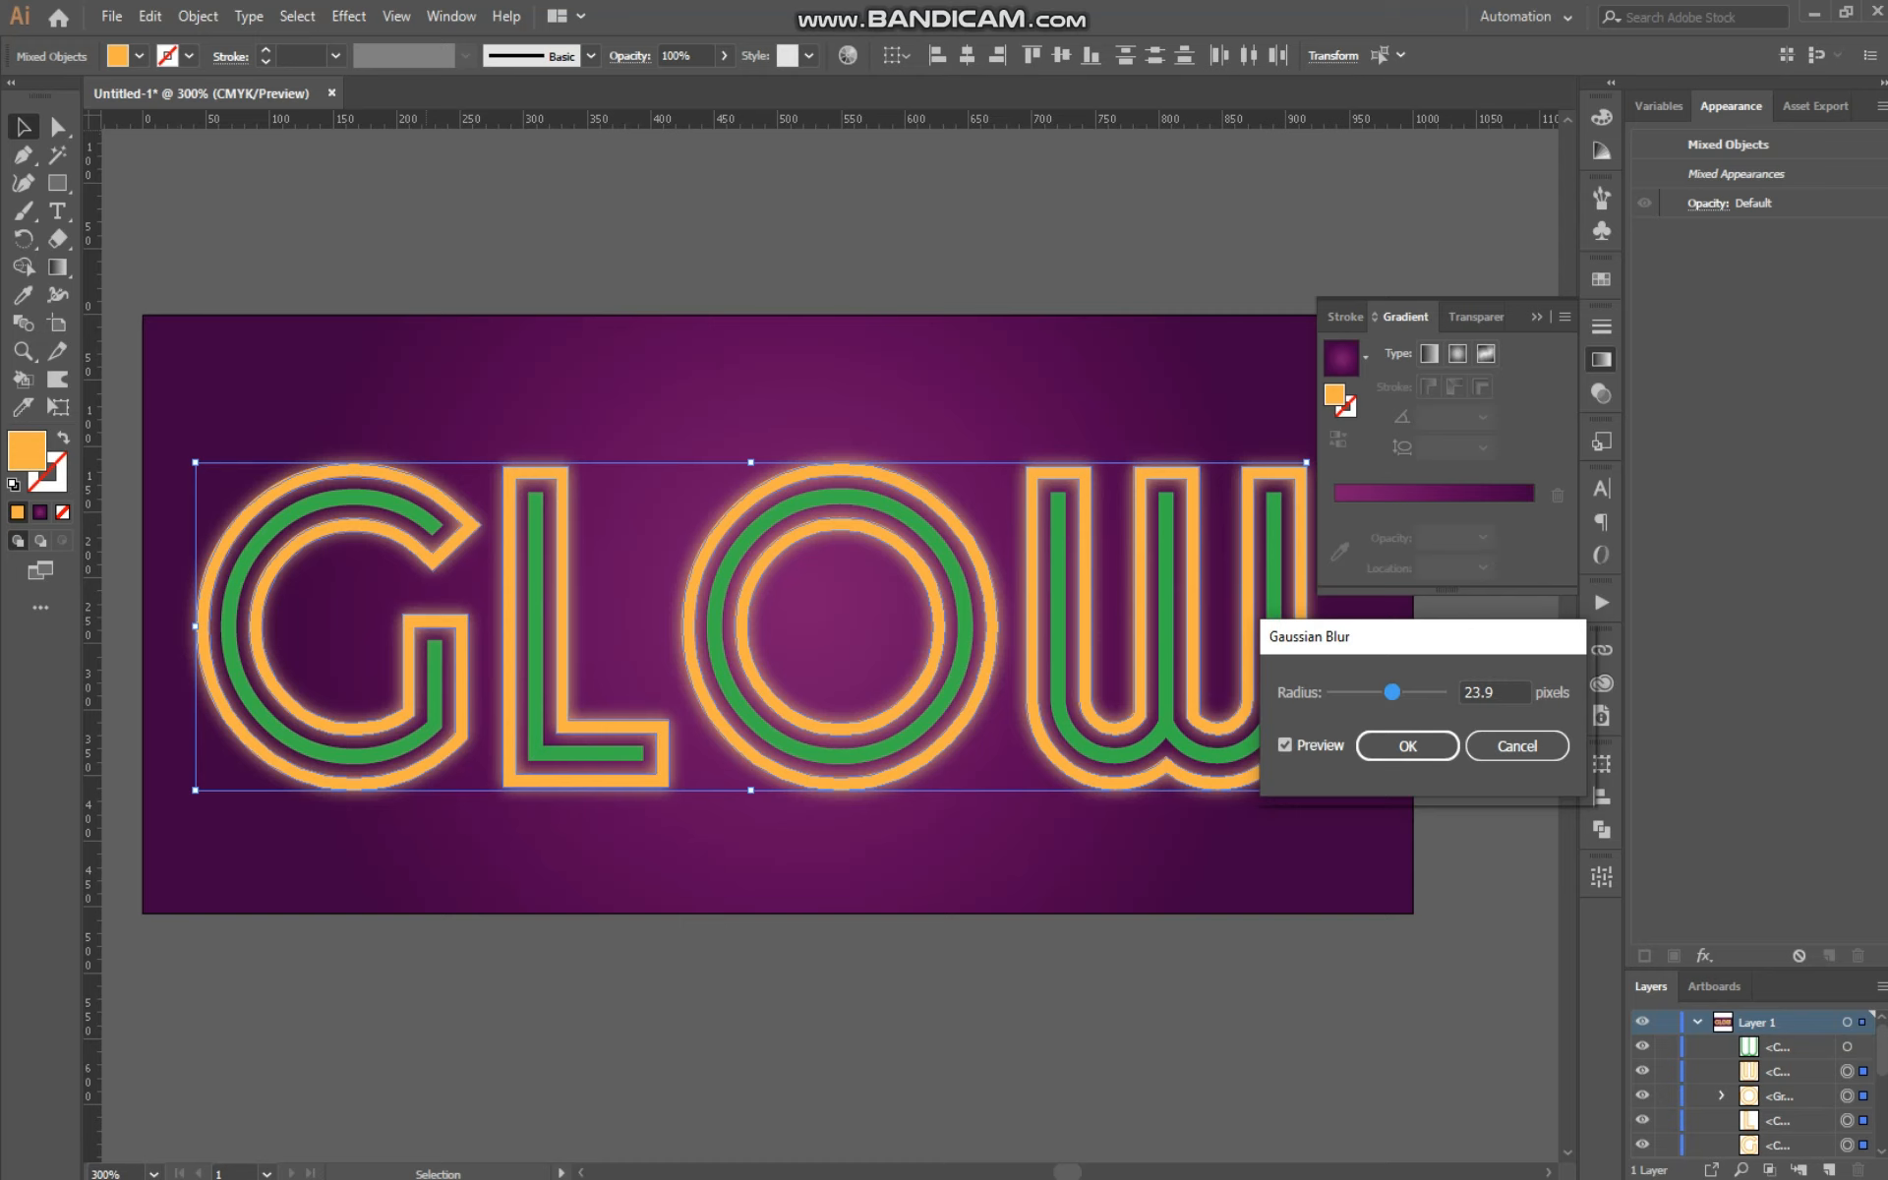
pyautogui.moveTo(1393, 691); pyautogui.dragTo(1392, 691)
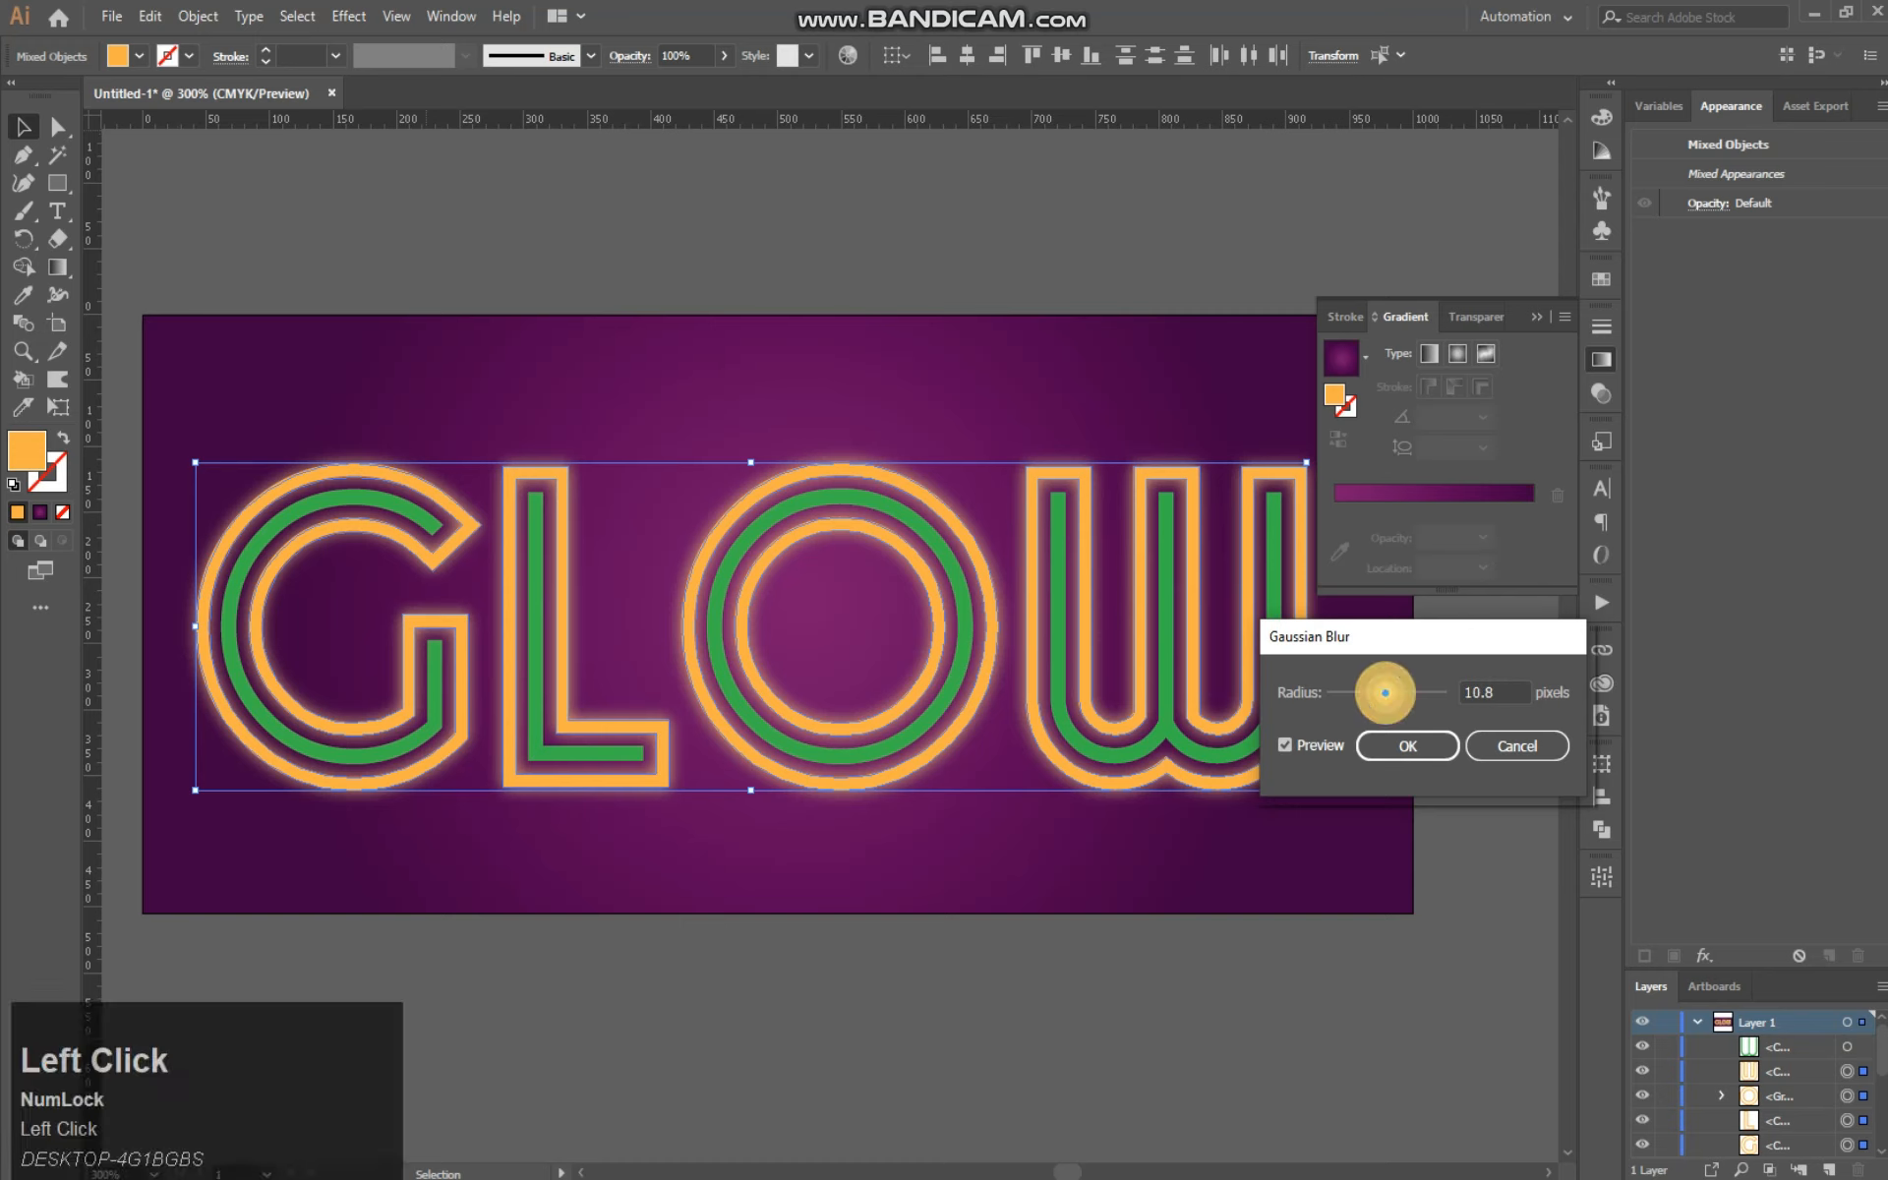
pyautogui.click(1407, 745)
pyautogui.click(965, 210)
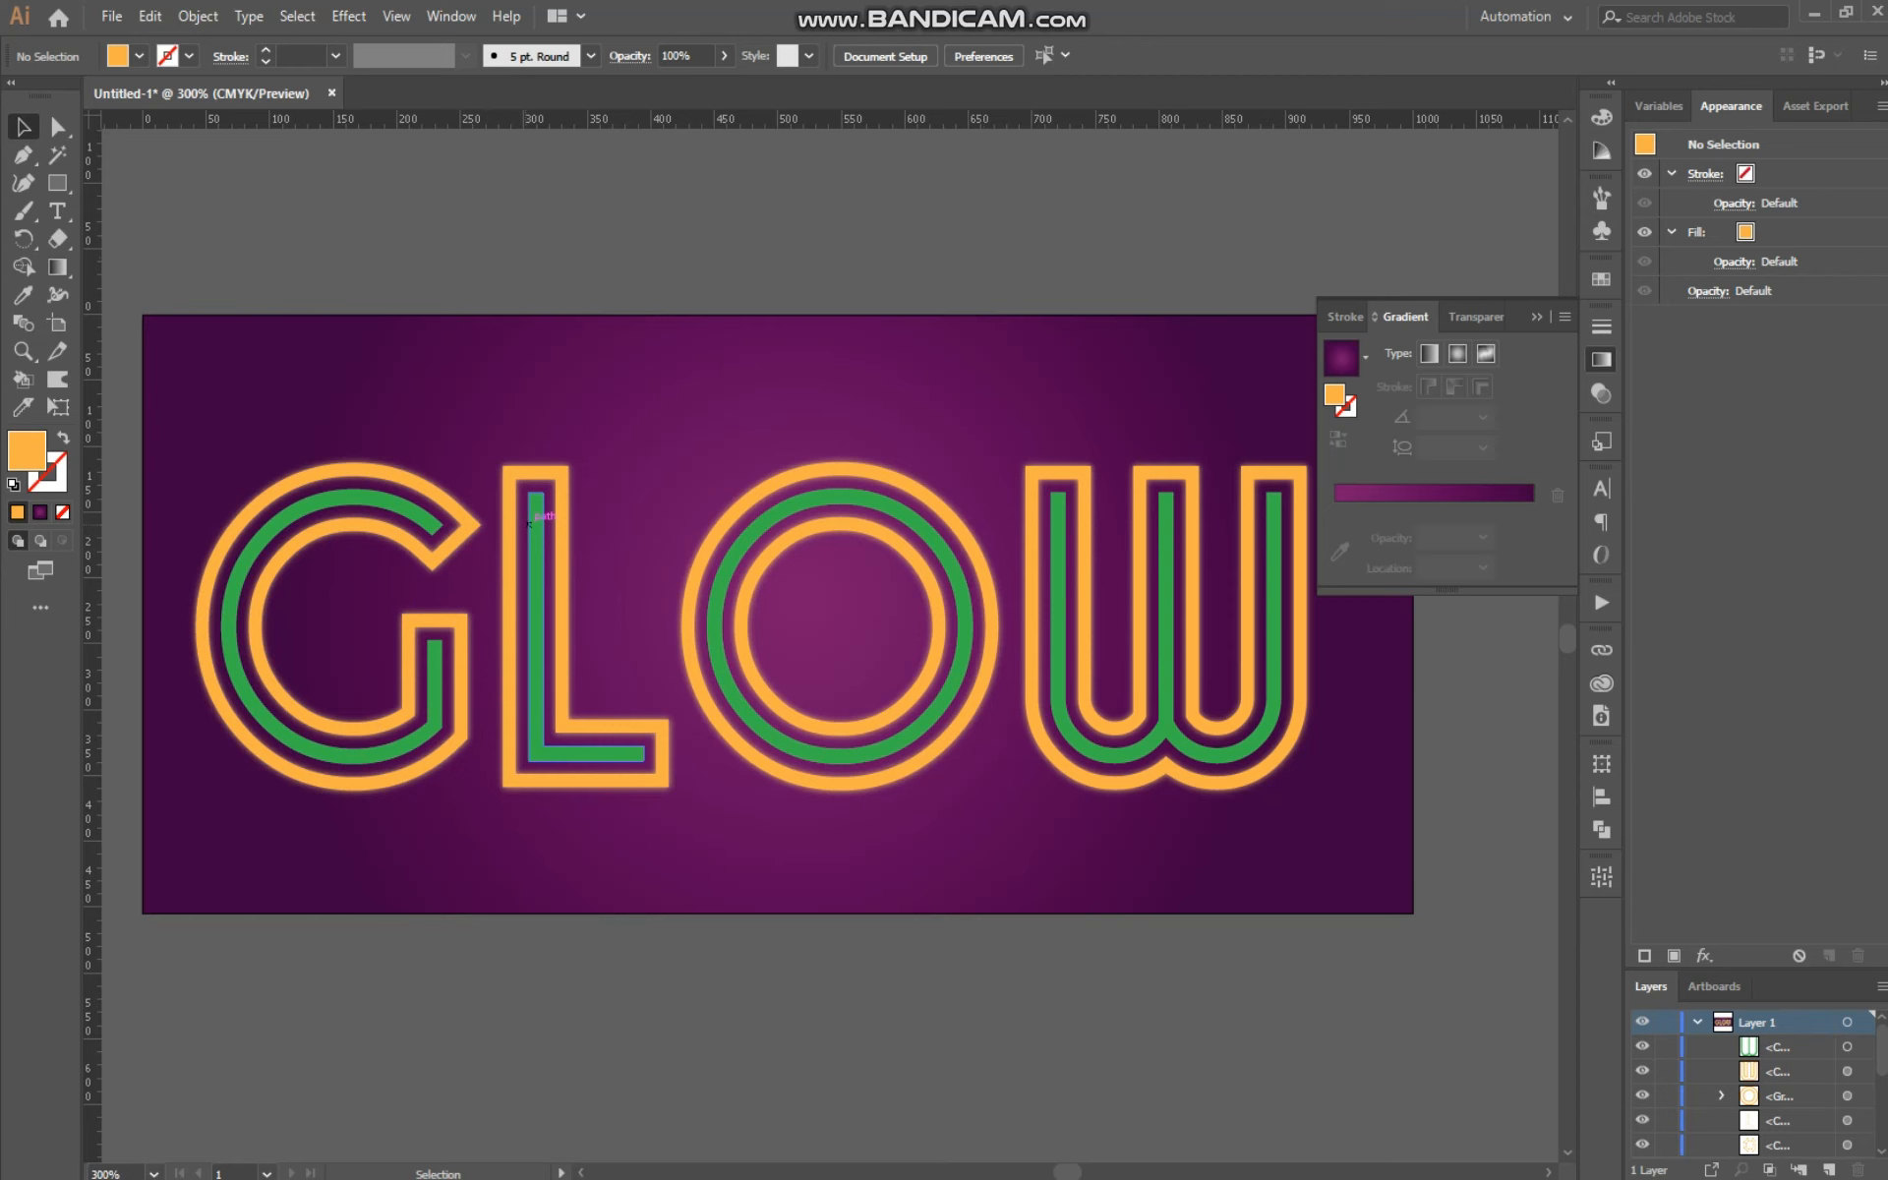
# Step: Examine the blurred glow along the orange outlines of the O and W at 800% zoom
pyautogui.press('ctrl')
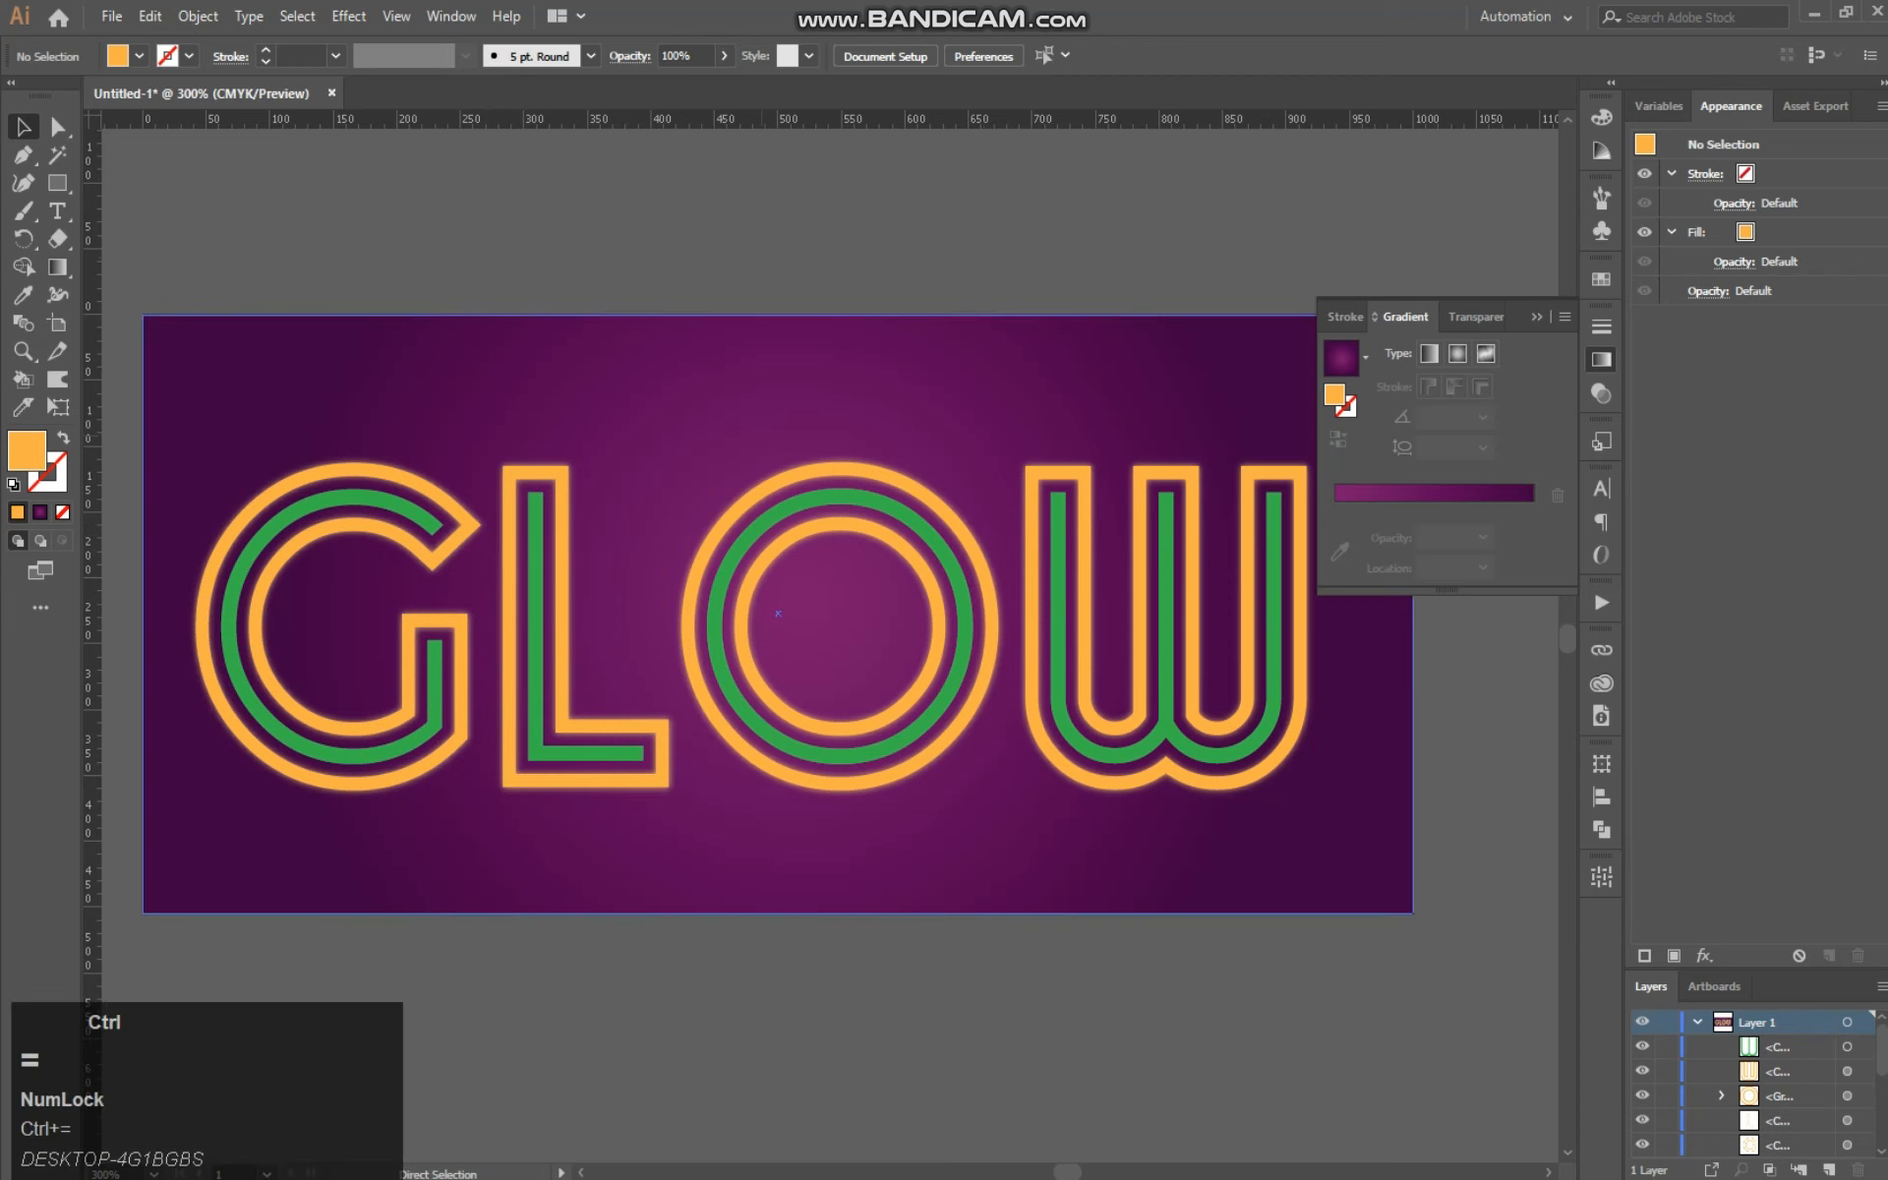
pyautogui.hotkey('ctrl', '=')
pyautogui.hotkey('ctrl', '=')
pyautogui.hotkey('ctrl', '=')
pyautogui.moveTo(845, 551); pyautogui.dragTo(770, 702)
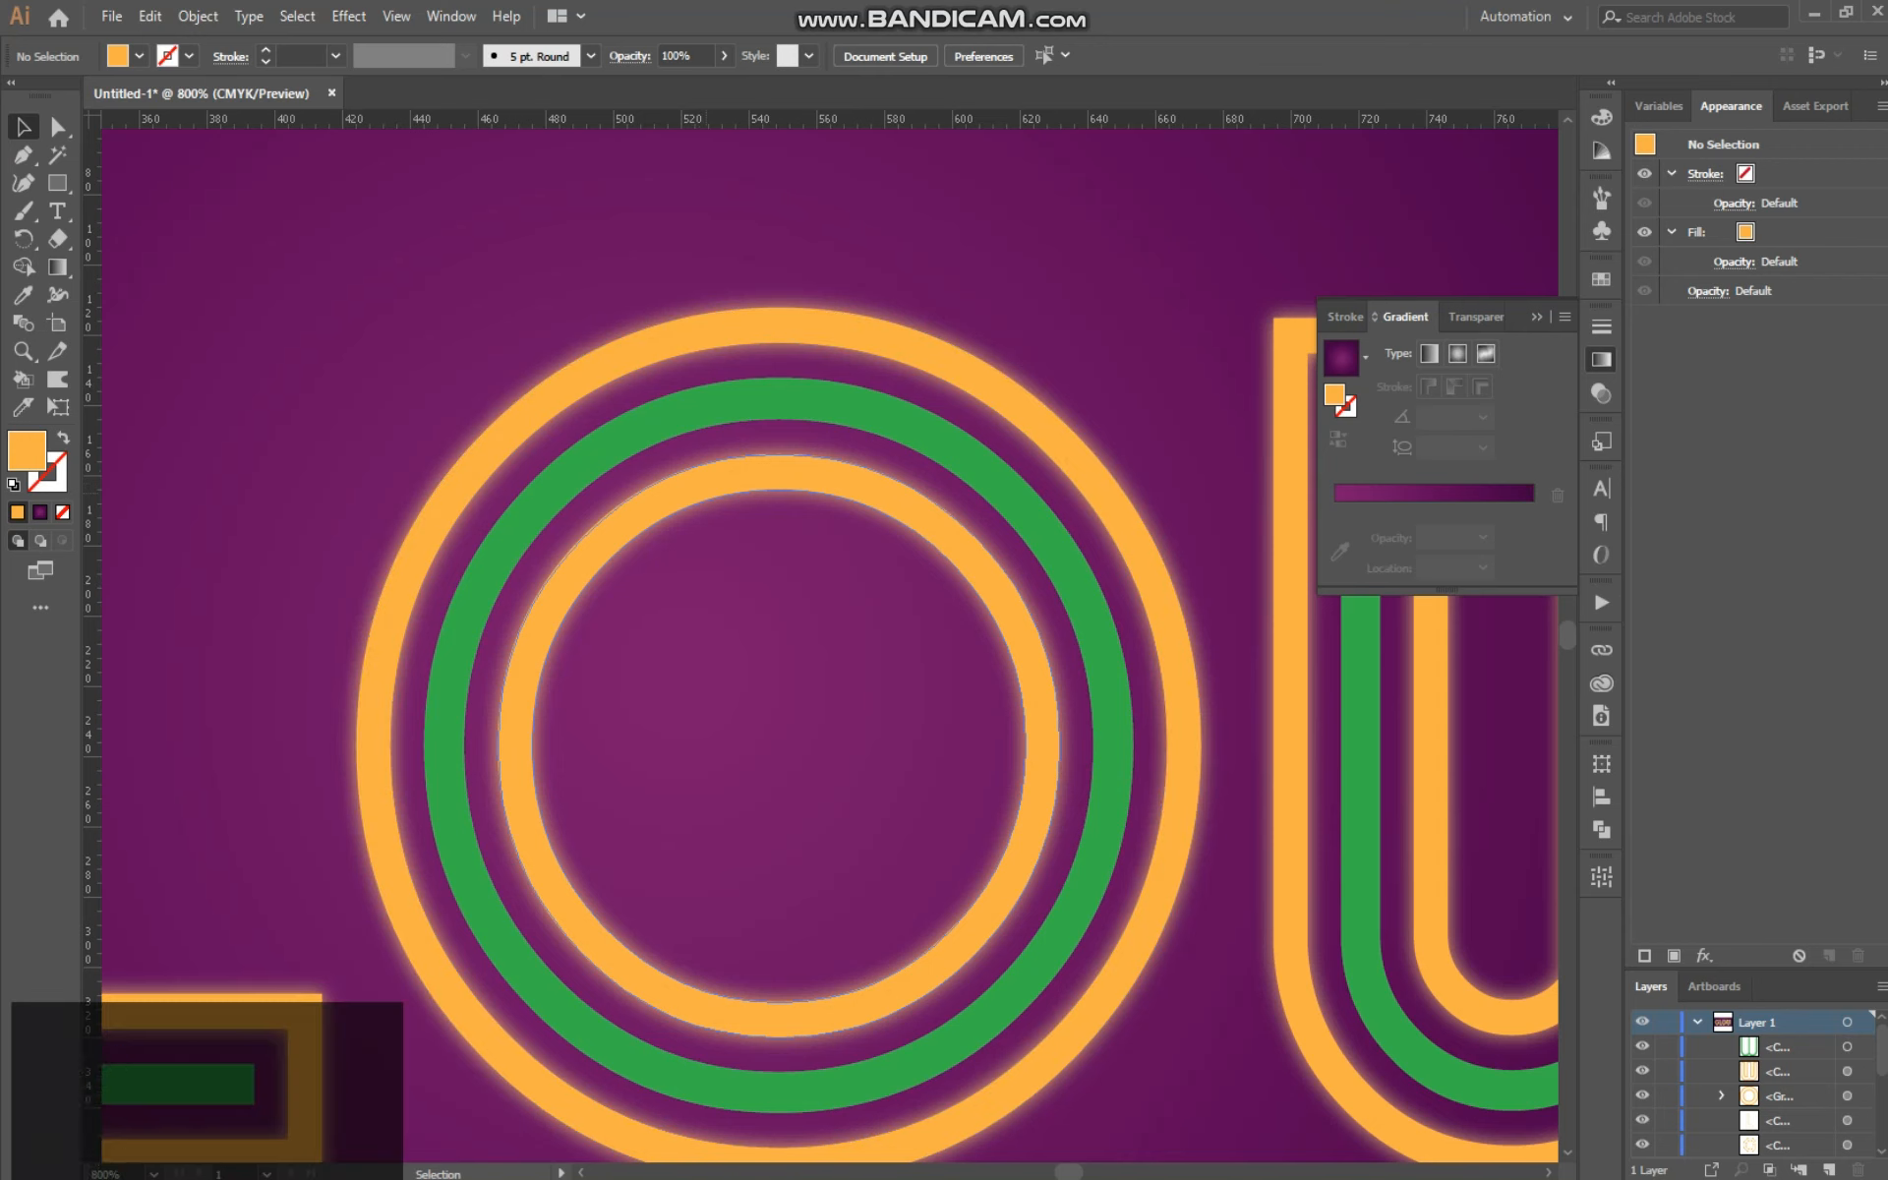
pyautogui.click(612, 711)
pyautogui.keyDown('alt'); pyautogui.click(613, 711); pyautogui.keyUp('alt')
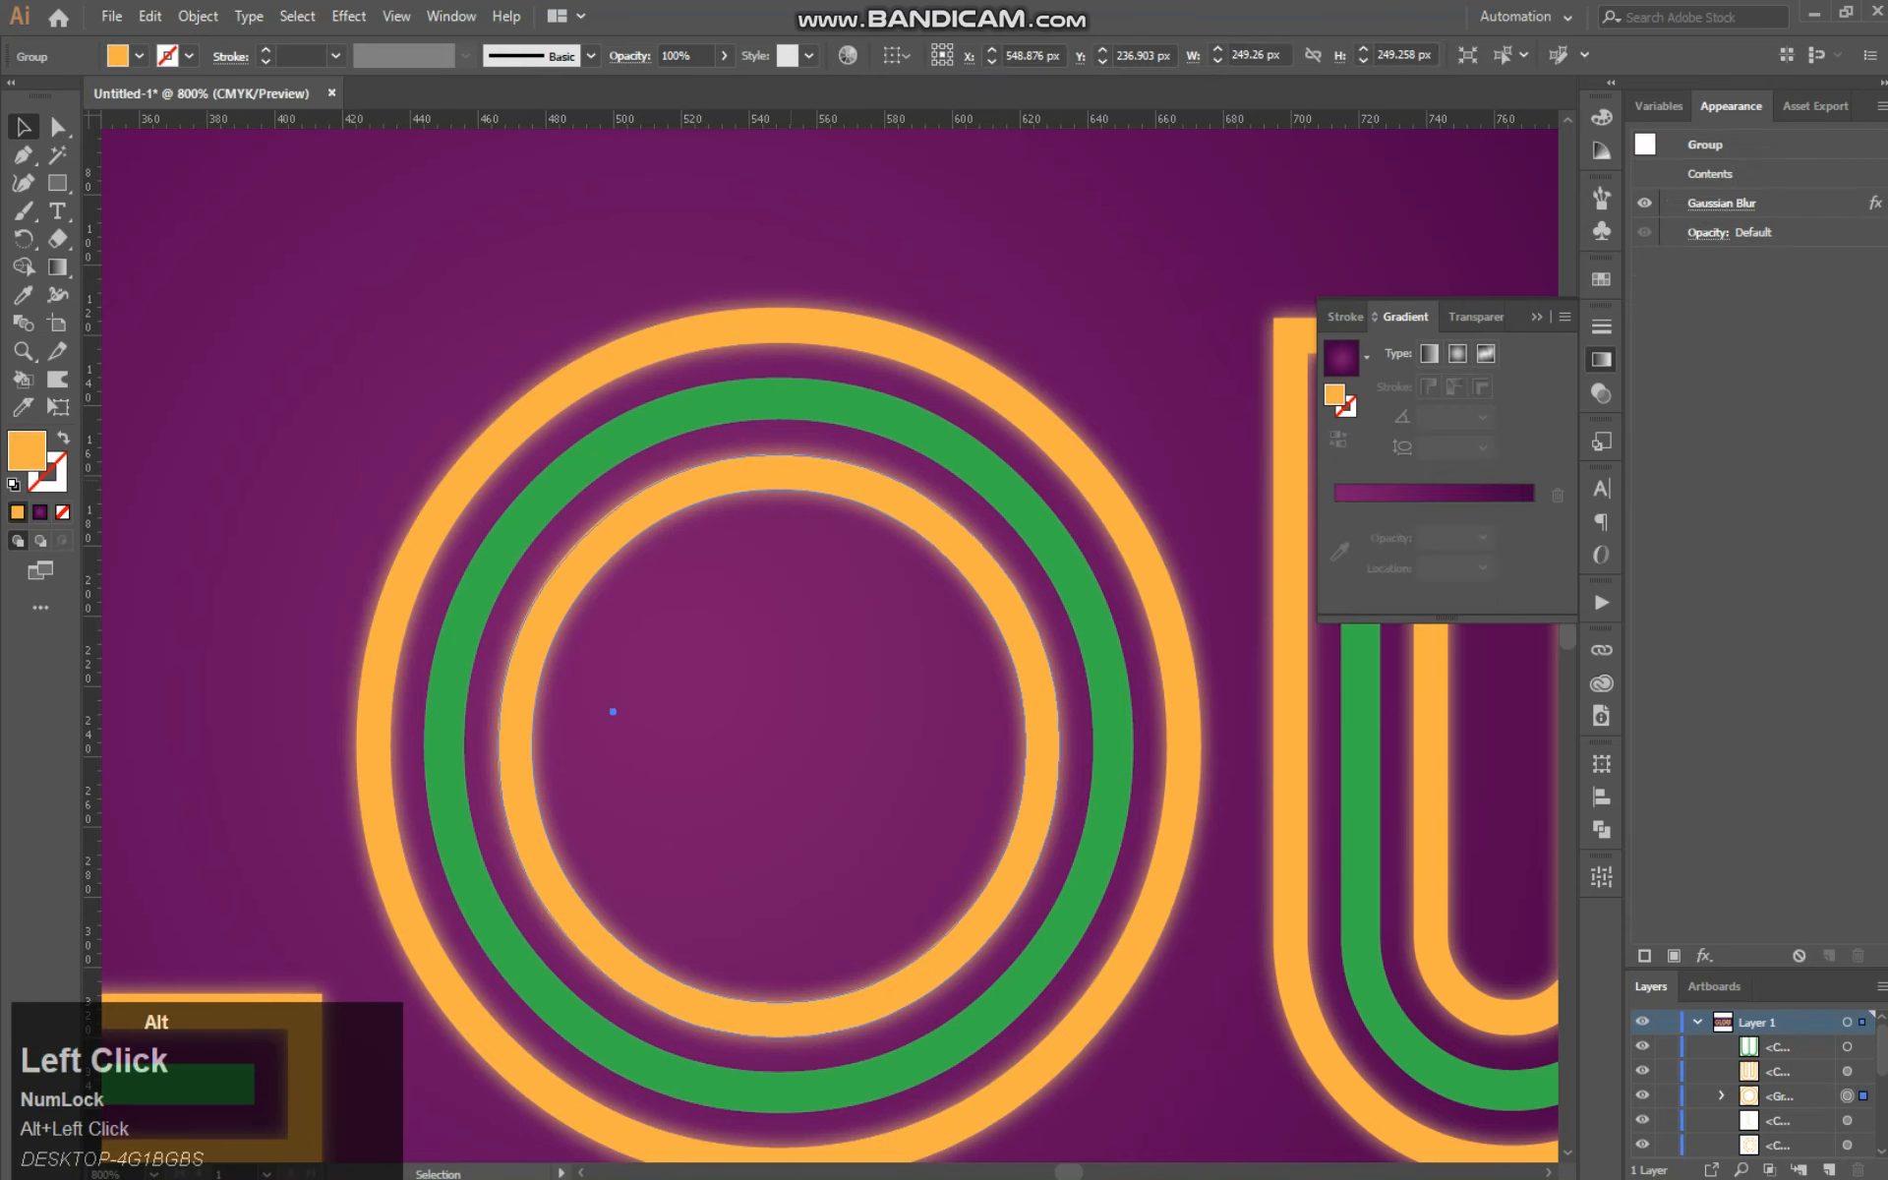
pyautogui.moveTo(1075, 498); pyautogui.dragTo(565, 497)
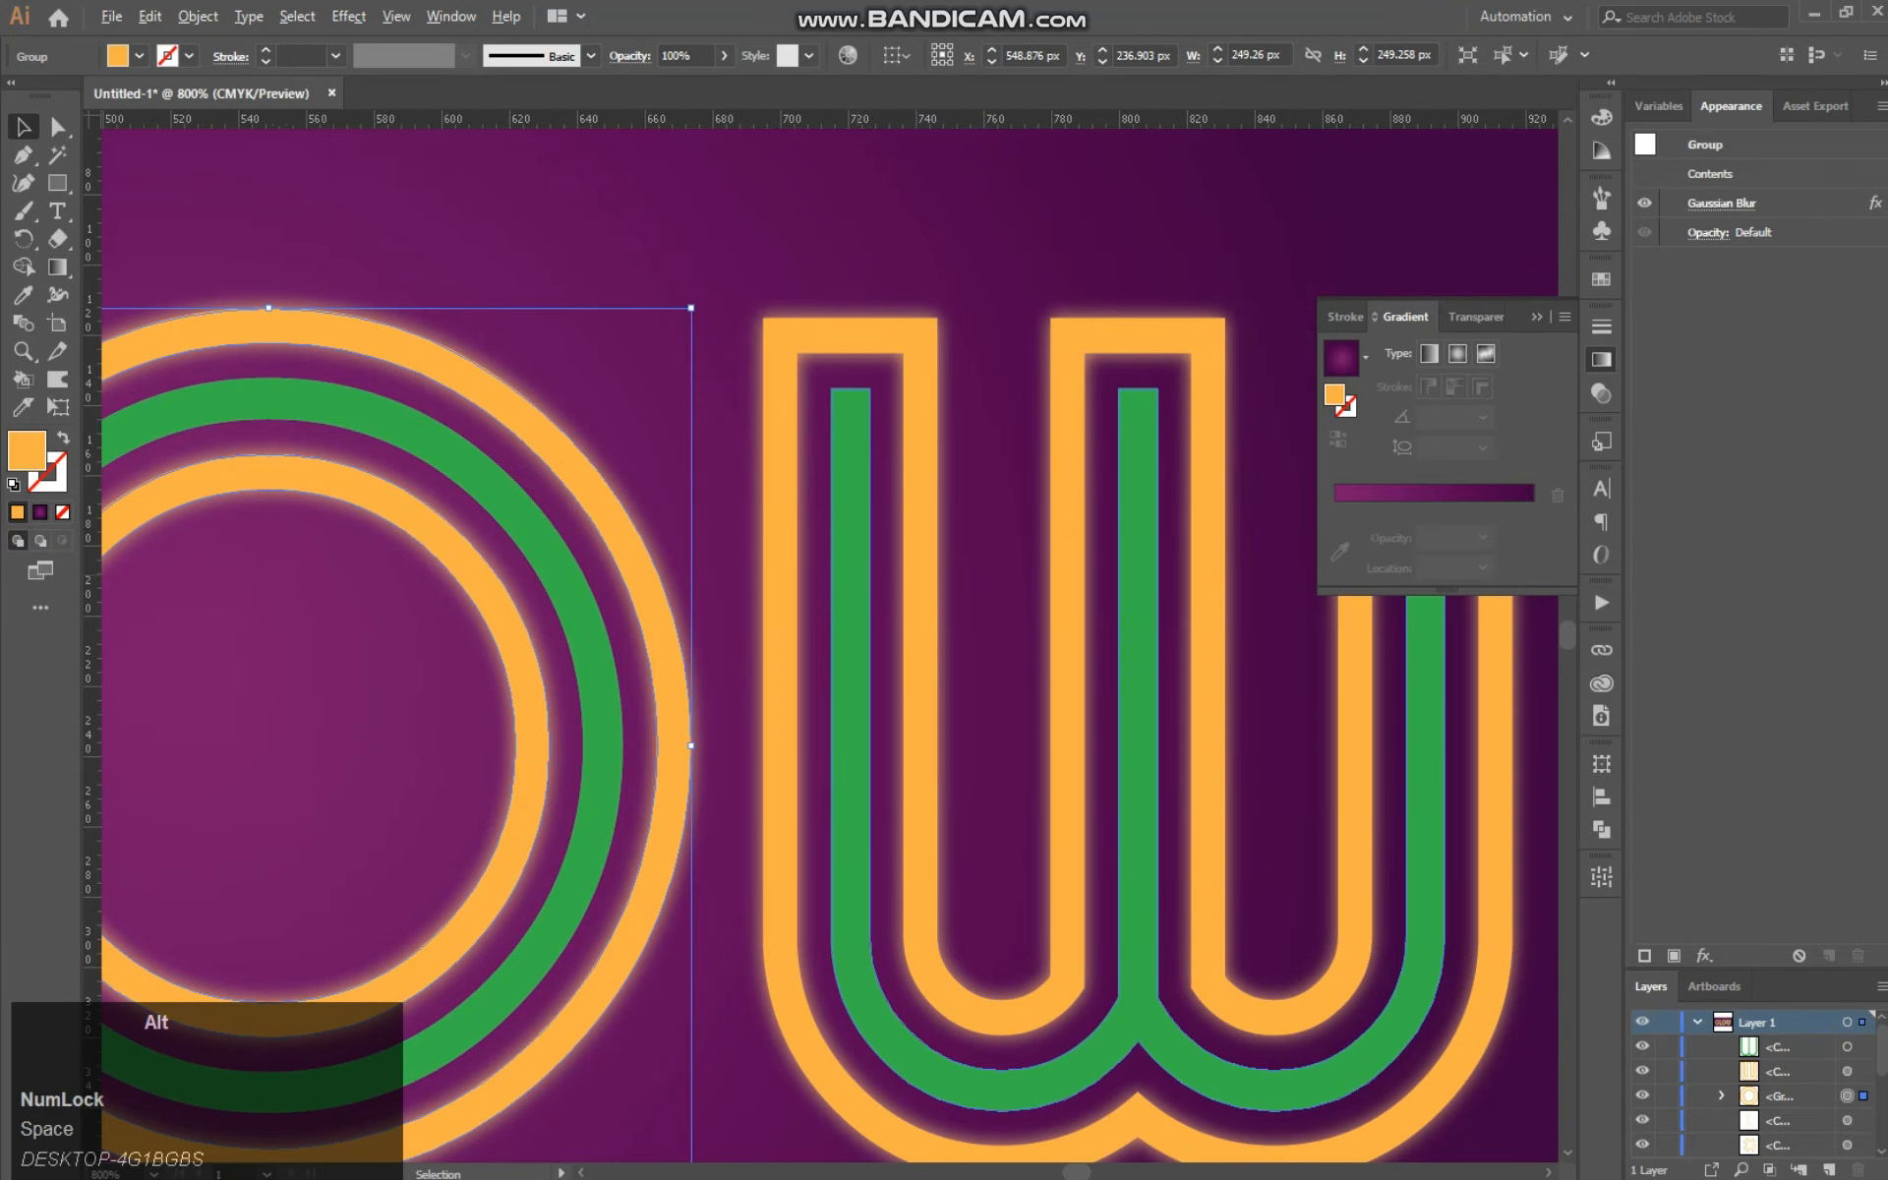
pyautogui.click(851, 492)
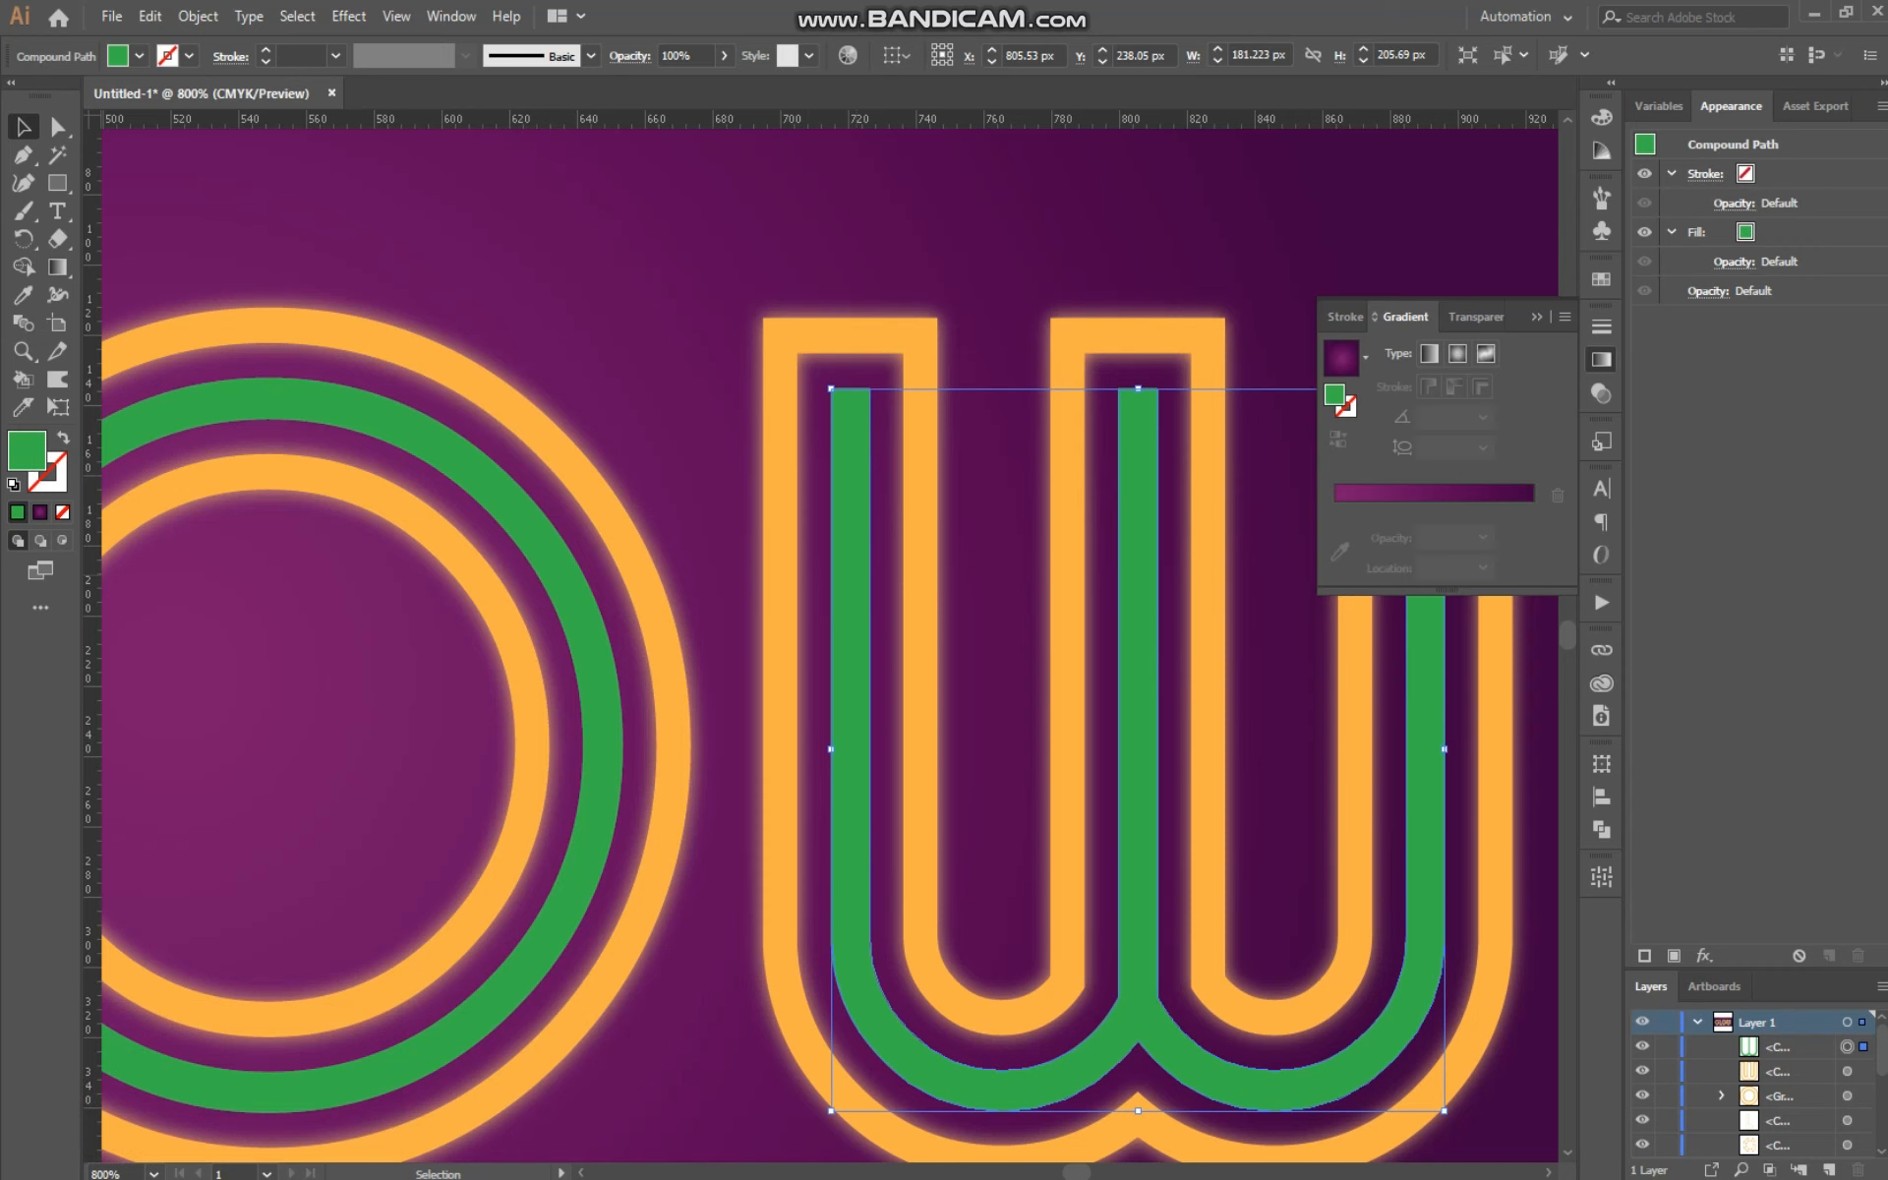
pyautogui.moveTo(1442, 553); pyautogui.dragTo(952, 553)
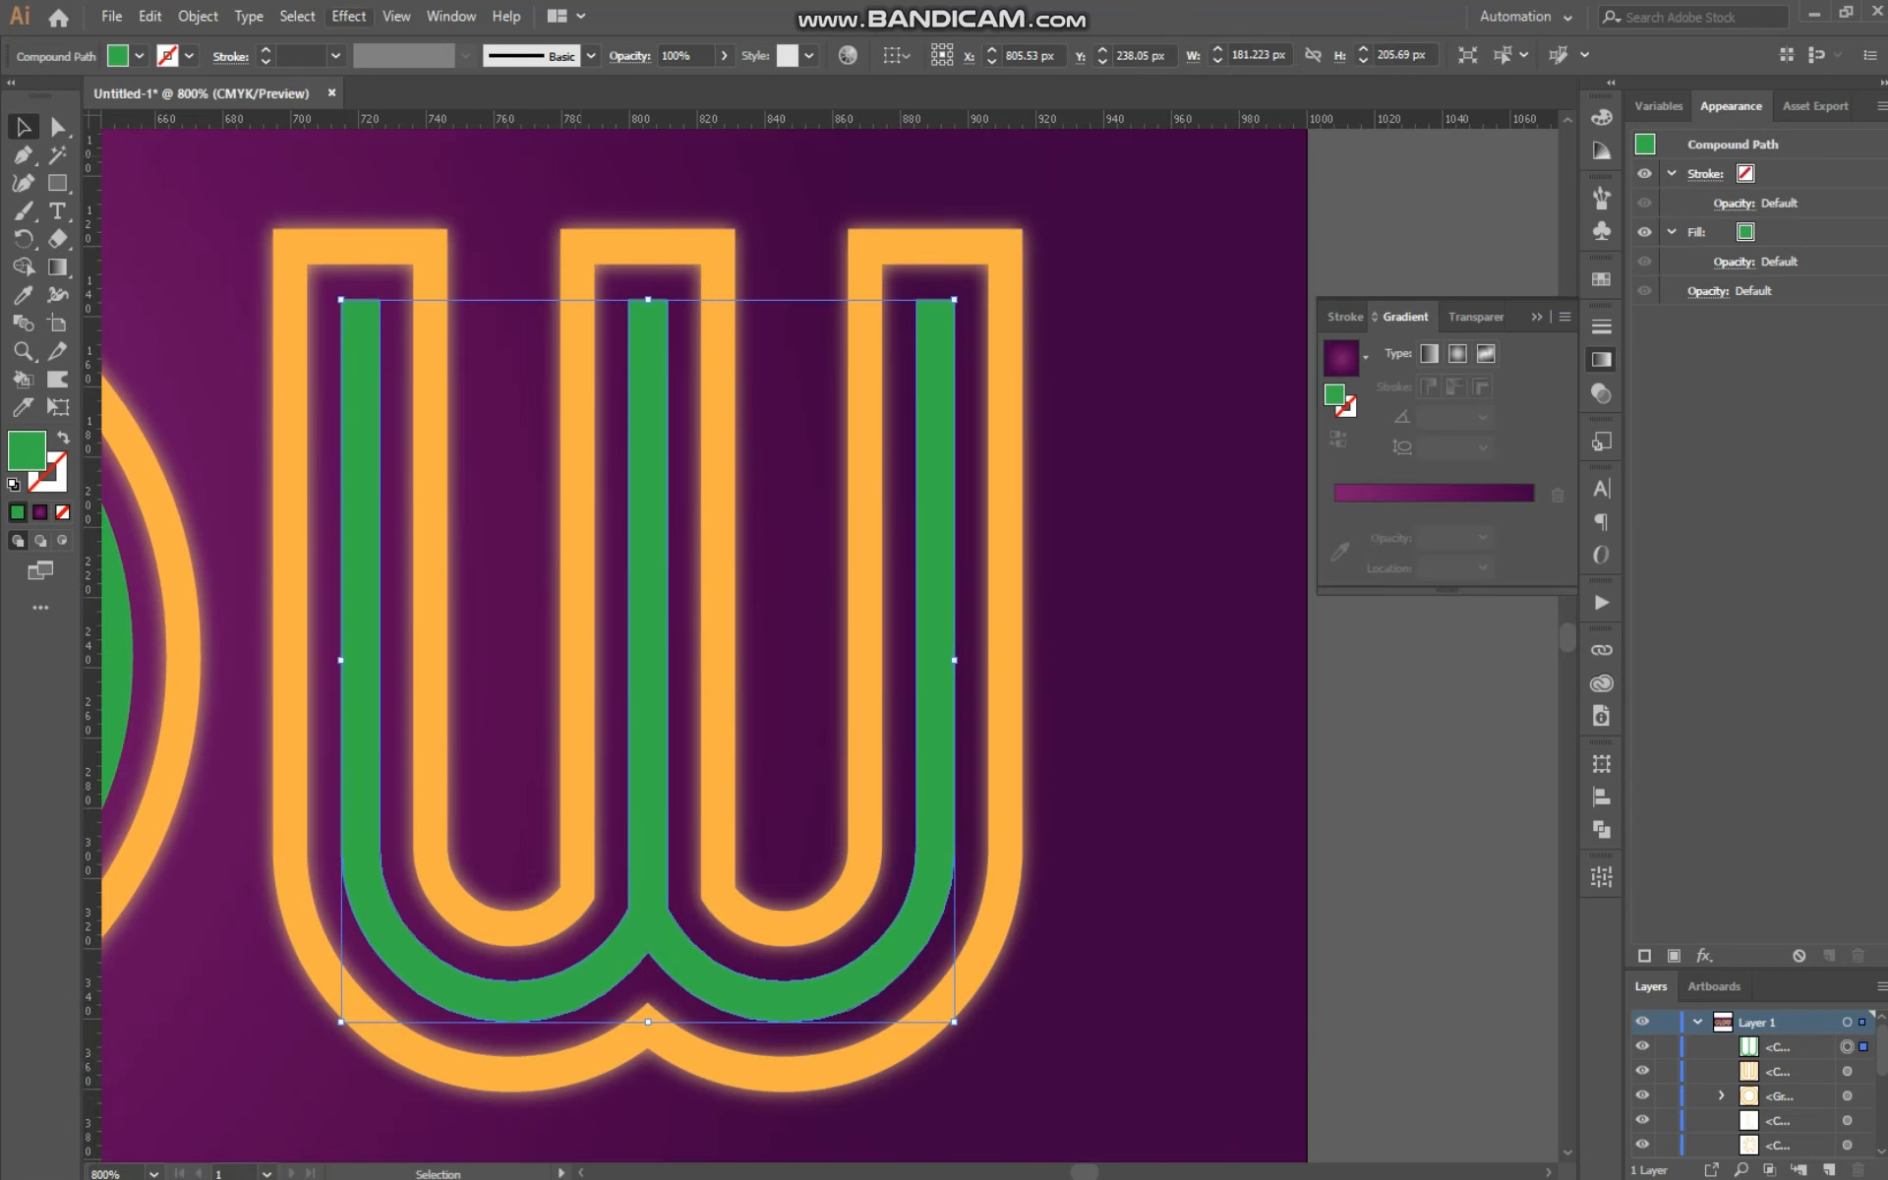
pyautogui.click(349, 16)
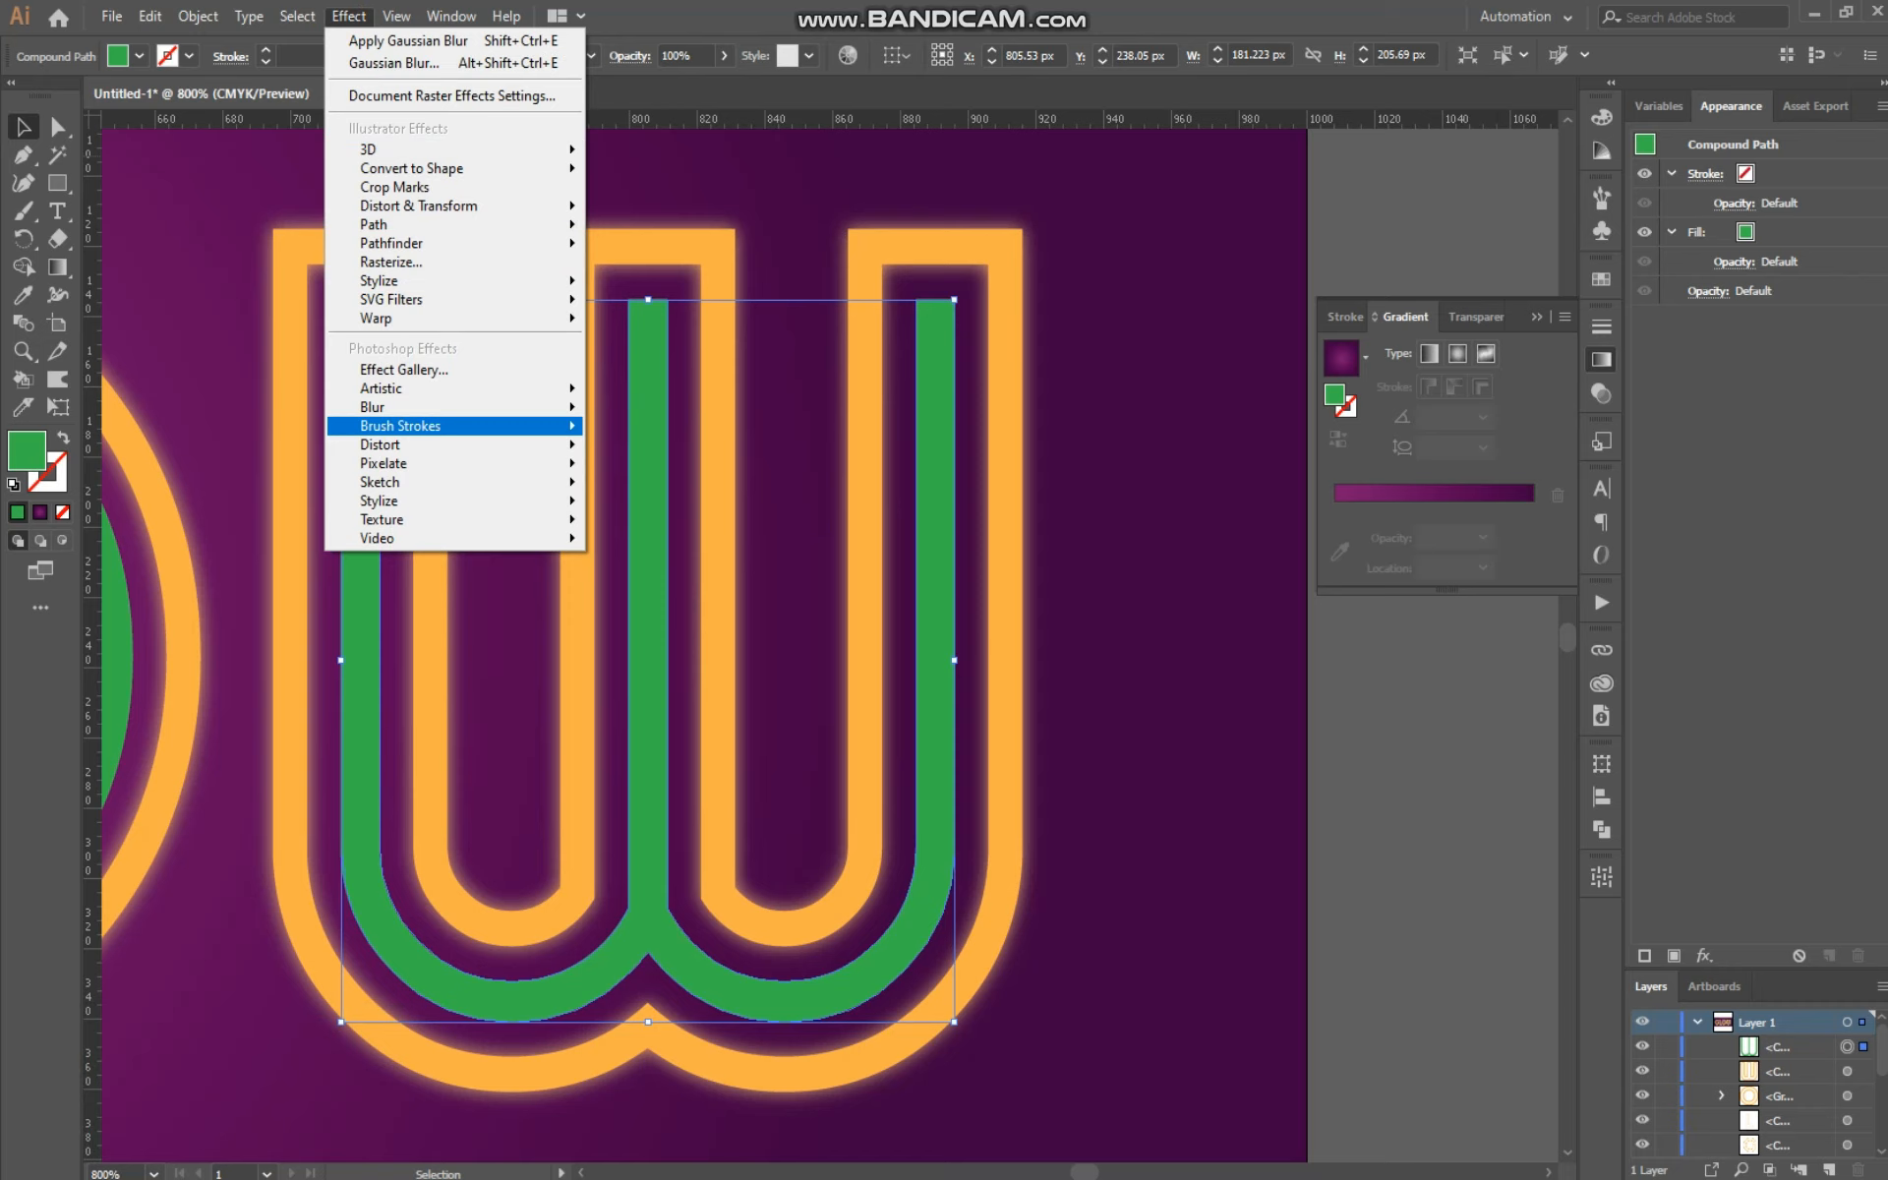
pyautogui.moveTo(462, 205)
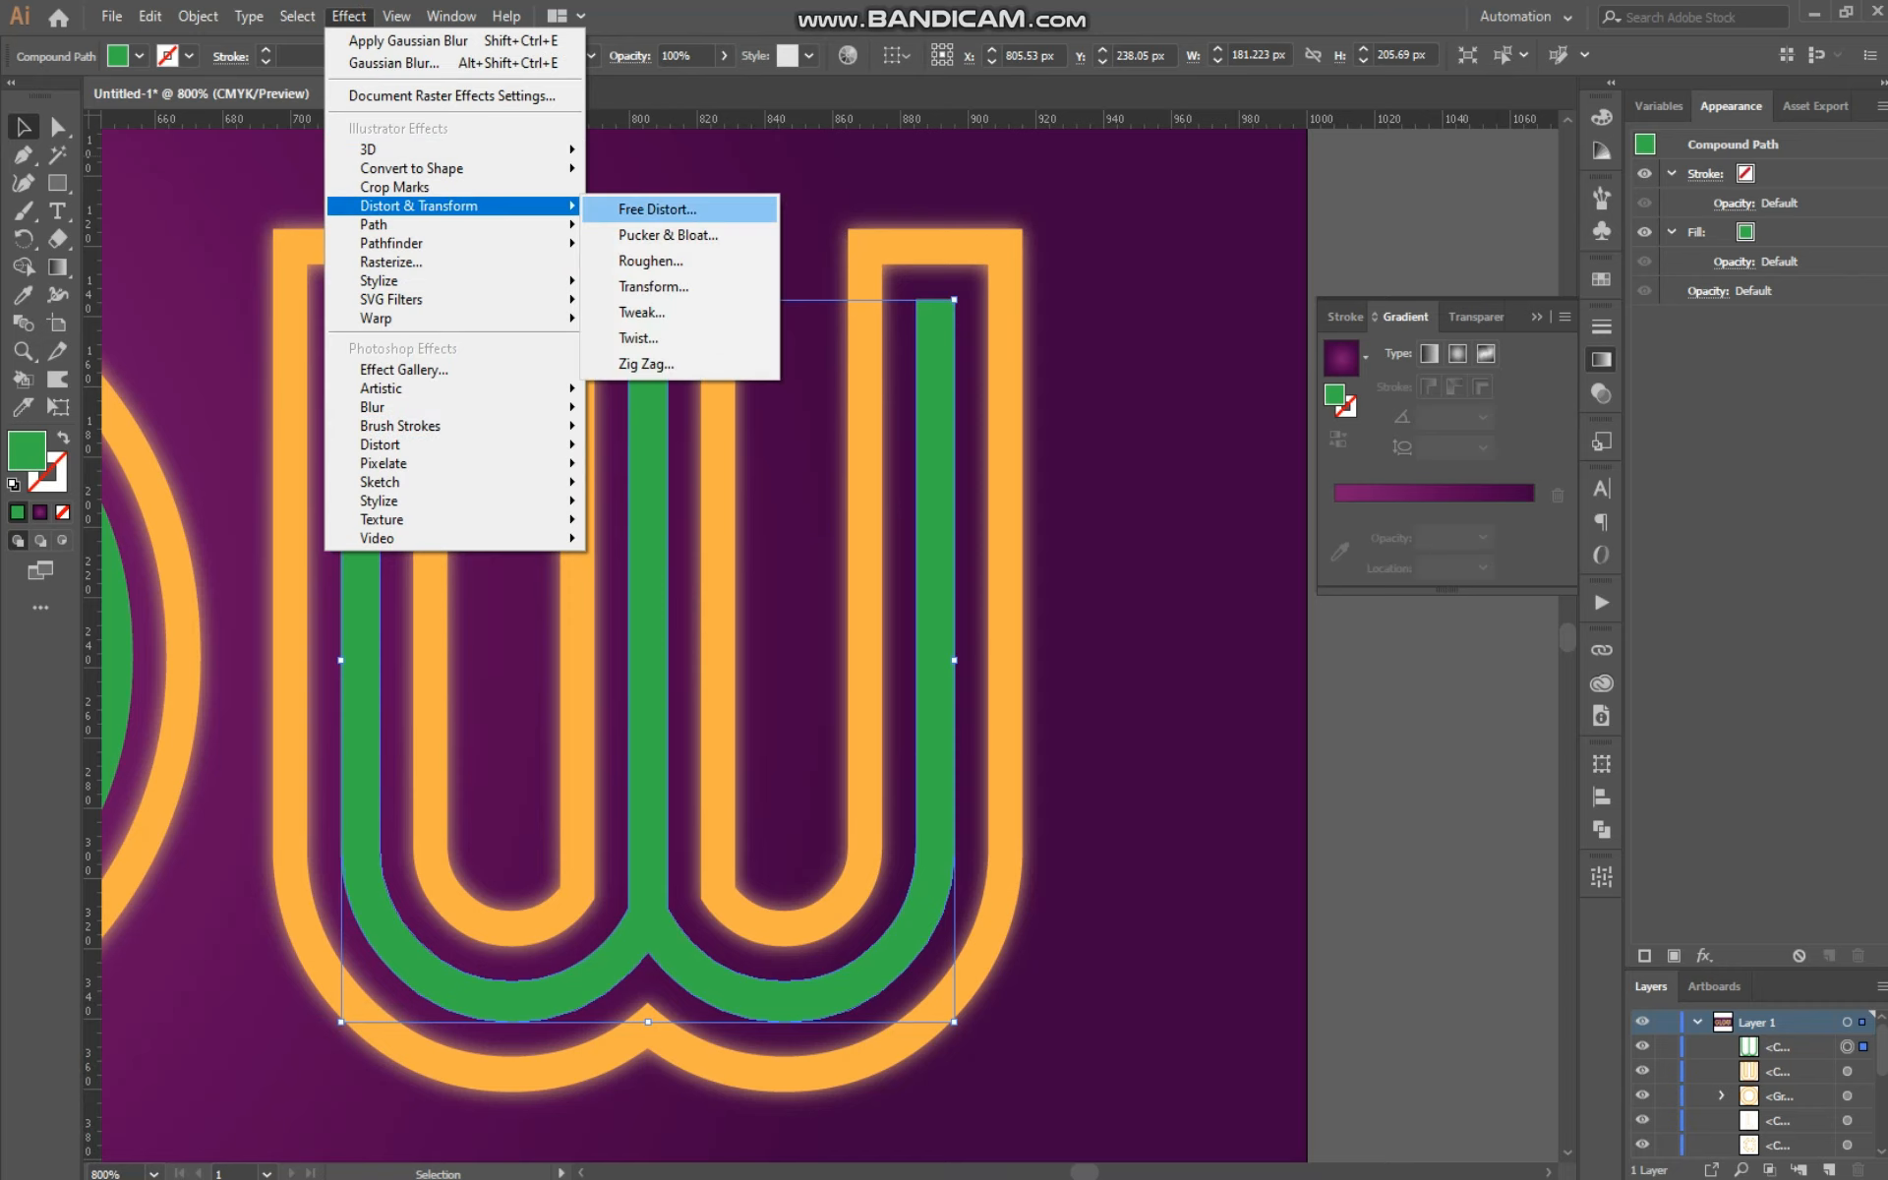
pyautogui.moveTo(394, 280)
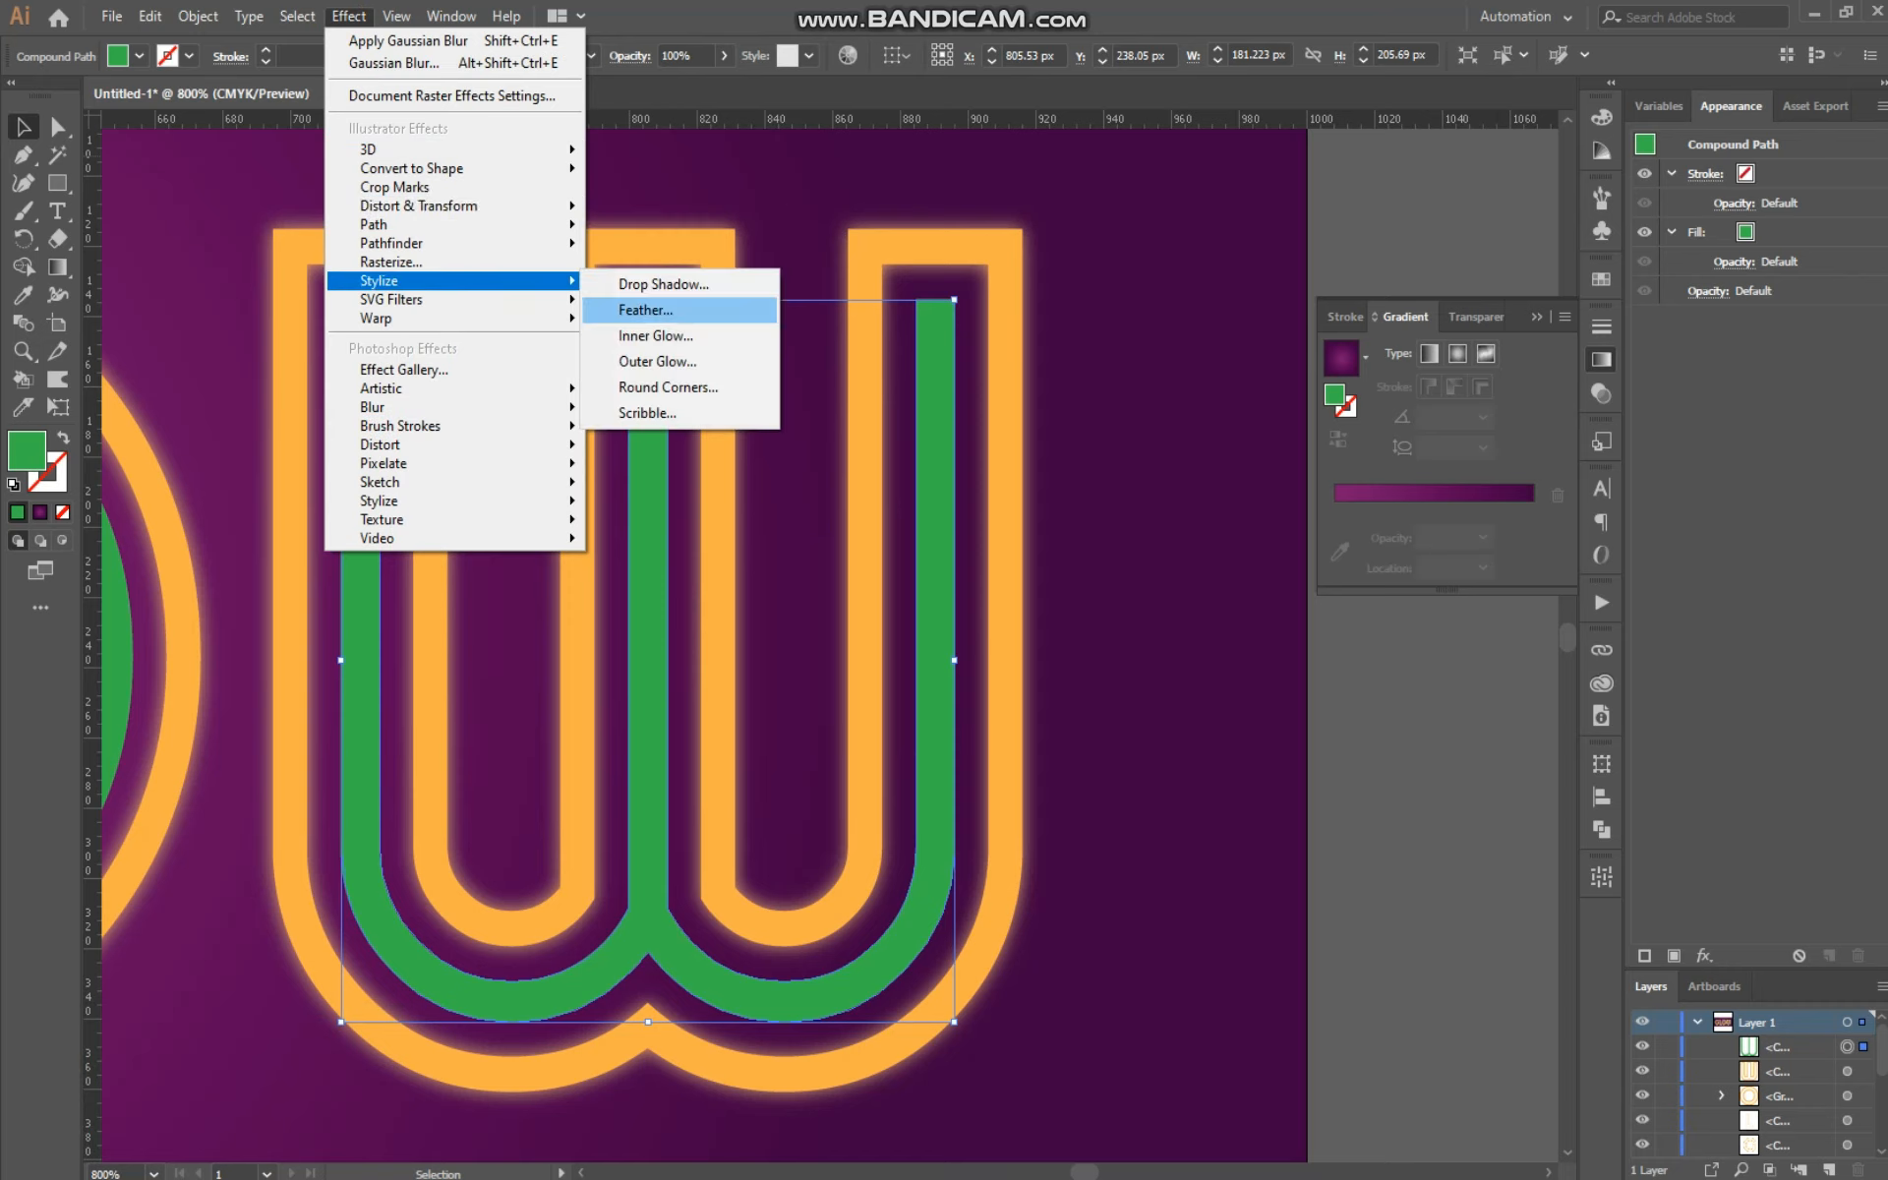
pyautogui.click(664, 284)
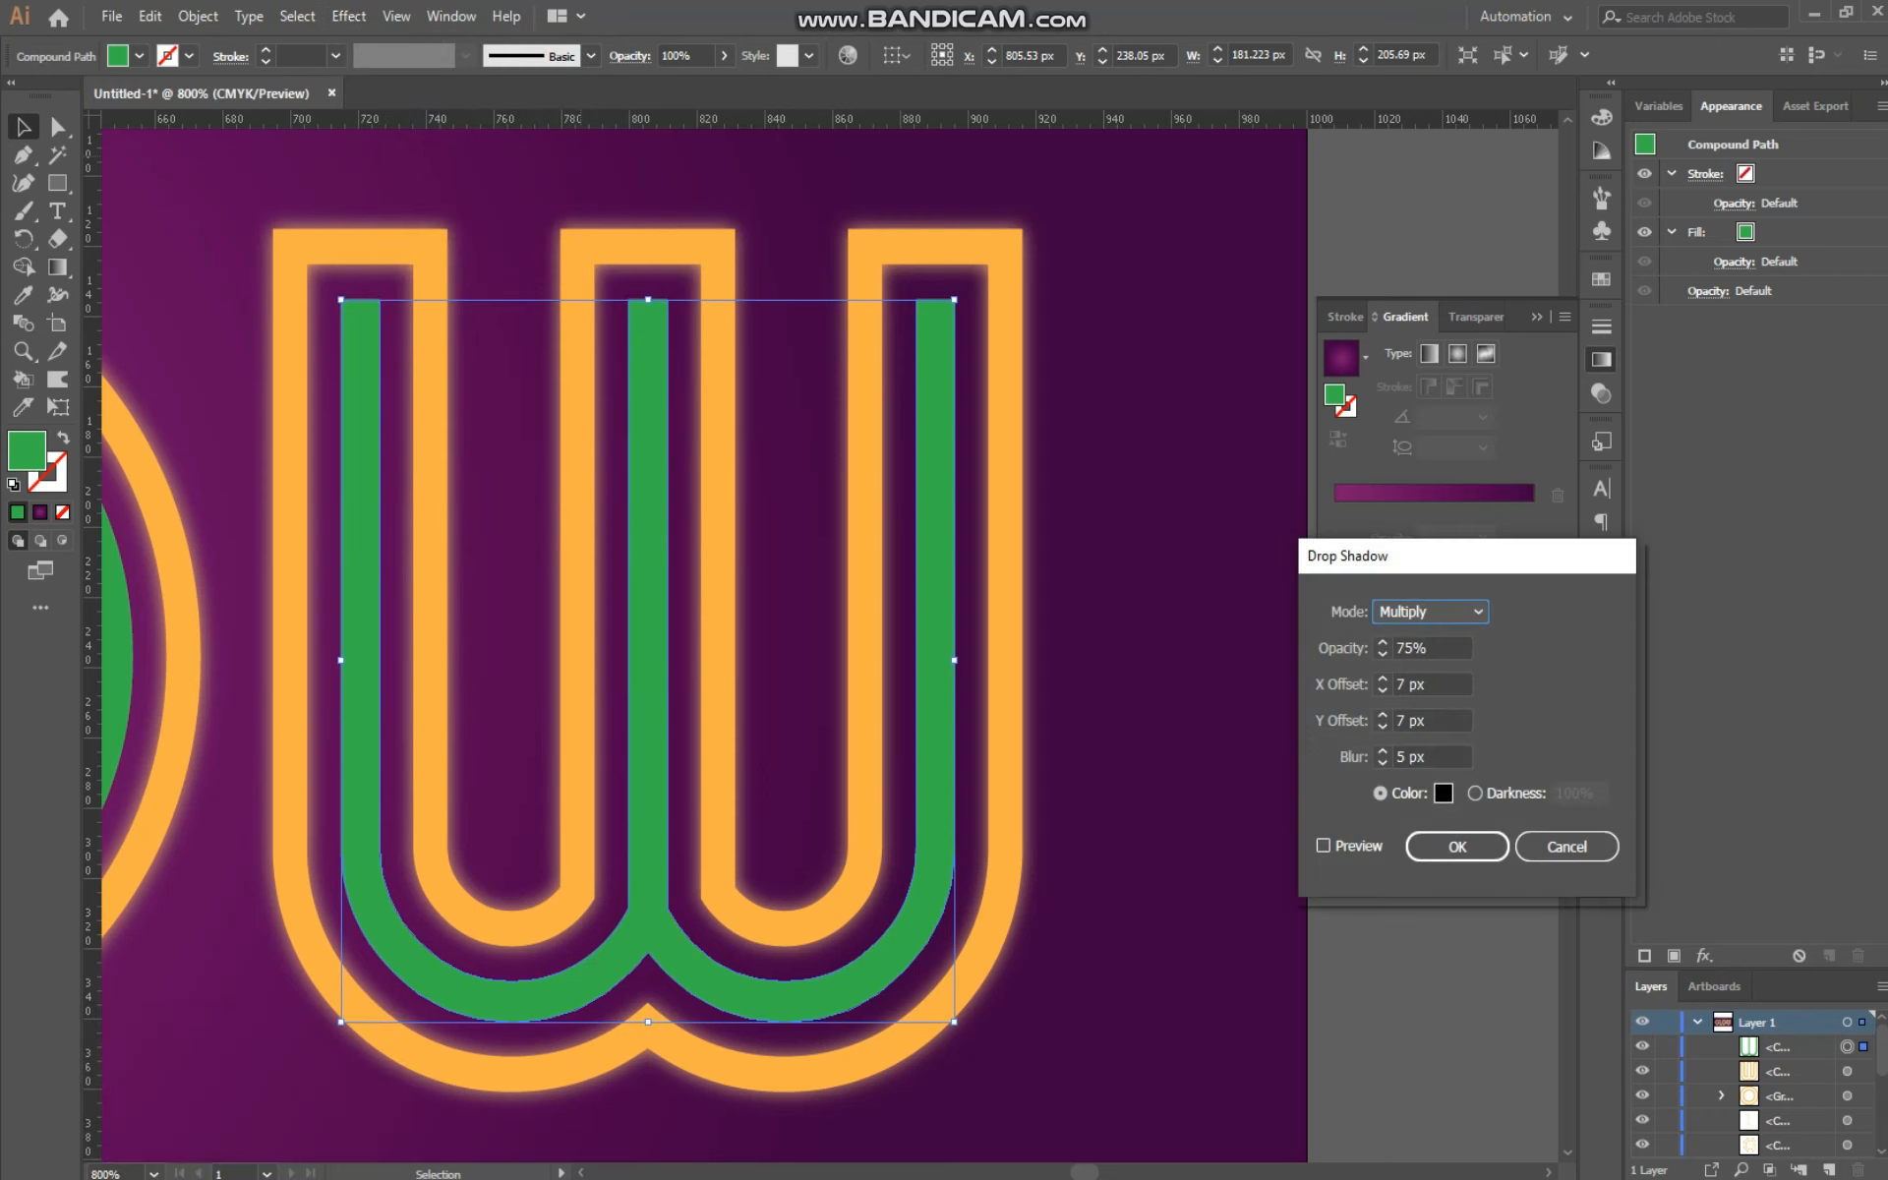
pyautogui.click(1323, 846)
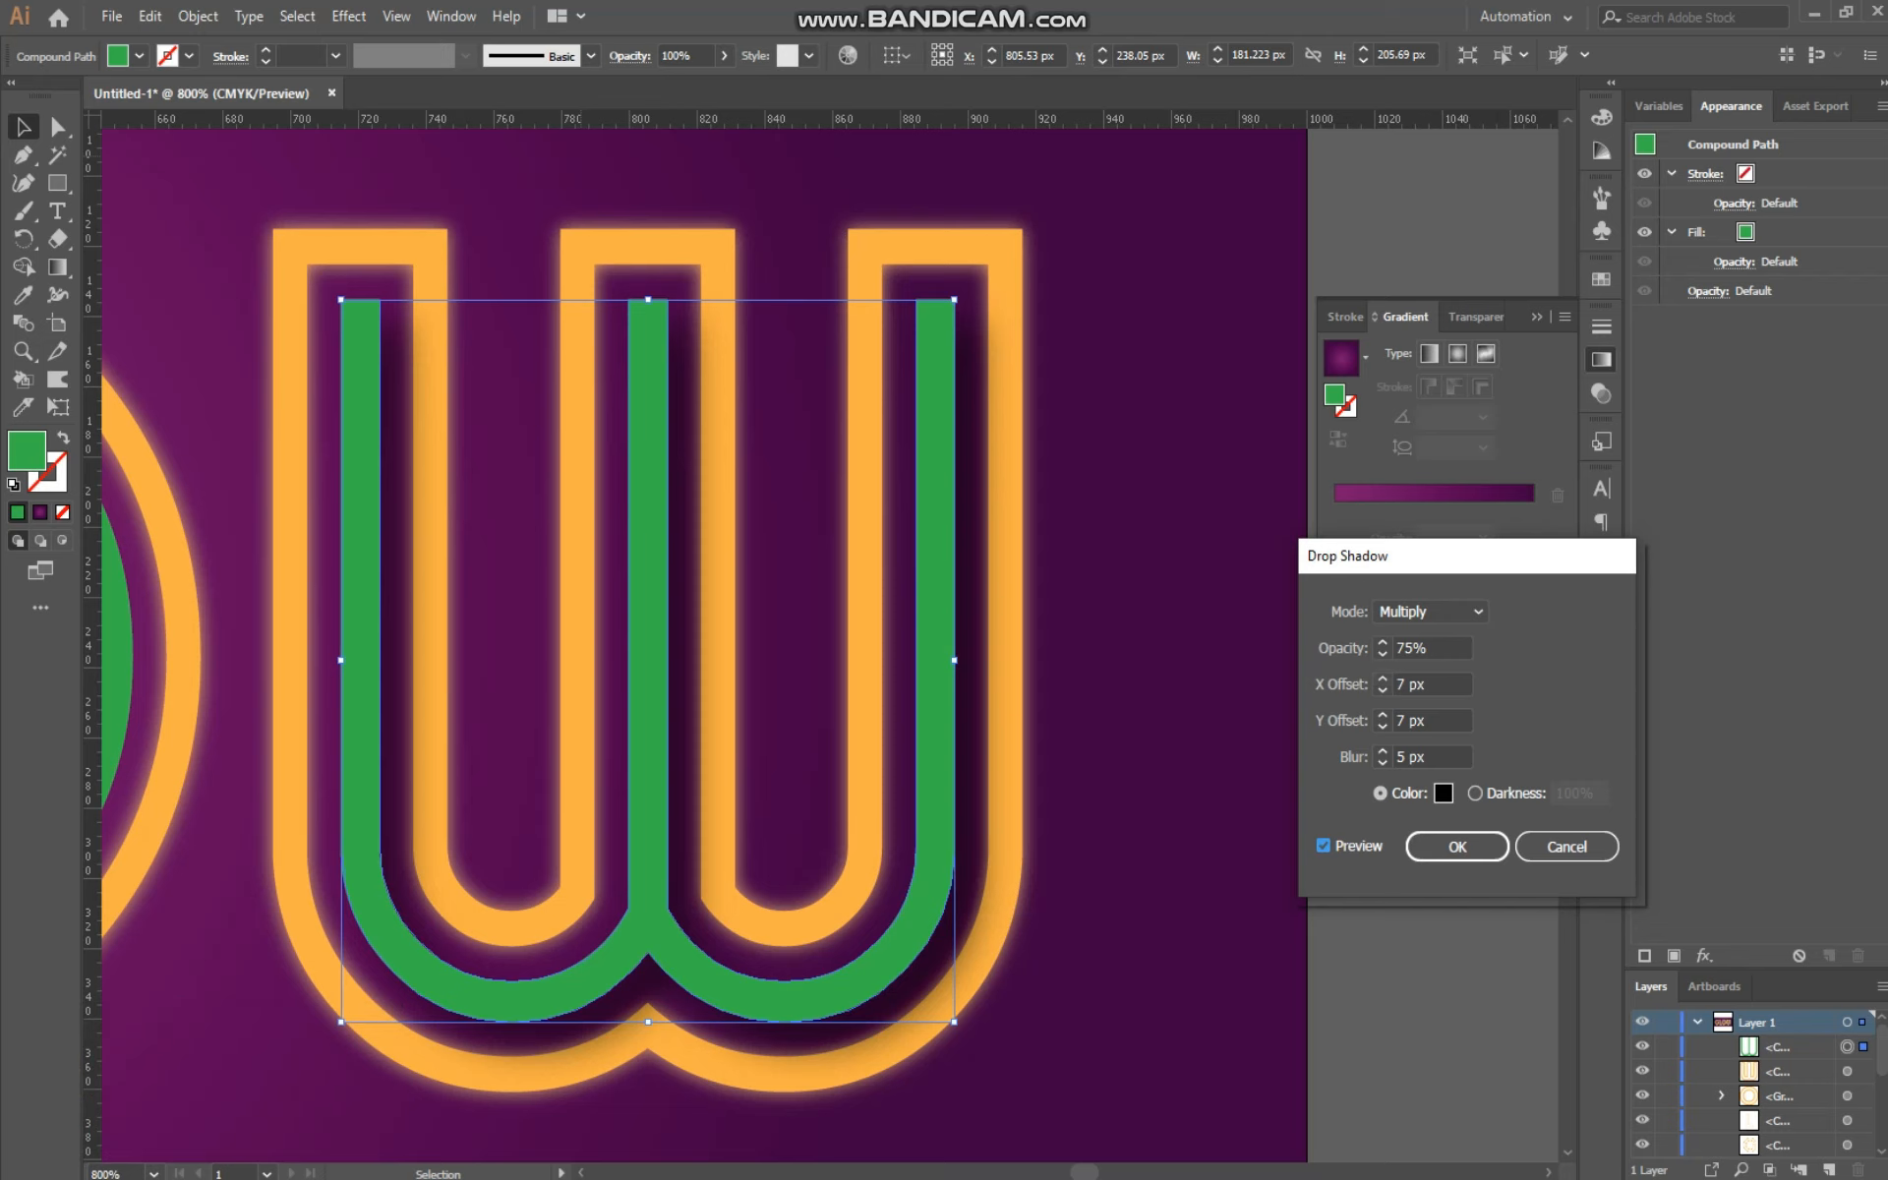
pyautogui.click(1382, 764)
pyautogui.click(1382, 763)
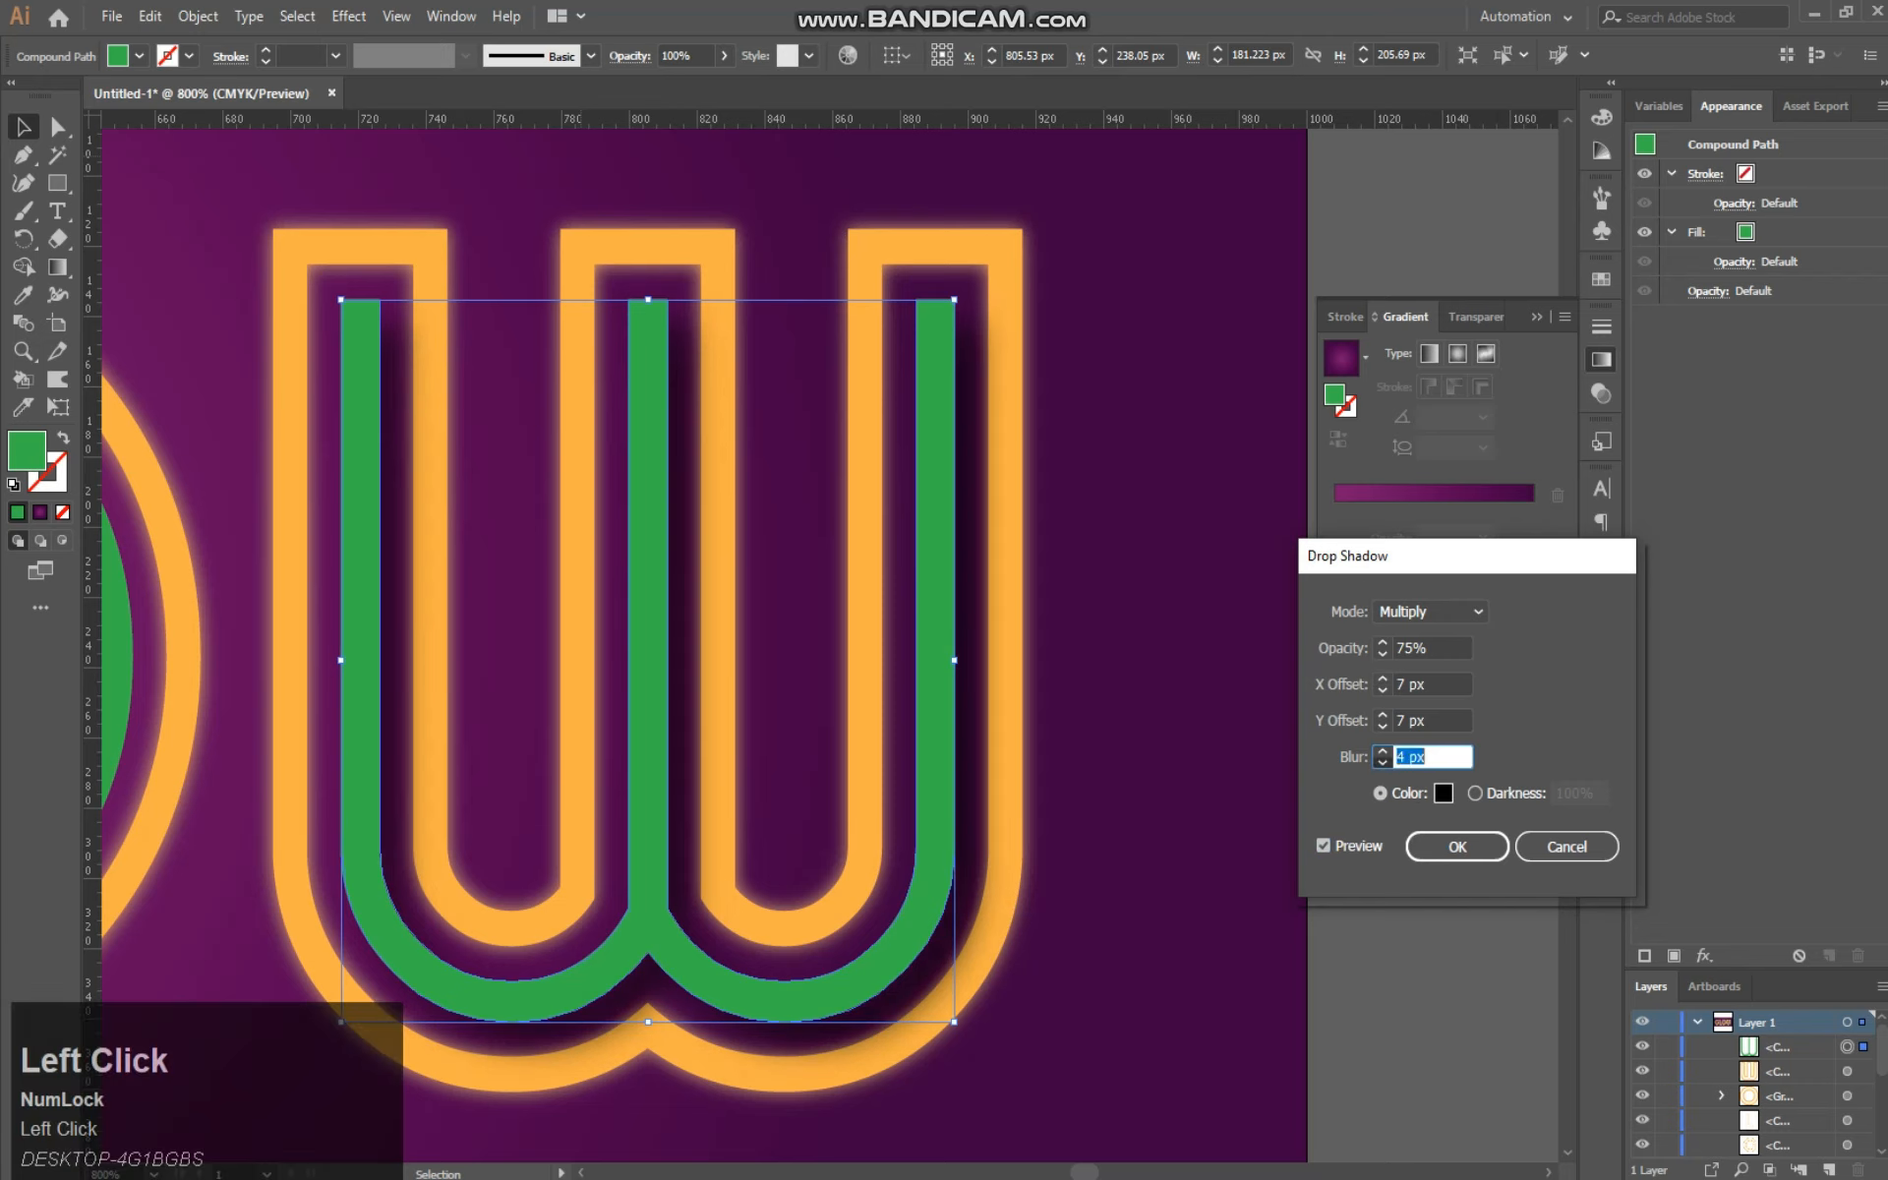
pyautogui.click(1382, 763)
pyautogui.click(1382, 764)
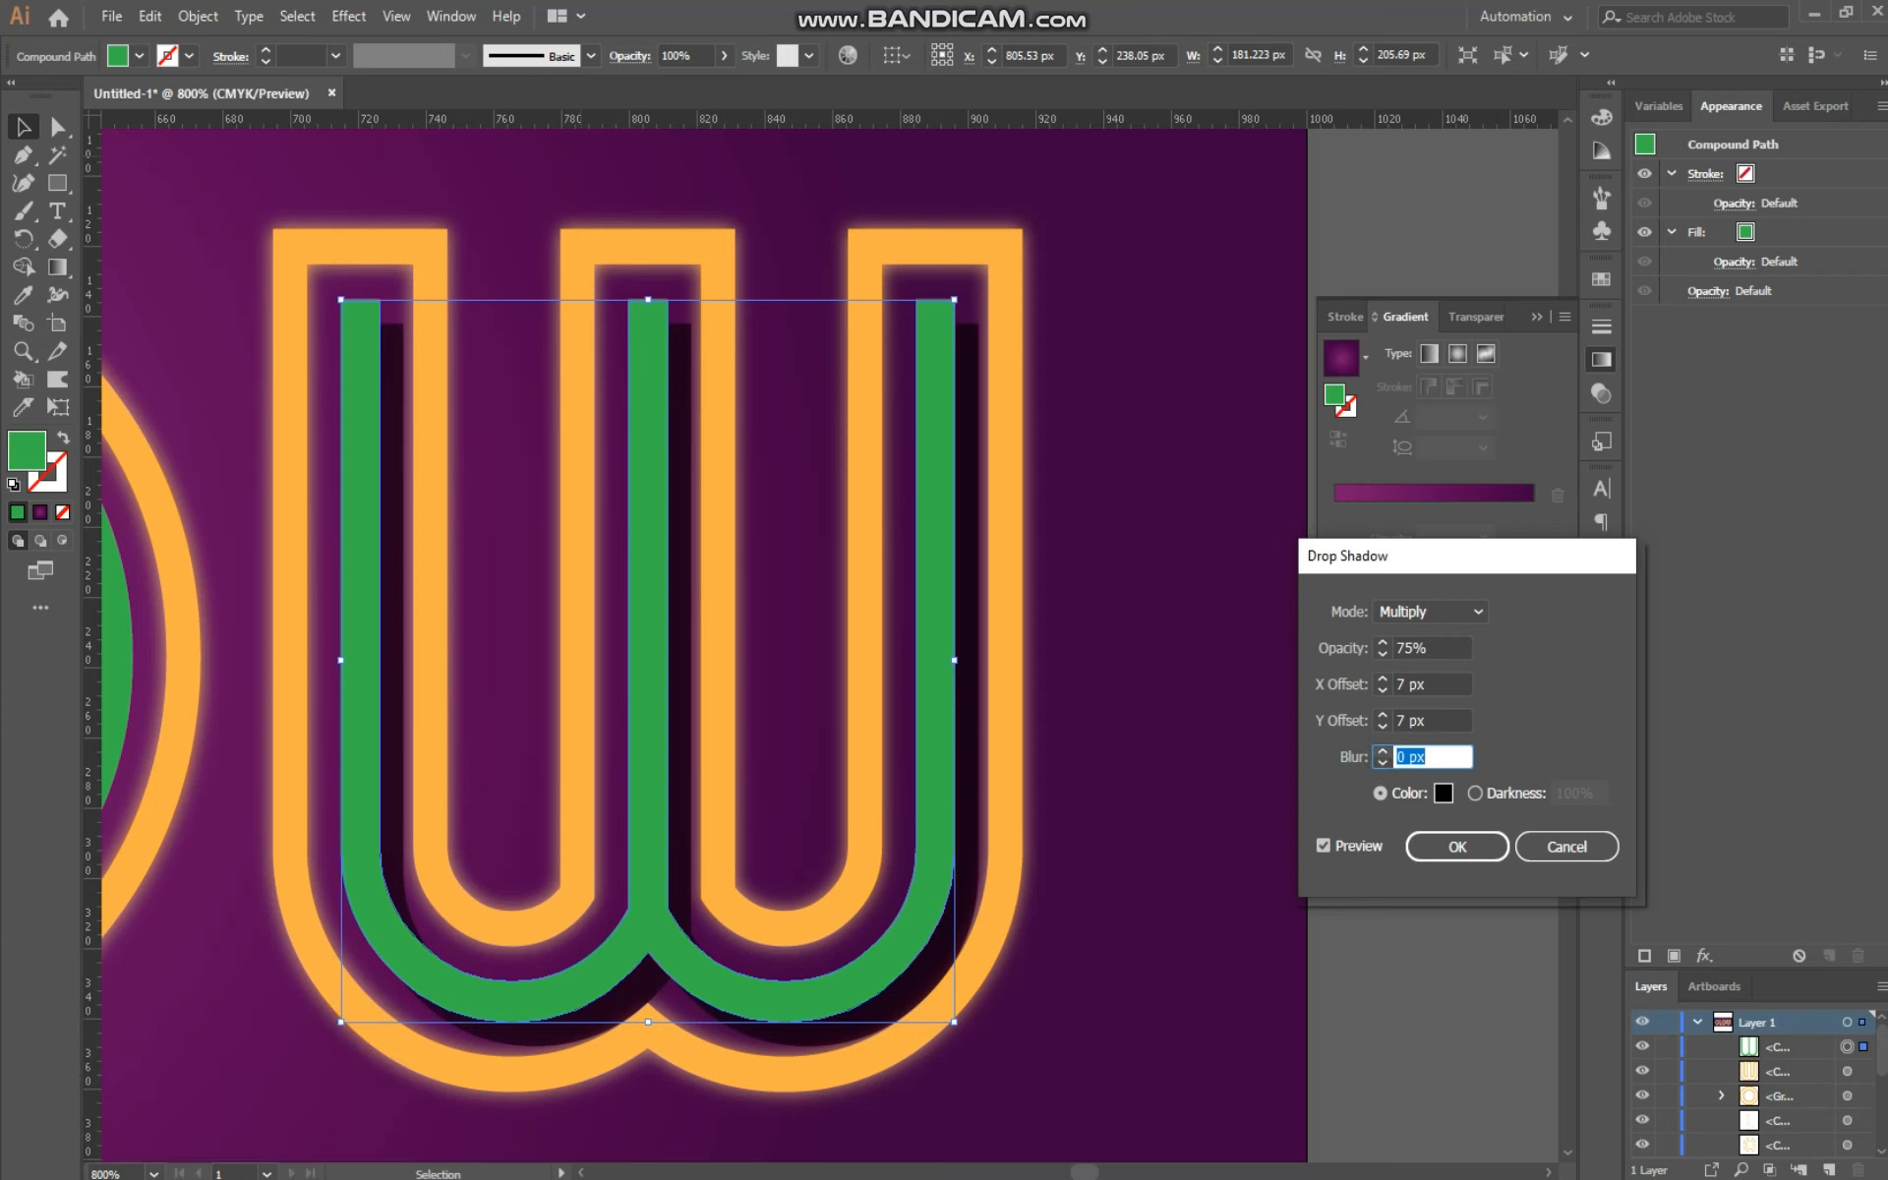
pyautogui.click(1382, 720)
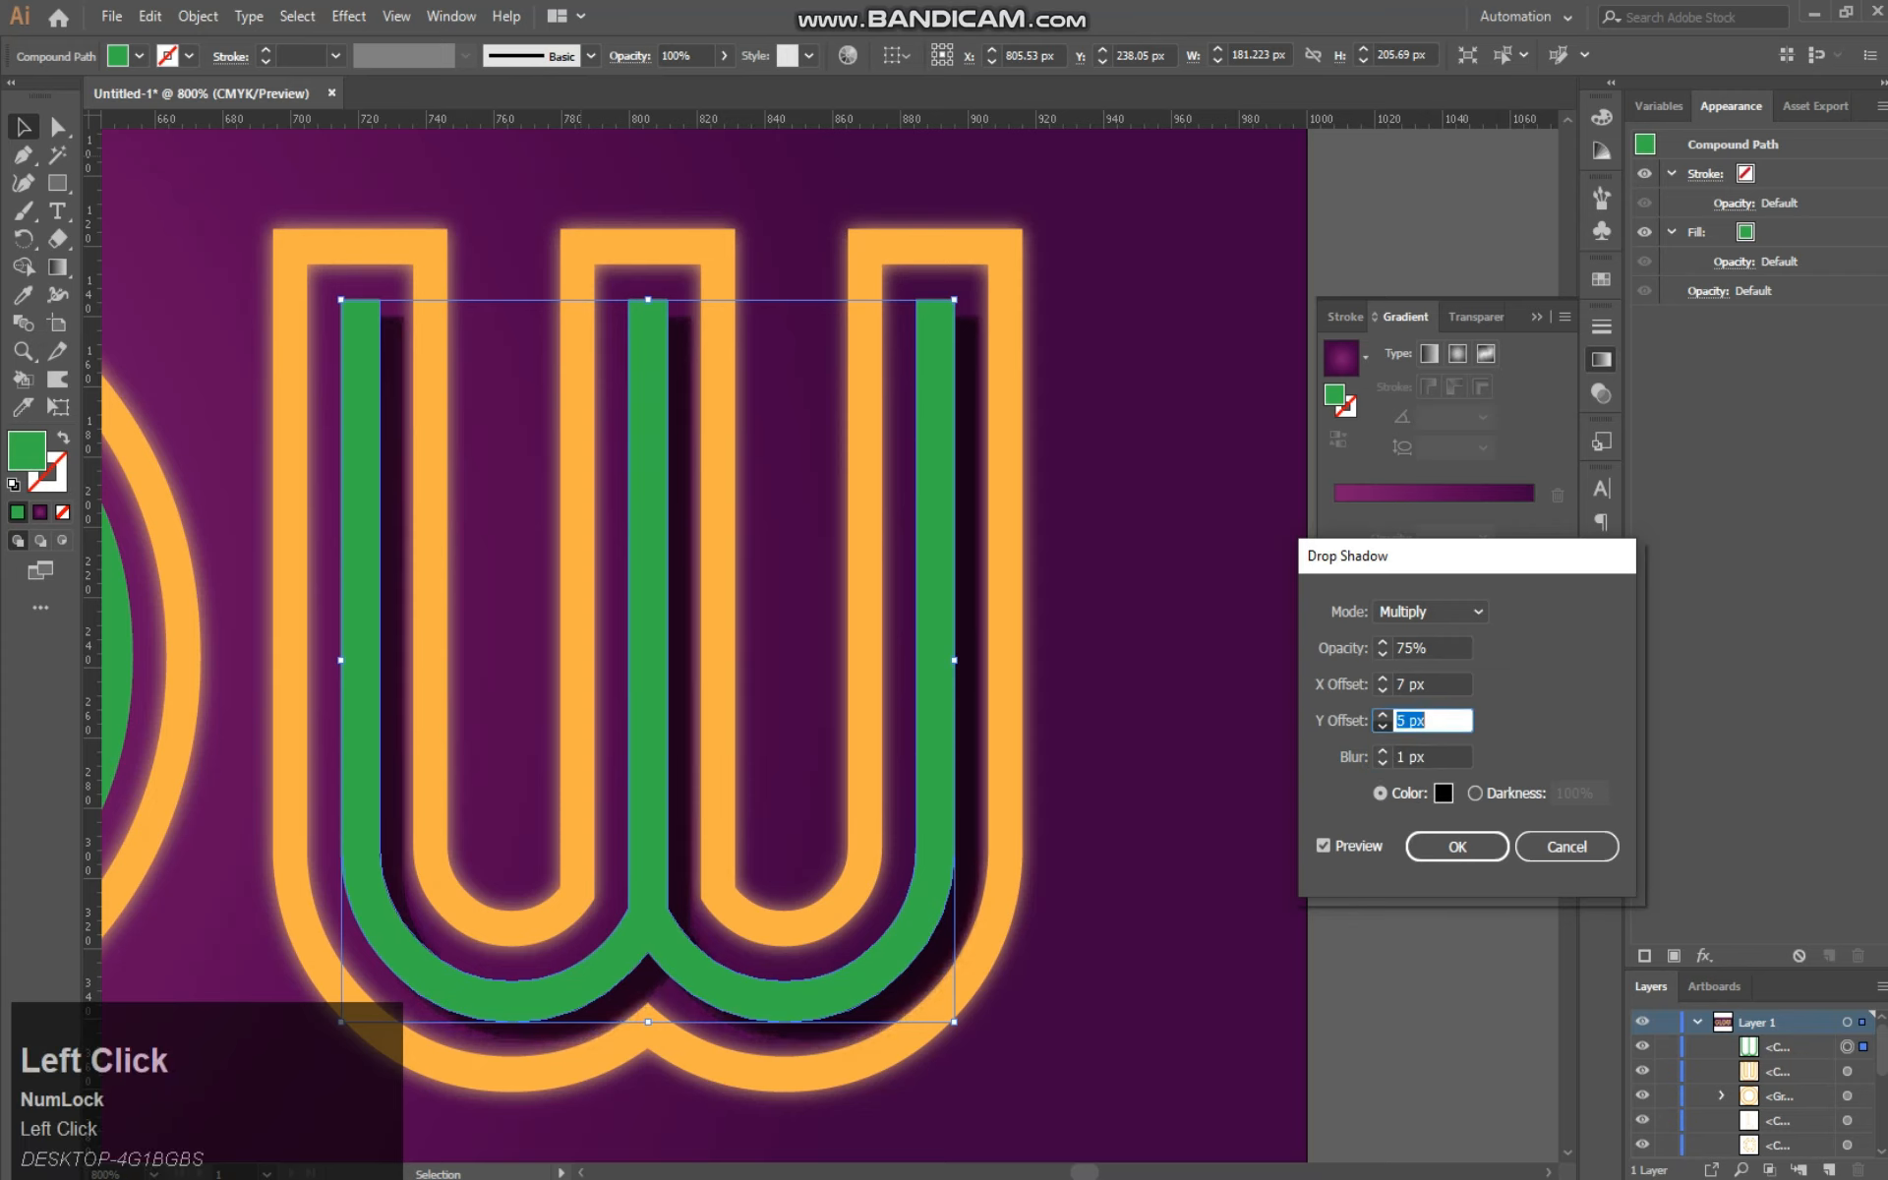
pyautogui.click(1386, 687)
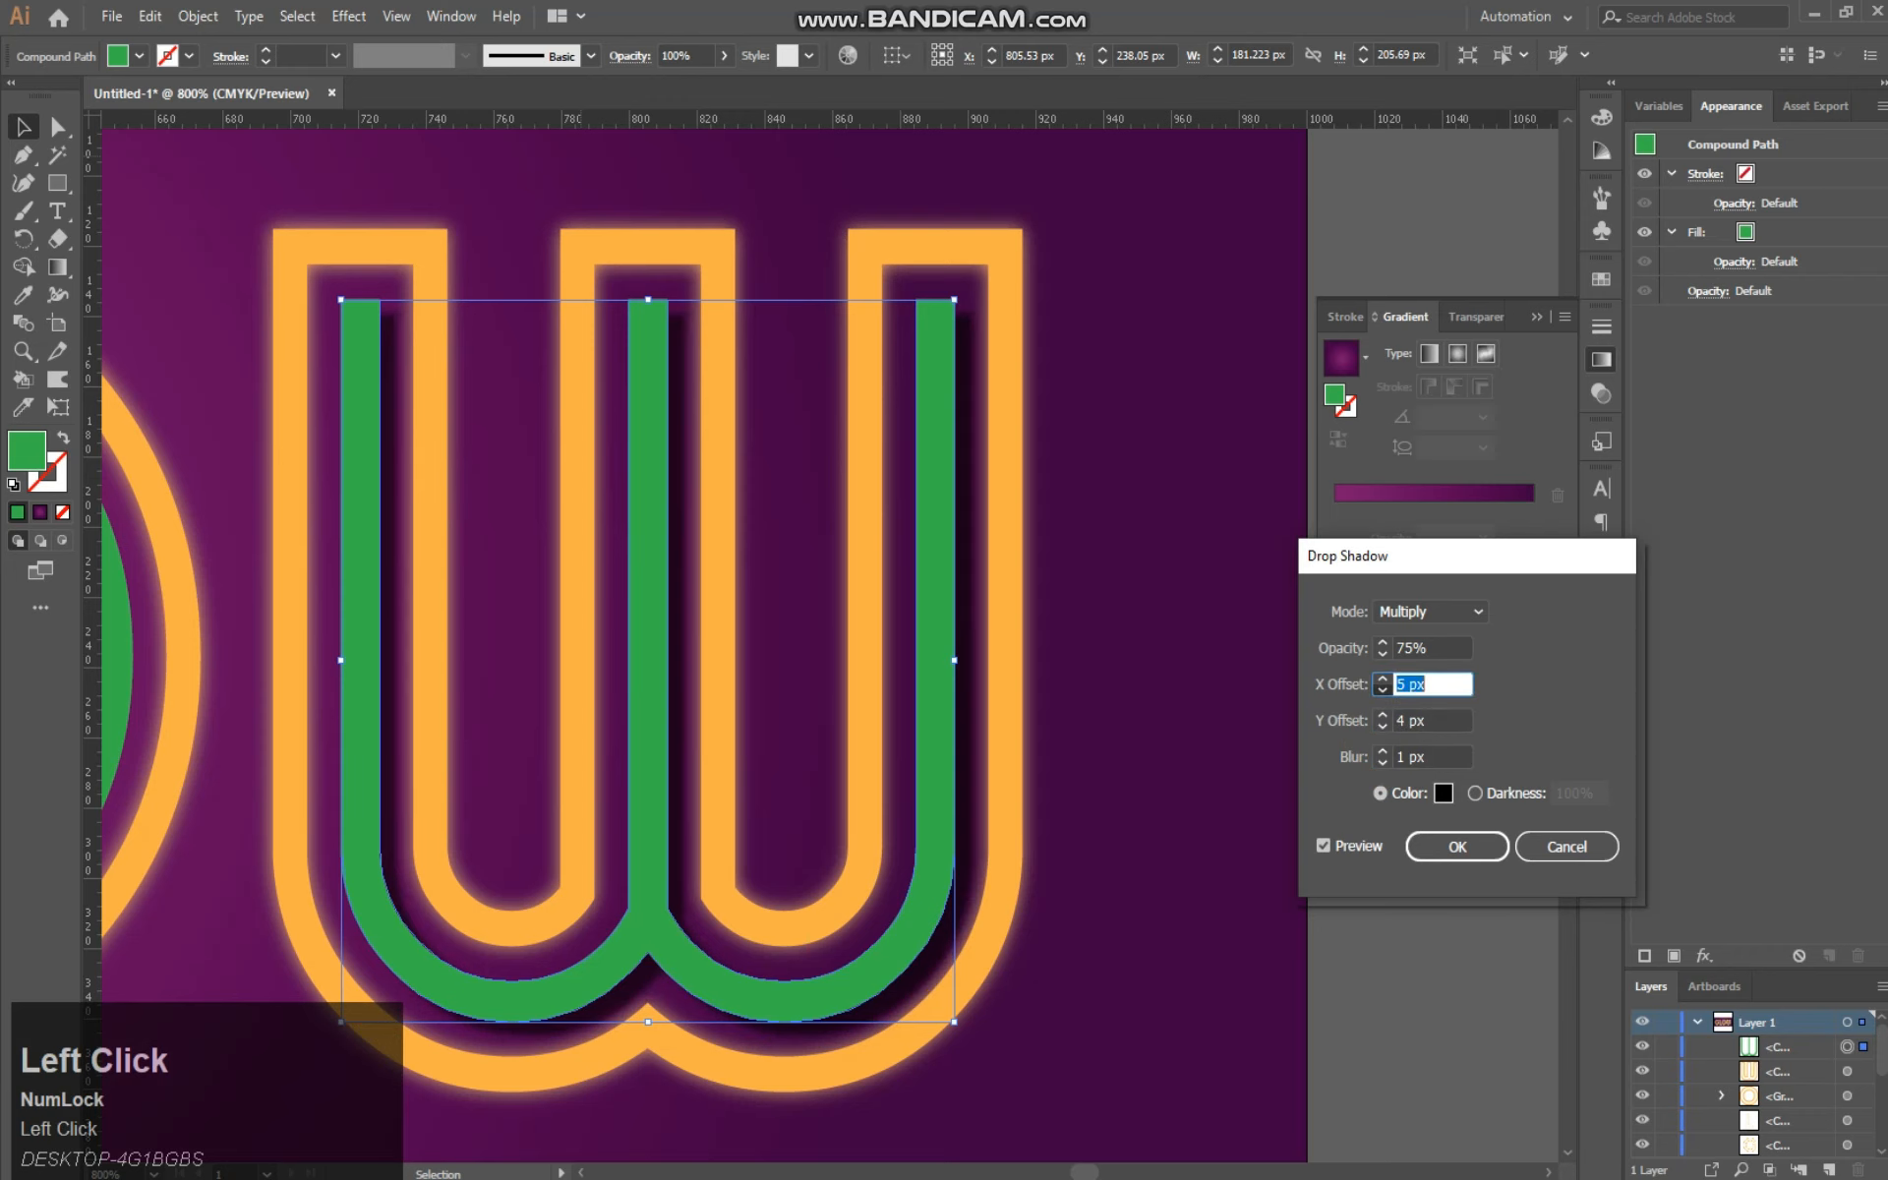
pyautogui.click(1382, 690)
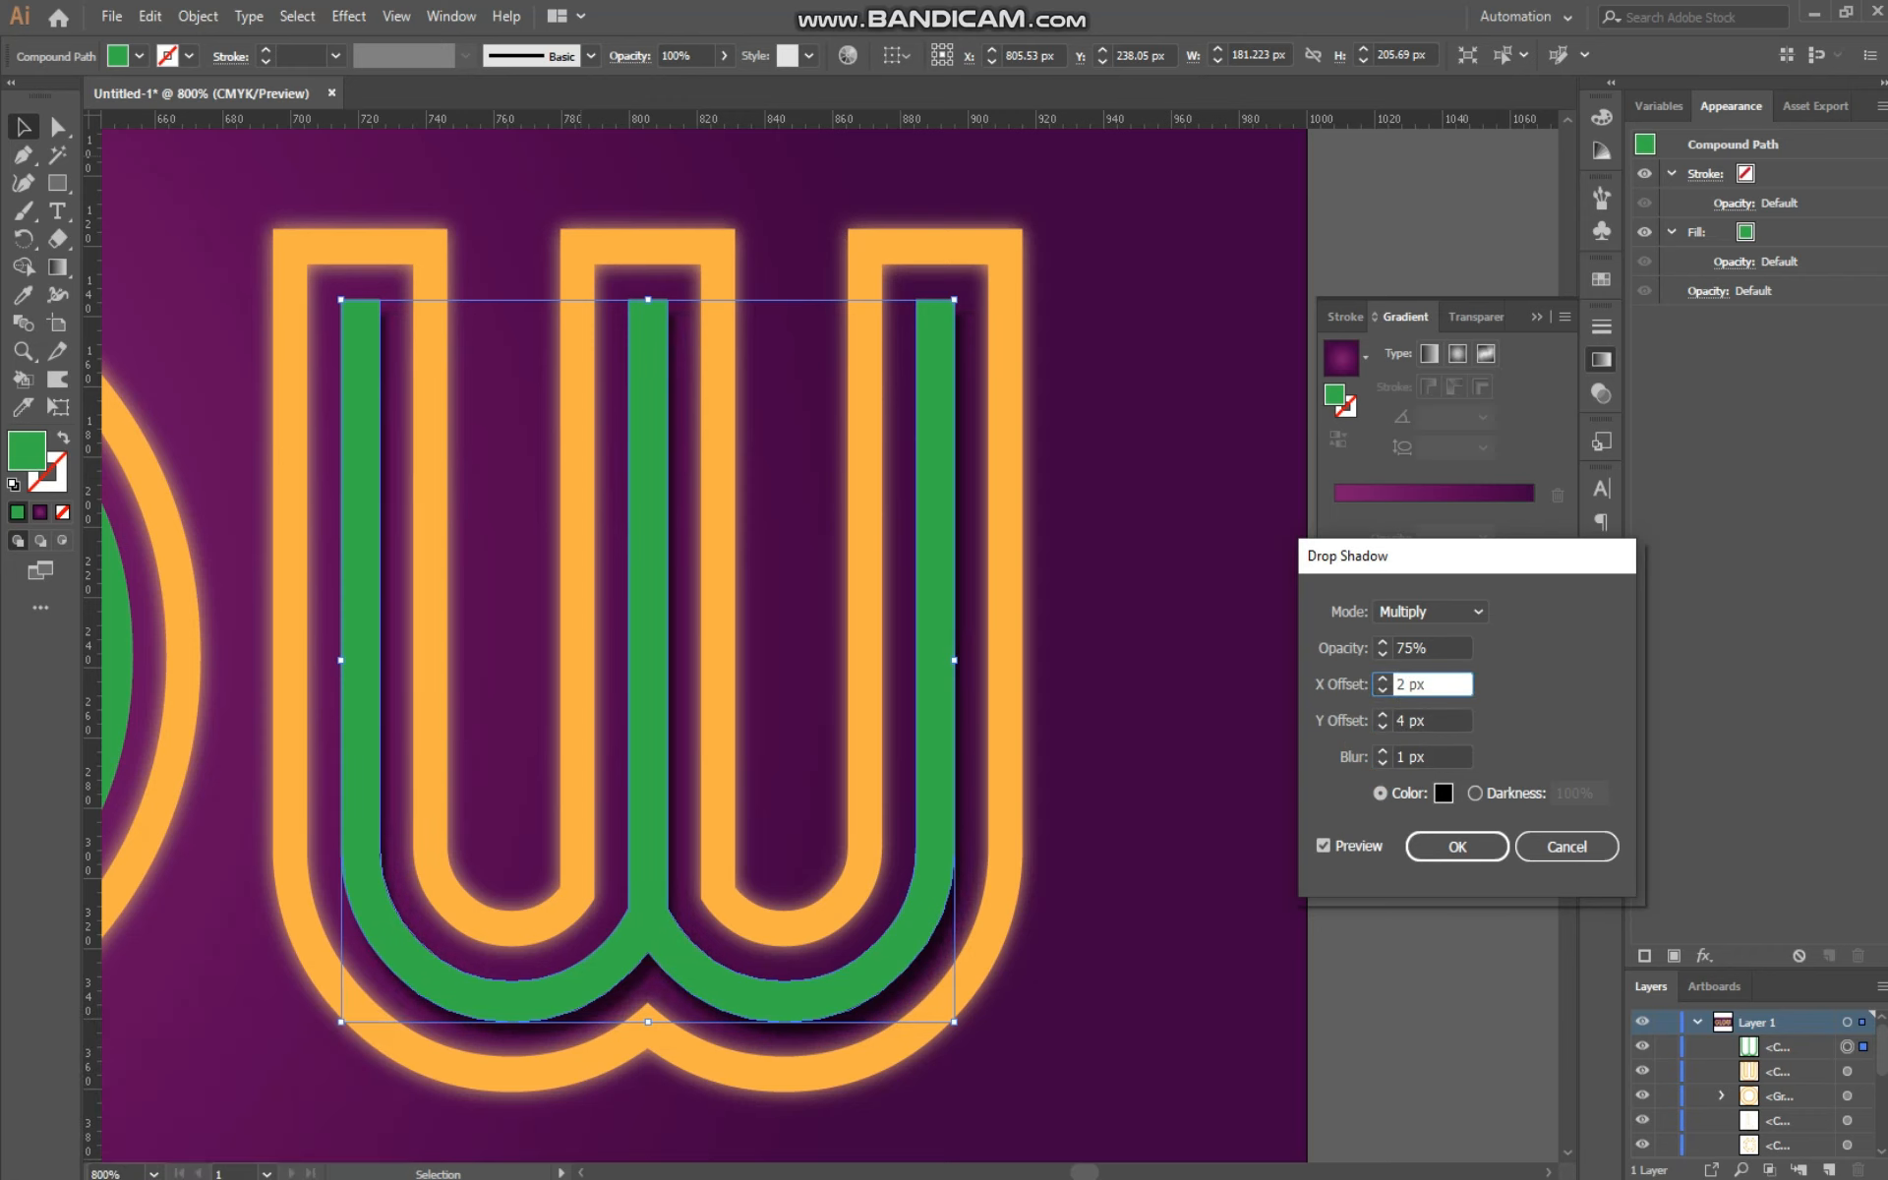
pyautogui.click(1383, 688)
pyautogui.click(1383, 751)
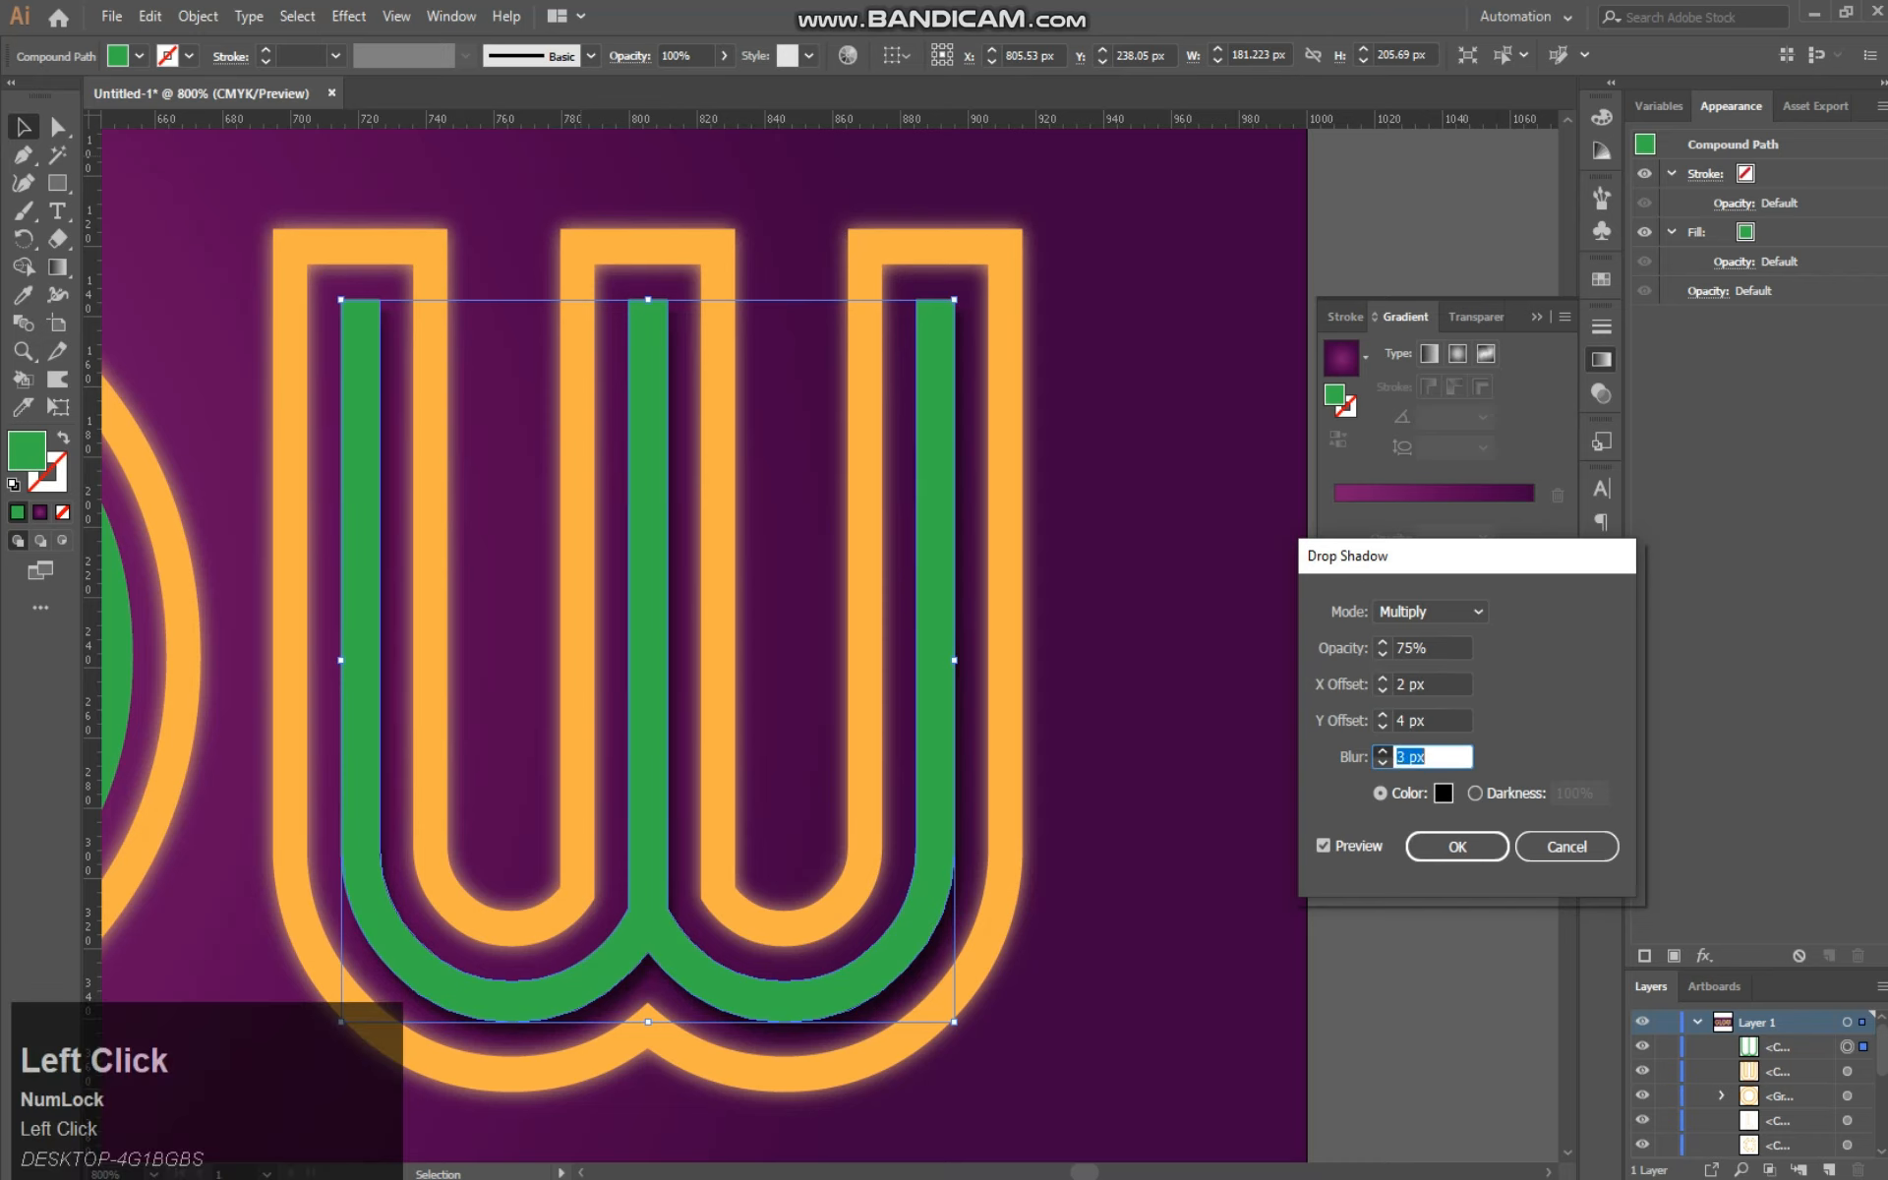
pyautogui.click(1383, 714)
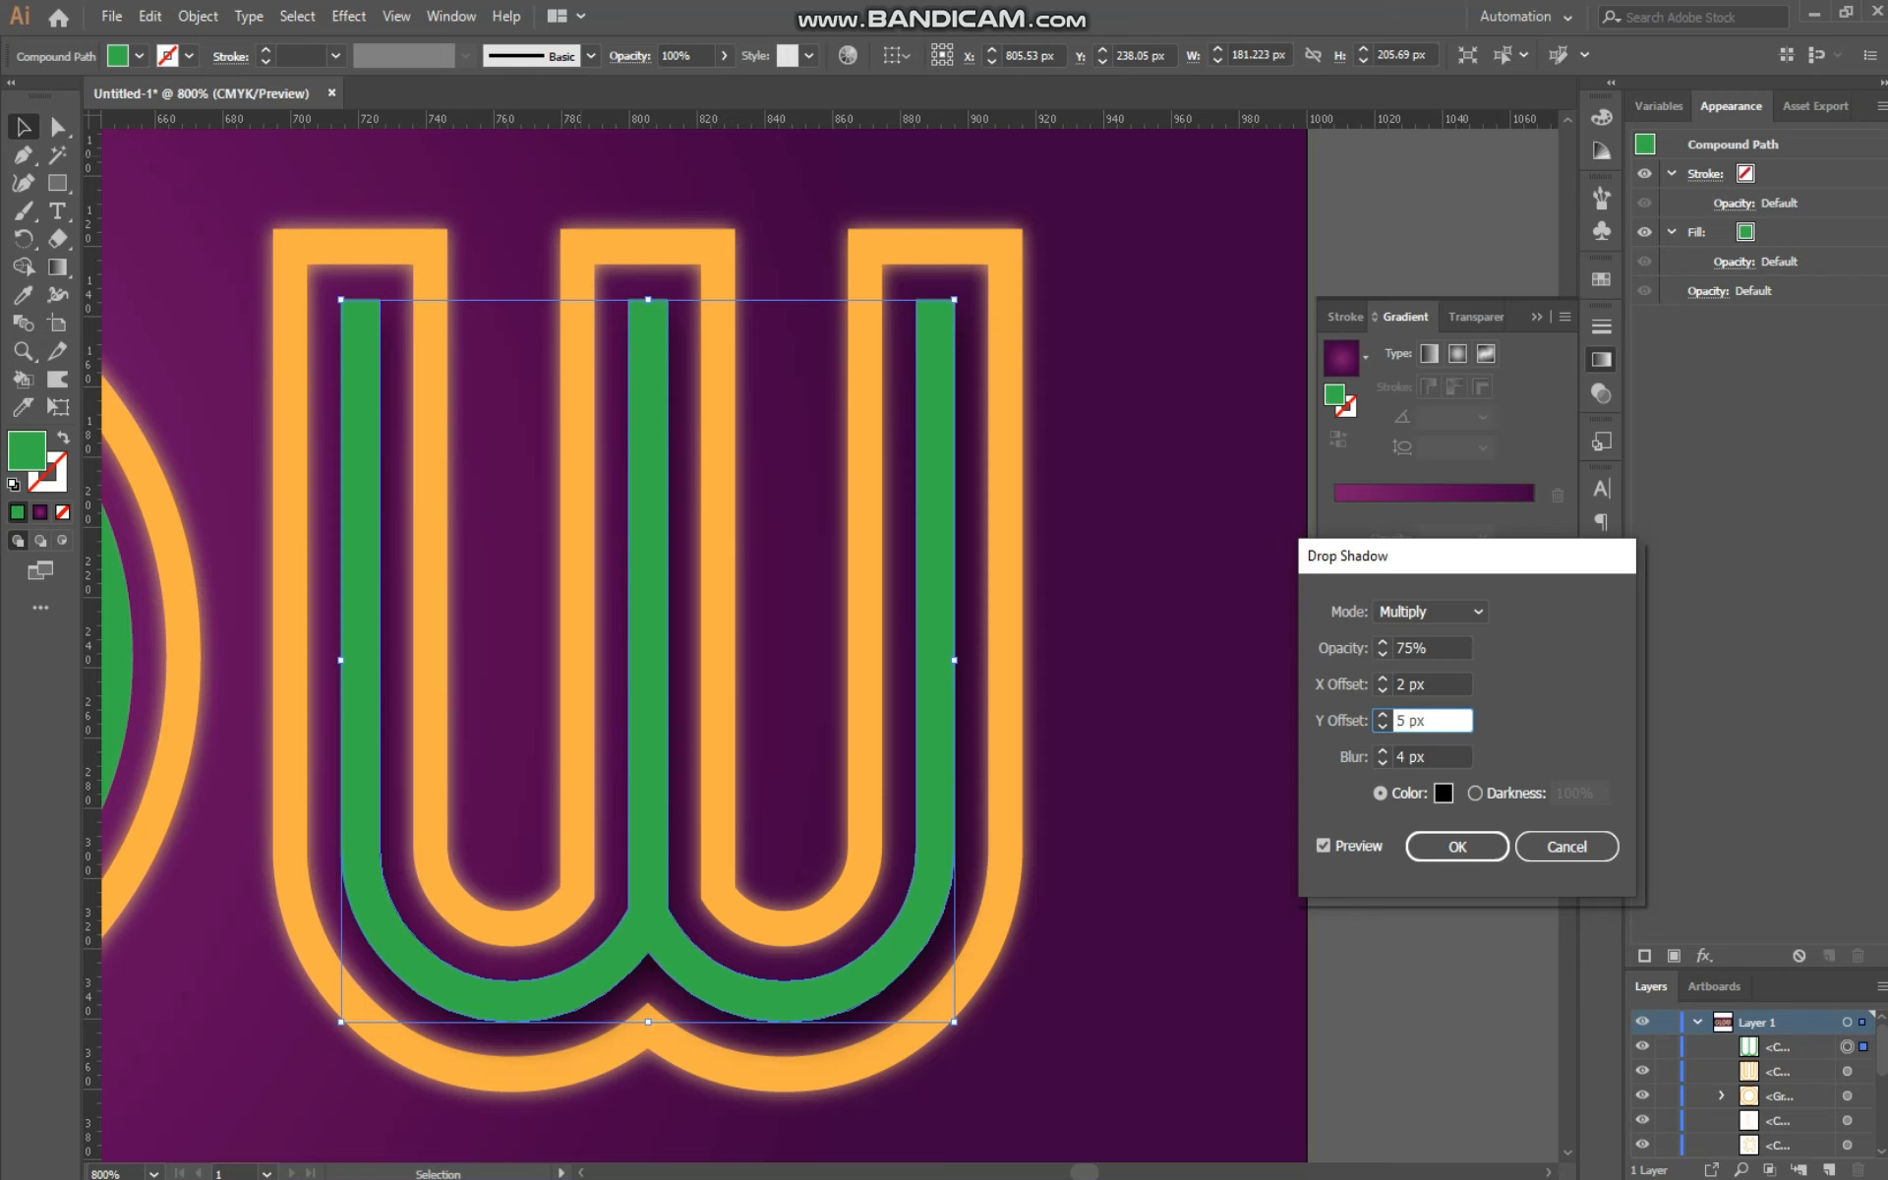
pyautogui.click(1442, 792)
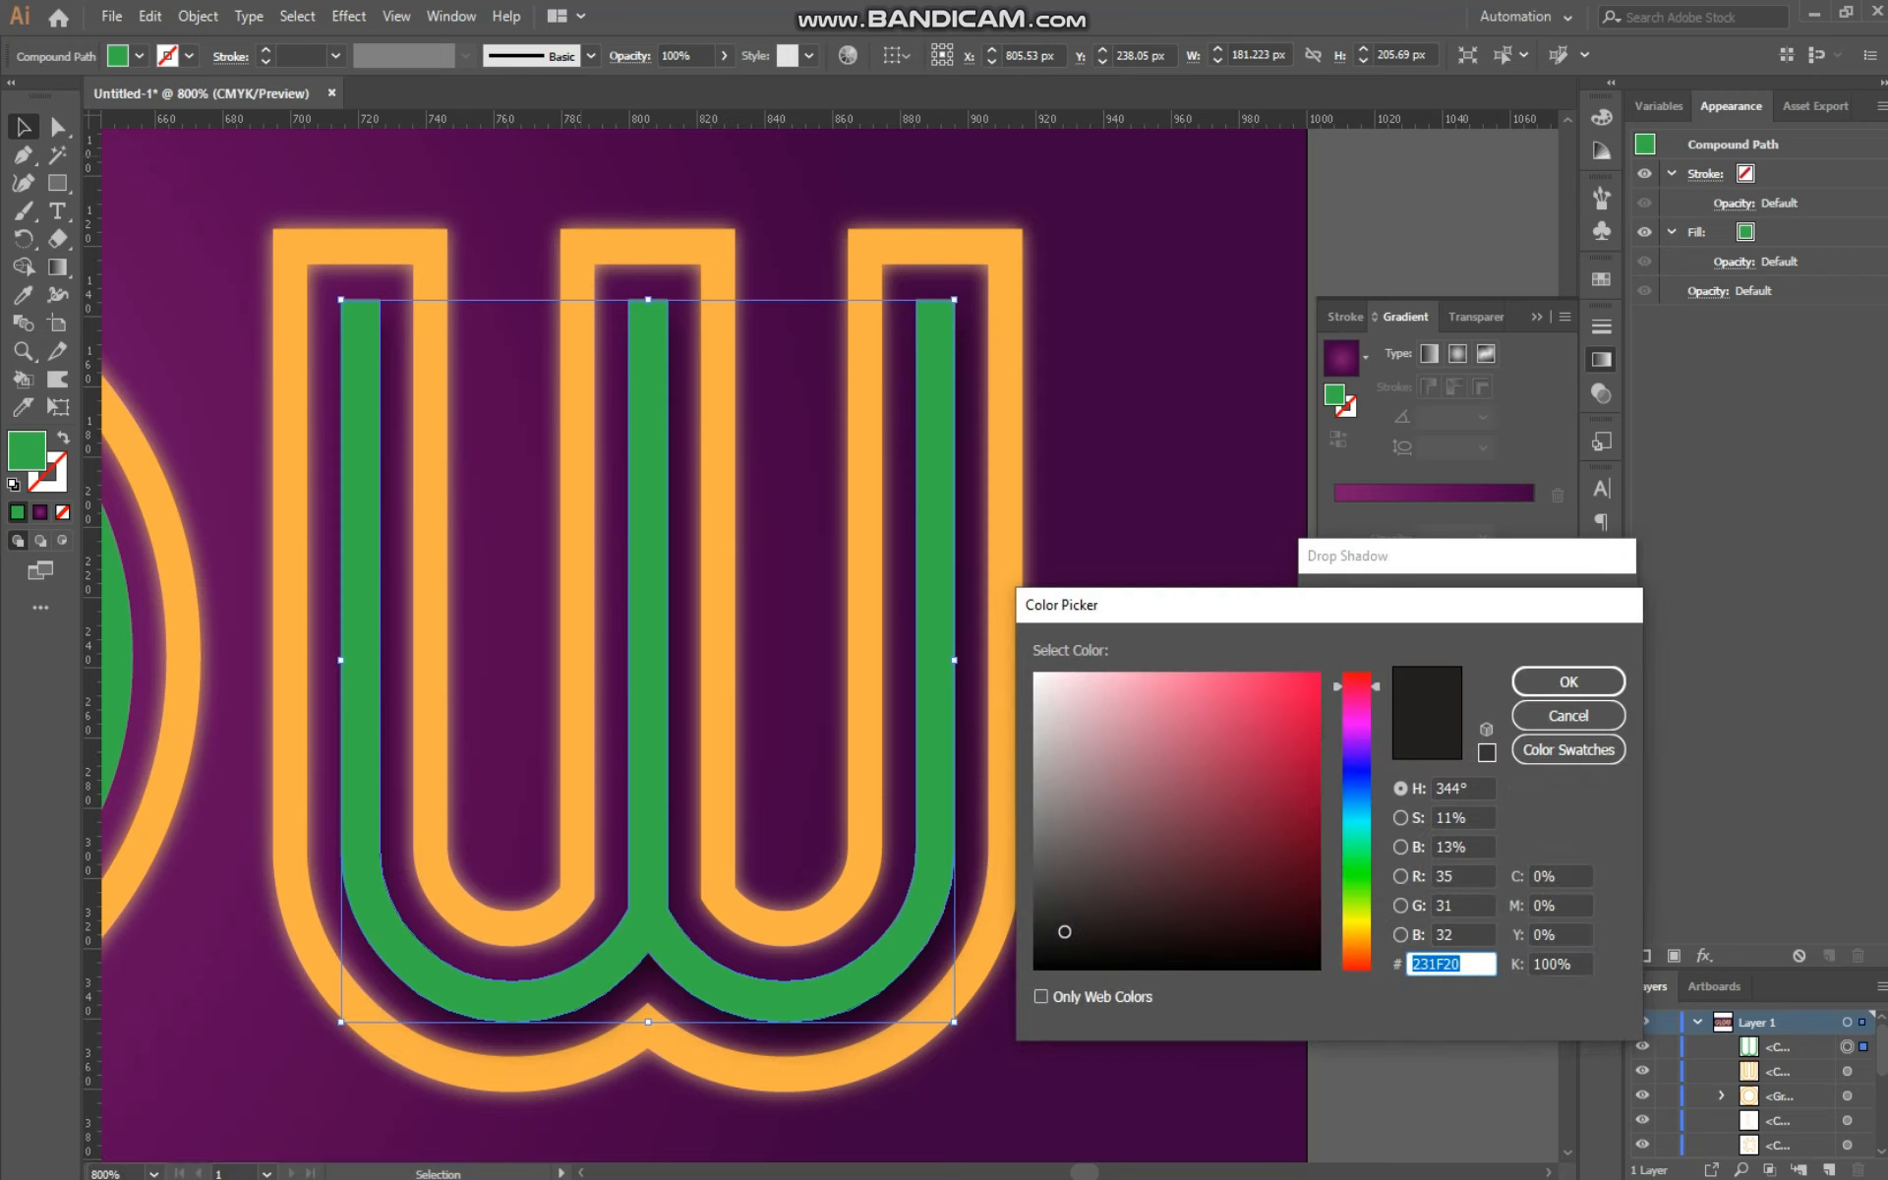
pyautogui.click(1357, 923)
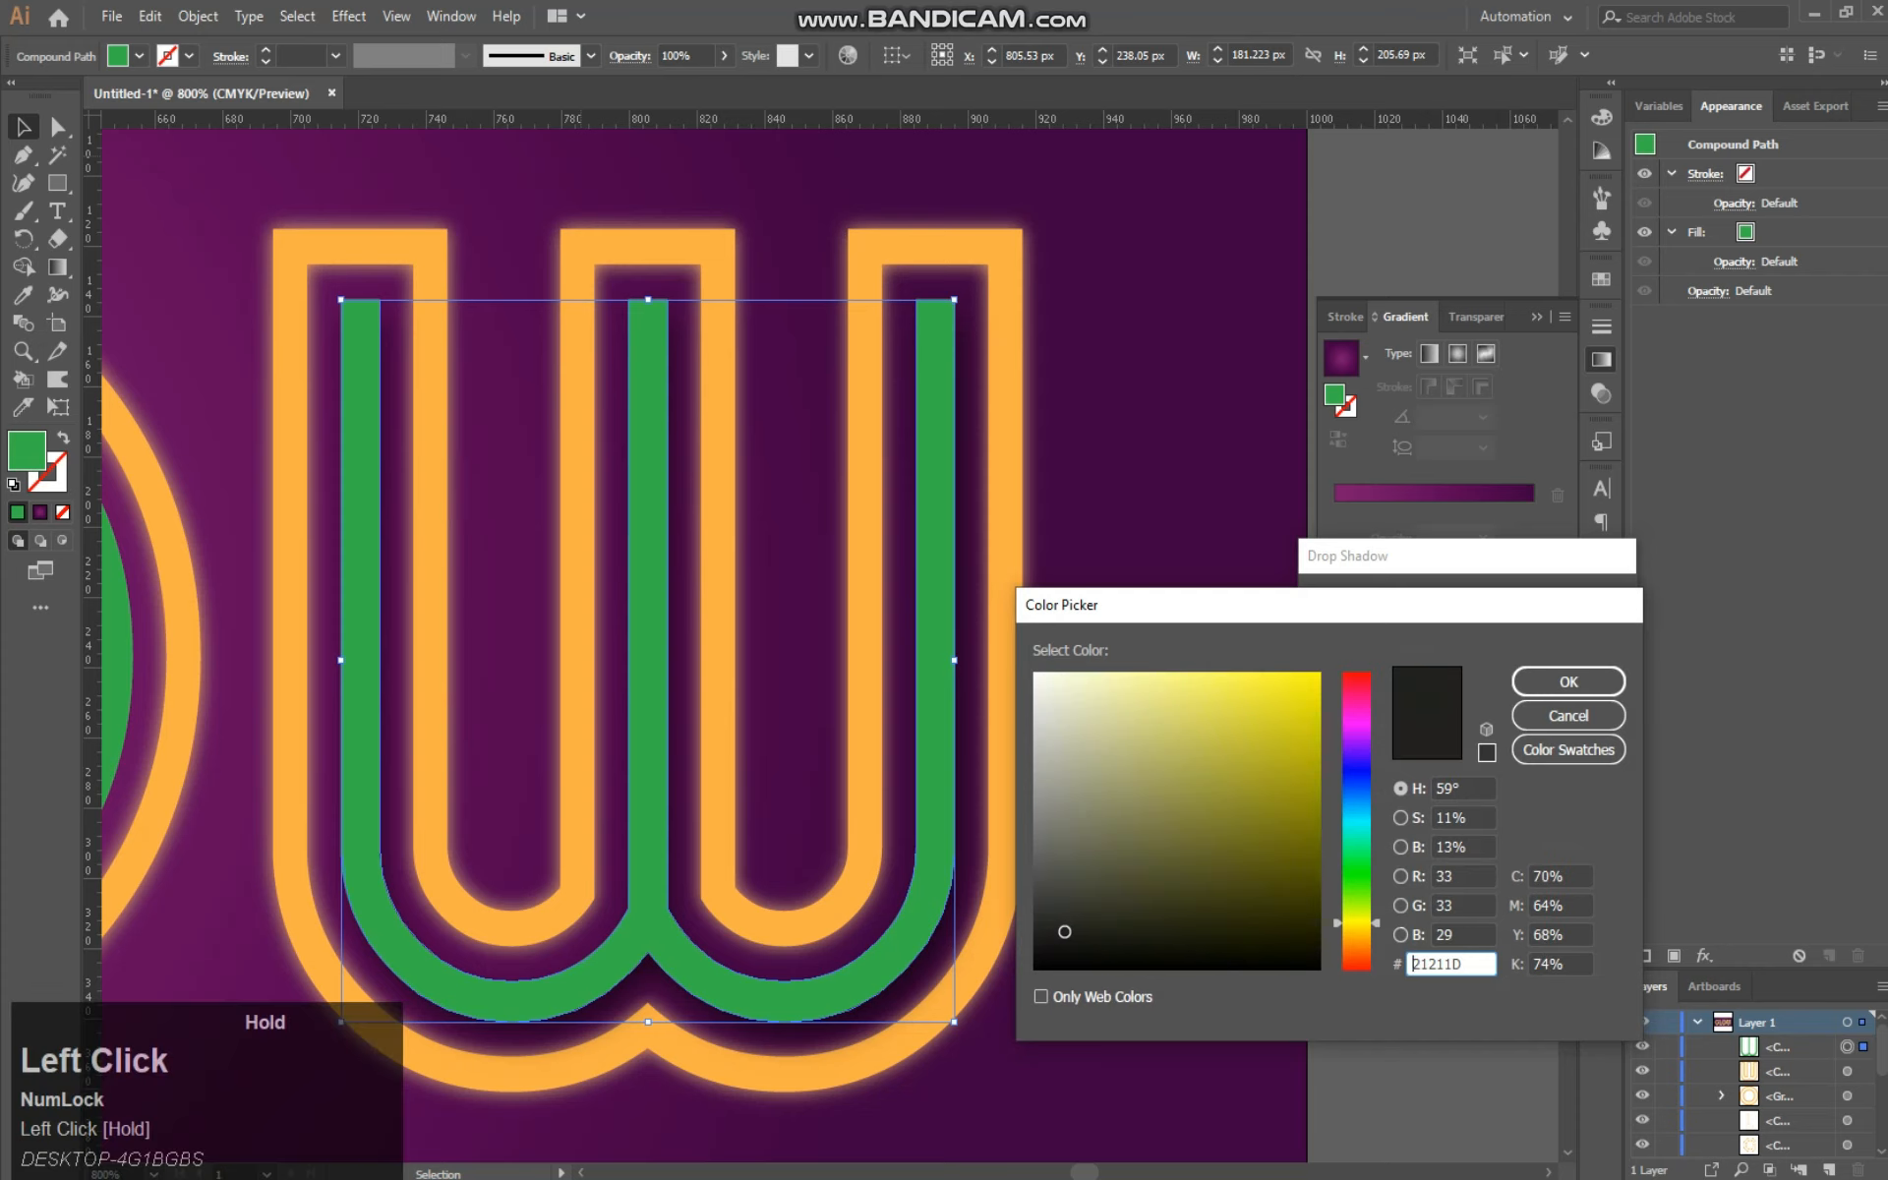
pyautogui.click(1291, 705)
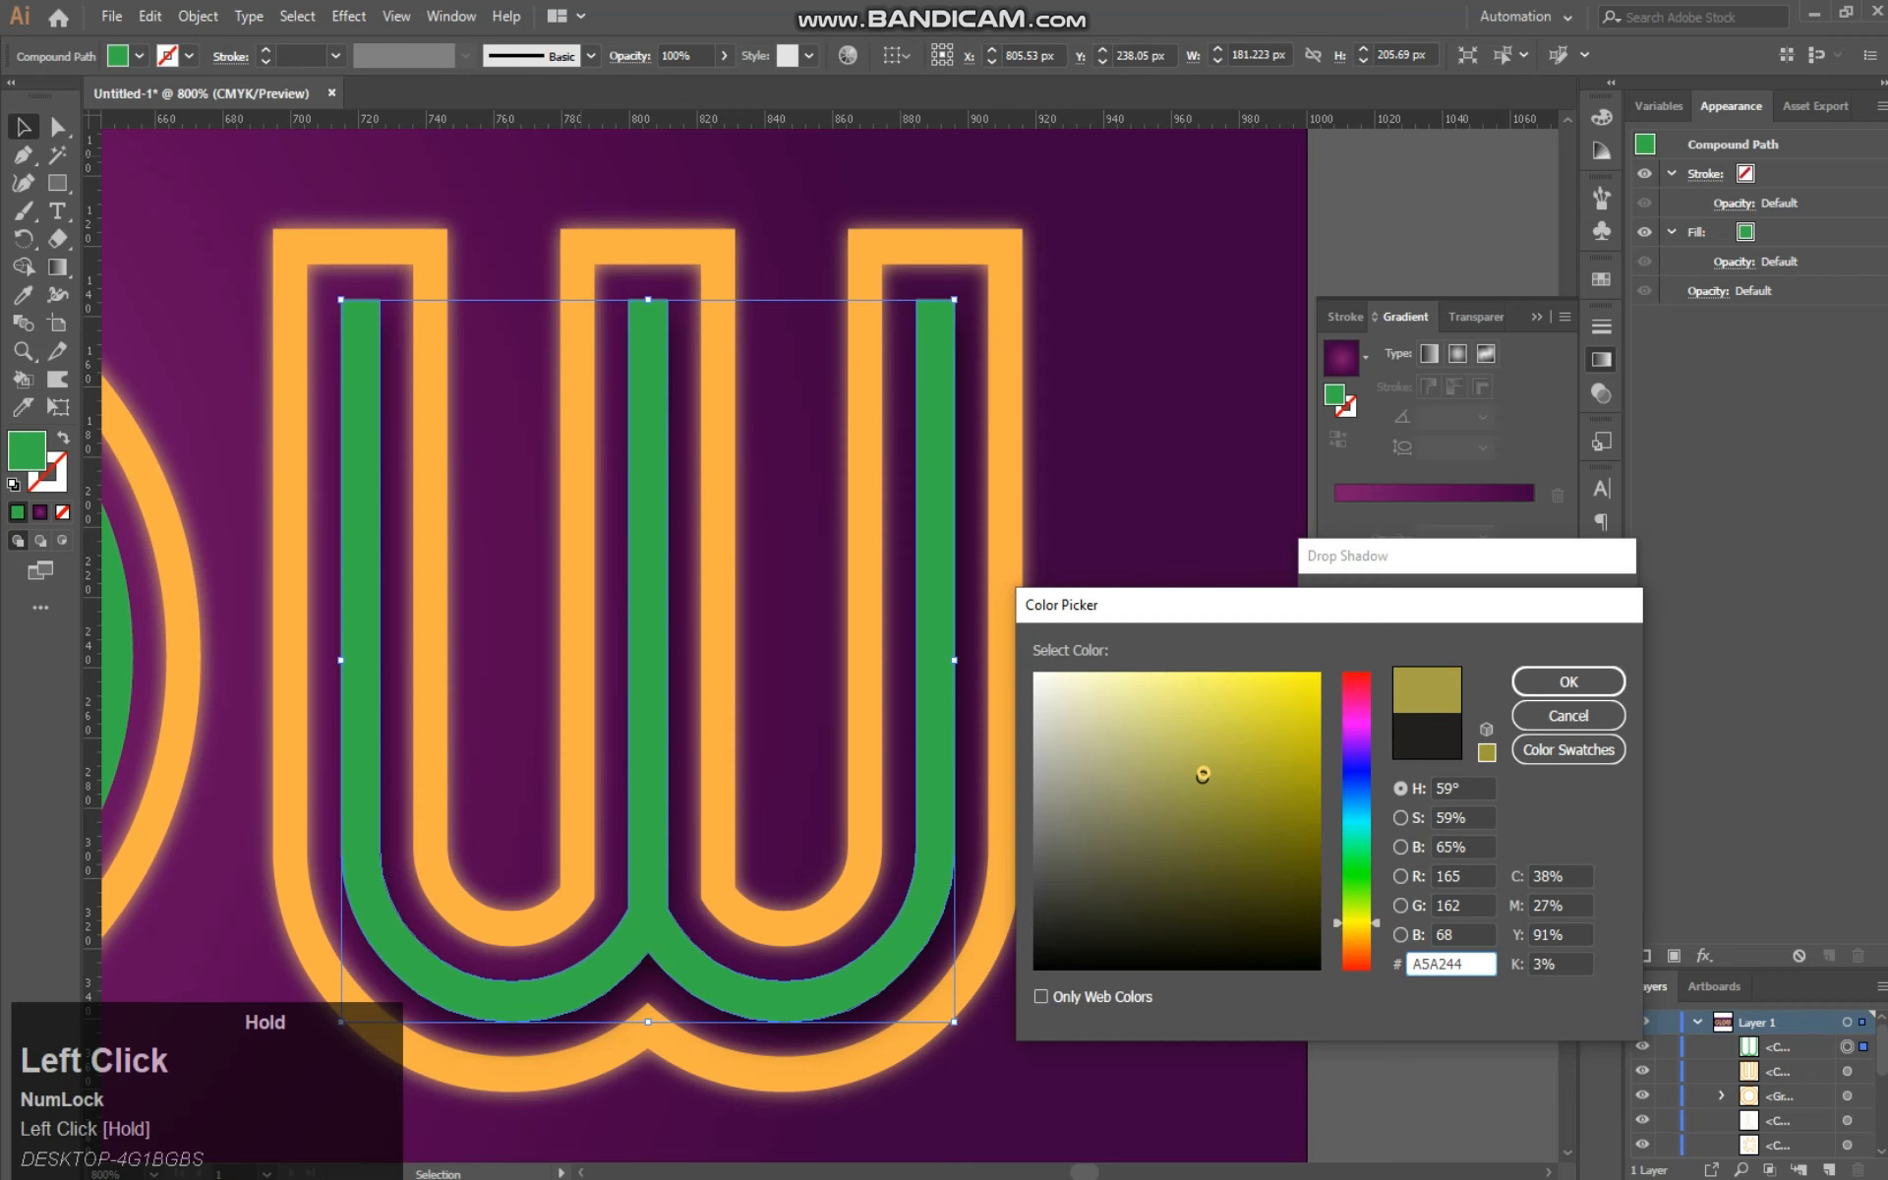
pyautogui.click(1569, 681)
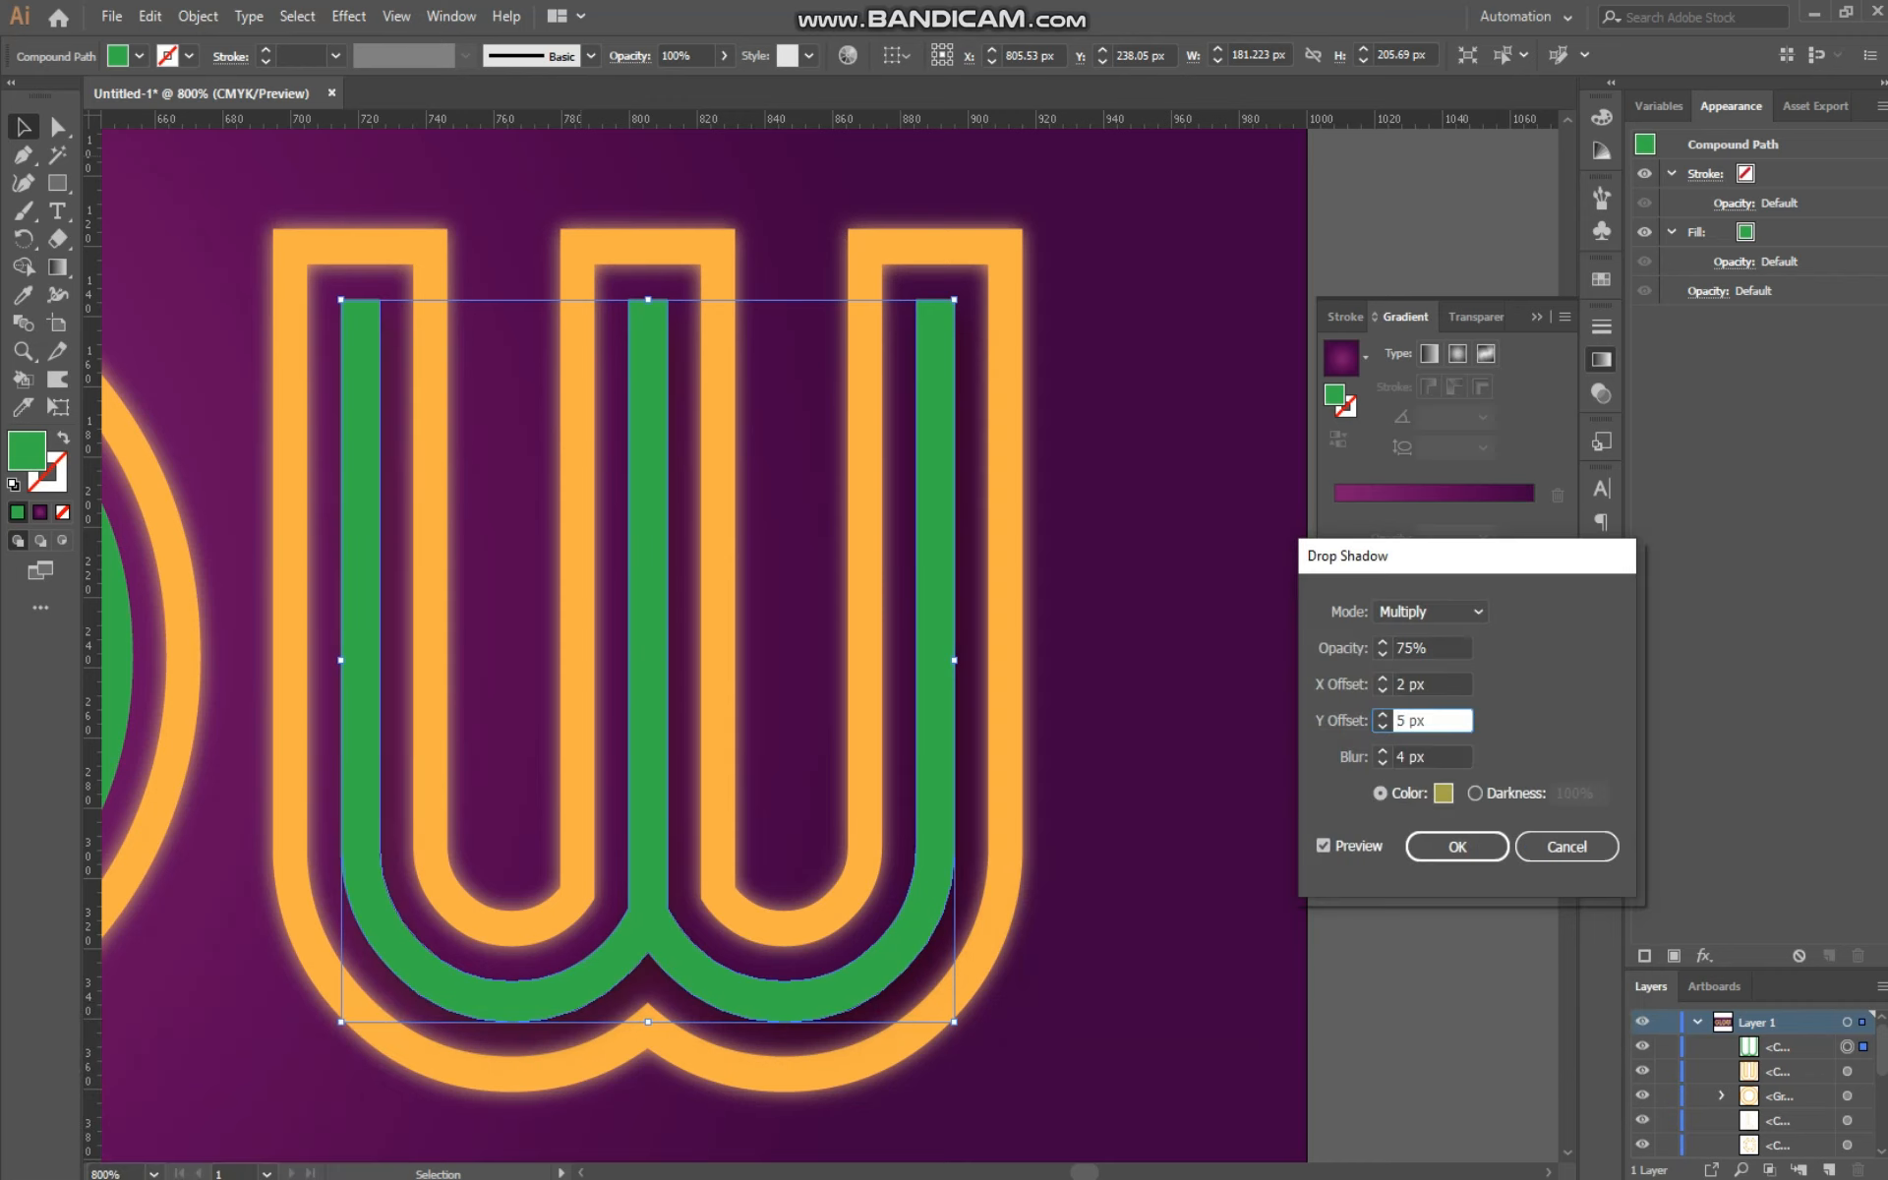
pyautogui.click(1382, 715)
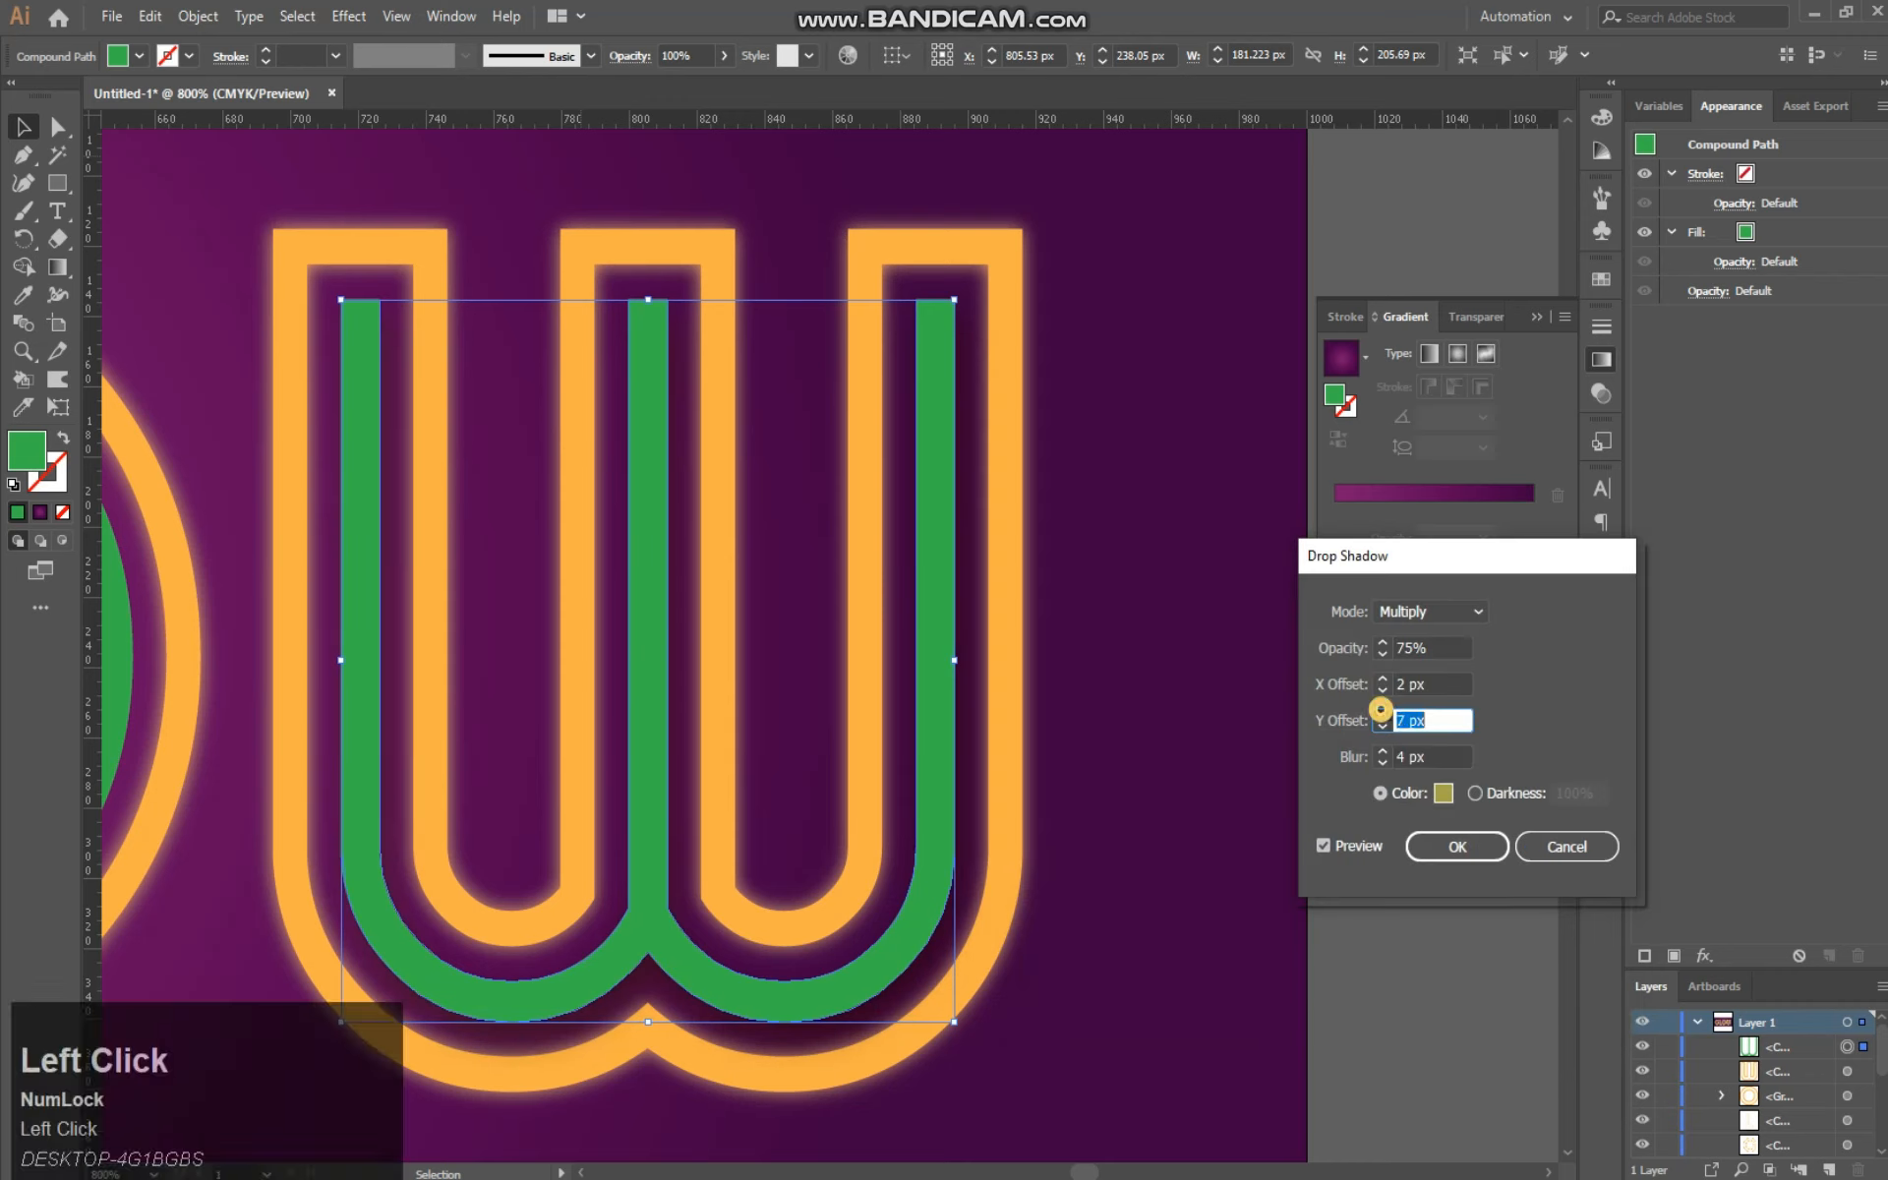
pyautogui.click(1383, 681)
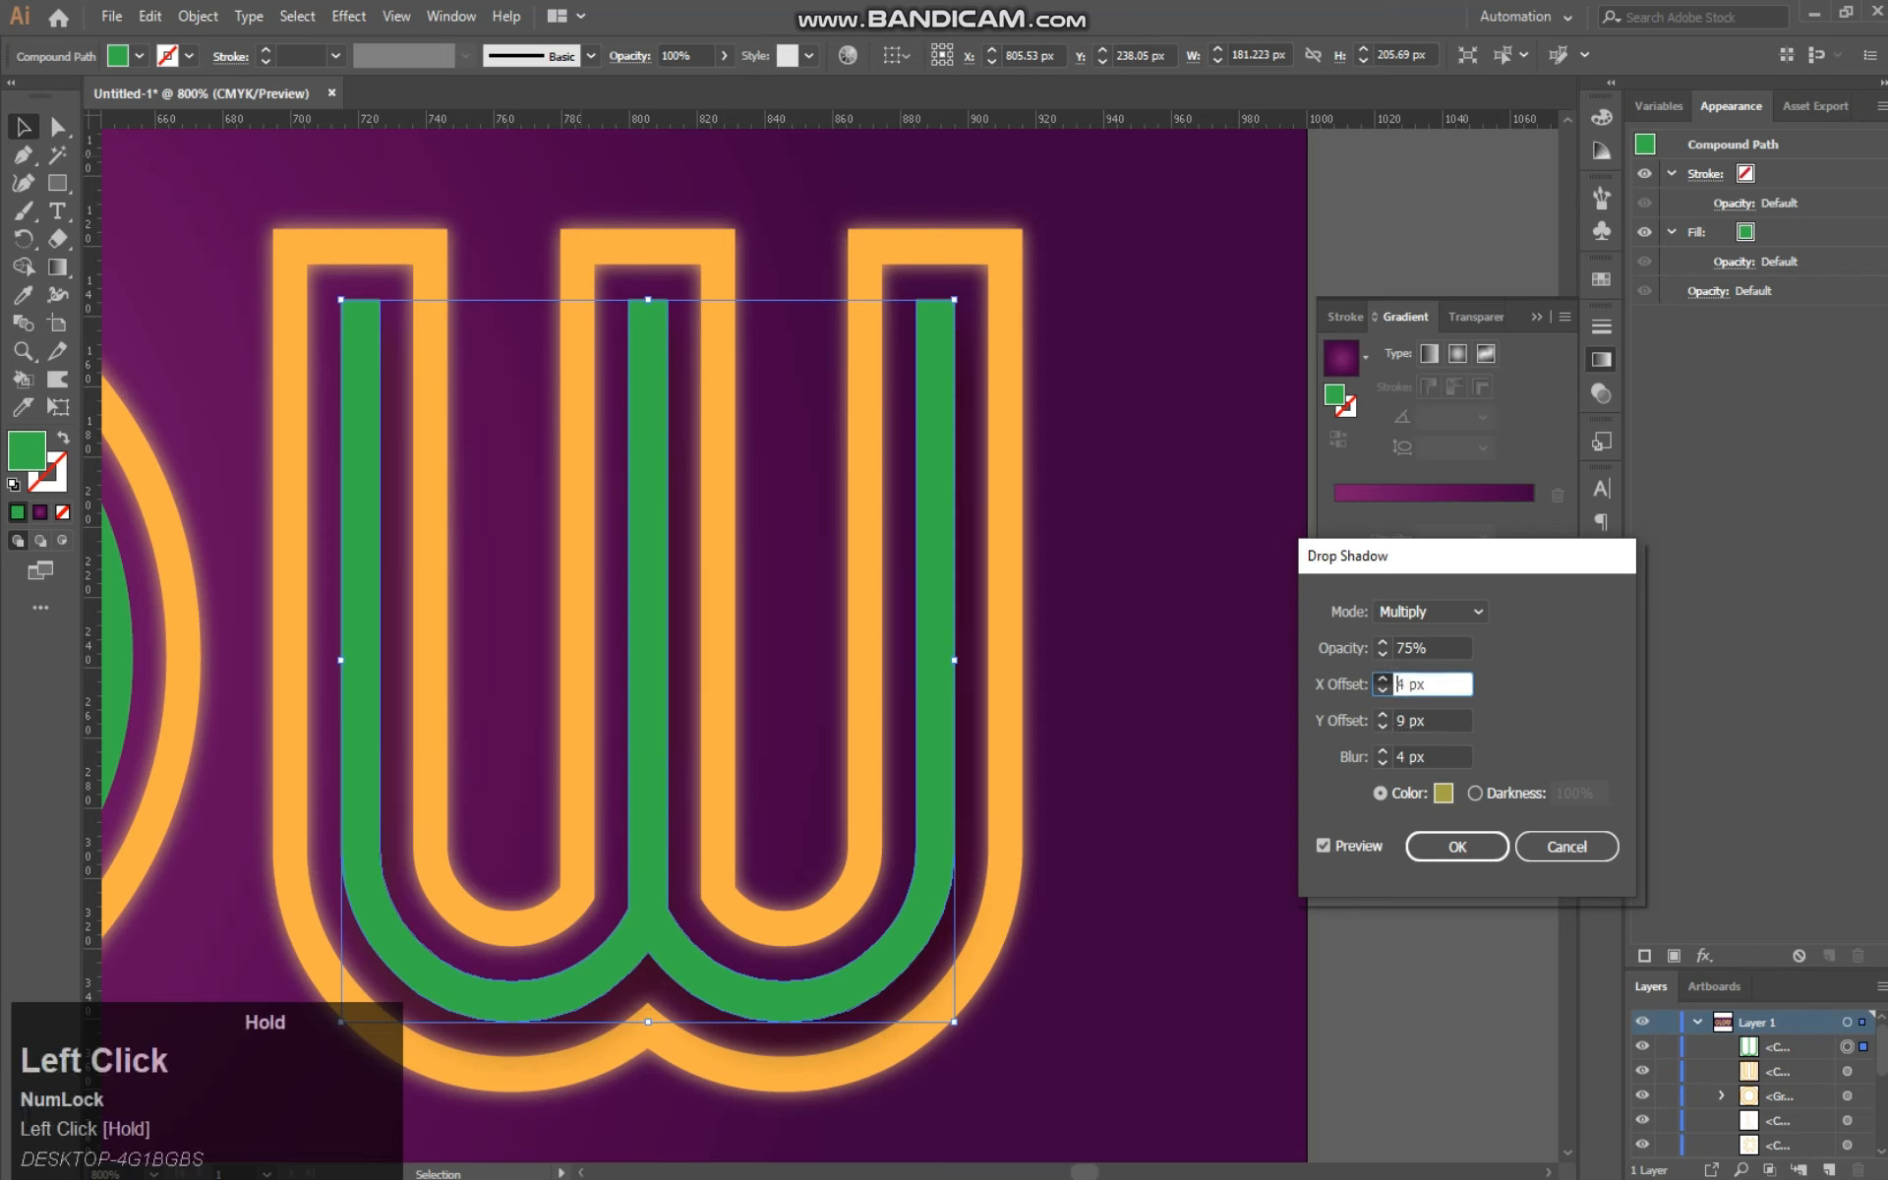
pyautogui.click(1382, 679)
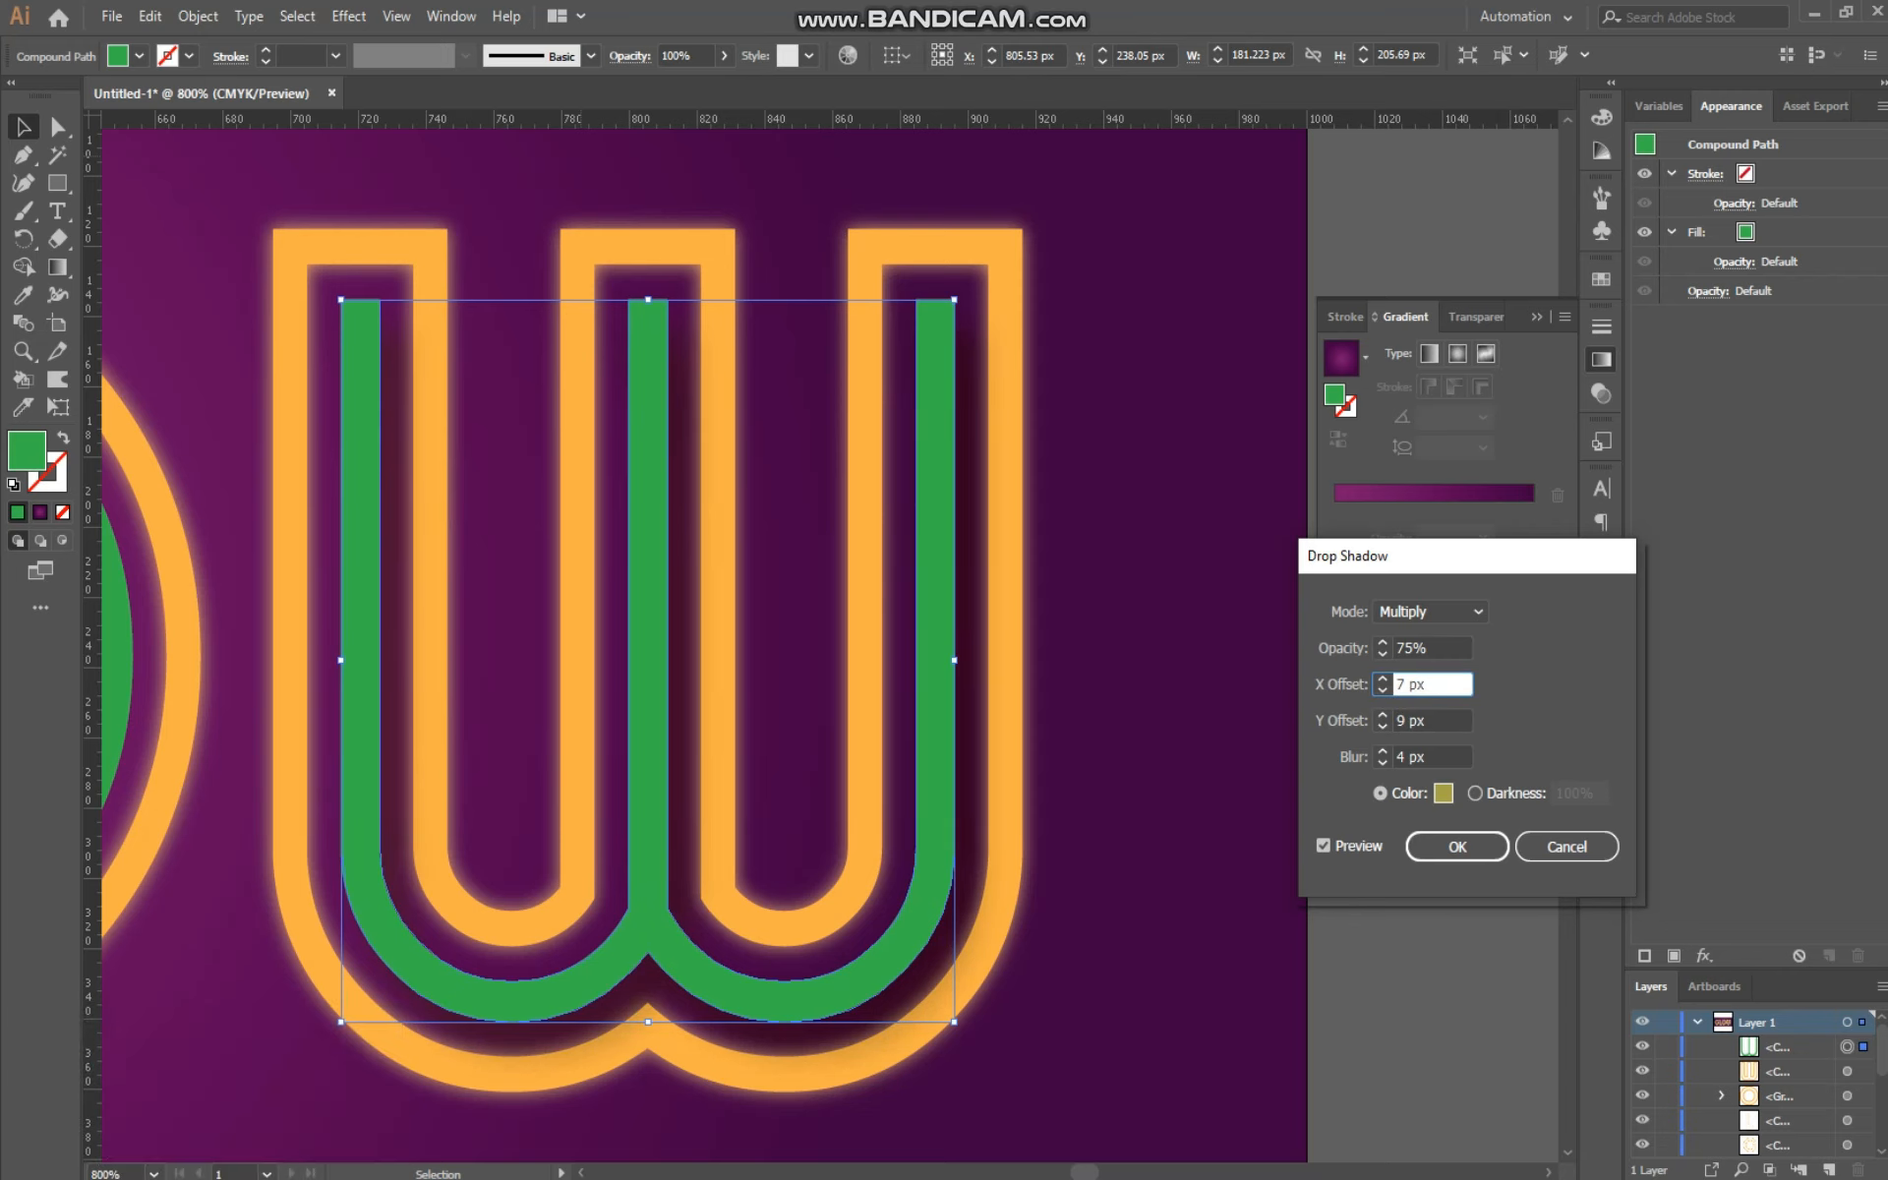
pyautogui.click(1566, 847)
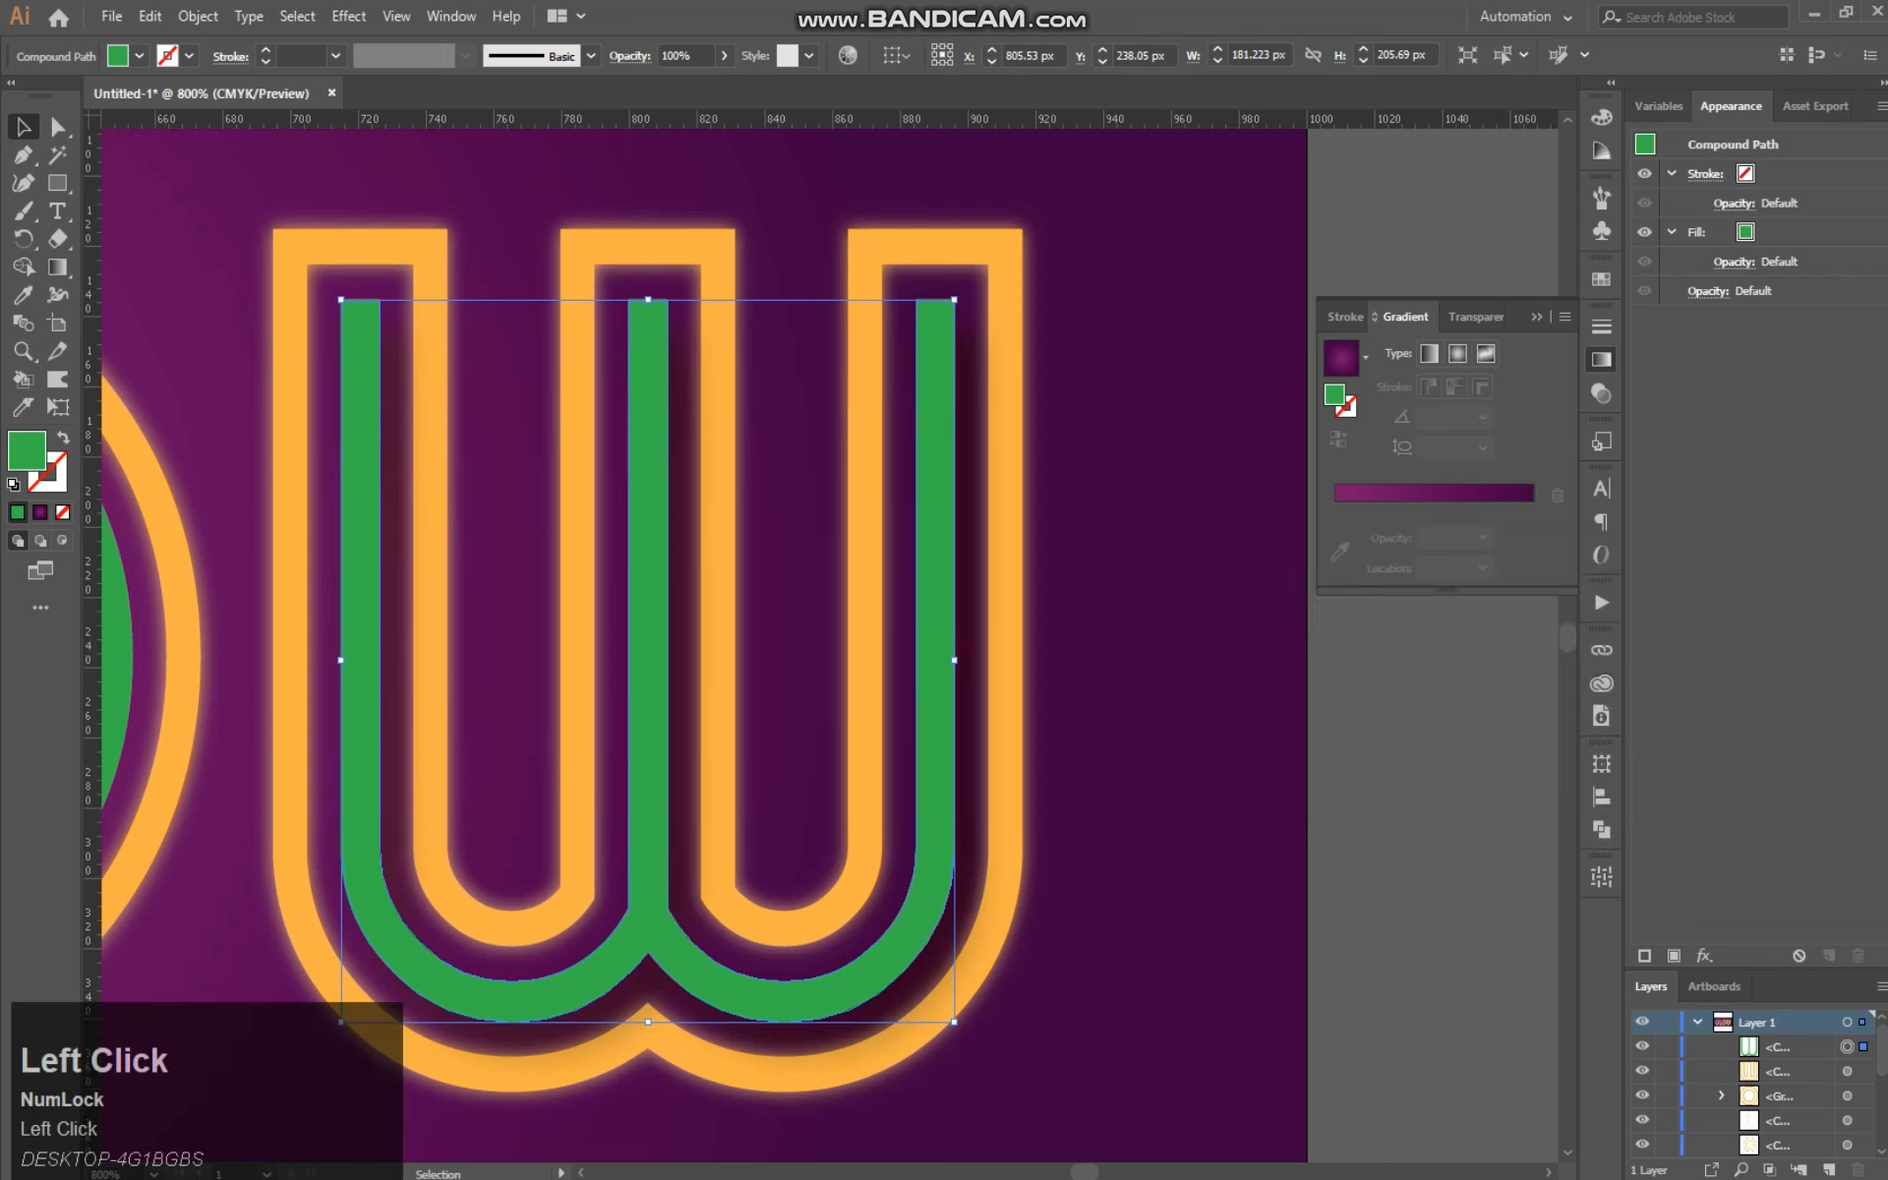
# Step: Apply a Drop Shadow to the W's orange outline in Multiply mode at 75% opacity with 7 px offsets, reducing the blur with the preview on
pyautogui.click(1018, 716)
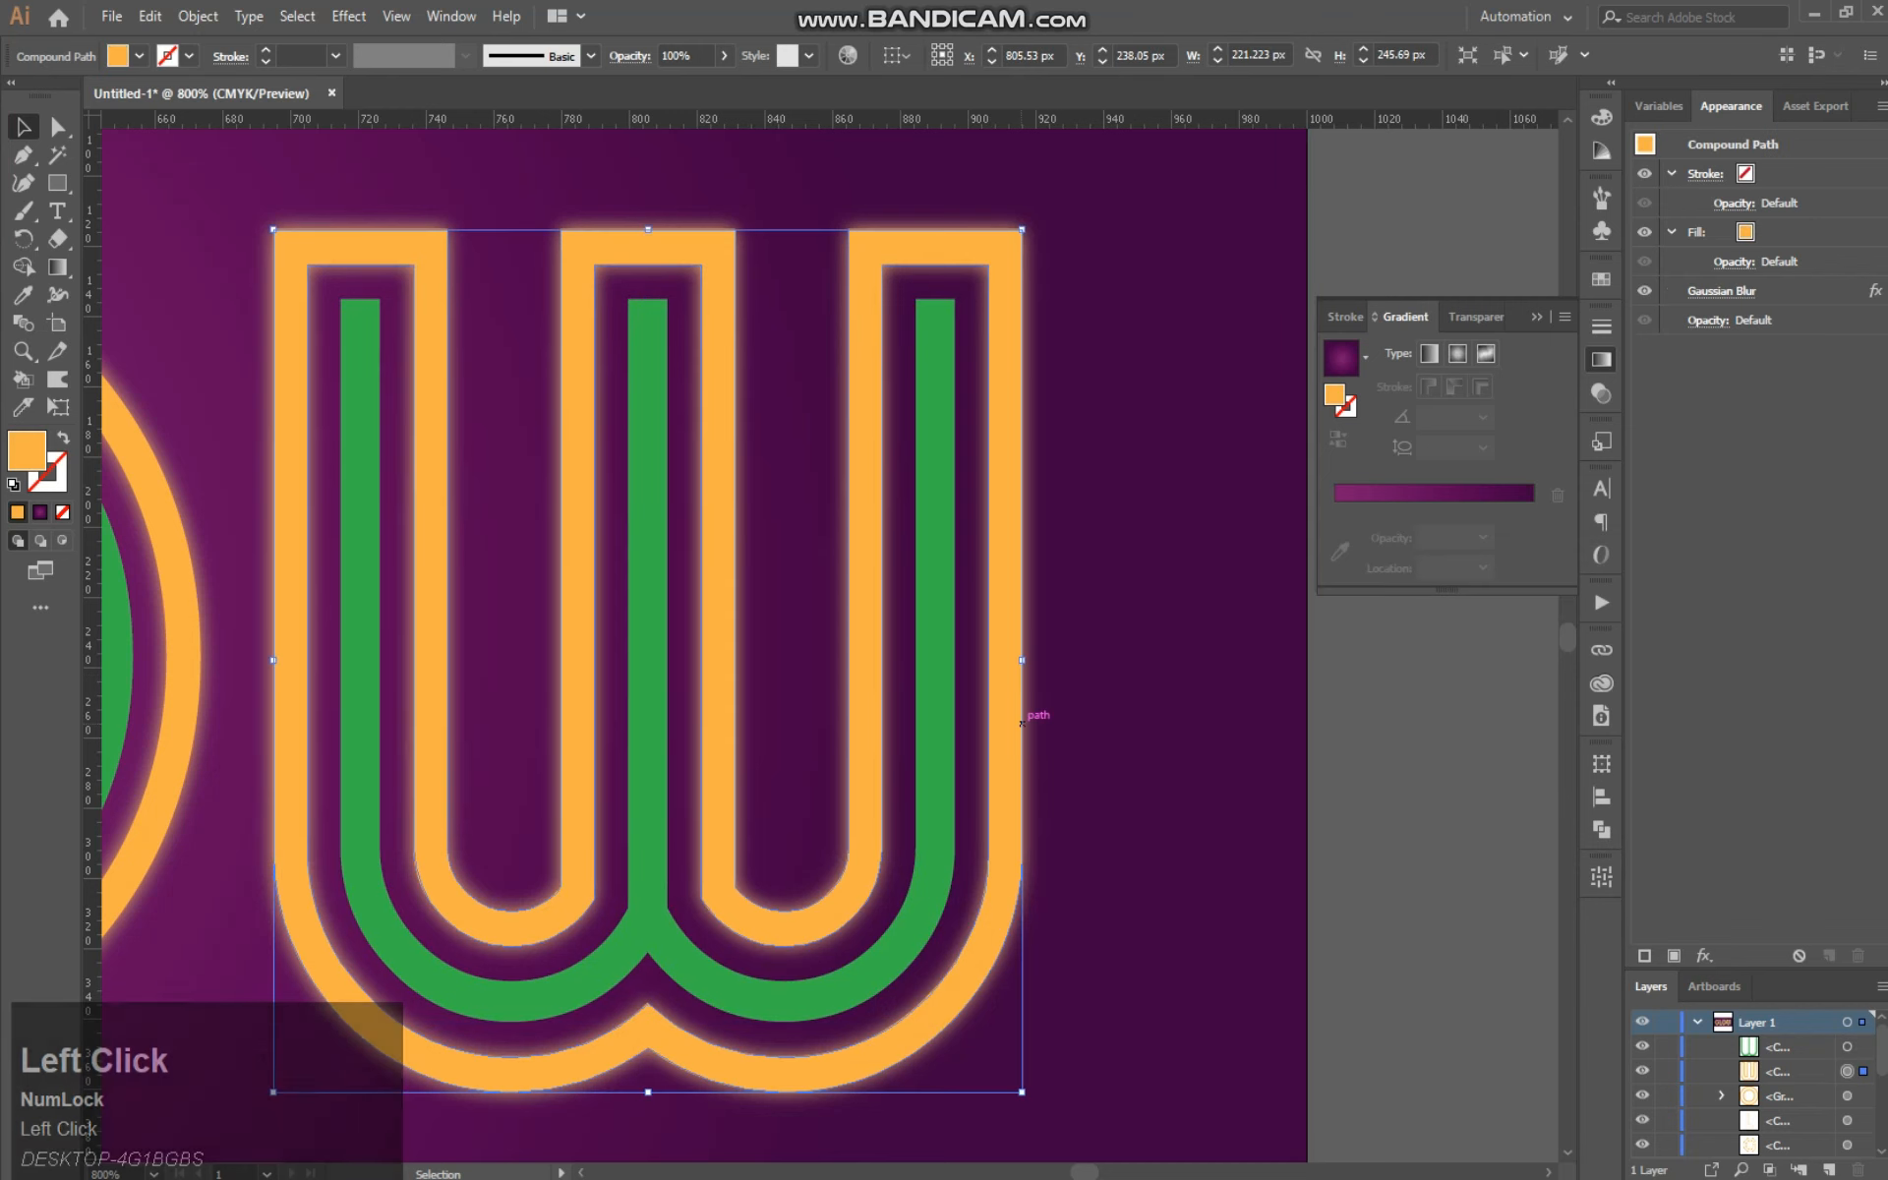
pyautogui.click(348, 15)
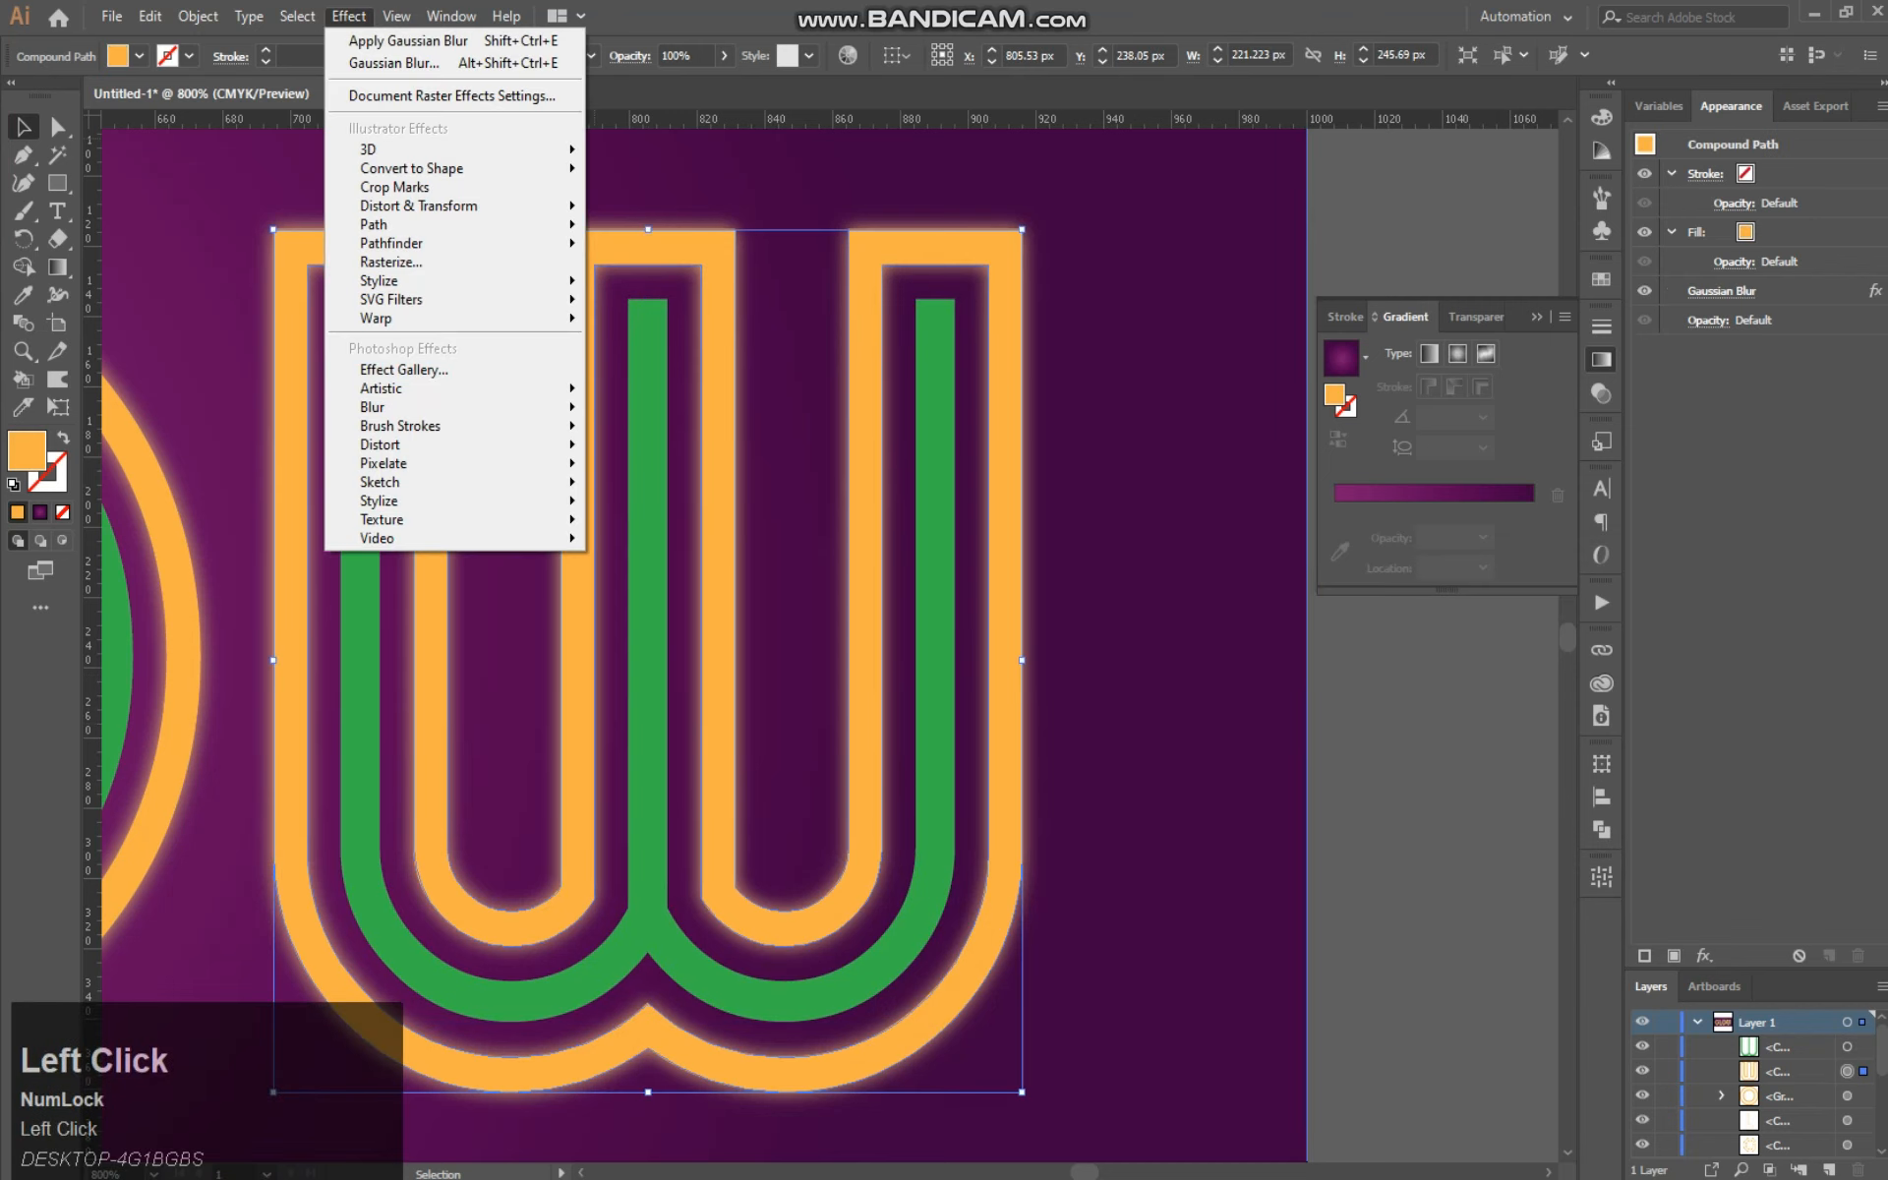
pyautogui.moveTo(393, 407)
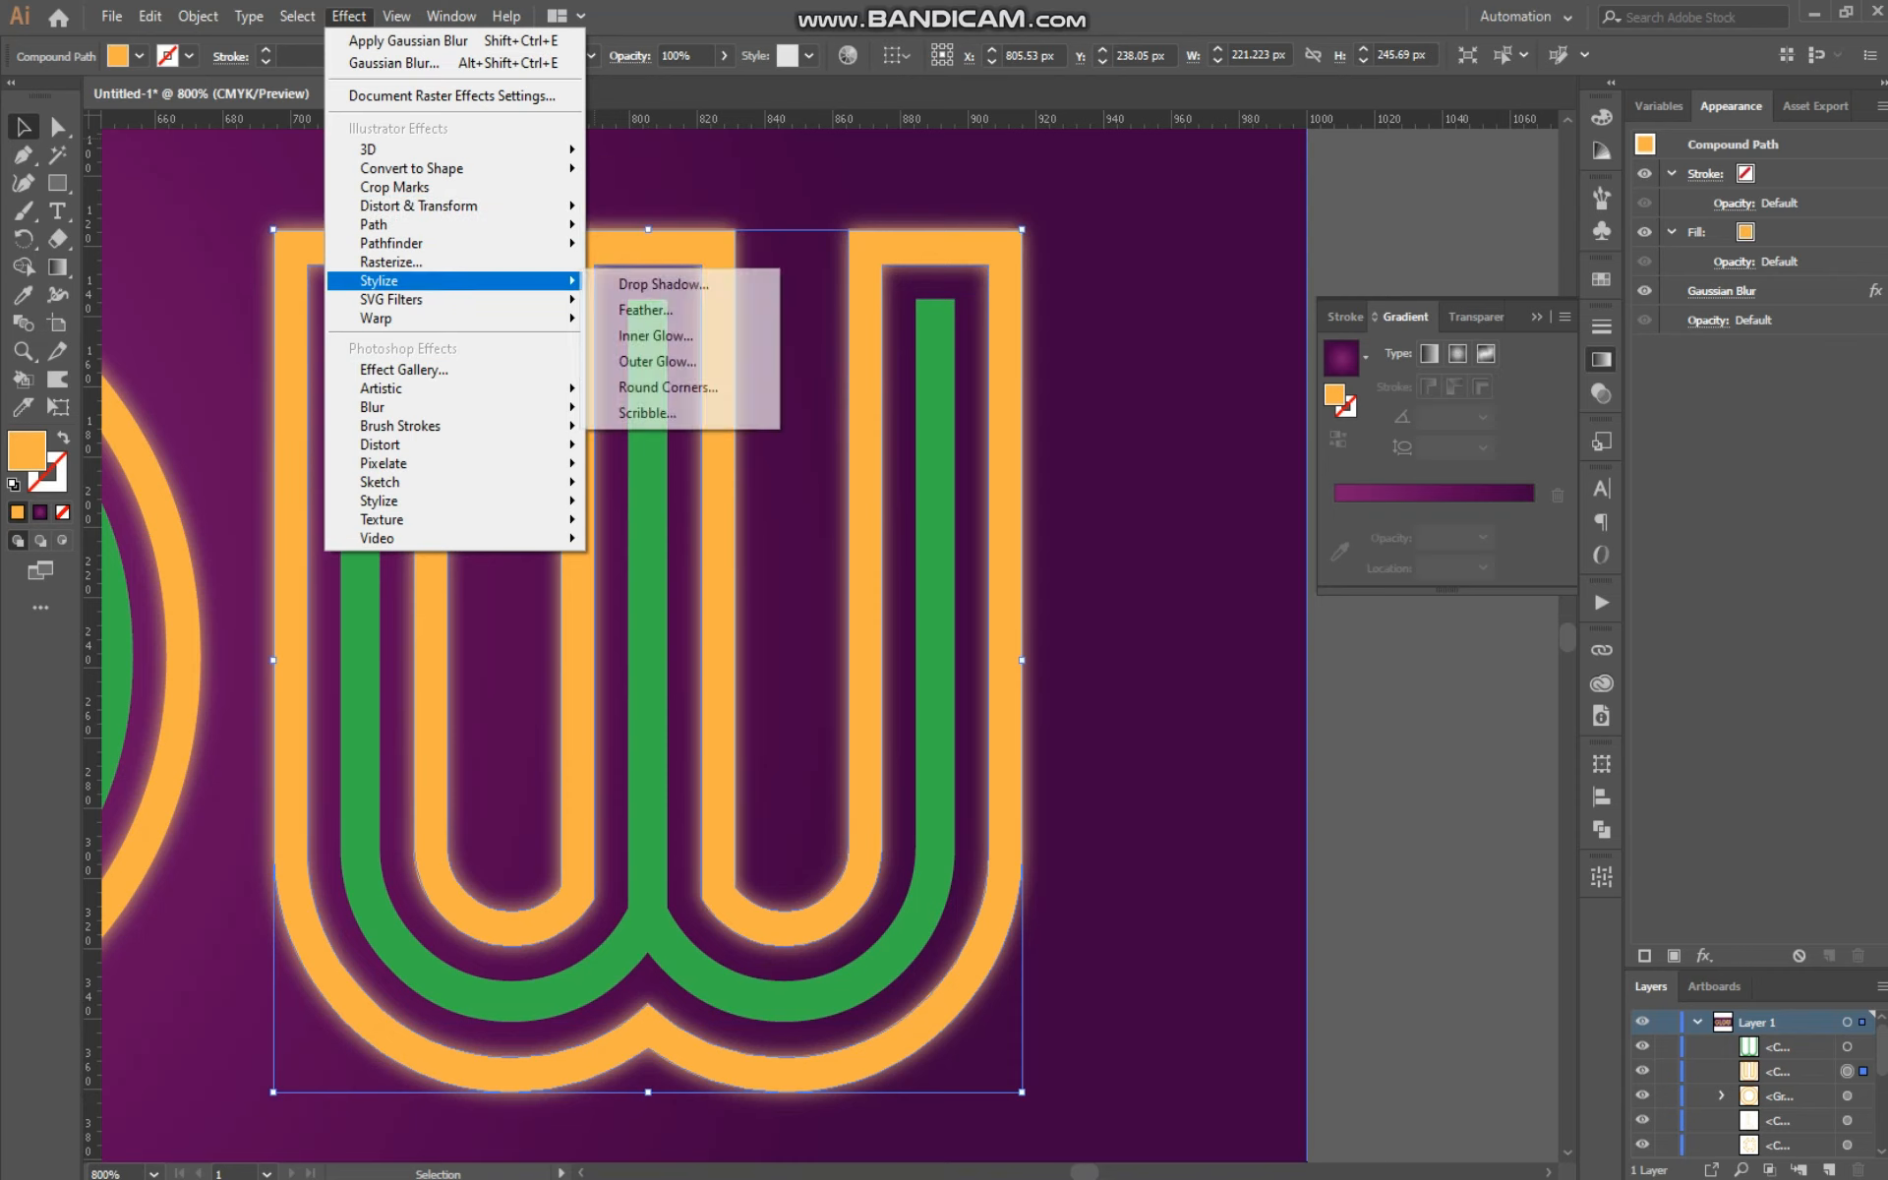
pyautogui.click(649, 282)
pyautogui.click(1352, 846)
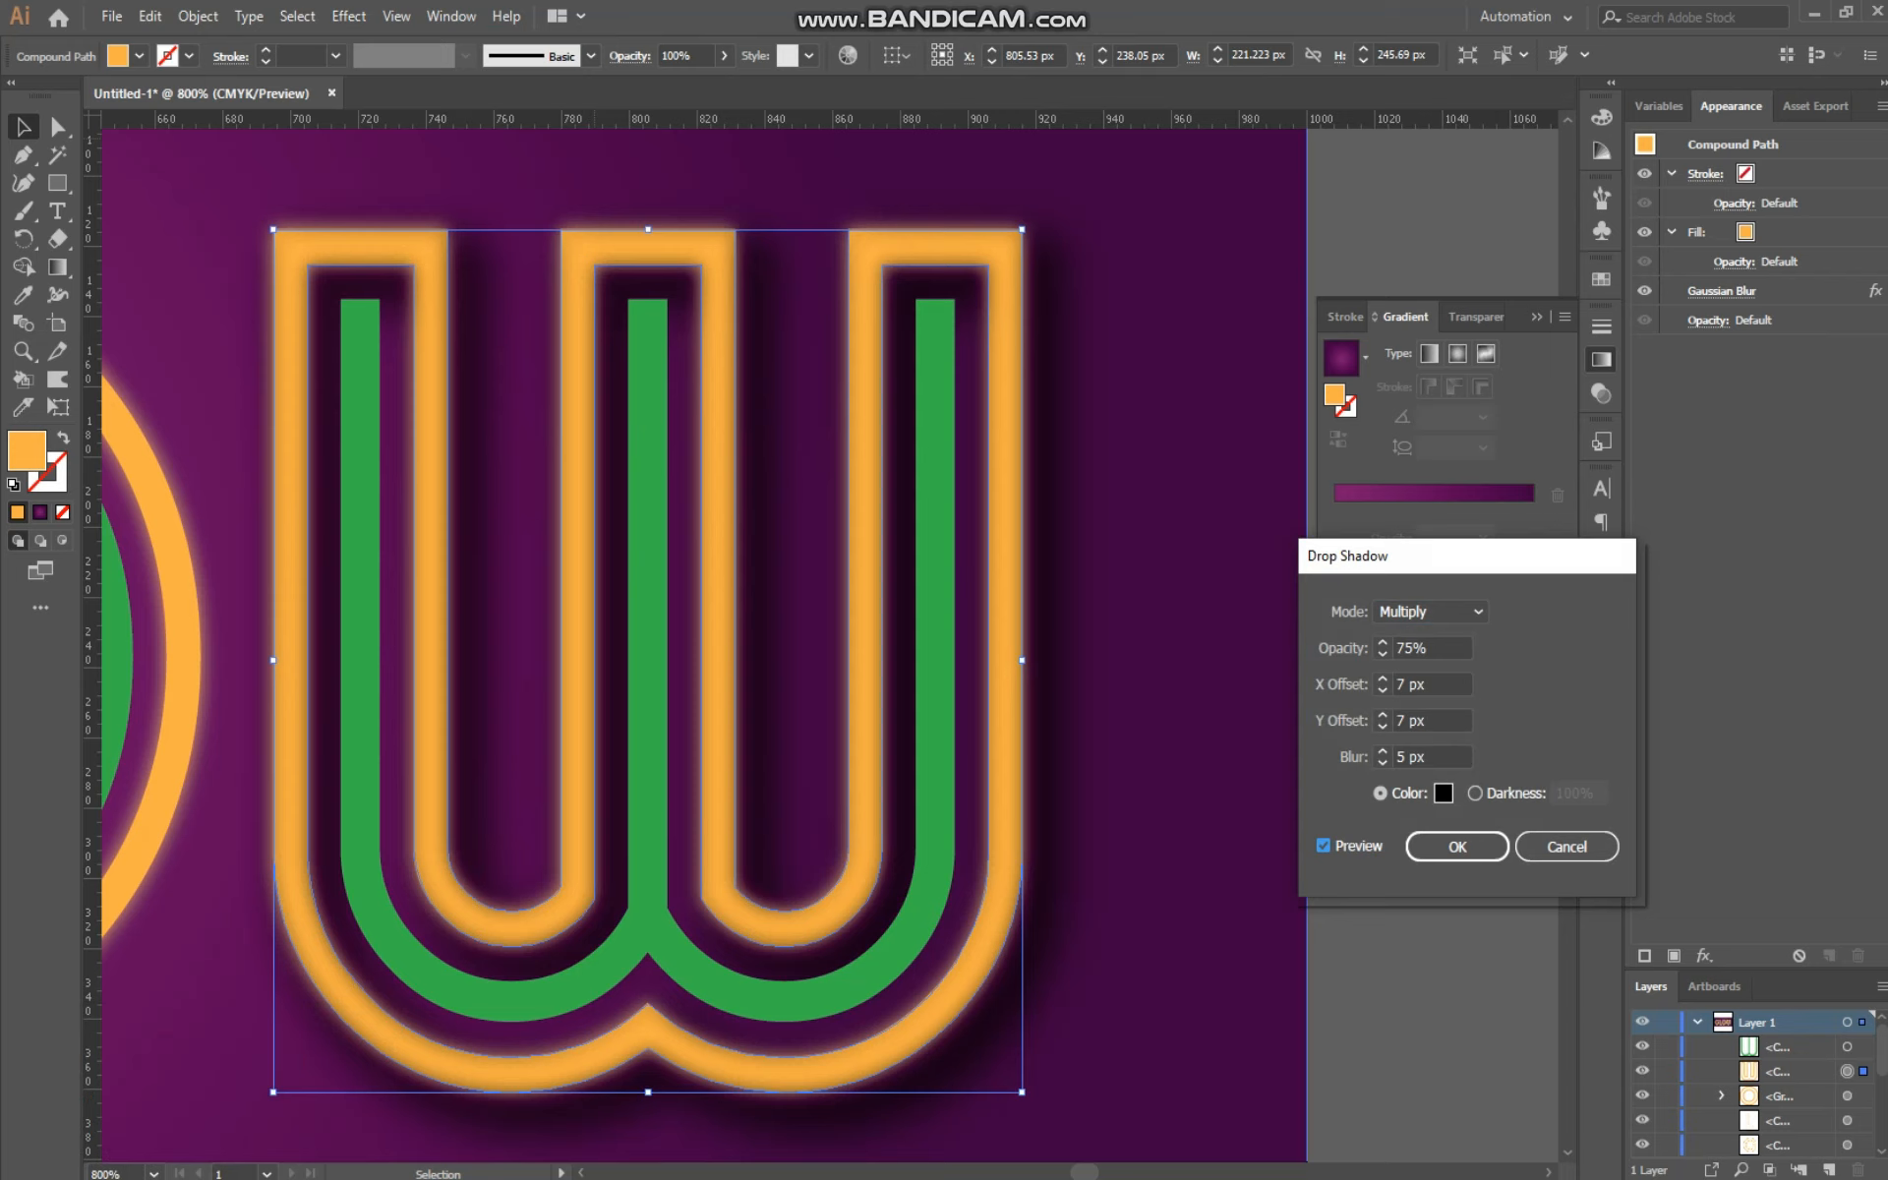
pyautogui.click(1381, 763)
pyautogui.click(1381, 763)
pyautogui.click(1382, 763)
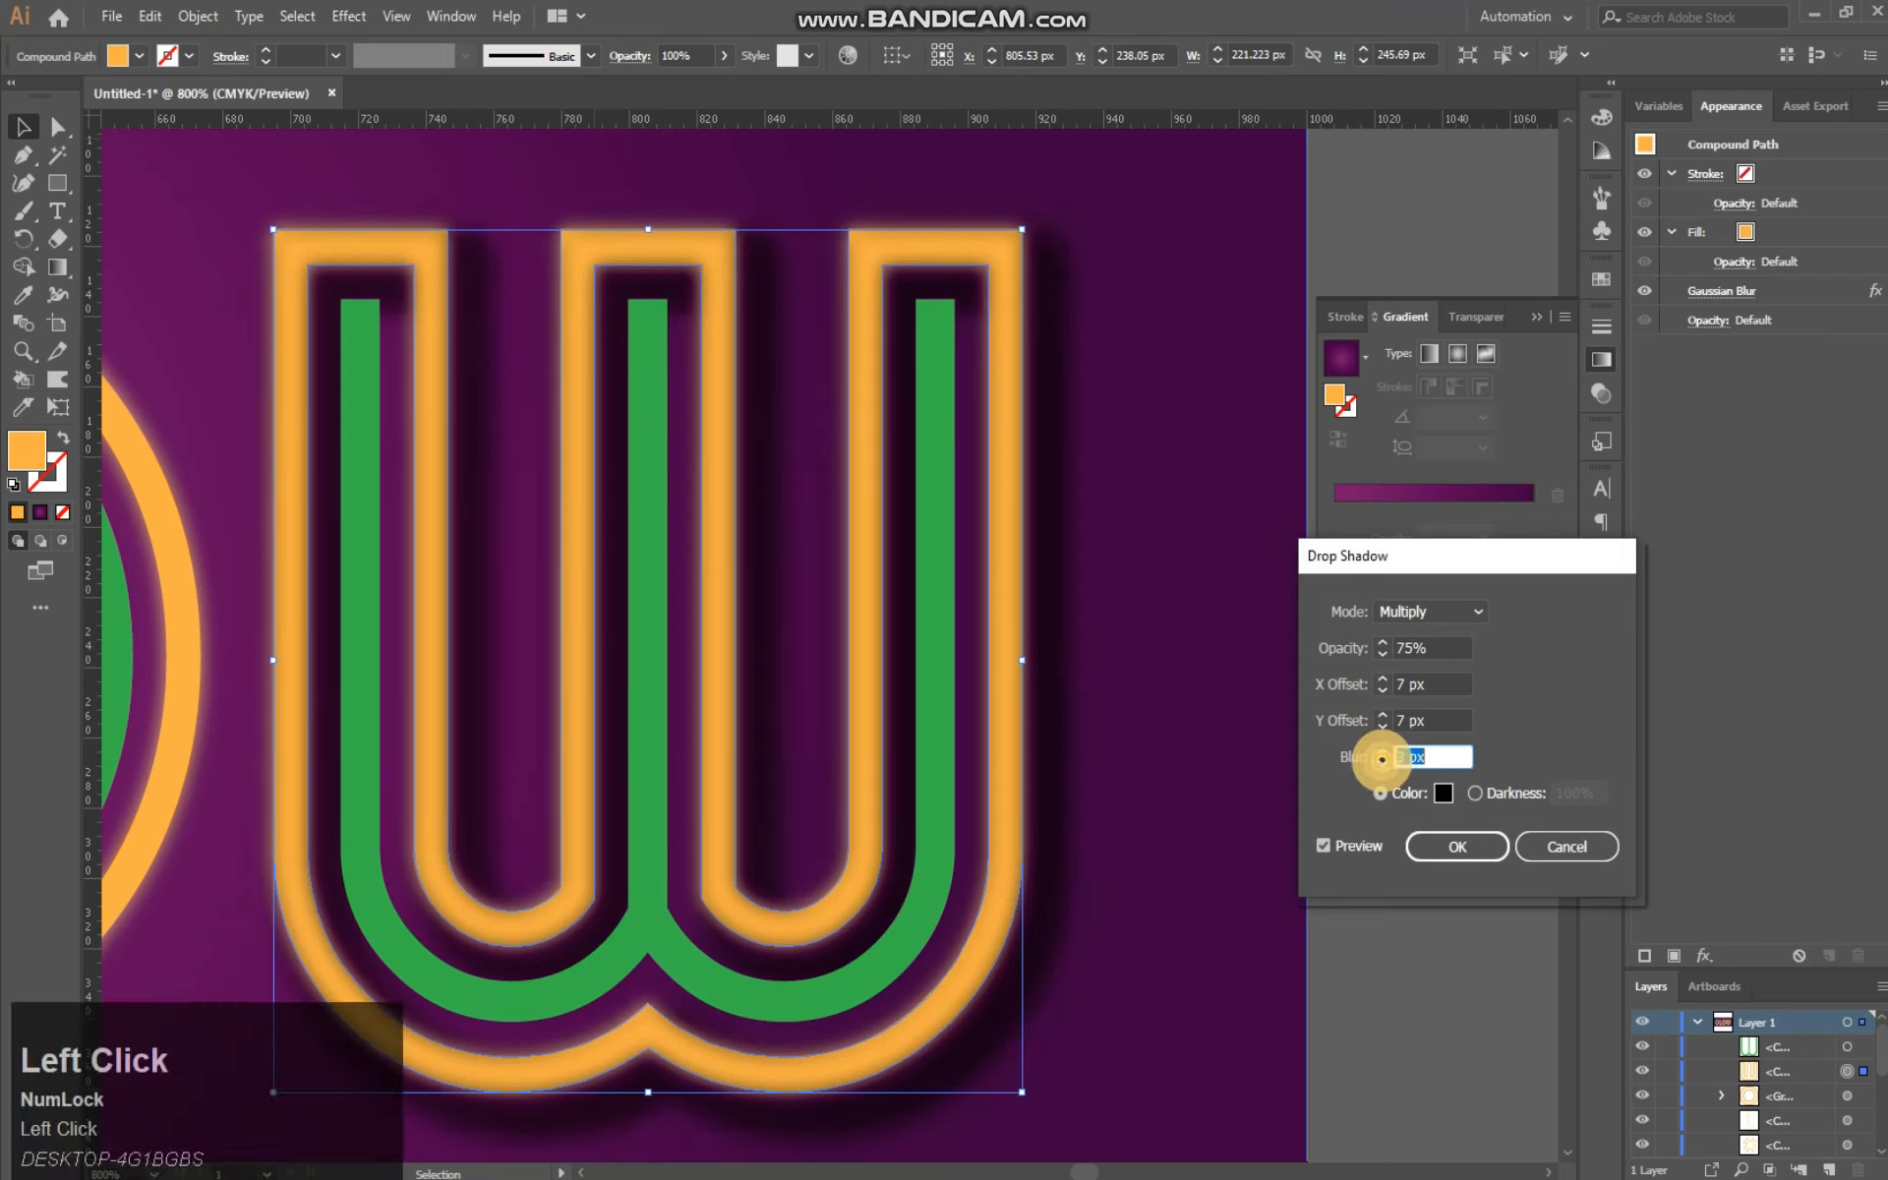
pyautogui.click(1476, 847)
# Step: Lock the purple radial gradient background rectangle behind the GLOW lettering
pyautogui.press('space')
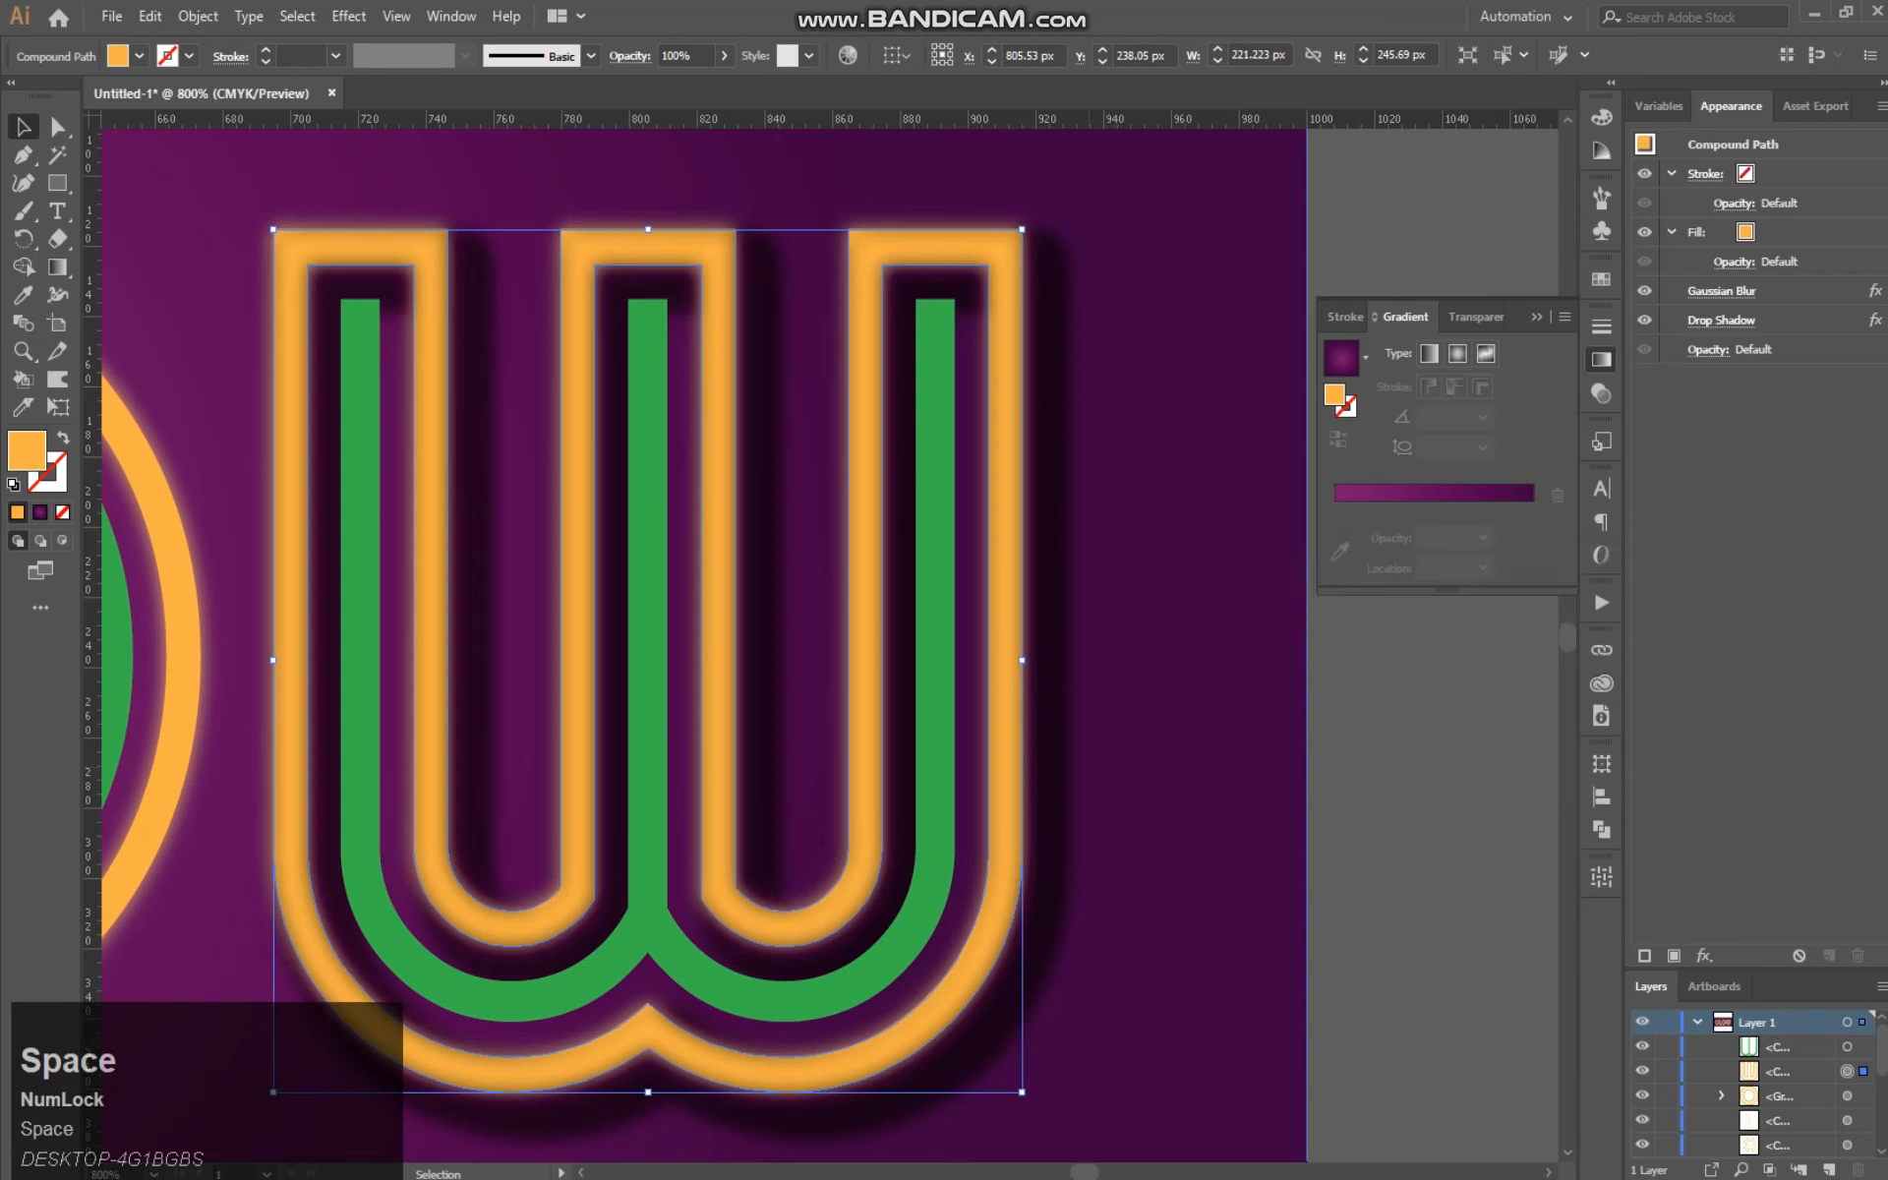
pyautogui.moveTo(1085, 689); pyautogui.dragTo(1224, 622)
pyautogui.hotkey('ctrl', '-')
pyautogui.hotkey('ctrl', '-')
pyautogui.hotkey('ctrl', '-')
pyautogui.hotkey('ctrl', '-')
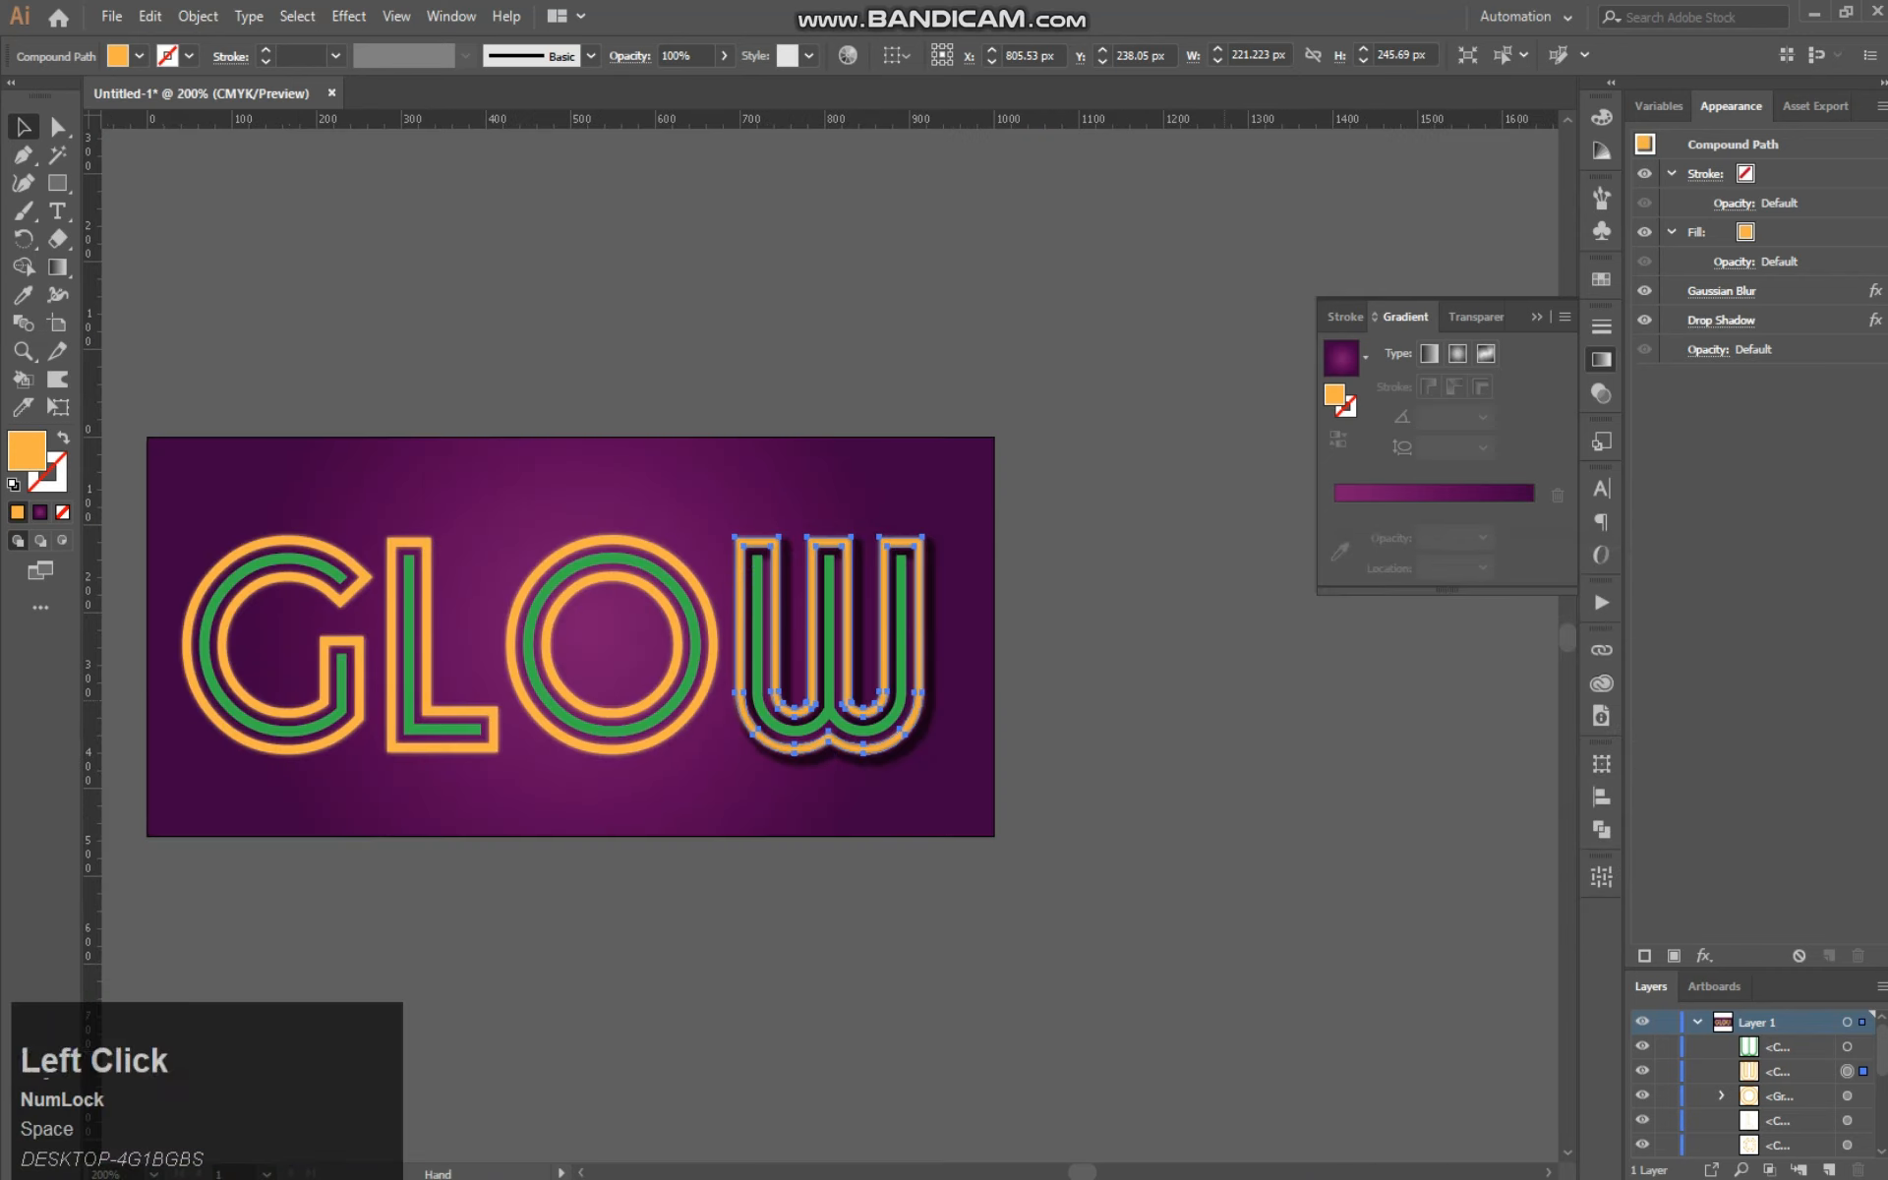
pyautogui.moveTo(728, 768); pyautogui.dragTo(651, 580)
pyautogui.hotkey('ctrl', 'z')
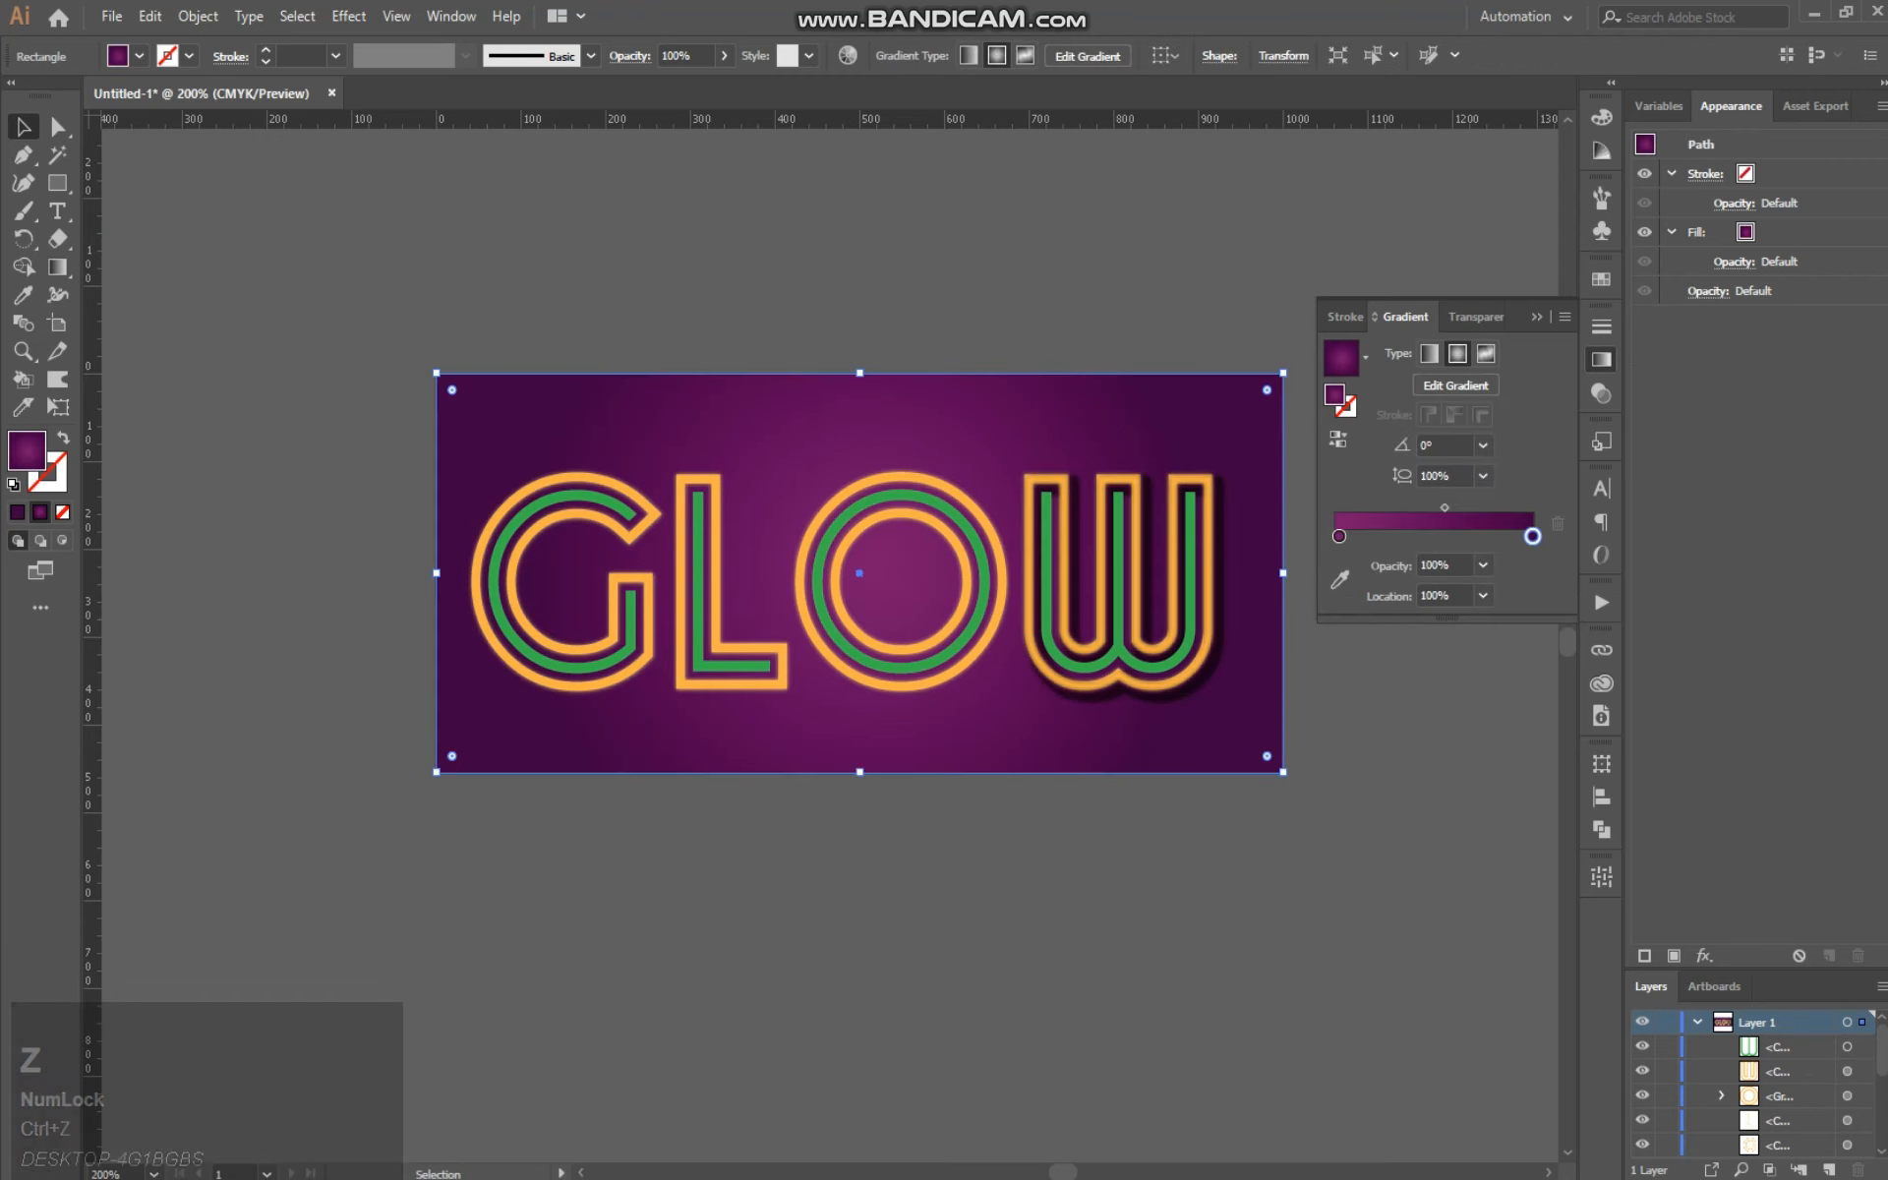
pyautogui.click(511, 411)
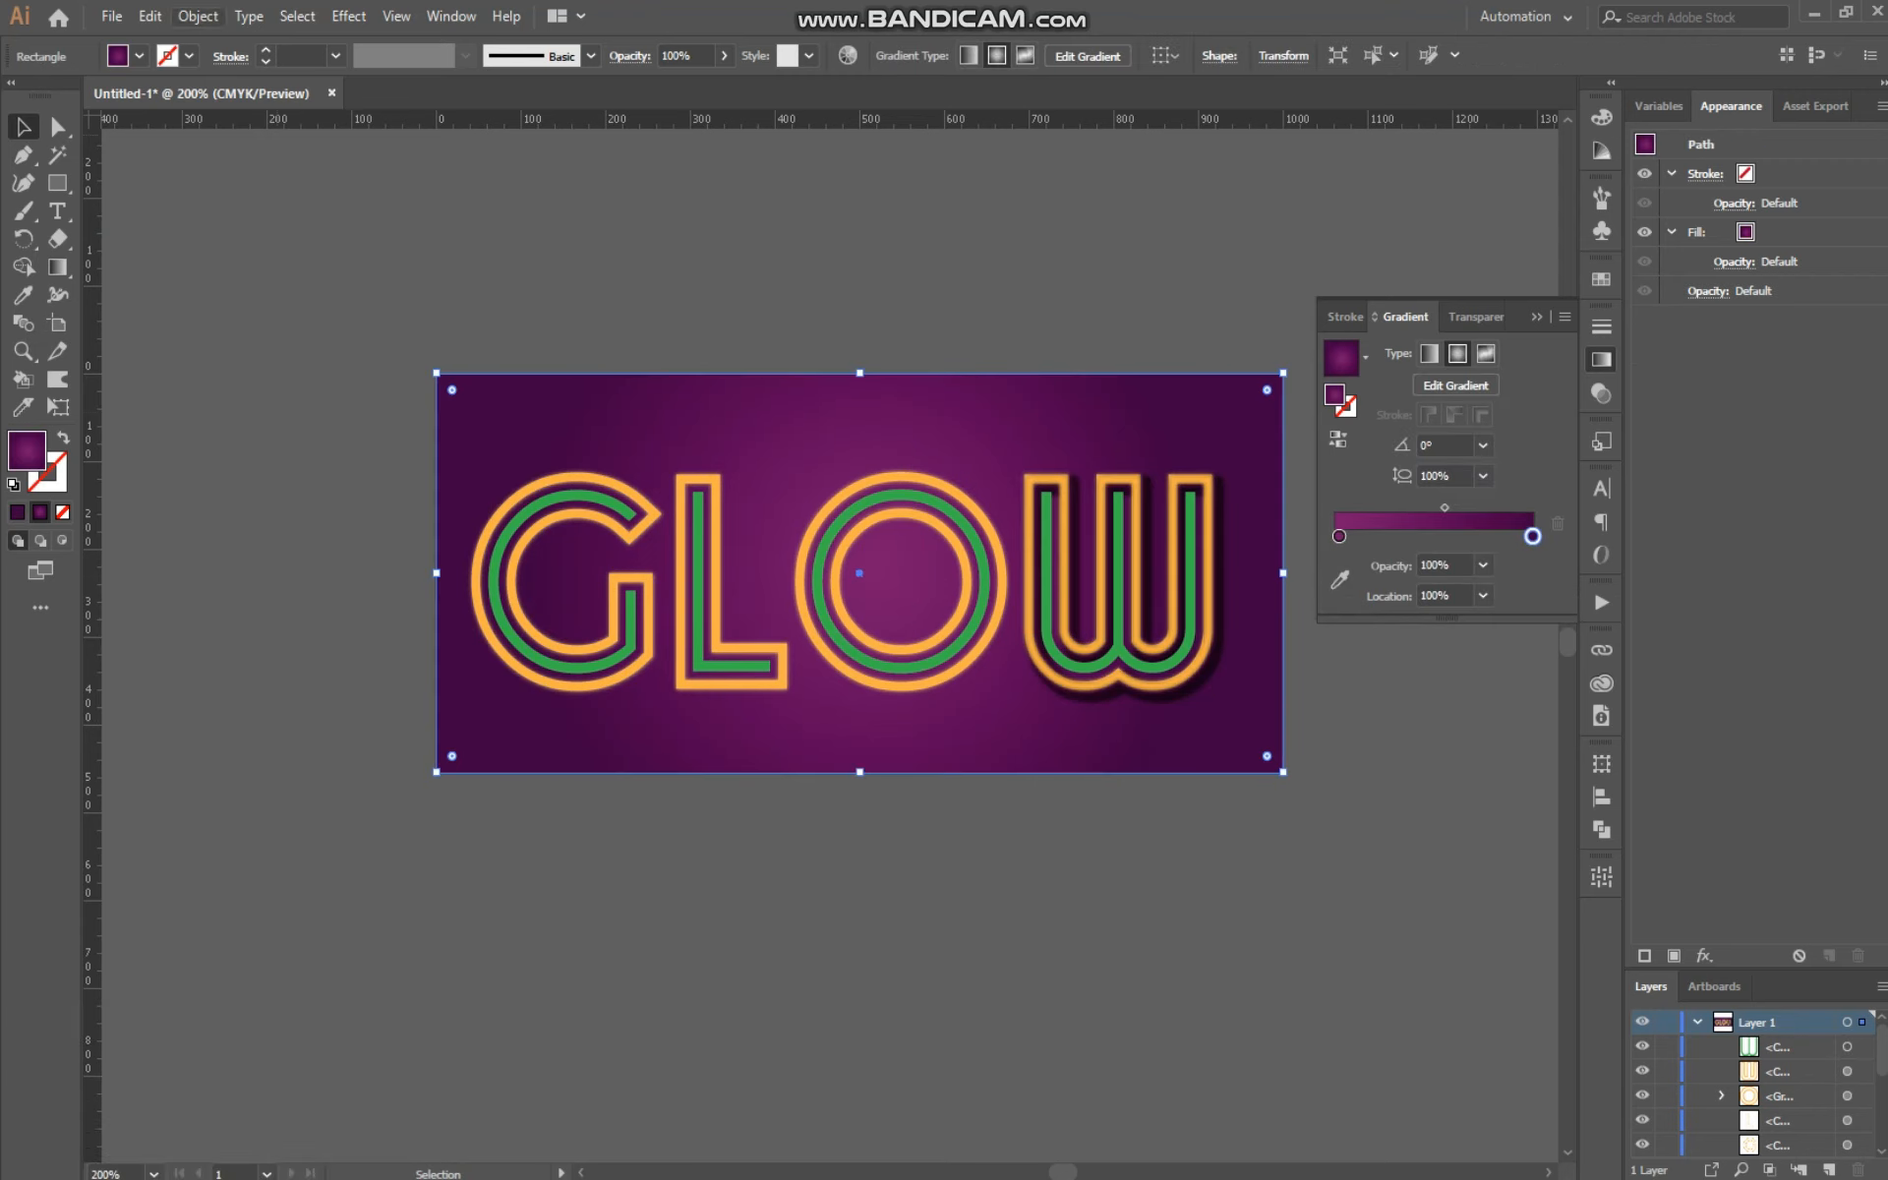
pyautogui.click(198, 16)
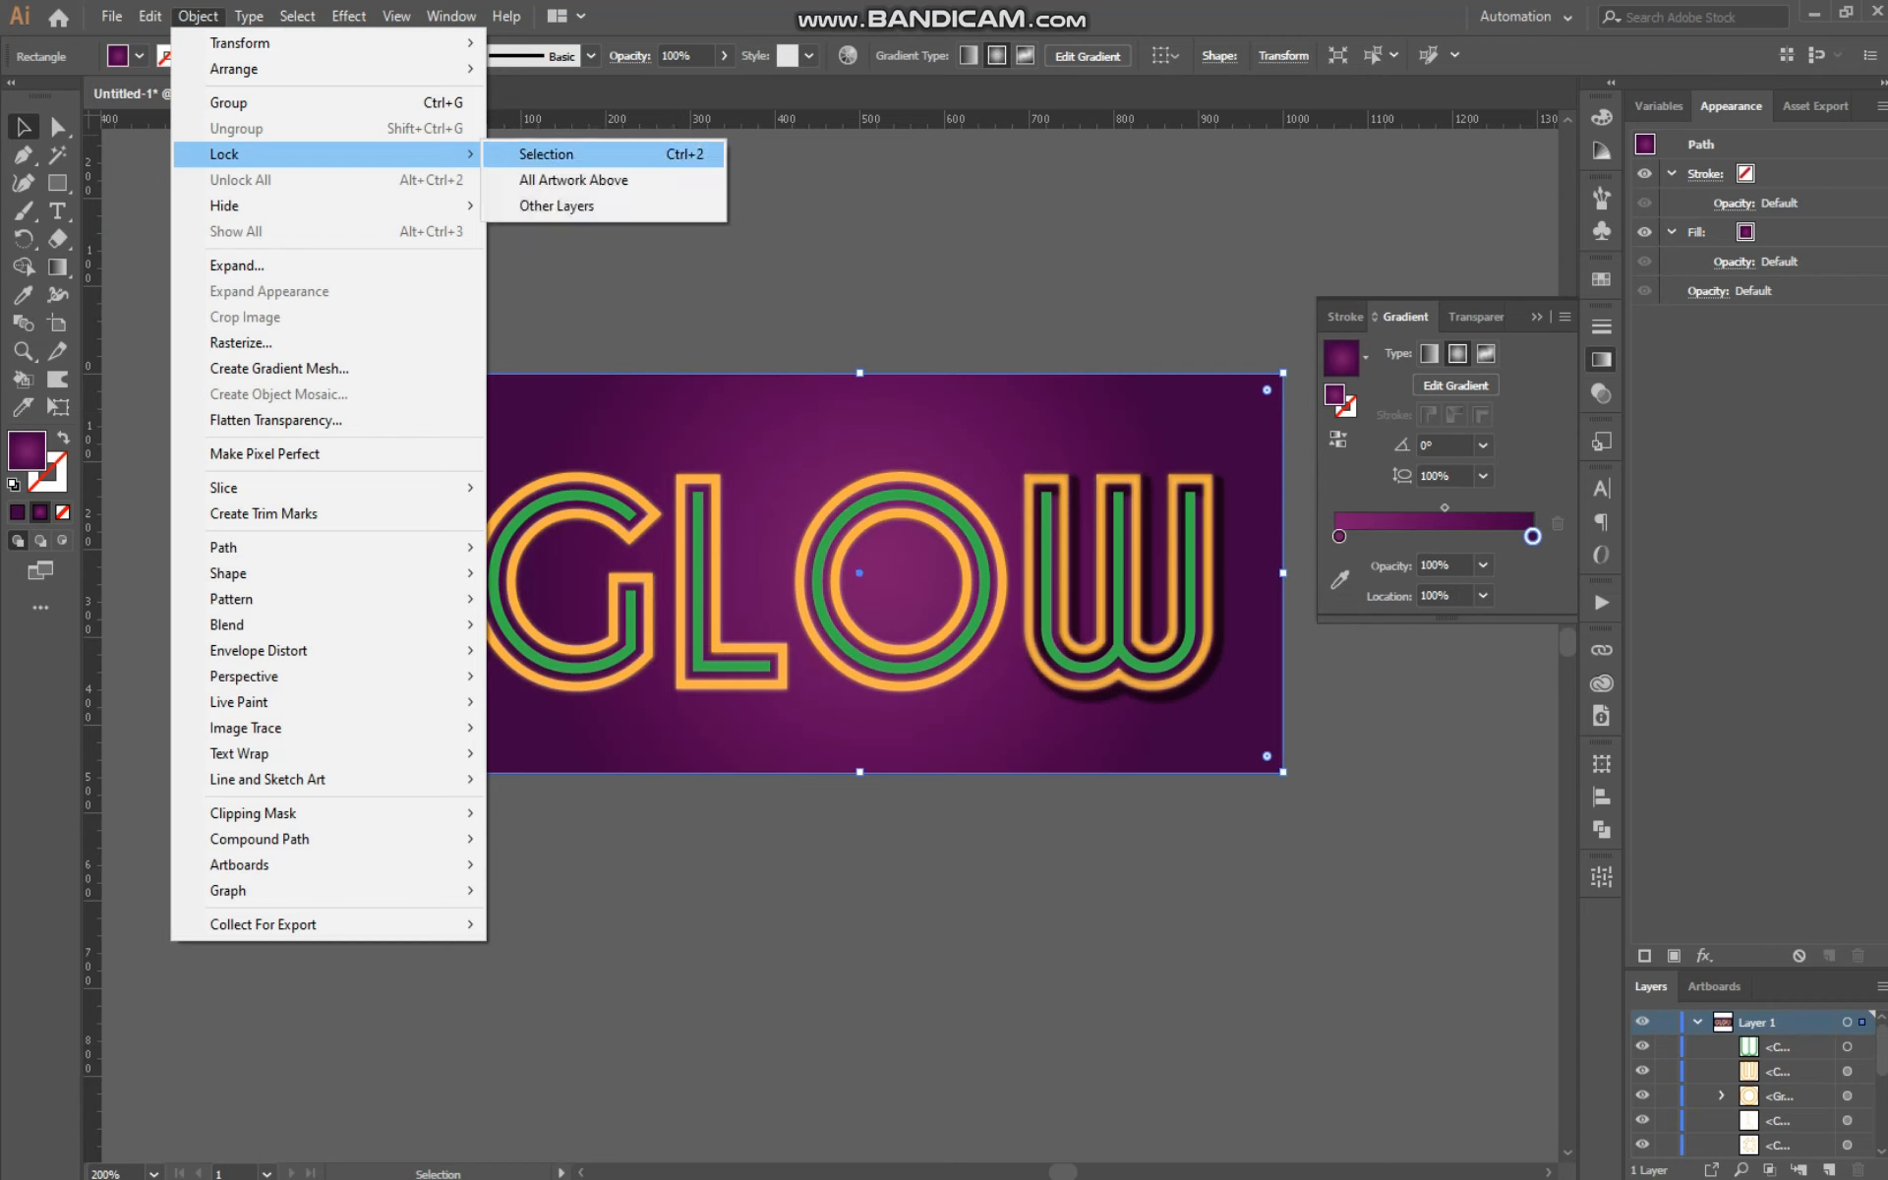
pyautogui.click(541, 154)
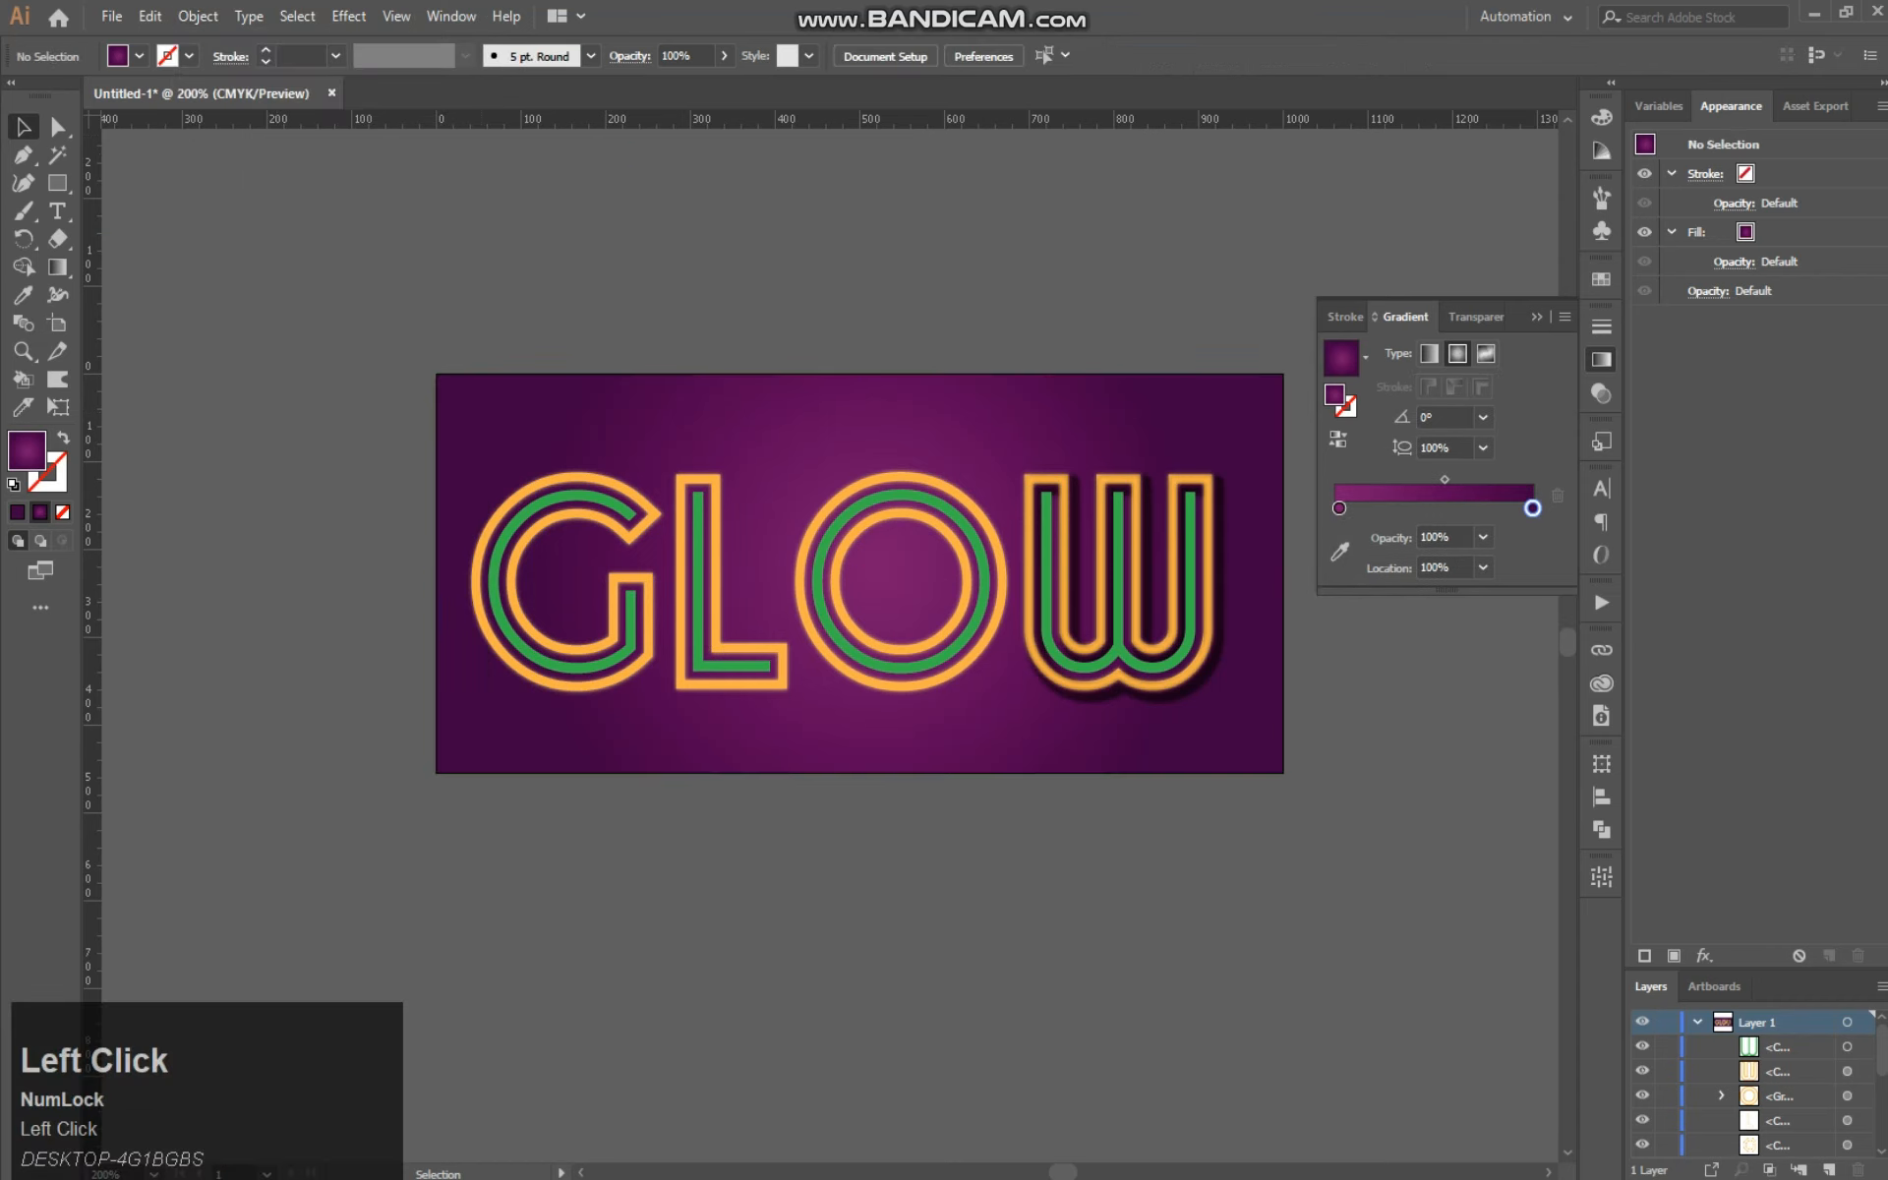
pyautogui.moveTo(952, 768); pyautogui.dragTo(952, 768)
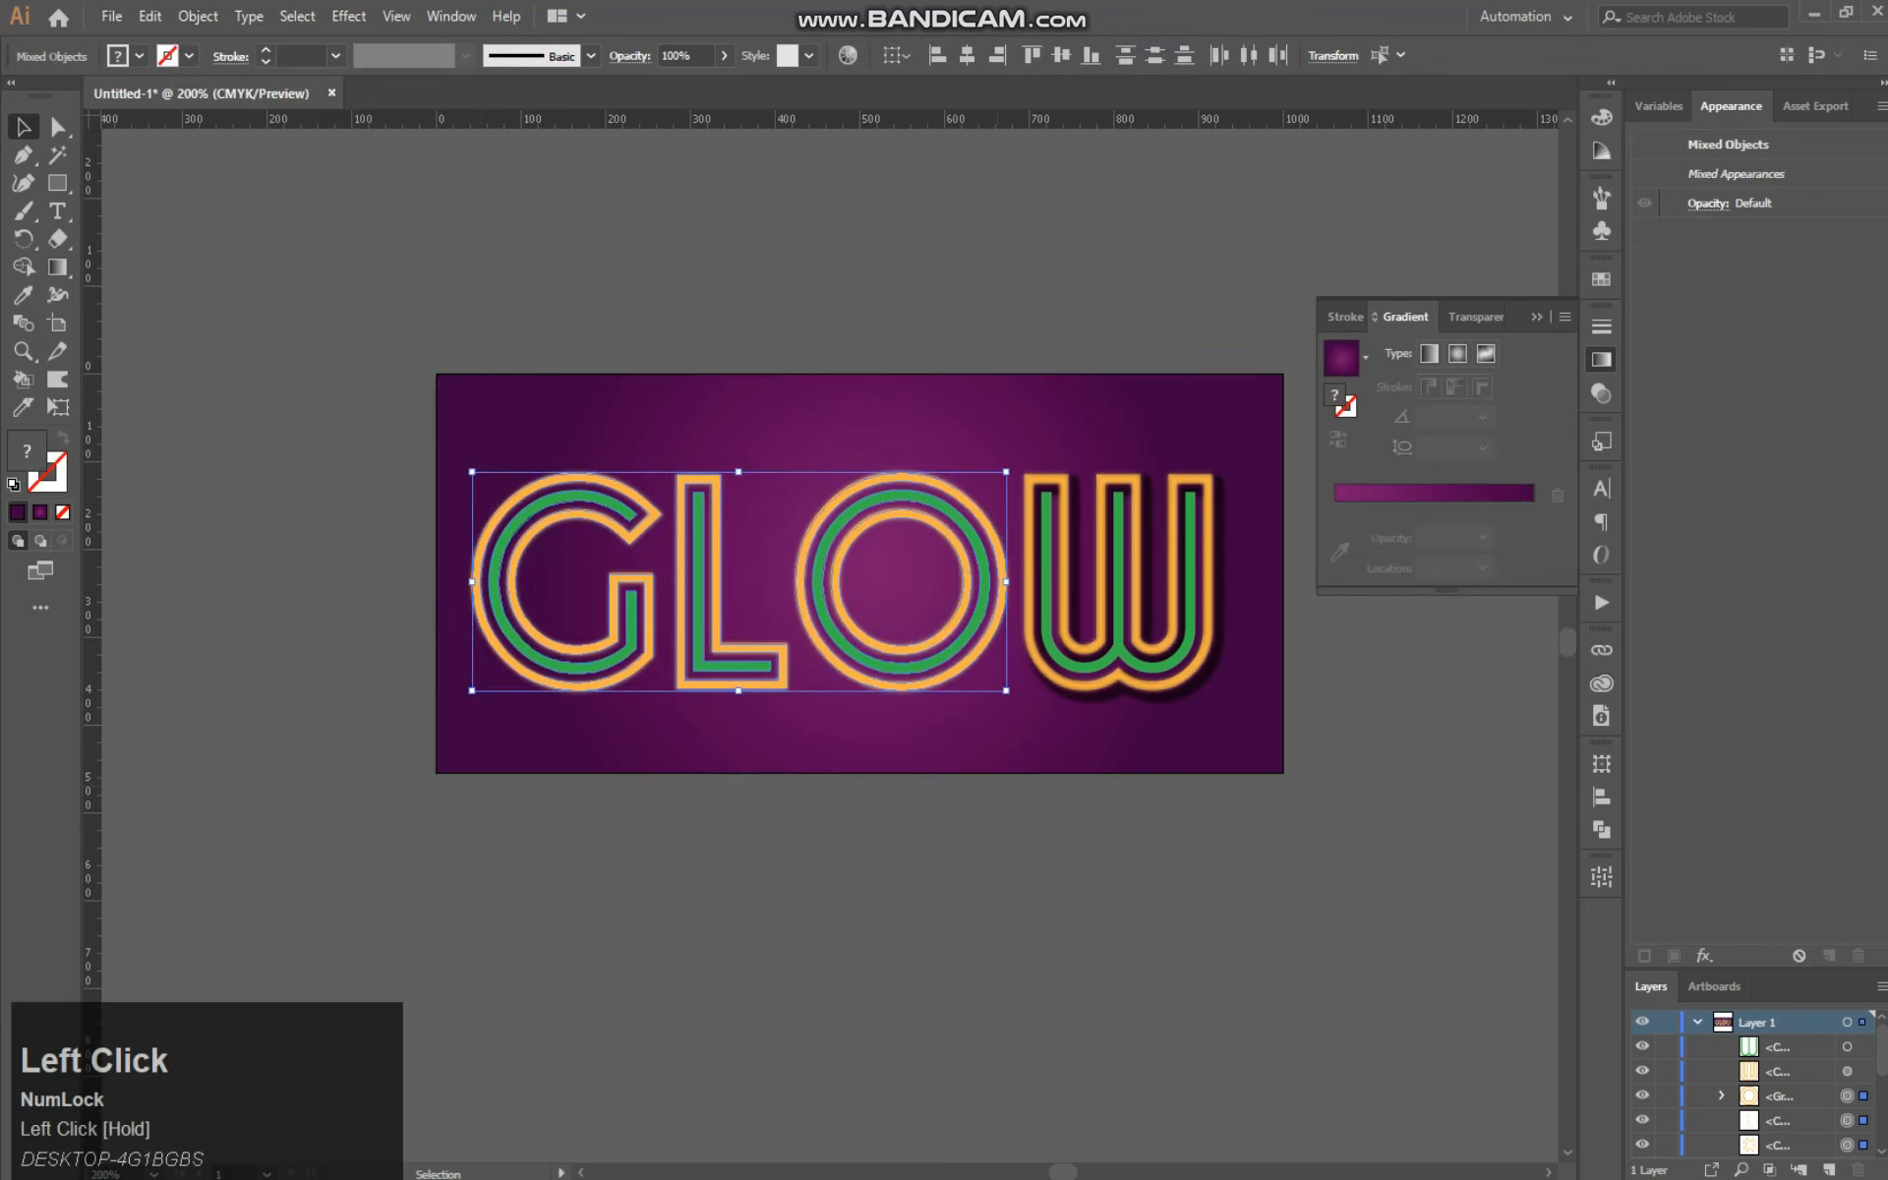
pyautogui.click(349, 16)
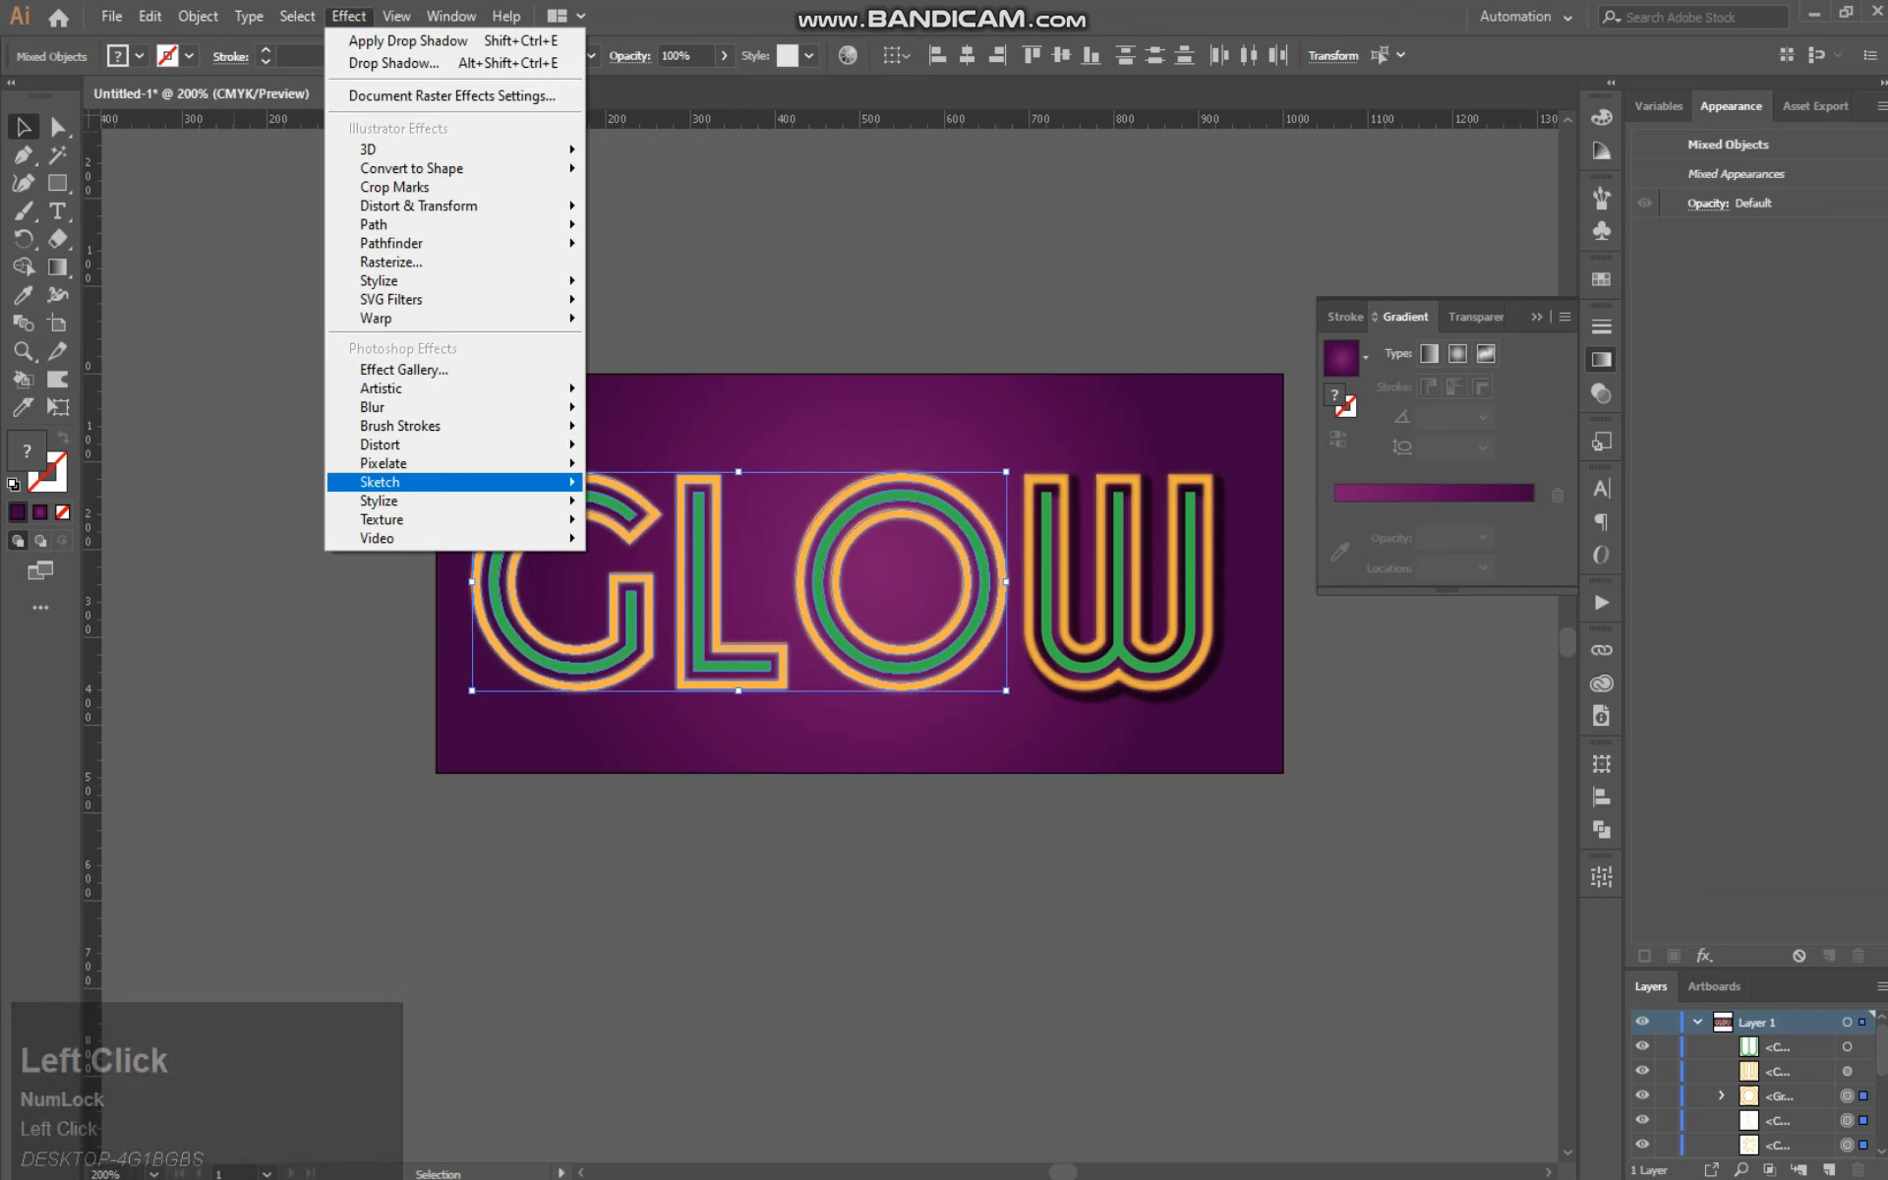
pyautogui.moveTo(423, 281)
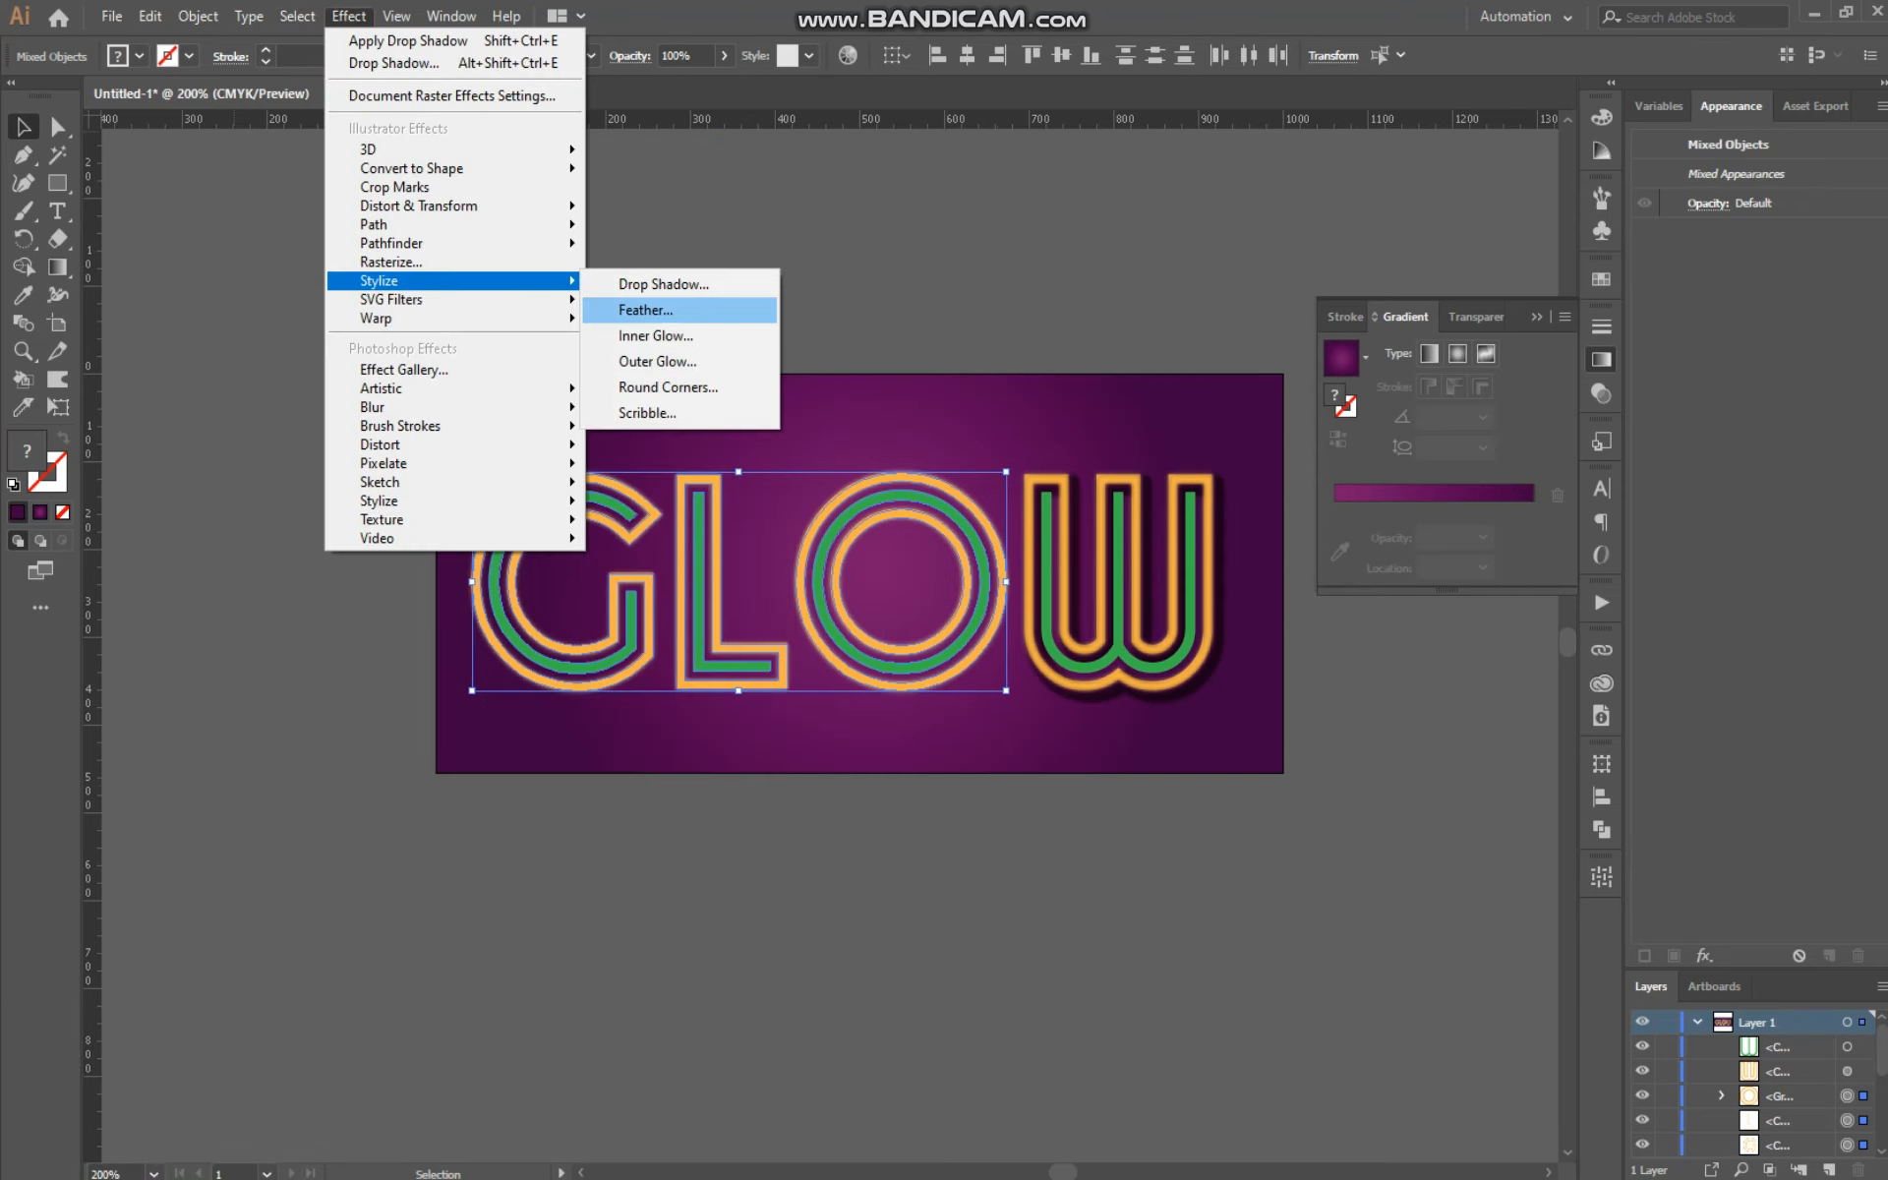
pyautogui.click(679, 284)
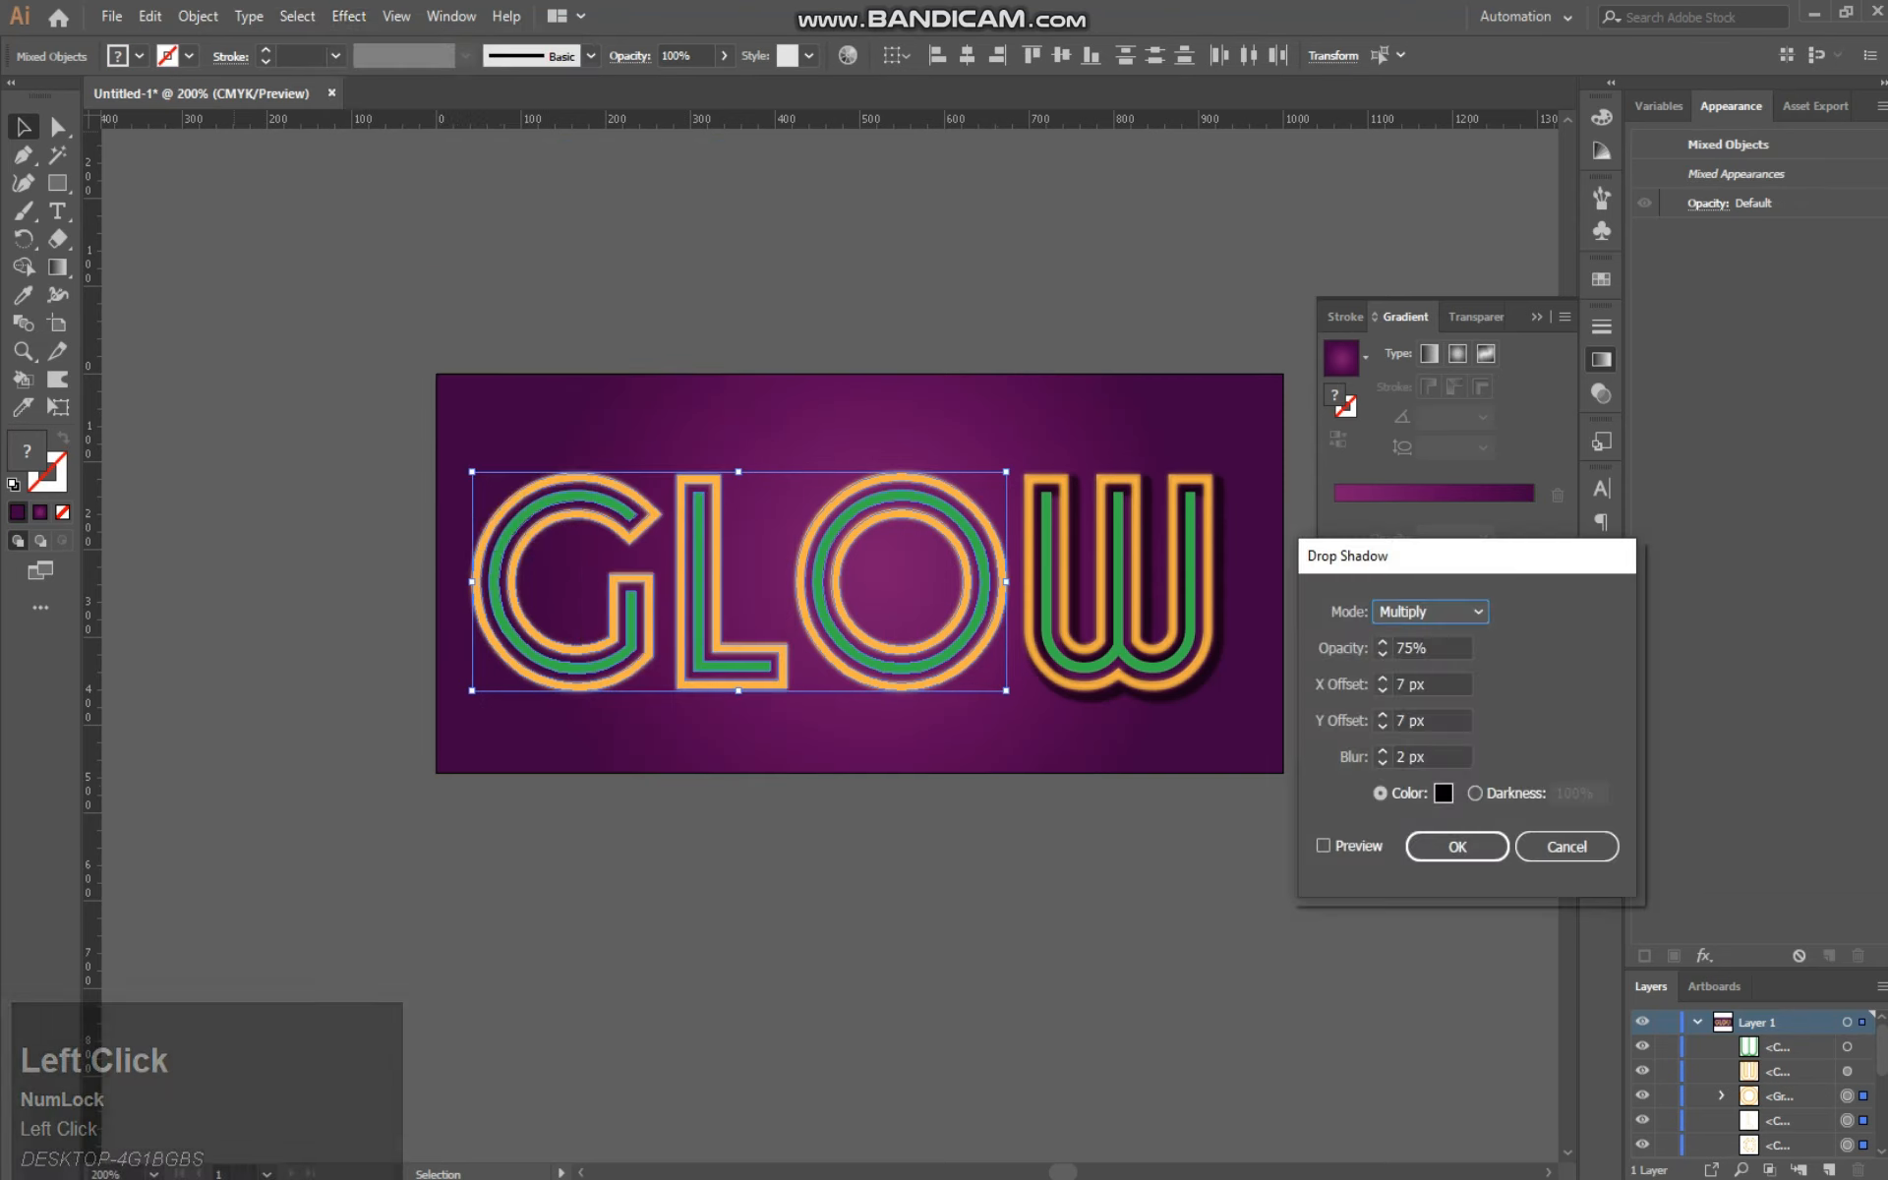
pyautogui.click(1566, 847)
pyautogui.press('ctrl')
pyautogui.hotkey('ctrl', '=')
pyautogui.hotkey('ctrl', '=')
pyautogui.hotkey('ctrl', '=')
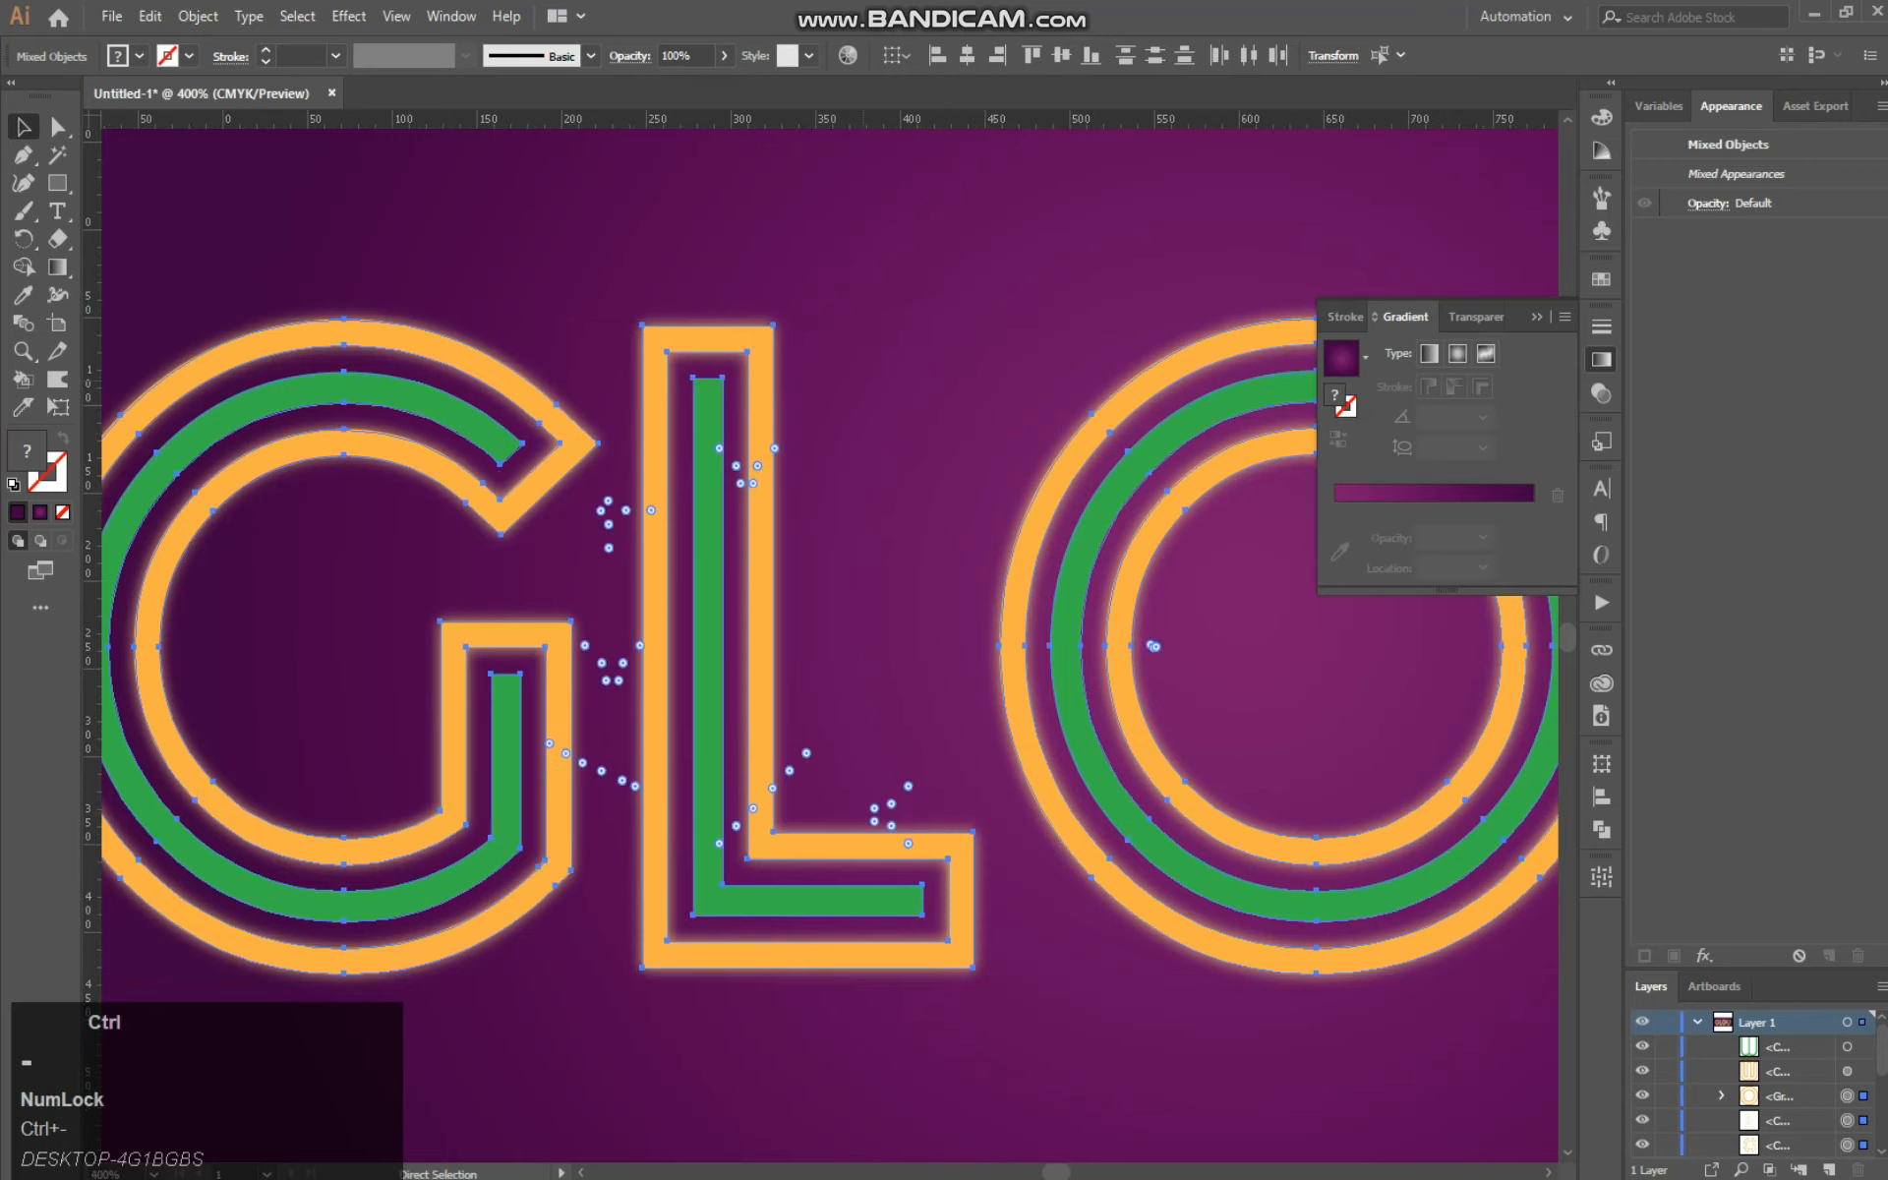
pyautogui.hotkey('ctrl', '-')
pyautogui.click(876, 177)
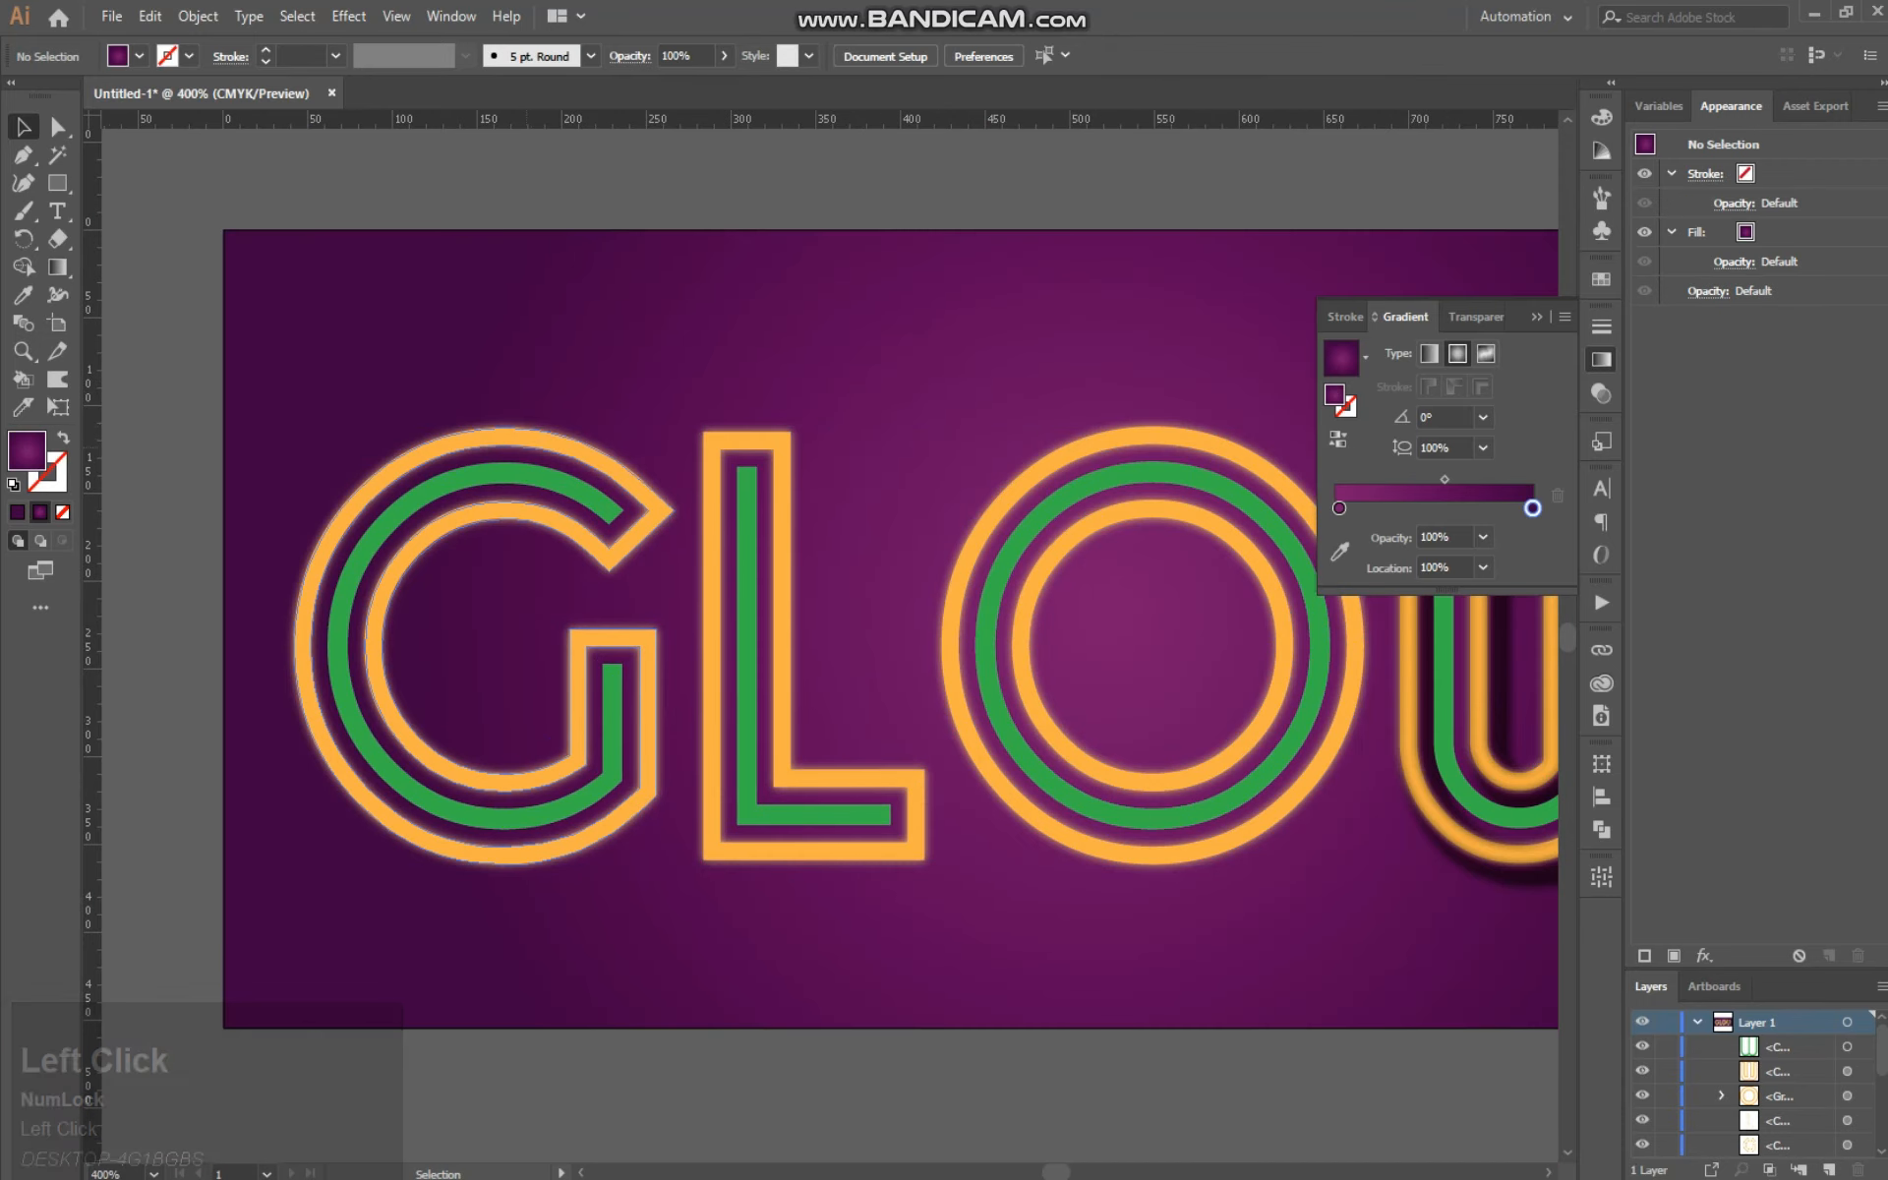
# Step: Apply a Drop Shadow to the orange outlines of the G, L and O in Multiply mode at 75% opacity with 7 px offsets
pyautogui.keyDown('shift'); pyautogui.click(514, 433); pyautogui.keyUp('shift')
pyautogui.keyDown('shift'); pyautogui.click(713, 610); pyautogui.keyUp('shift')
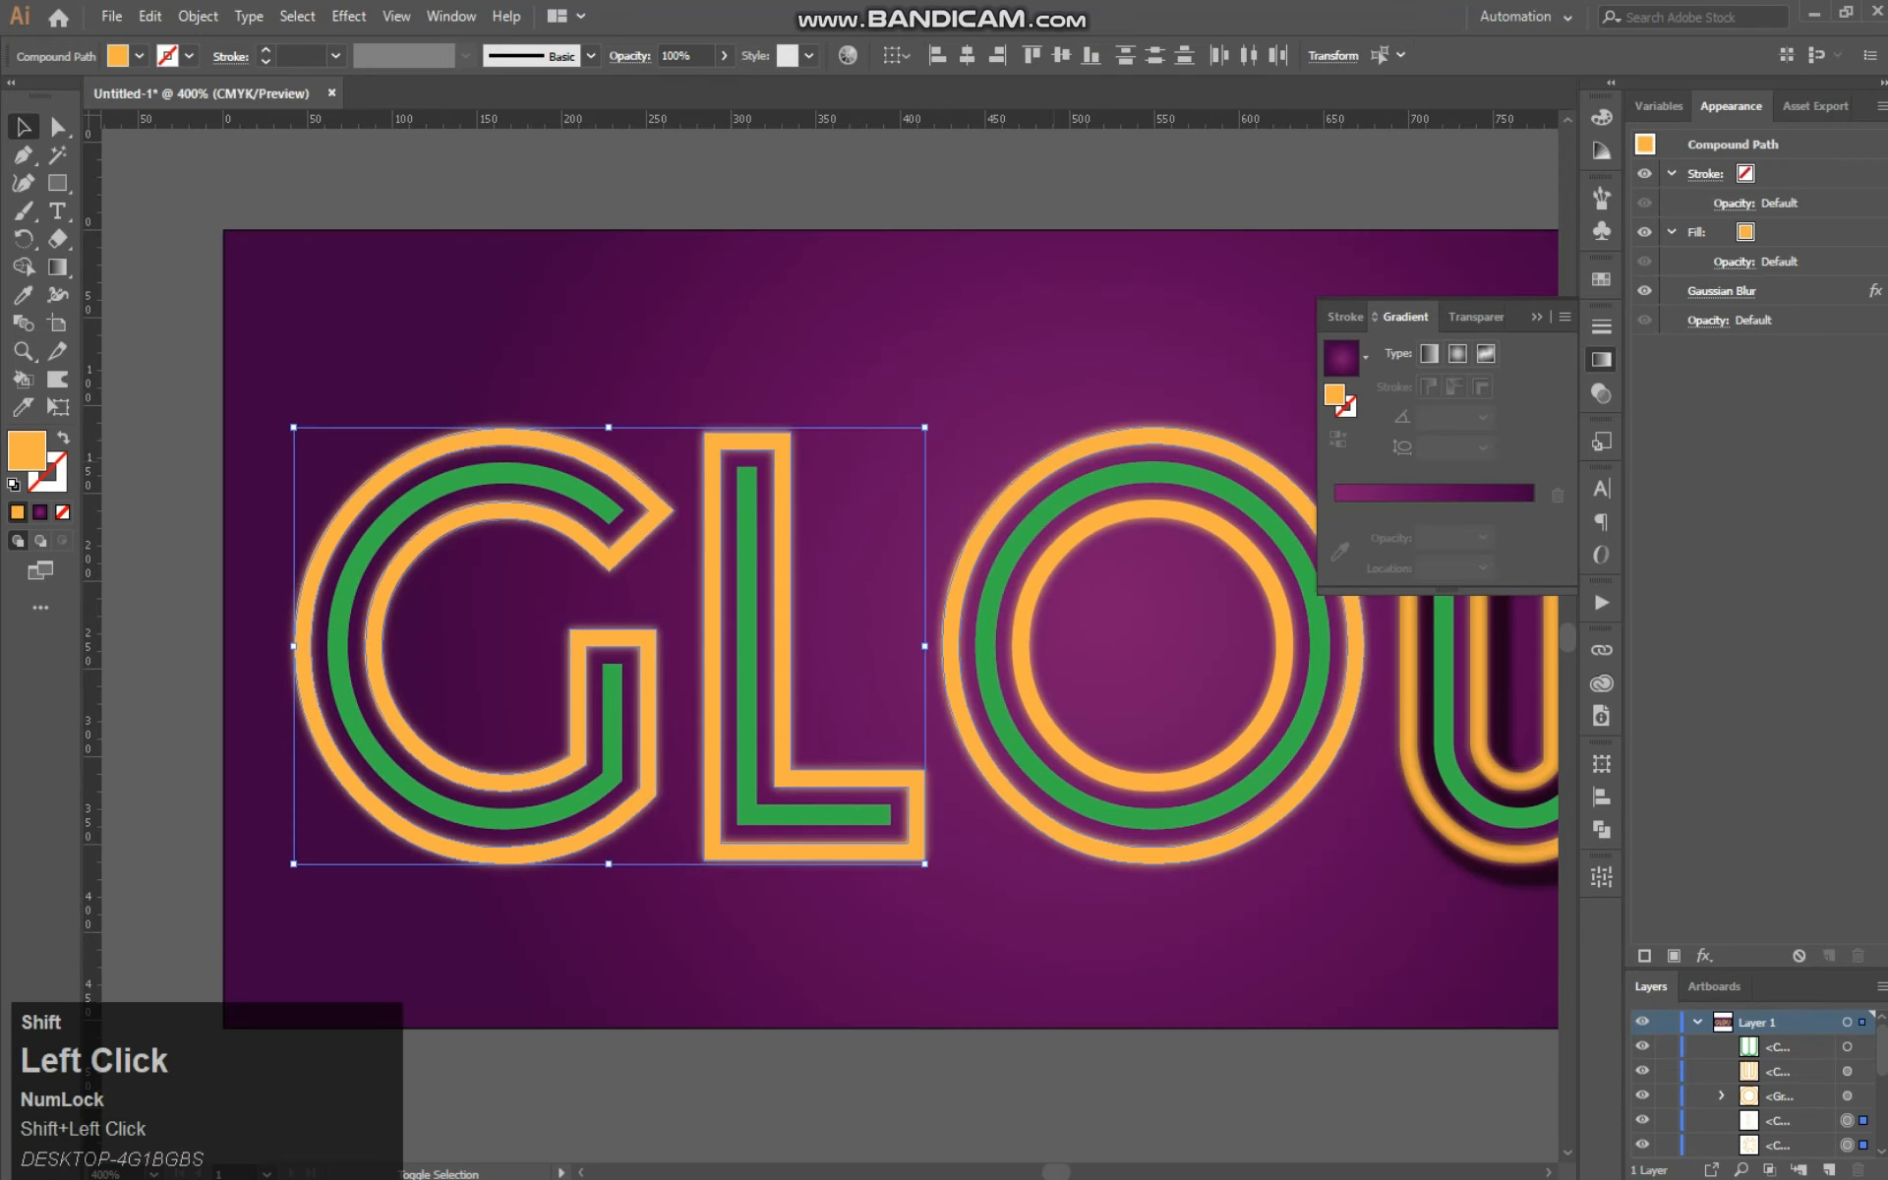
pyautogui.keyDown('shift'); pyautogui.click(1140, 457); pyautogui.keyUp('shift')
pyautogui.click(349, 15)
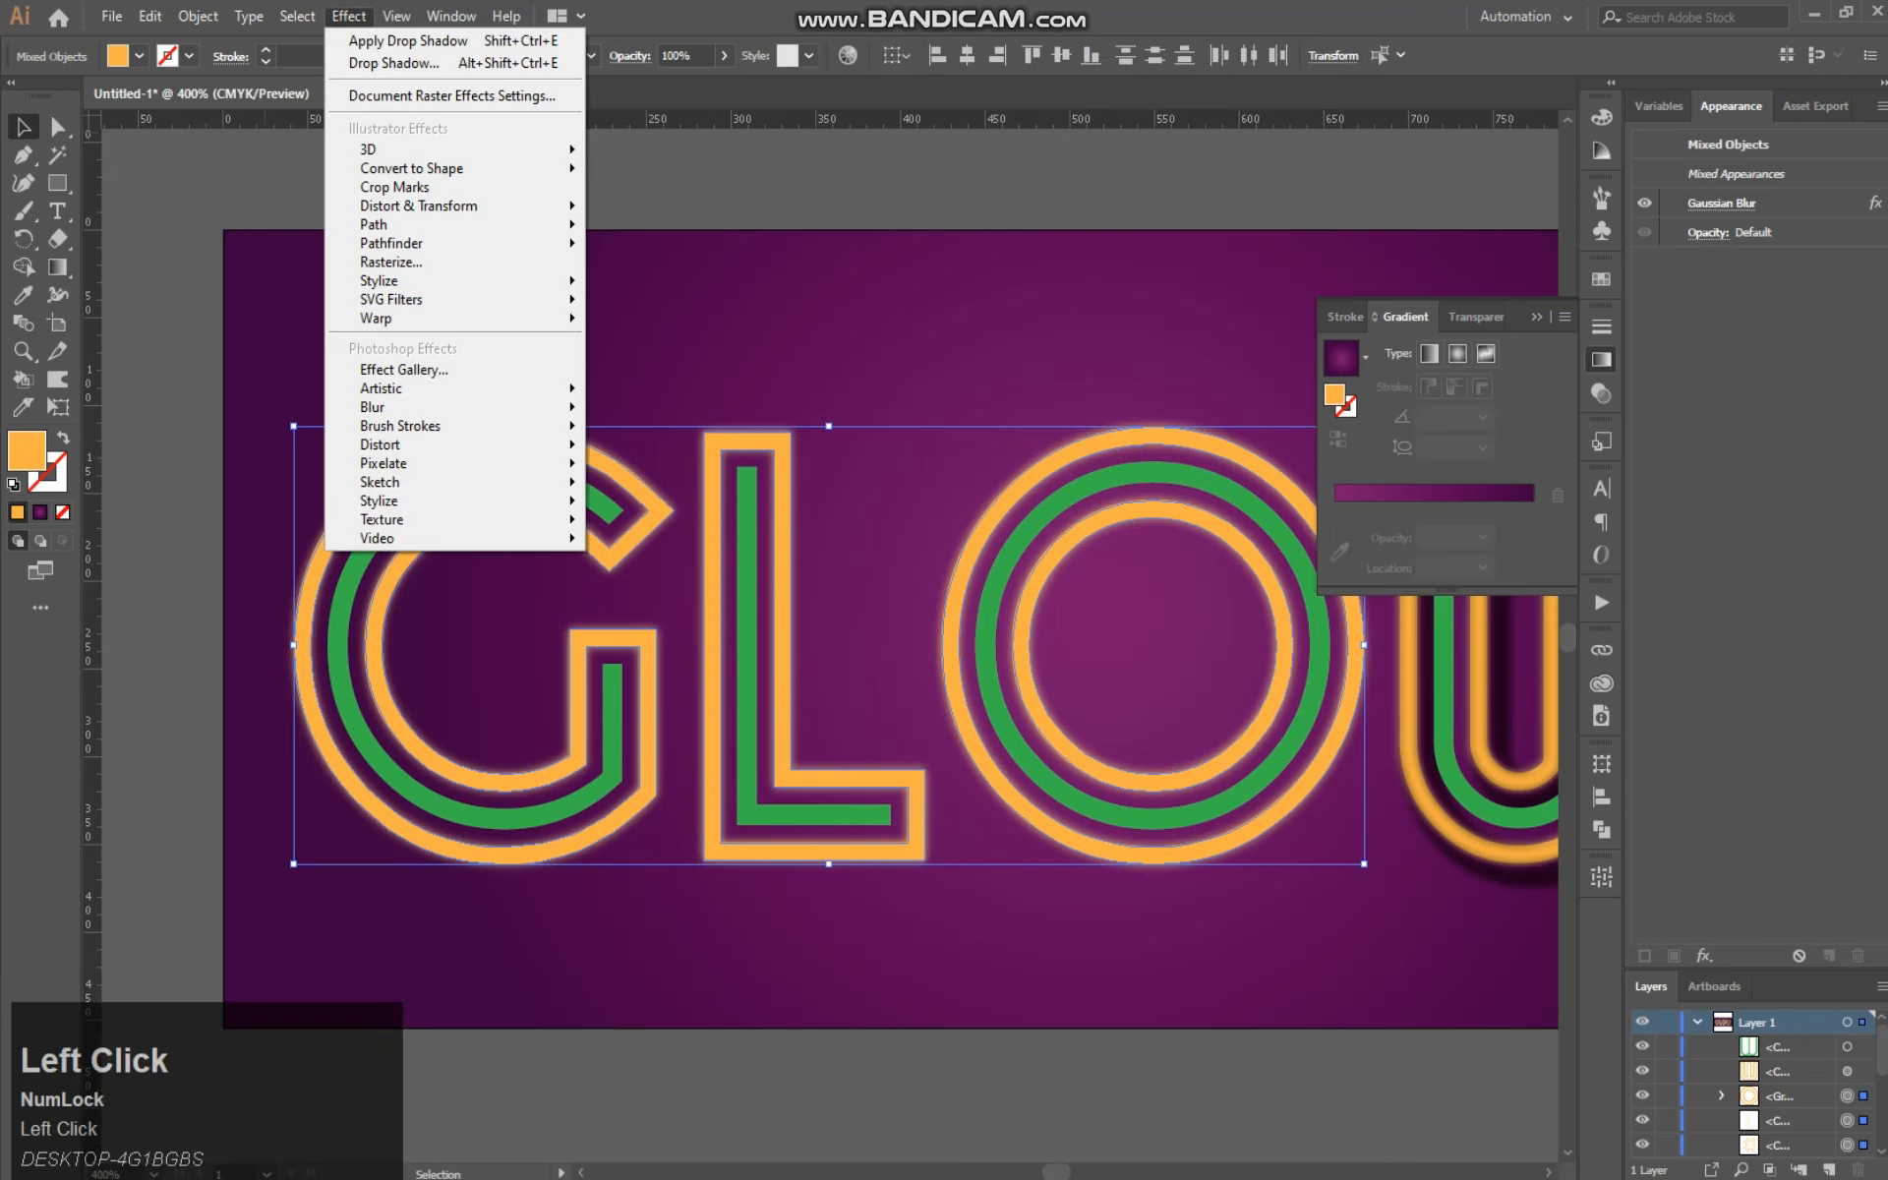
pyautogui.moveTo(443, 282)
pyautogui.click(664, 285)
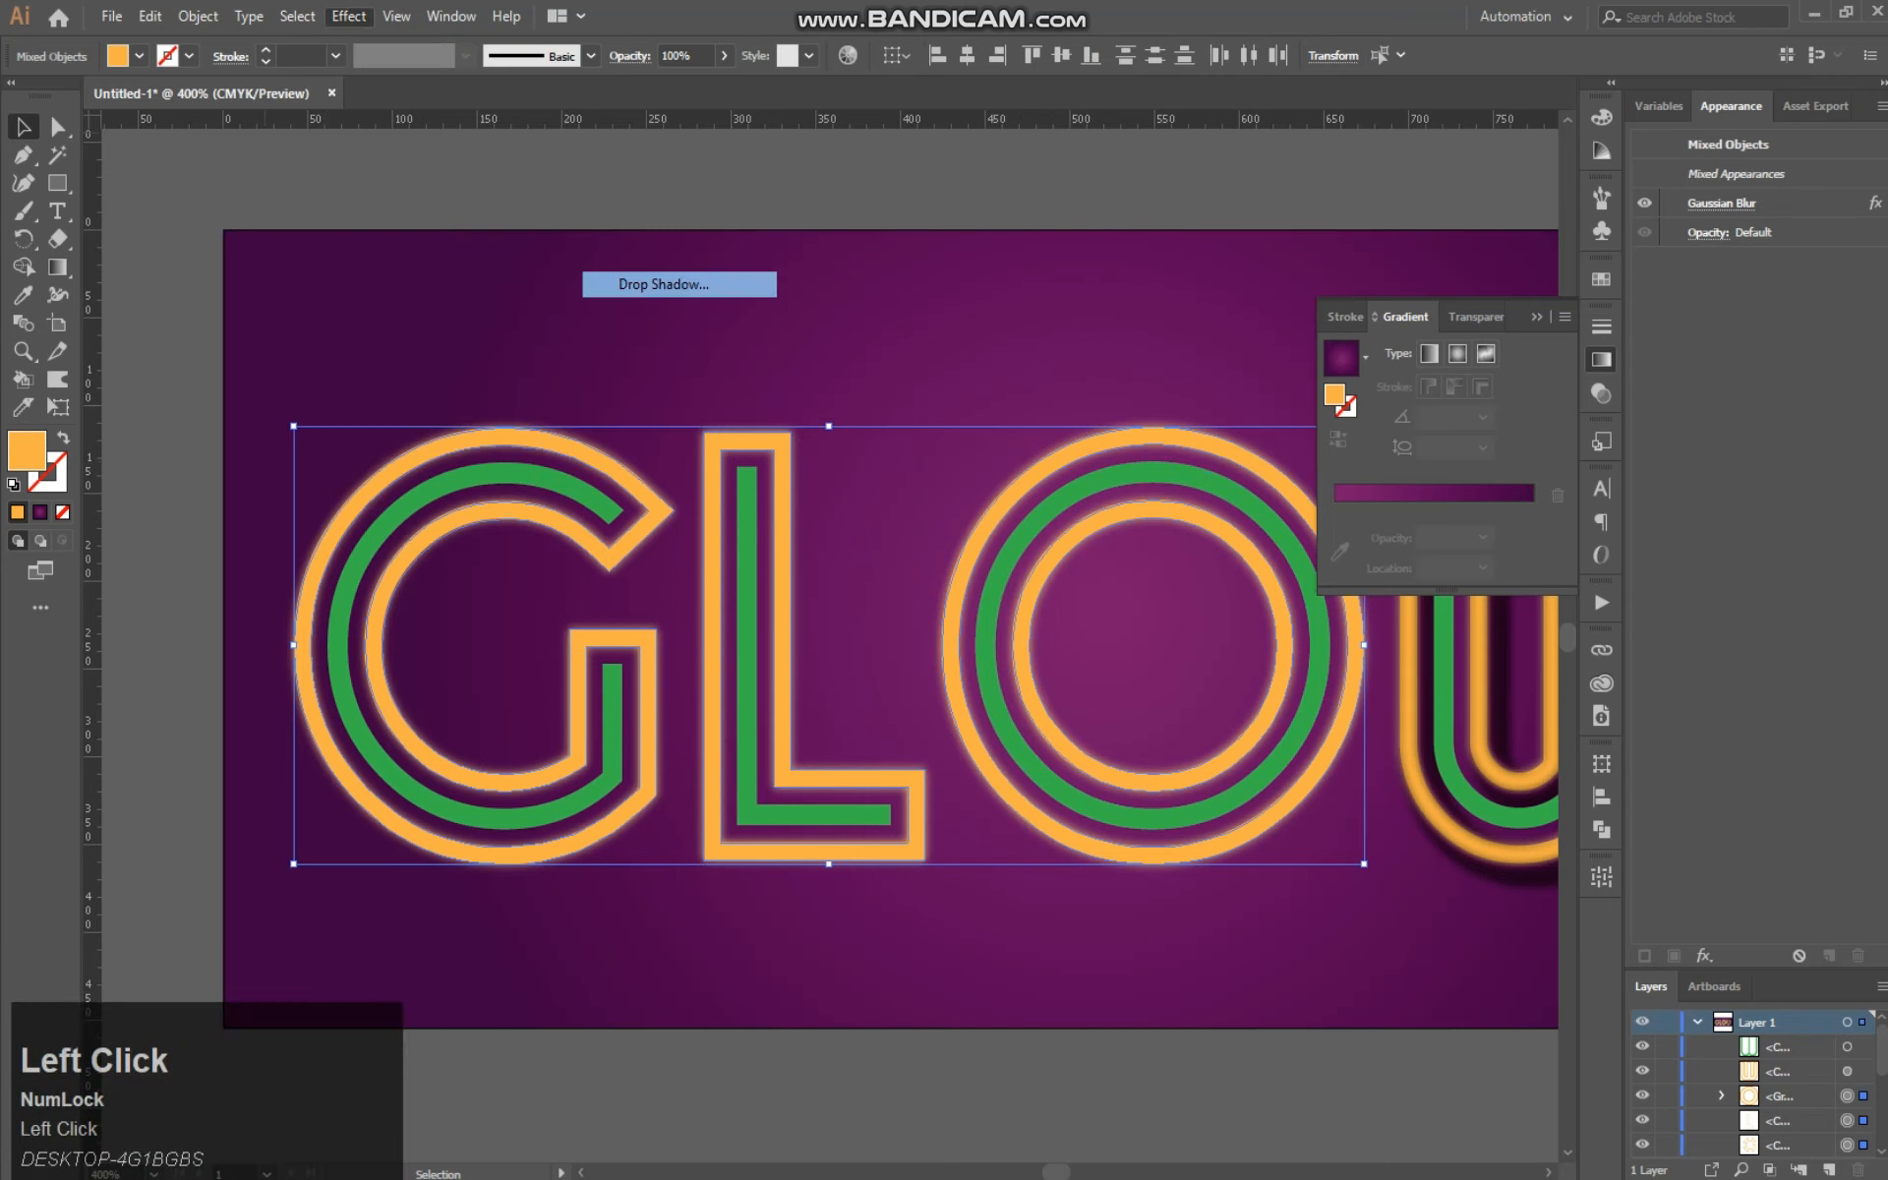
pyautogui.click(1337, 835)
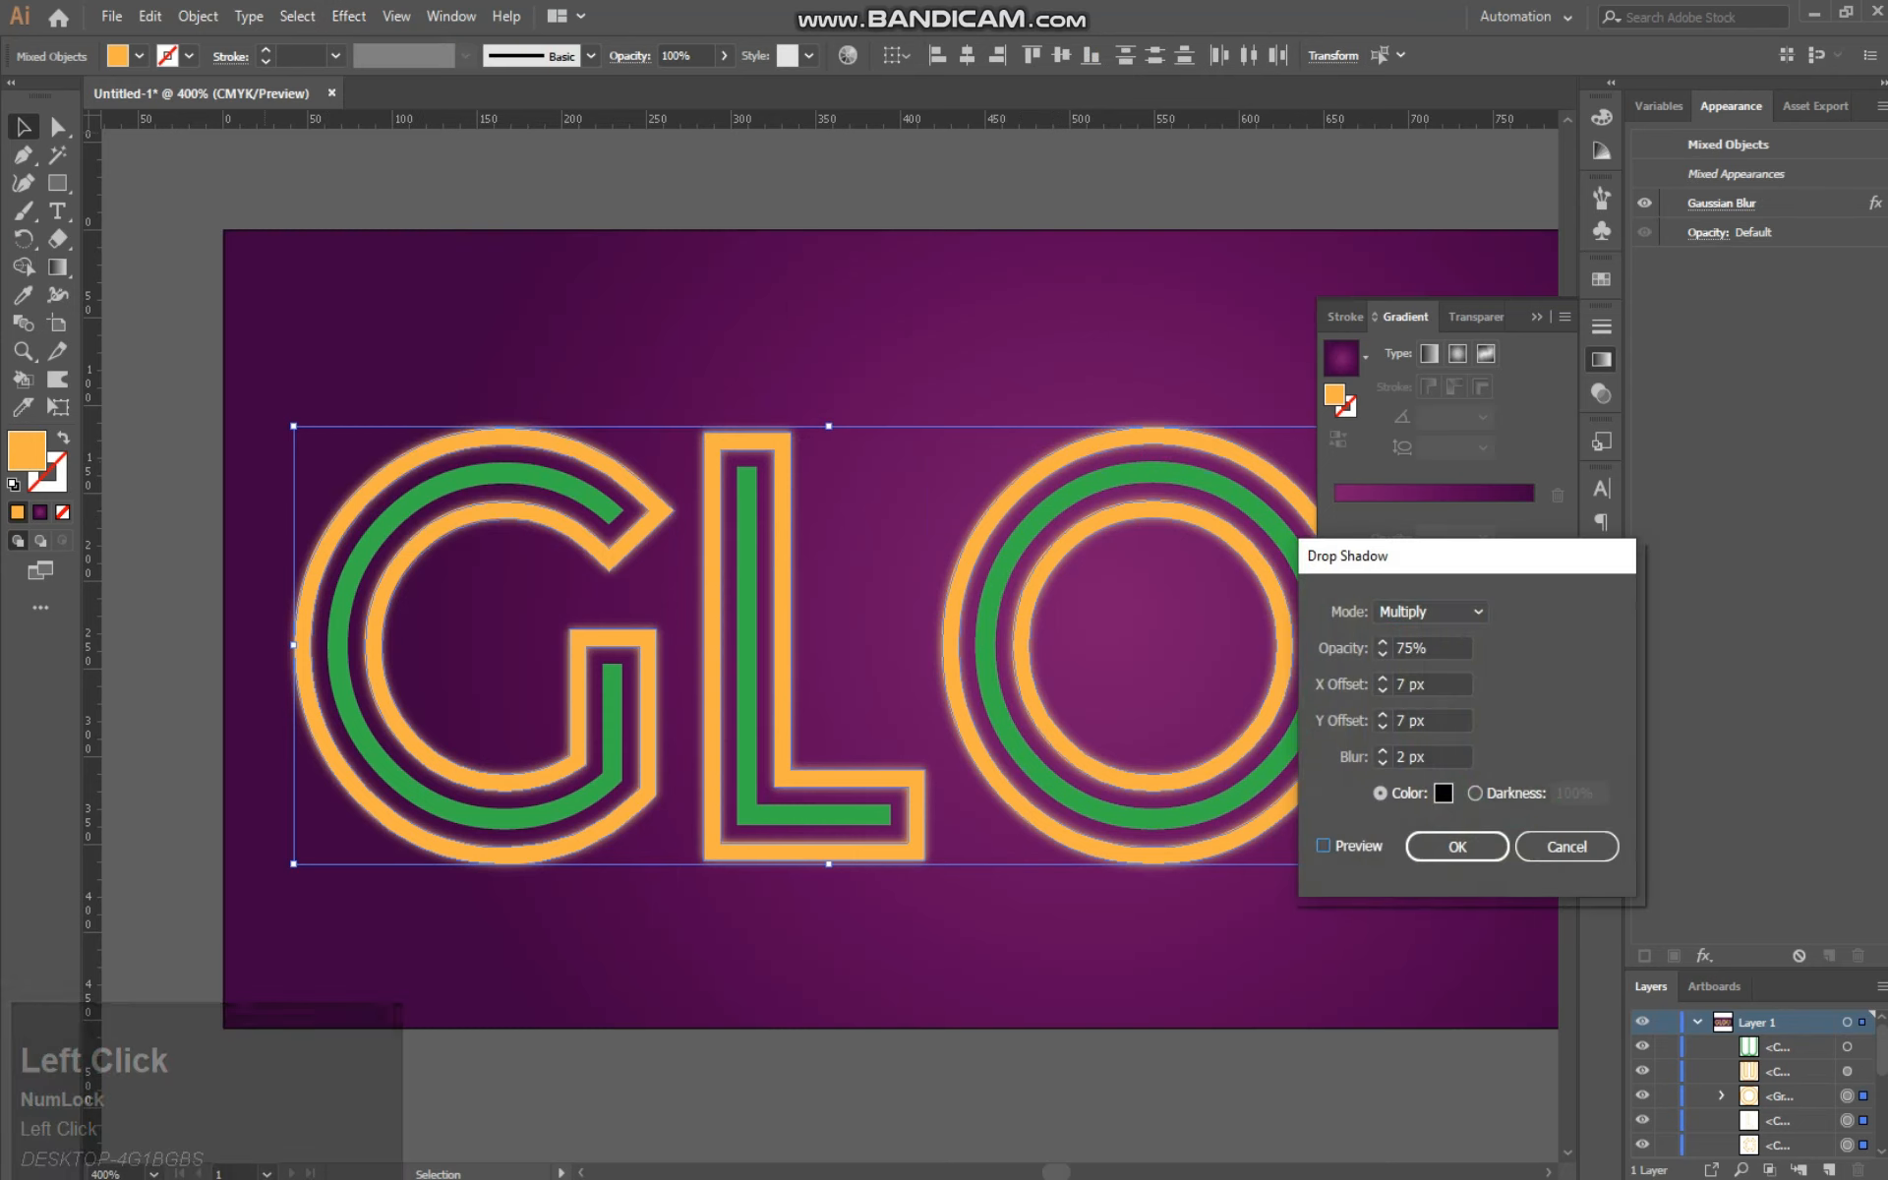
pyautogui.moveTo(1573, 556); pyautogui.dragTo(1783, 553)
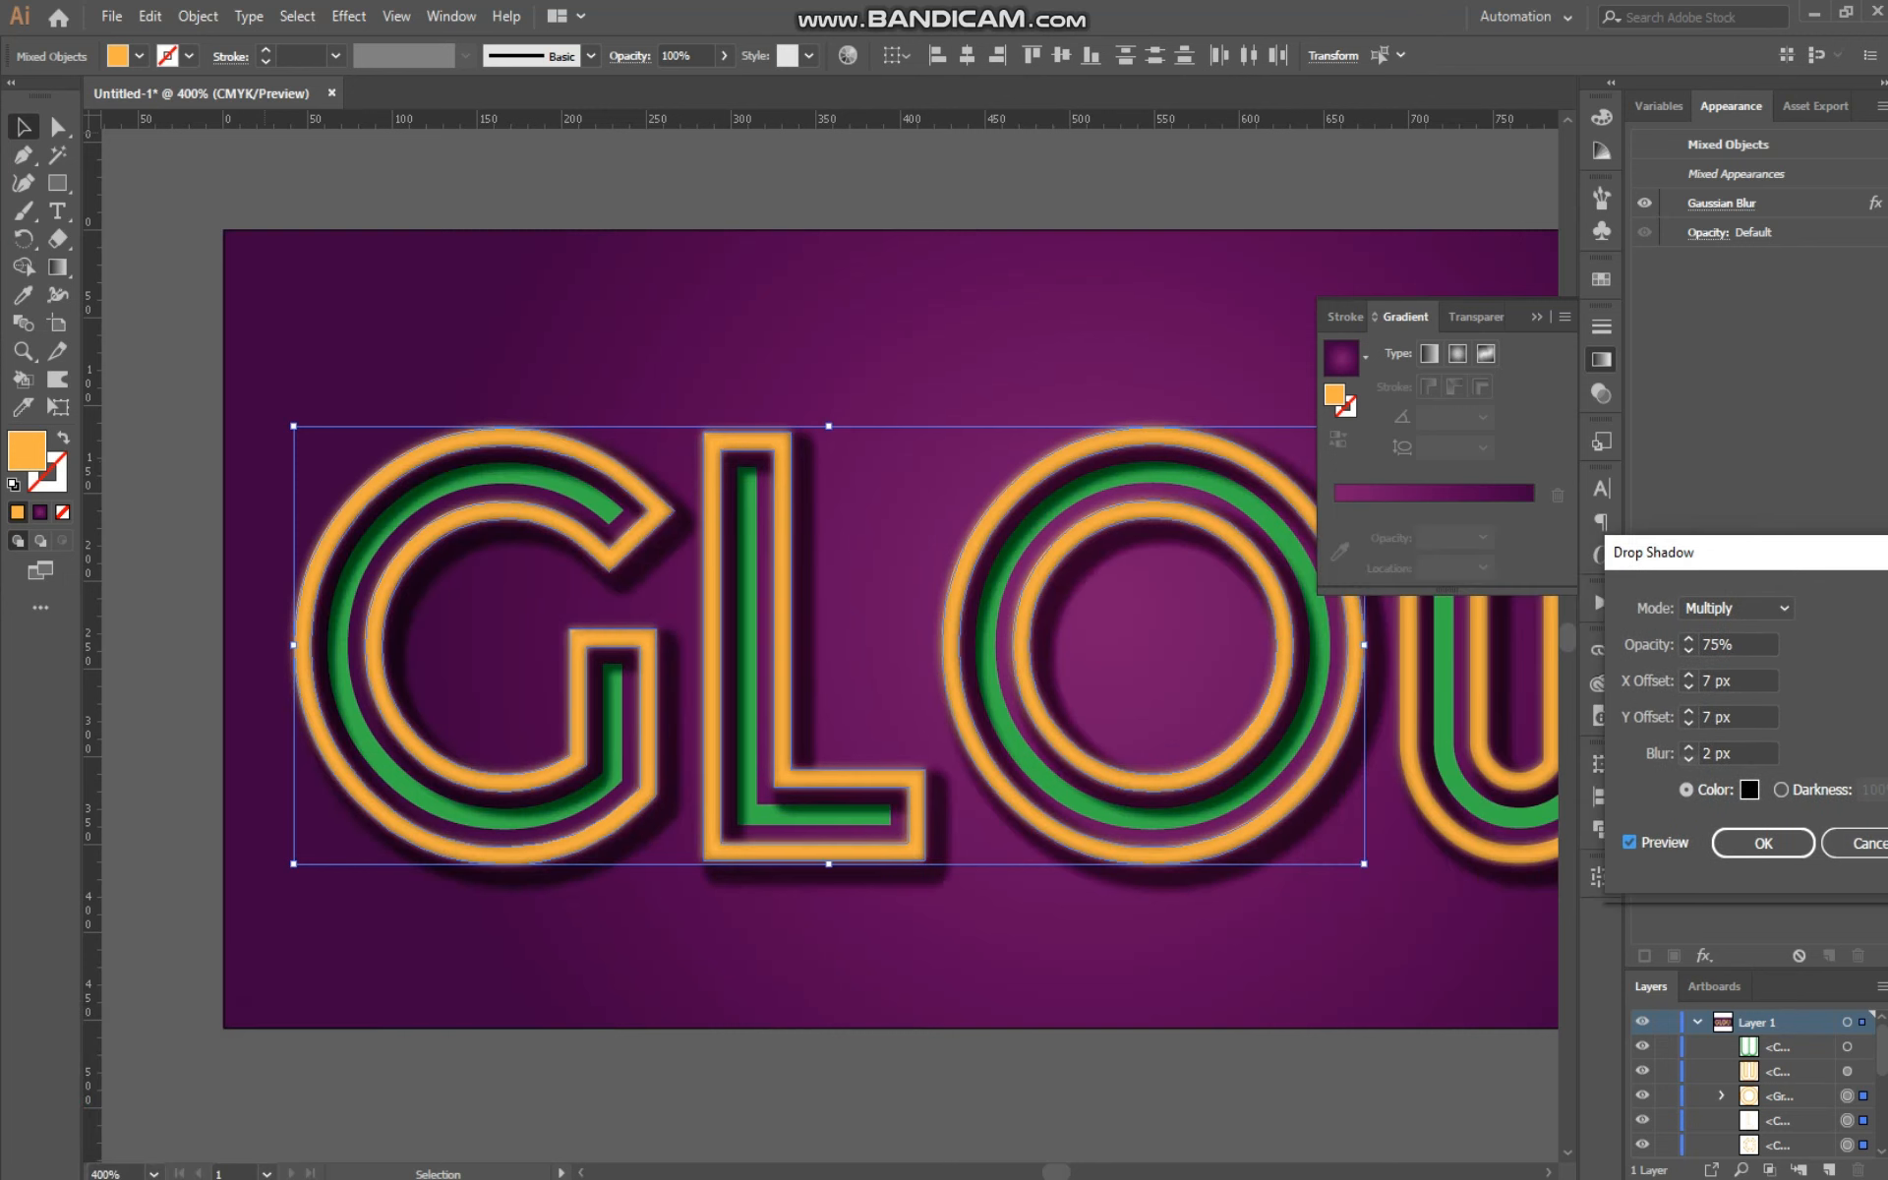
pyautogui.click(1764, 843)
pyautogui.click(1689, 759)
pyautogui.click(1764, 843)
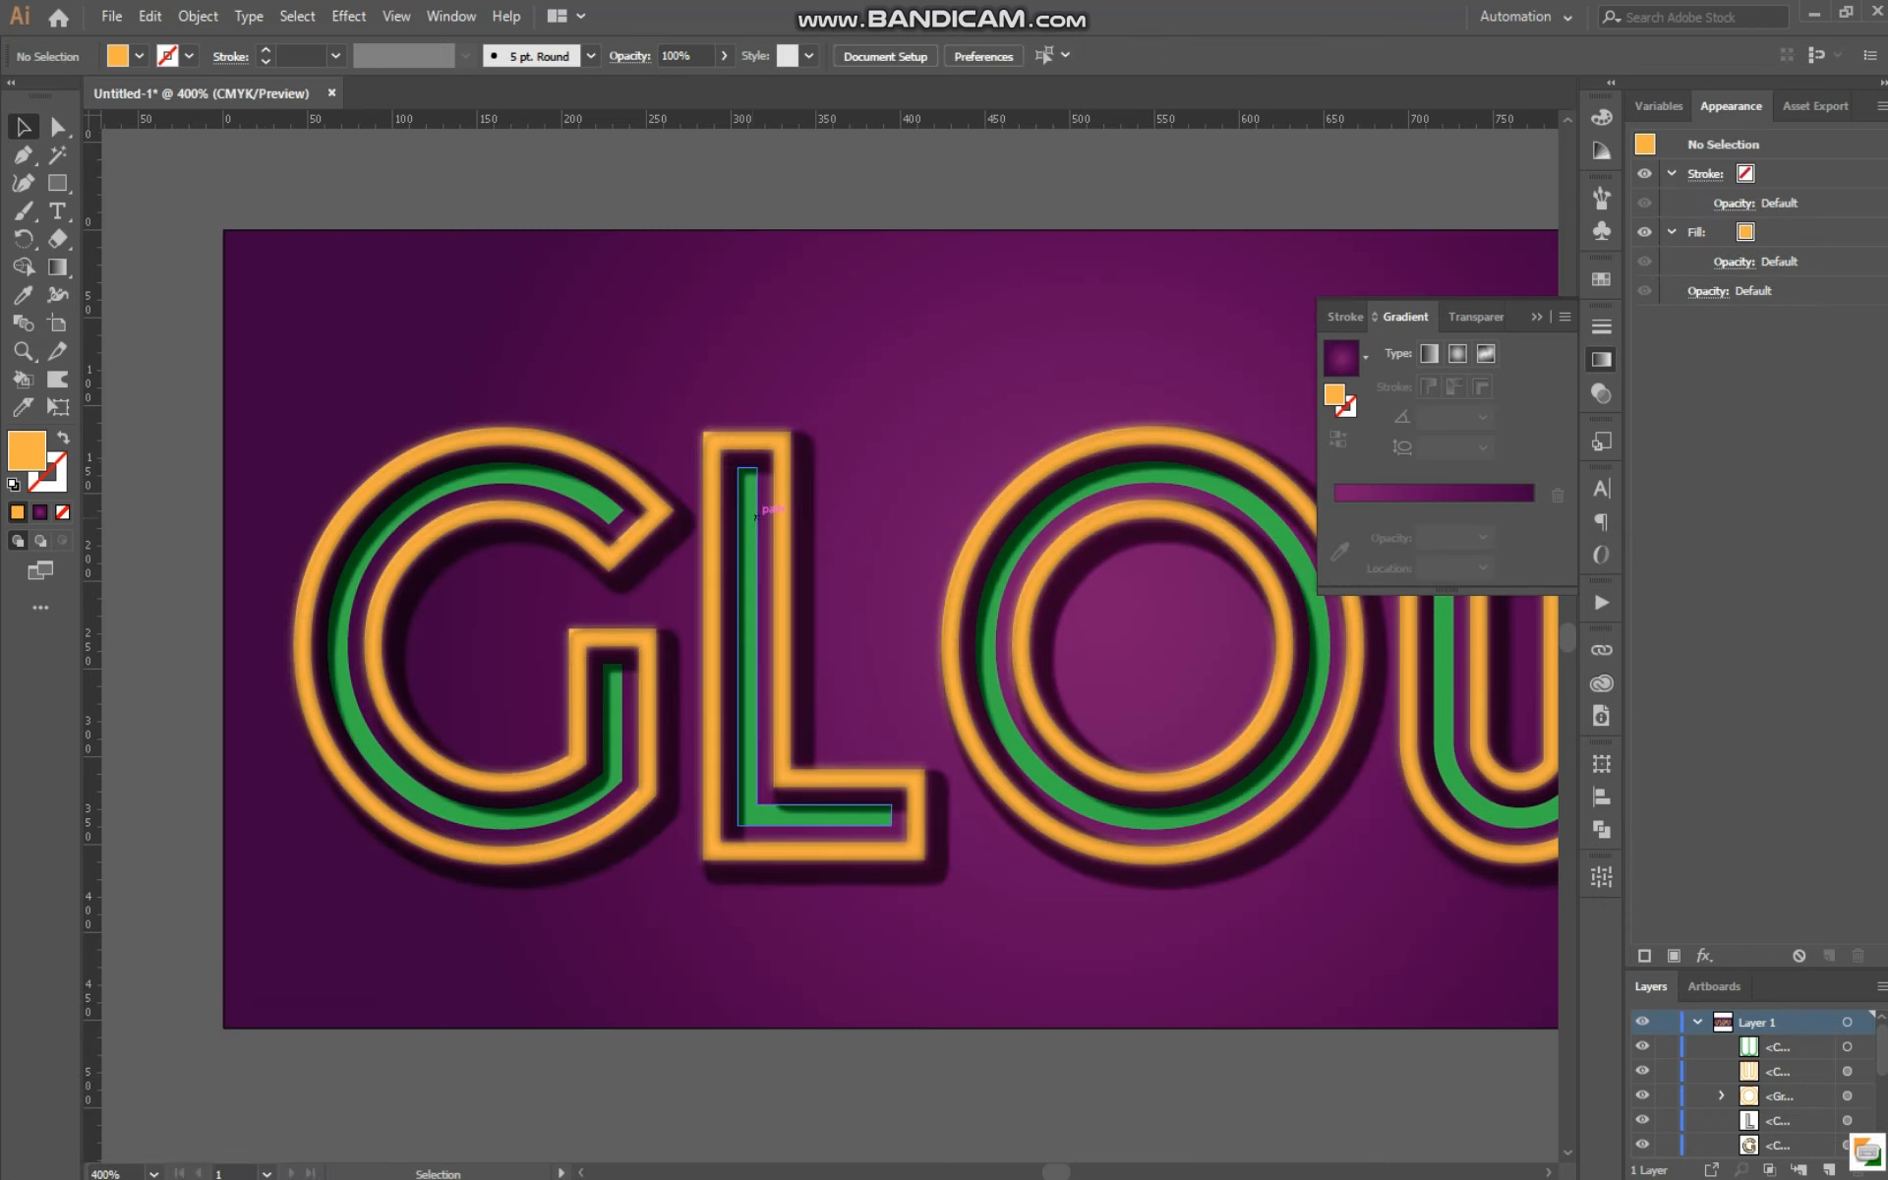
# Step: Bring the green inner shapes of the G, L, O and W to the front, above the orange outlines' shadows
pyautogui.click(751, 512)
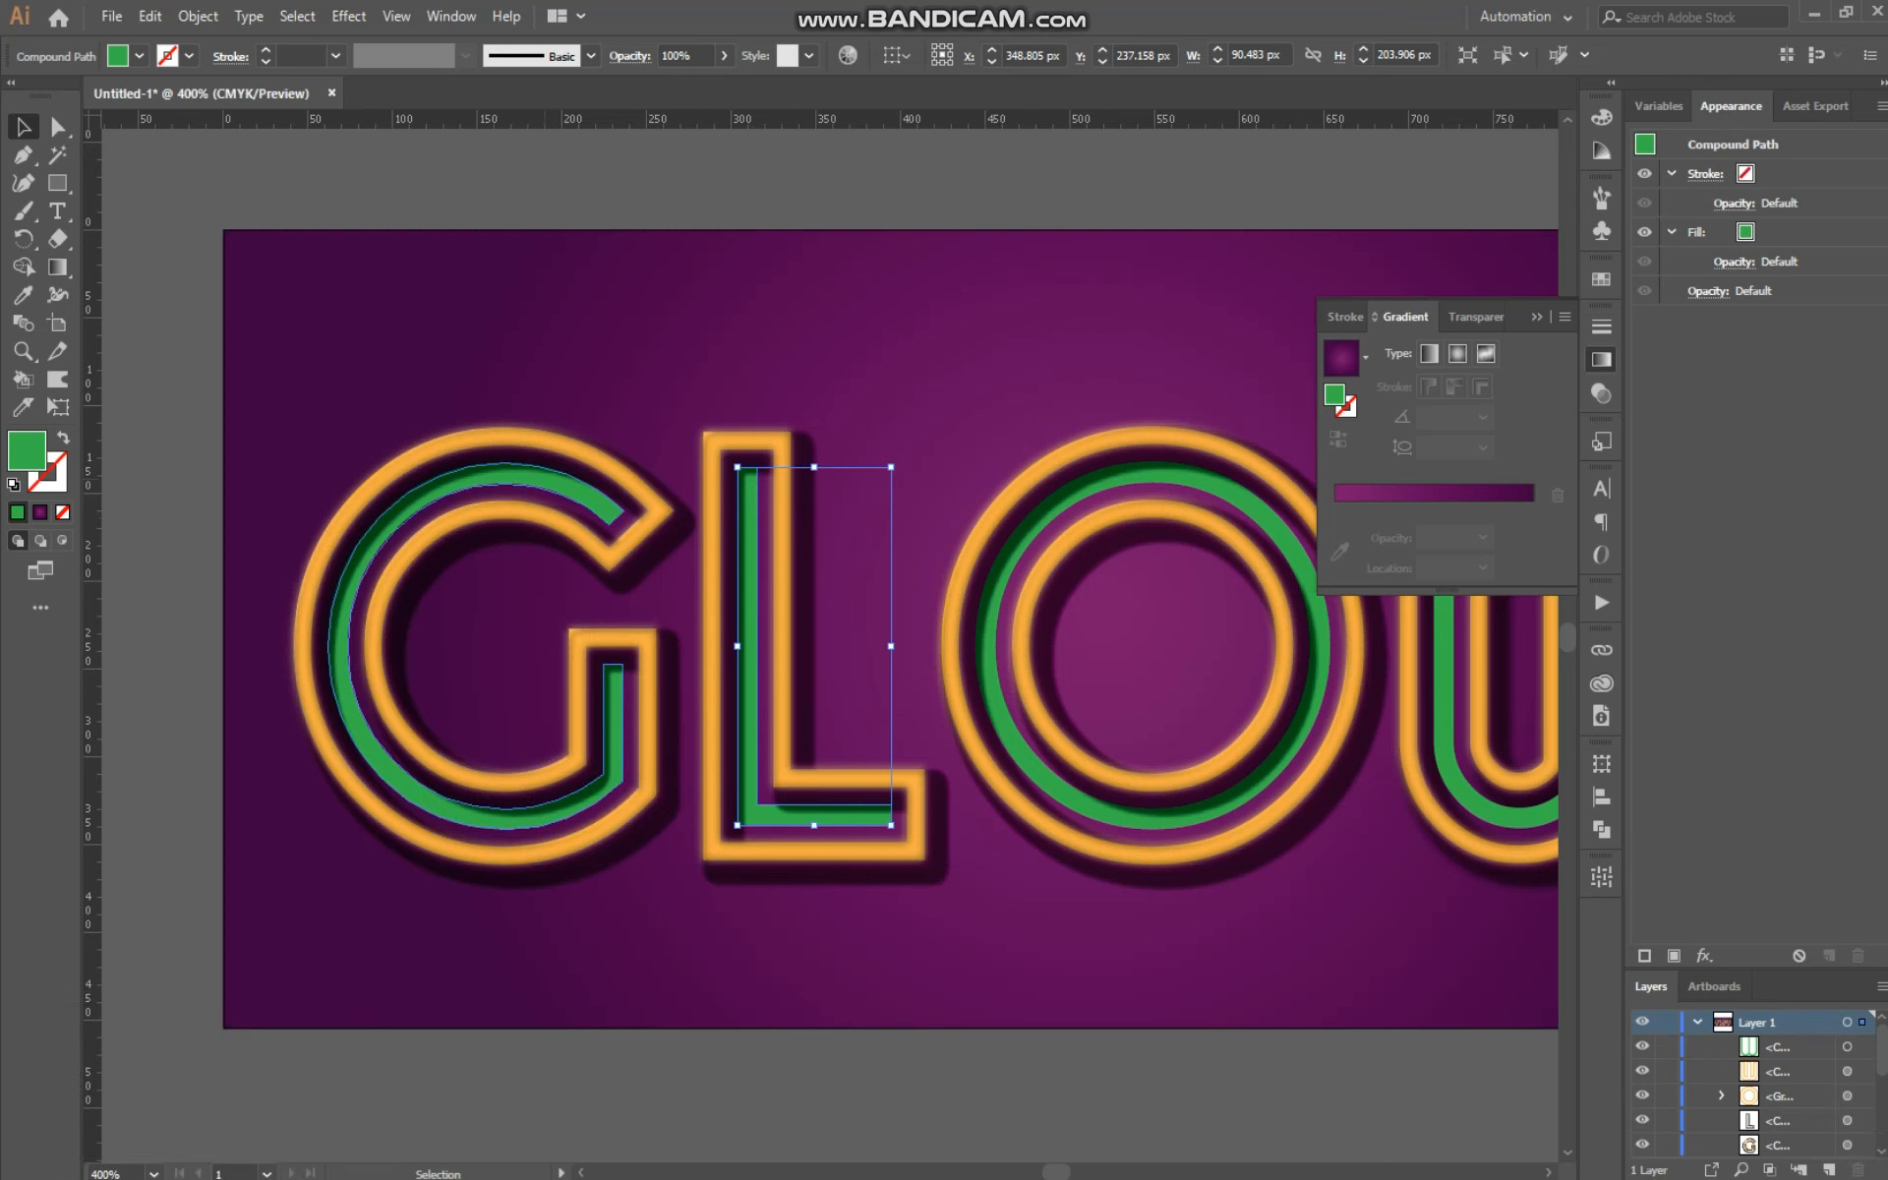
pyautogui.press('shift')
pyautogui.keyDown('shift'); pyautogui.click(543, 478); pyautogui.keyUp('shift')
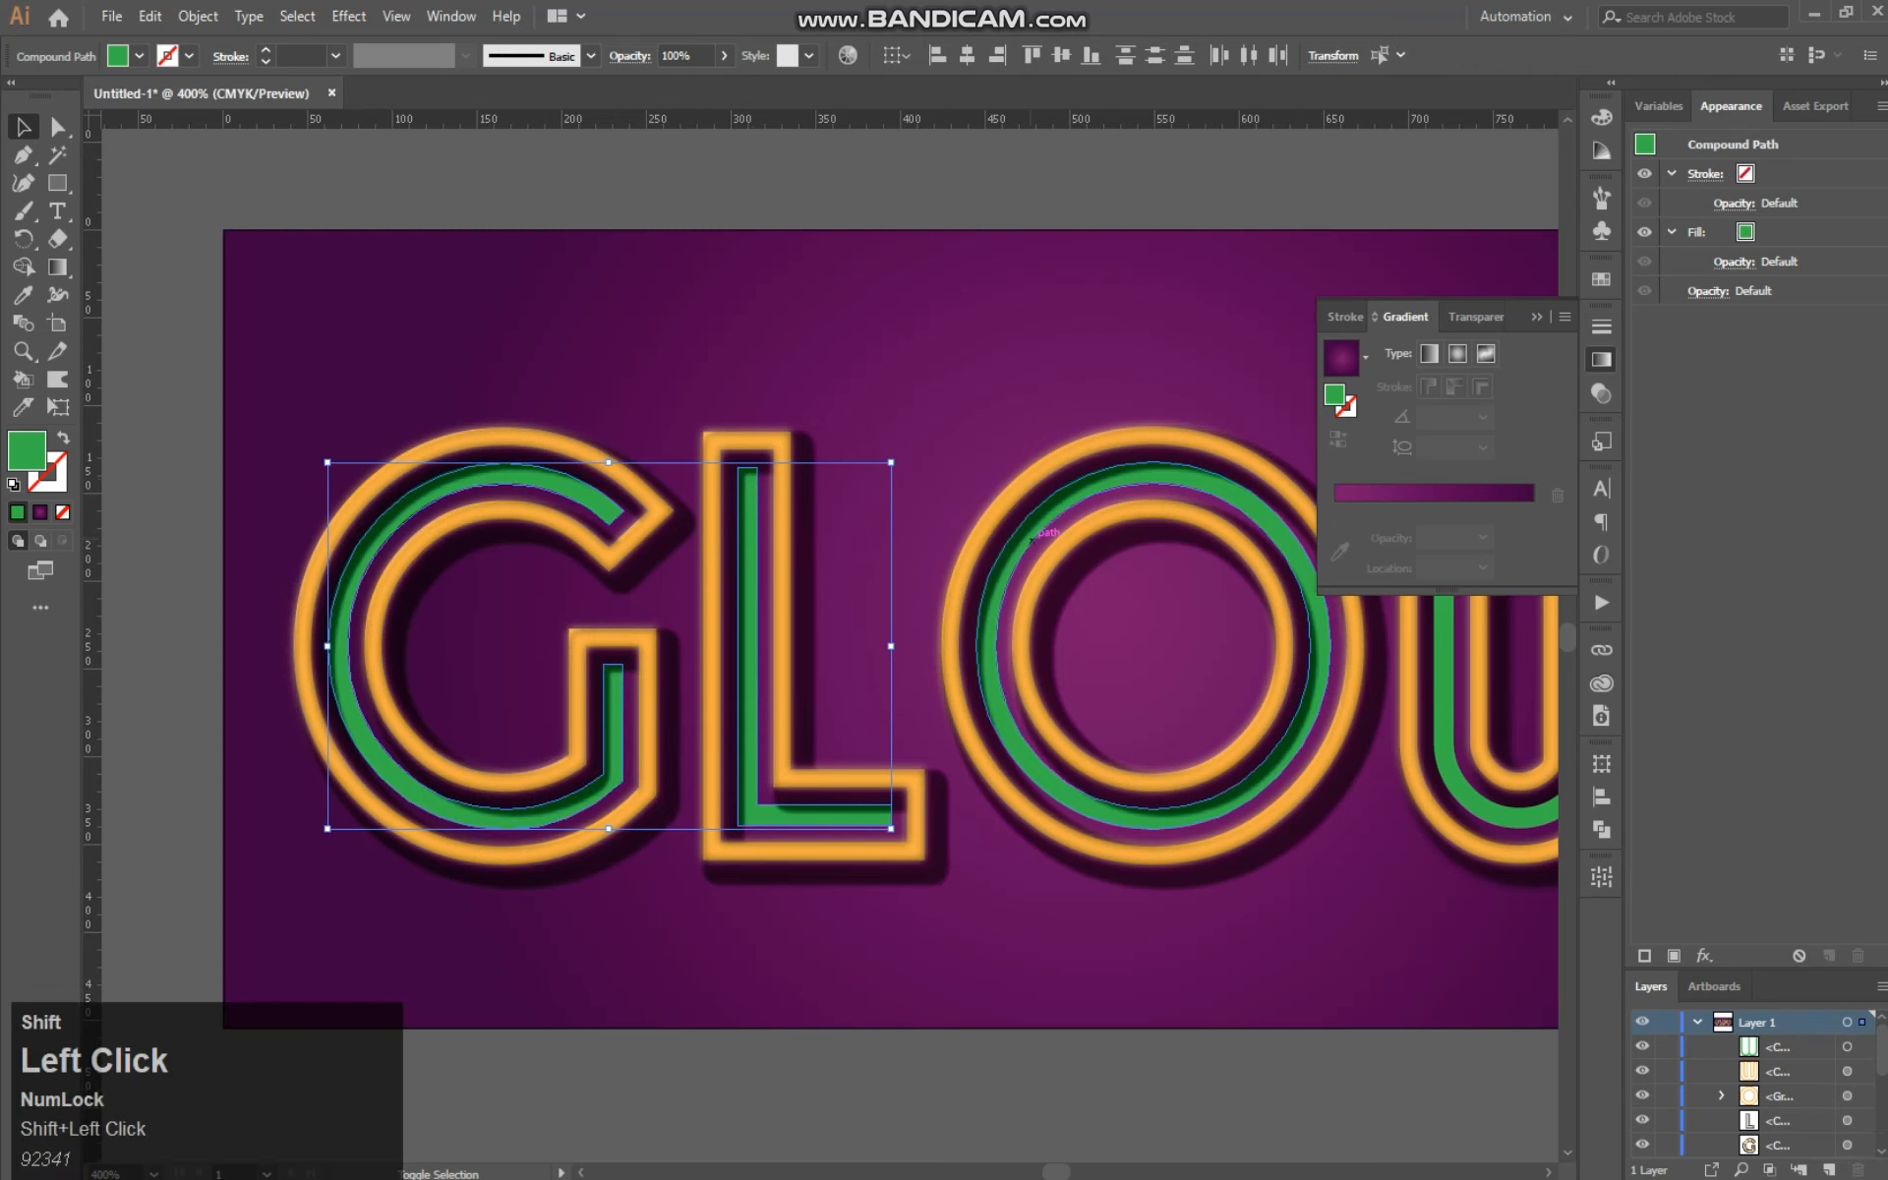
pyautogui.moveTo(1171, 539); pyautogui.dragTo(619, 538)
pyautogui.keyDown('shift'); pyautogui.click(891, 551); pyautogui.keyUp('shift')
pyautogui.rightClick(890, 547)
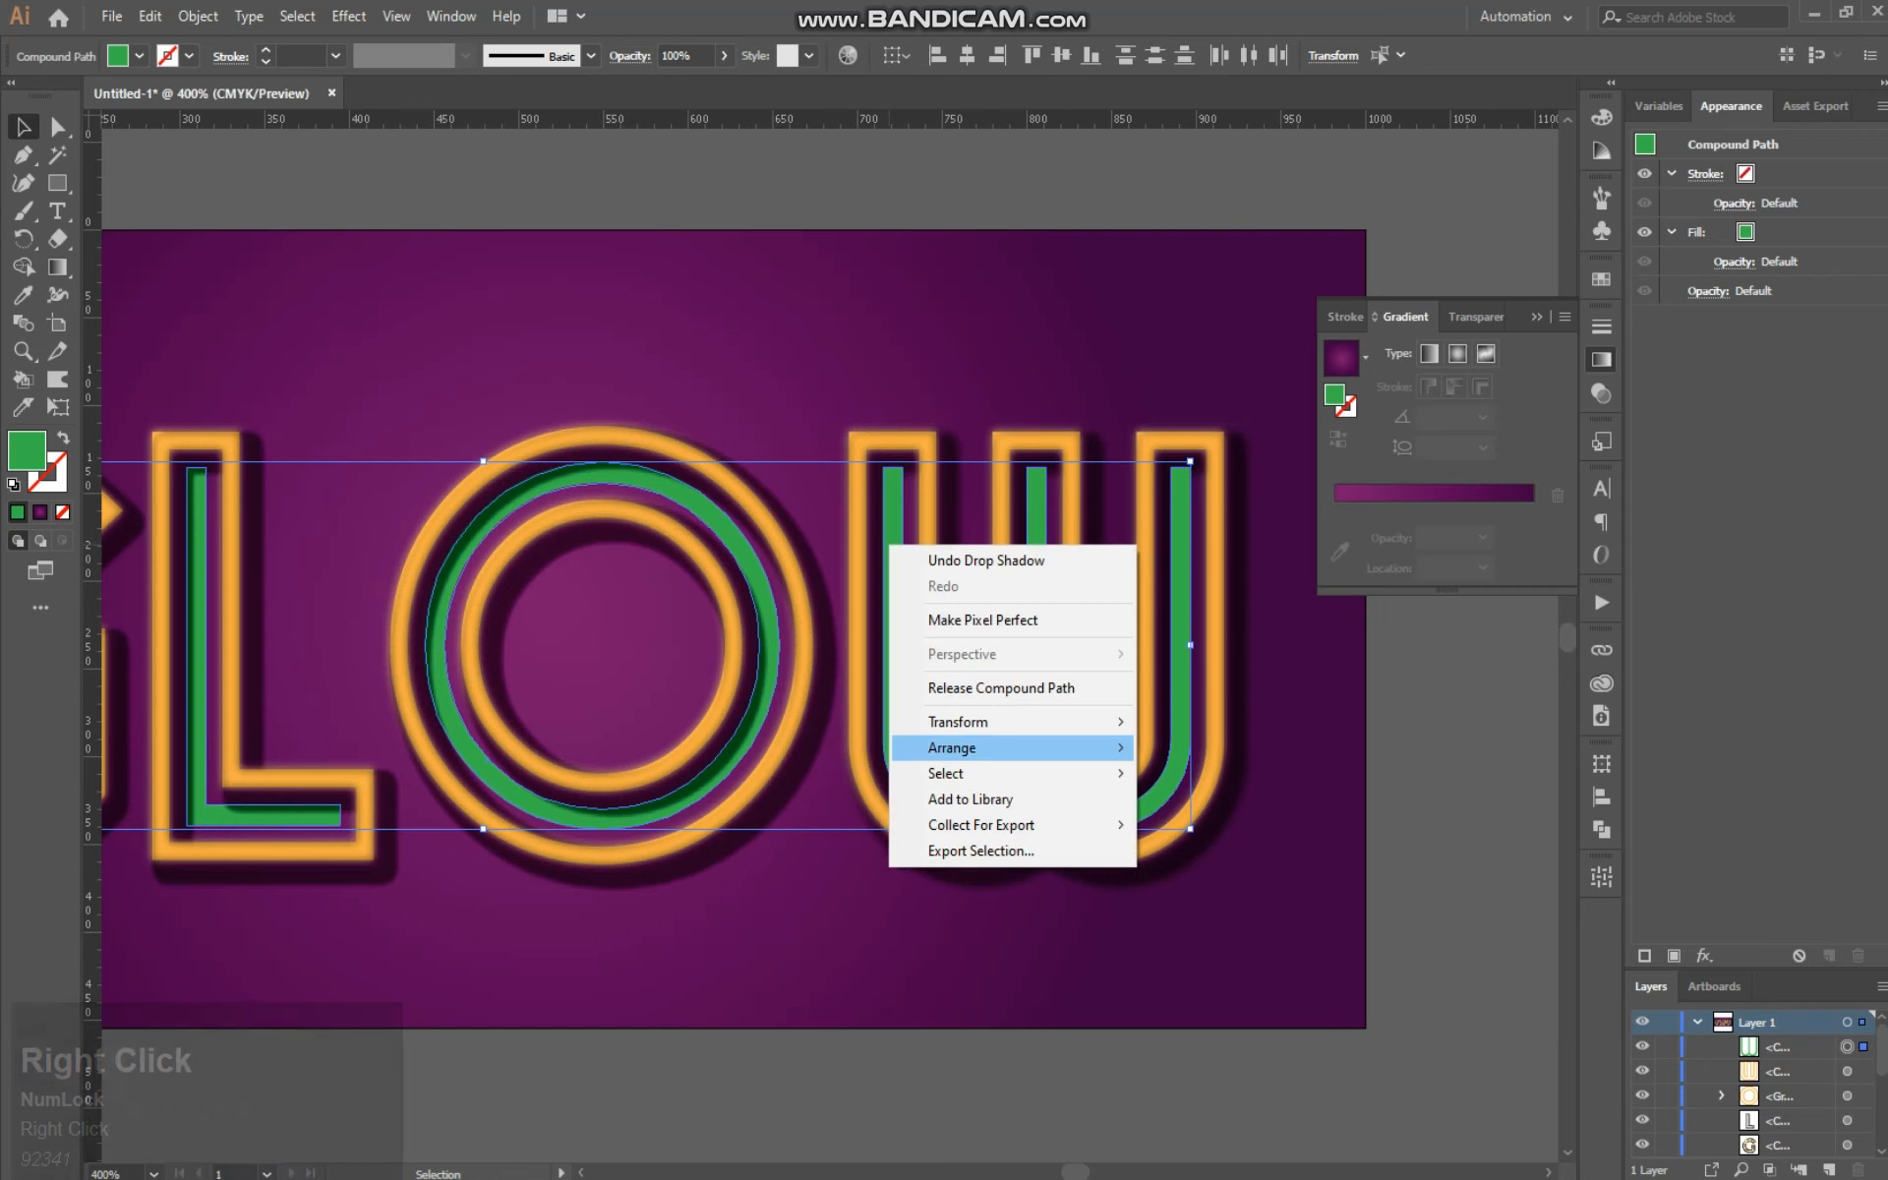
pyautogui.moveTo(973, 749)
pyautogui.click(1219, 747)
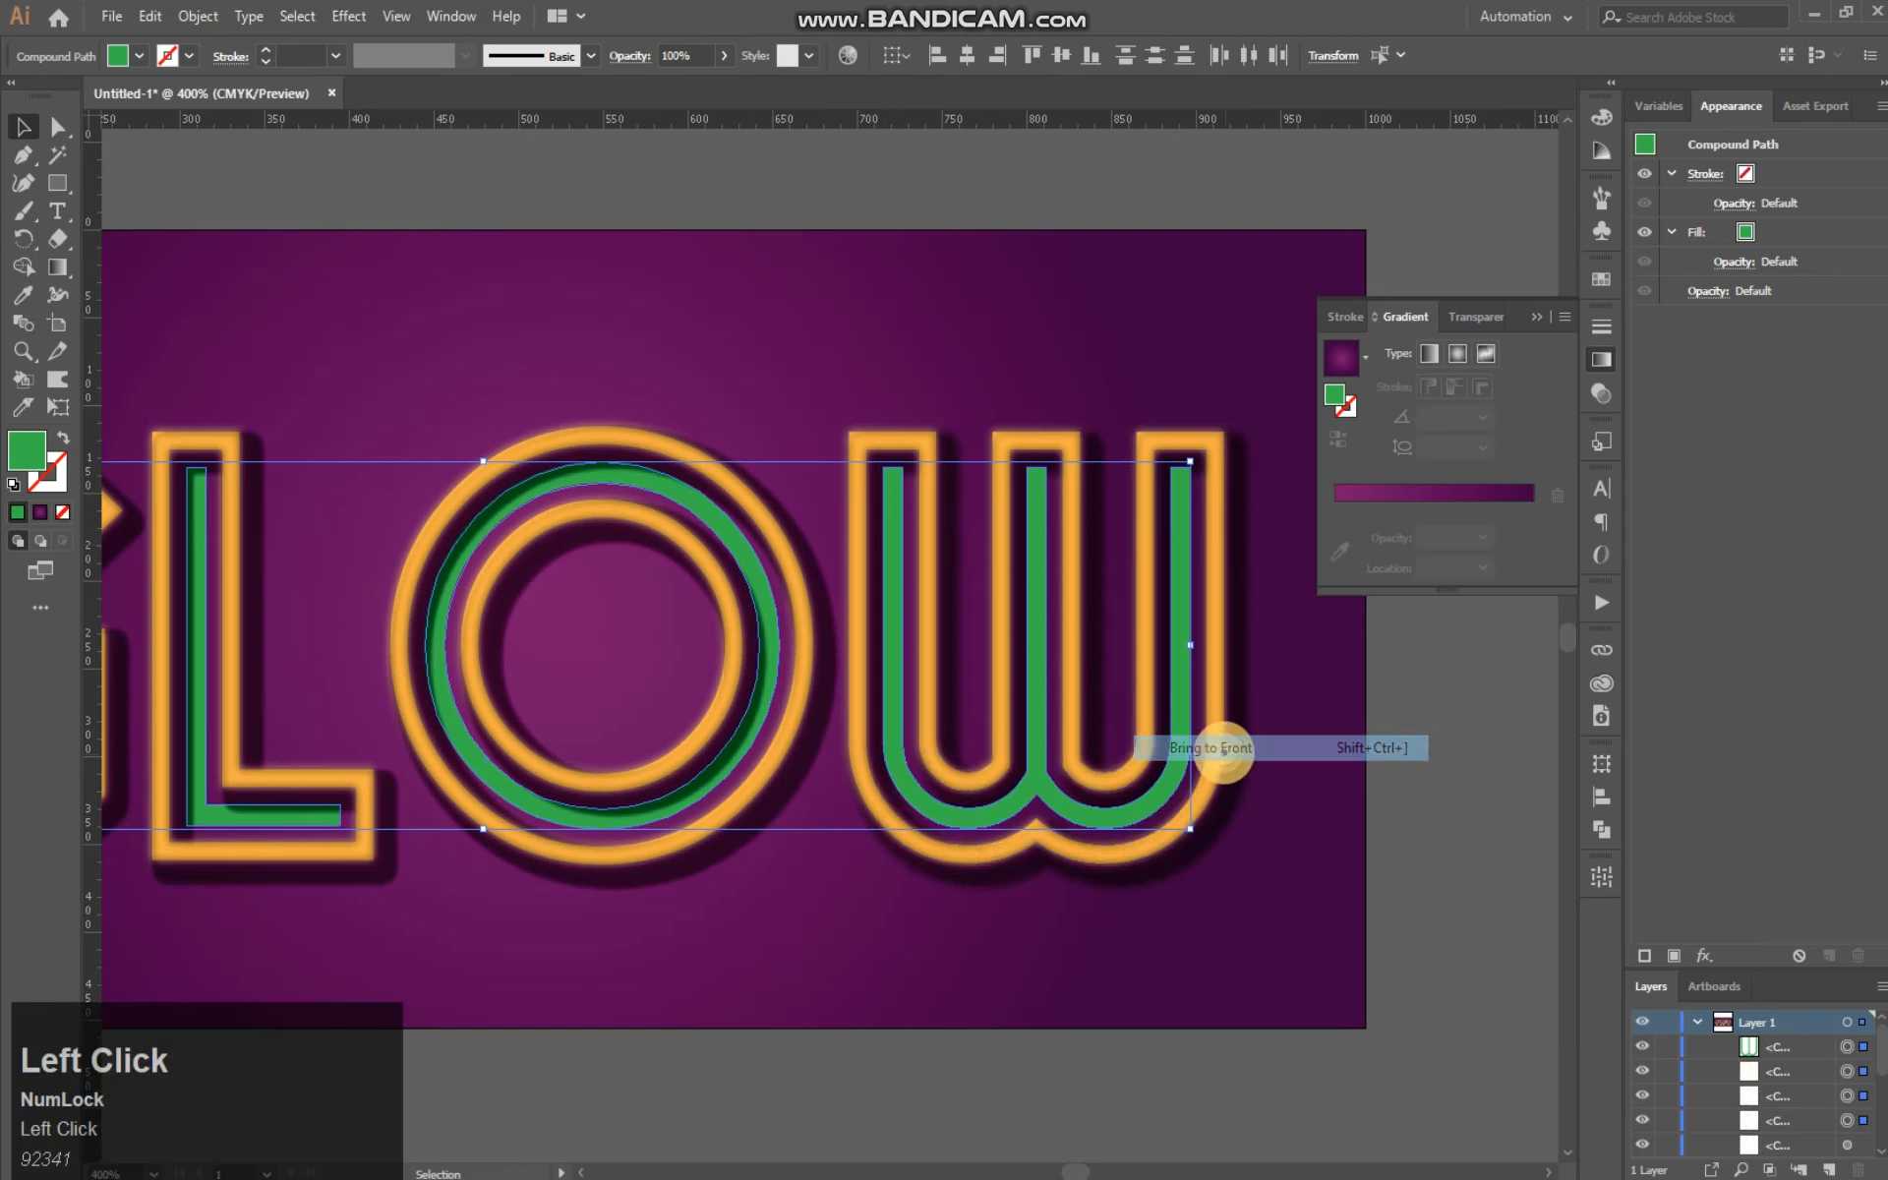
pyautogui.click(731, 187)
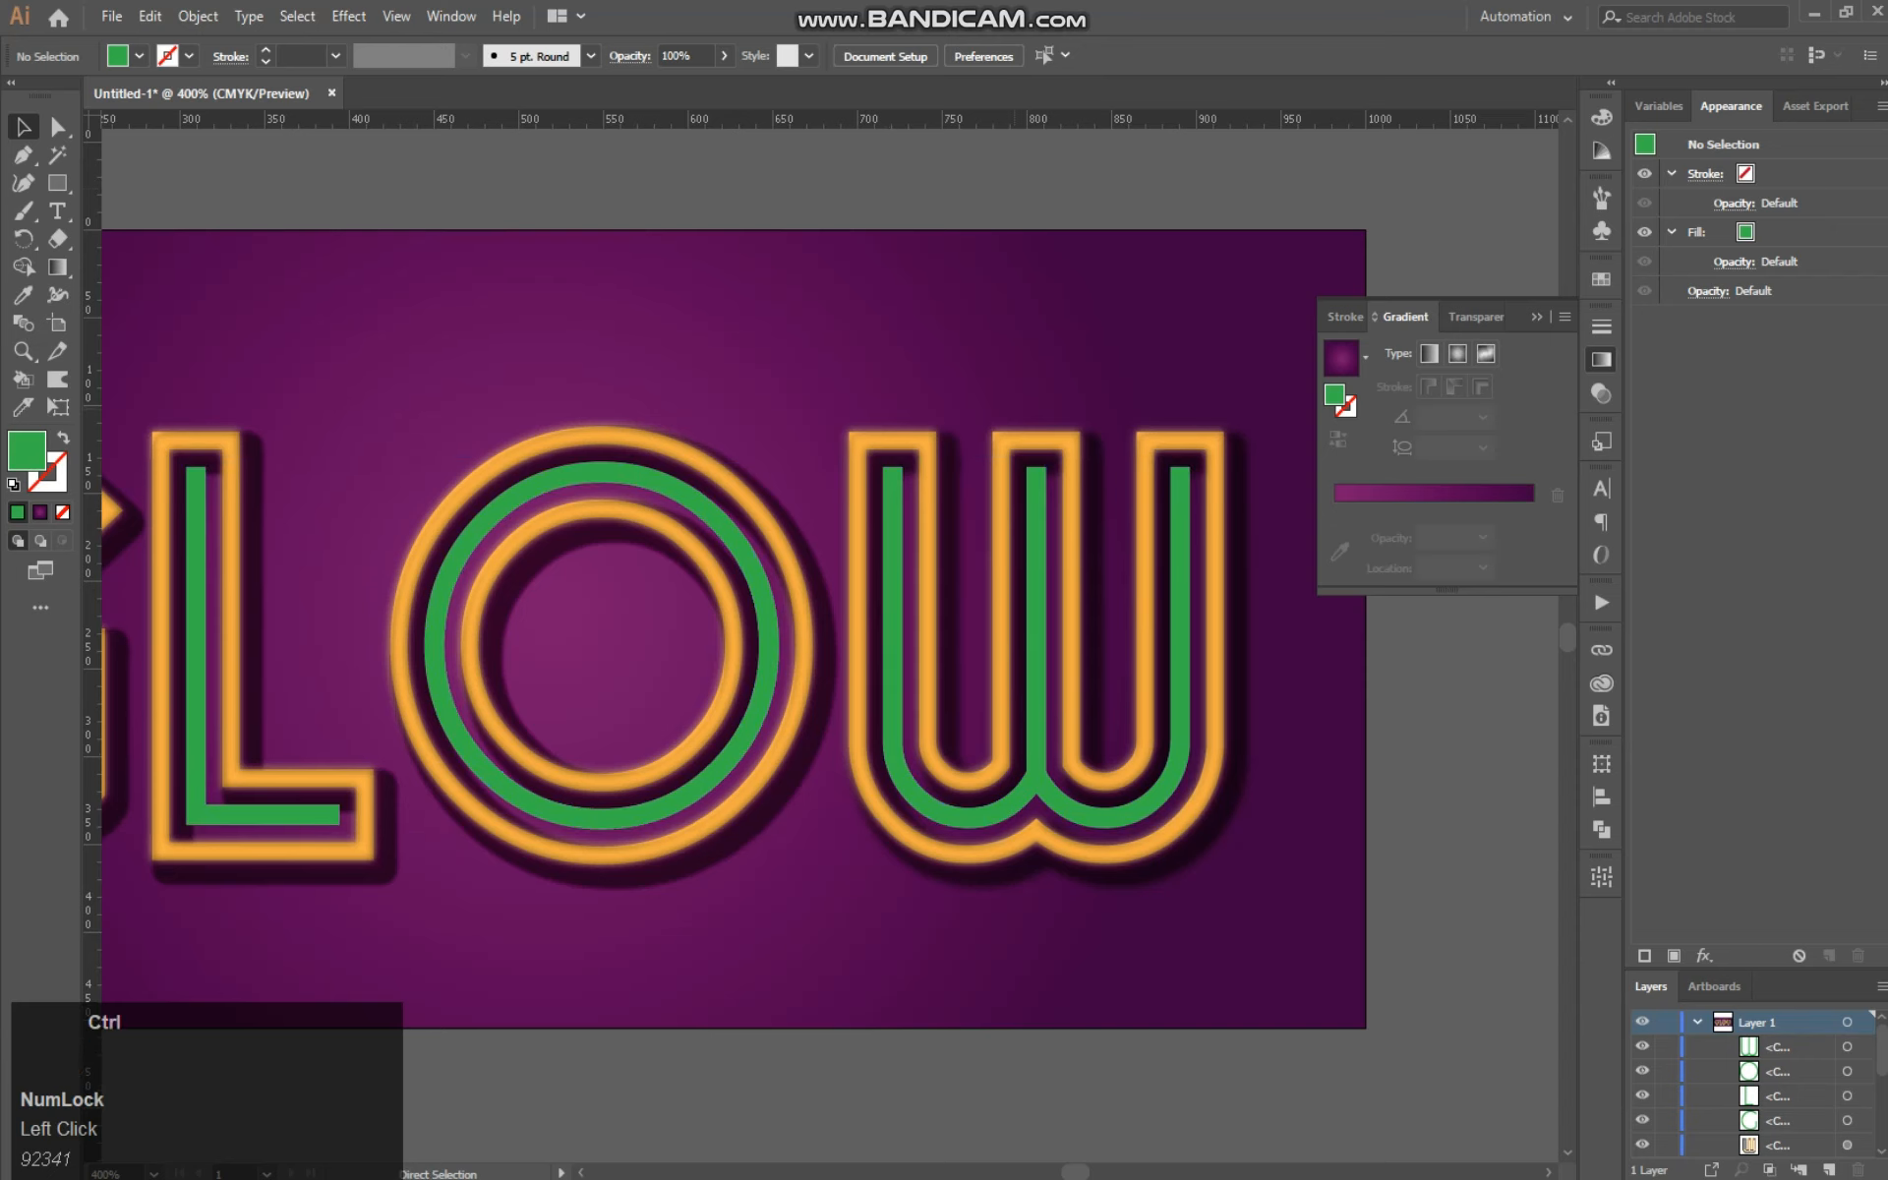
# Step: Examine the drop shadows and green inner strokes across the GLOW lettering at up to 800% zoom
pyautogui.hotkey('ctrl', '-')
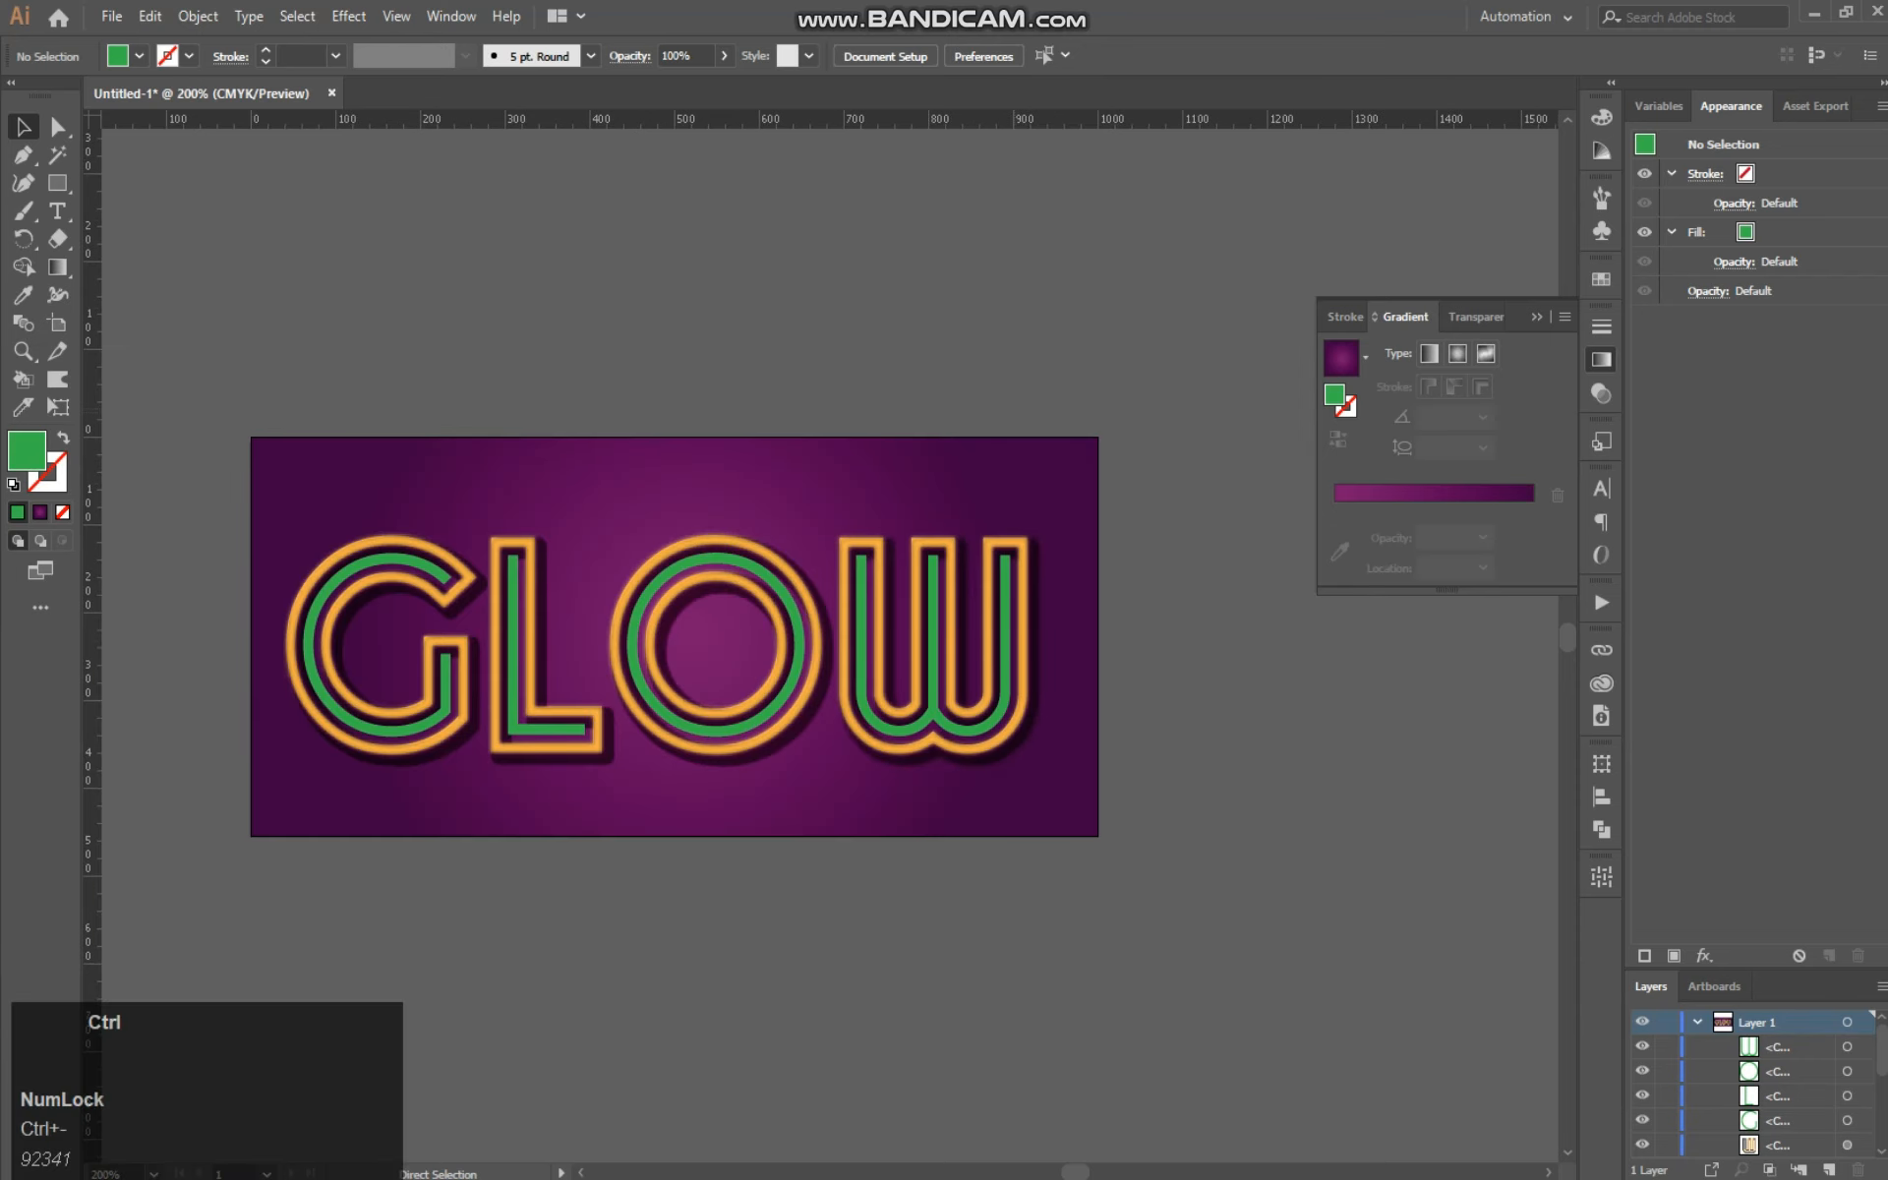
pyautogui.hotkey('ctrl', '=')
pyautogui.hotkey('ctrl', '=')
pyautogui.hotkey('ctrl', '=')
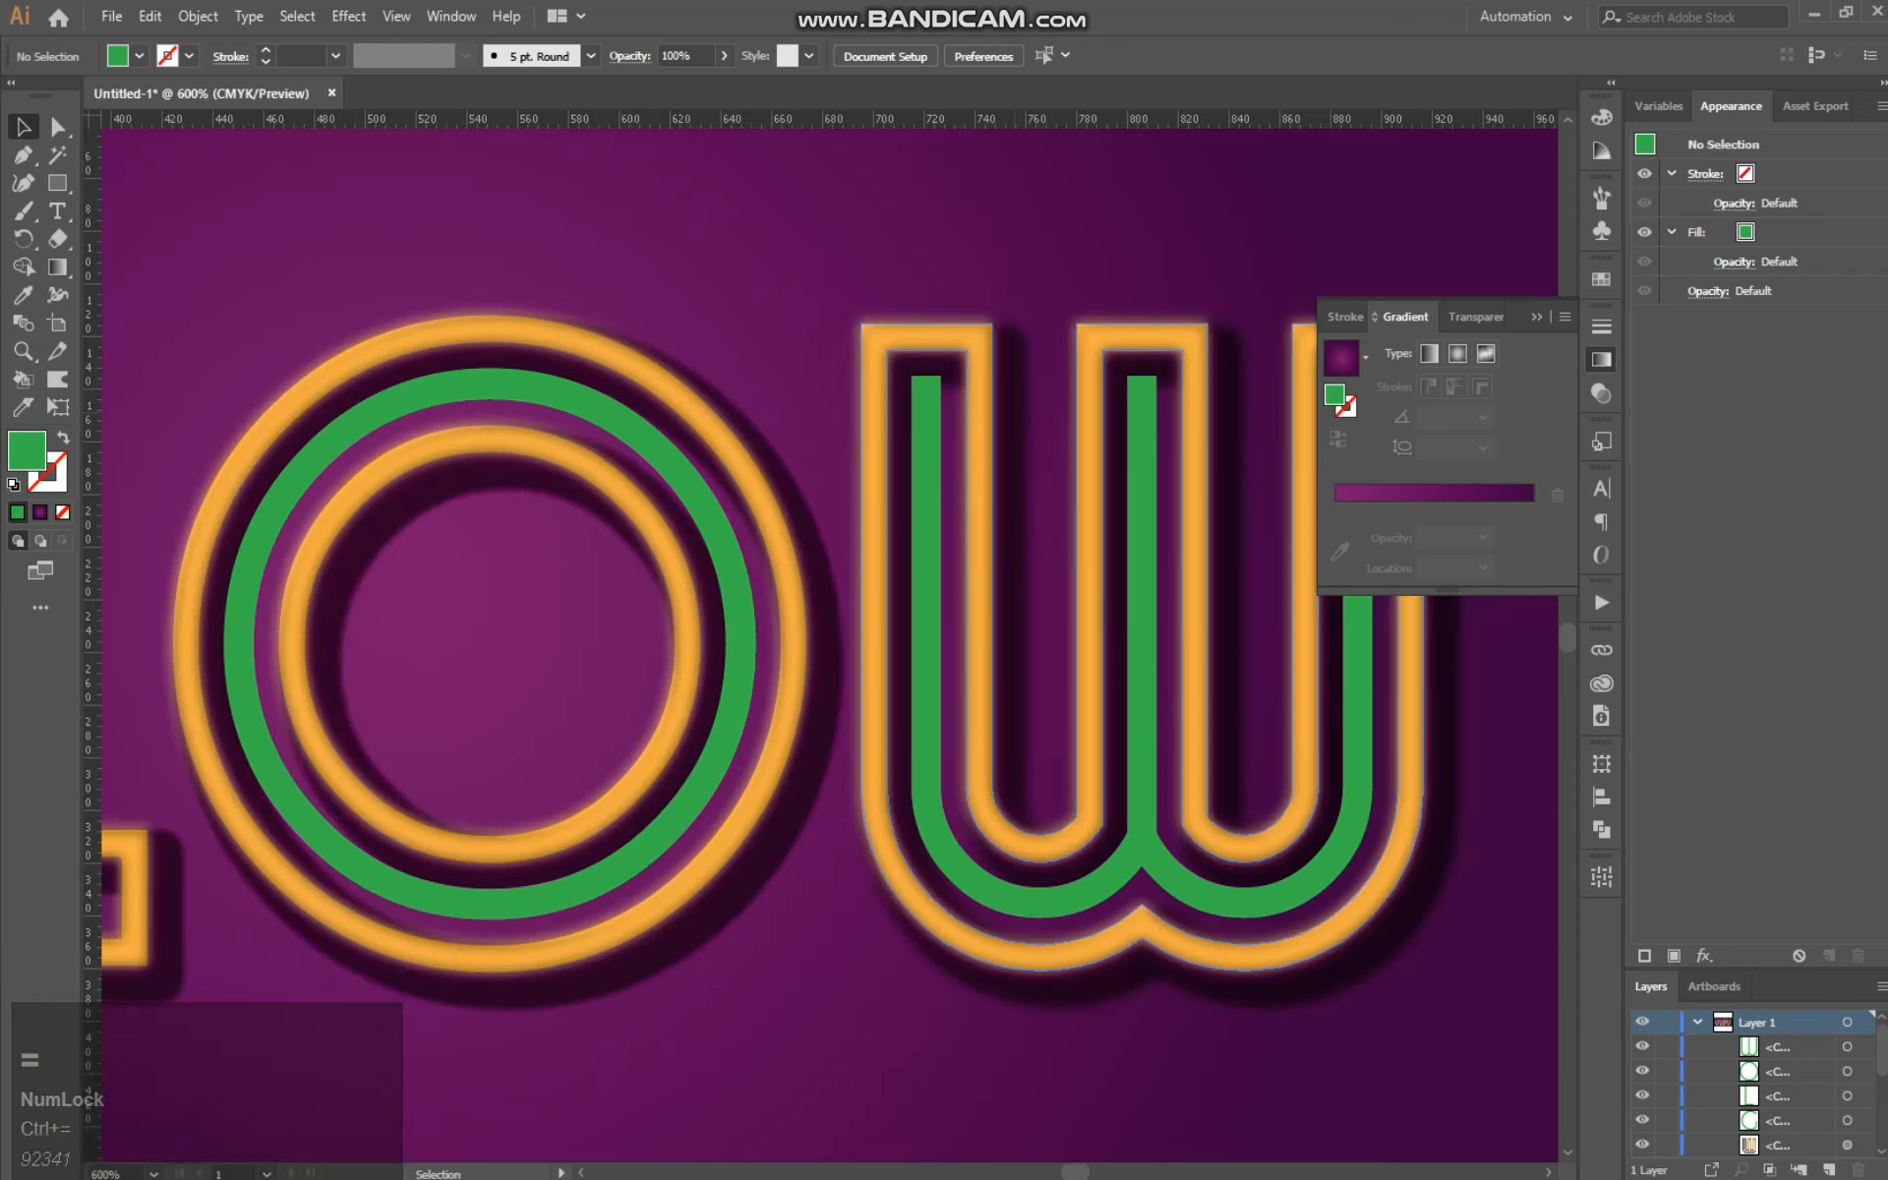
pyautogui.moveTo(609, 673); pyautogui.dragTo(1151, 716)
pyautogui.moveTo(330, 801)
pyautogui.mouseDown()
pyautogui.moveTo(828, 860)
pyautogui.moveTo(1077, 792)
pyautogui.mouseUp()
pyautogui.hotkey('ctrl', '=')
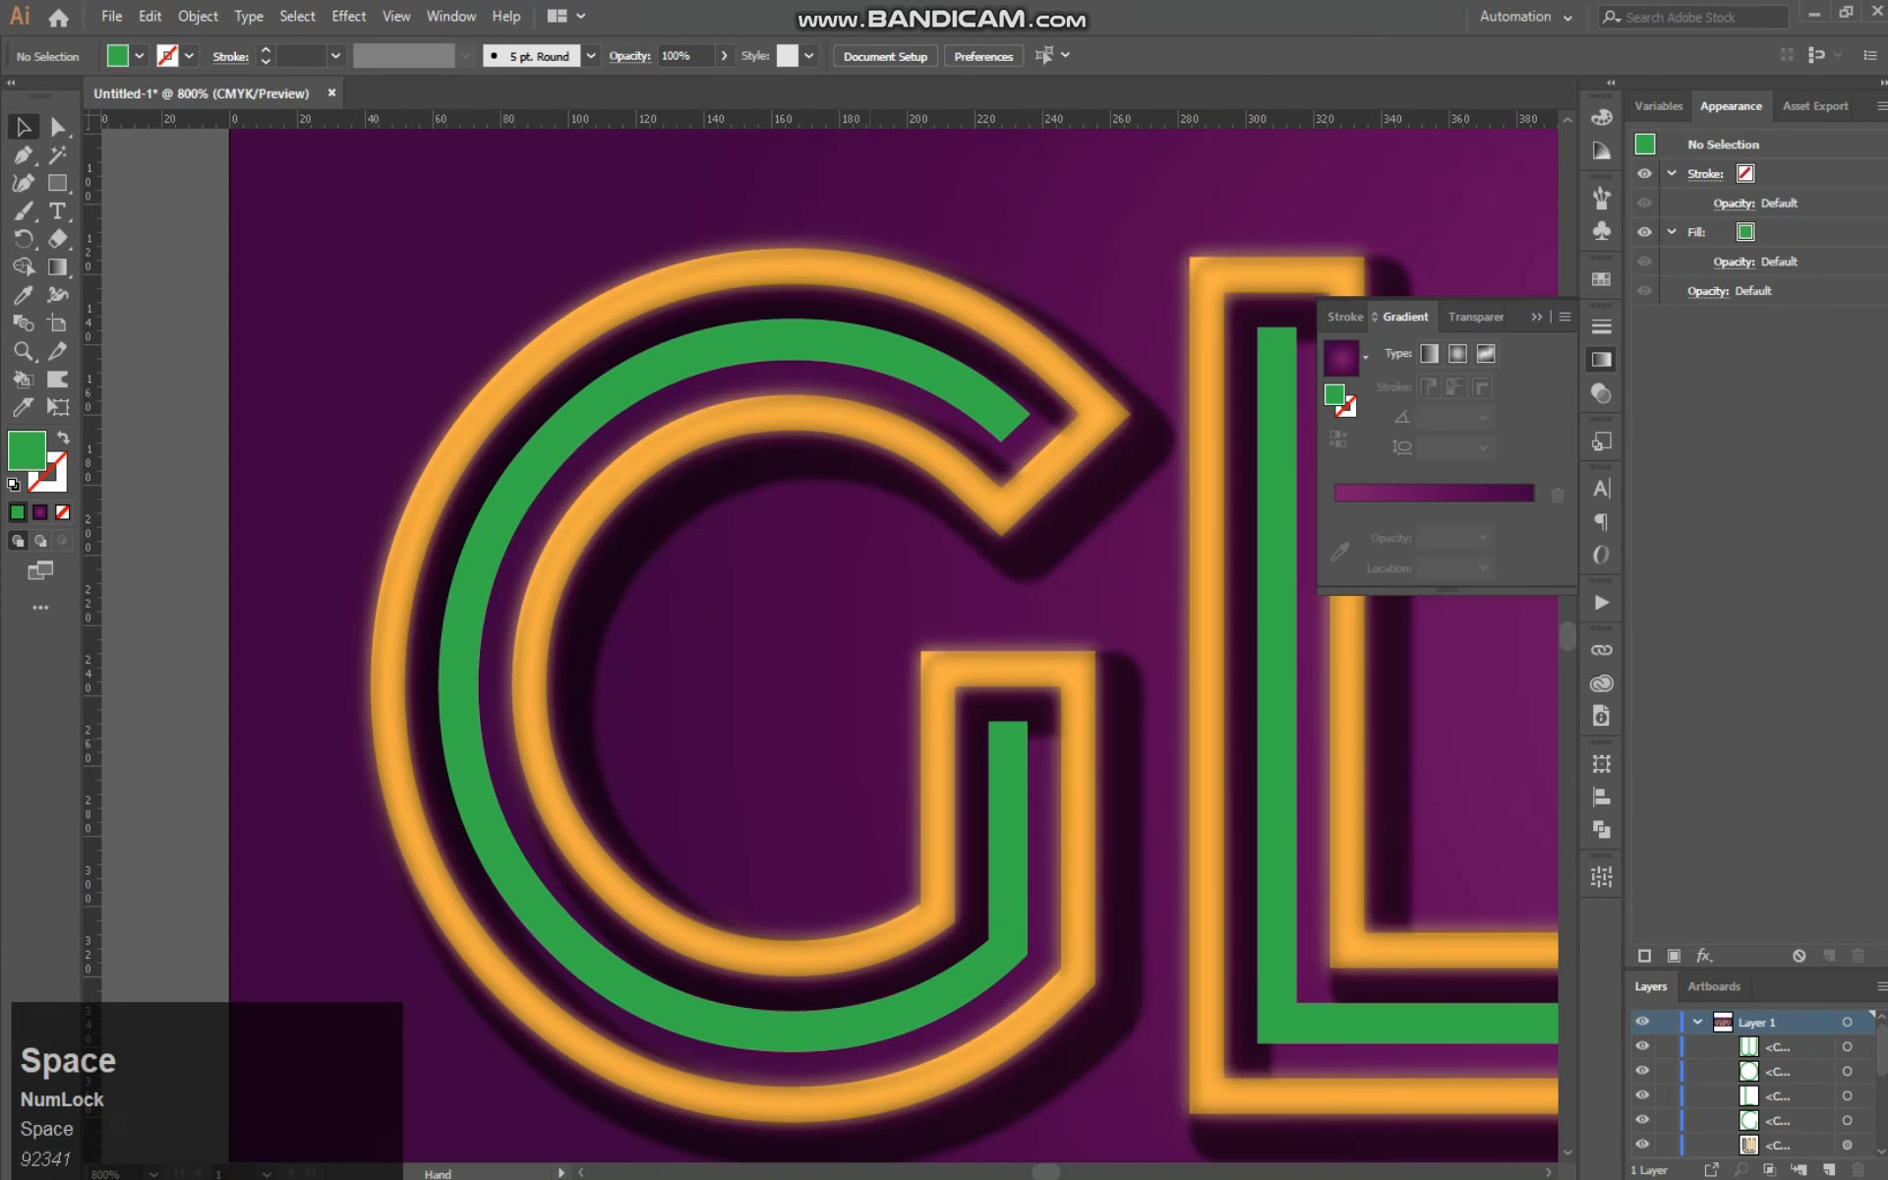
pyautogui.moveTo(869, 694); pyautogui.dragTo(965, 592)
# Step: Place a horizontal guide across the middle of the G and draw an unfilled circle about 12.22 px wide on its green stroke
pyautogui.moveTo(836, 119); pyautogui.dragTo(836, 402)
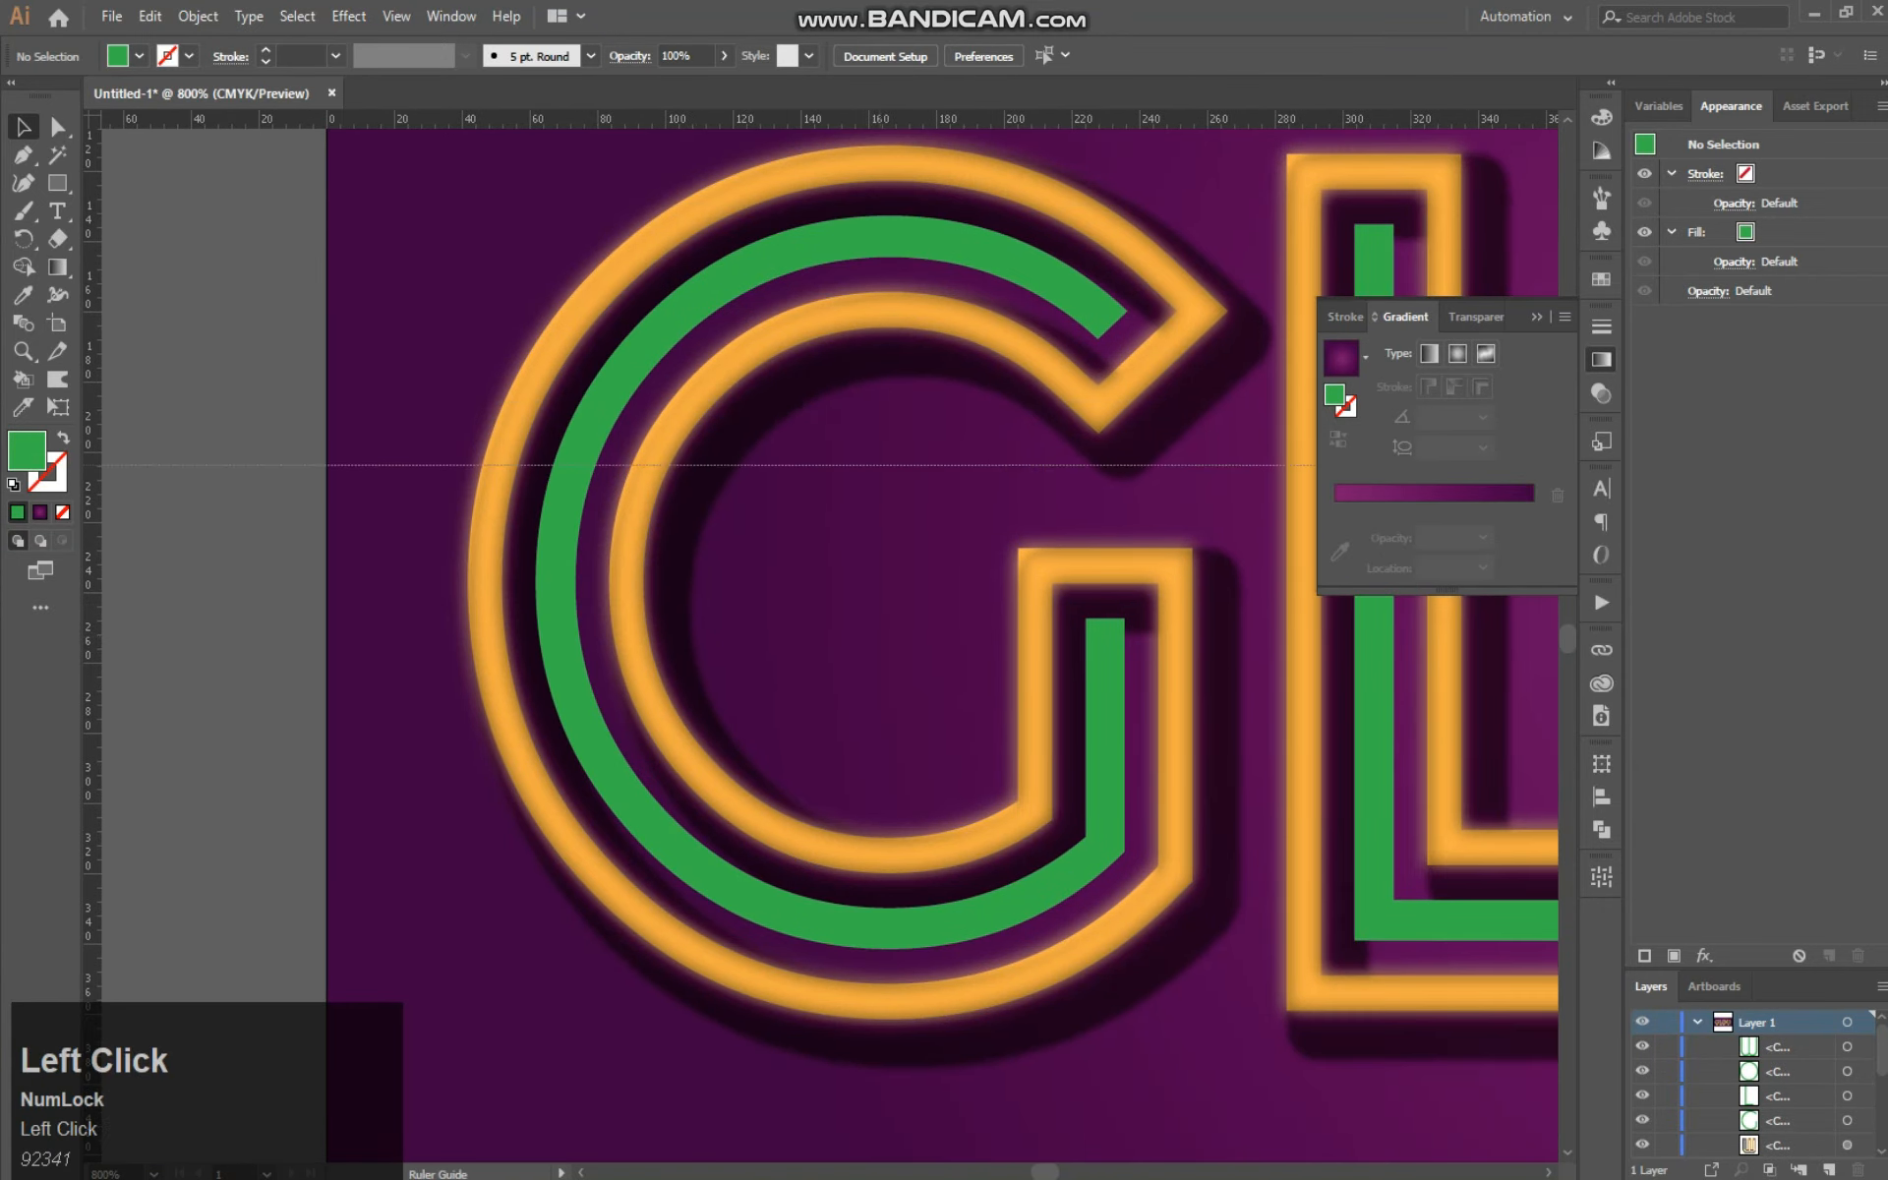
pyautogui.moveTo(836, 402); pyautogui.dragTo(836, 583)
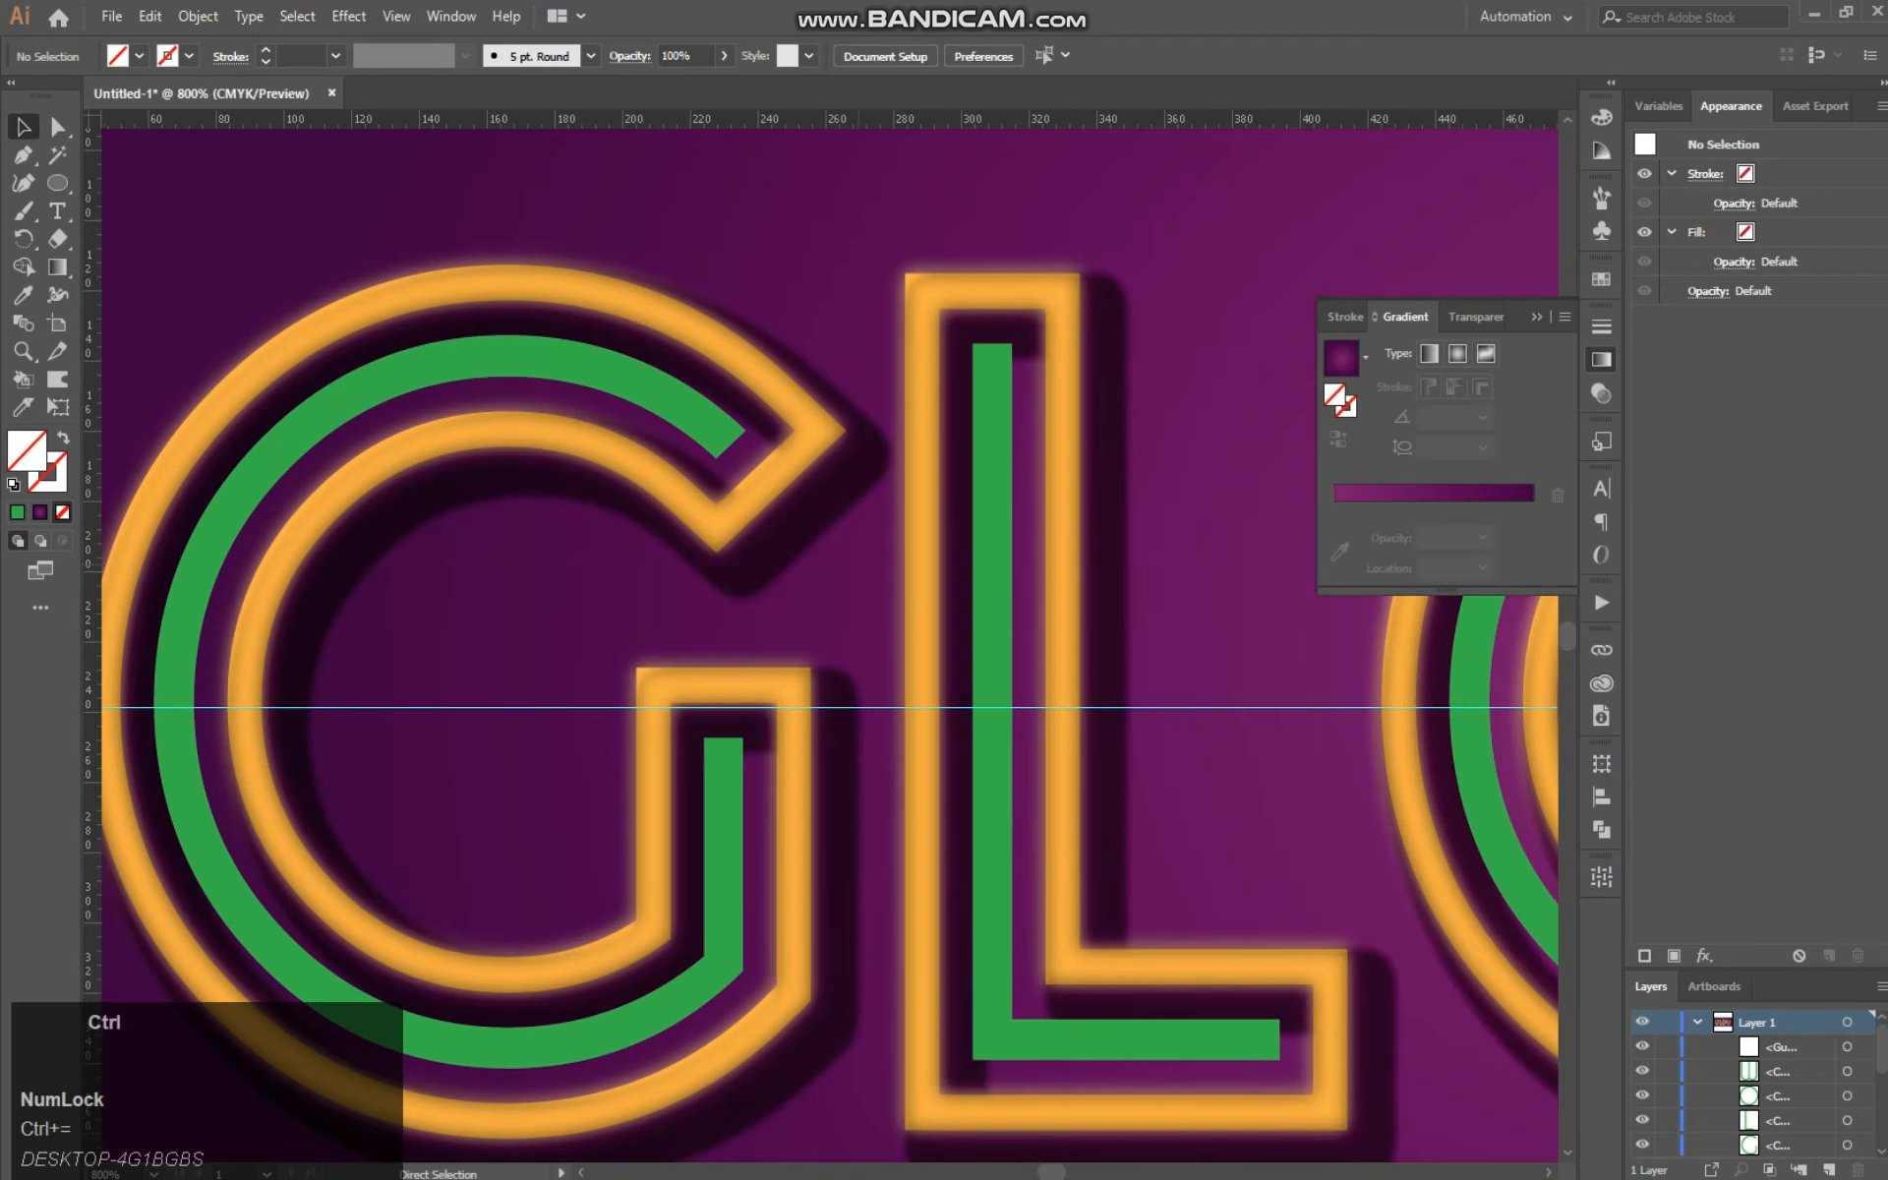
pyautogui.hotkey('ctrl', '=')
pyautogui.moveTo(541, 689); pyautogui.dragTo(1356, 684)
pyautogui.press('l')
pyautogui.moveTo(648, 626); pyautogui.dragTo(710, 691)
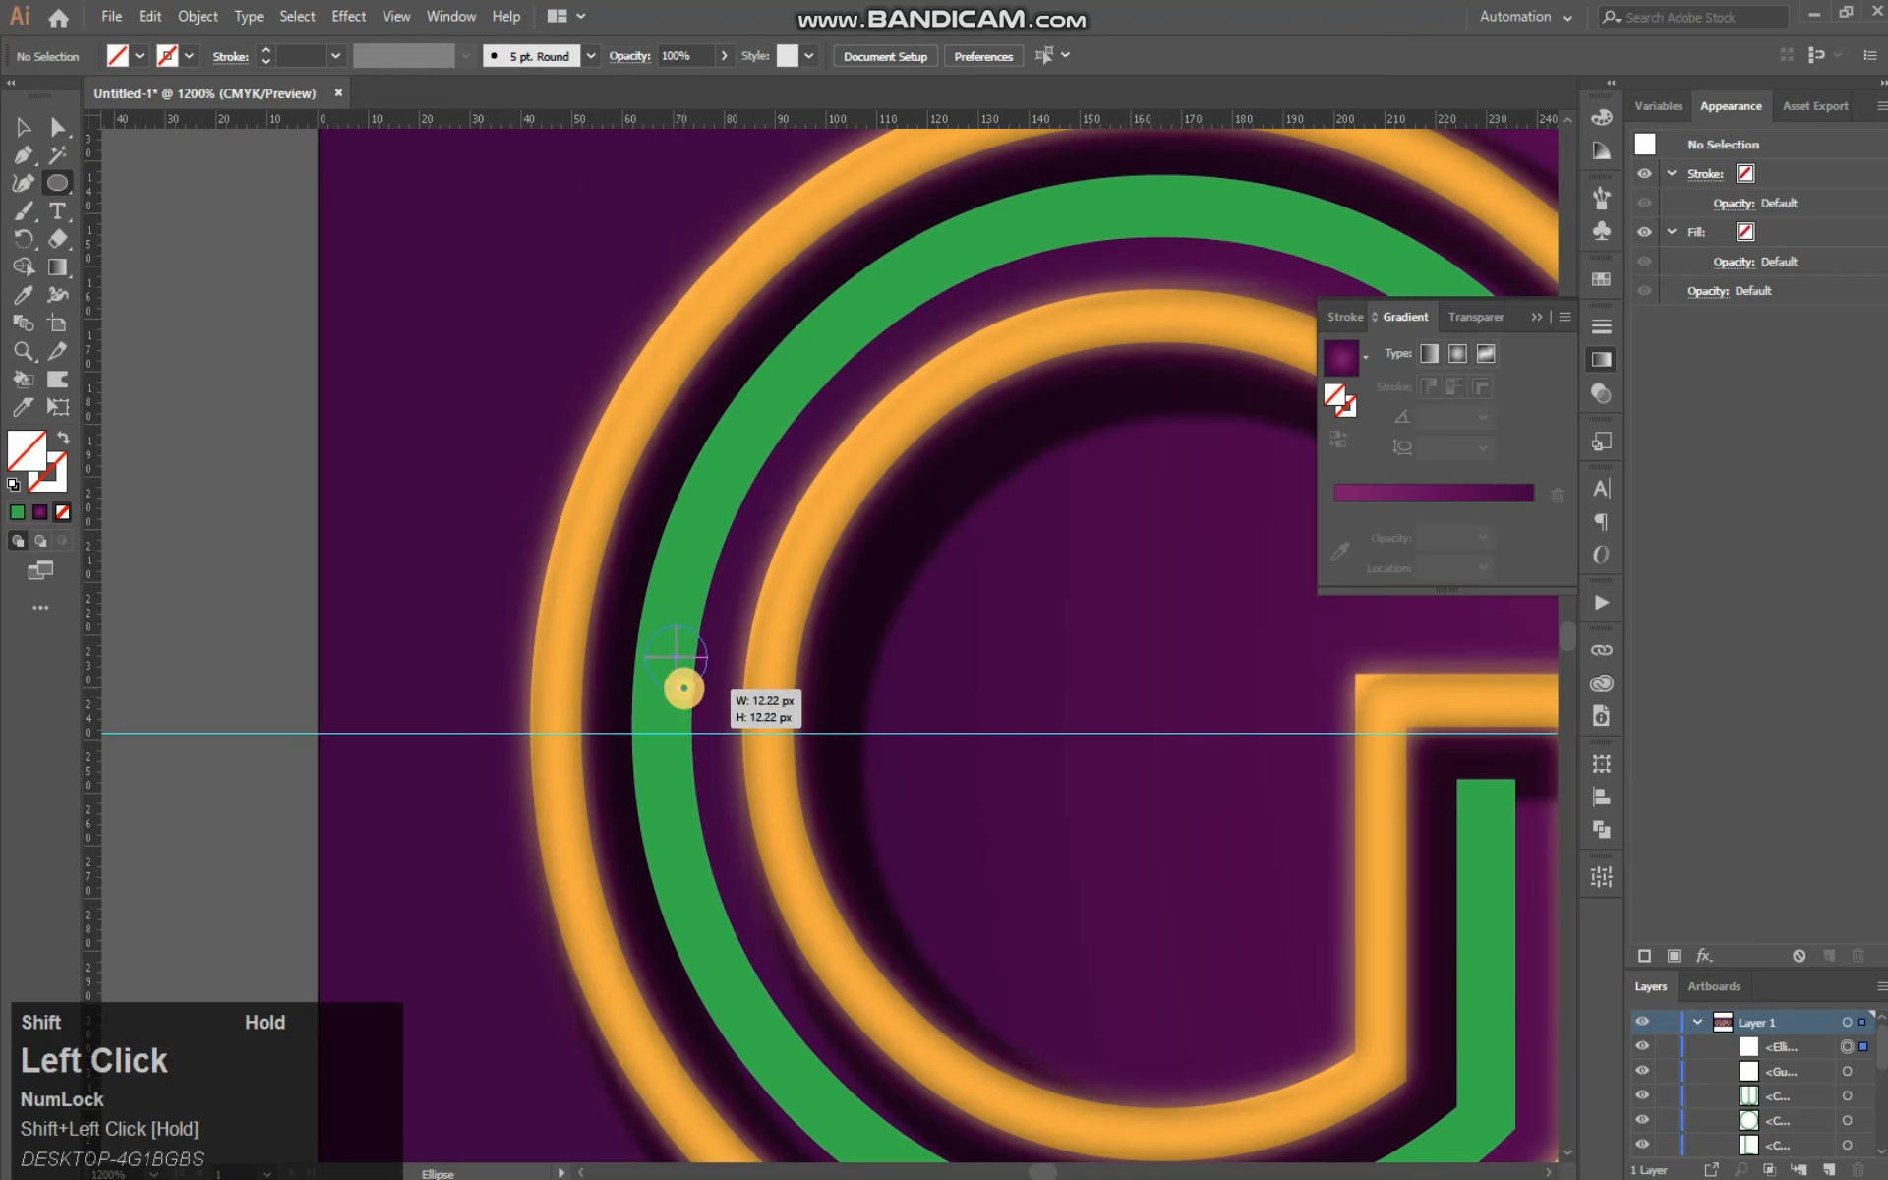
pyautogui.moveTo(683, 688); pyautogui.dragTo(707, 686)
# Step: Try to reposition the unfilled circle on the G's green stroke, and undo both the circle and the guide
pyautogui.hotkey('ctrl', '=')
pyautogui.hotkey('ctrl', '=')
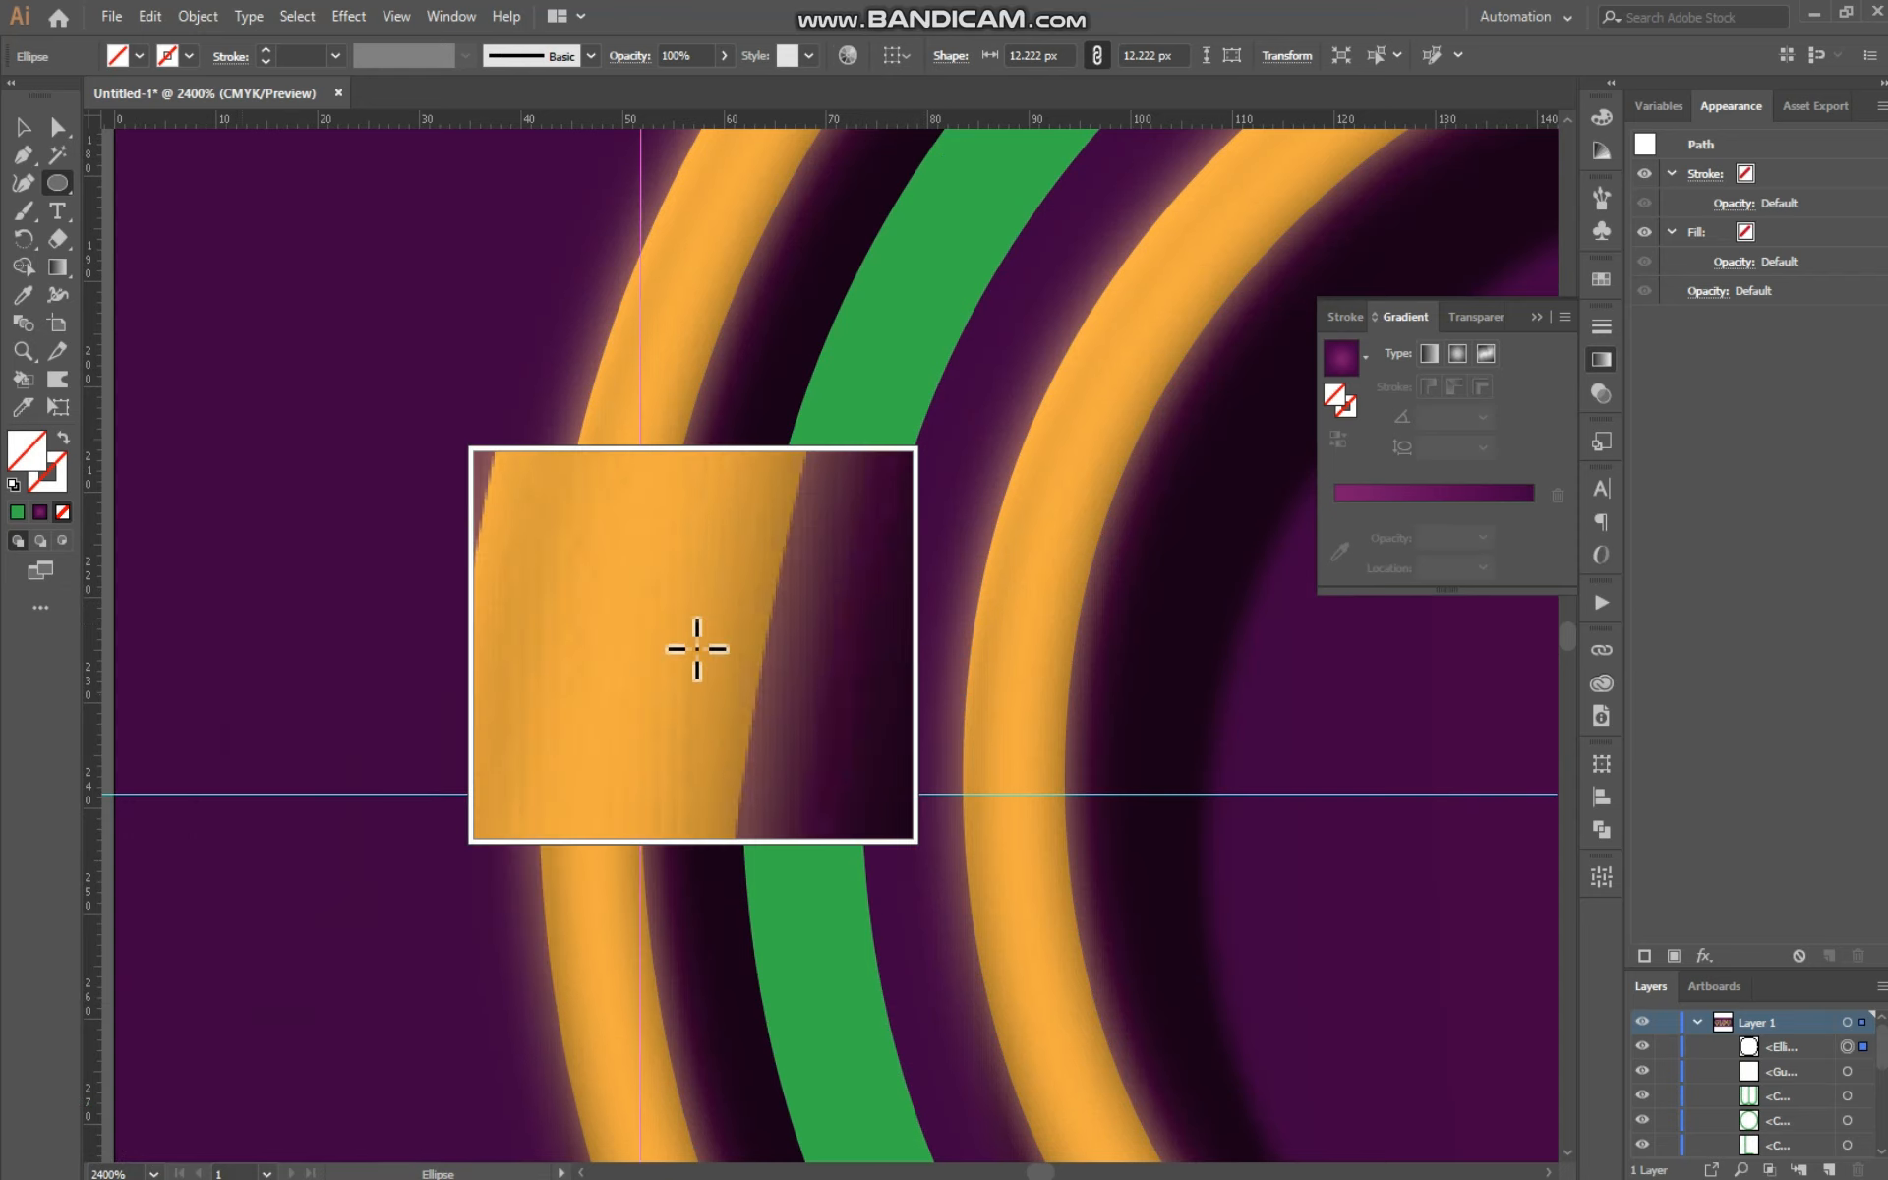
pyautogui.click(22, 125)
pyautogui.moveTo(843, 639); pyautogui.dragTo(824, 642)
pyautogui.hotkey('ctrl', 'z')
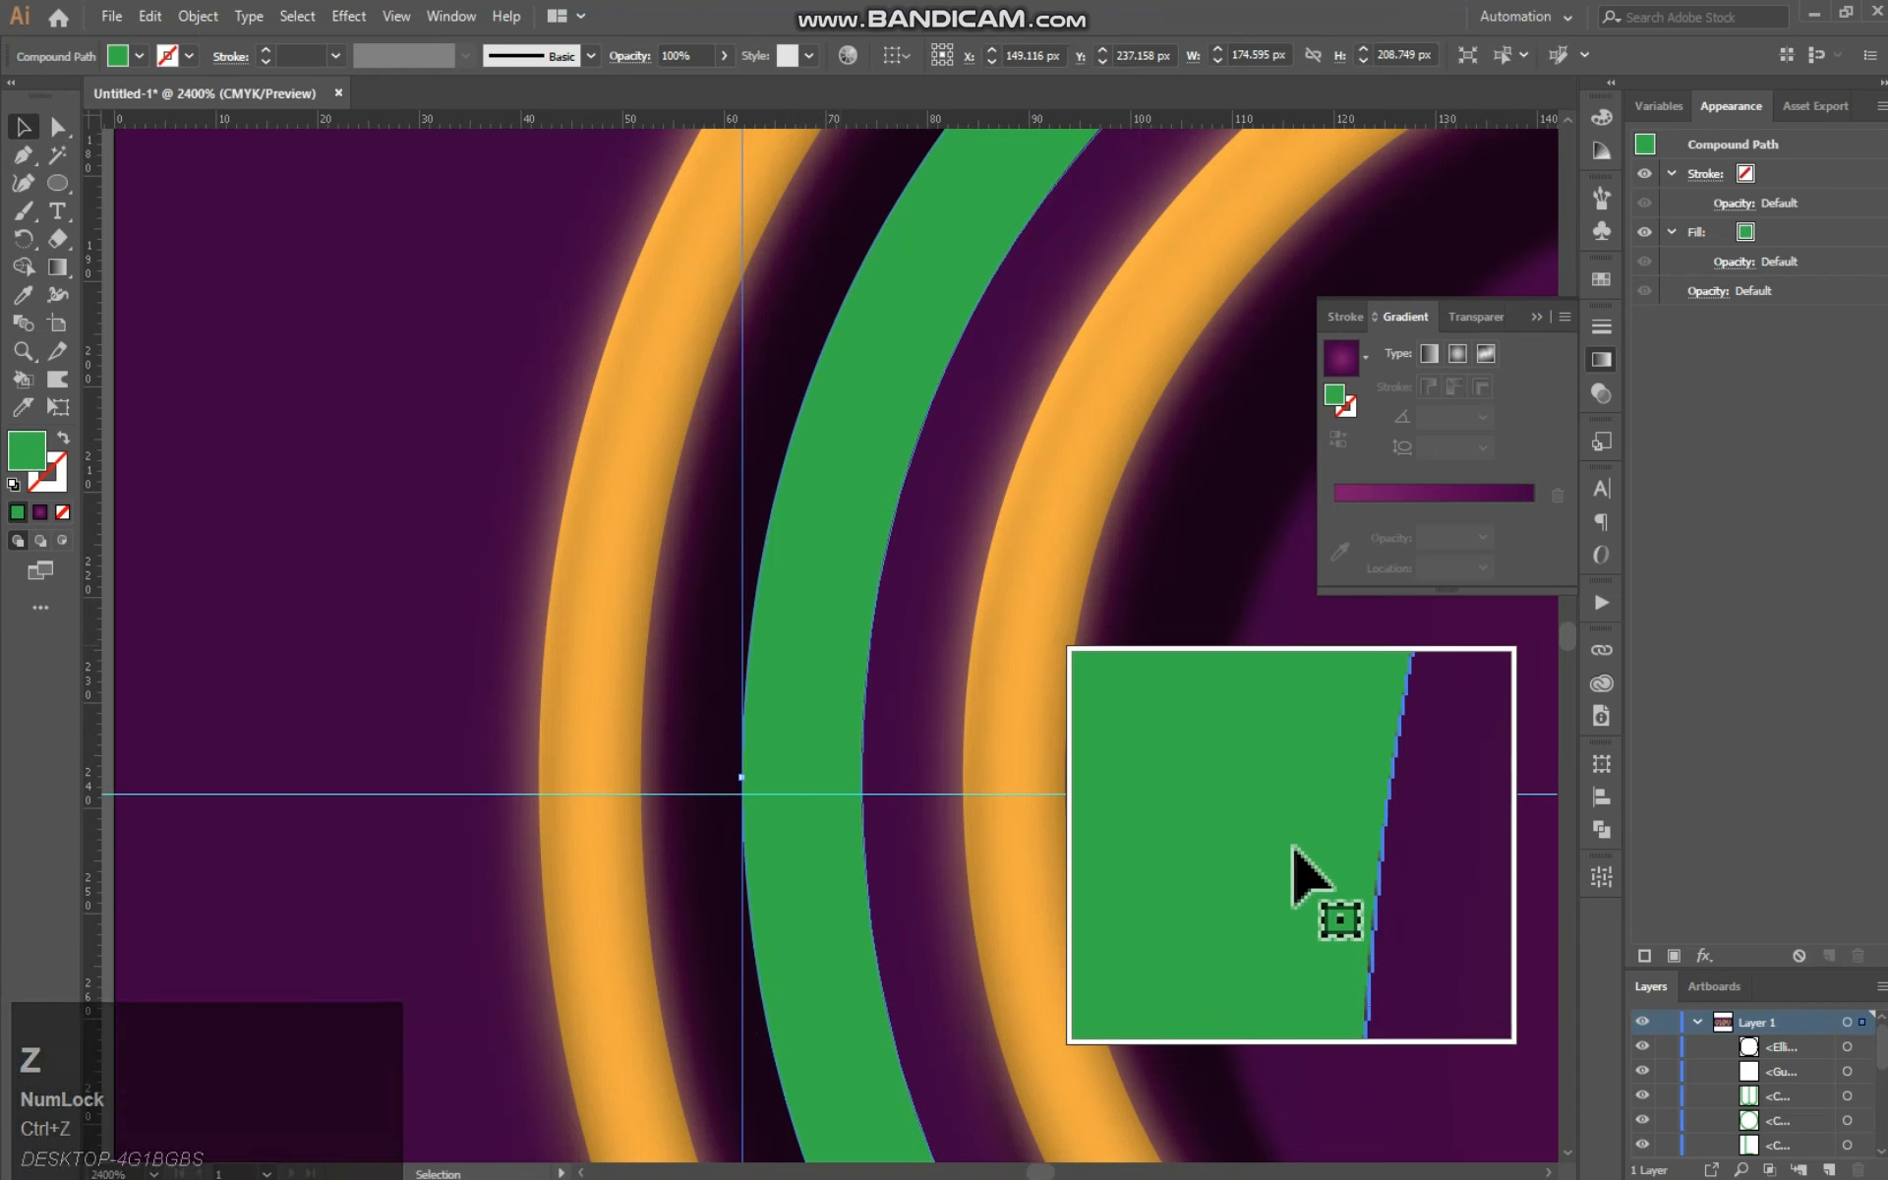
pyautogui.click(700, 642)
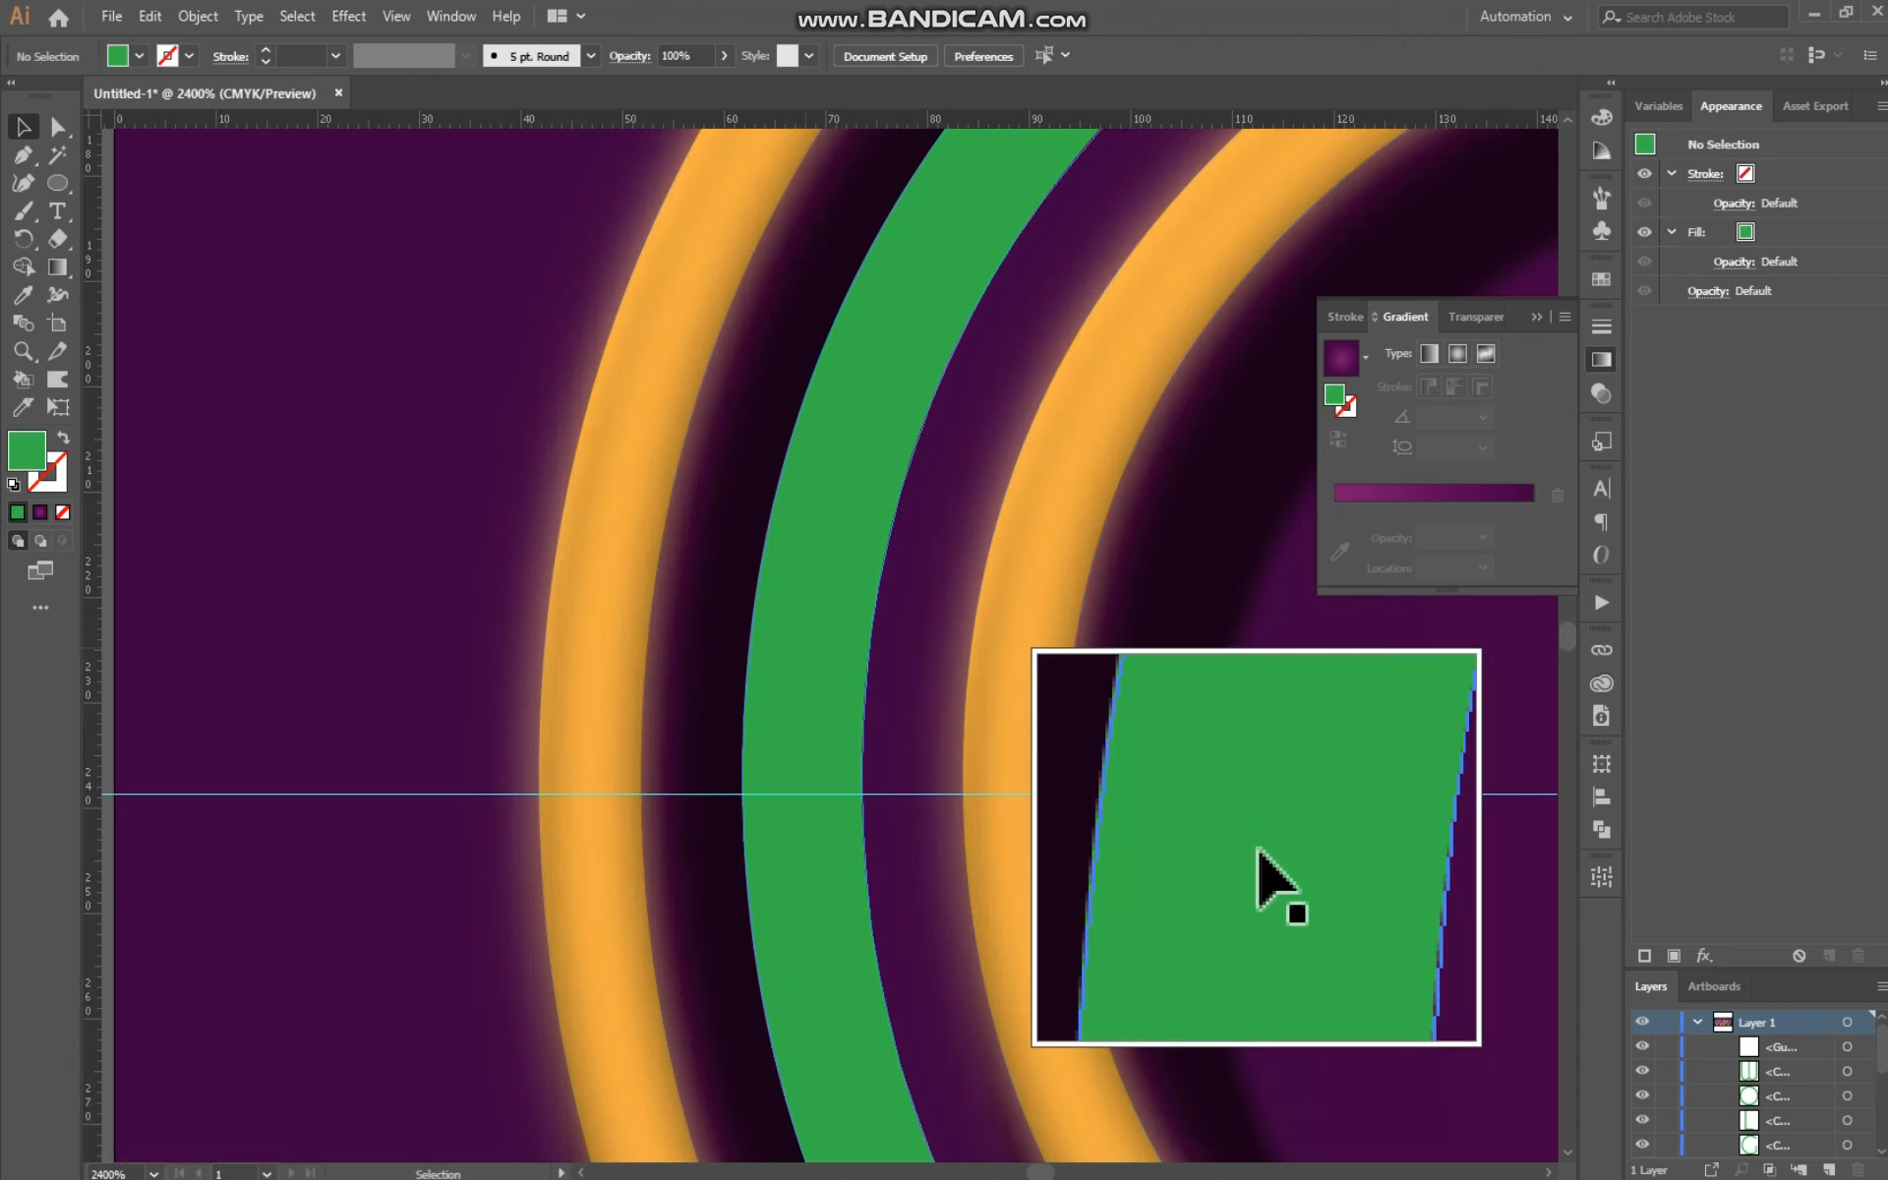
pyautogui.hotkey('ctrl', 'z')
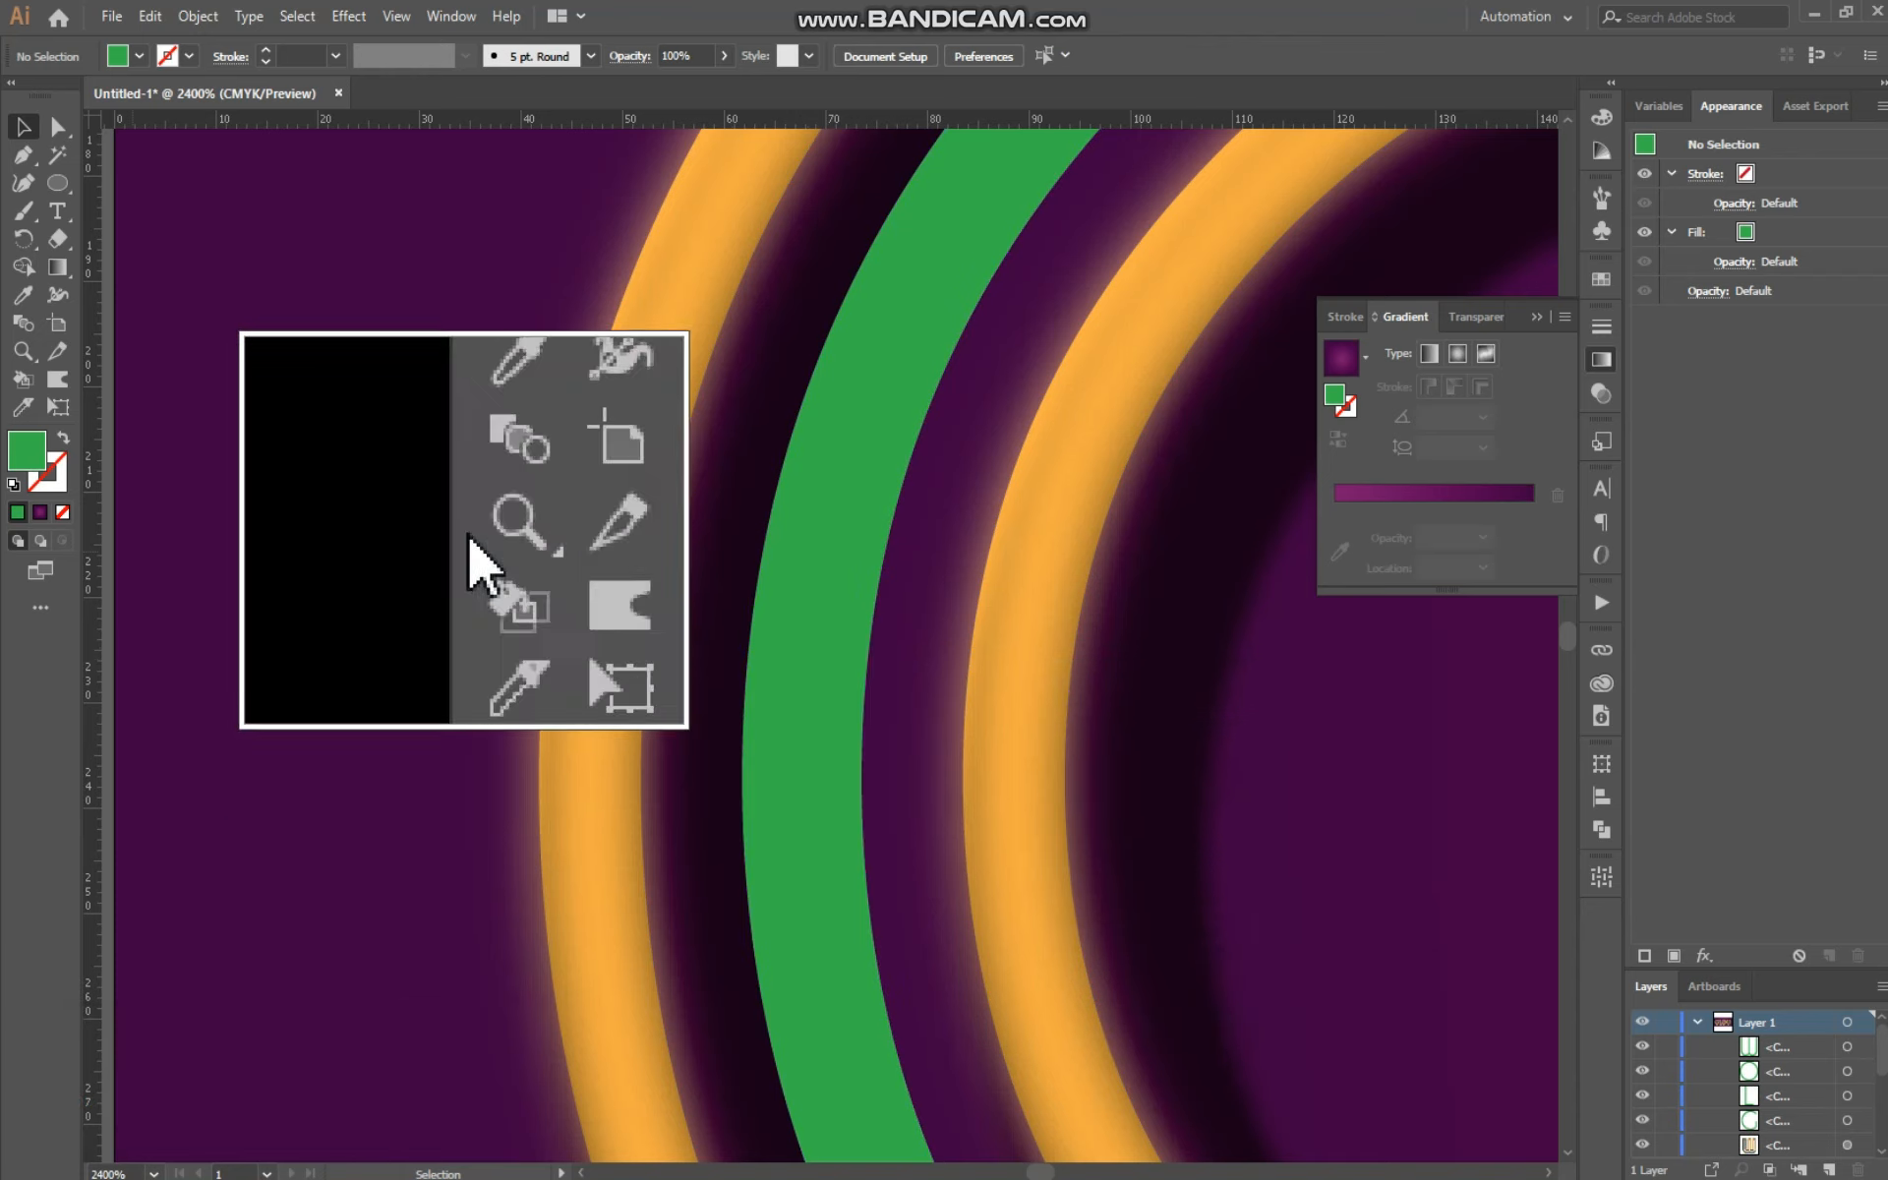
# Step: Draw a circle about 11.89 px wide on the G's green stroke and fill it with the purple radial gradient
pyautogui.click(58, 183)
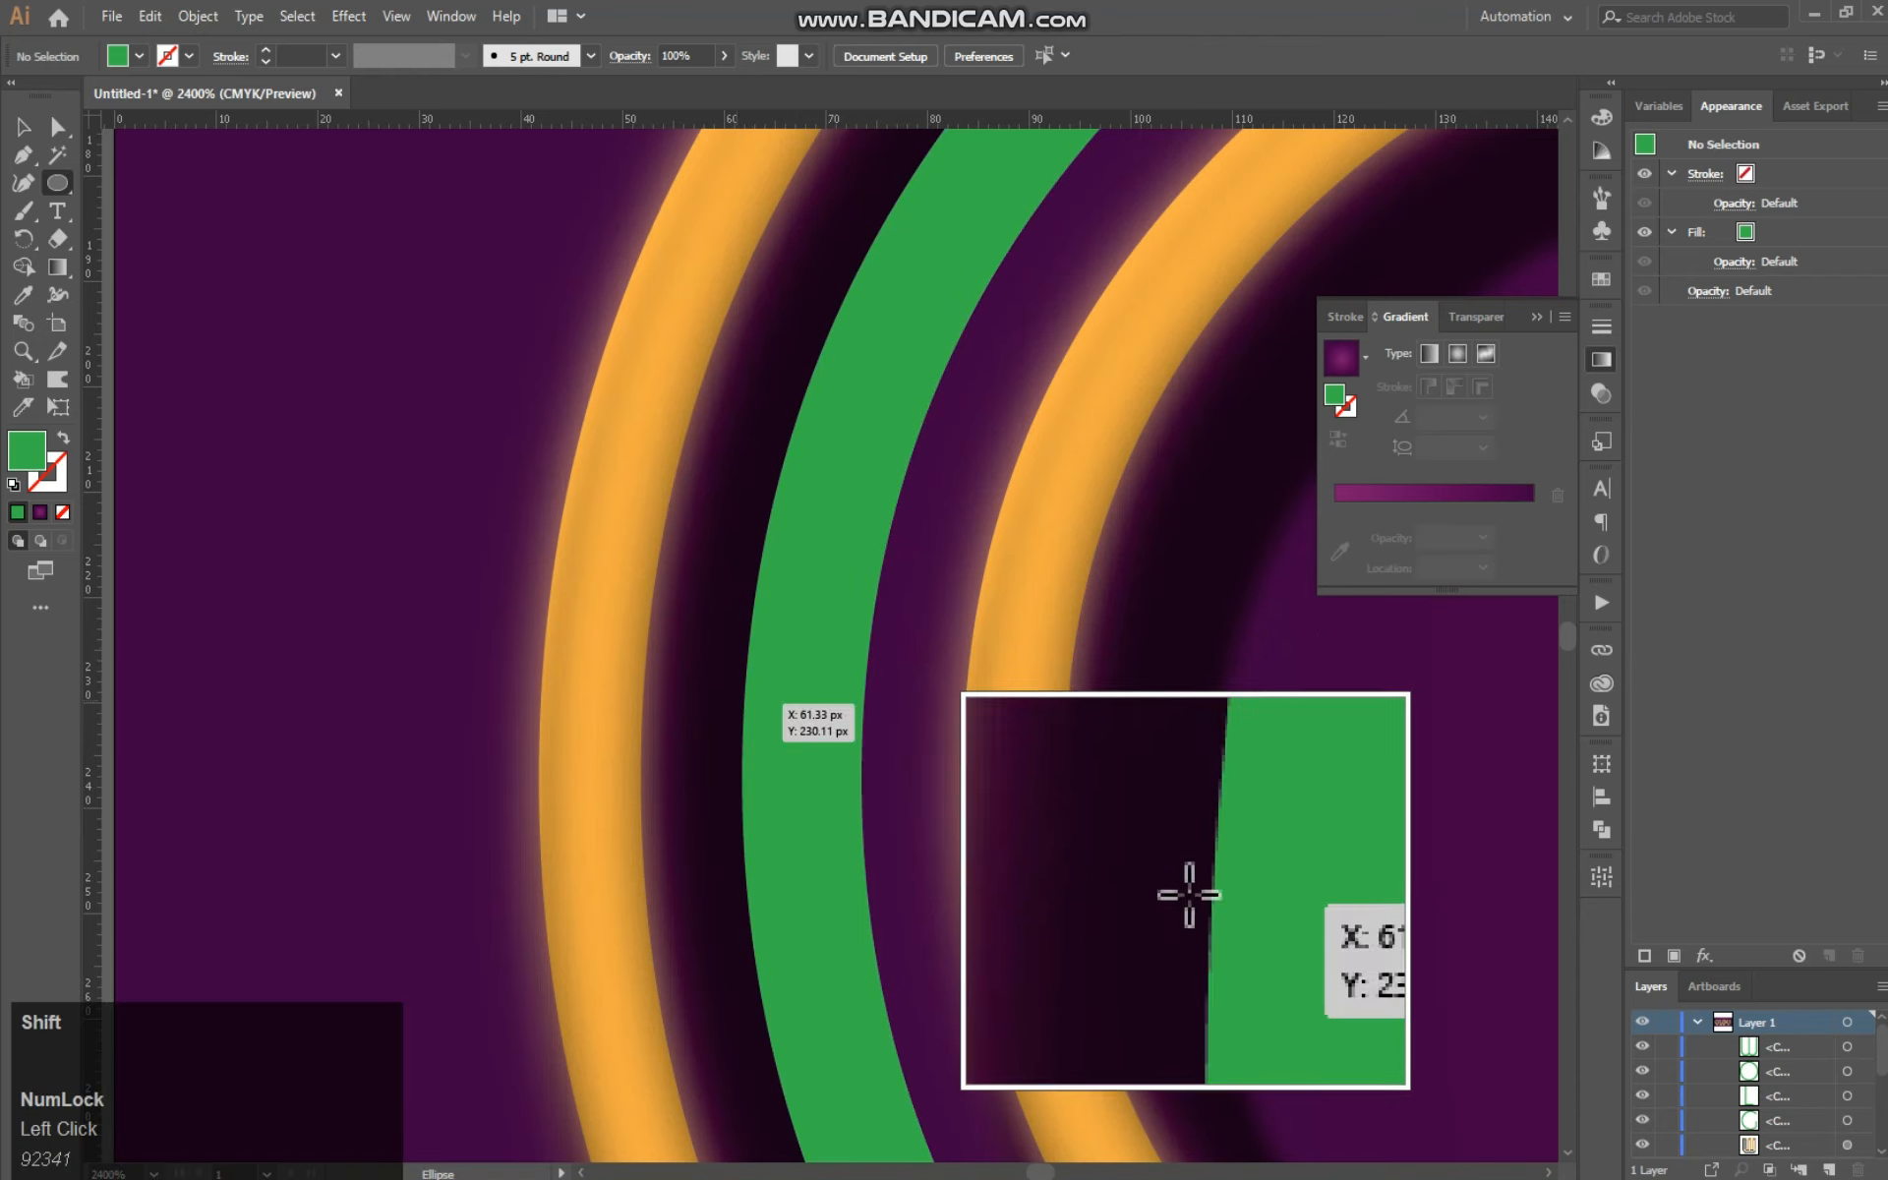
pyautogui.moveTo(754, 610); pyautogui.dragTo(874, 733)
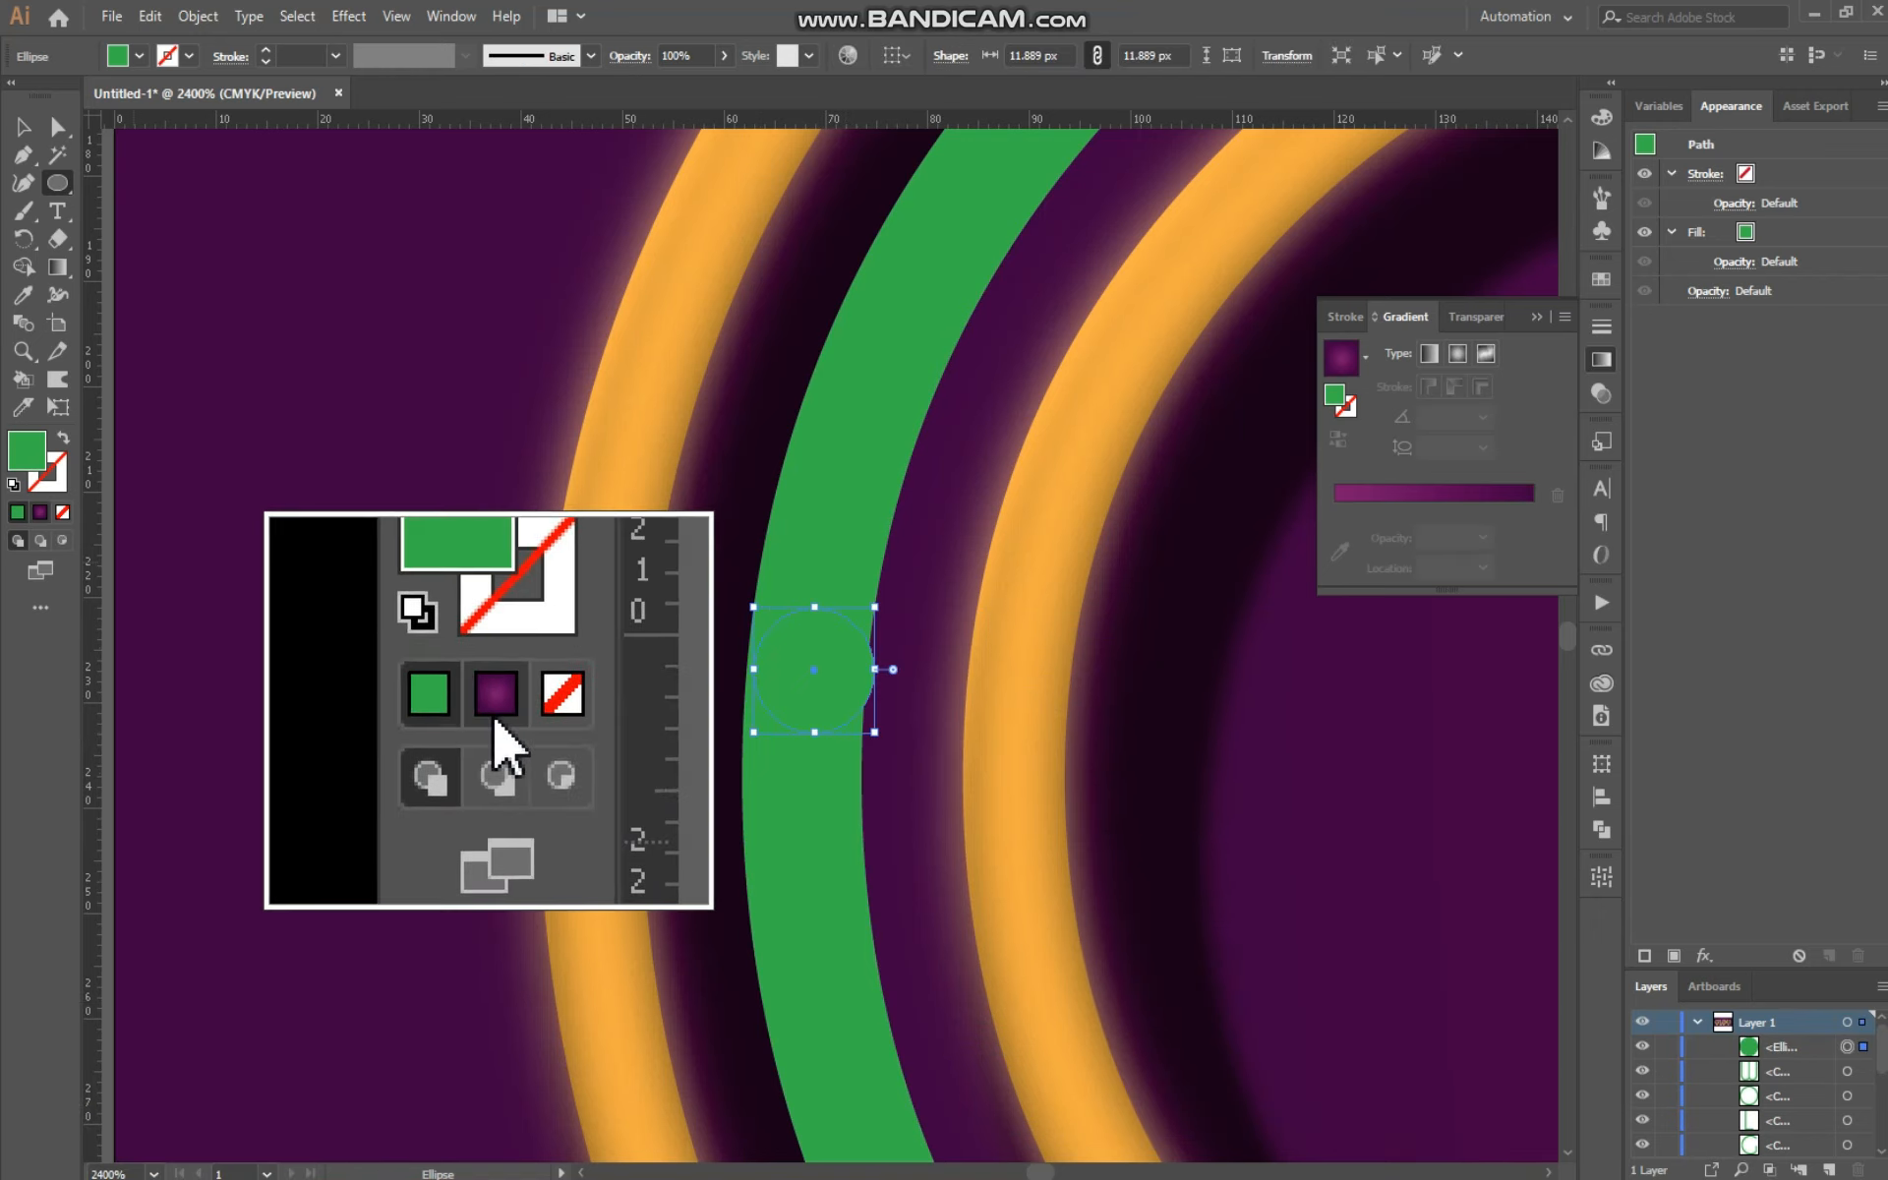
pyautogui.click(39, 513)
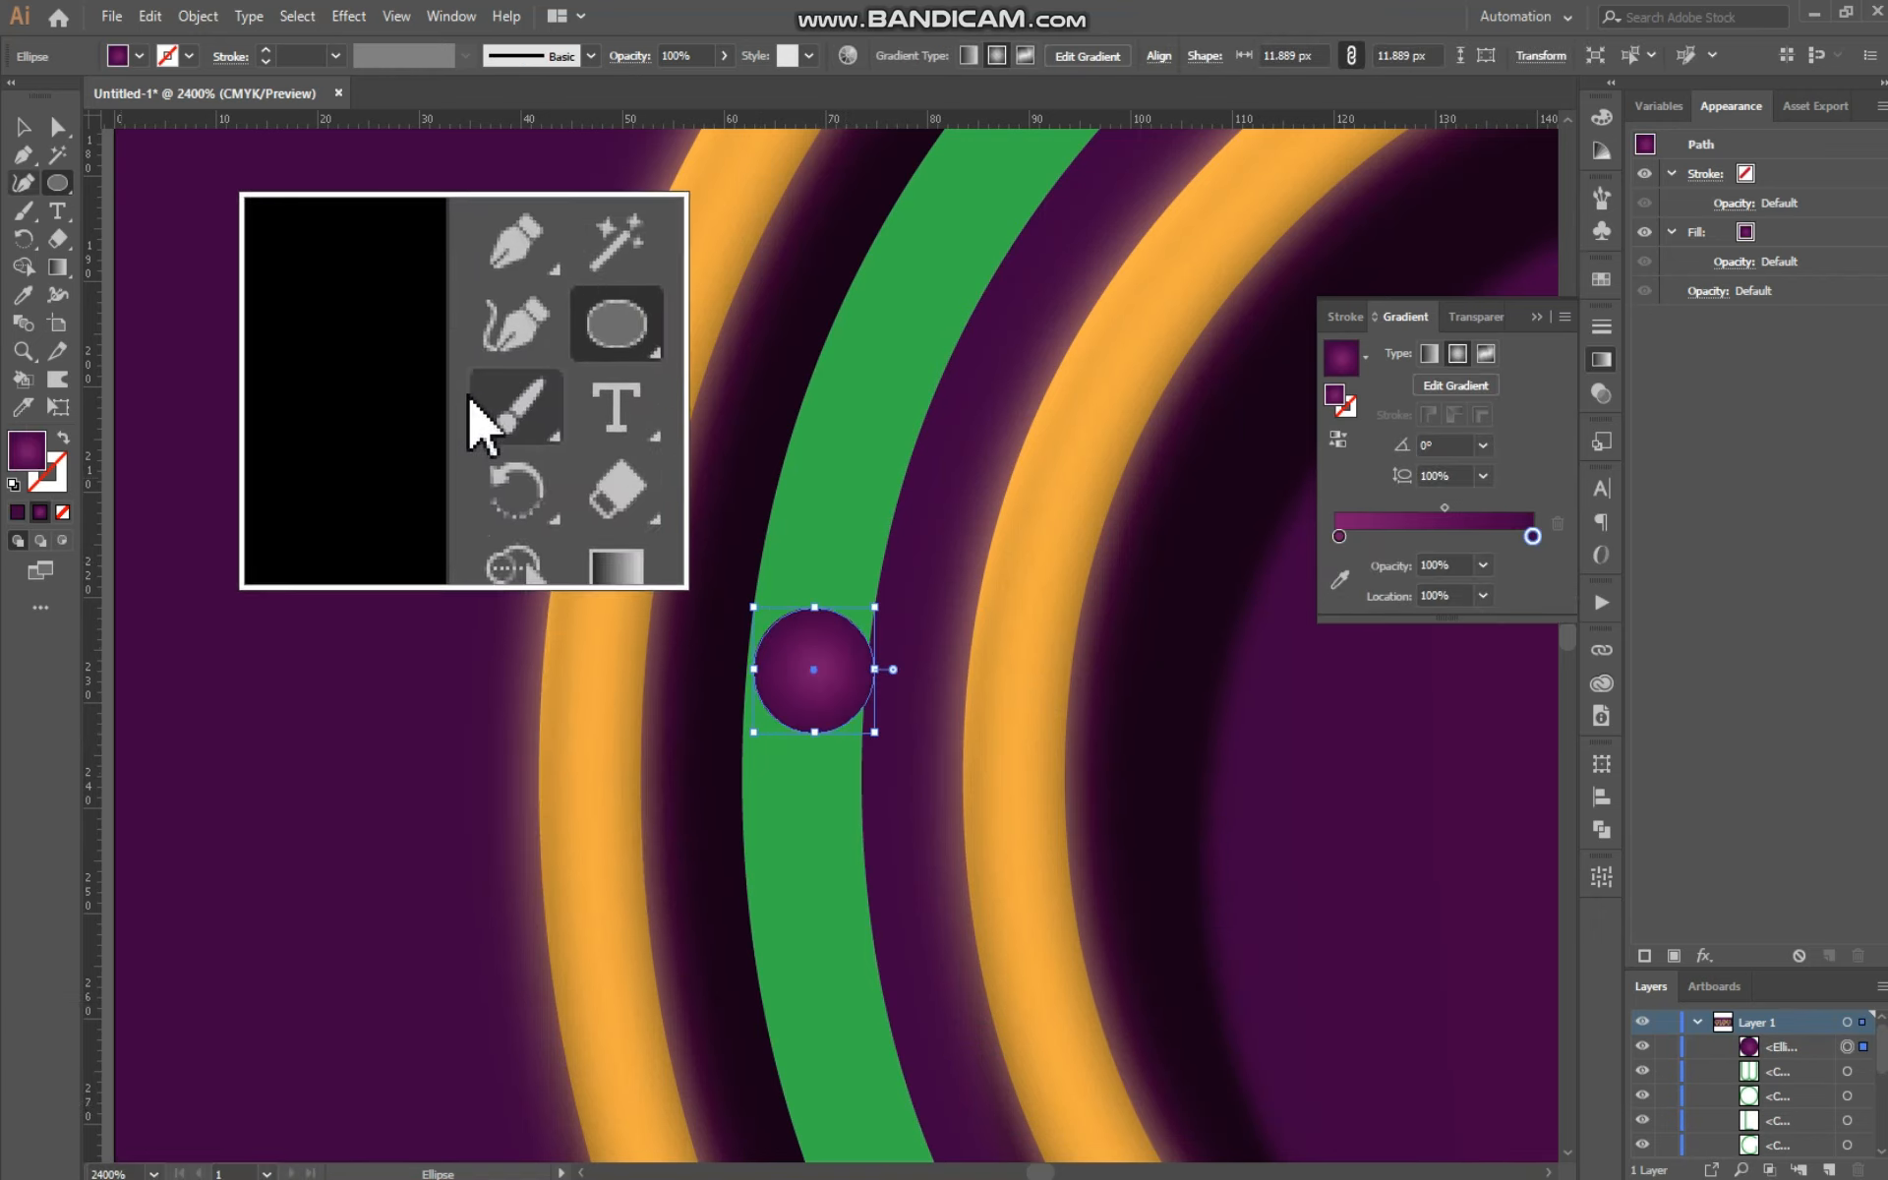
# Step: Bring the purple gradient circle to the front and nudge it into place on the G's green stroke
pyautogui.click(23, 126)
pyautogui.rightClick(799, 688)
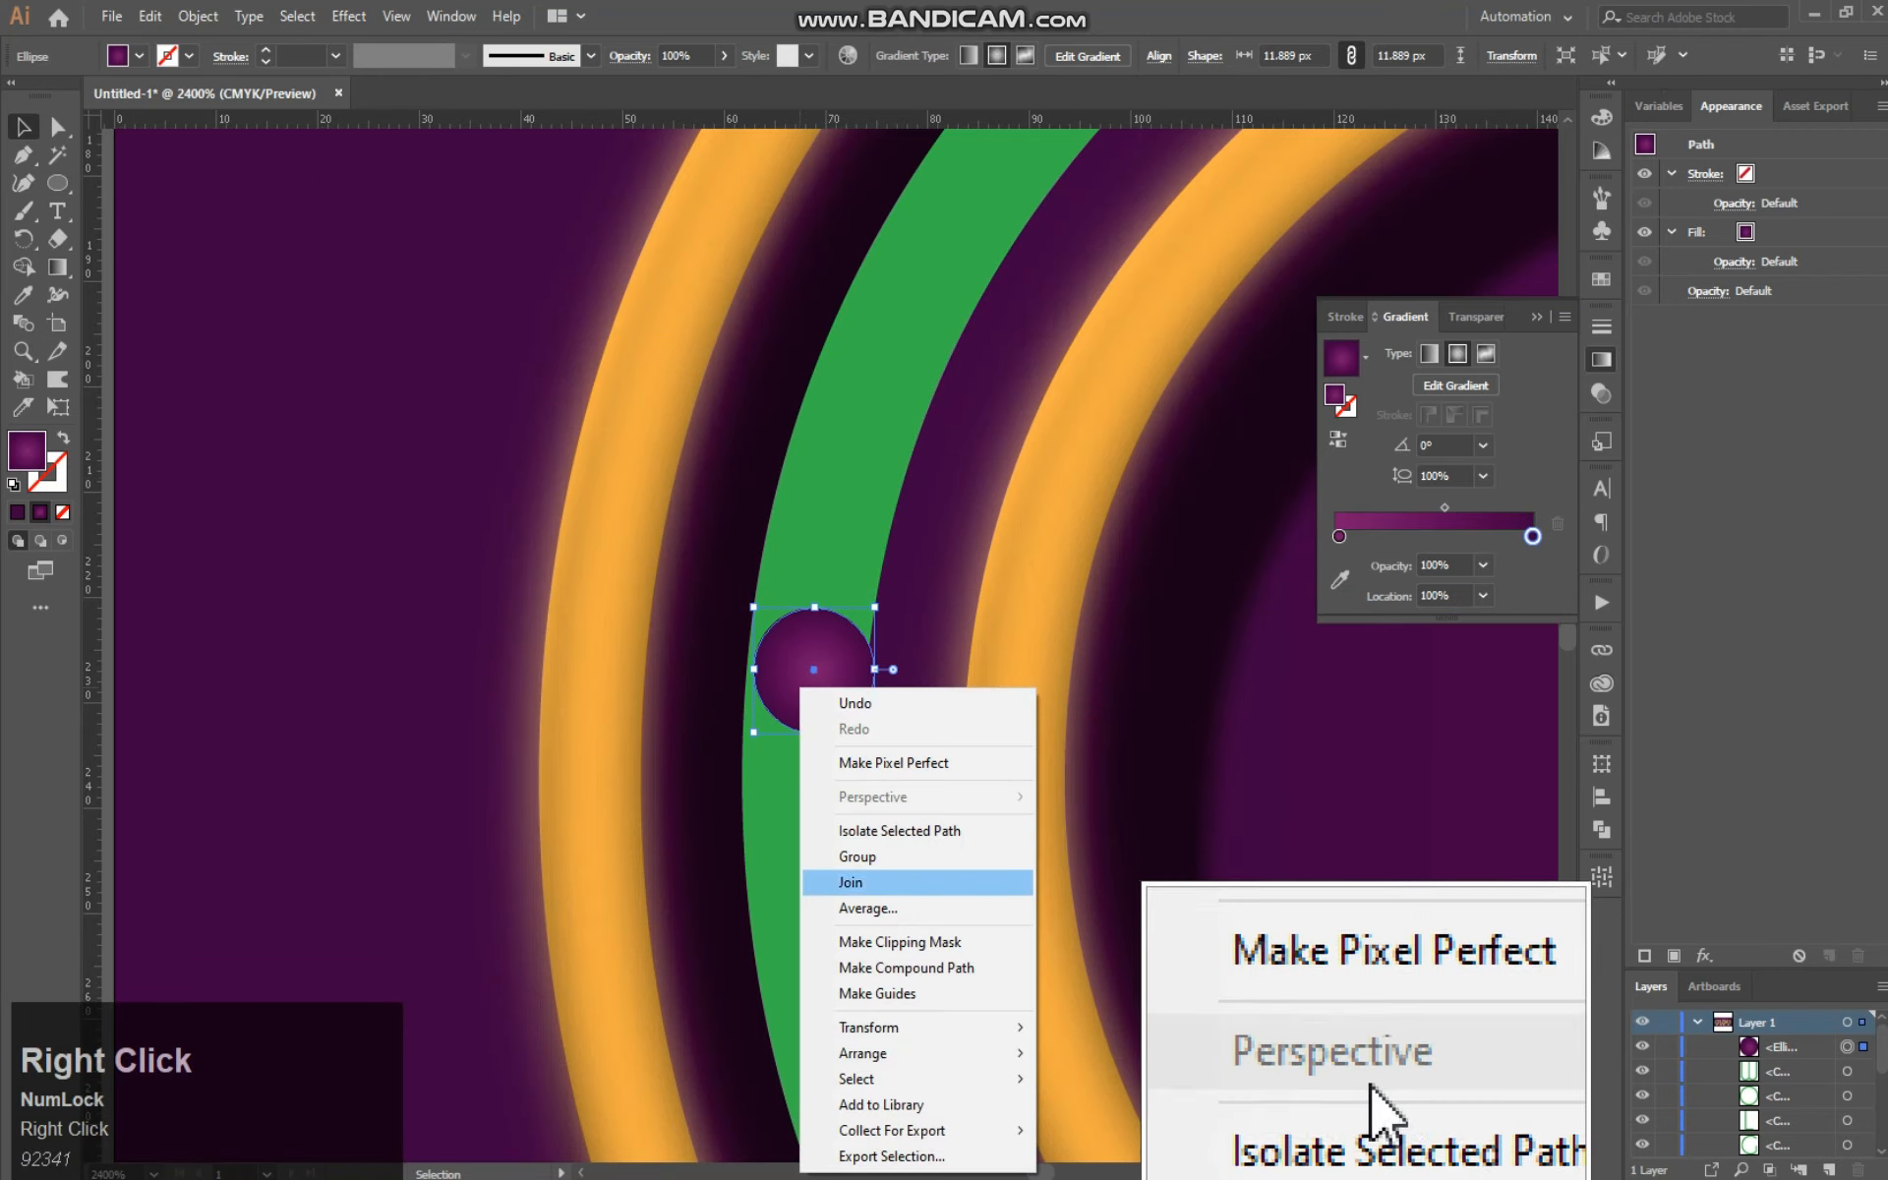
pyautogui.moveTo(939, 1046)
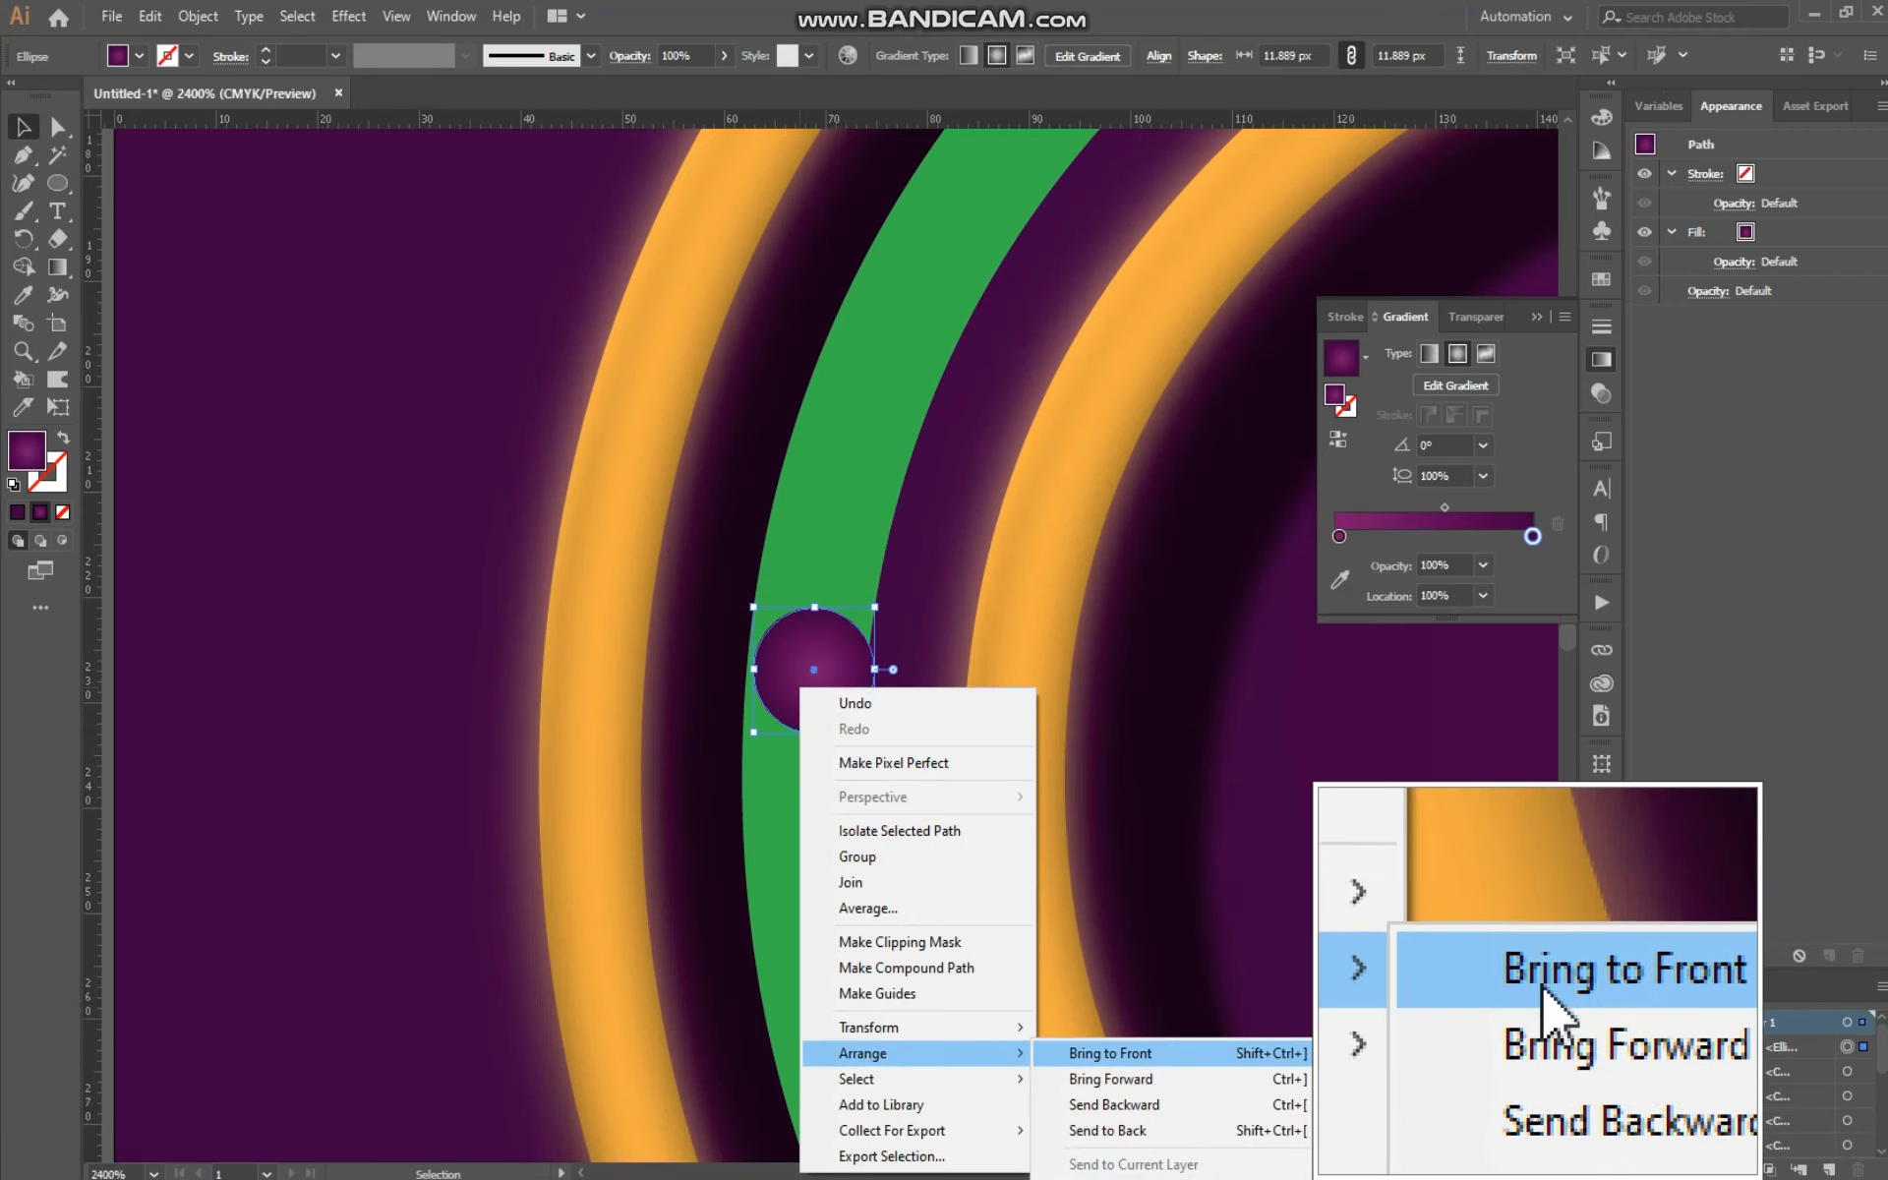
pyautogui.click(1110, 1053)
pyautogui.moveTo(862, 702); pyautogui.dragTo(851, 684)
# Step: Place a horizontal guide across the middle of the G and enlarge the purple circle above it to about 12.08 px wide
pyautogui.moveTo(903, 116); pyautogui.dragTo(866, 816)
pyautogui.moveTo(841, 694); pyautogui.dragTo(828, 684)
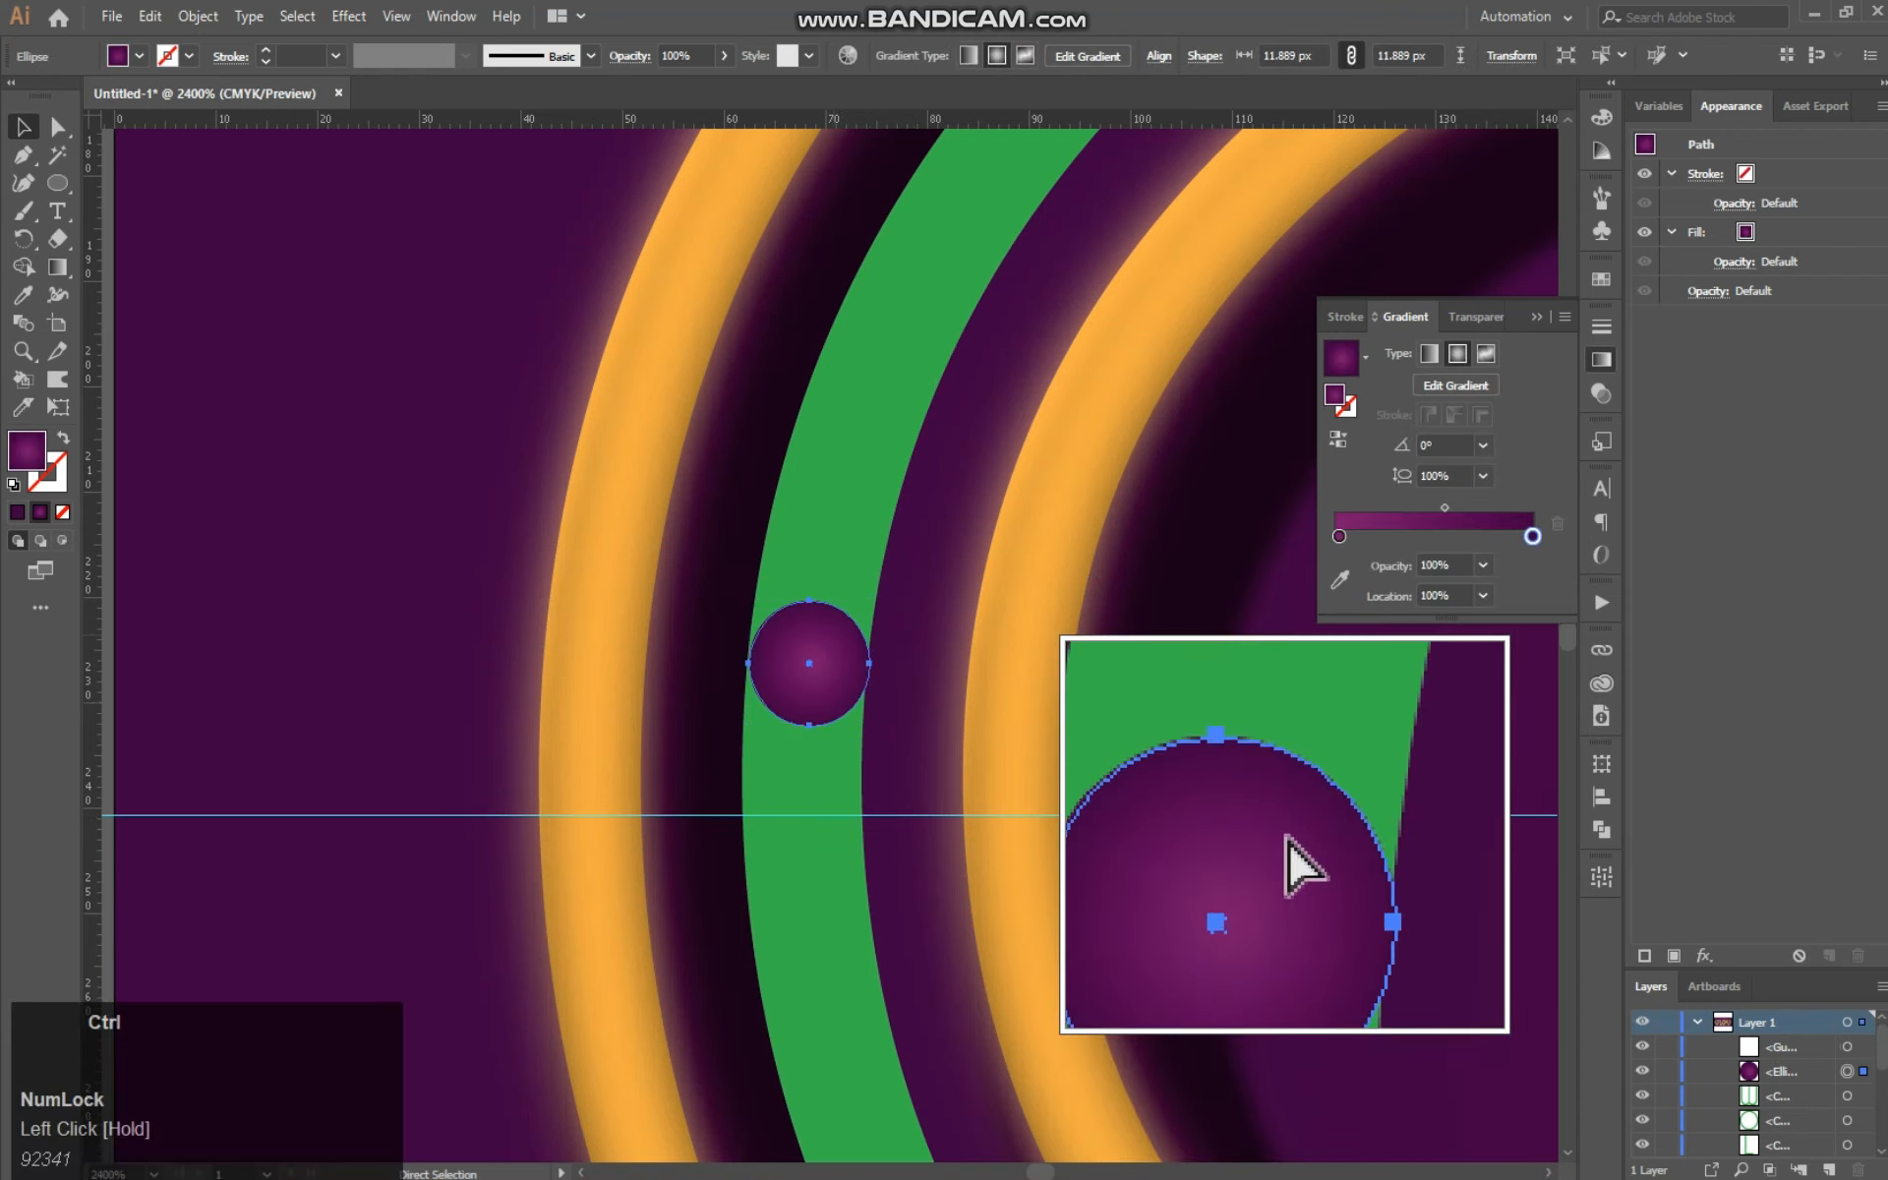
pyautogui.hotkey('ctrl', '=')
pyautogui.hotkey('ctrl', '=')
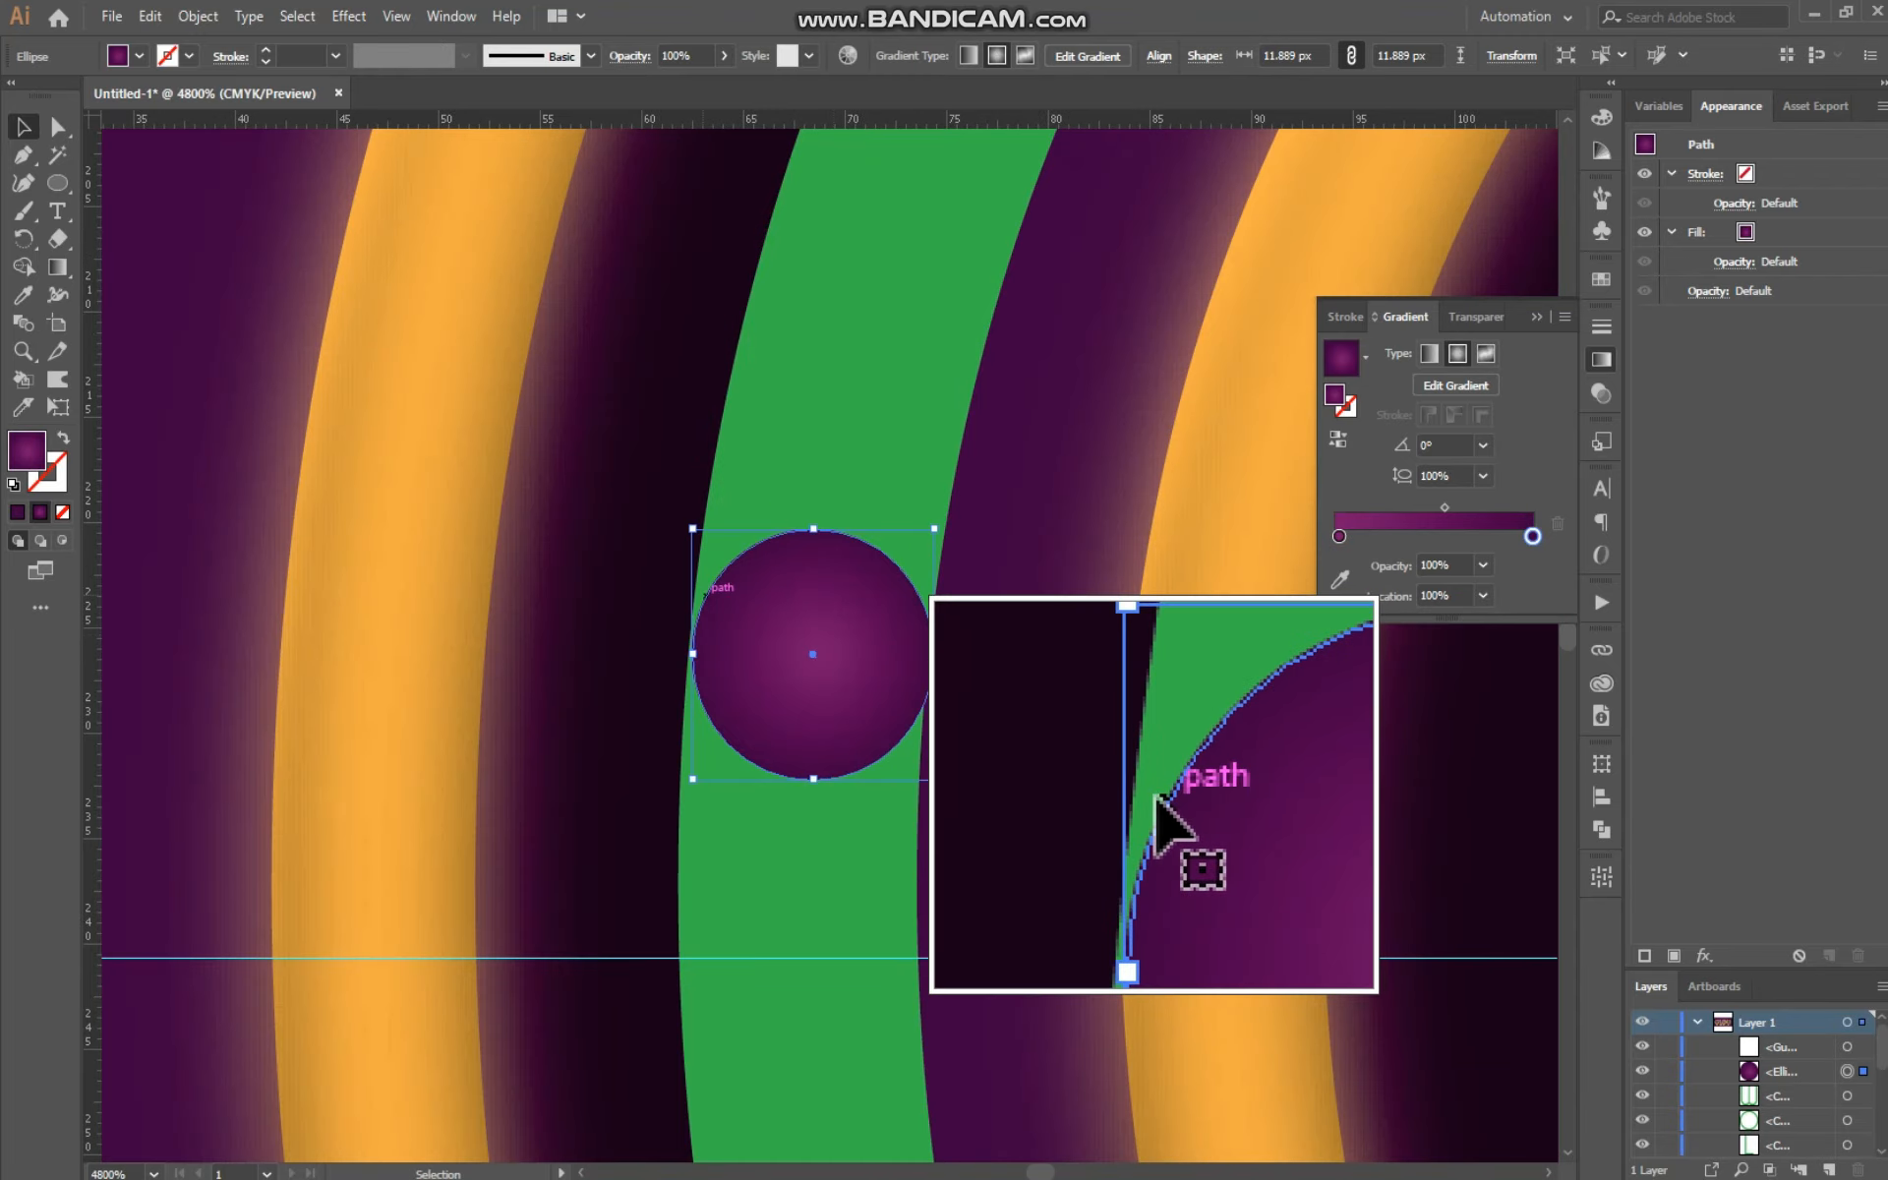
pyautogui.moveTo(693, 653); pyautogui.dragTo(693, 653)
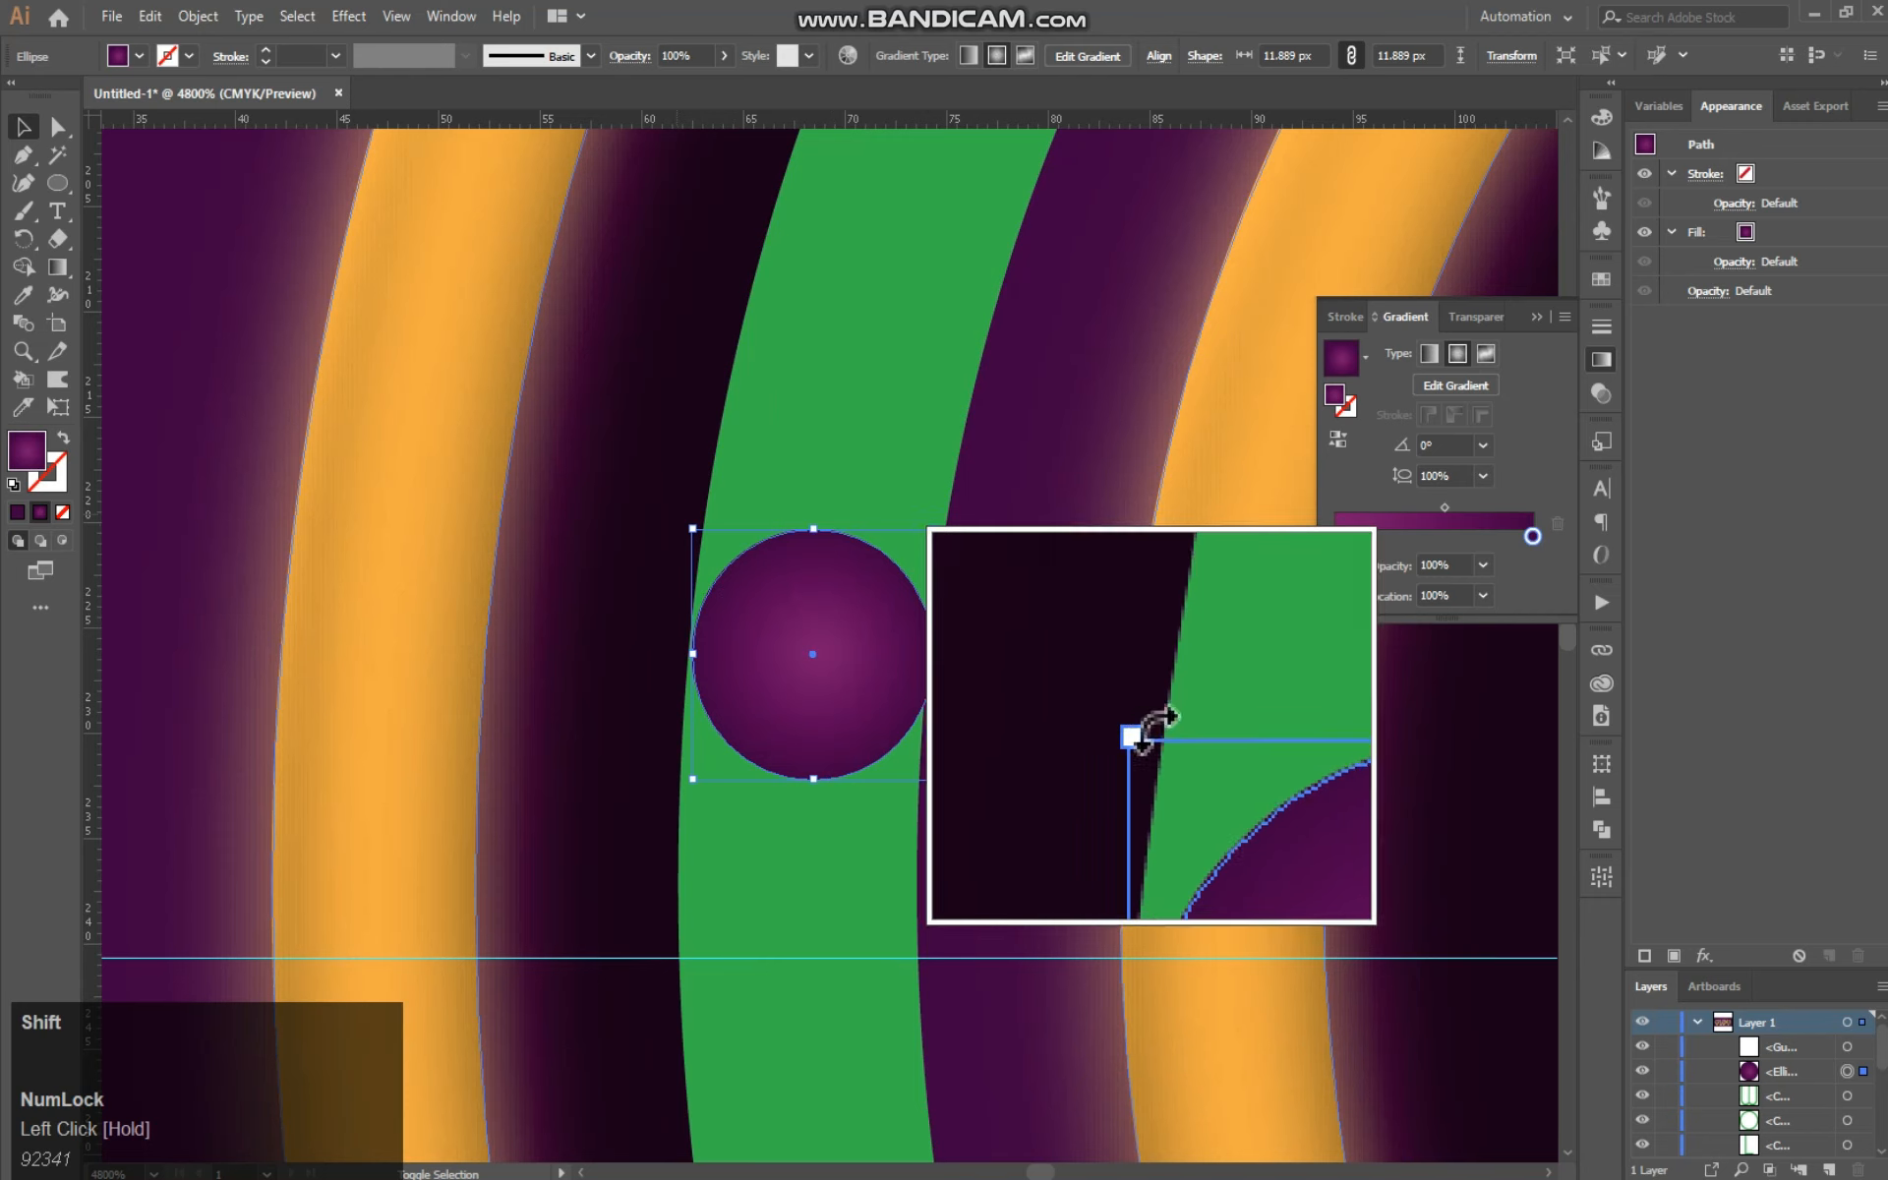
pyautogui.moveTo(693, 530); pyautogui.dragTo(688, 524)
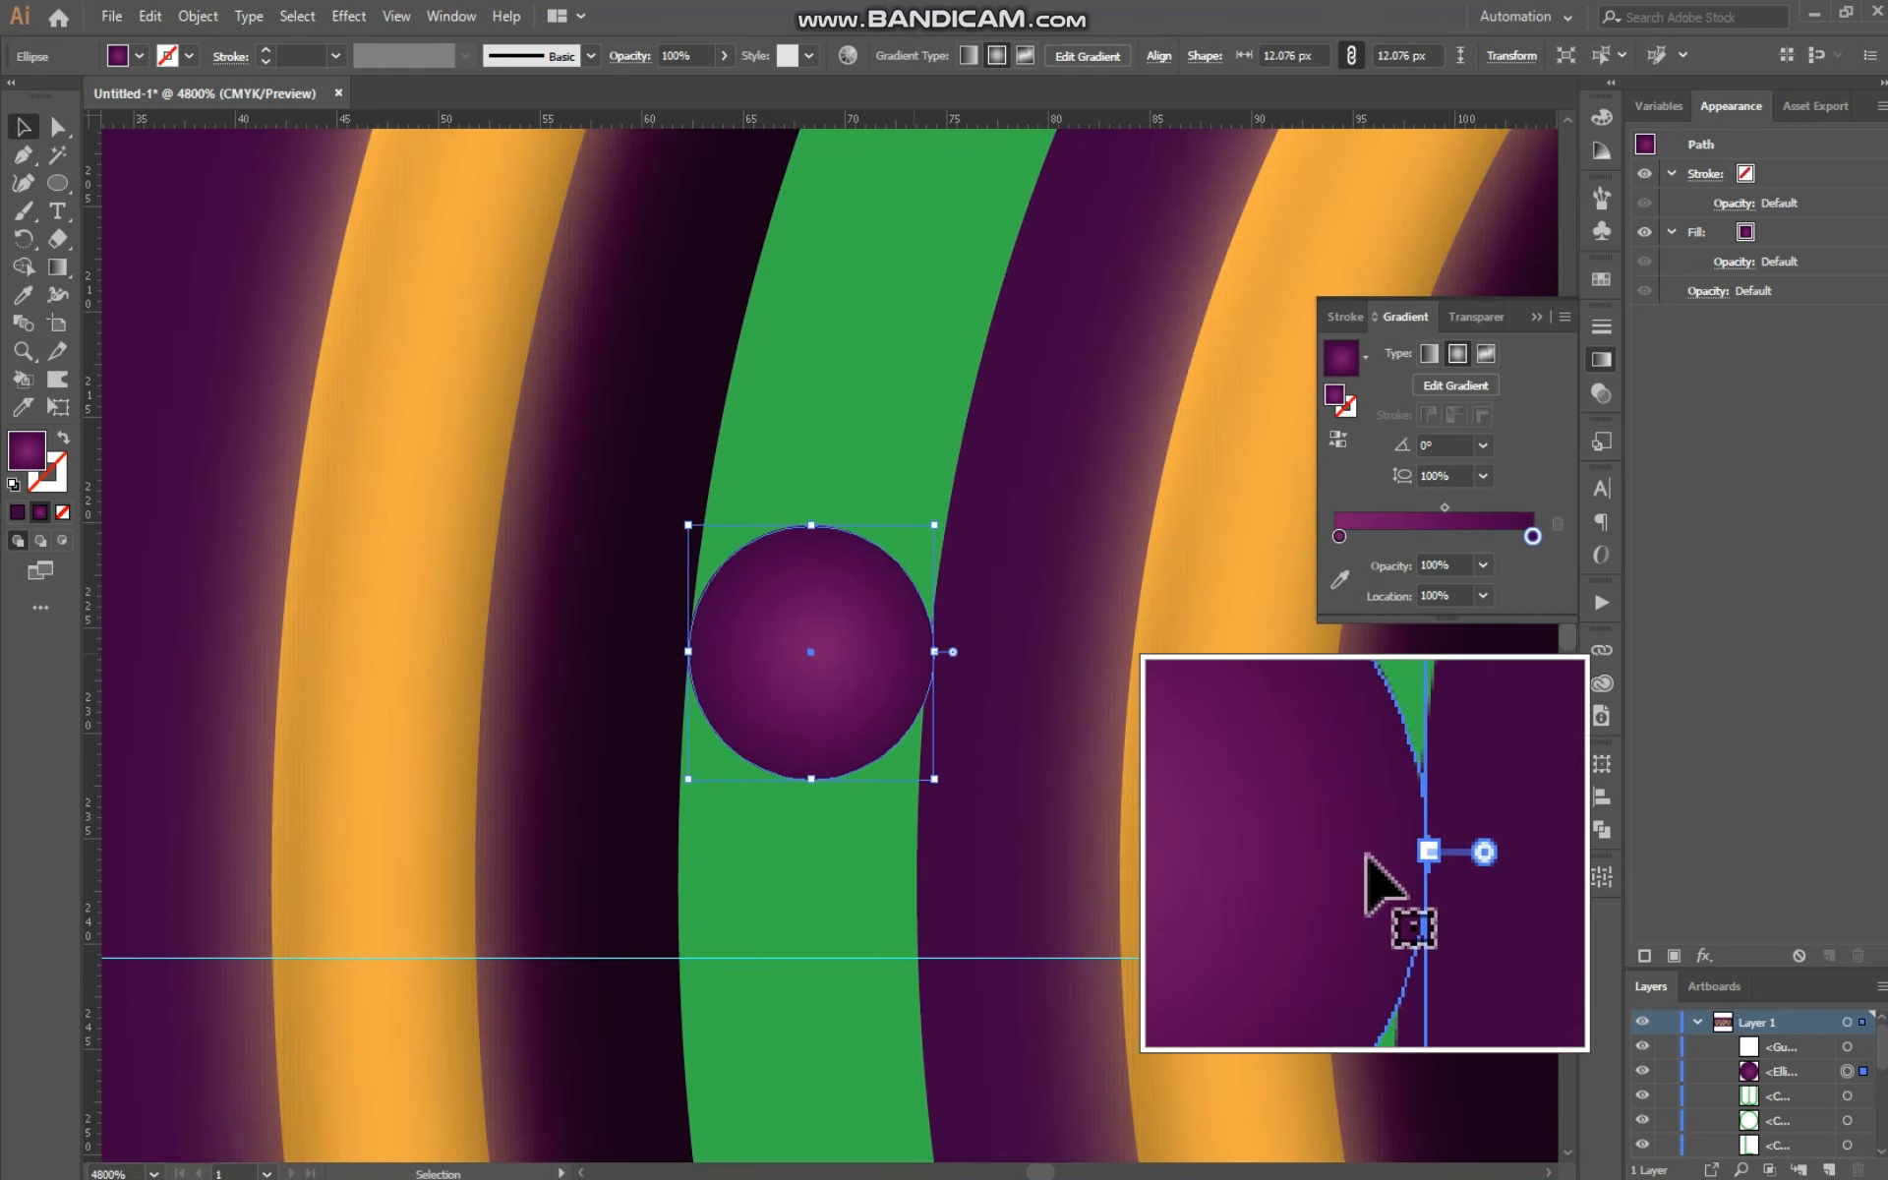
pyautogui.click(656, 617)
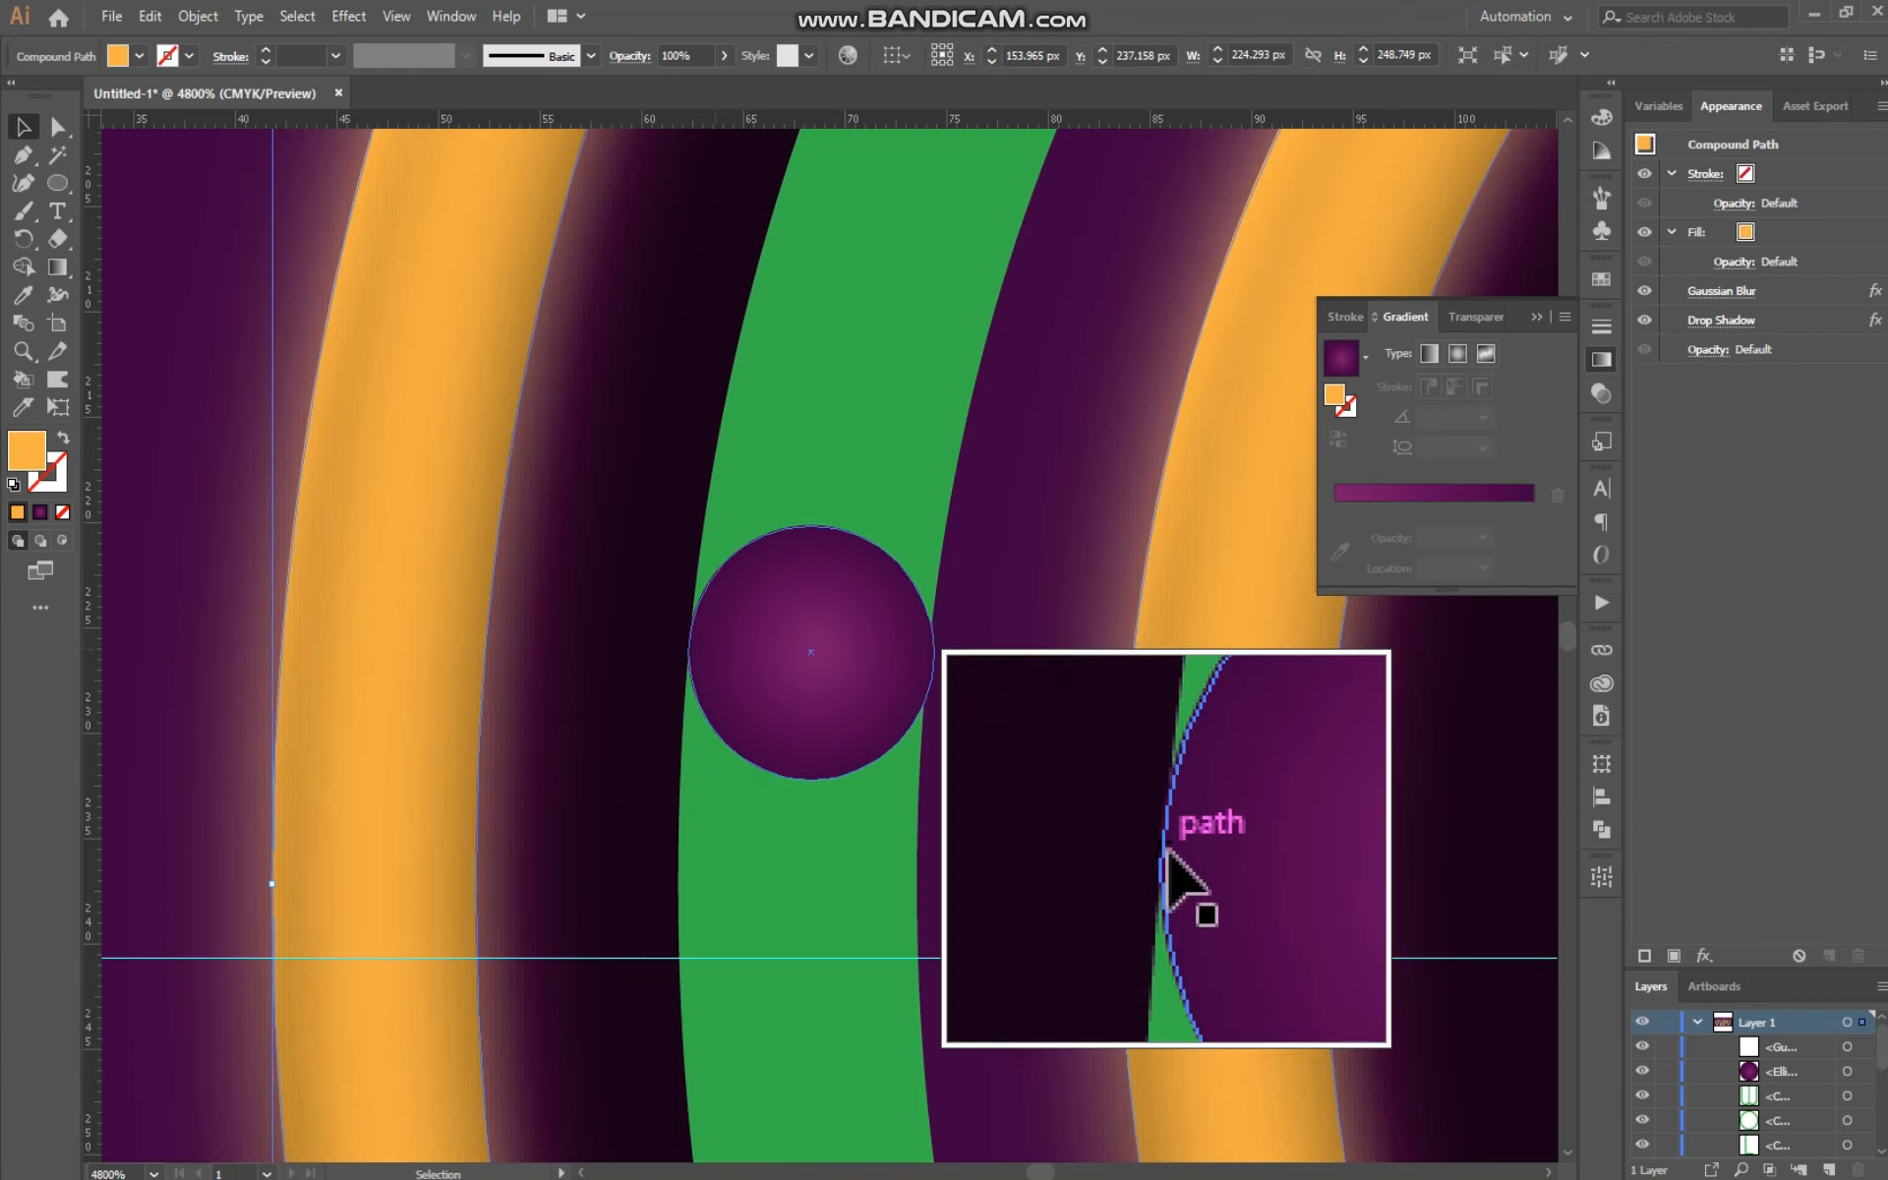
# Step: Try to duplicate the purple circle down the G's green stroke below the guide, and undo the copy
pyautogui.moveTo(914, 692); pyautogui.dragTo(906, 472)
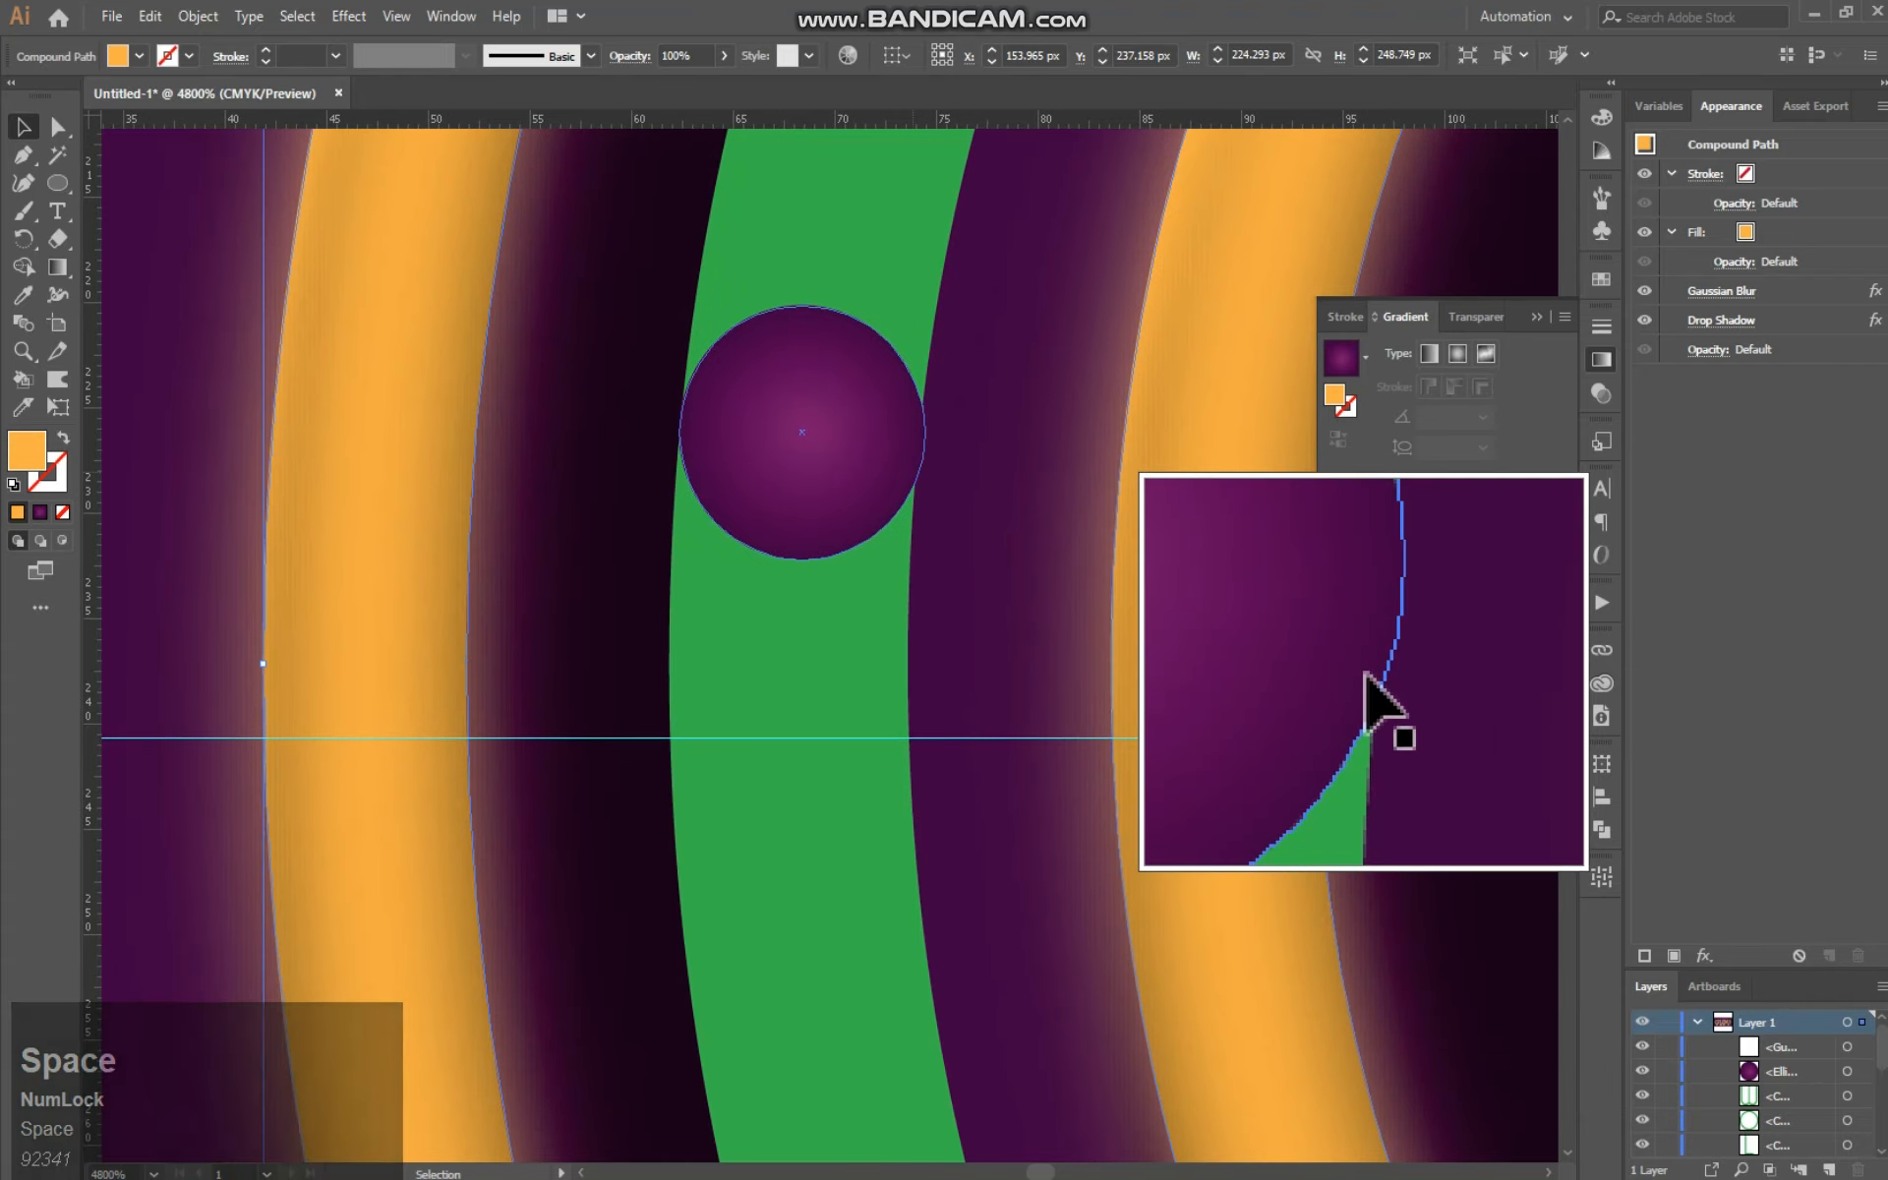
pyautogui.click(882, 461)
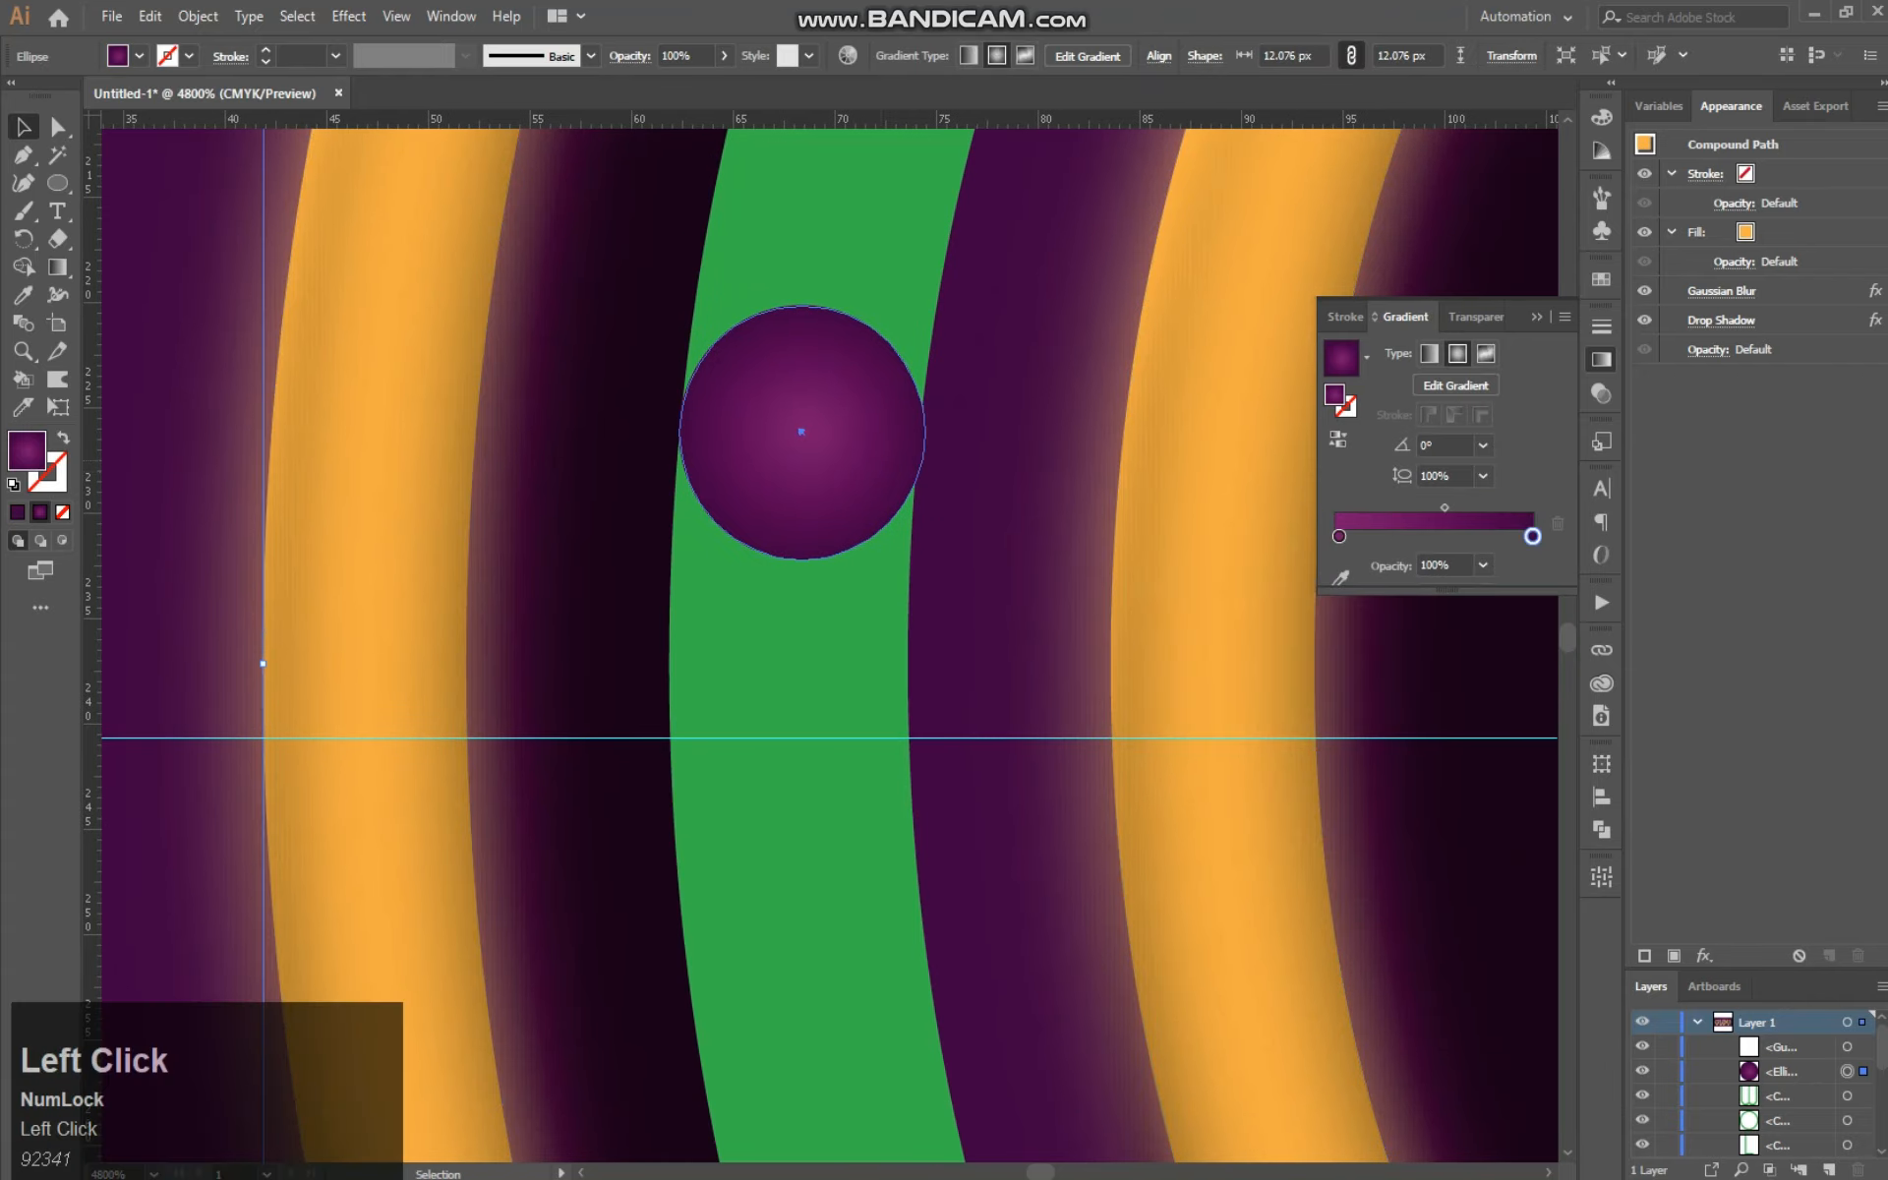
pyautogui.click(990, 492)
pyautogui.click(890, 480)
pyautogui.moveTo(889, 480); pyautogui.dragTo(857, 671)
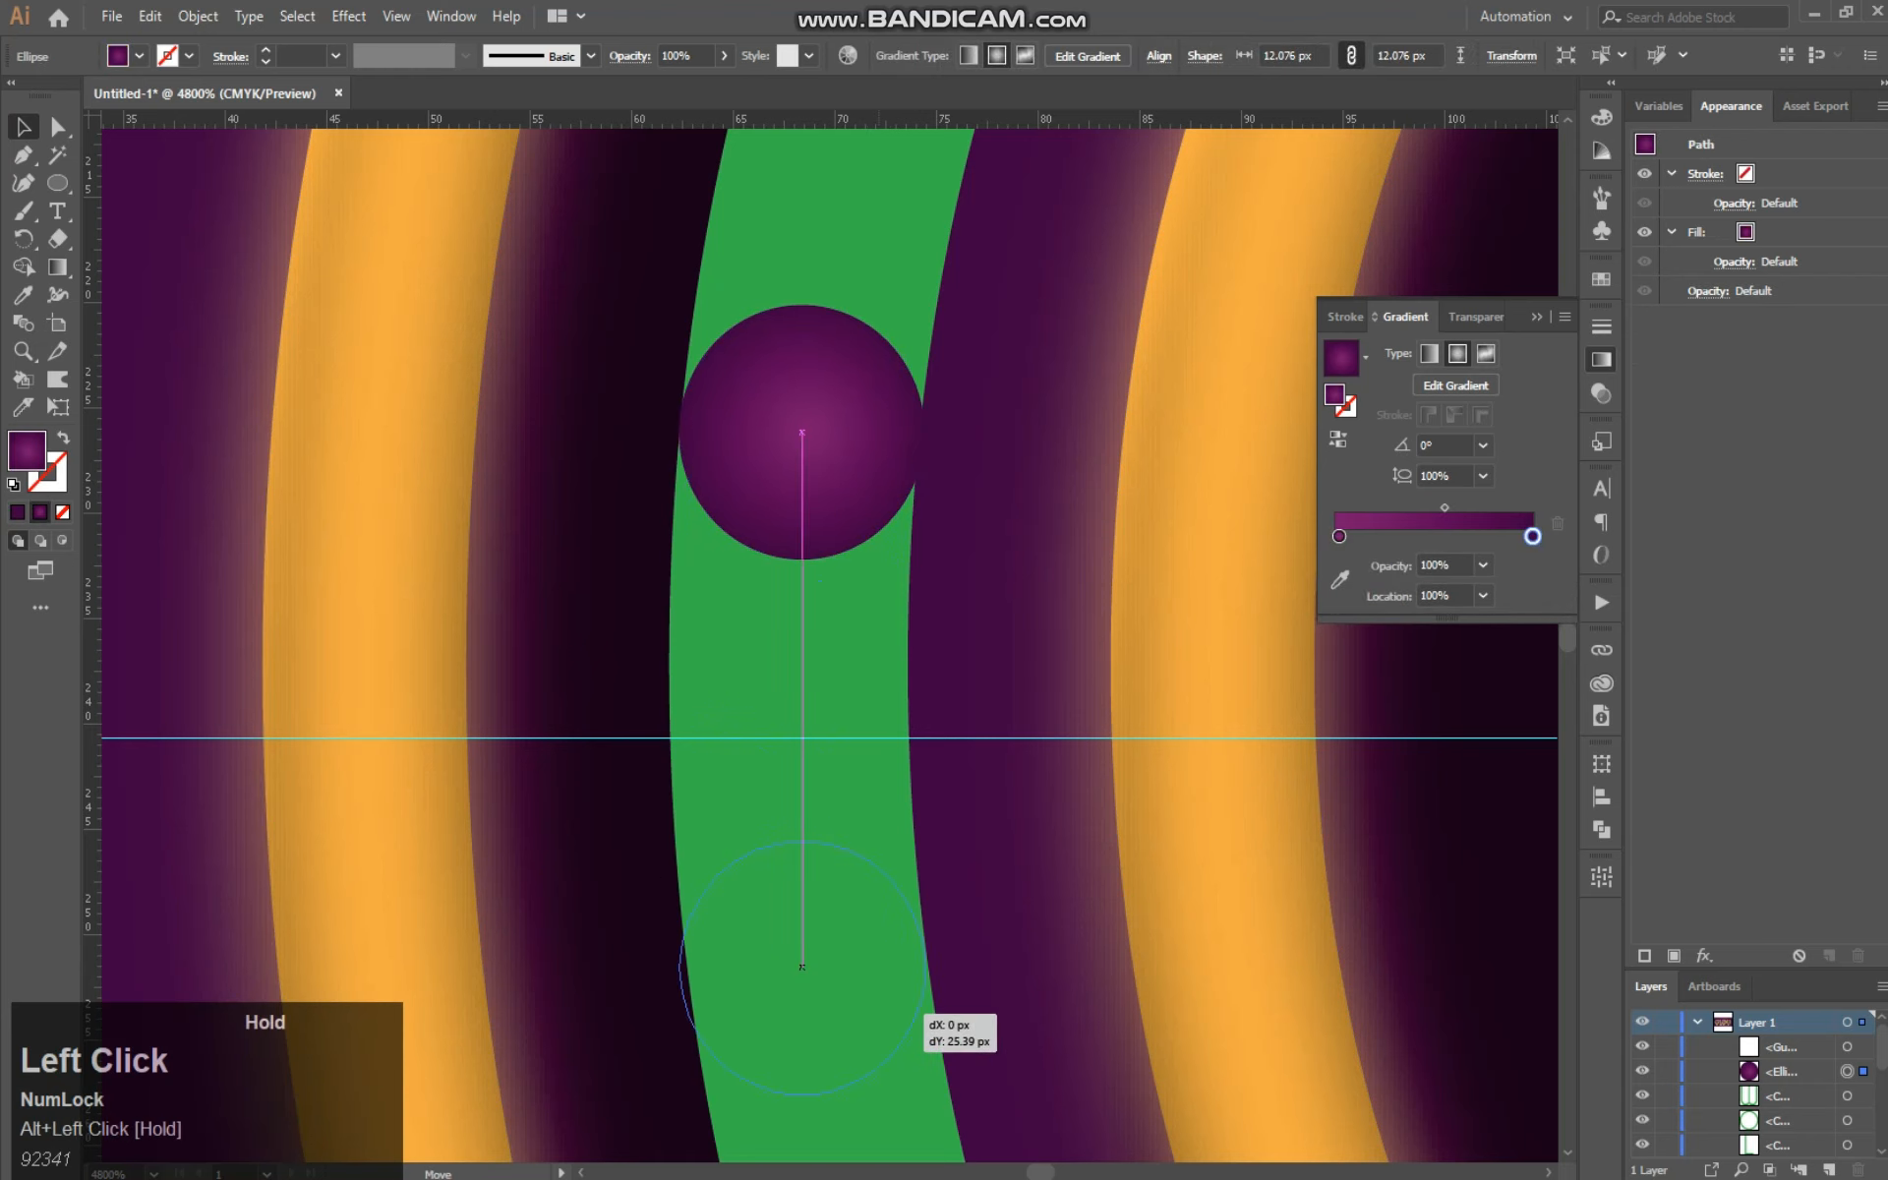
pyautogui.moveTo(925, 1025); pyautogui.dragTo(925, 1025)
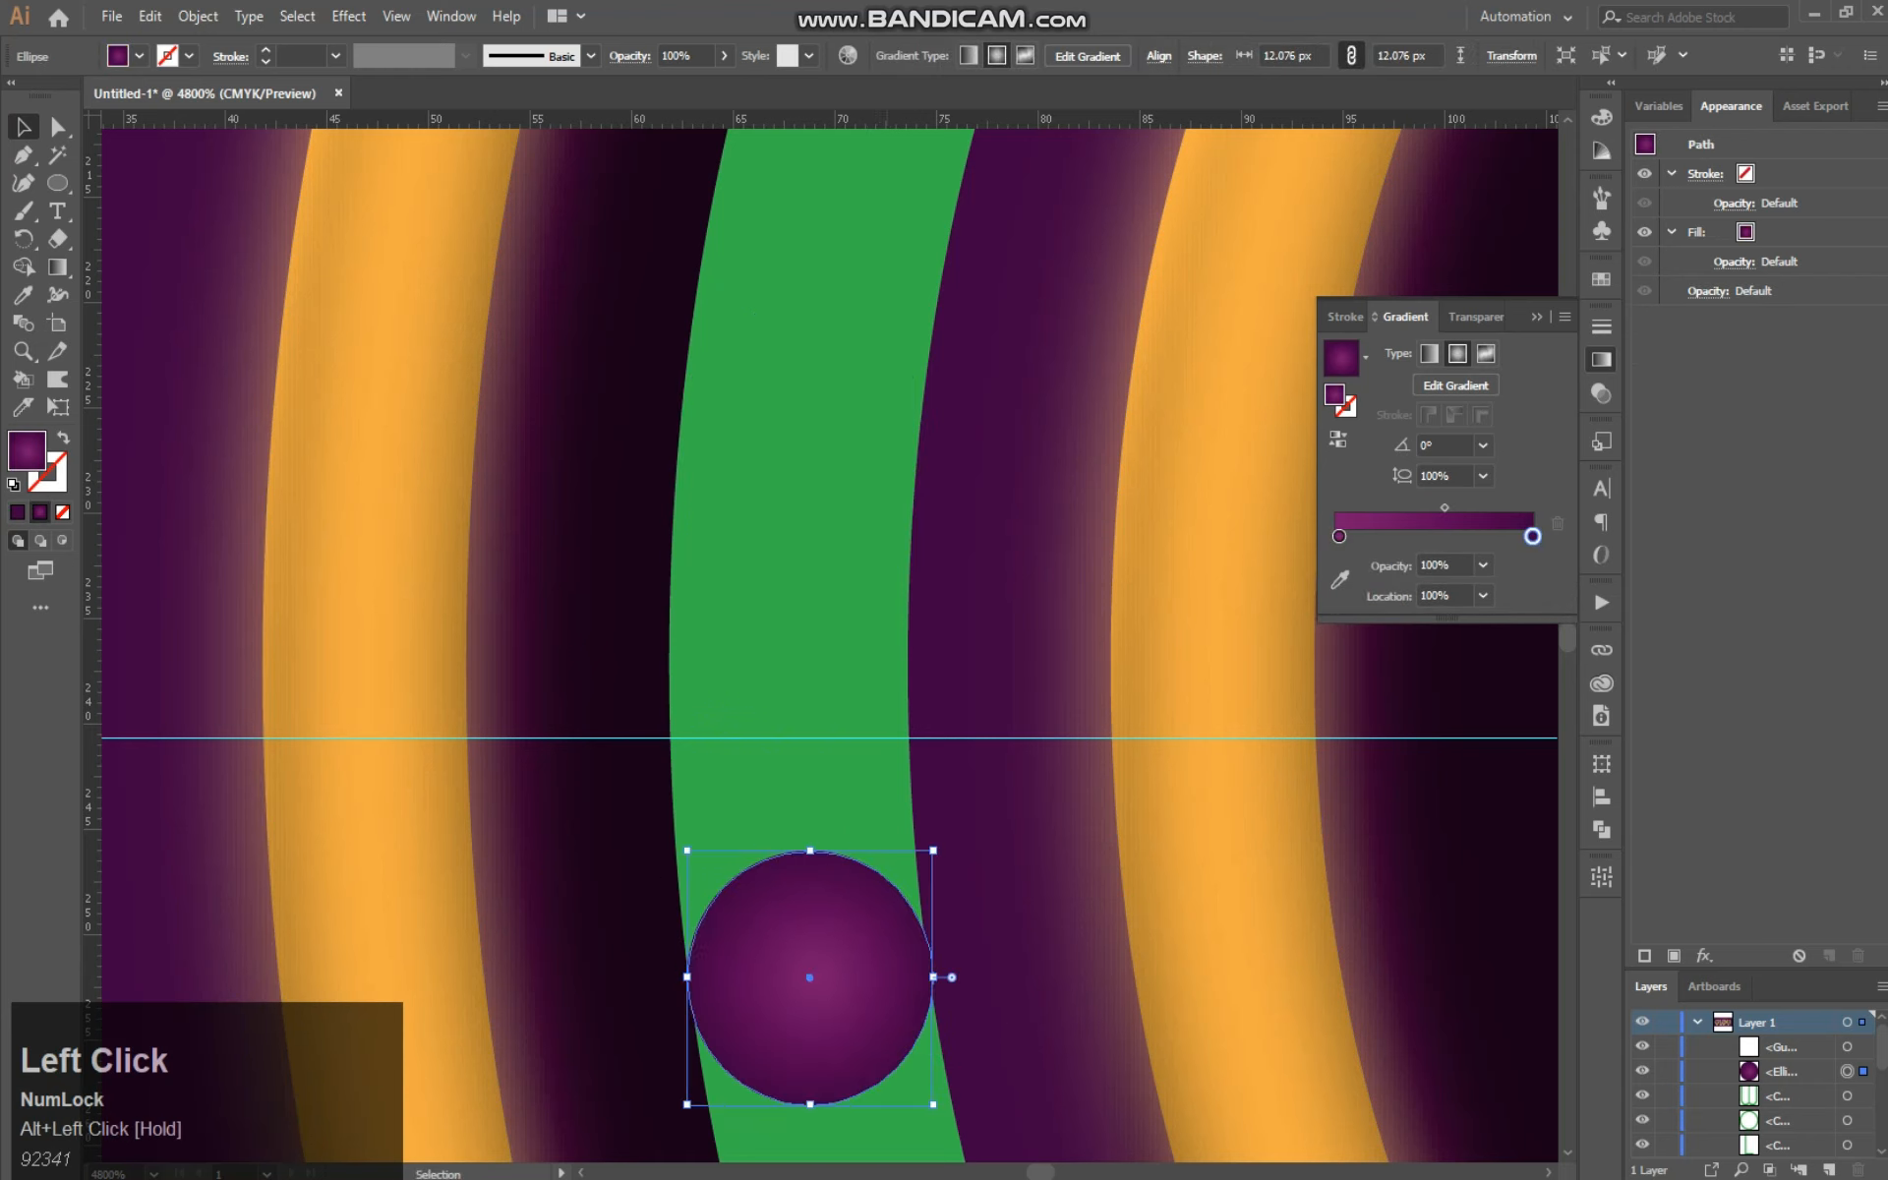
pyautogui.hotkey('ctrl', 'z')
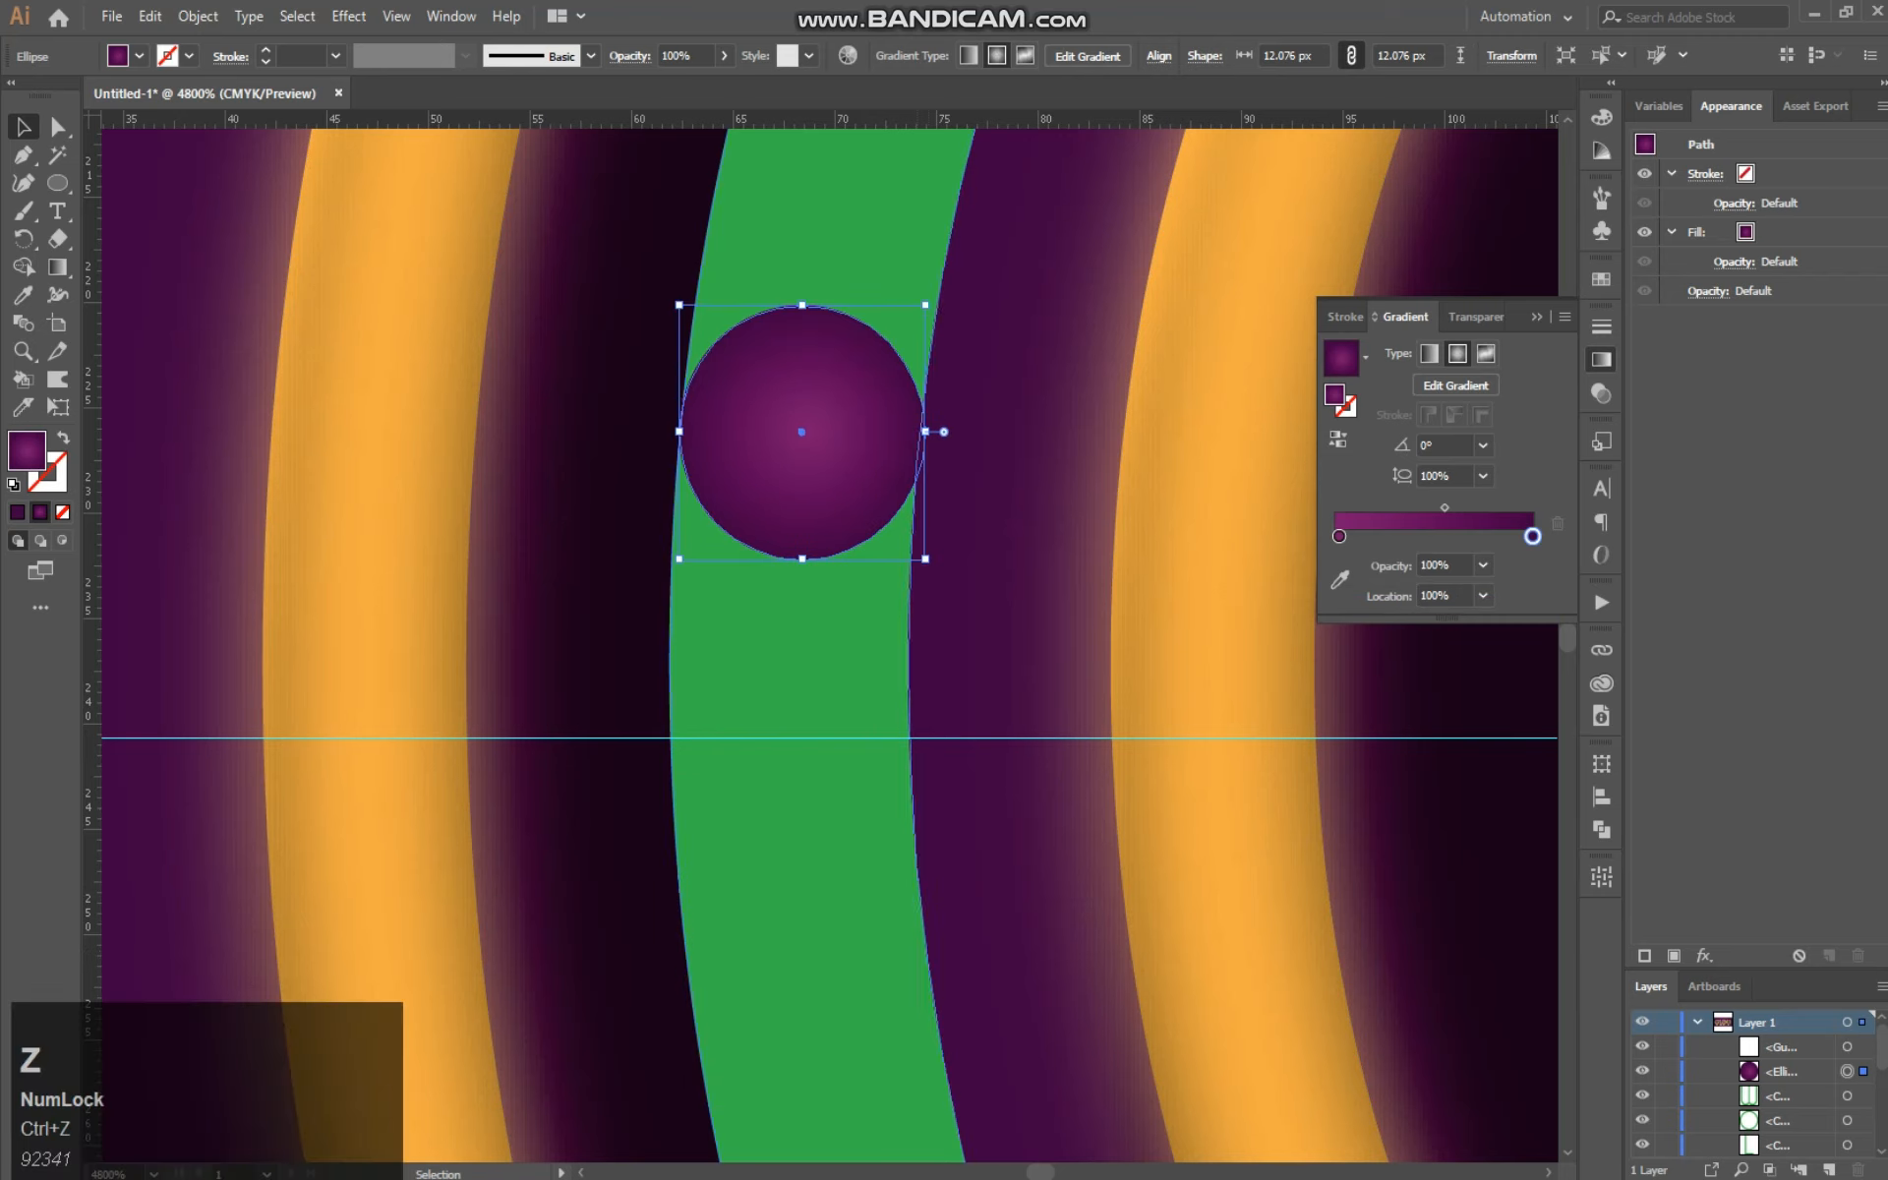
# Step: Duplicate the purple circle onto the G's green stroke below the guide, fitting the copy to the stroke's width
pyautogui.moveTo(883, 534); pyautogui.dragTo(885, 876)
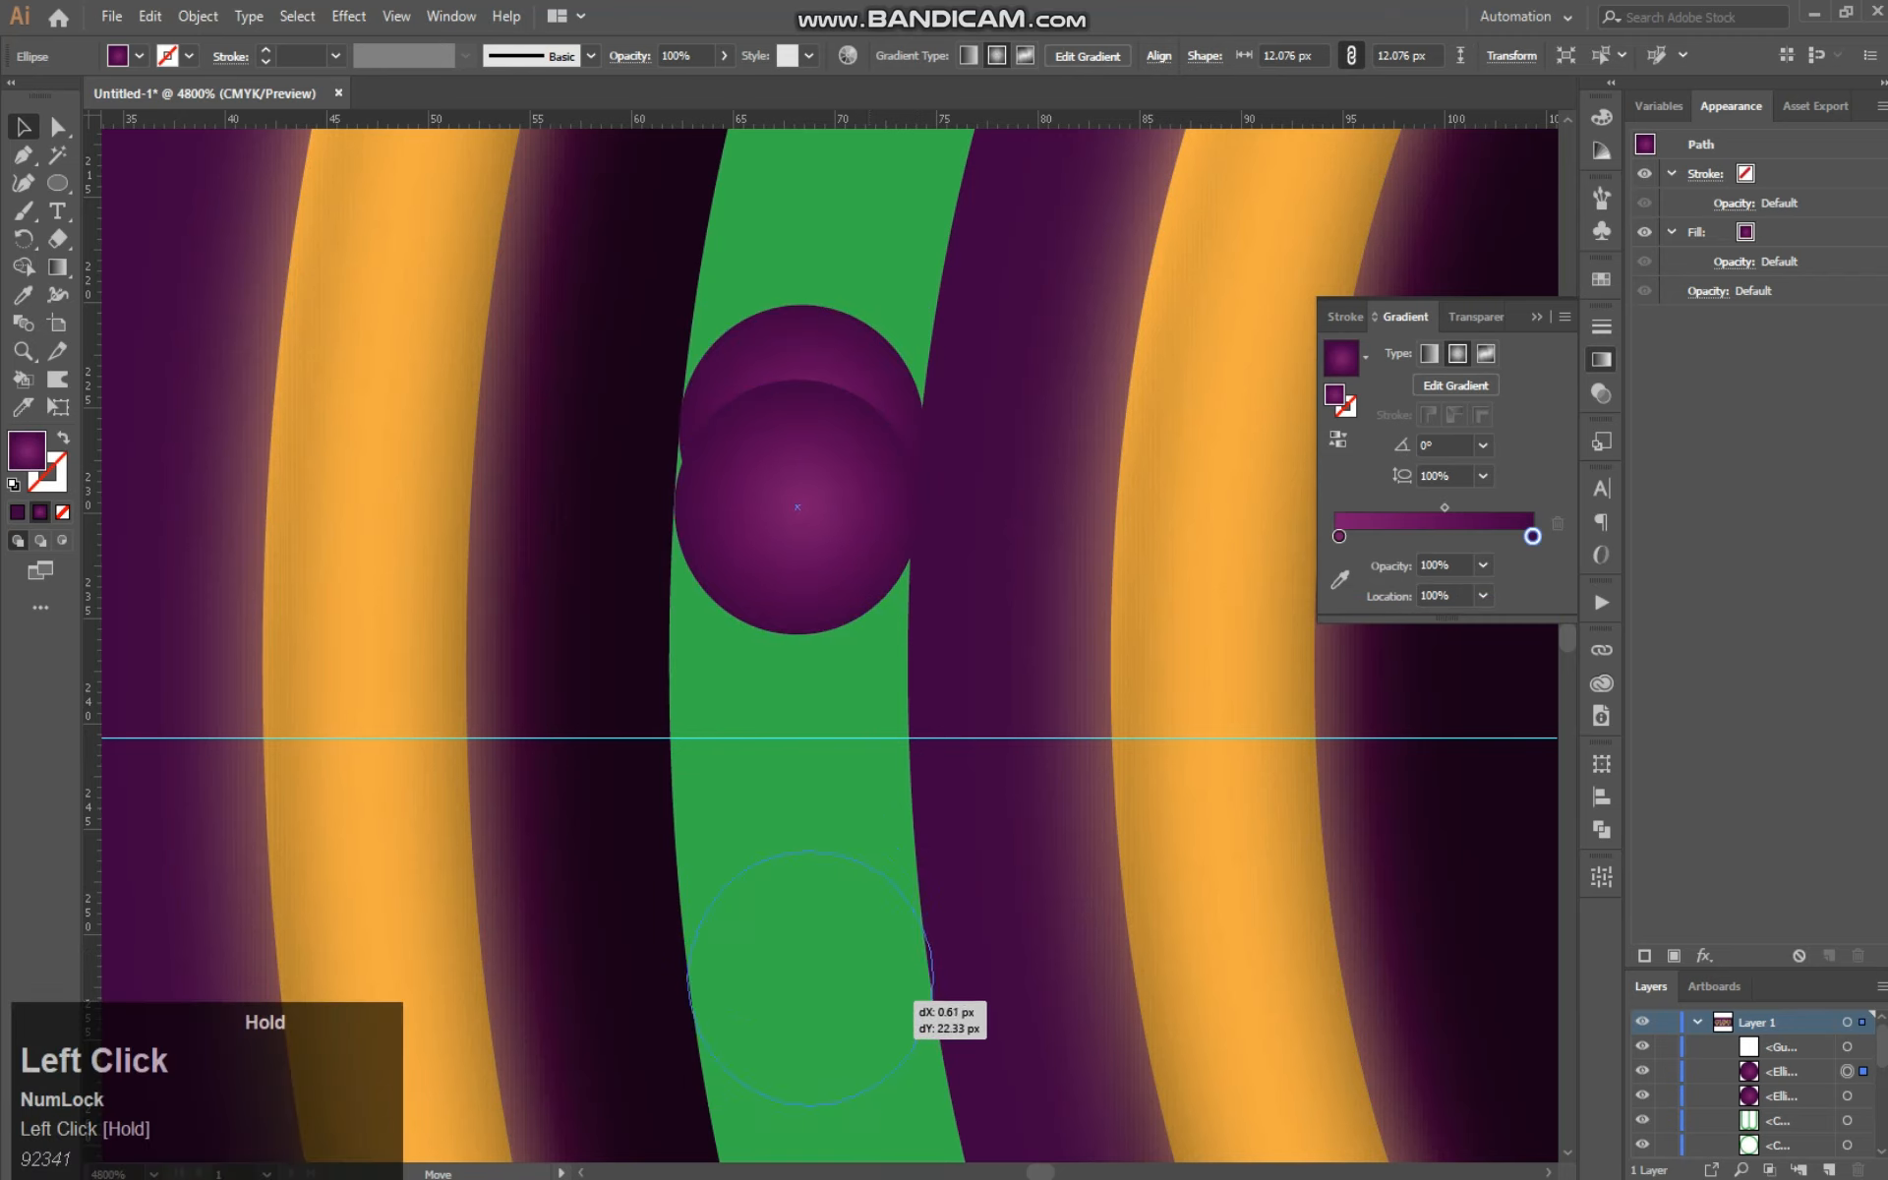
pyautogui.moveTo(896, 1015); pyautogui.dragTo(896, 1015)
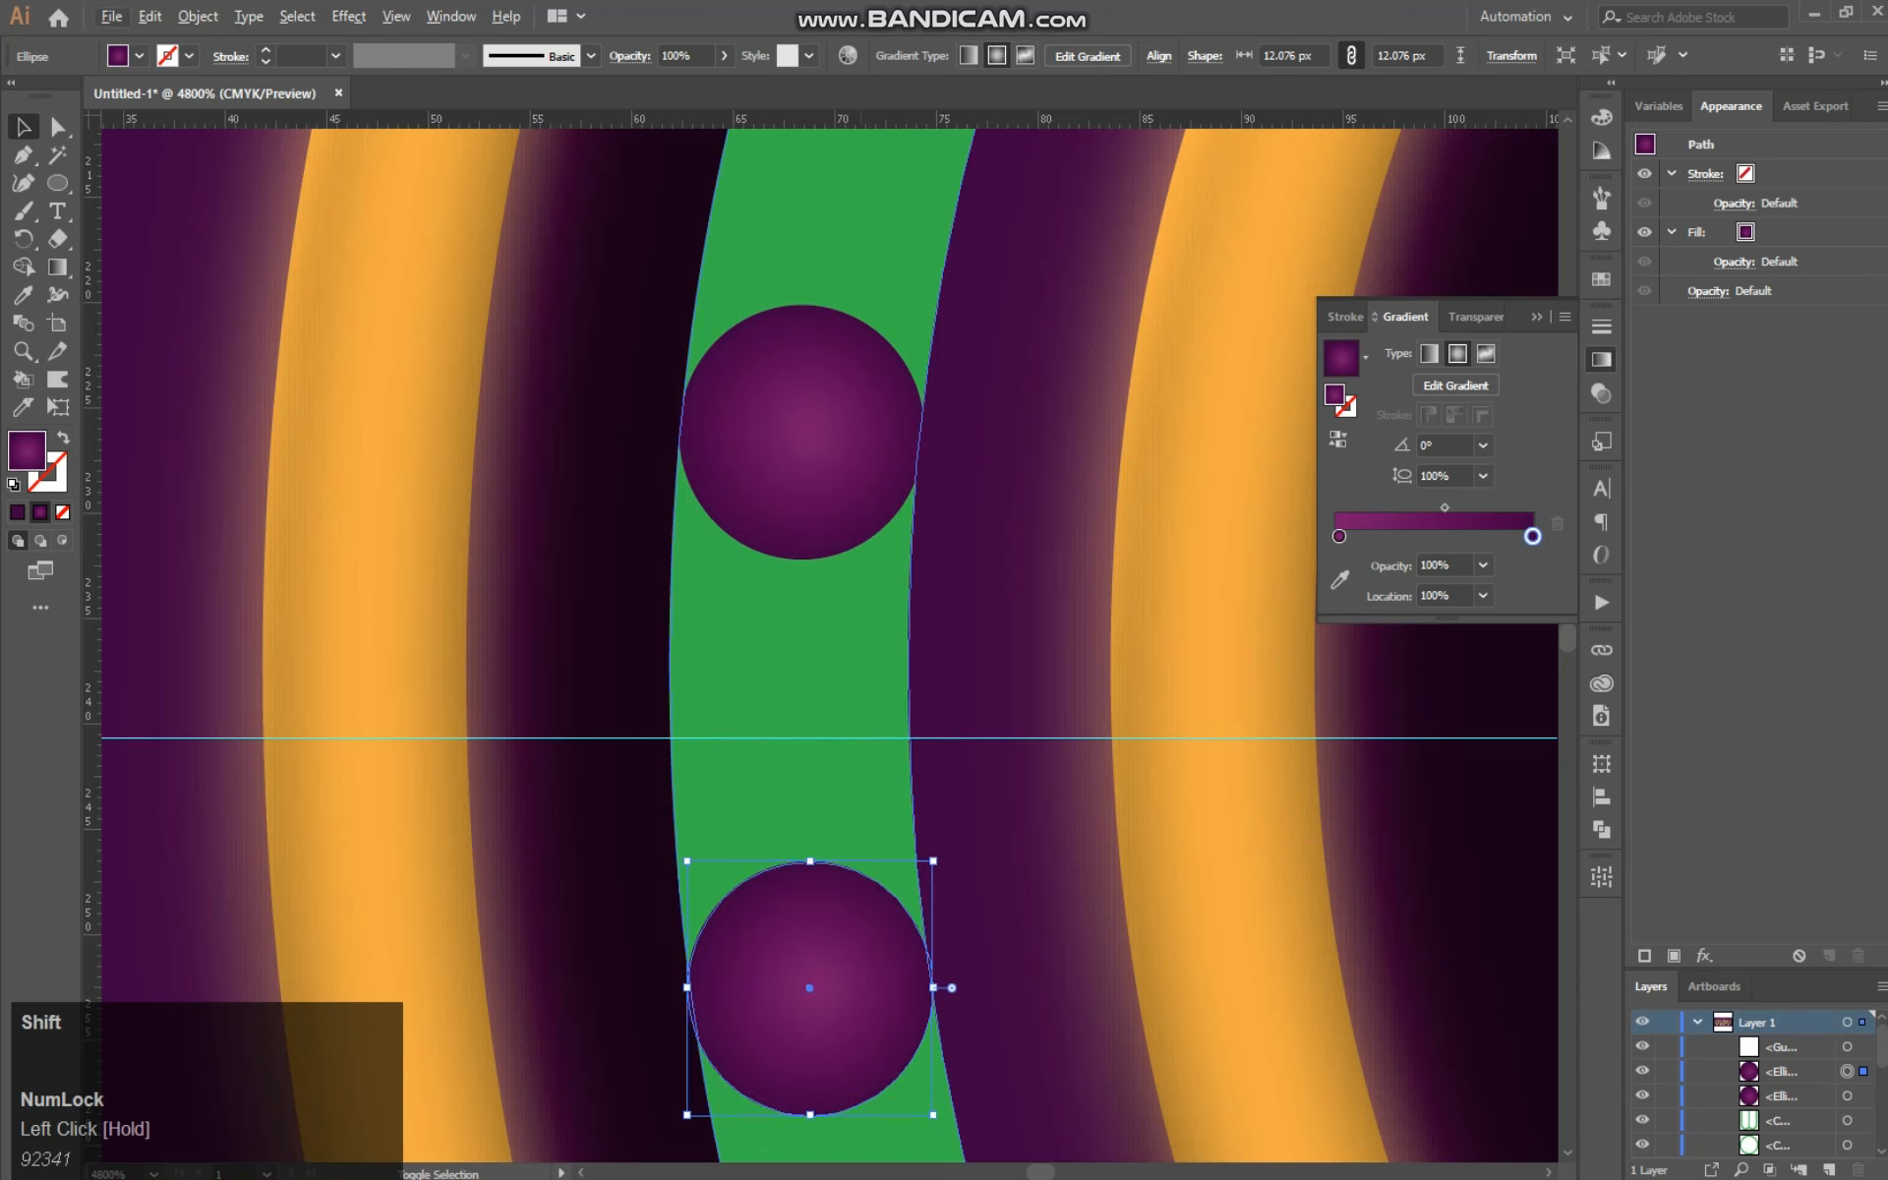
pyautogui.keyDown('shift'); pyautogui.click(679, 664); pyautogui.keyUp('shift')
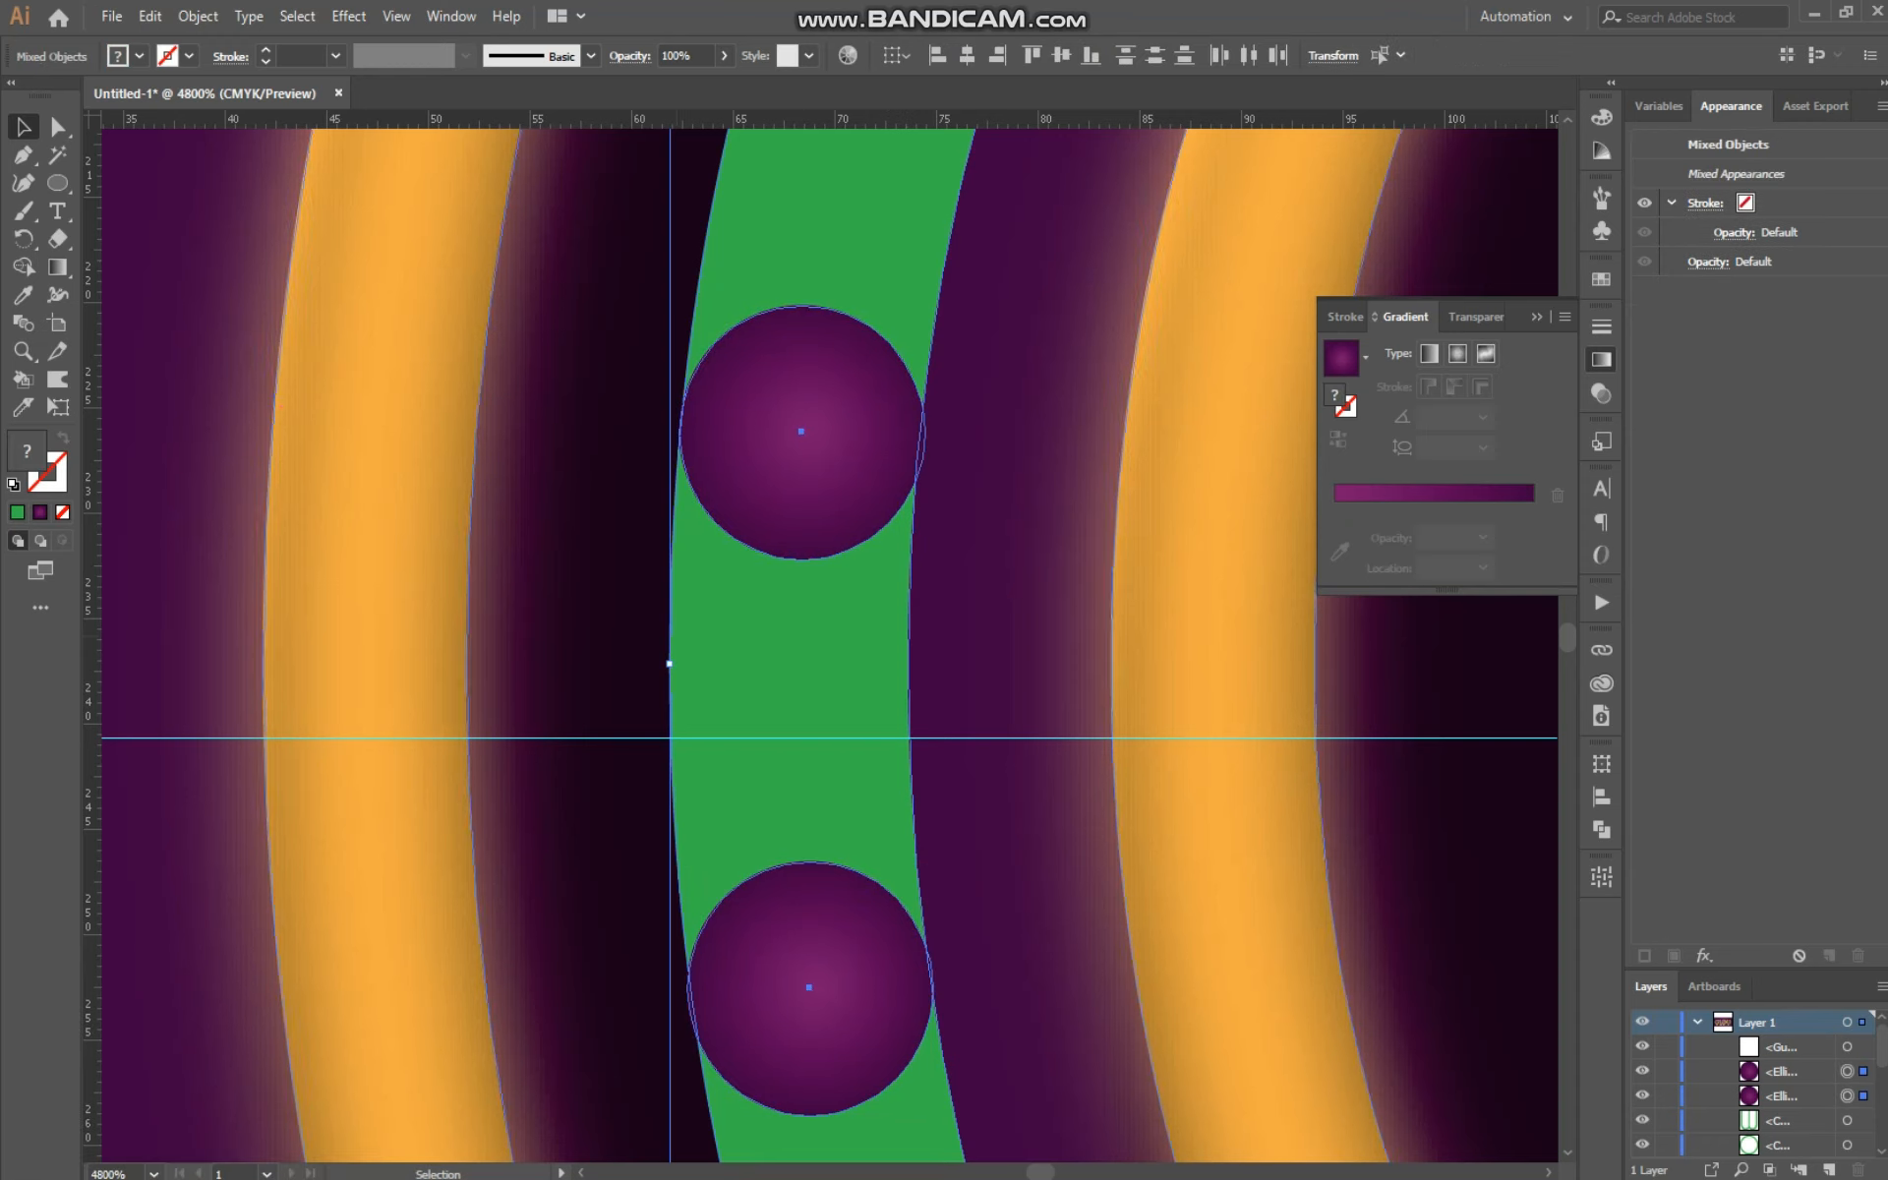
# Step: Copy the G's lower purple circle and place the spare copy beside the L's green stroke
pyautogui.press('ctrl')
pyautogui.hotkey('ctrl', '-')
pyautogui.hotkey('ctrl', '-')
pyautogui.hotkey('ctrl', '-')
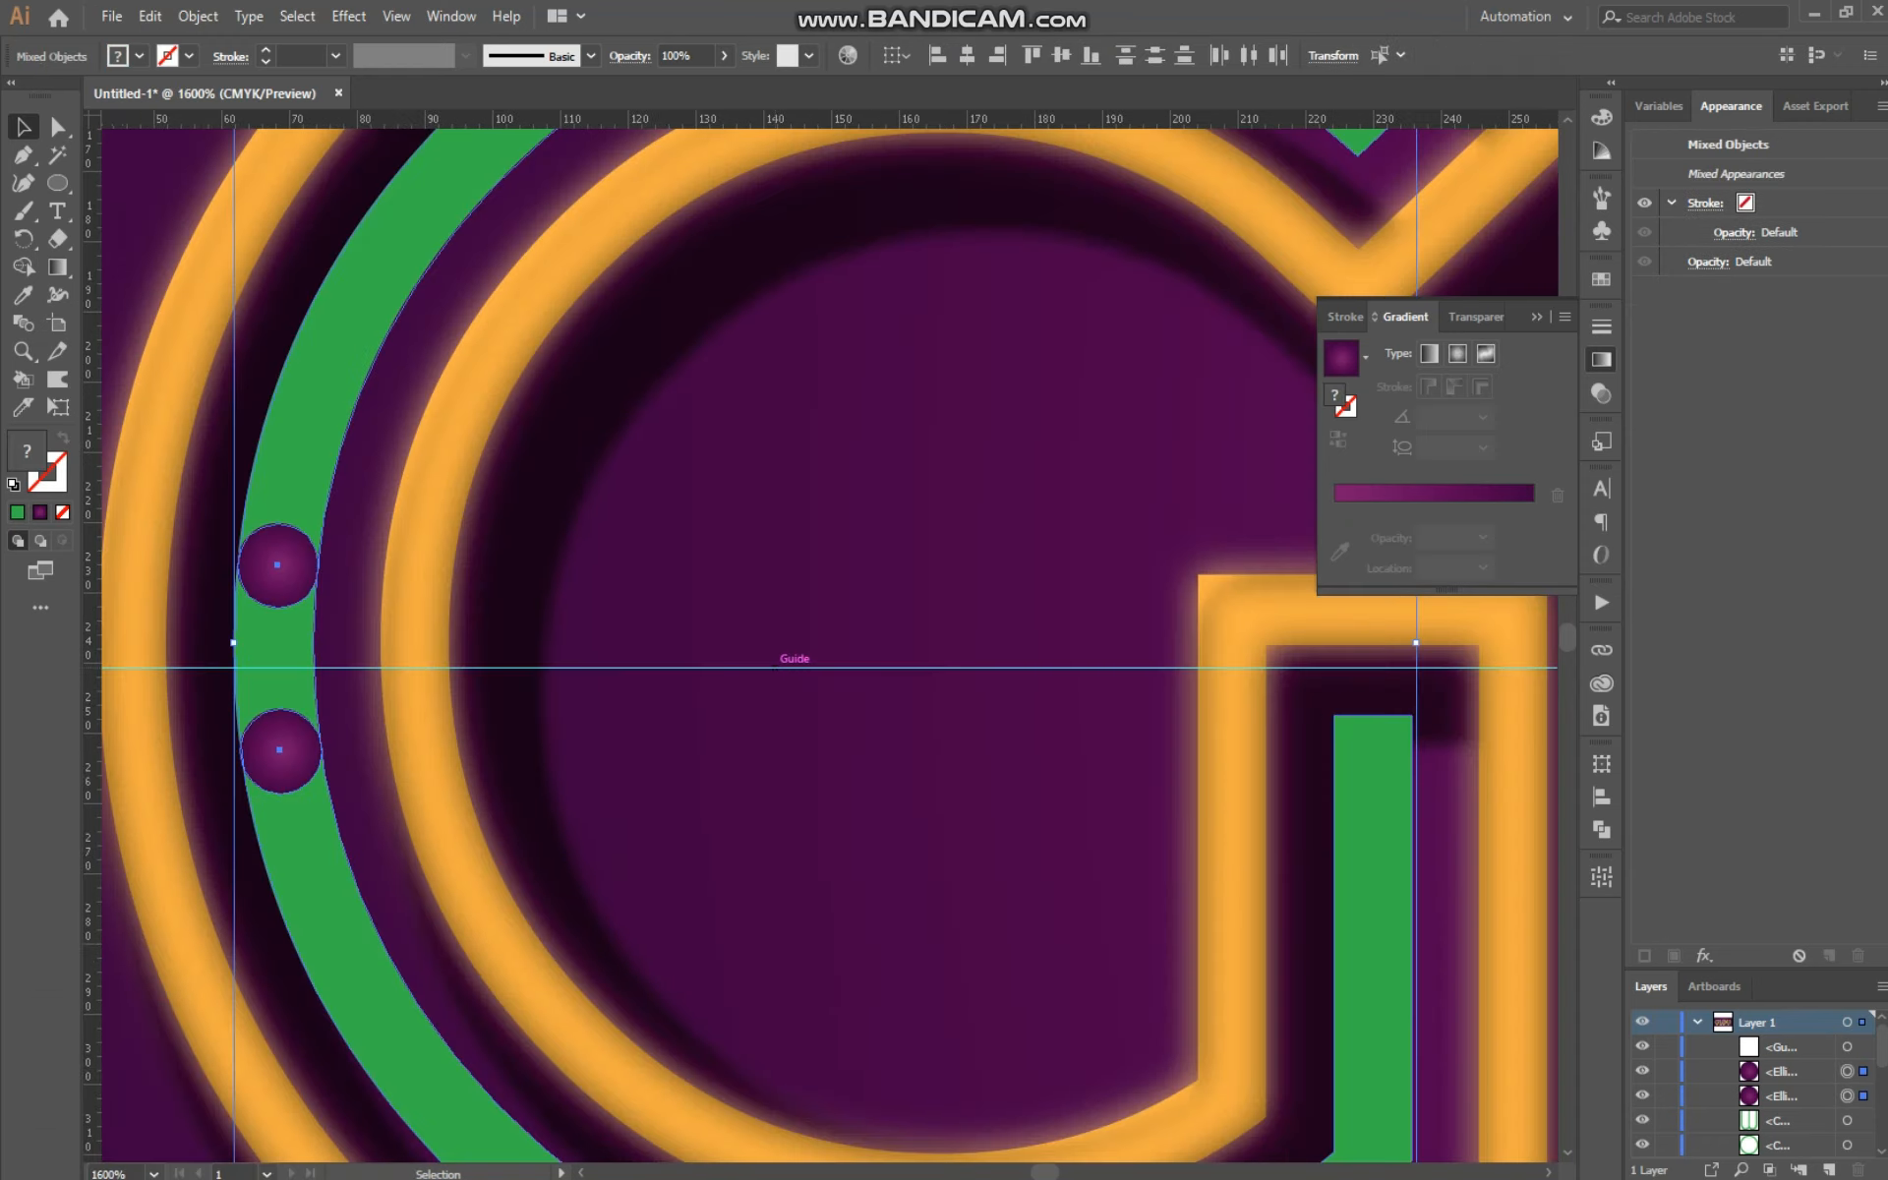
pyautogui.hotkey('ctrl', '-')
pyautogui.moveTo(787, 590); pyautogui.dragTo(513, 573)
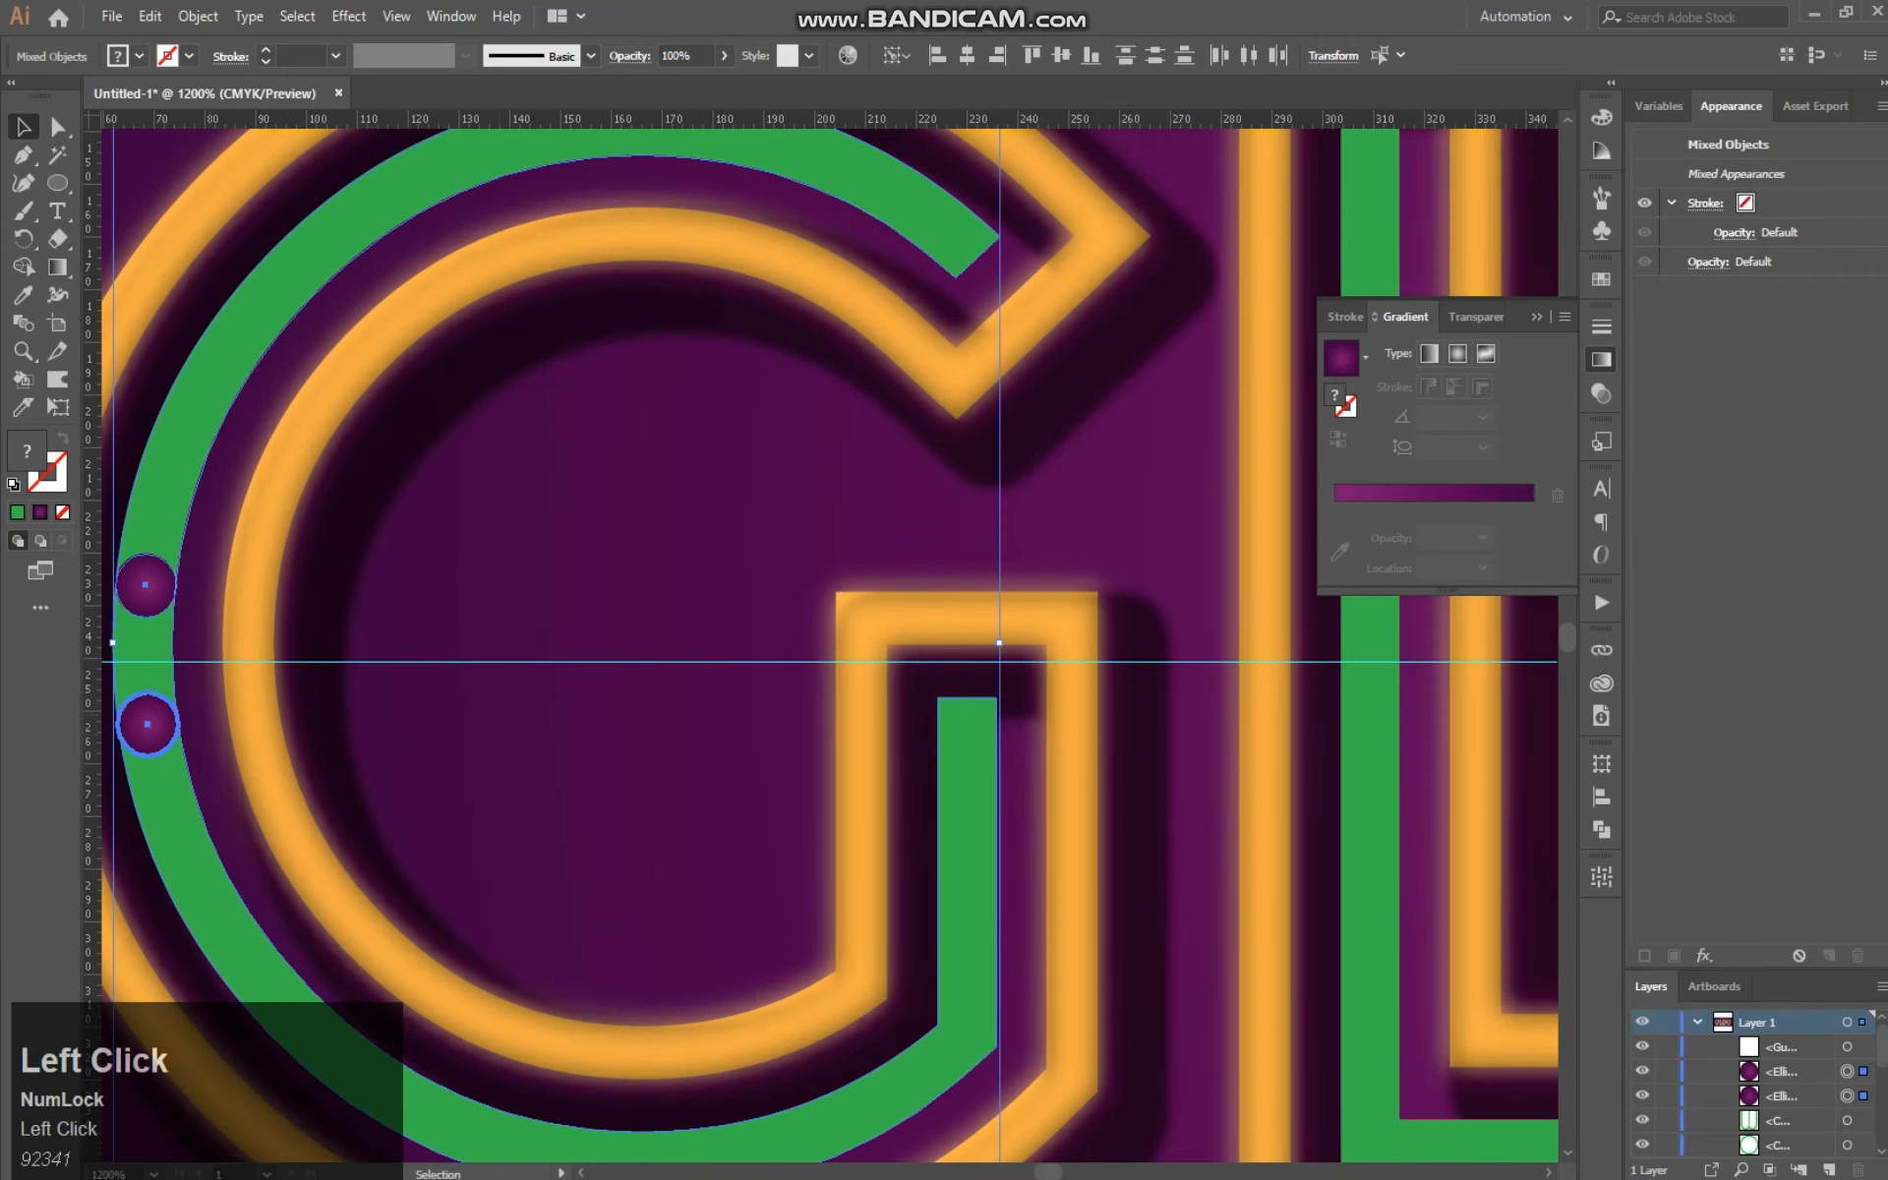
pyautogui.click(497, 570)
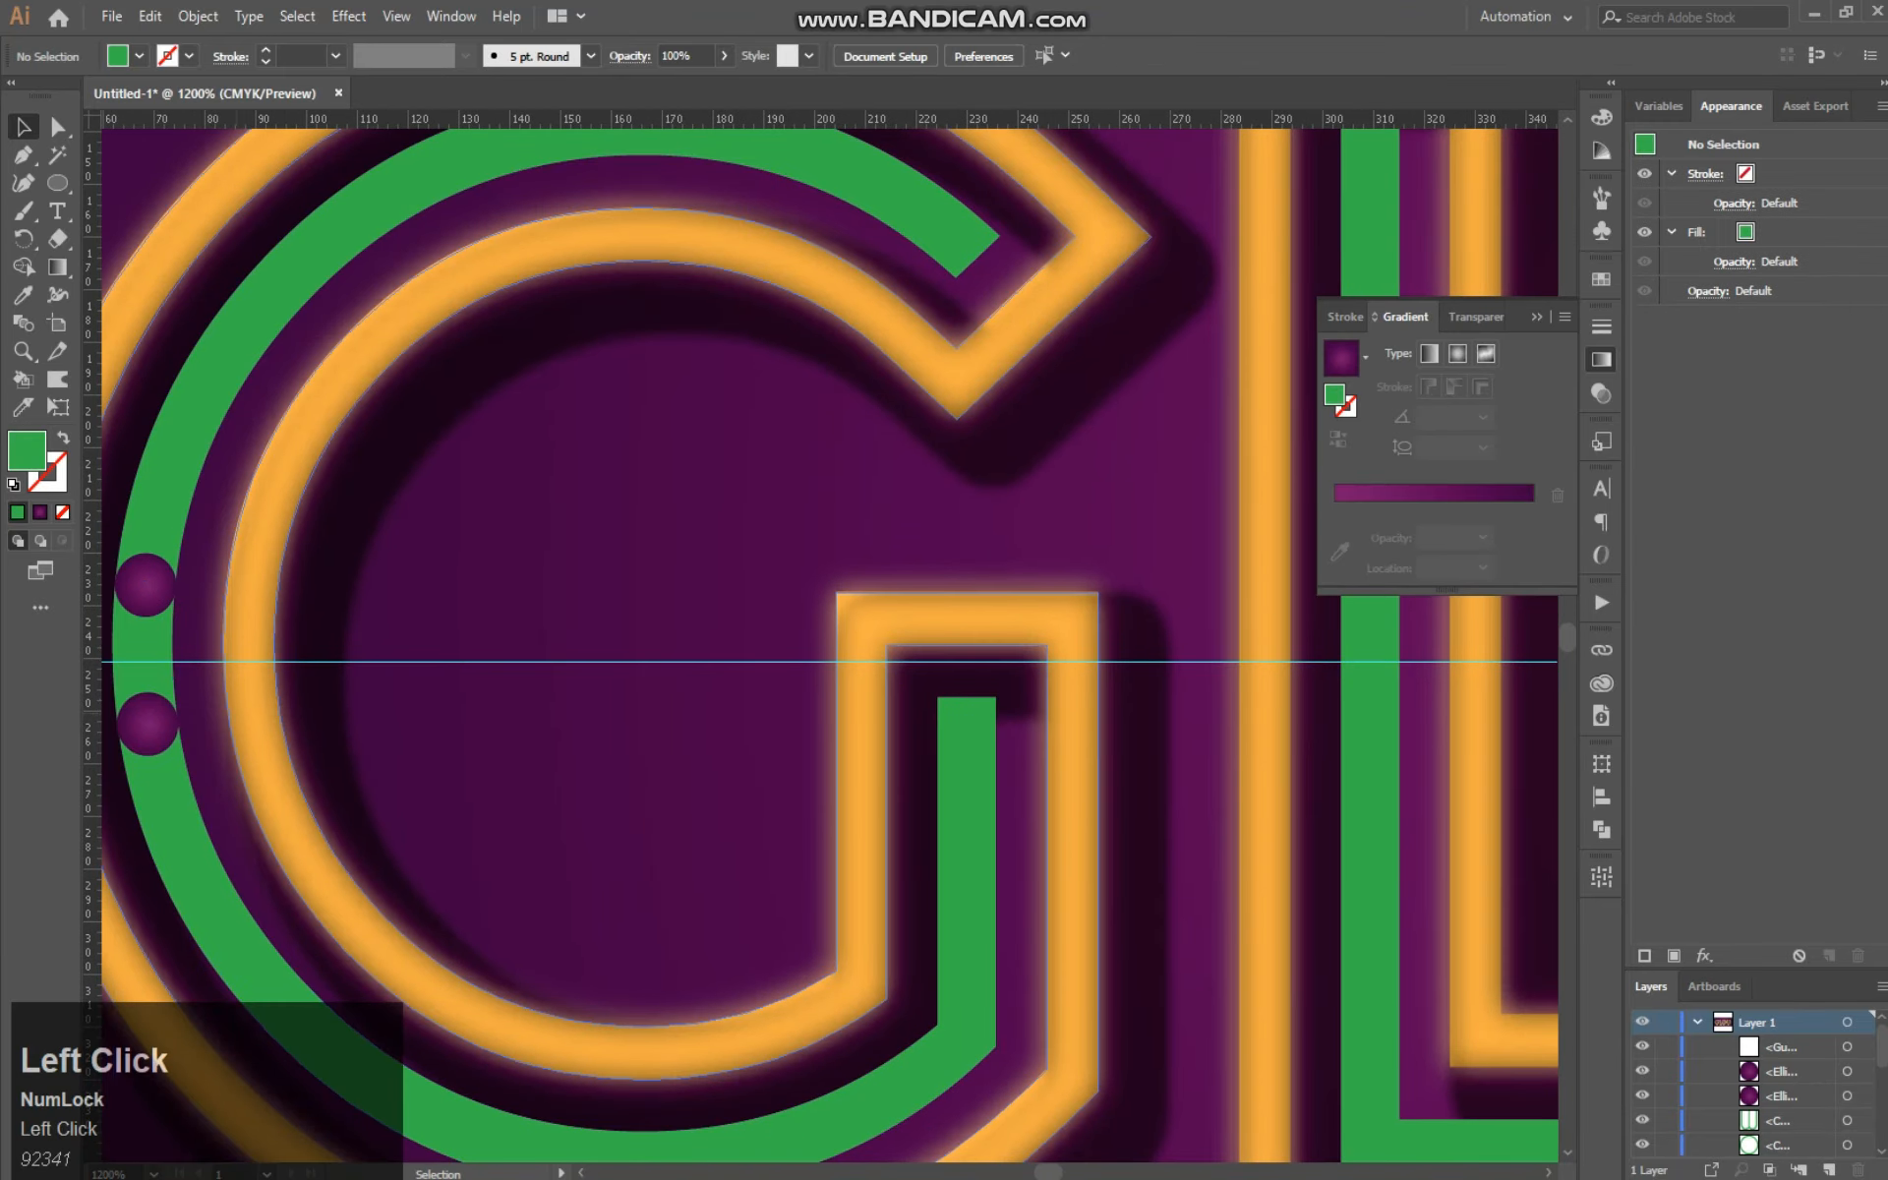
pyautogui.keyDown('alt'); pyautogui.click(148, 724); pyautogui.keyUp('alt')
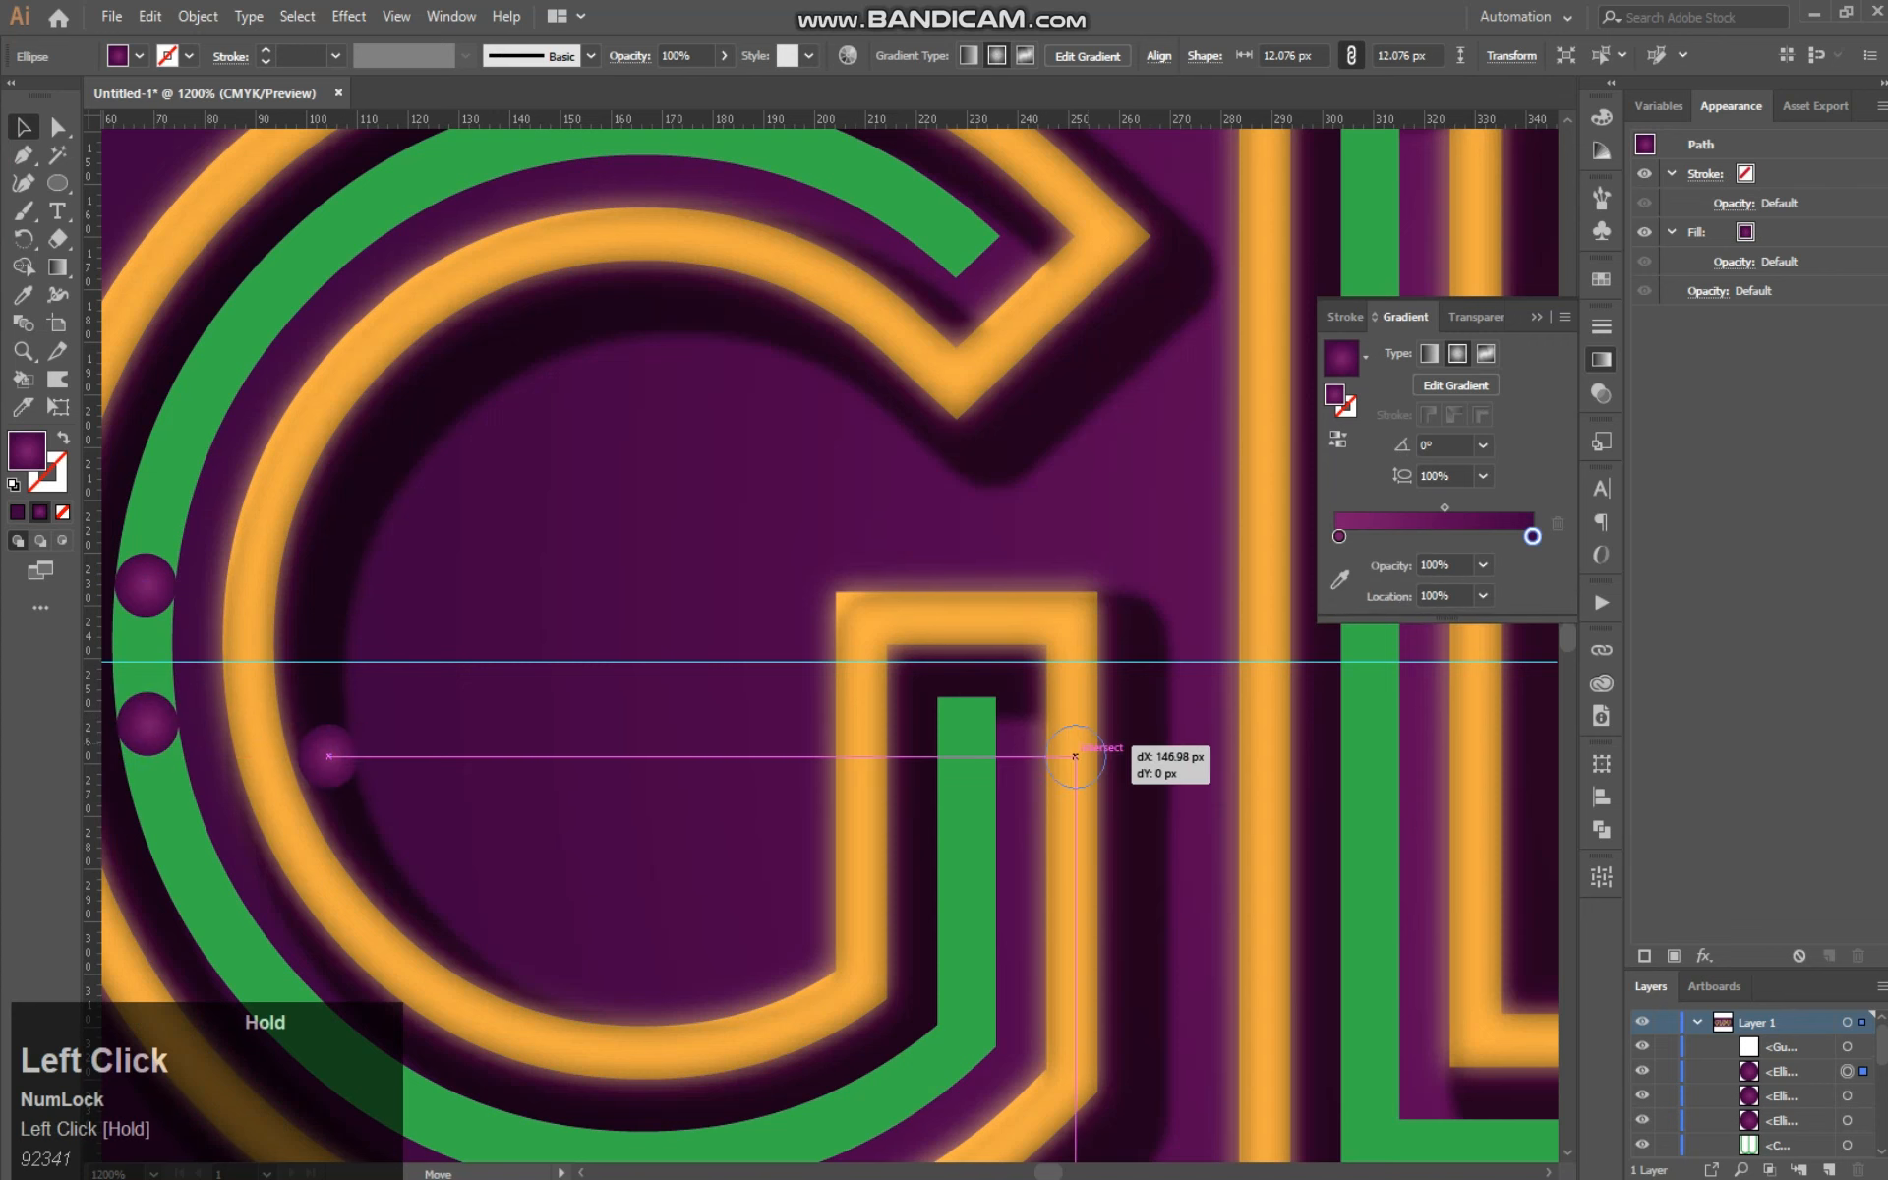
# Step: Use Shape Builder to remove the G's green segment between the two circles and merge each circle into its adjoining green stroke
pyautogui.moveTo(466, 700); pyautogui.dragTo(768, 721)
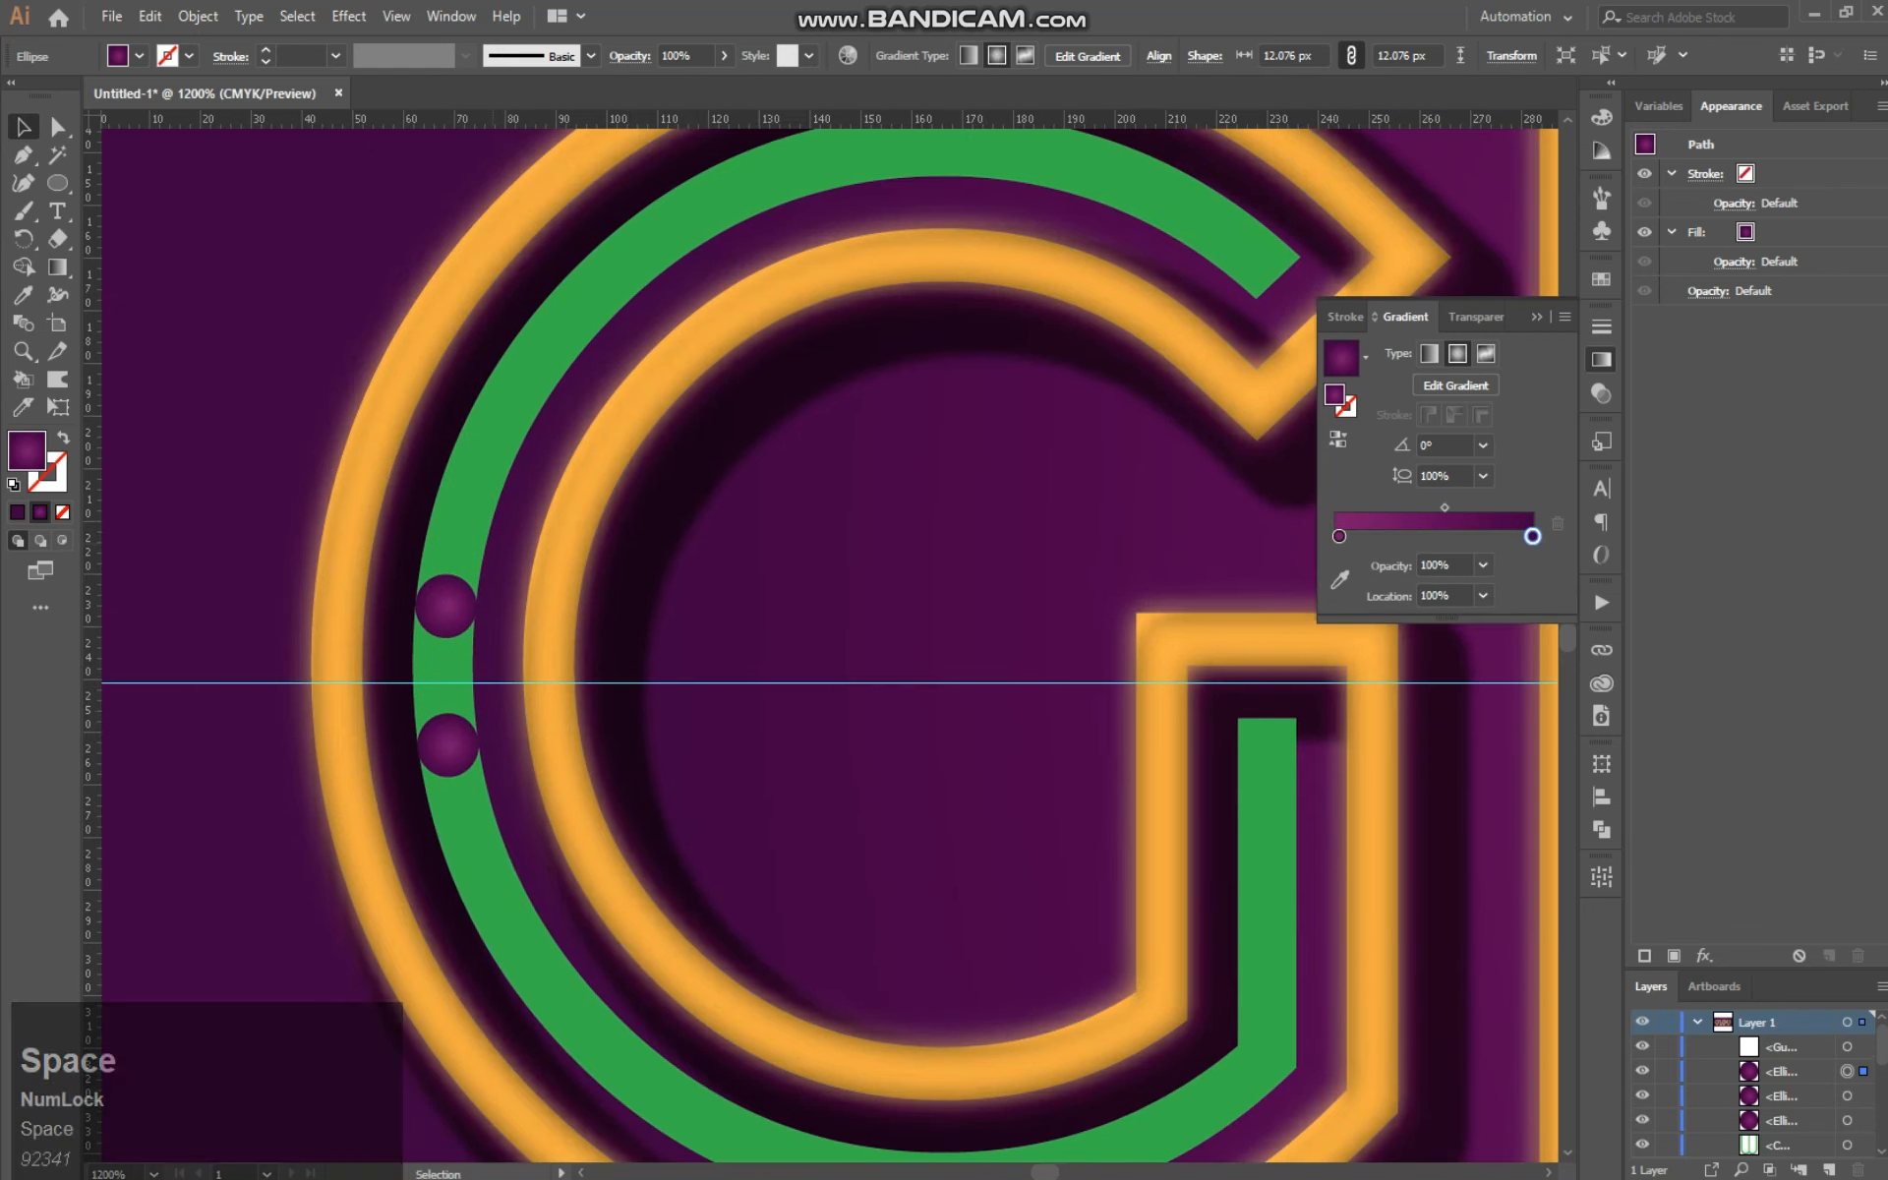
pyautogui.click(445, 669)
pyautogui.keyDown('shift'); pyautogui.click(445, 606); pyautogui.keyUp('shift')
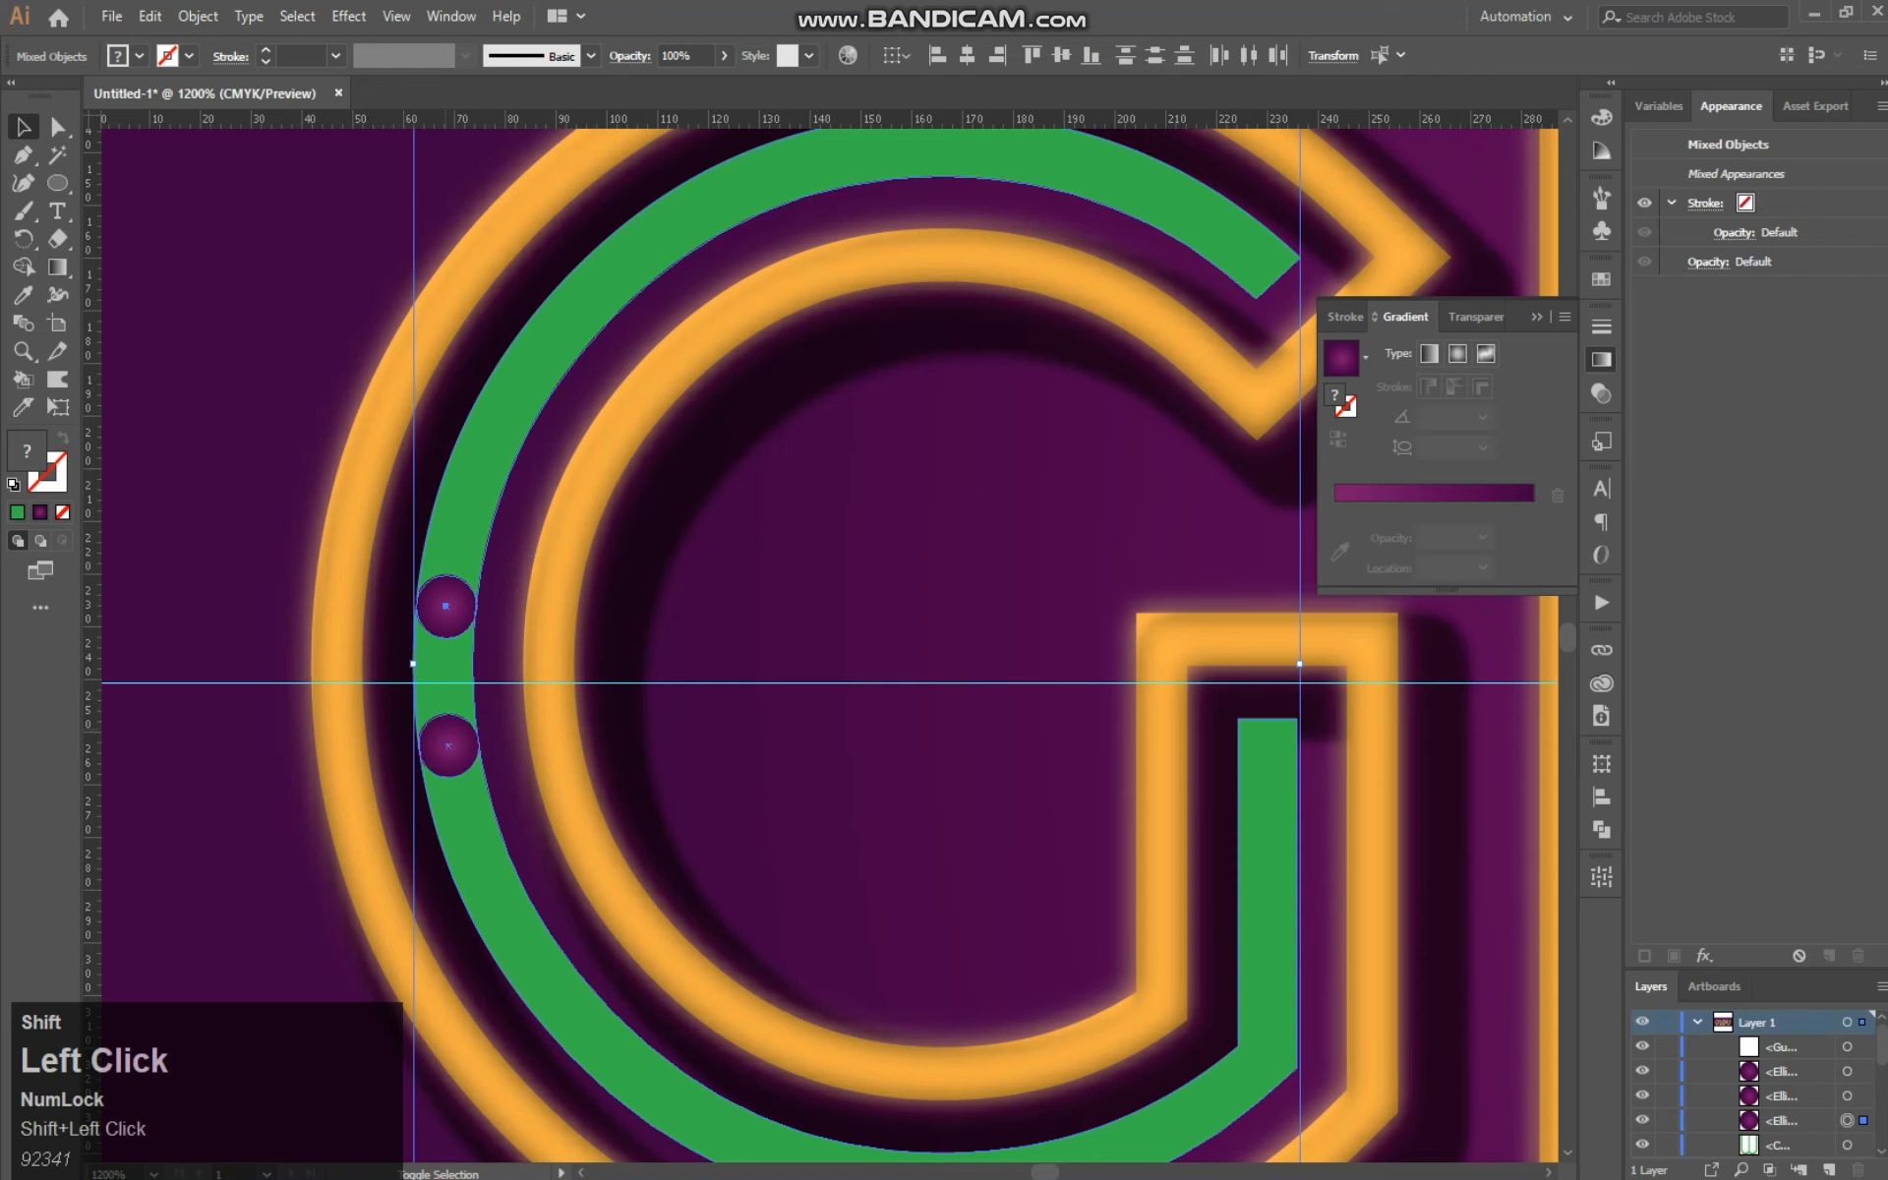
pyautogui.click(24, 266)
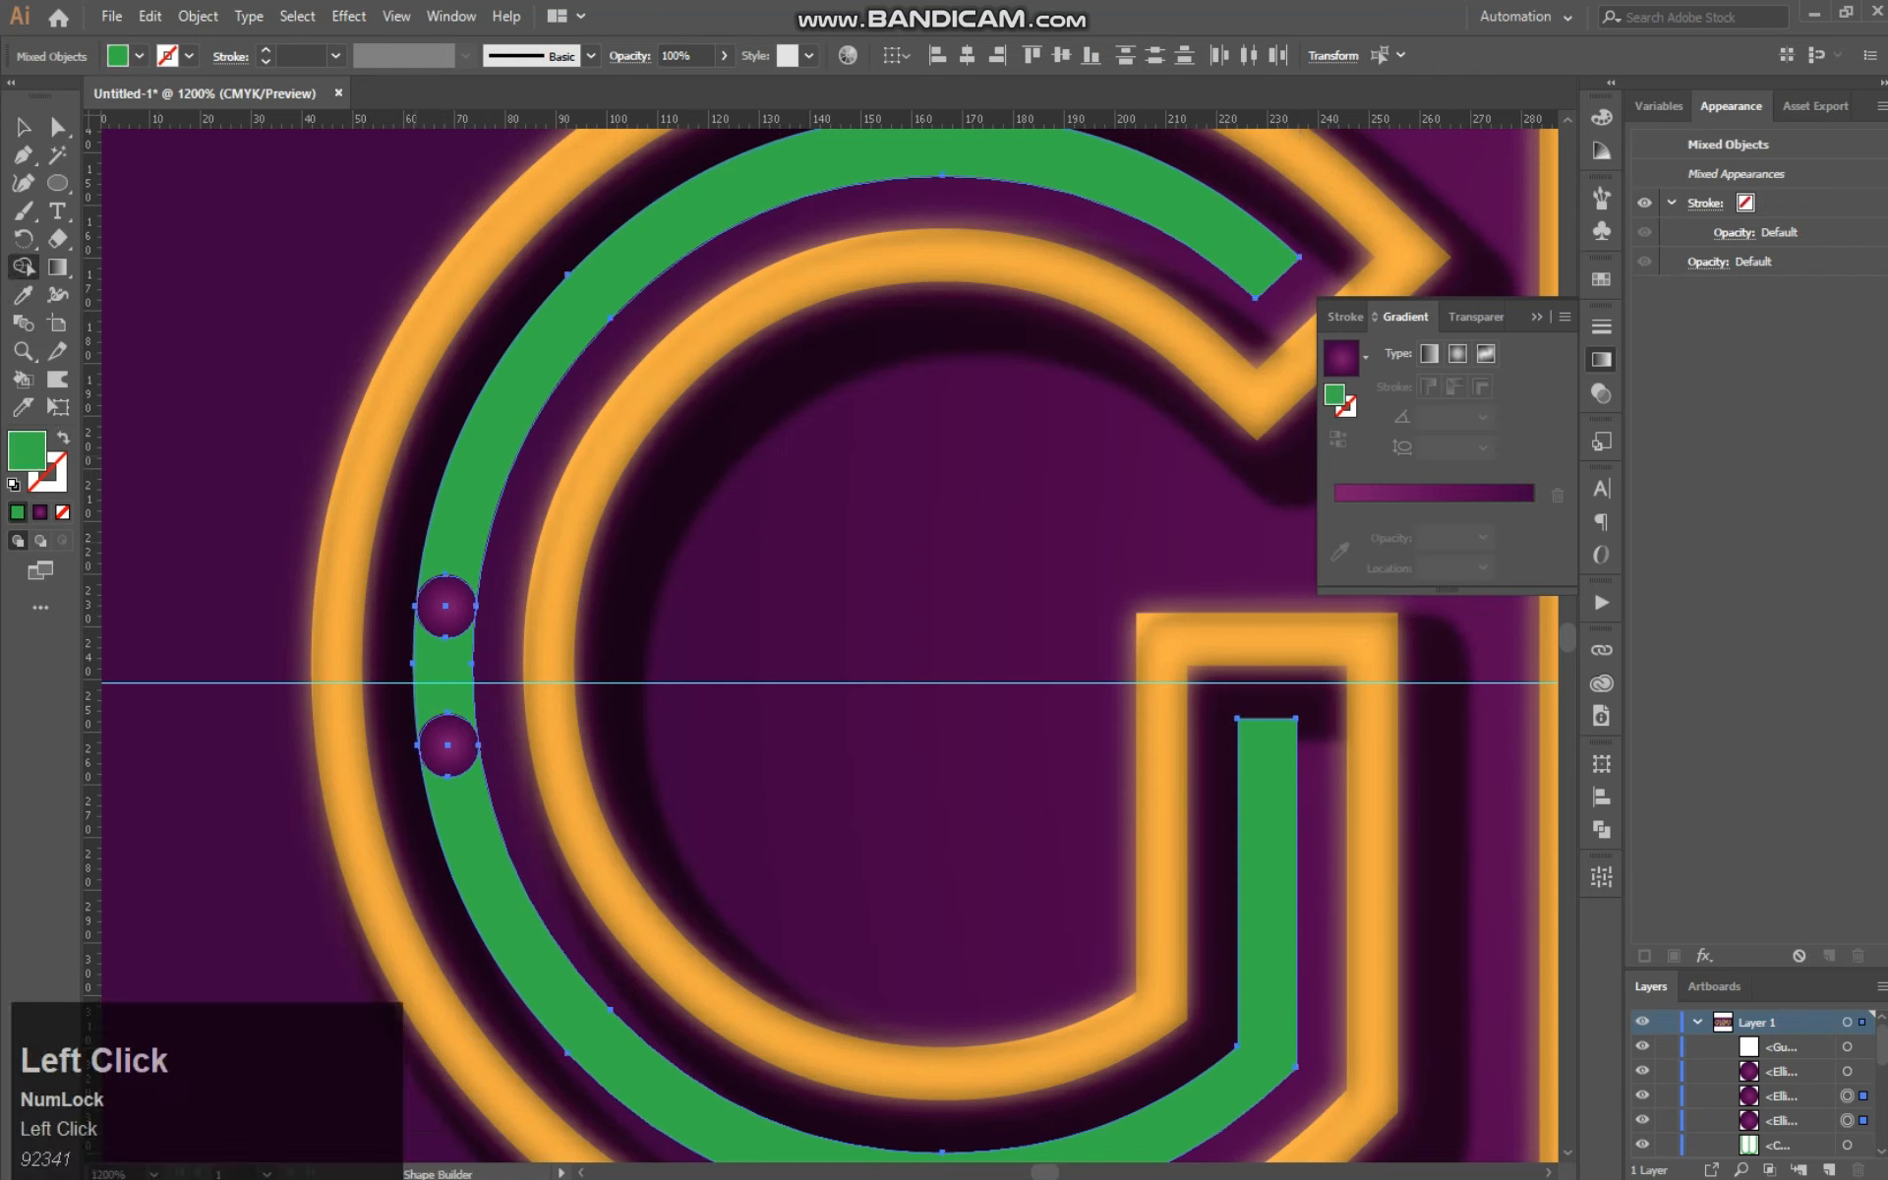
pyautogui.keyDown('alt'); pyautogui.click(439, 691); pyautogui.keyUp('alt')
pyautogui.moveTo(465, 532); pyautogui.dragTo(446, 606)
pyautogui.moveTo(449, 748)
pyautogui.mouseDown()
pyautogui.moveTo(474, 846)
pyautogui.moveTo(88, 849)
pyautogui.mouseUp()
pyautogui.press('space')
pyautogui.moveTo(983, 590); pyautogui.dragTo(656, 647)
pyautogui.click(21, 126)
# Step: Move the spare purple circle onto the L's green stroke above the guide and duplicate it straight down below the guide
pyautogui.click(885, 805)
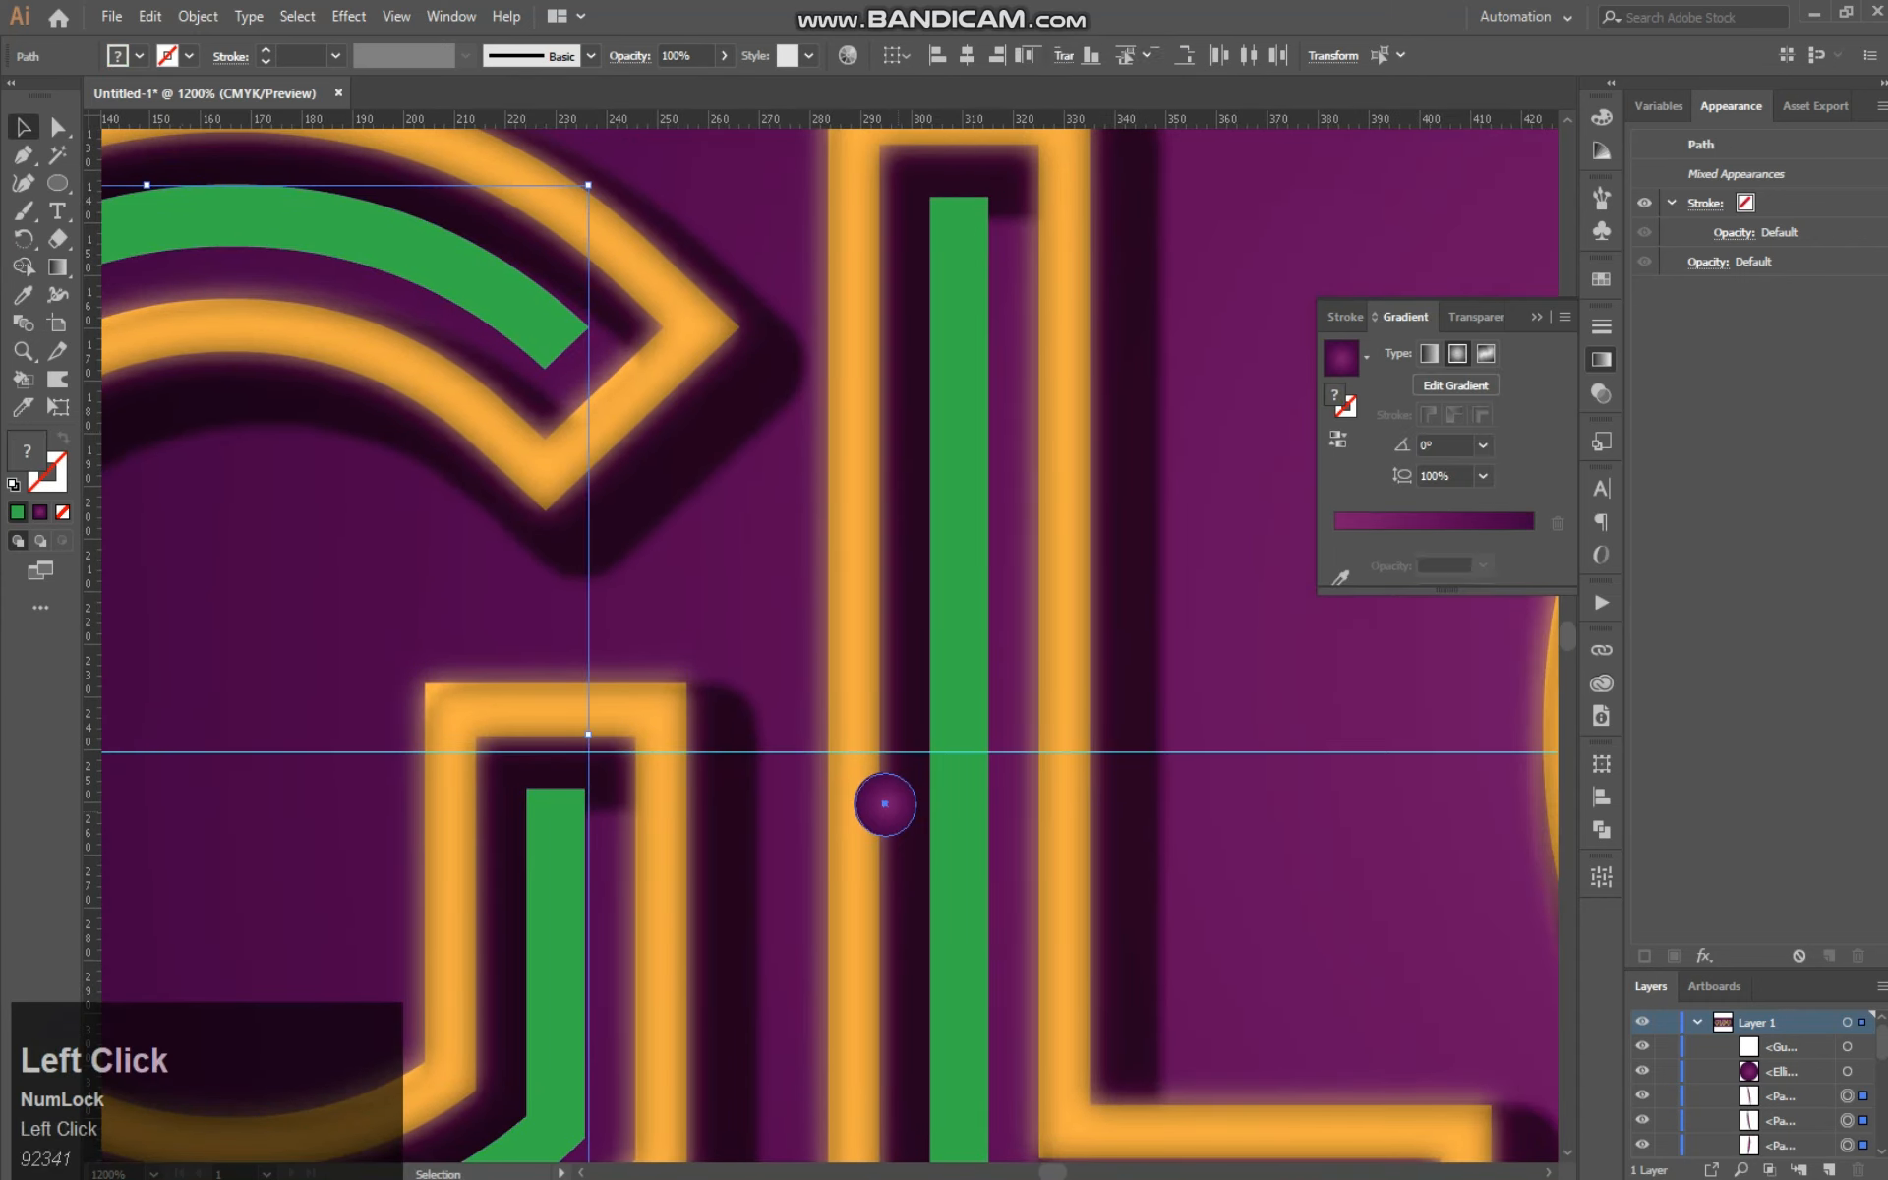
pyautogui.moveTo(885, 805); pyautogui.dragTo(942, 733)
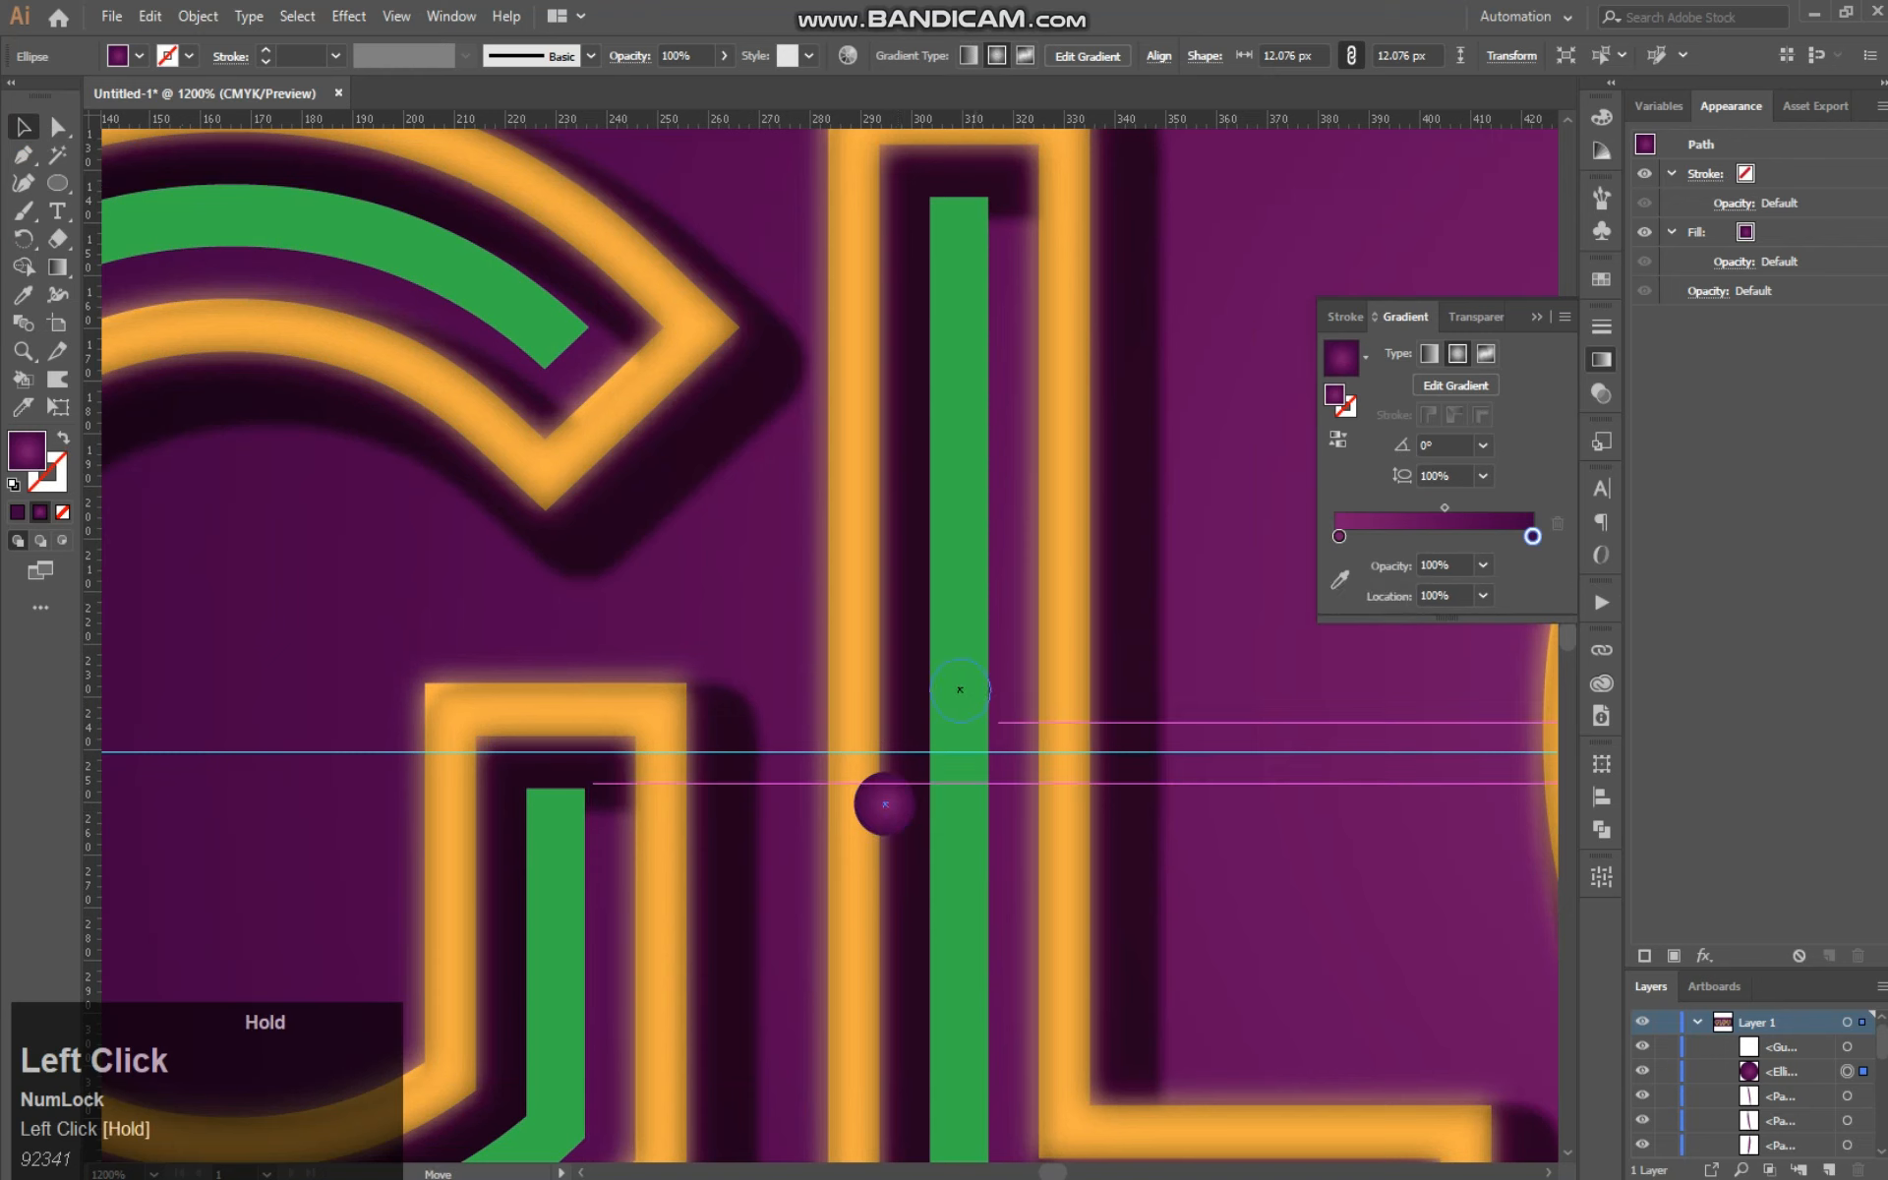
pyautogui.moveTo(960, 689); pyautogui.dragTo(960, 689)
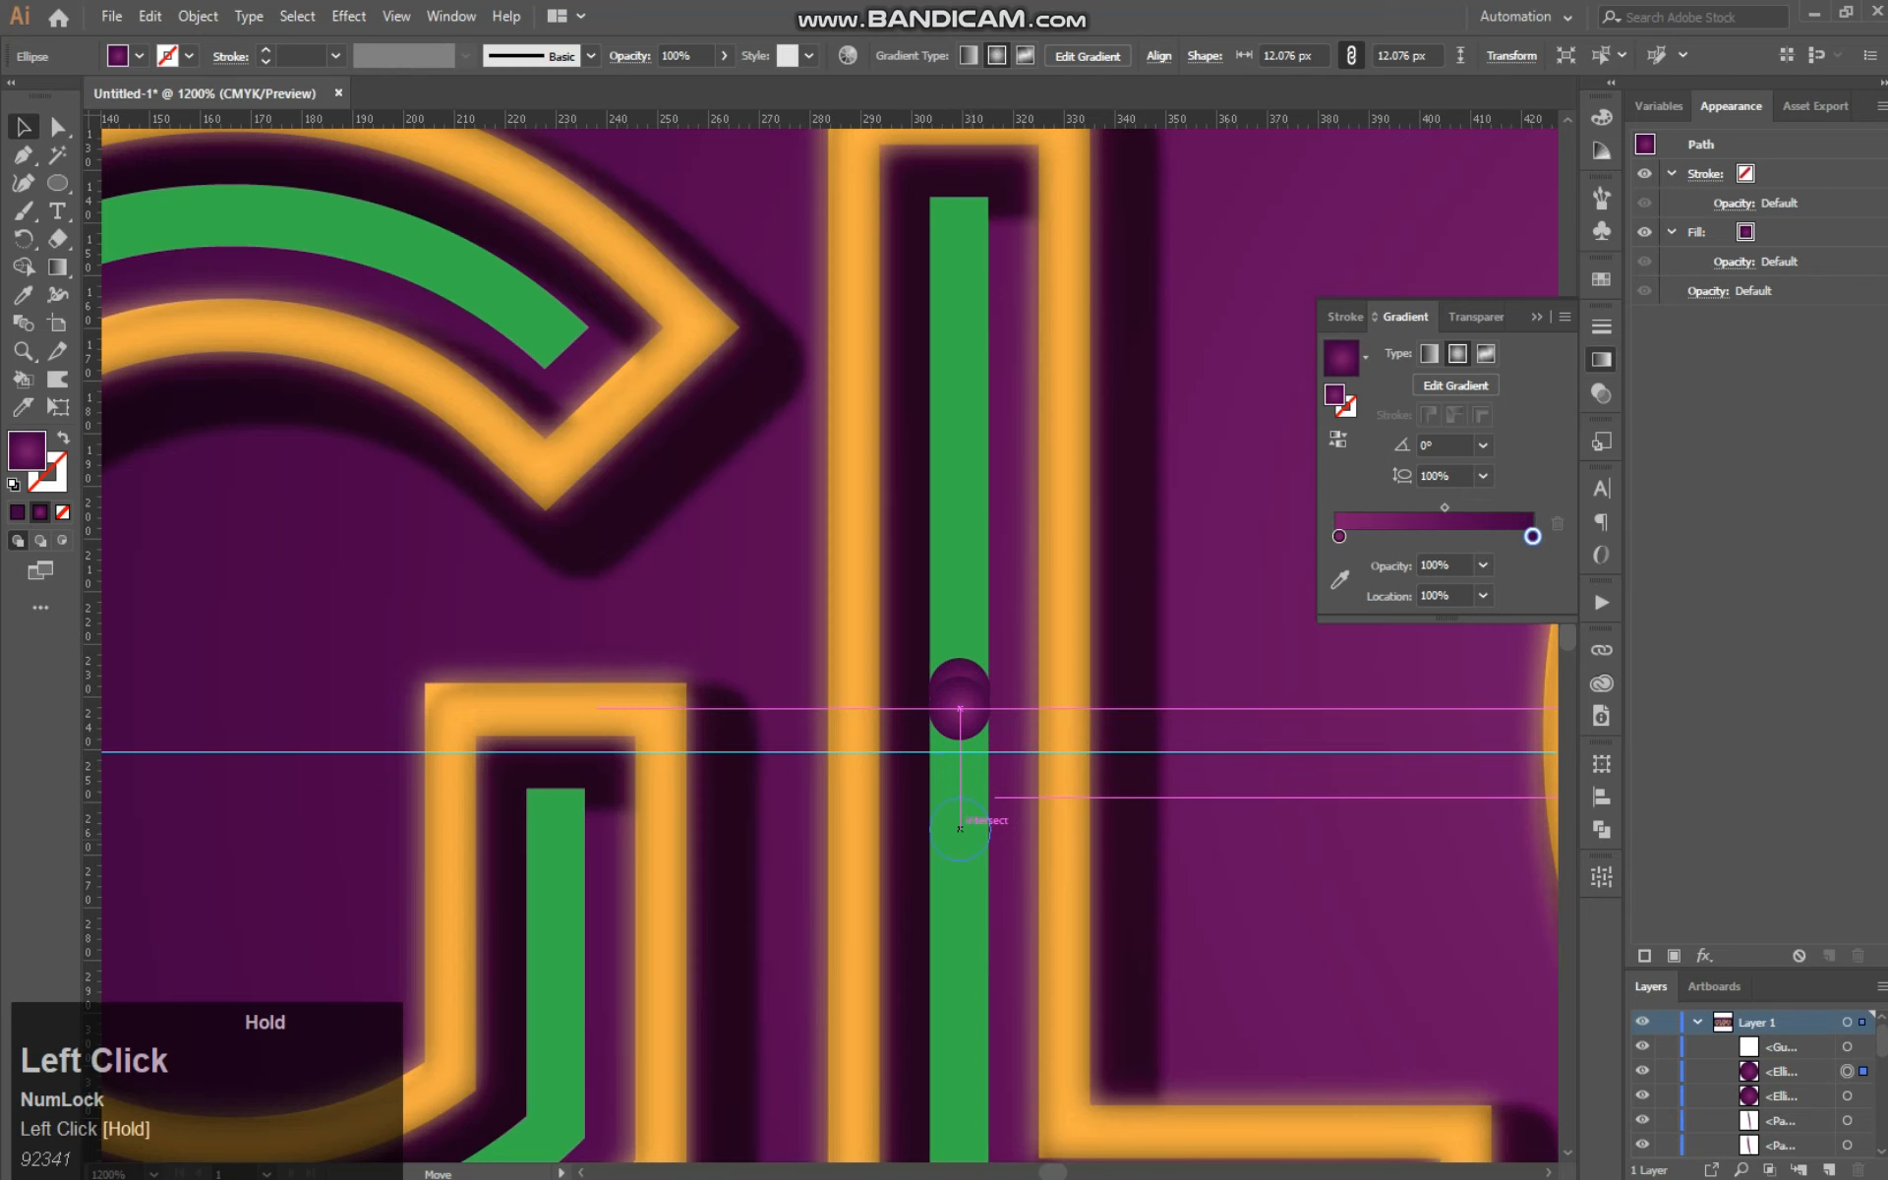
pyautogui.moveTo(960, 828); pyautogui.dragTo(960, 828)
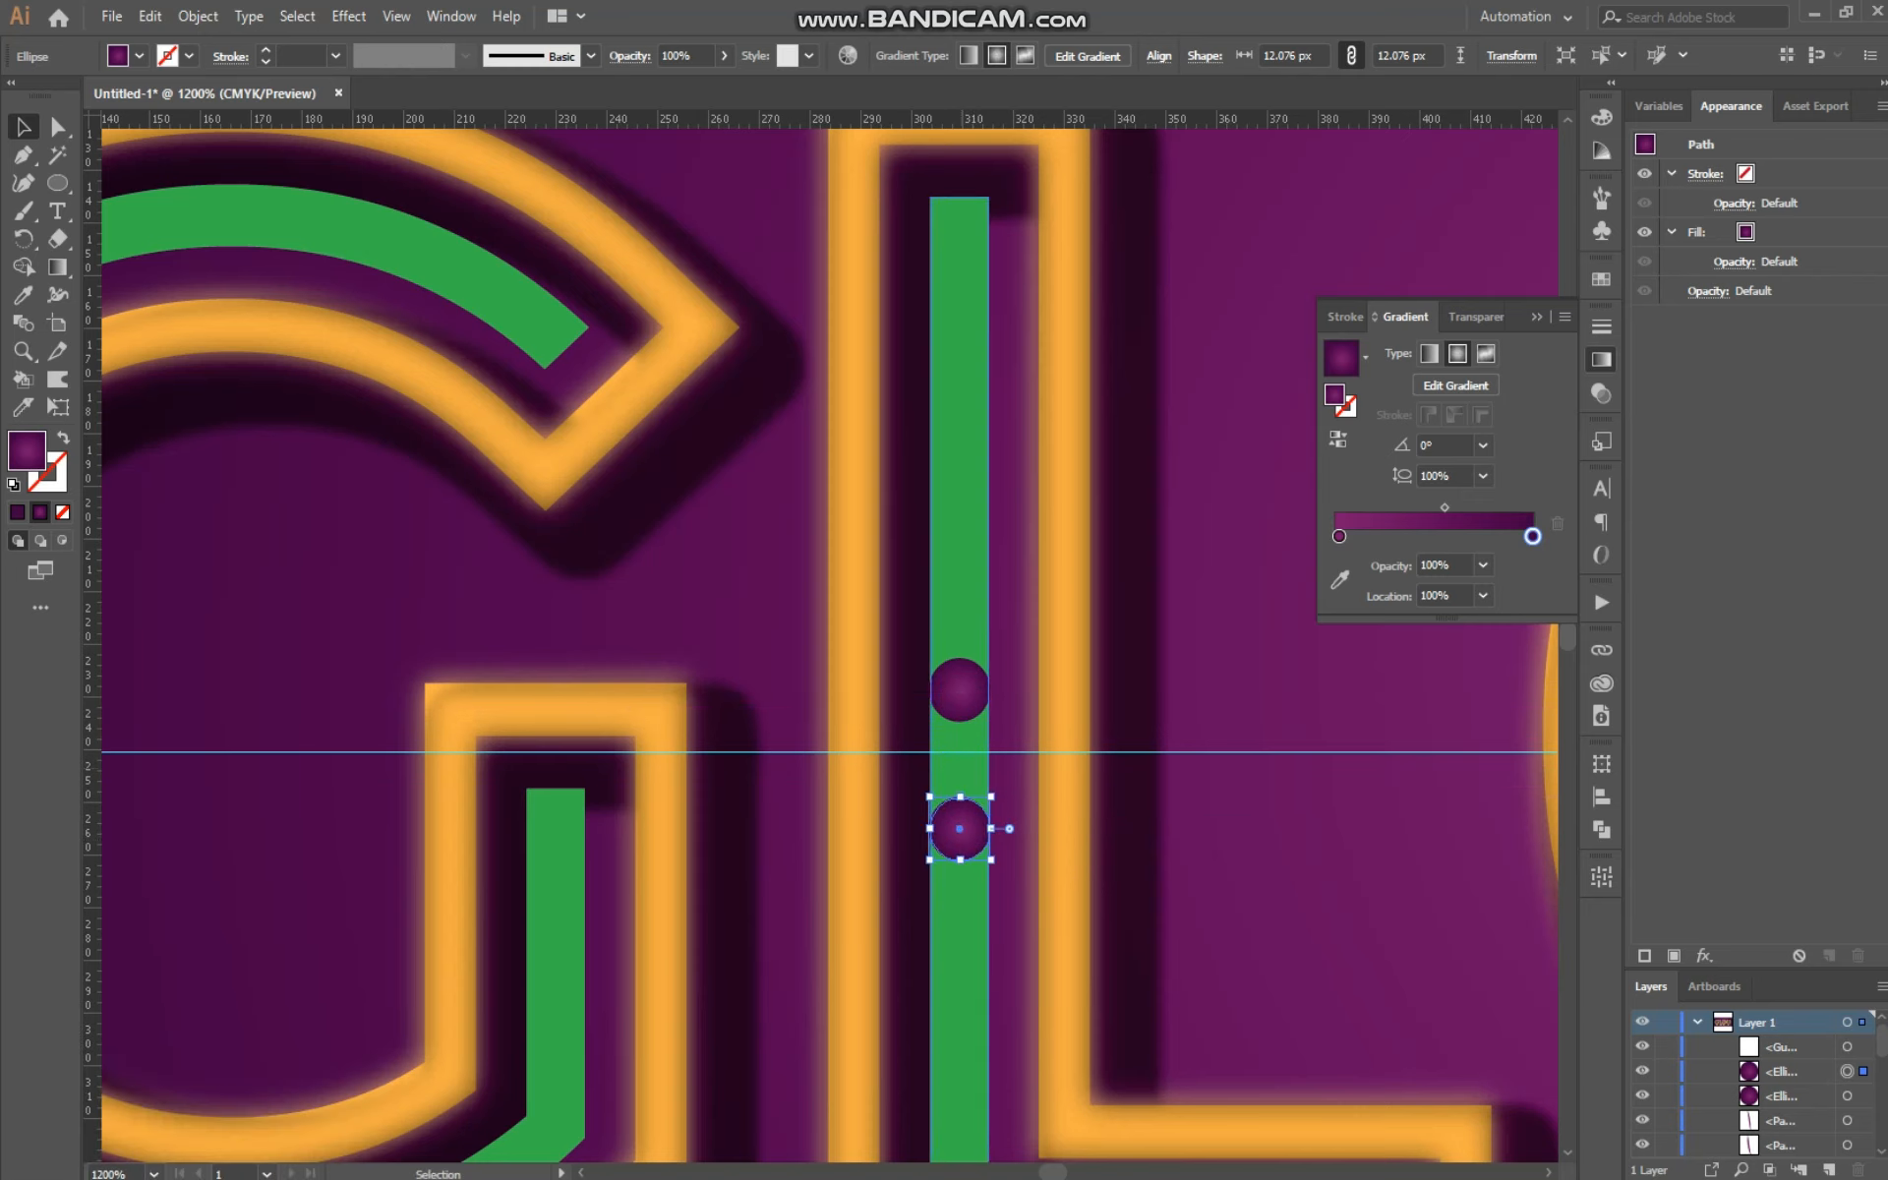
# Step: Remove the L's green segment between the two circles with Shape Builder, and undo merging the circles into the stroke
pyautogui.keyDown('shift'); pyautogui.click(959, 689); pyautogui.keyUp('shift')
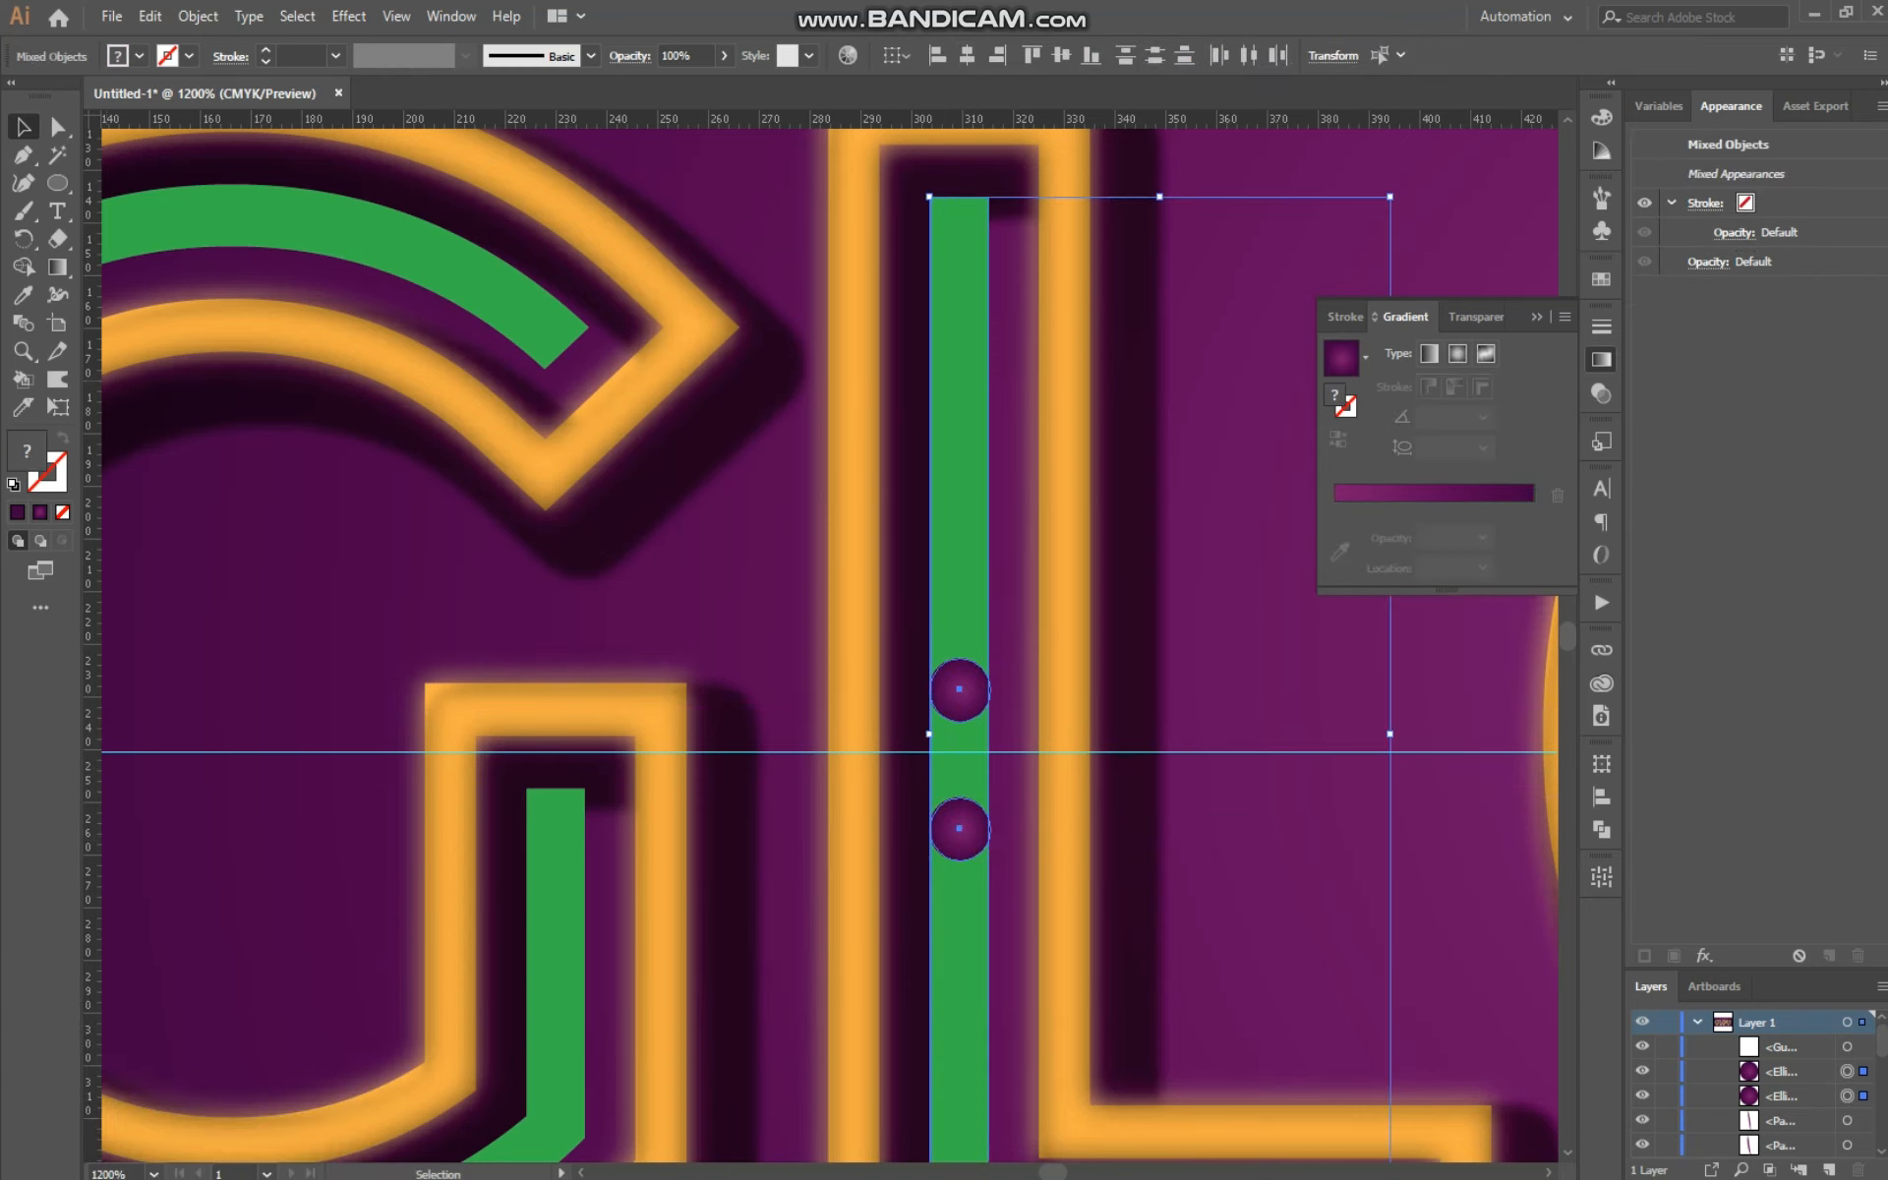
pyautogui.click(23, 265)
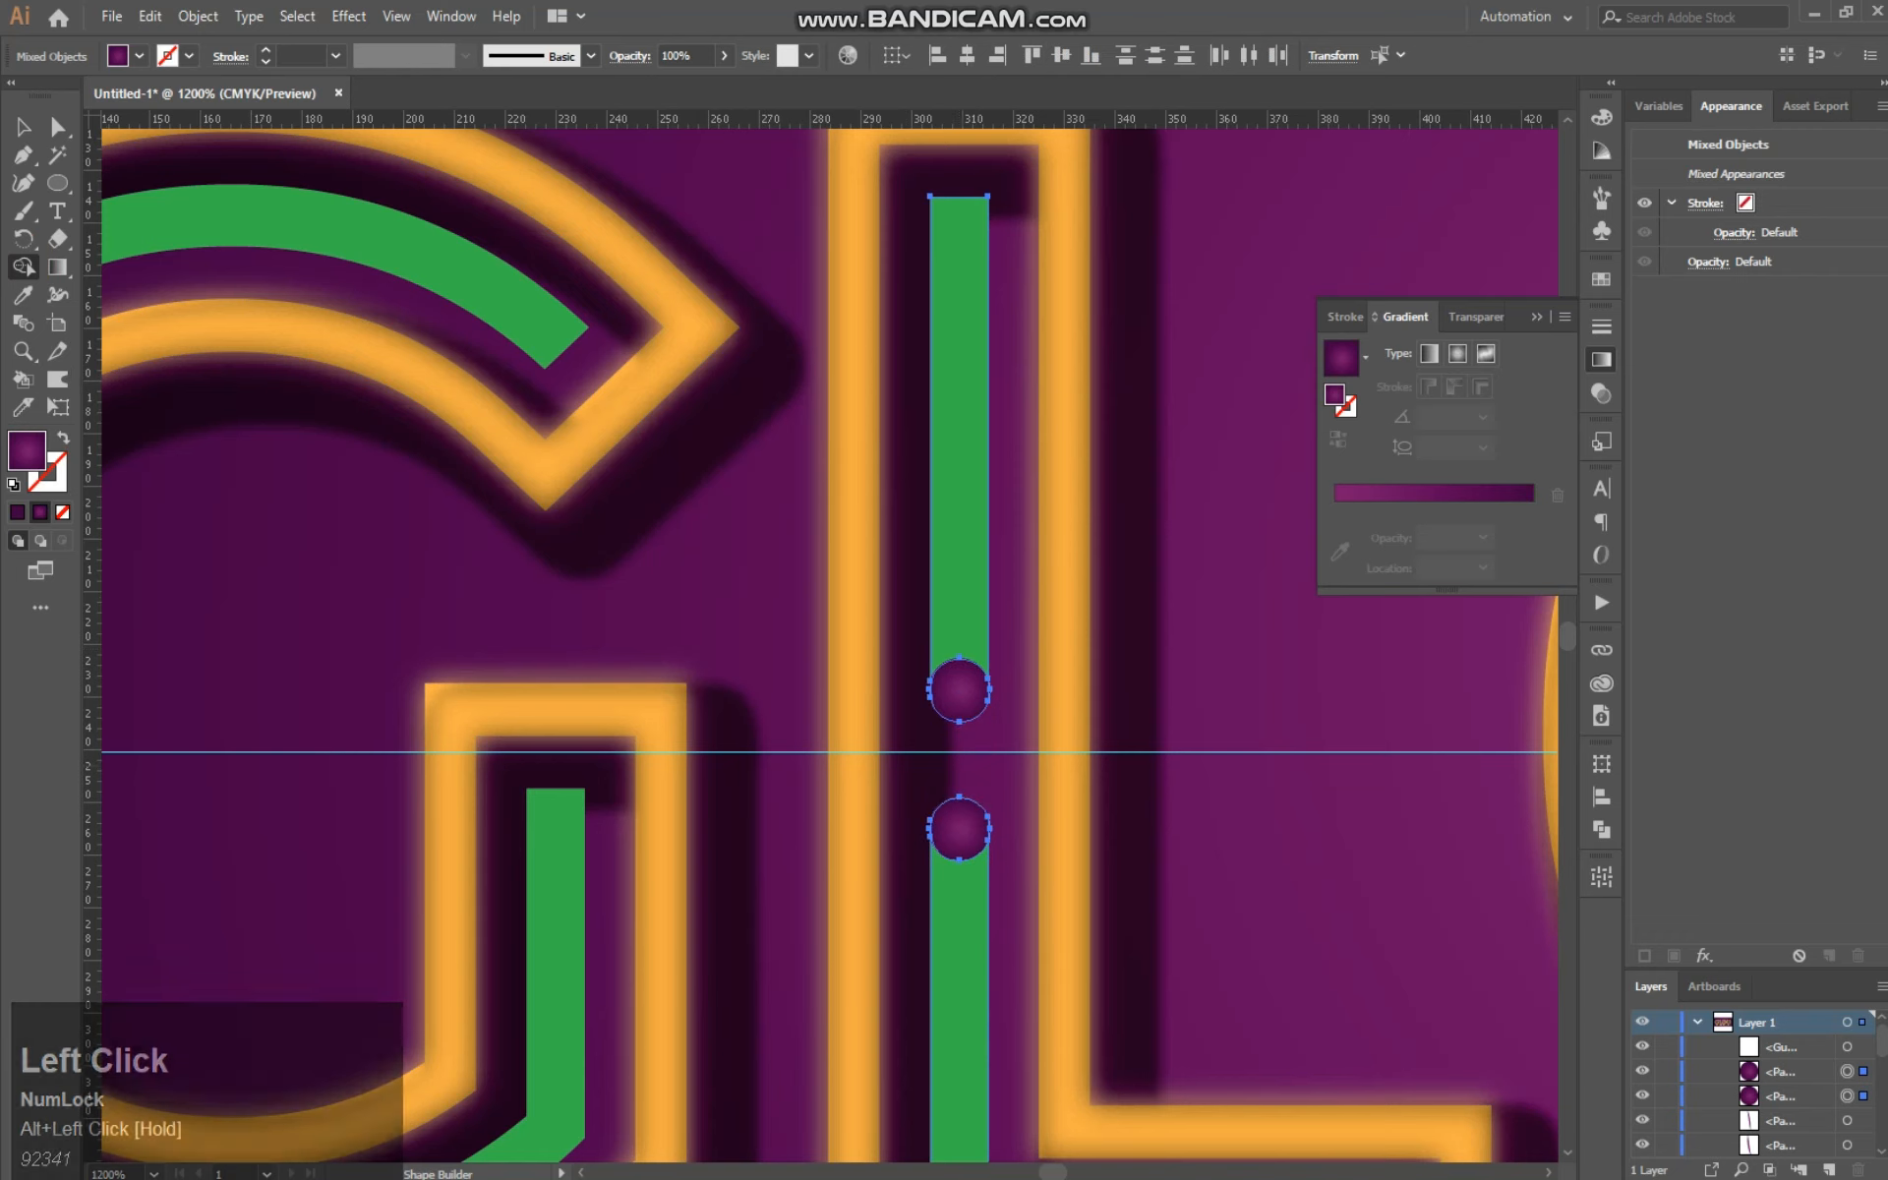
pyautogui.moveTo(960, 620); pyautogui.dragTo(960, 696)
pyautogui.hotkey('ctrl', 'z')
pyautogui.hotkey('ctrl', 'z')
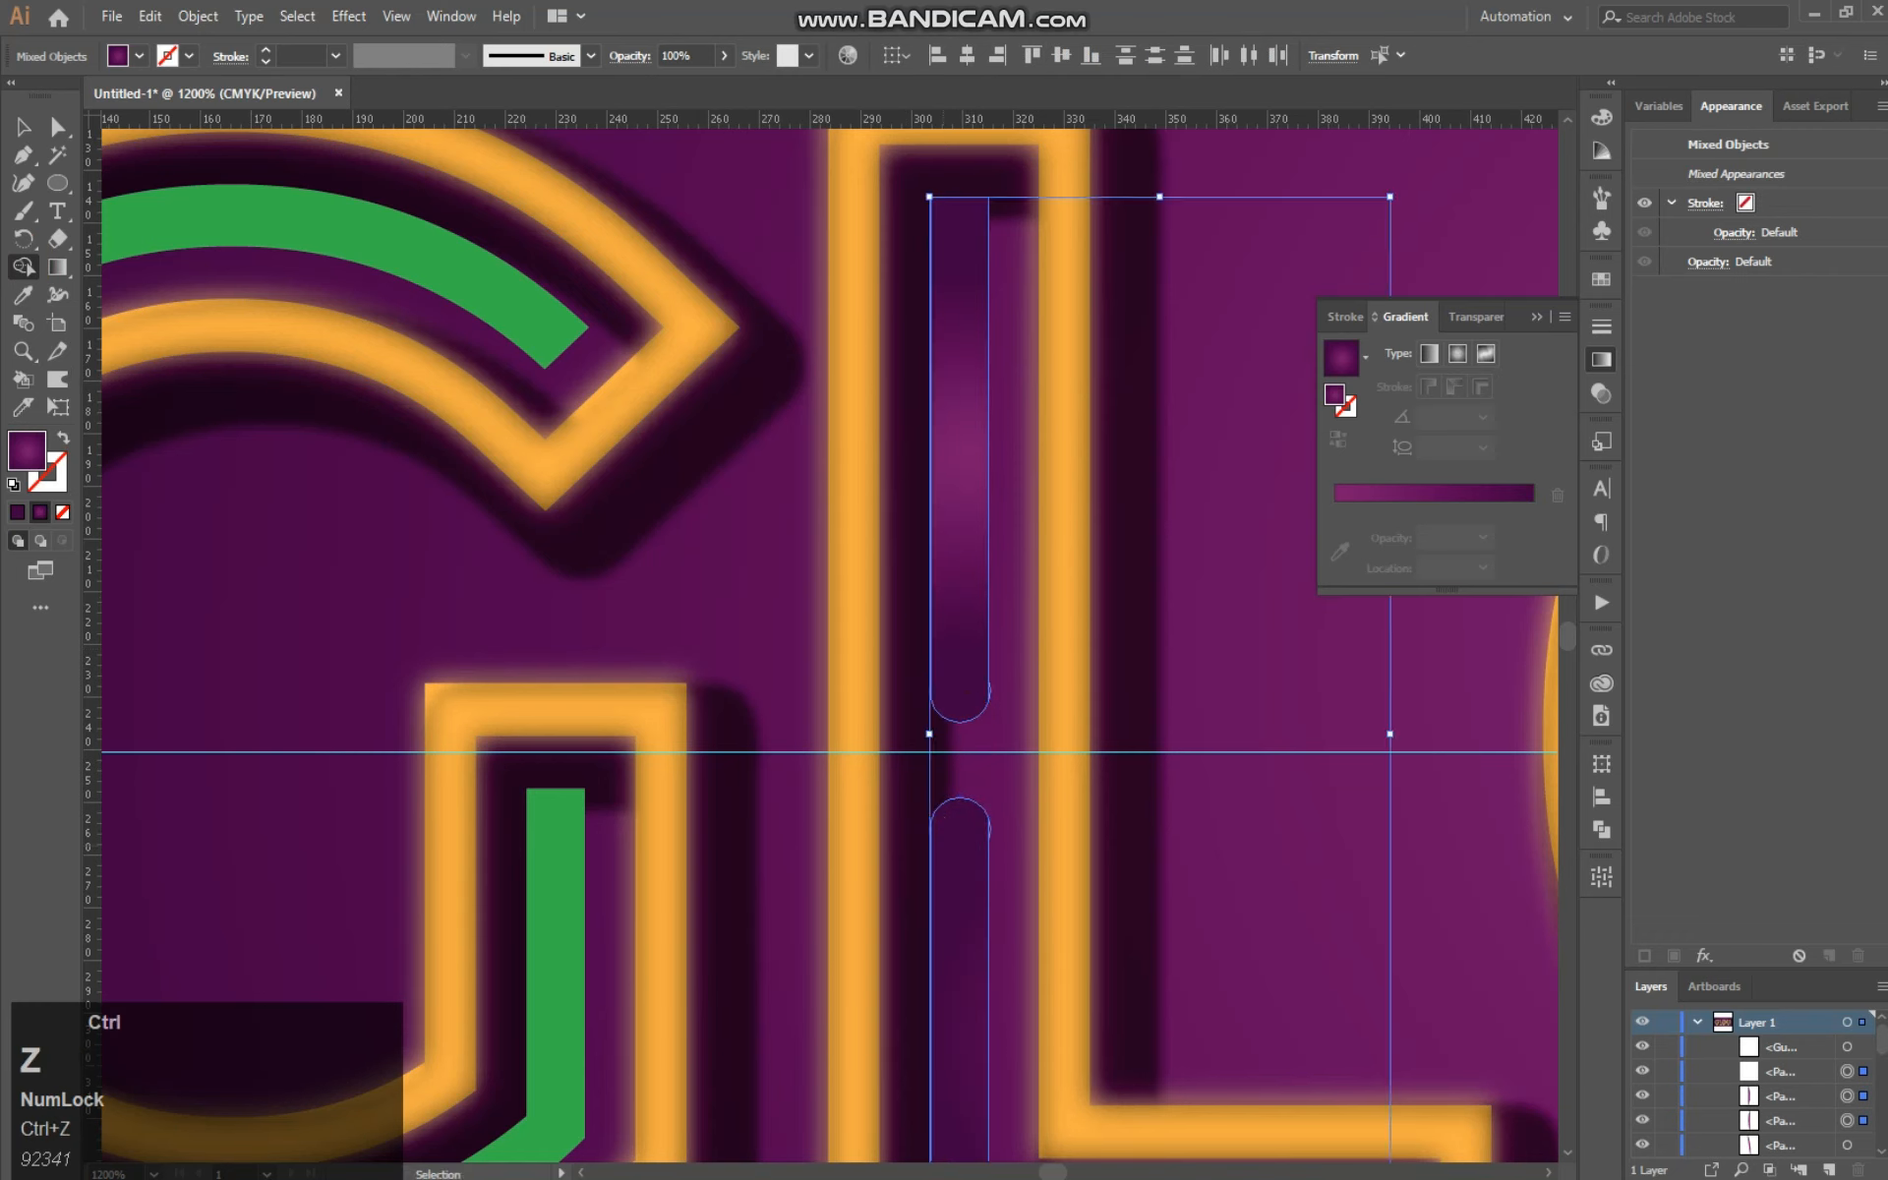
pyautogui.click(26, 130)
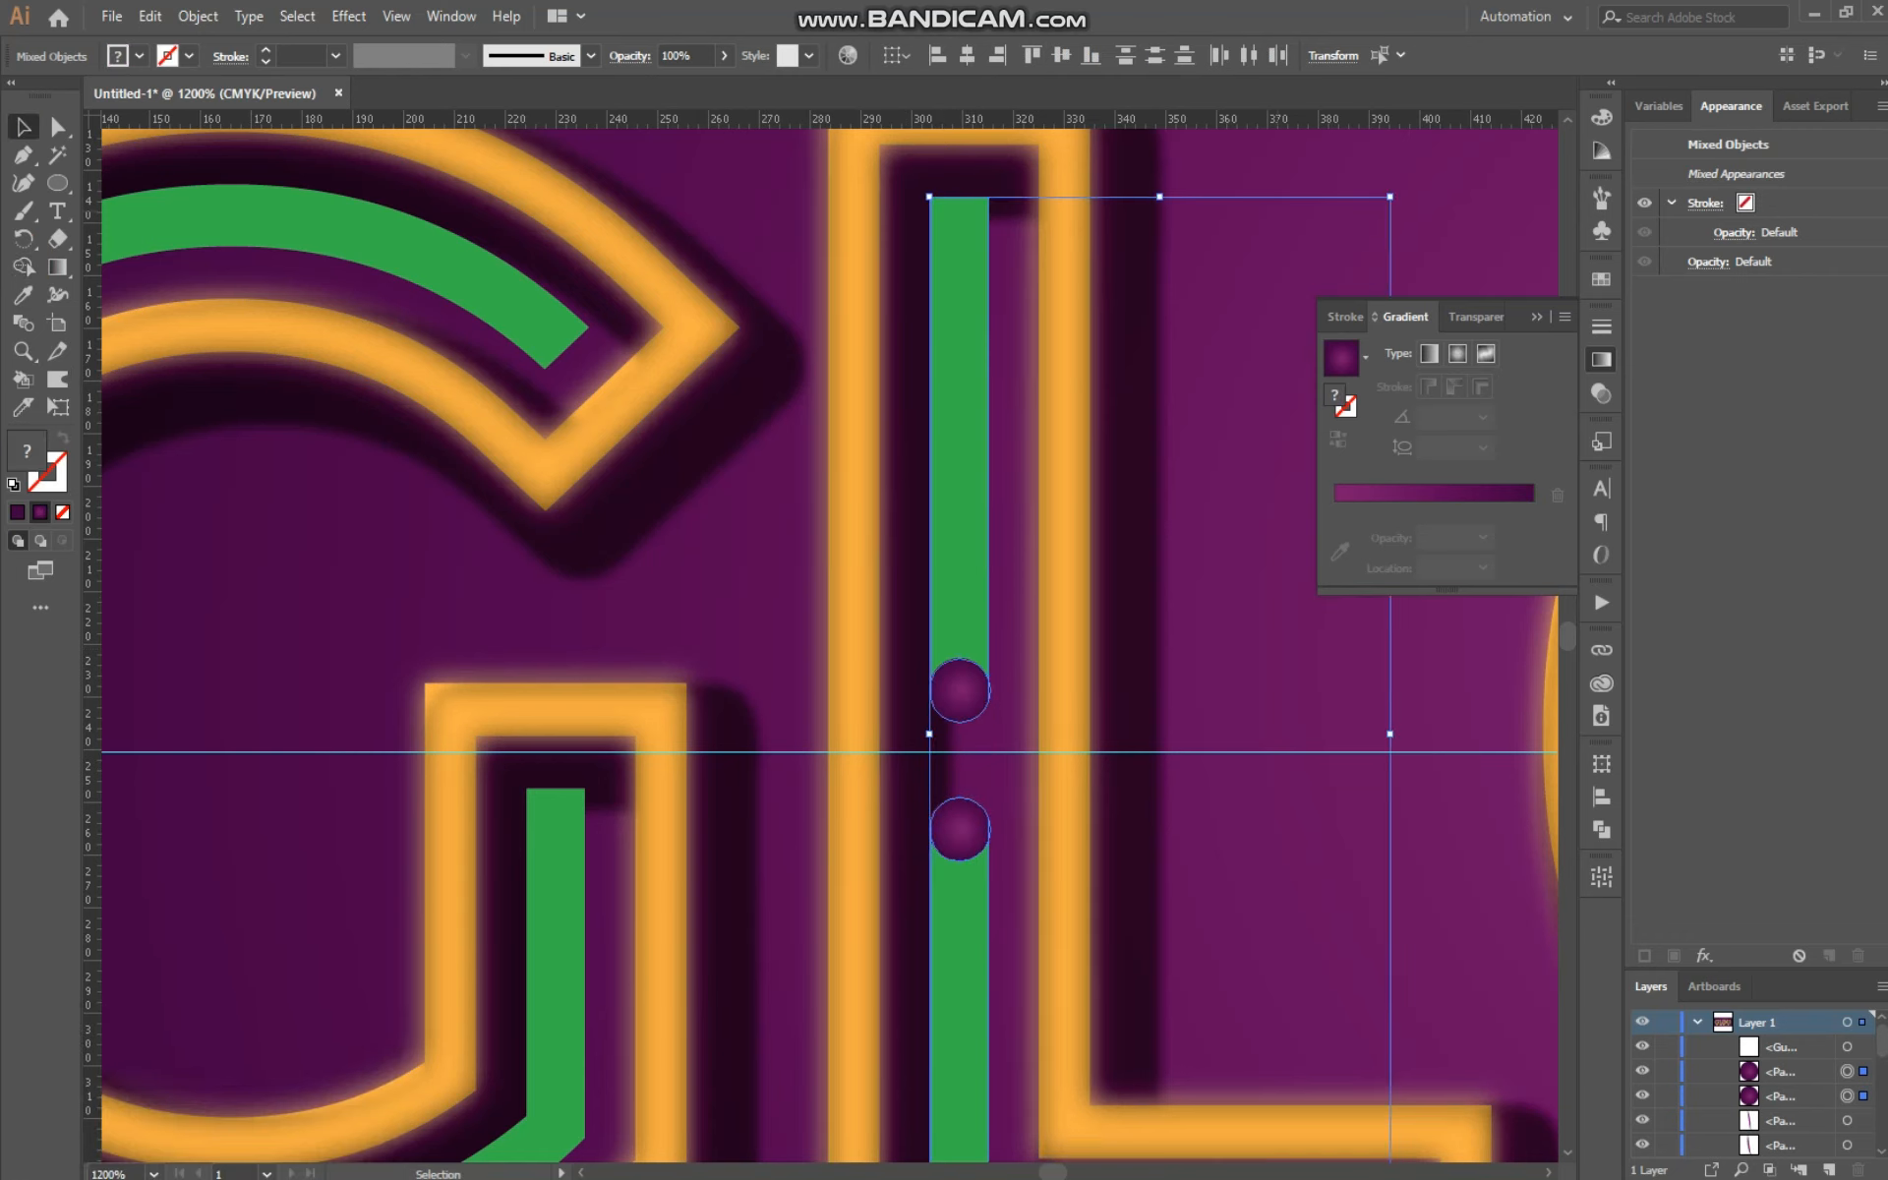
# Step: Reselect the L's green stroke and two purple circles and try to merge the upper circle into the stroke with Shape Builder
pyautogui.click(782, 599)
pyautogui.click(960, 621)
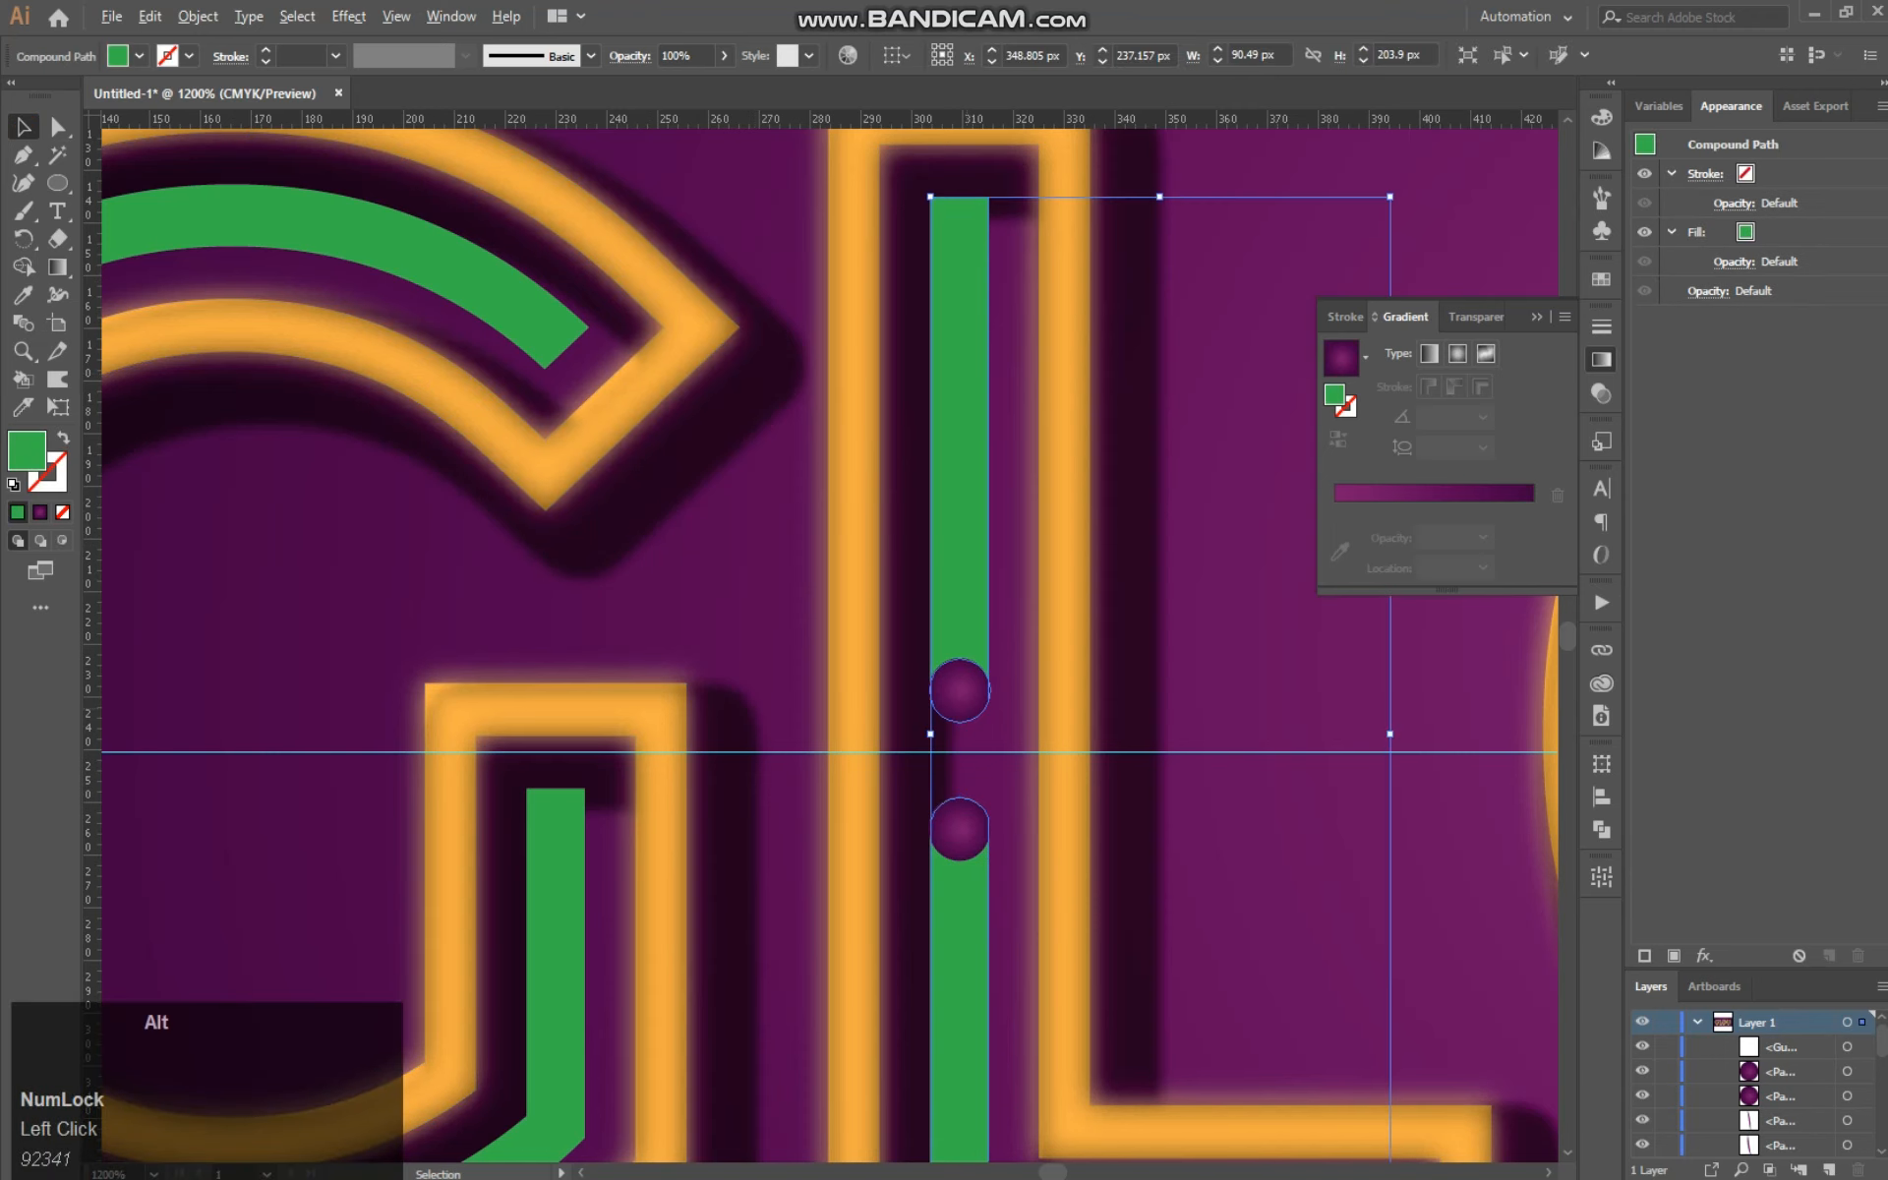
pyautogui.click(960, 830)
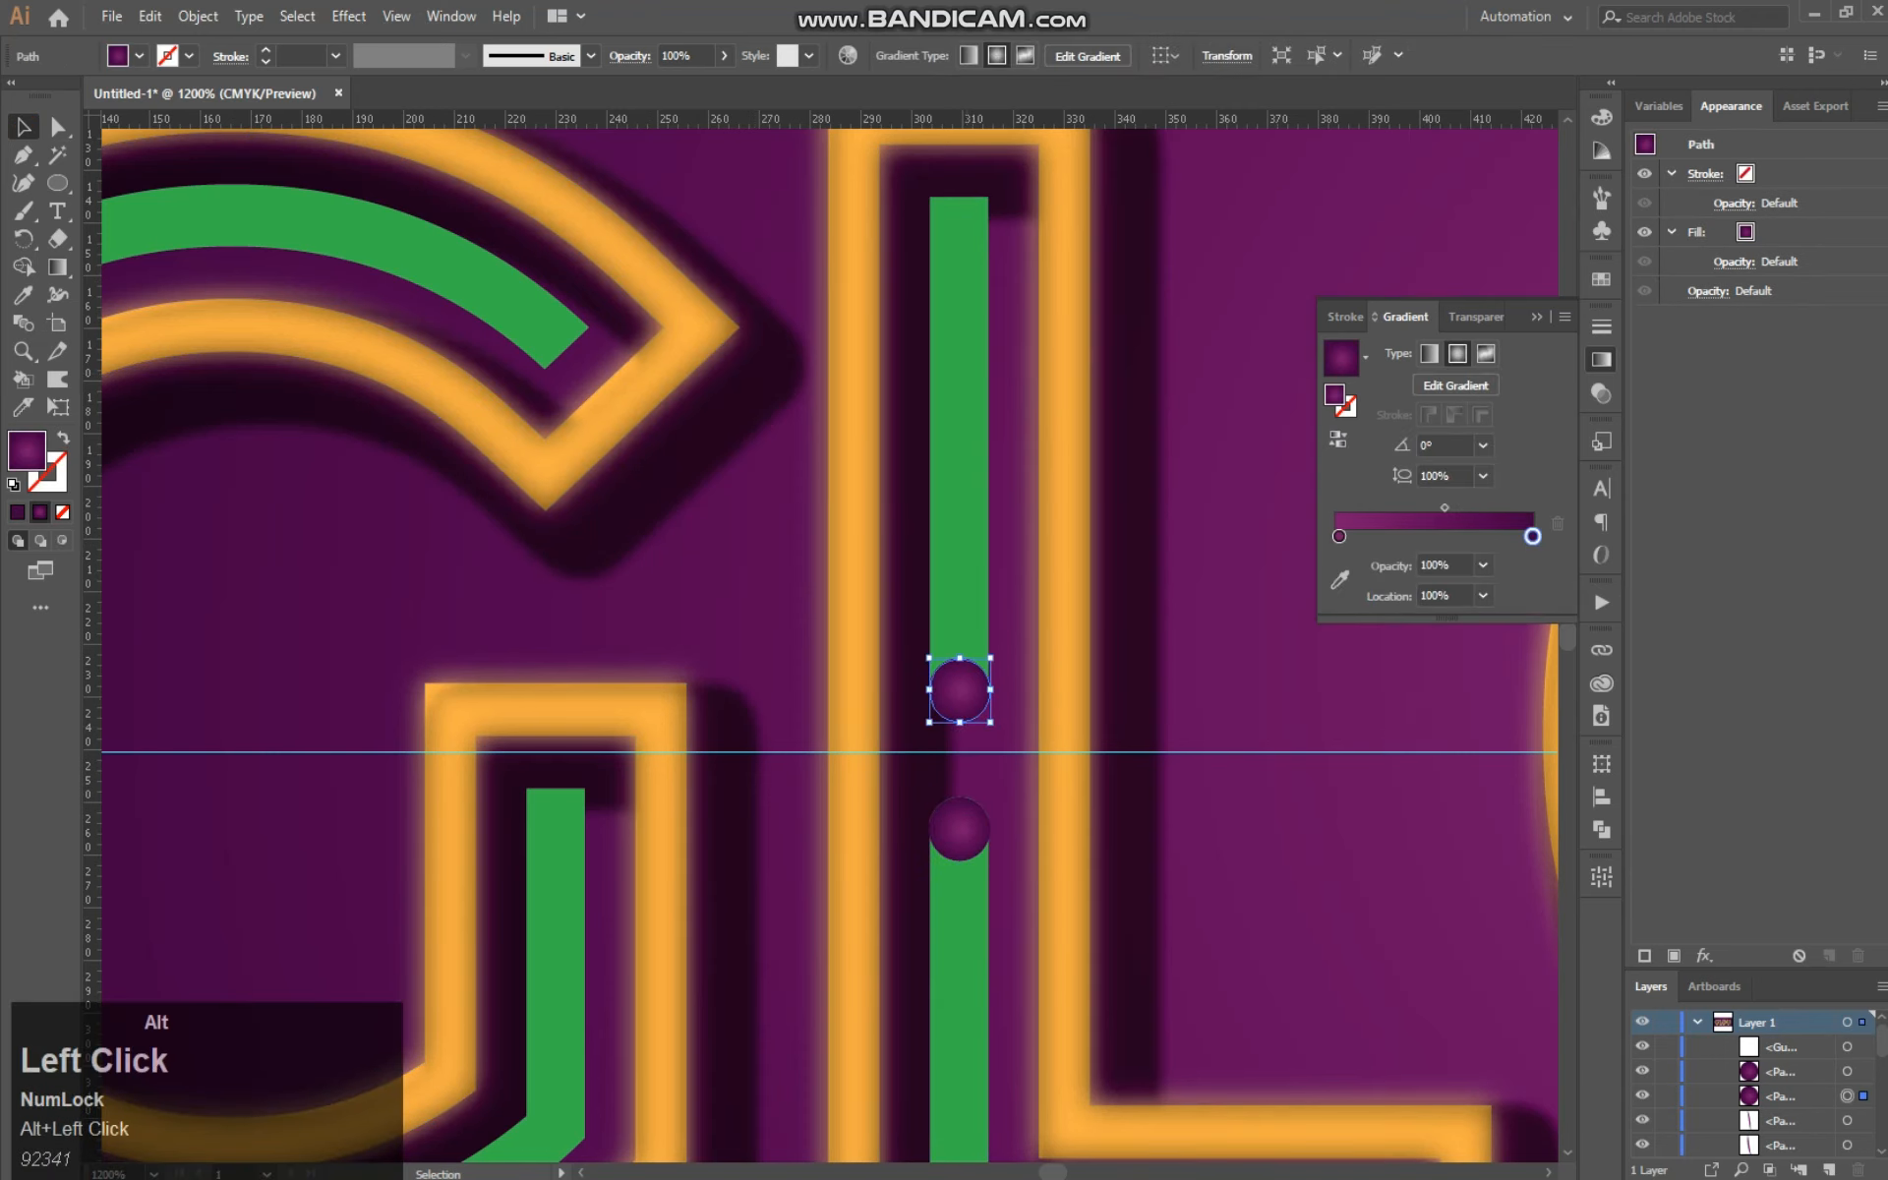
pyautogui.keyDown('shift'); pyautogui.click(960, 622); pyautogui.keyUp('shift')
pyautogui.keyDown('shift'); pyautogui.click(959, 621); pyautogui.keyUp('shift')
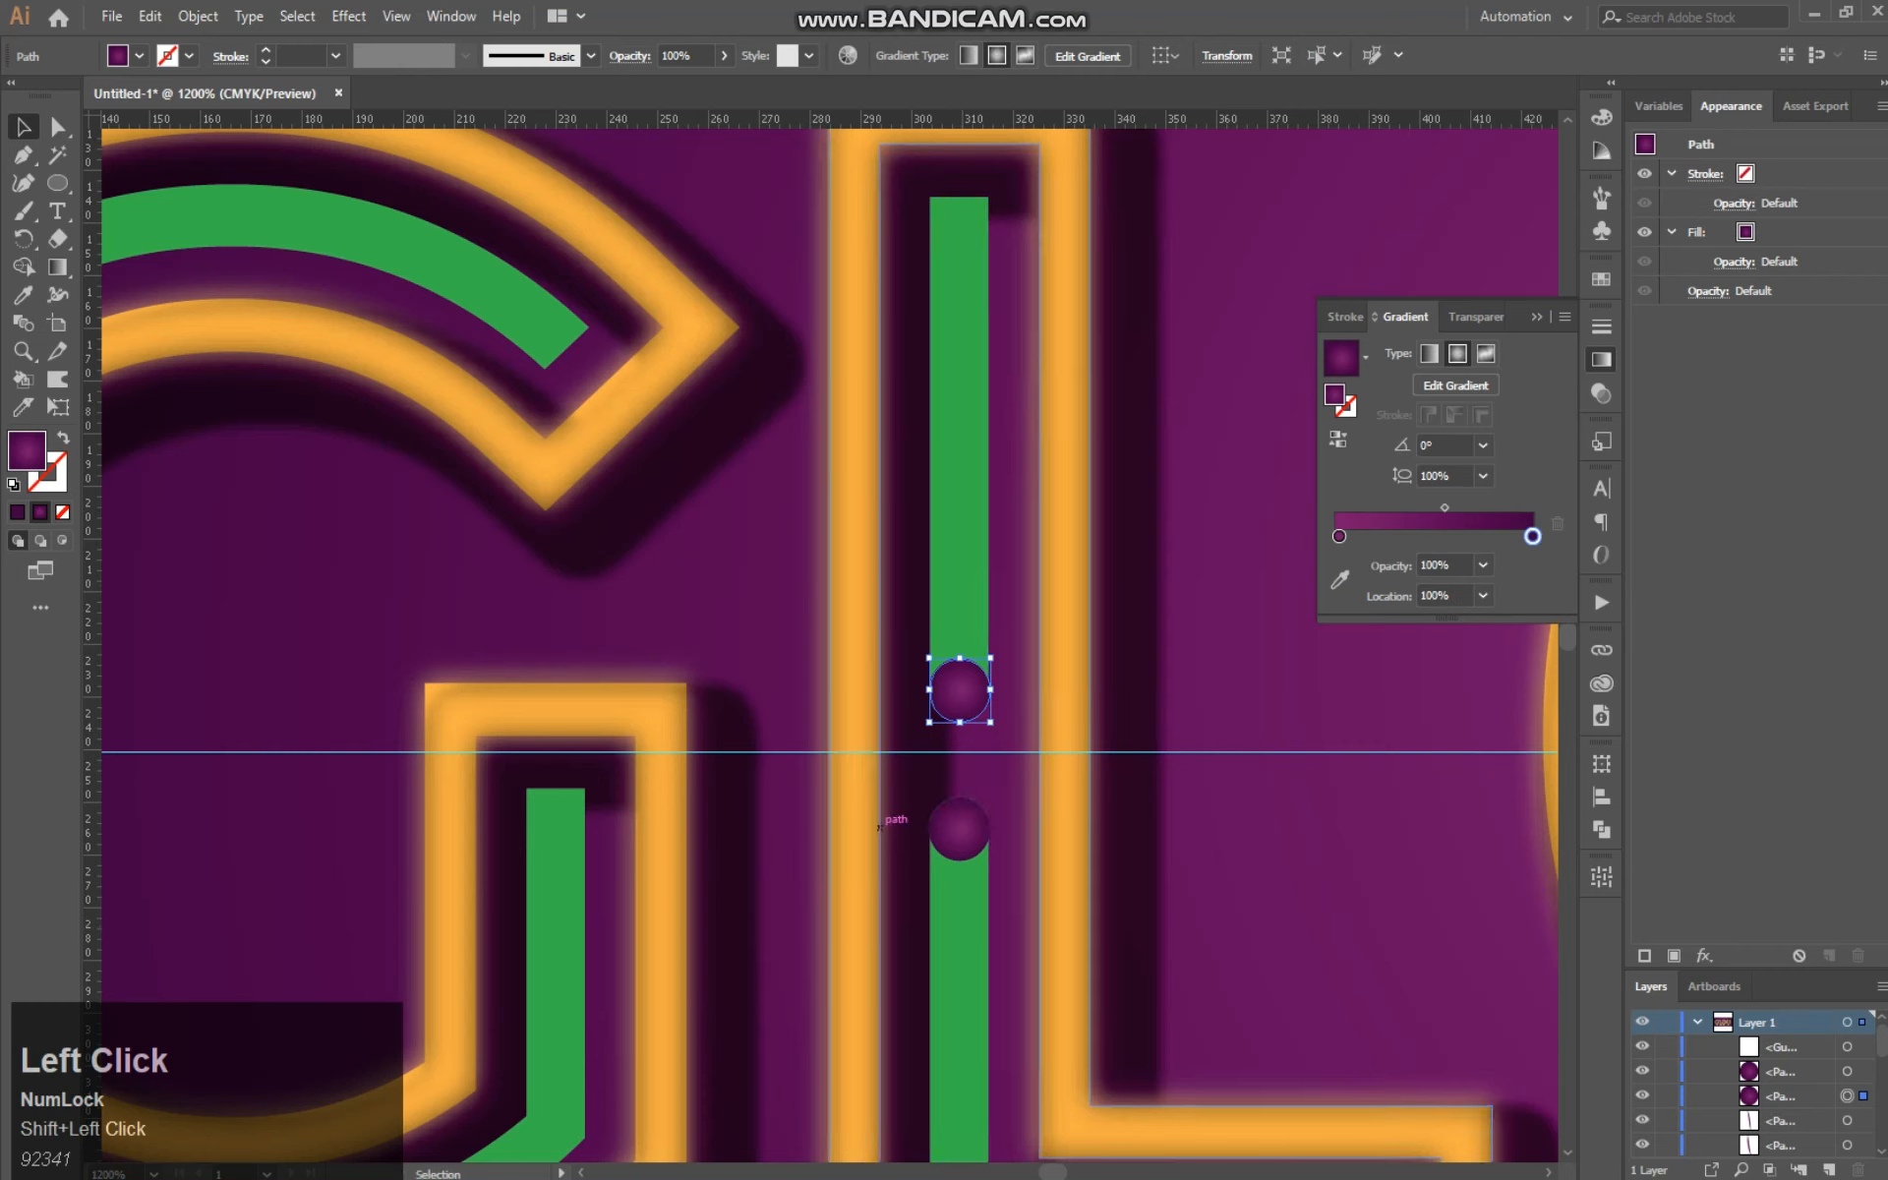
pyautogui.click(960, 621)
pyautogui.keyDown('shift'); pyautogui.click(960, 621); pyautogui.keyUp('shift')
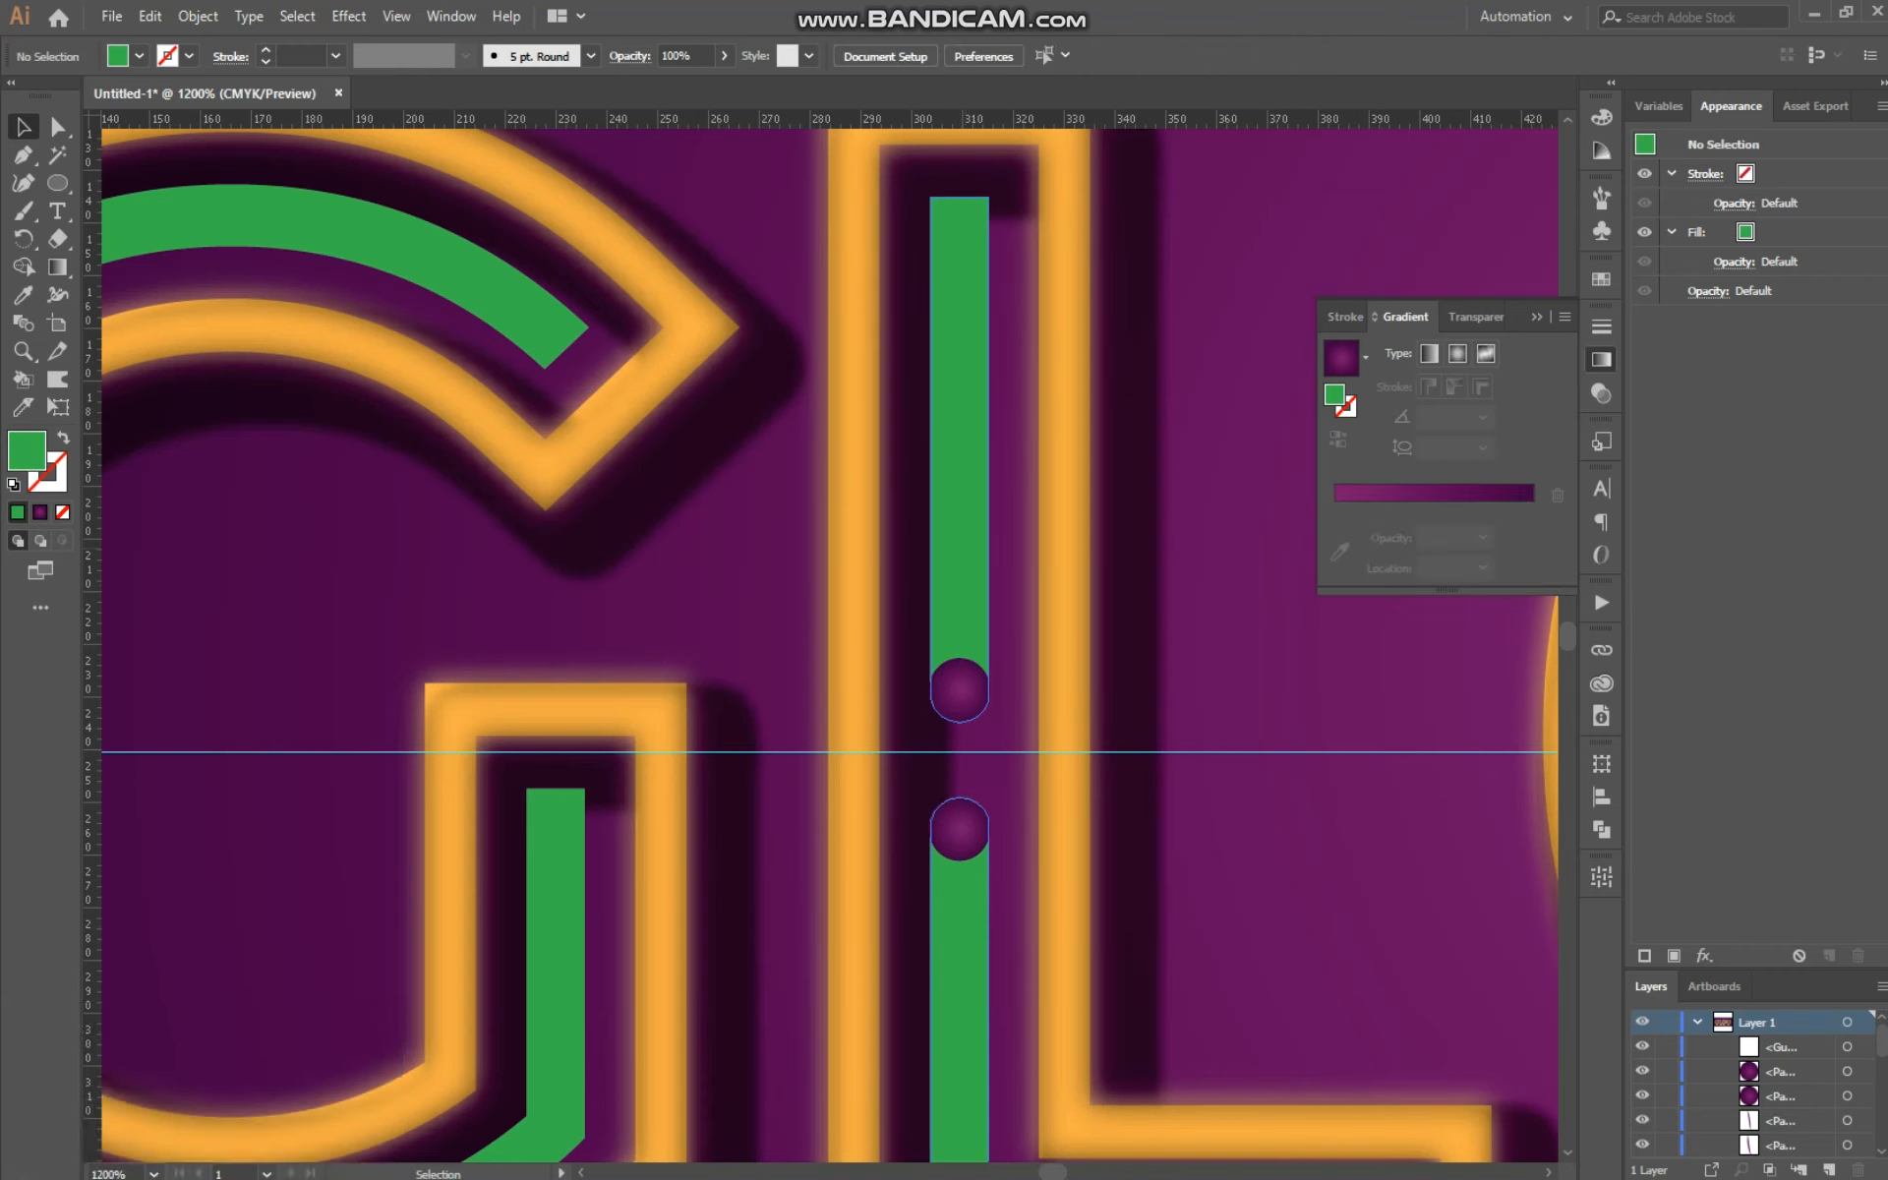
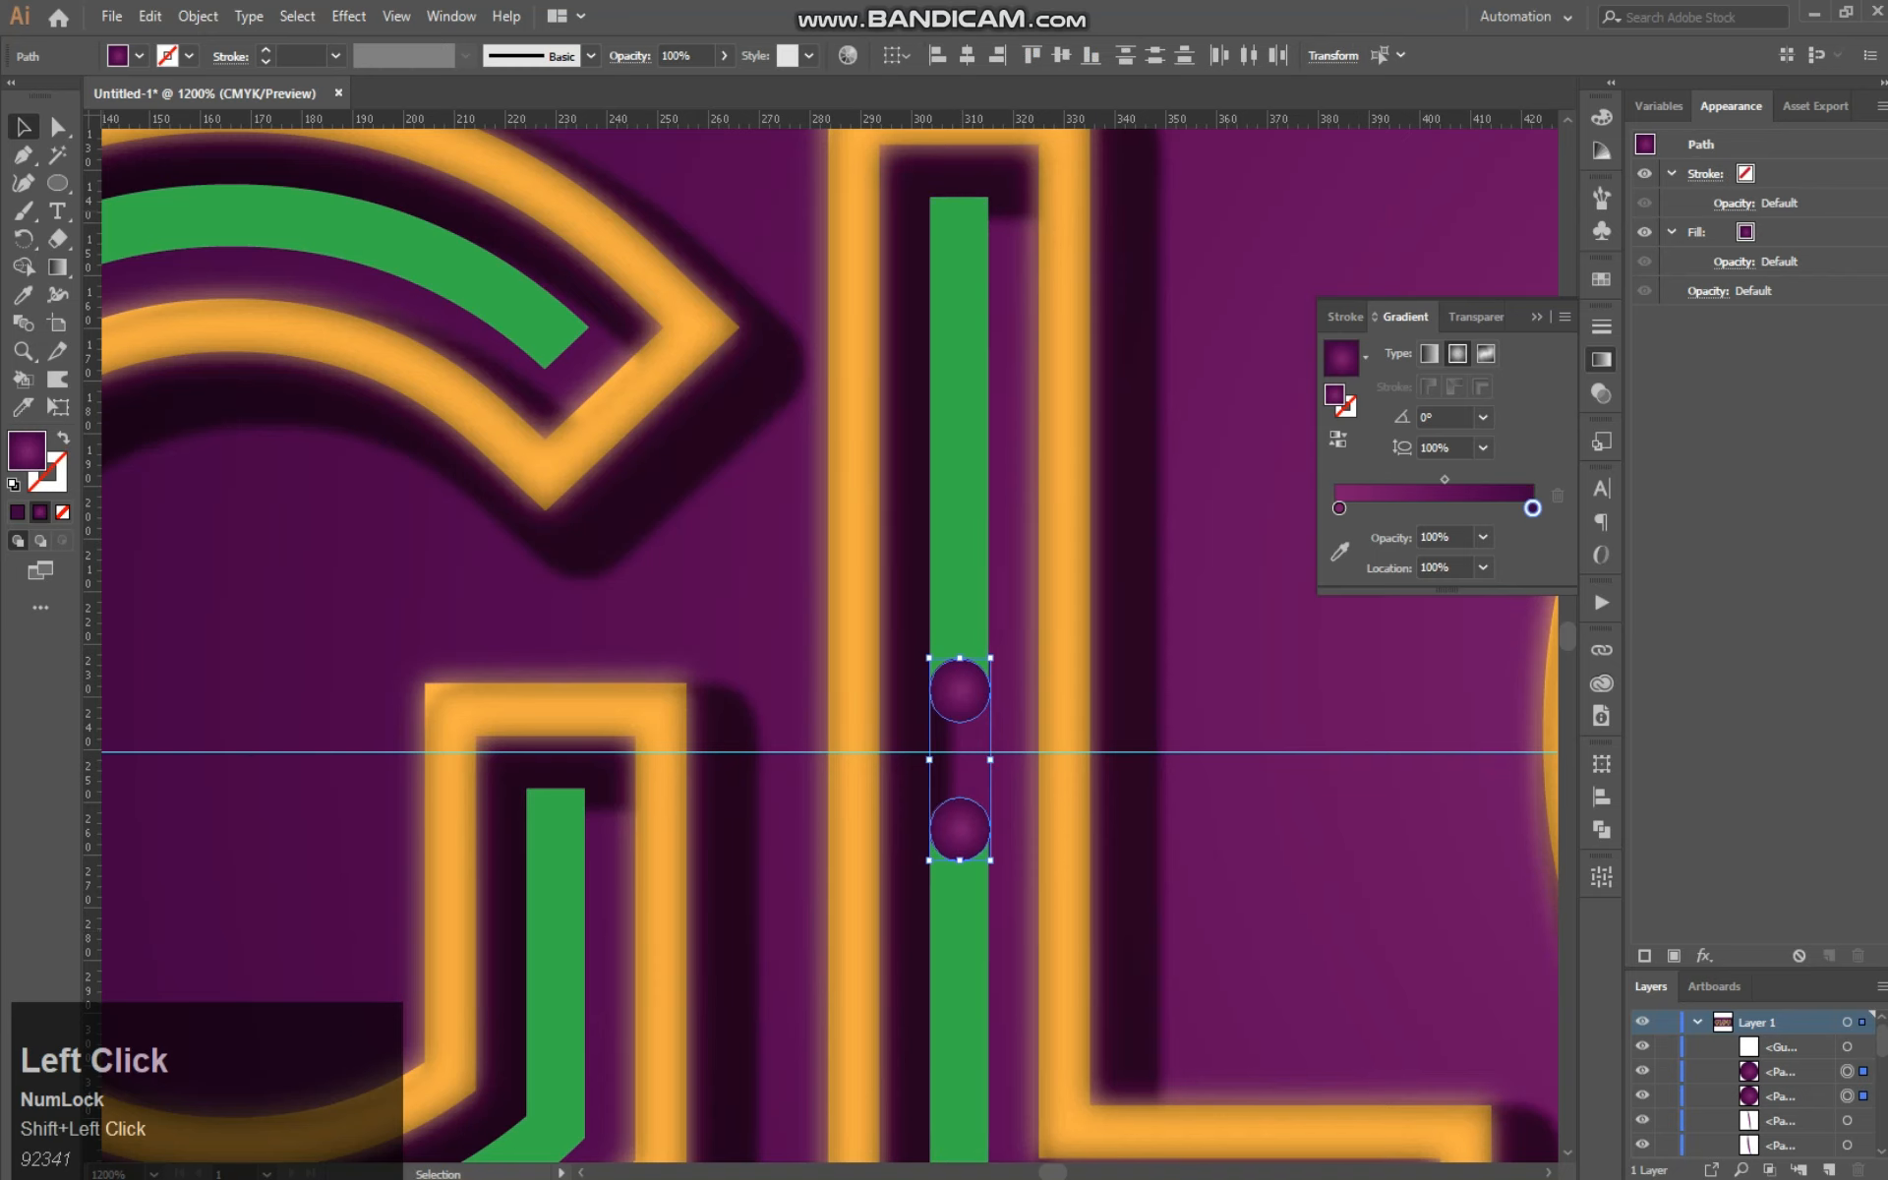
pyautogui.click(24, 267)
pyautogui.moveTo(959, 657); pyautogui.dragTo(959, 679)
pyautogui.press('ctrl')
# Step: Try again to merge the L's upper purple circle into the green stroke above the guide using Shape Builder
pyautogui.keyDown('alt'); pyautogui.click(960, 653); pyautogui.keyUp('alt')
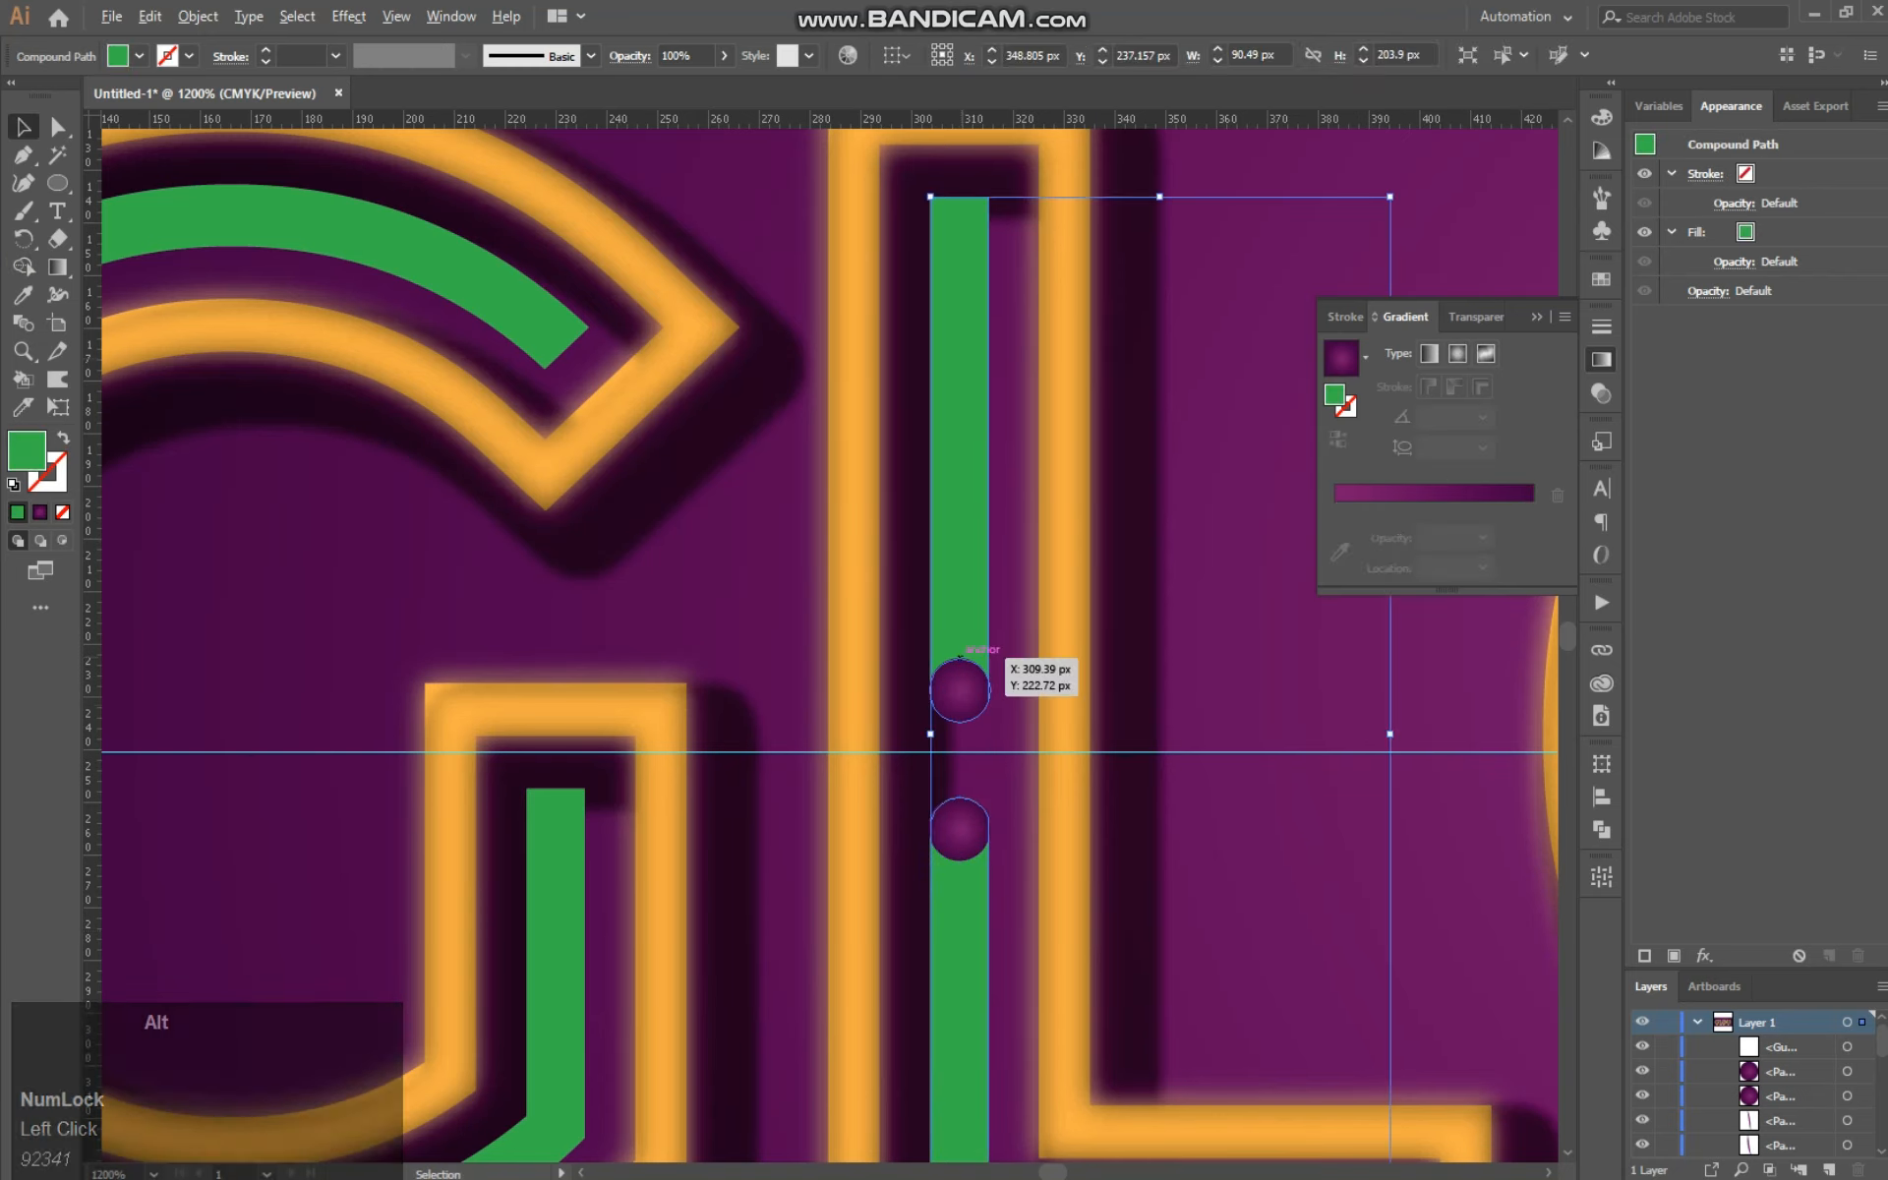
pyautogui.click(24, 268)
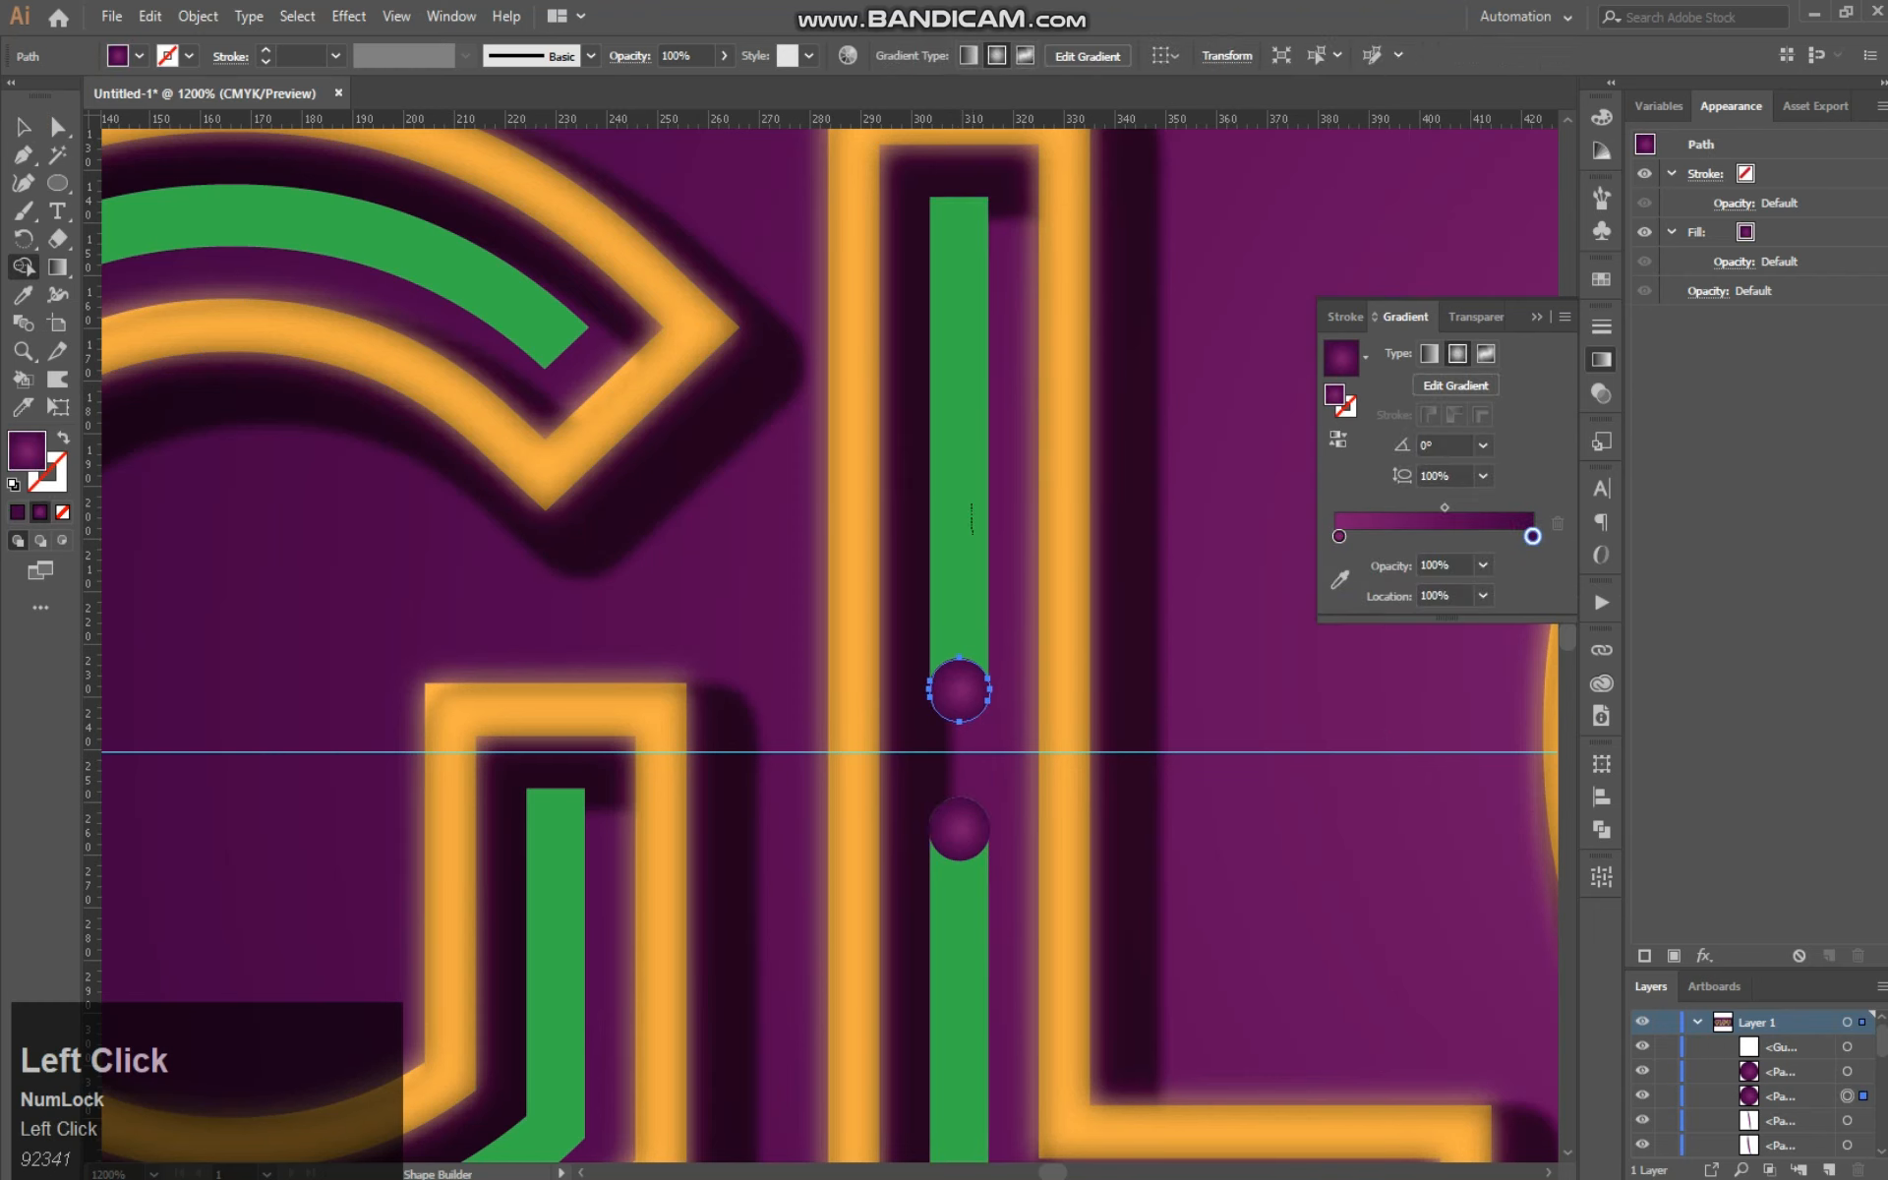
pyautogui.moveTo(966, 657); pyautogui.dragTo(968, 694)
pyautogui.click(24, 127)
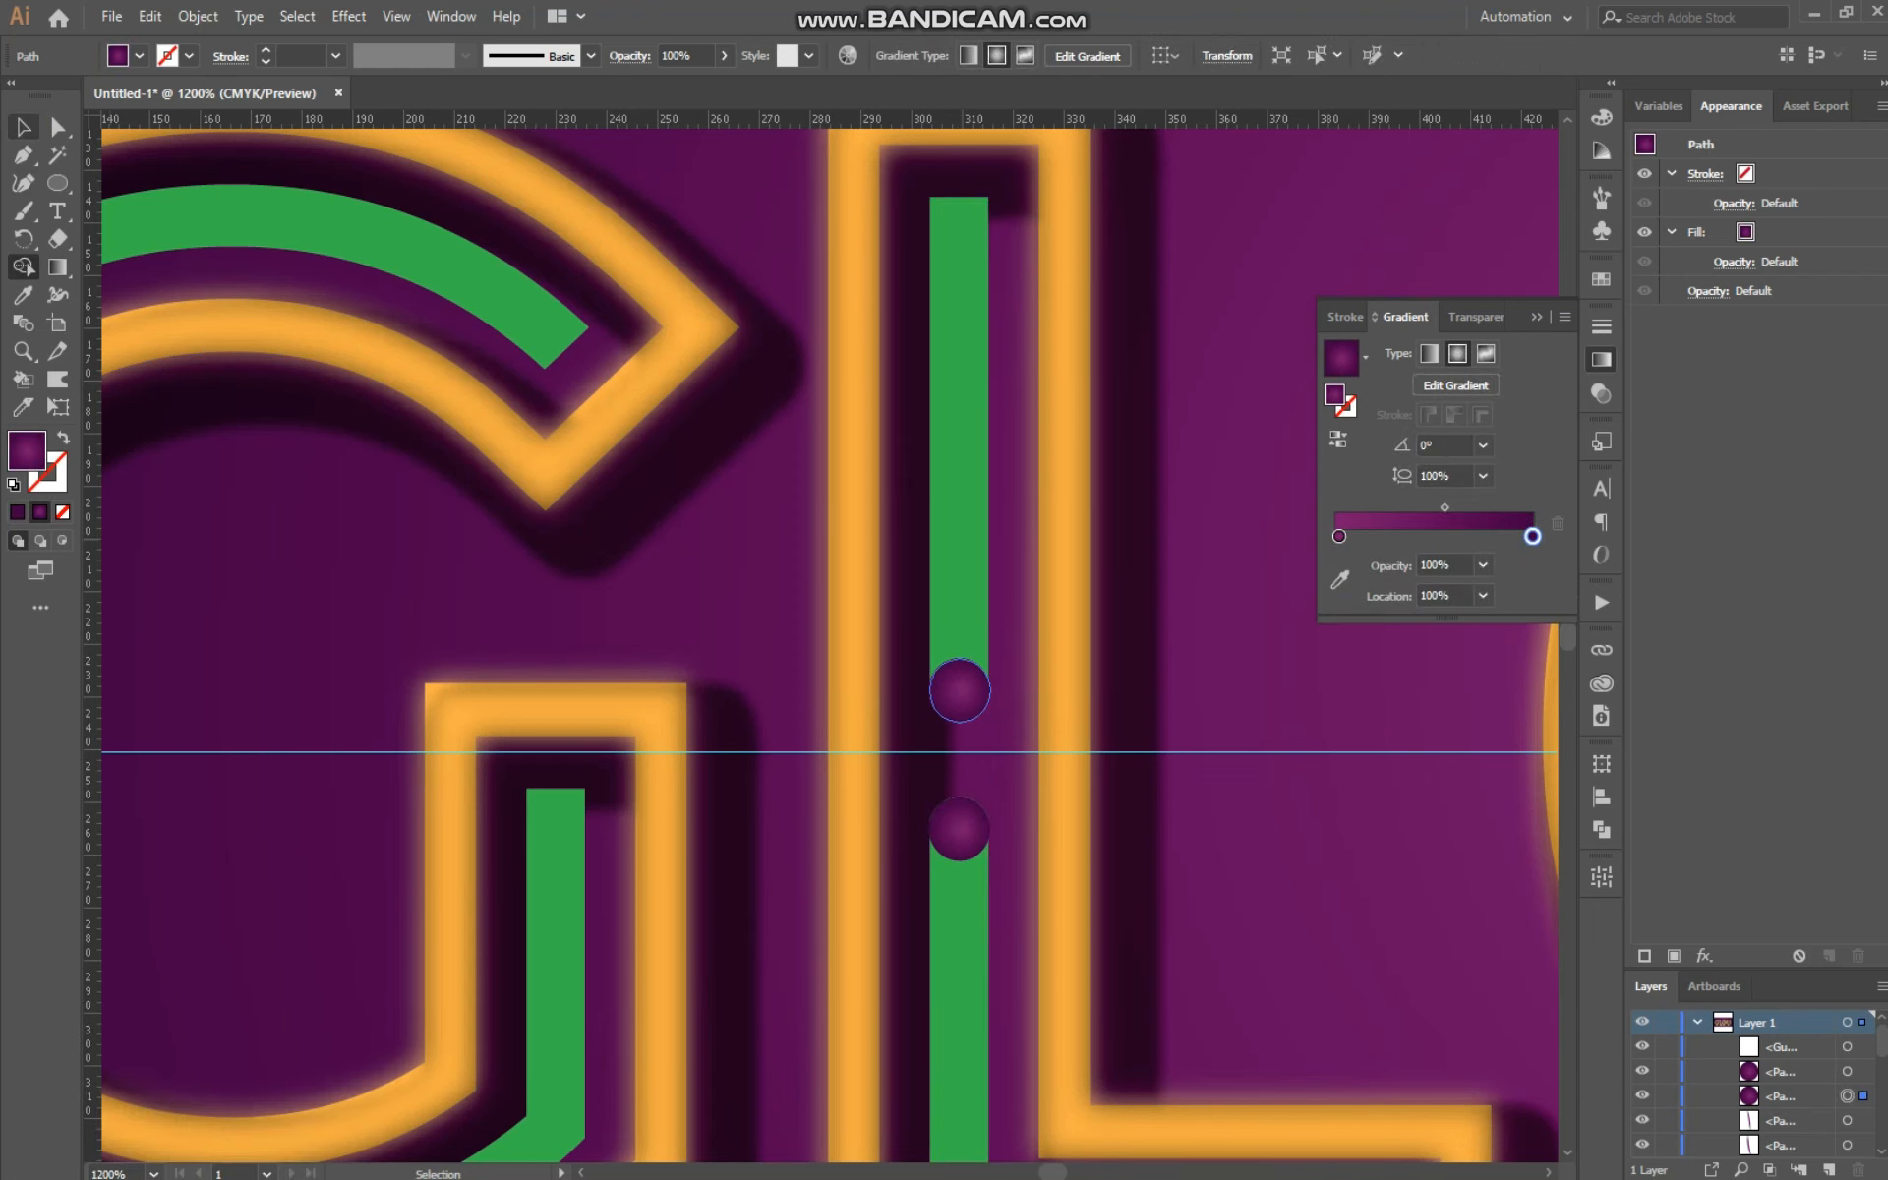
pyautogui.click(1092, 603)
# Step: Undo the L's segment removal and circle duplicate, and place two purple circles on its green stroke, one above and one below the guide
pyautogui.hotkey('ctrl', 'z')
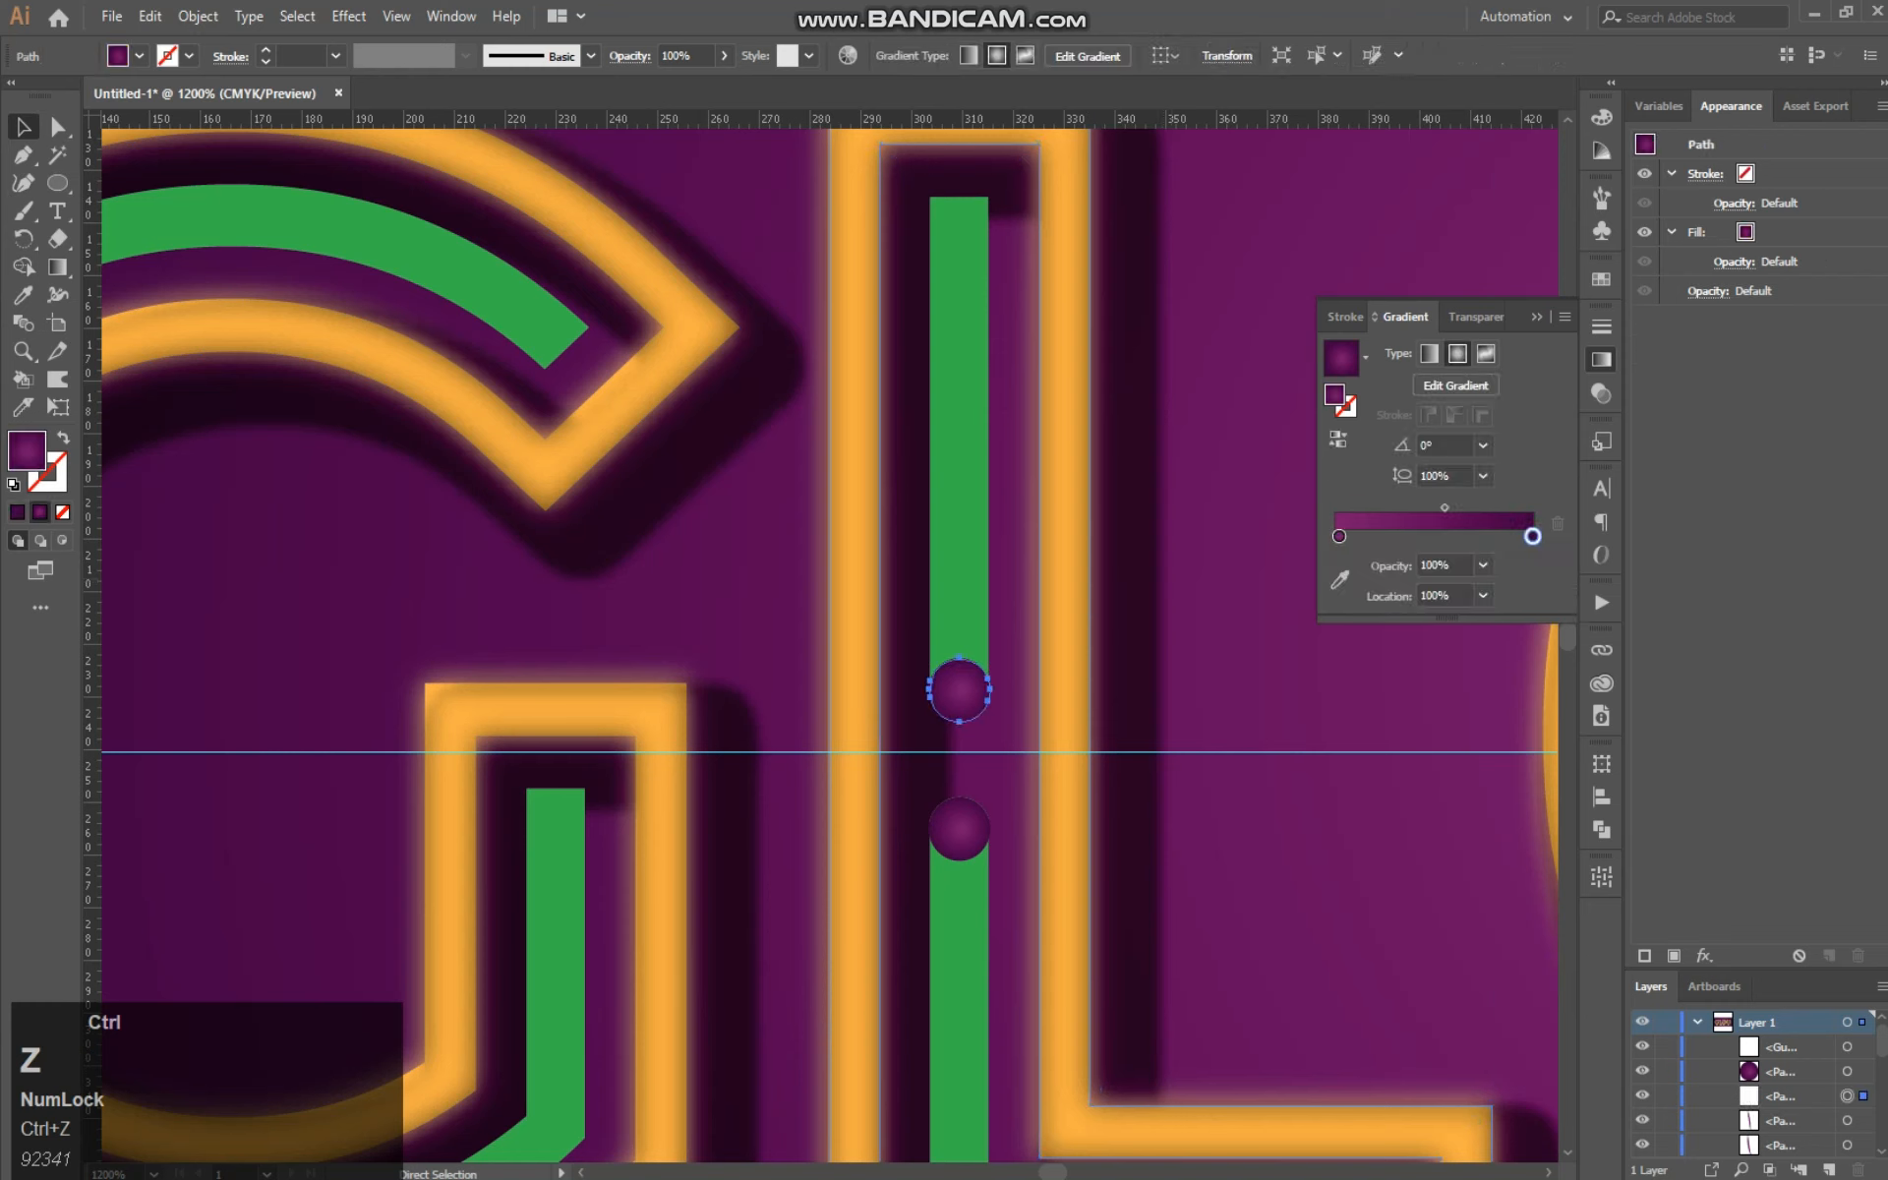
pyautogui.hotkey('ctrl', 'z')
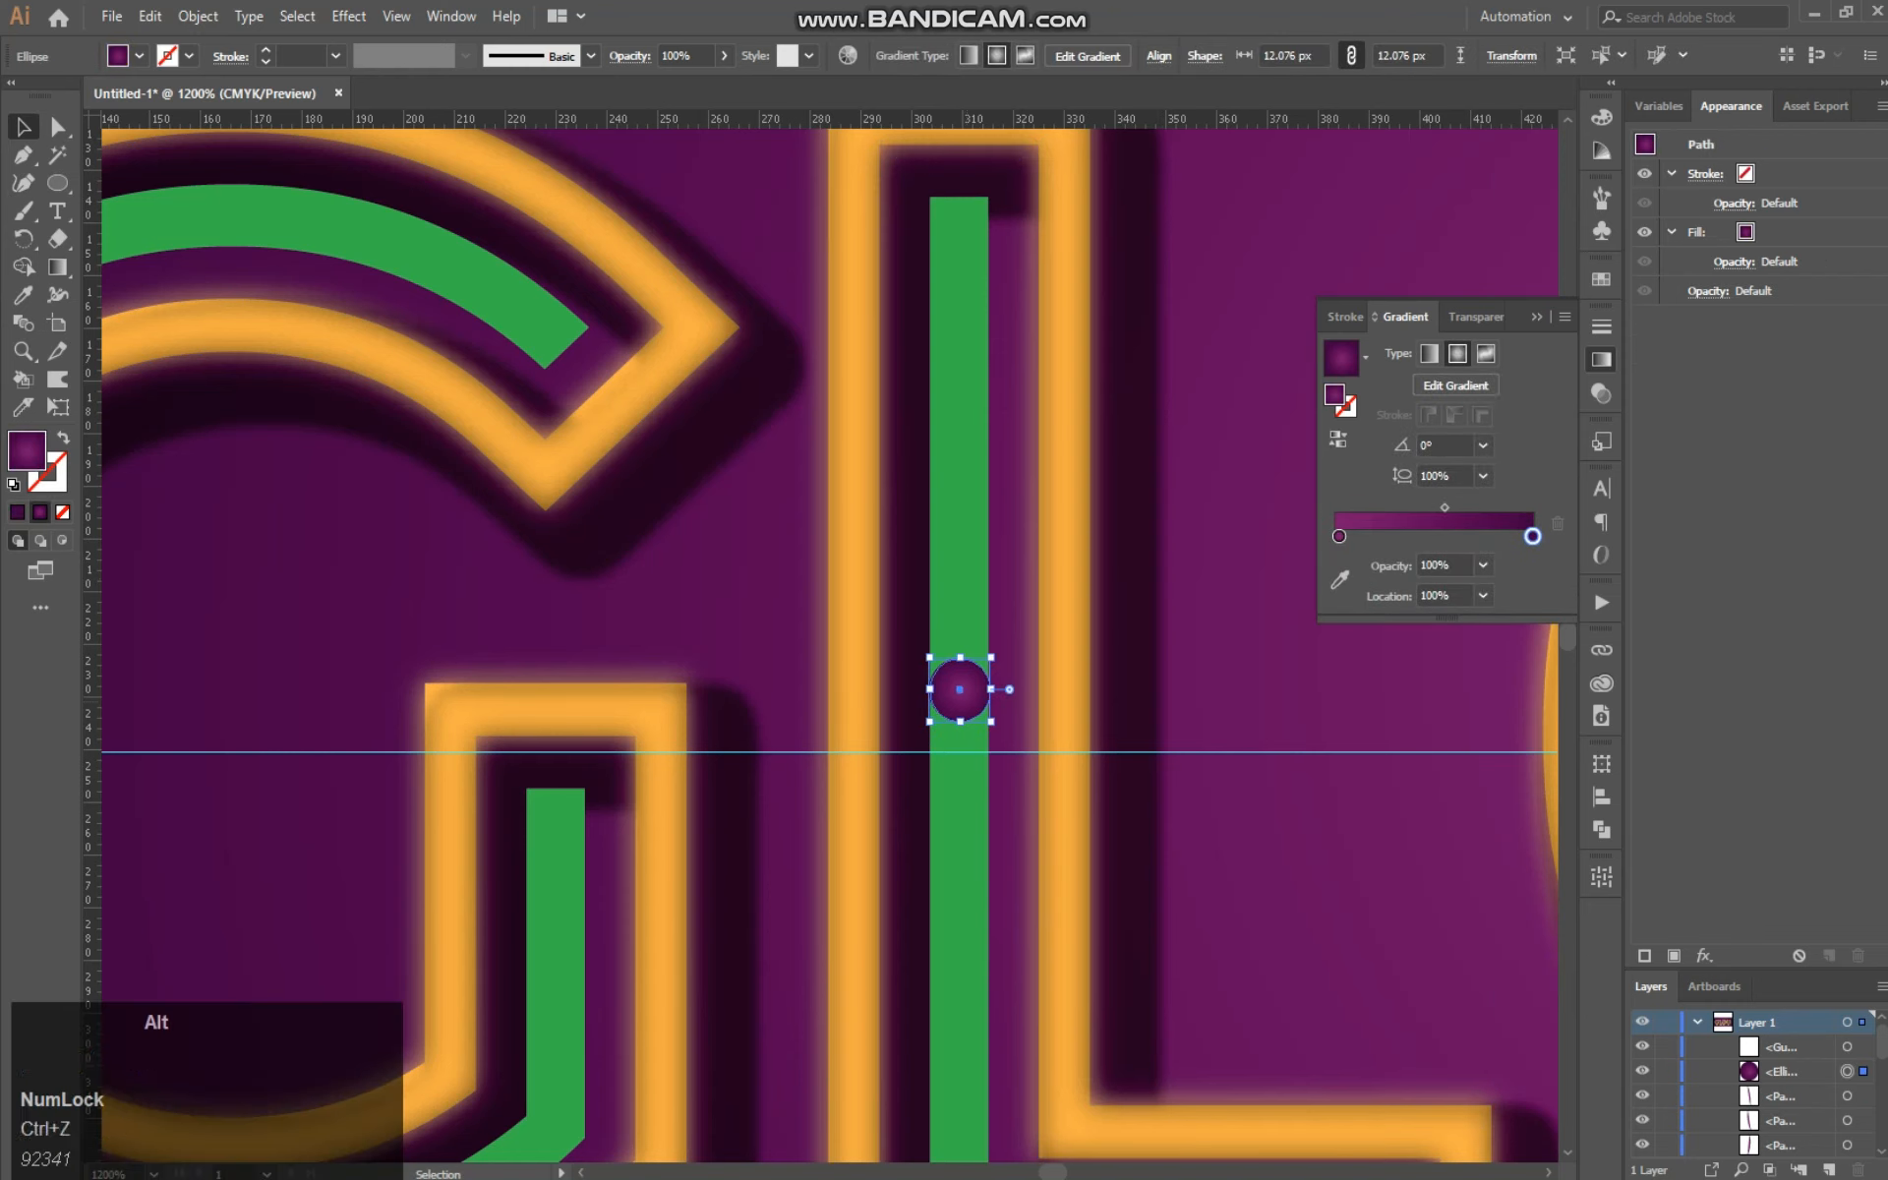
pyautogui.click(959, 747)
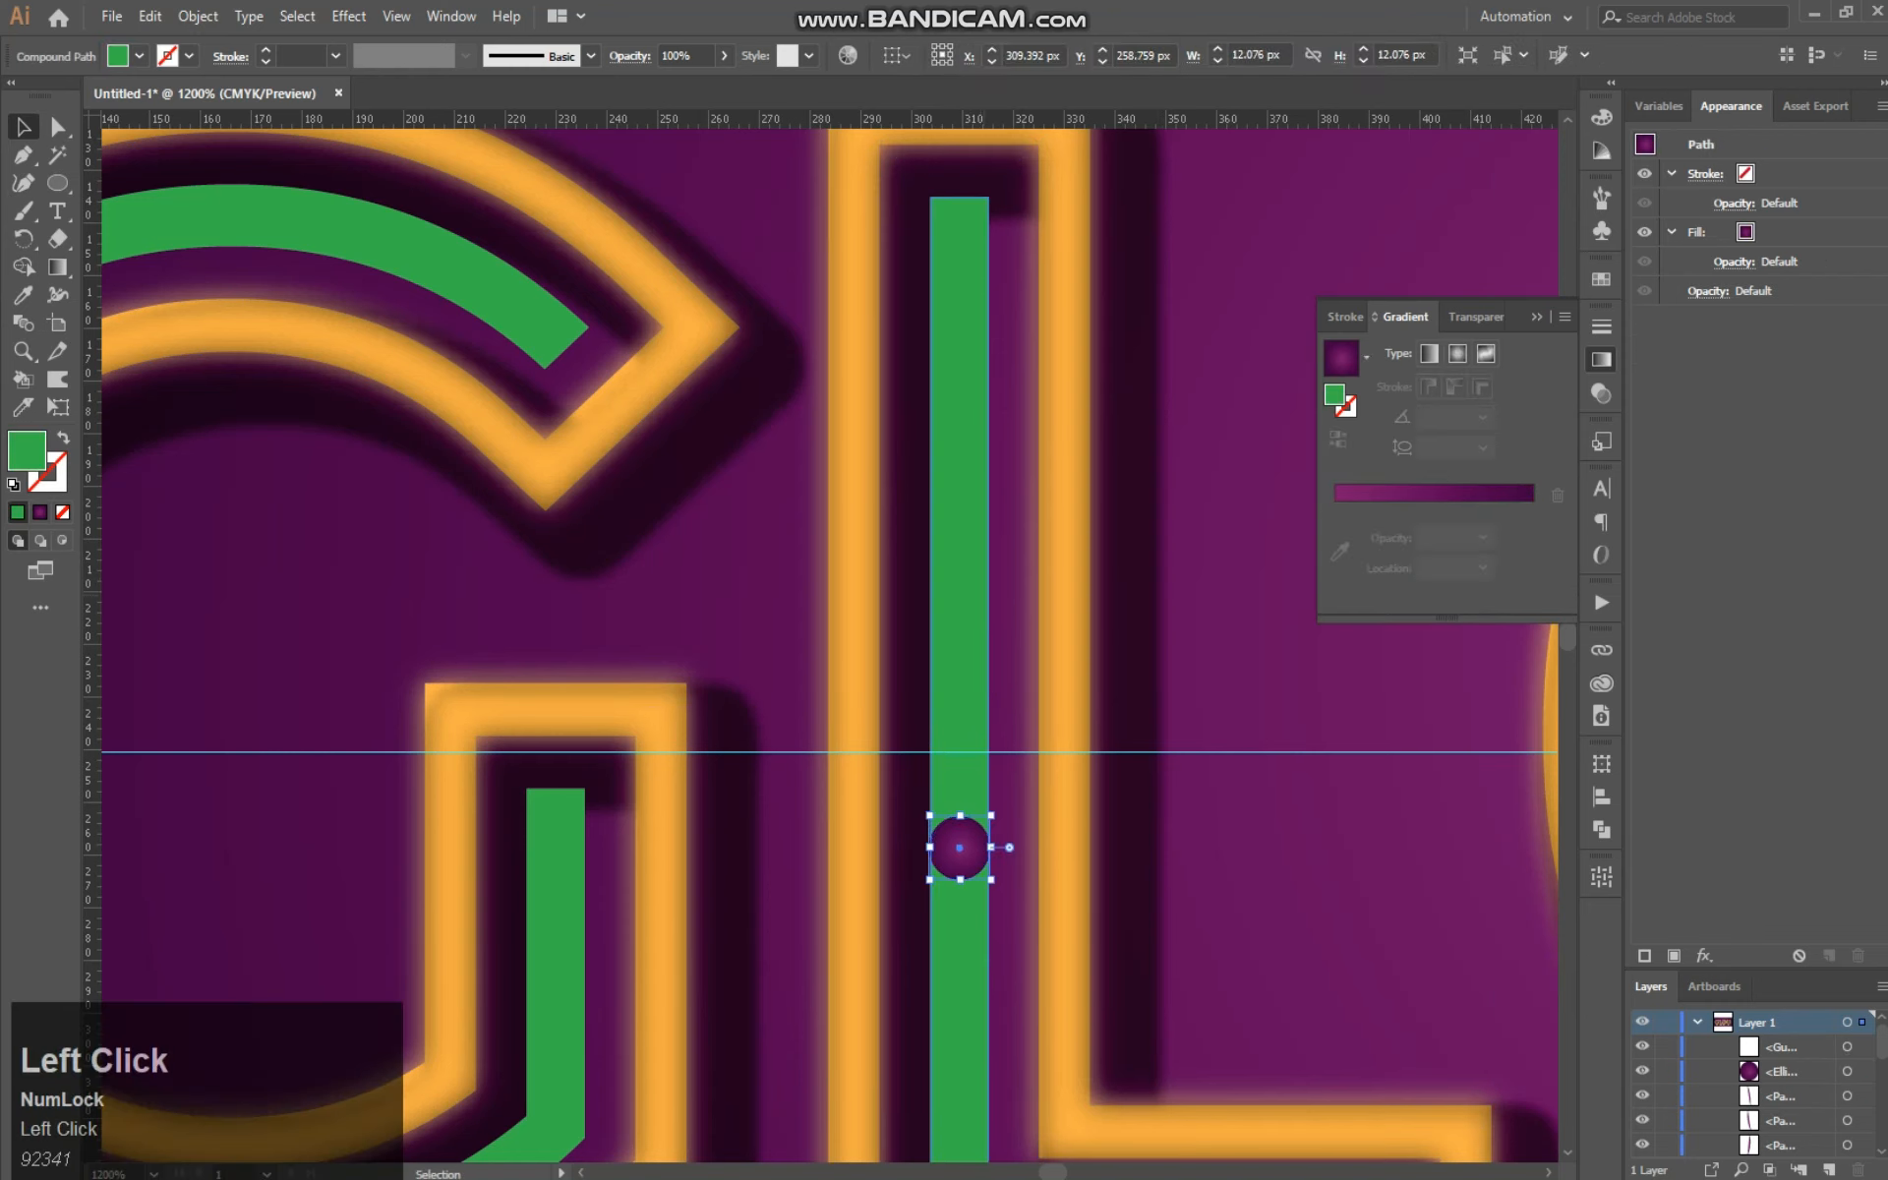
pyautogui.moveTo(1041, 816); pyautogui.dragTo(840, 587)
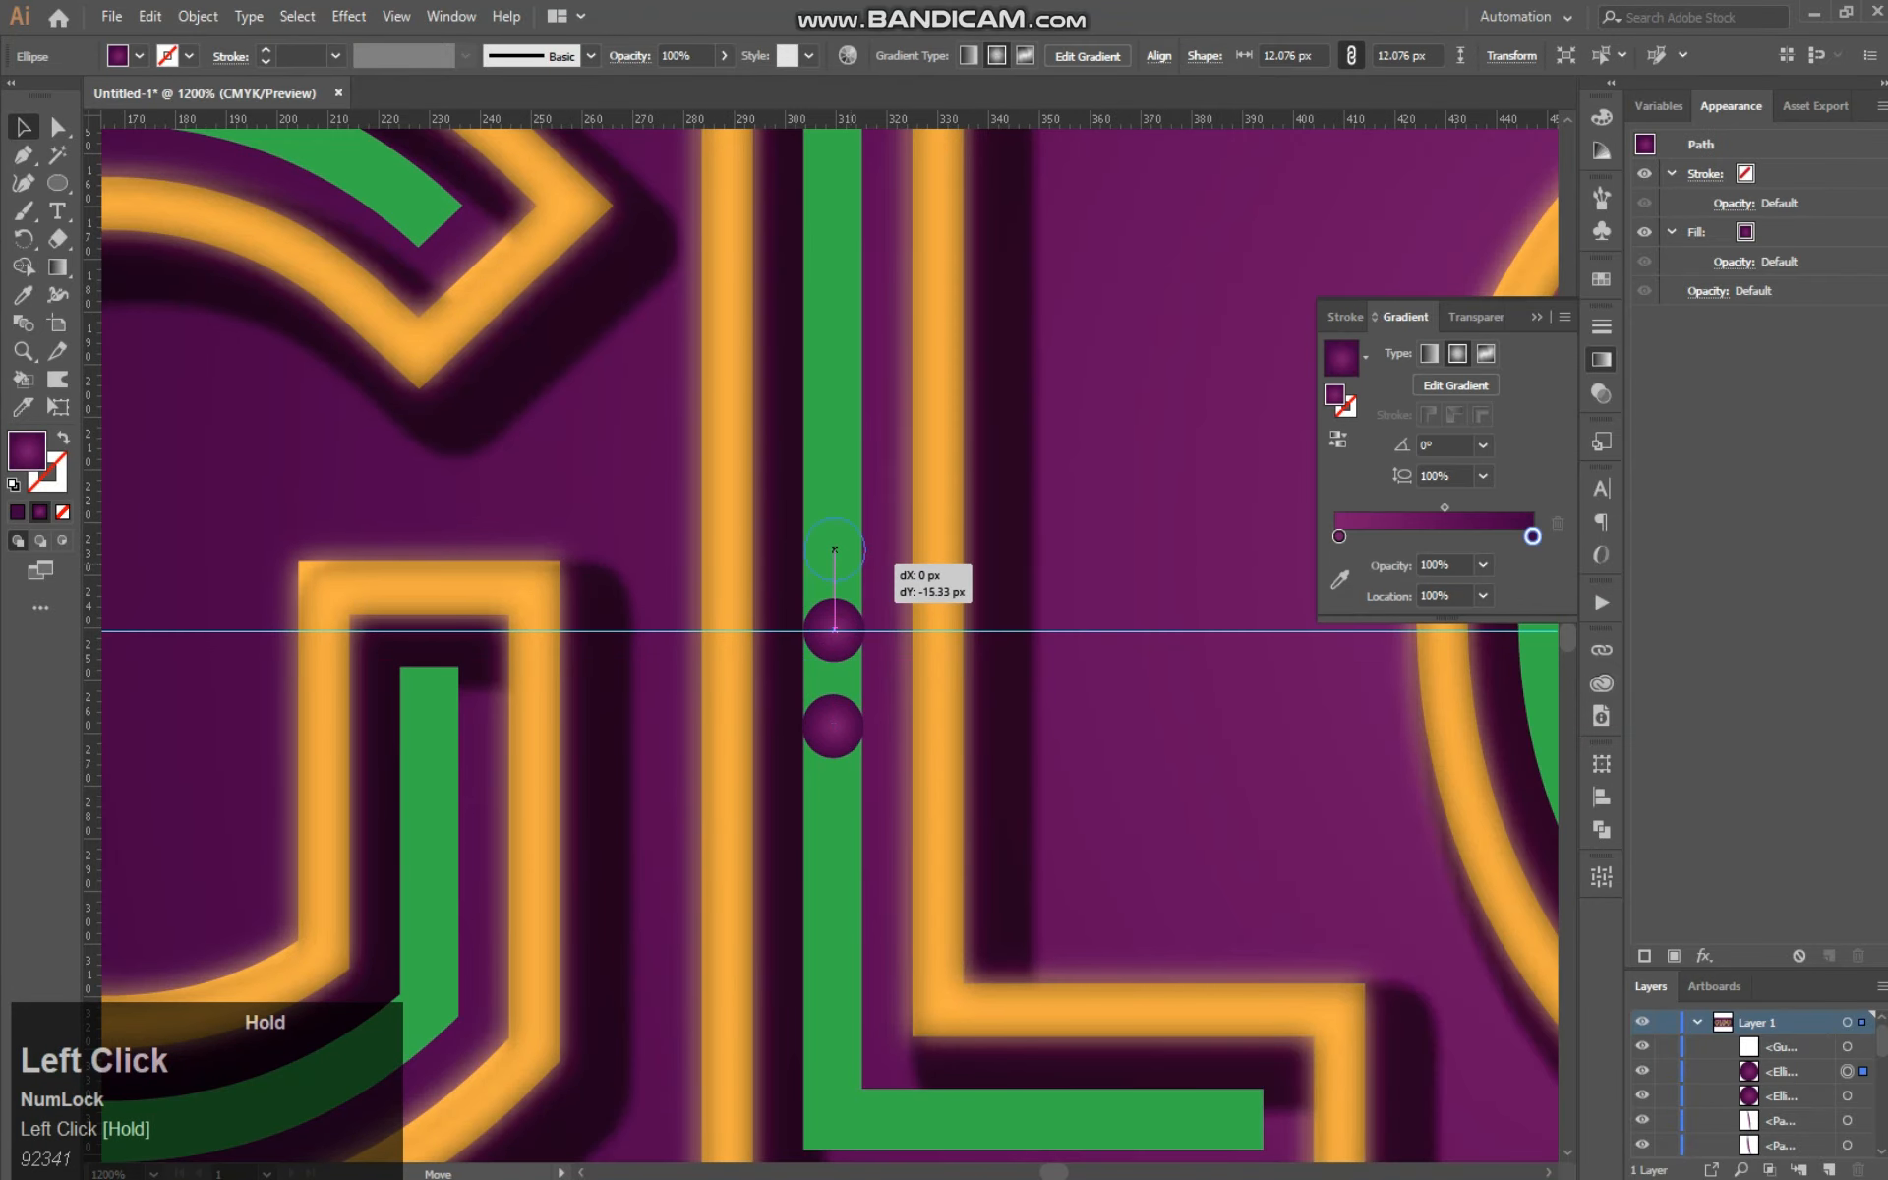
pyautogui.keyDown('shift'); pyautogui.click(860, 570); pyautogui.keyUp('shift')
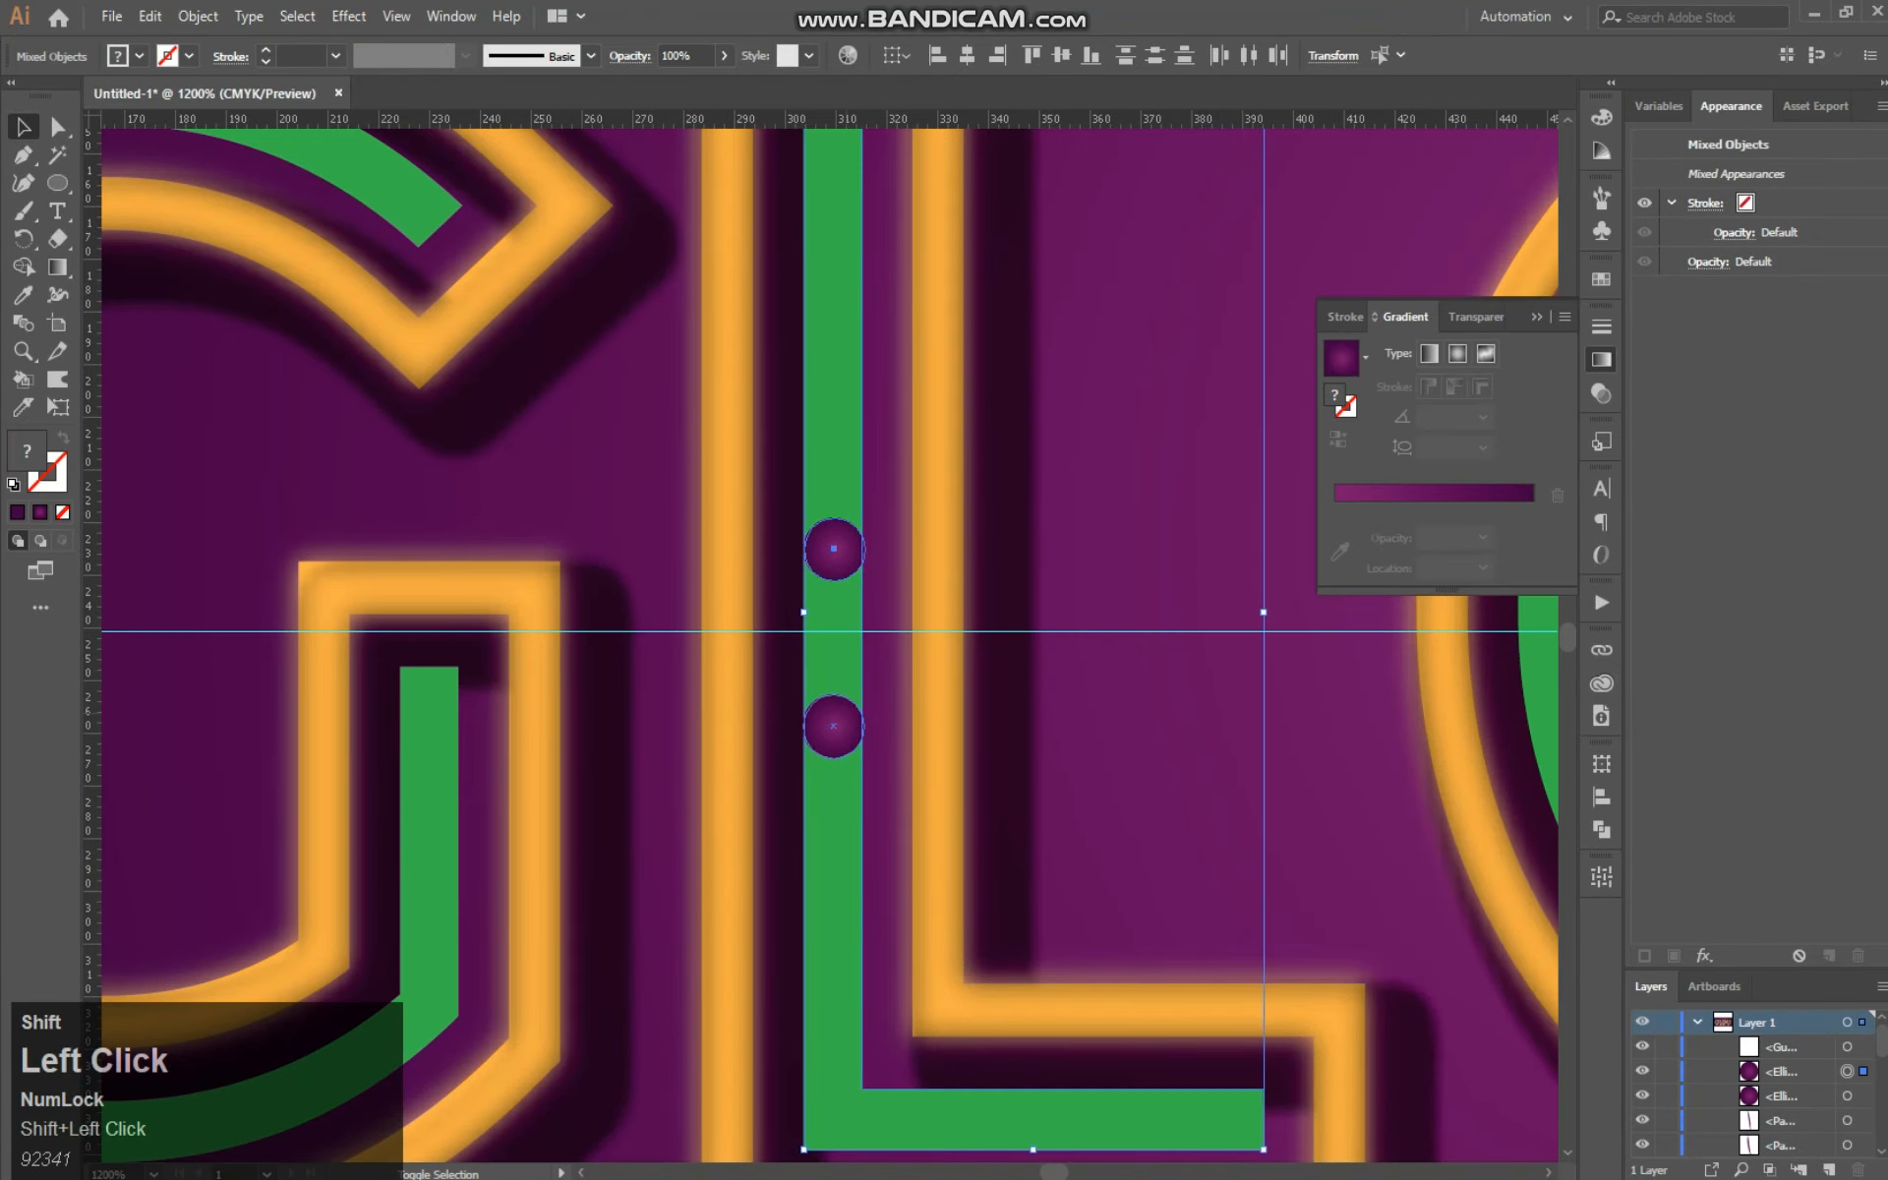
# Step: Remove the L's green segment between the two circles with Shape Builder, and undo the stray move of the selected pieces
pyautogui.click(24, 266)
pyautogui.moveTo(833, 334); pyautogui.dragTo(833, 565)
pyautogui.hotkey('ctrl', 'z')
pyautogui.keyDown('alt'); pyautogui.click(836, 638); pyautogui.keyUp('alt')
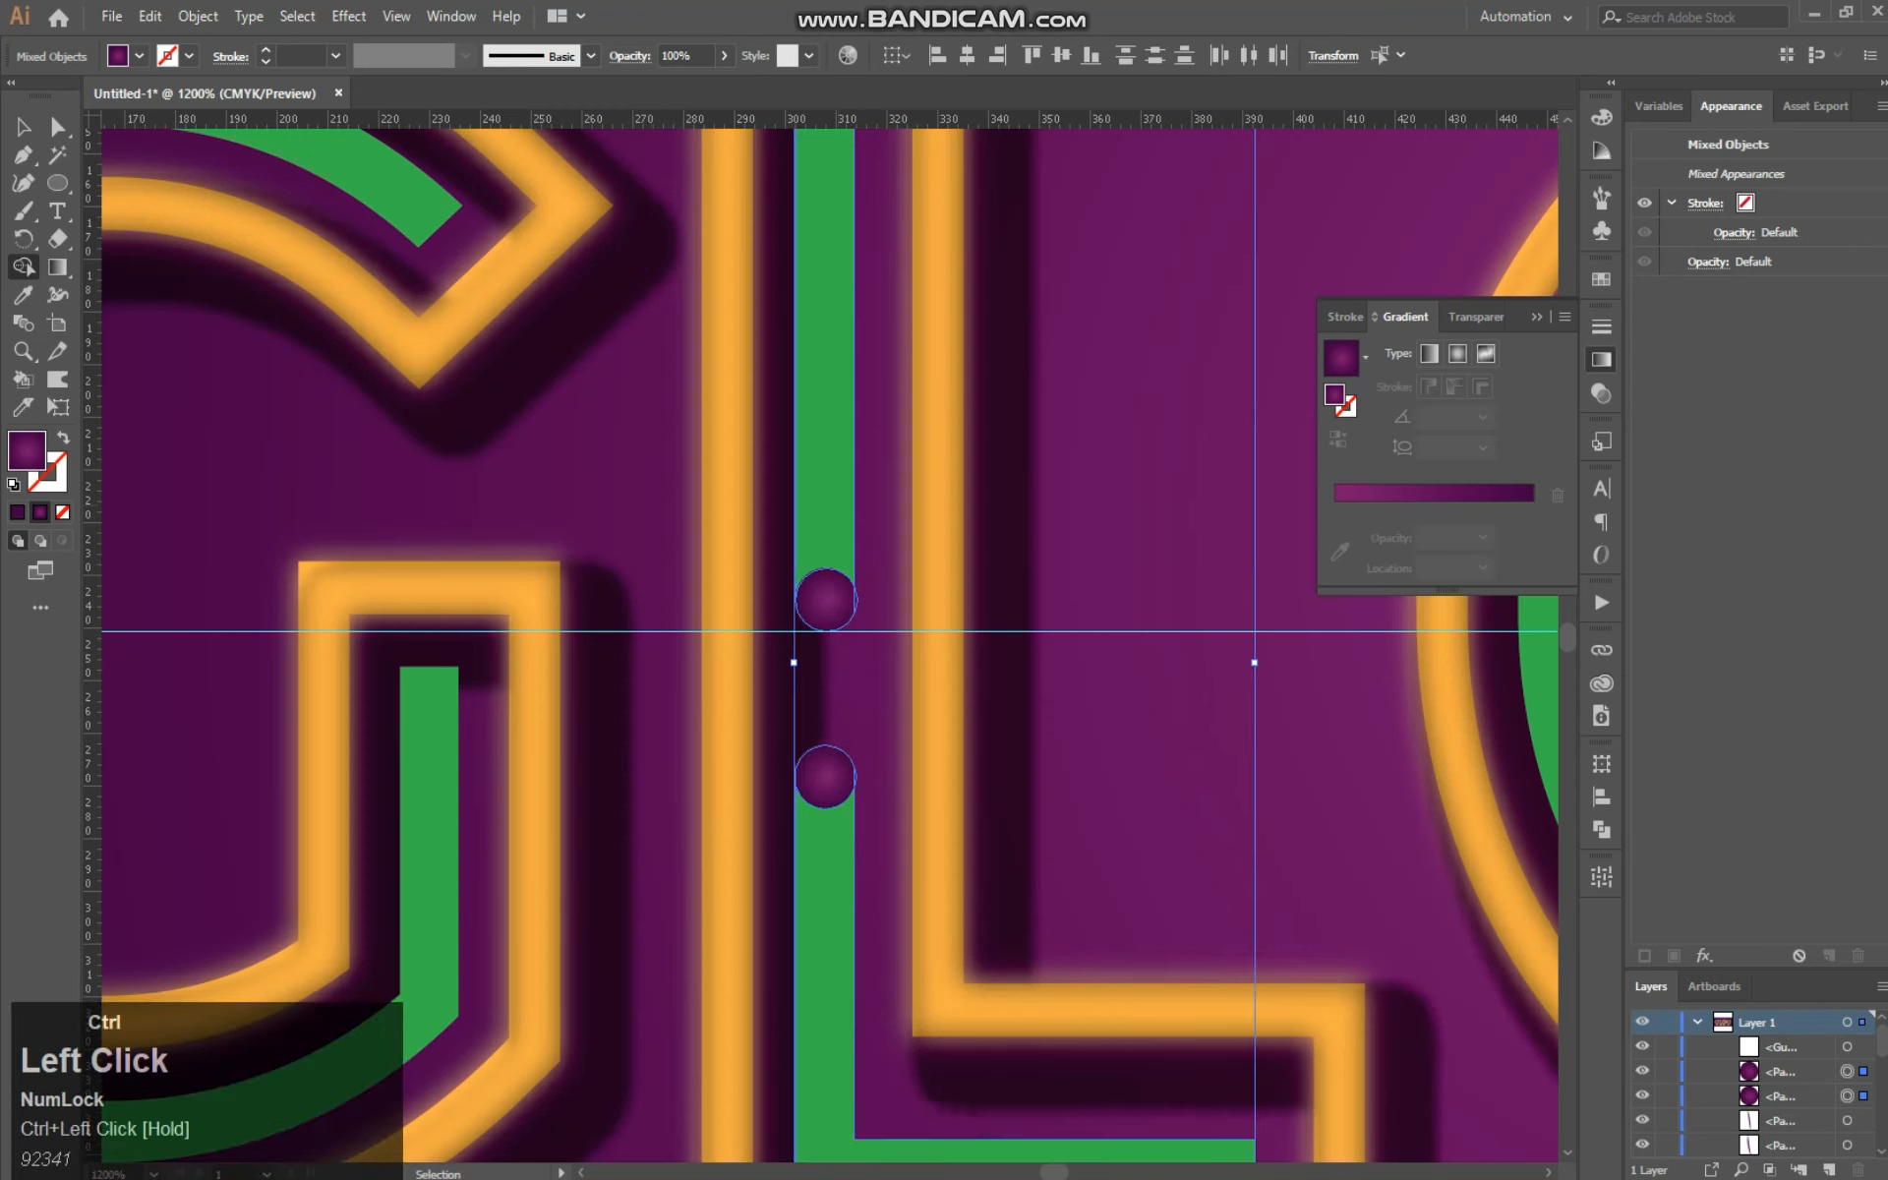
pyautogui.click(834, 550)
pyautogui.hotkey('ctrl', 'z')
# Step: Try to merge each purple circle into its adjoining green stroke on the L, undoing each attempt
pyautogui.moveTo(835, 551); pyautogui.dragTo(836, 420)
pyautogui.hotkey('ctrl', 'z')
pyautogui.moveTo(837, 547); pyautogui.dragTo(861, 515)
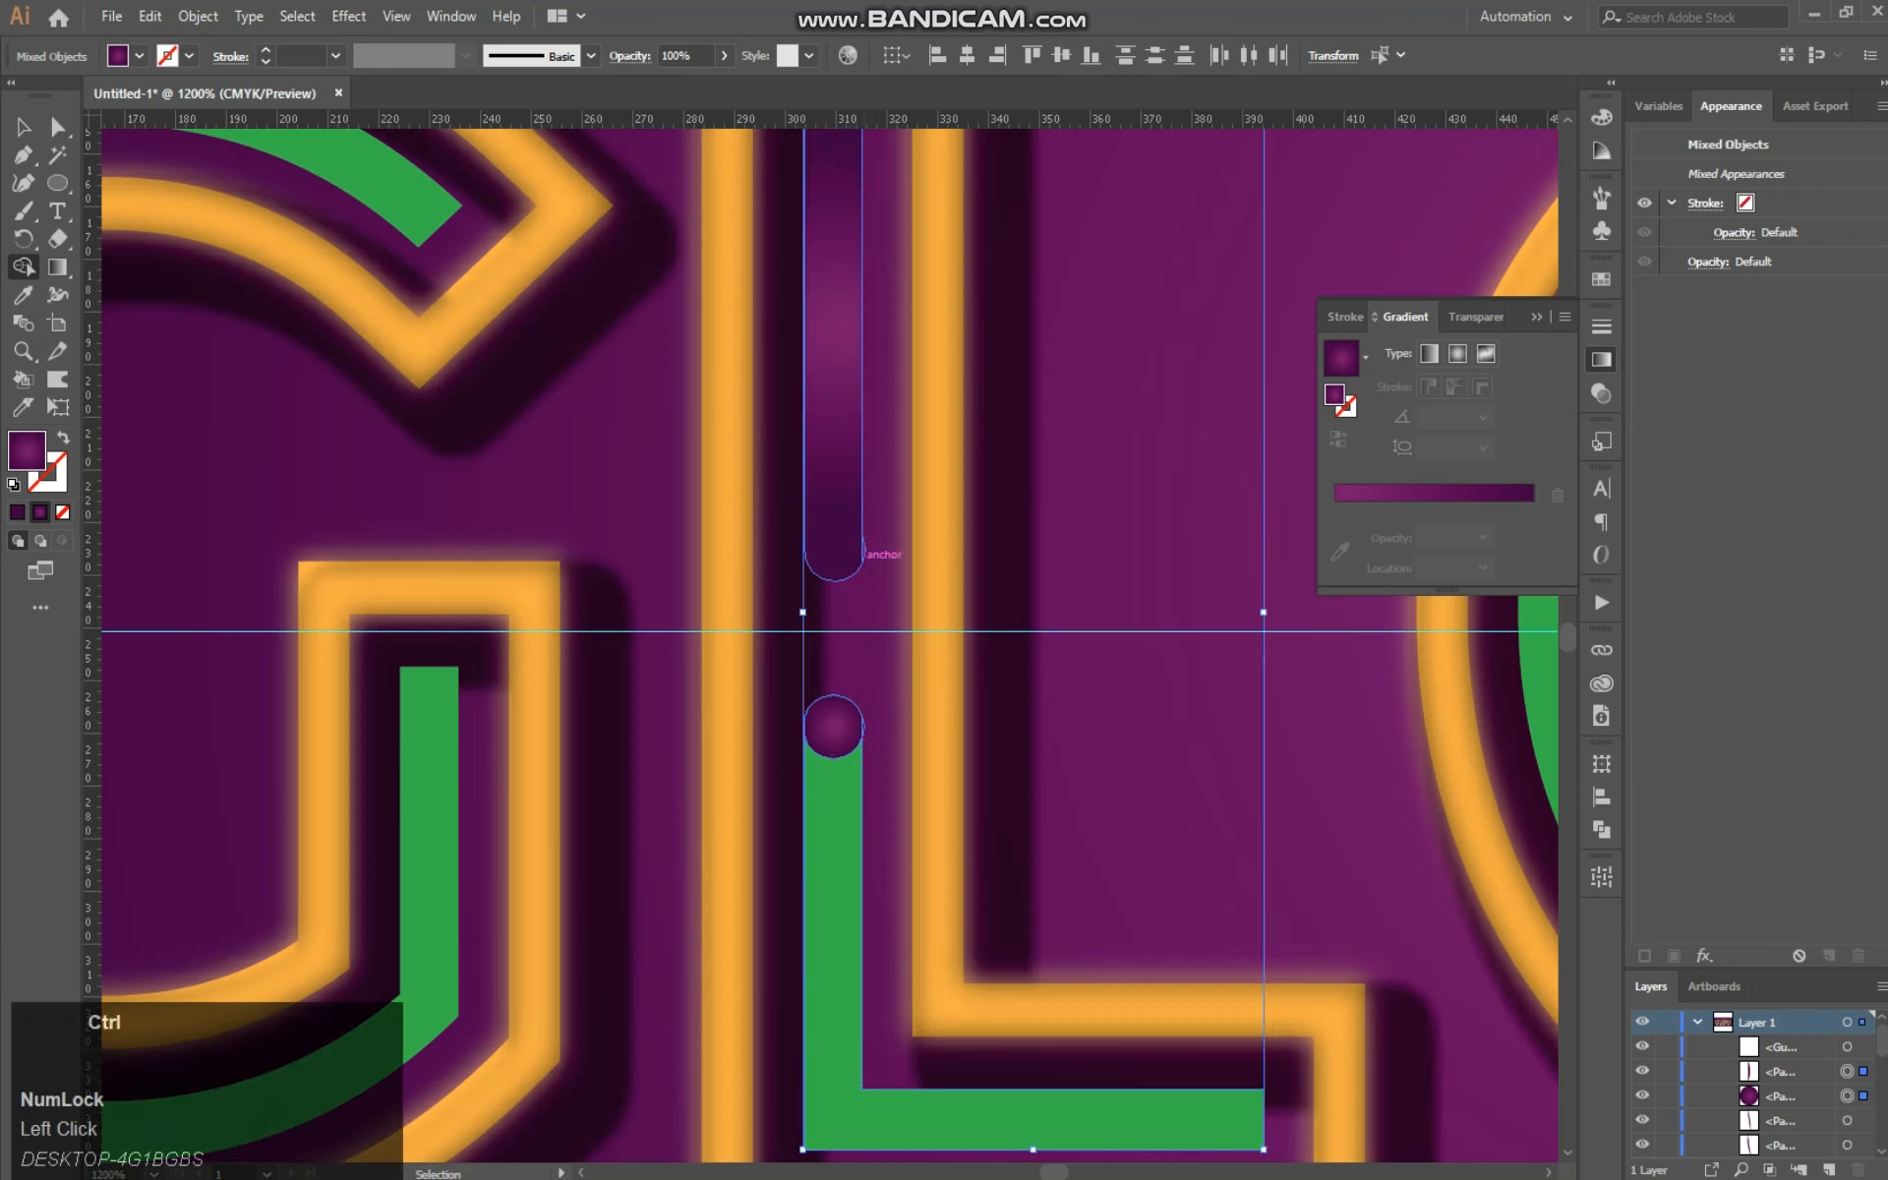
pyautogui.hotkey('ctrl', 'z')
pyautogui.moveTo(833, 726); pyautogui.dragTo(835, 810)
pyautogui.hotkey('ctrl', 'z')
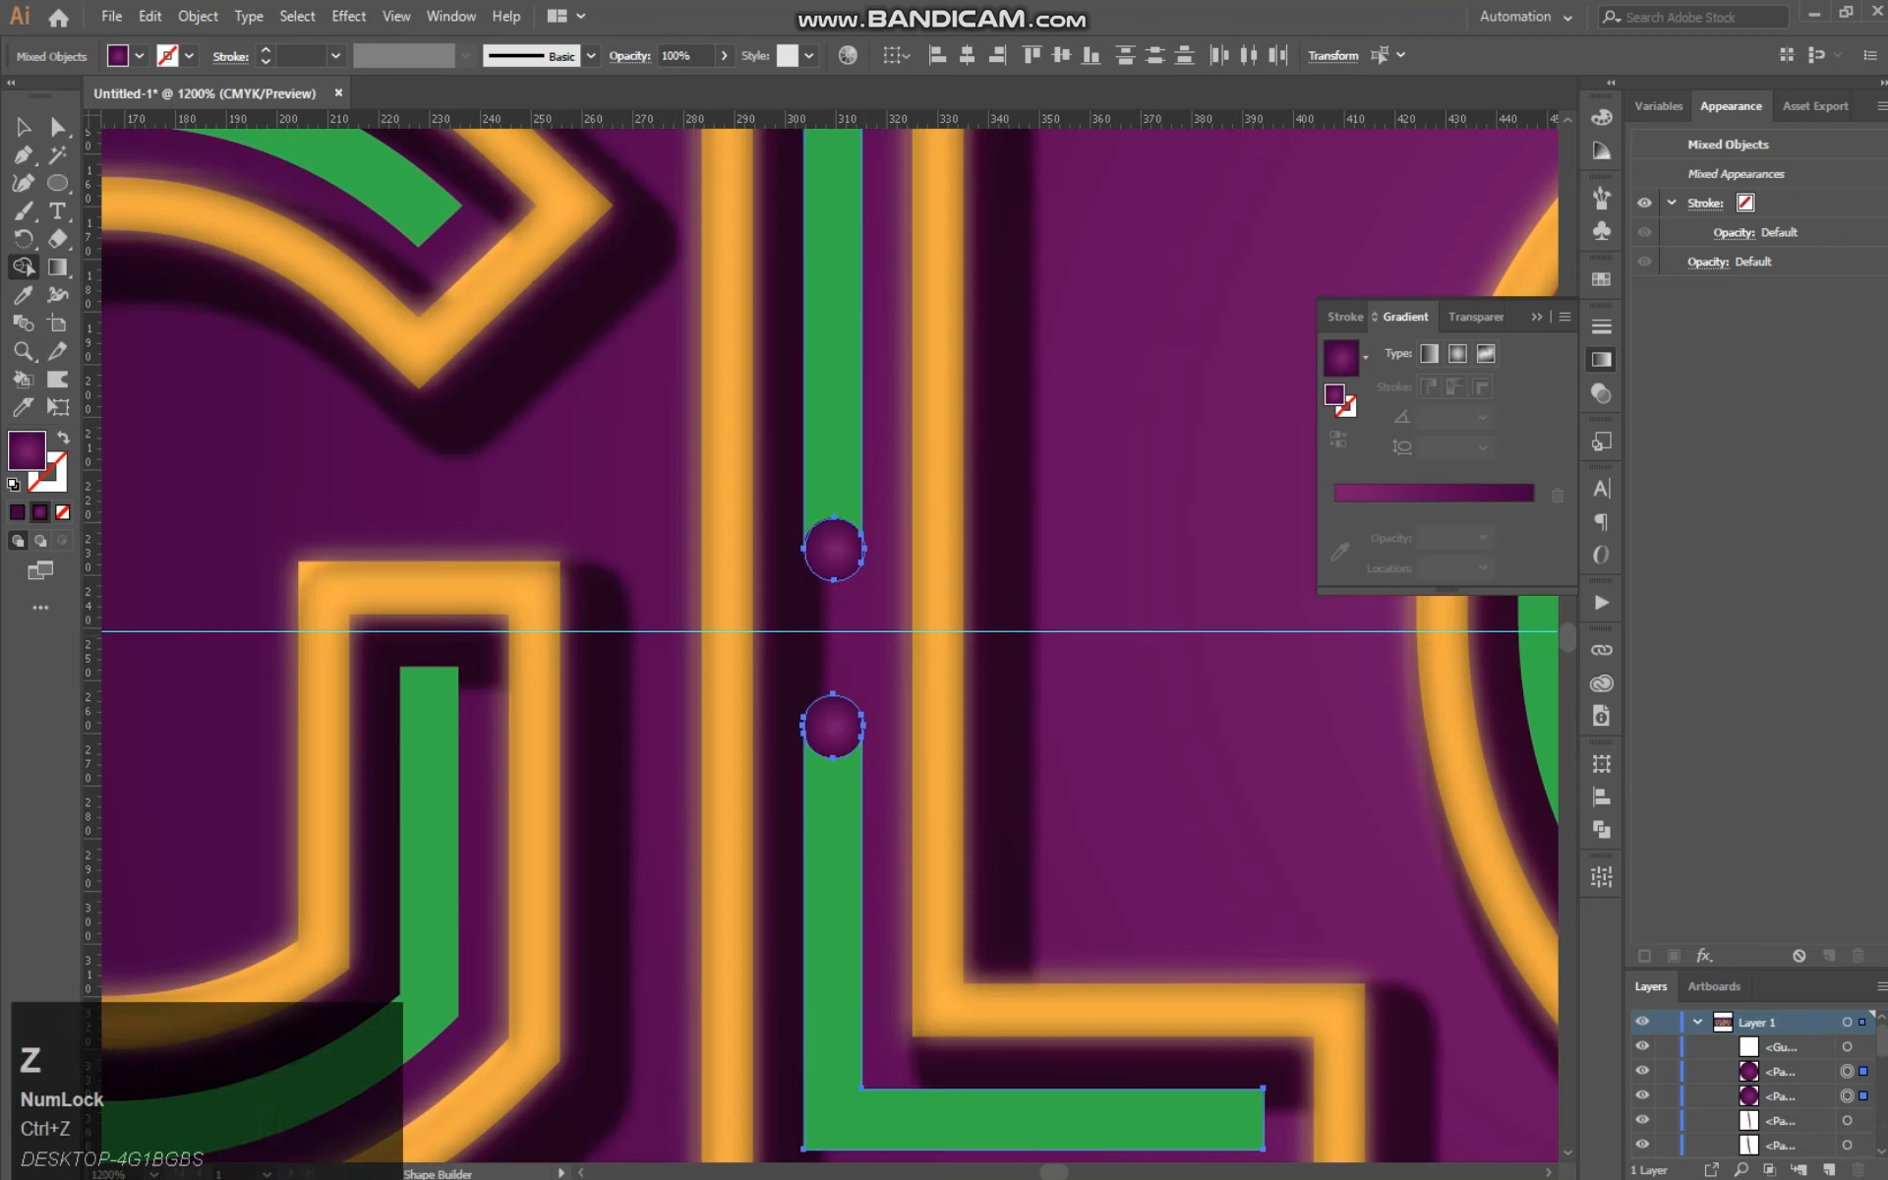
# Step: Undo the circle placement and cuts on the L and the earlier Shape Builder edits on the G
pyautogui.moveTo(860, 410)
pyautogui.mouseDown()
pyautogui.moveTo(680, 270)
pyautogui.moveTo(852, 654)
pyautogui.mouseUp()
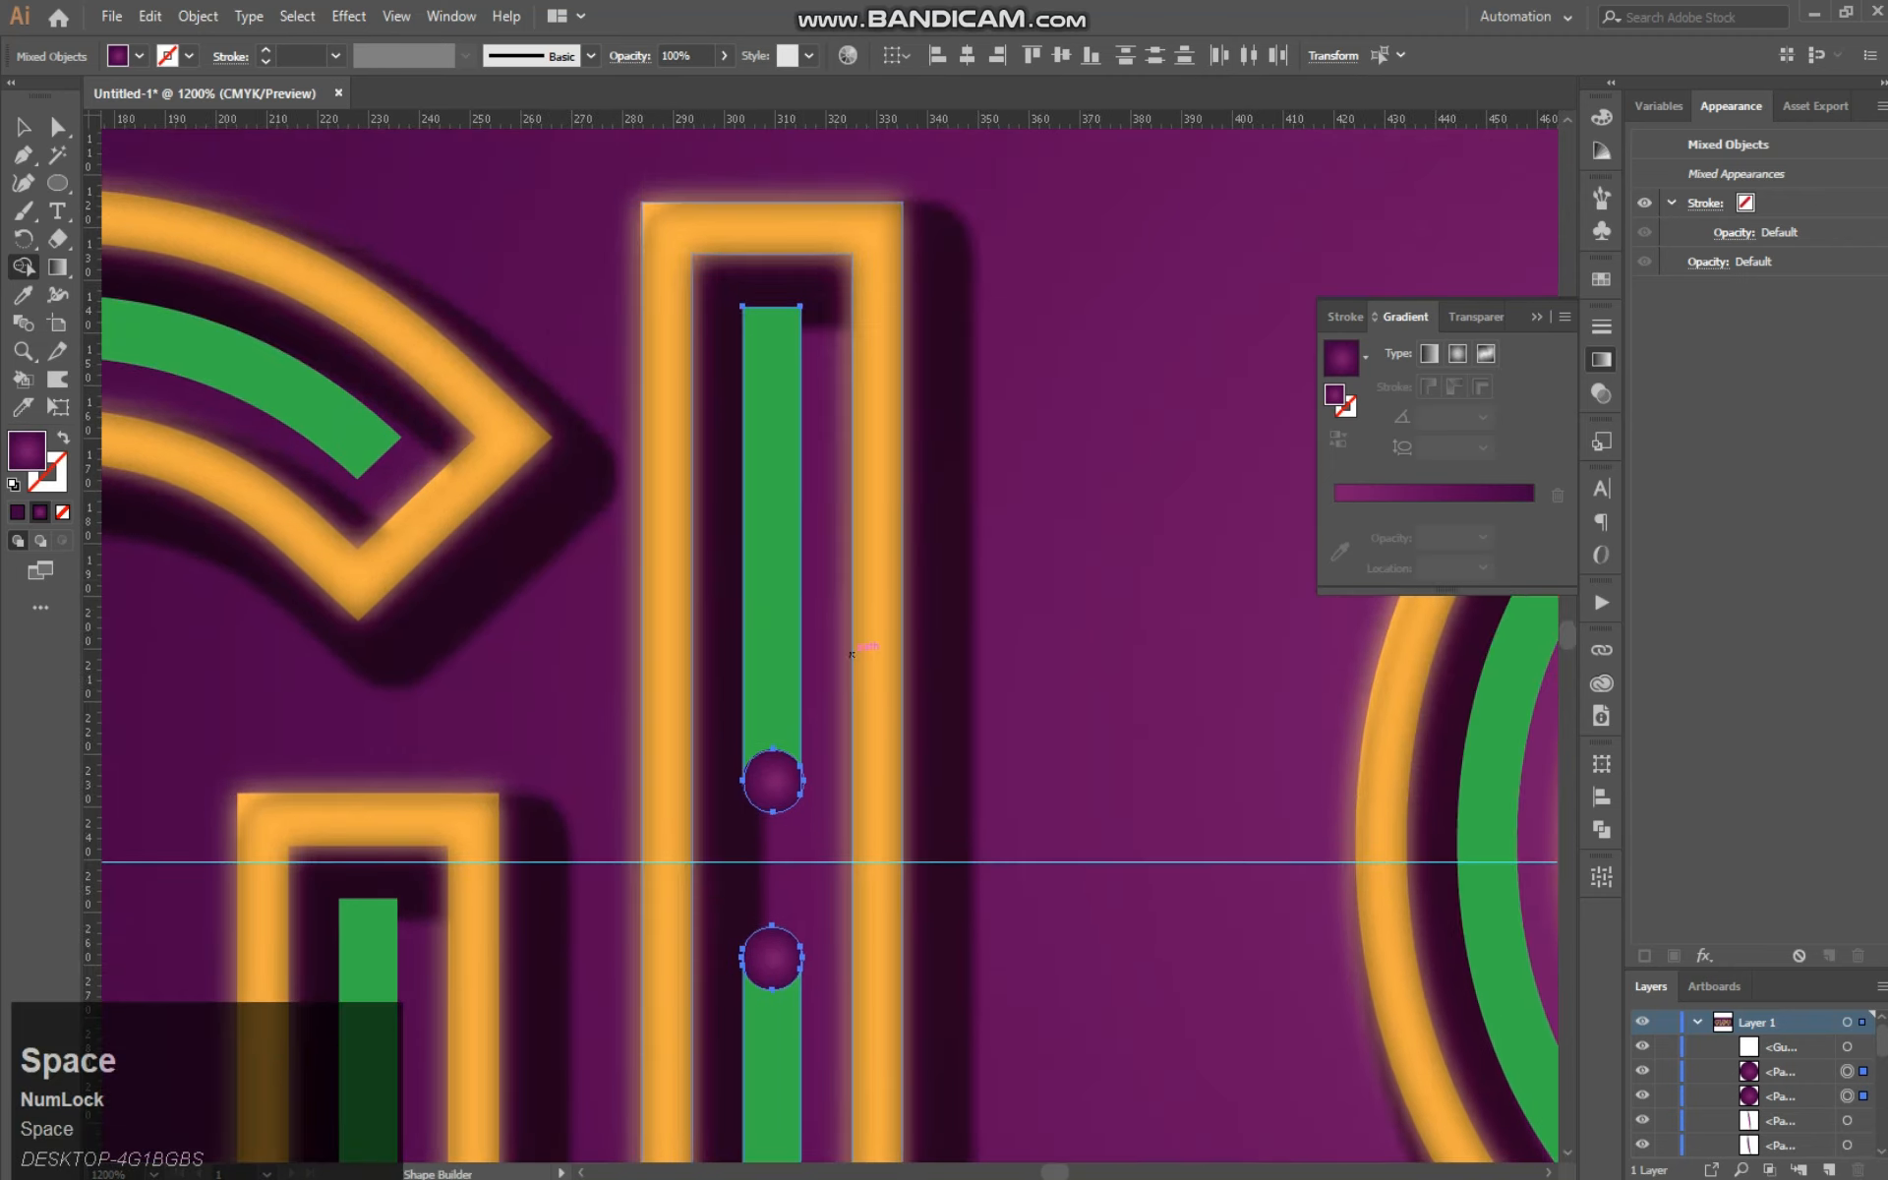
pyautogui.hotkey('ctrl', 'z')
pyautogui.hotkey('ctrl', 'z')
pyautogui.hotkey('ctrl', 'z')
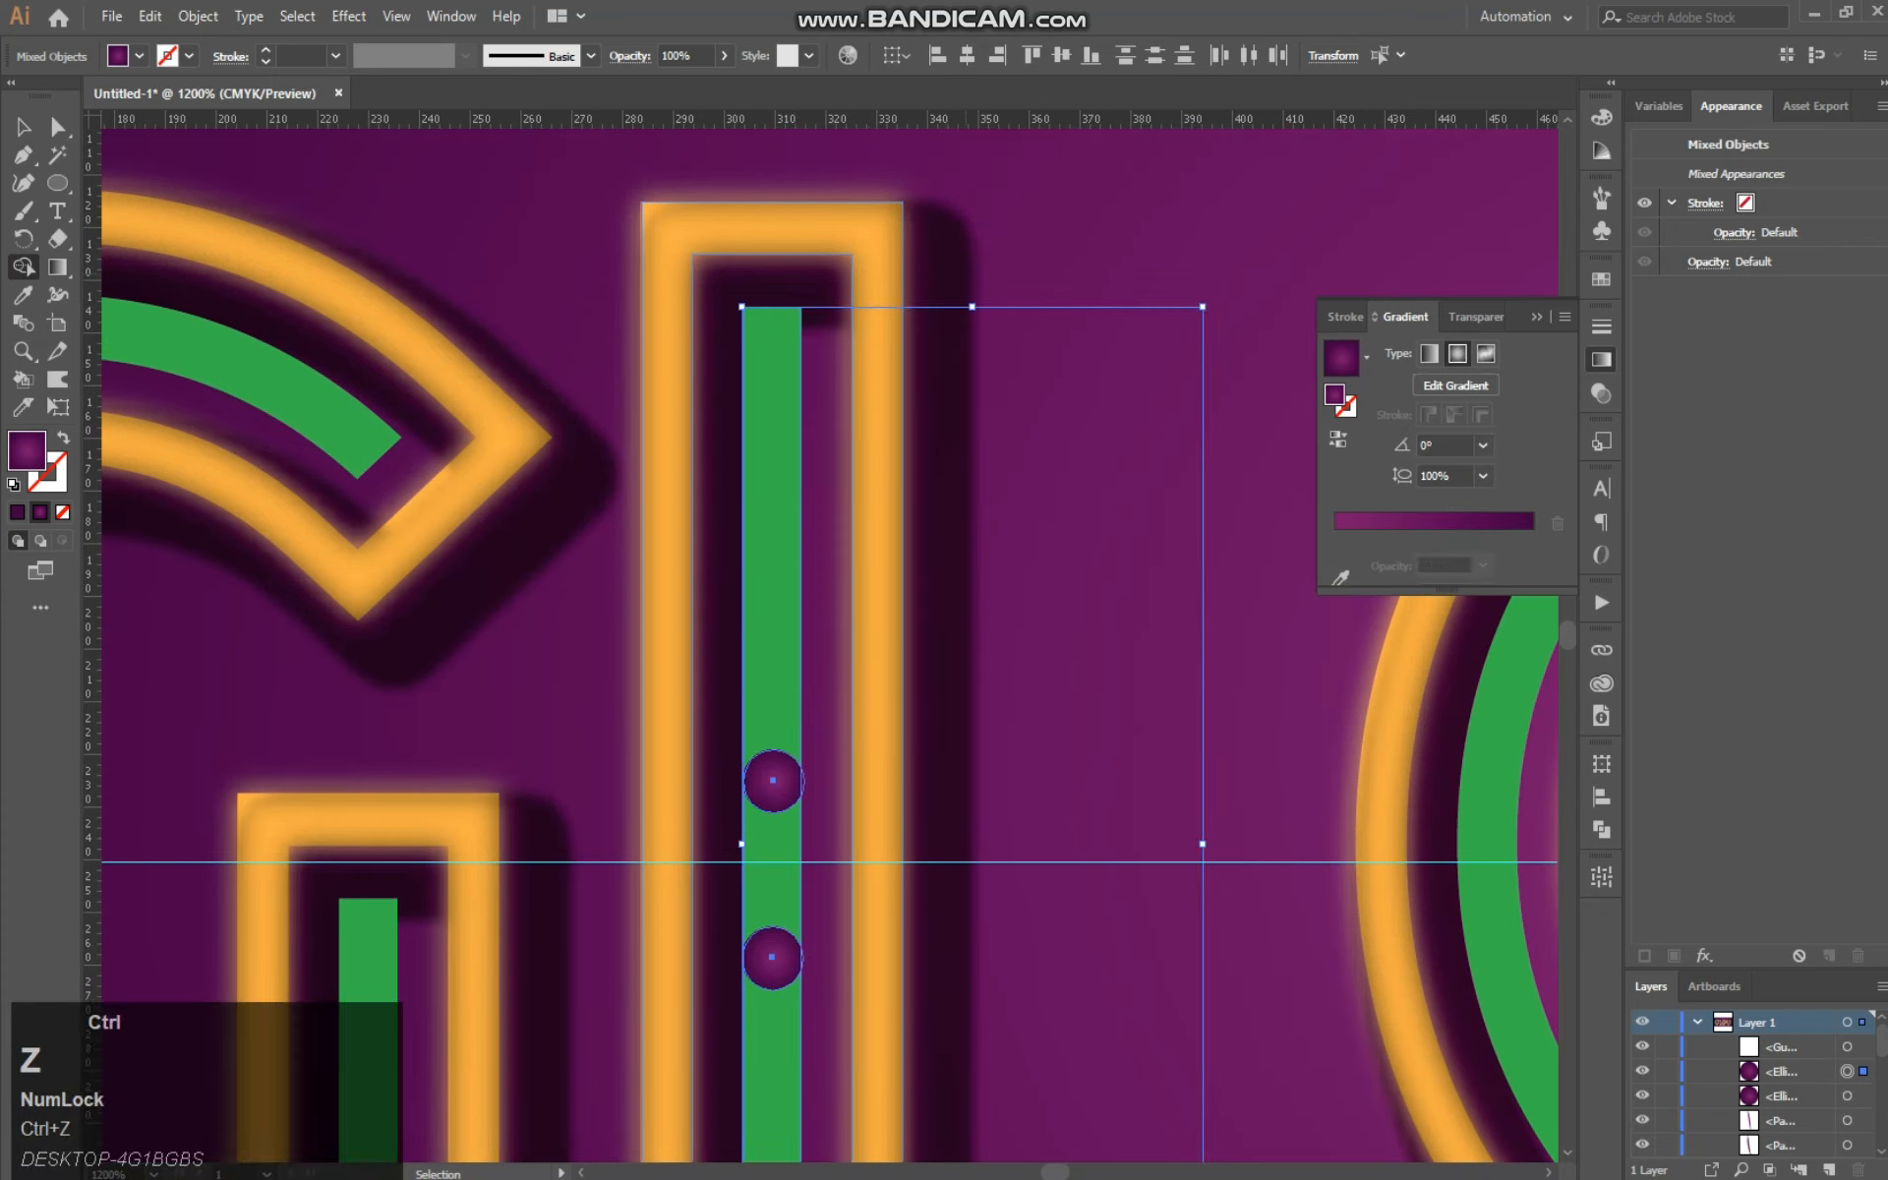
pyautogui.hotkey('ctrl', 'z')
pyautogui.hotkey('ctrl', 'z')
pyautogui.hotkey('ctrl', 'z')
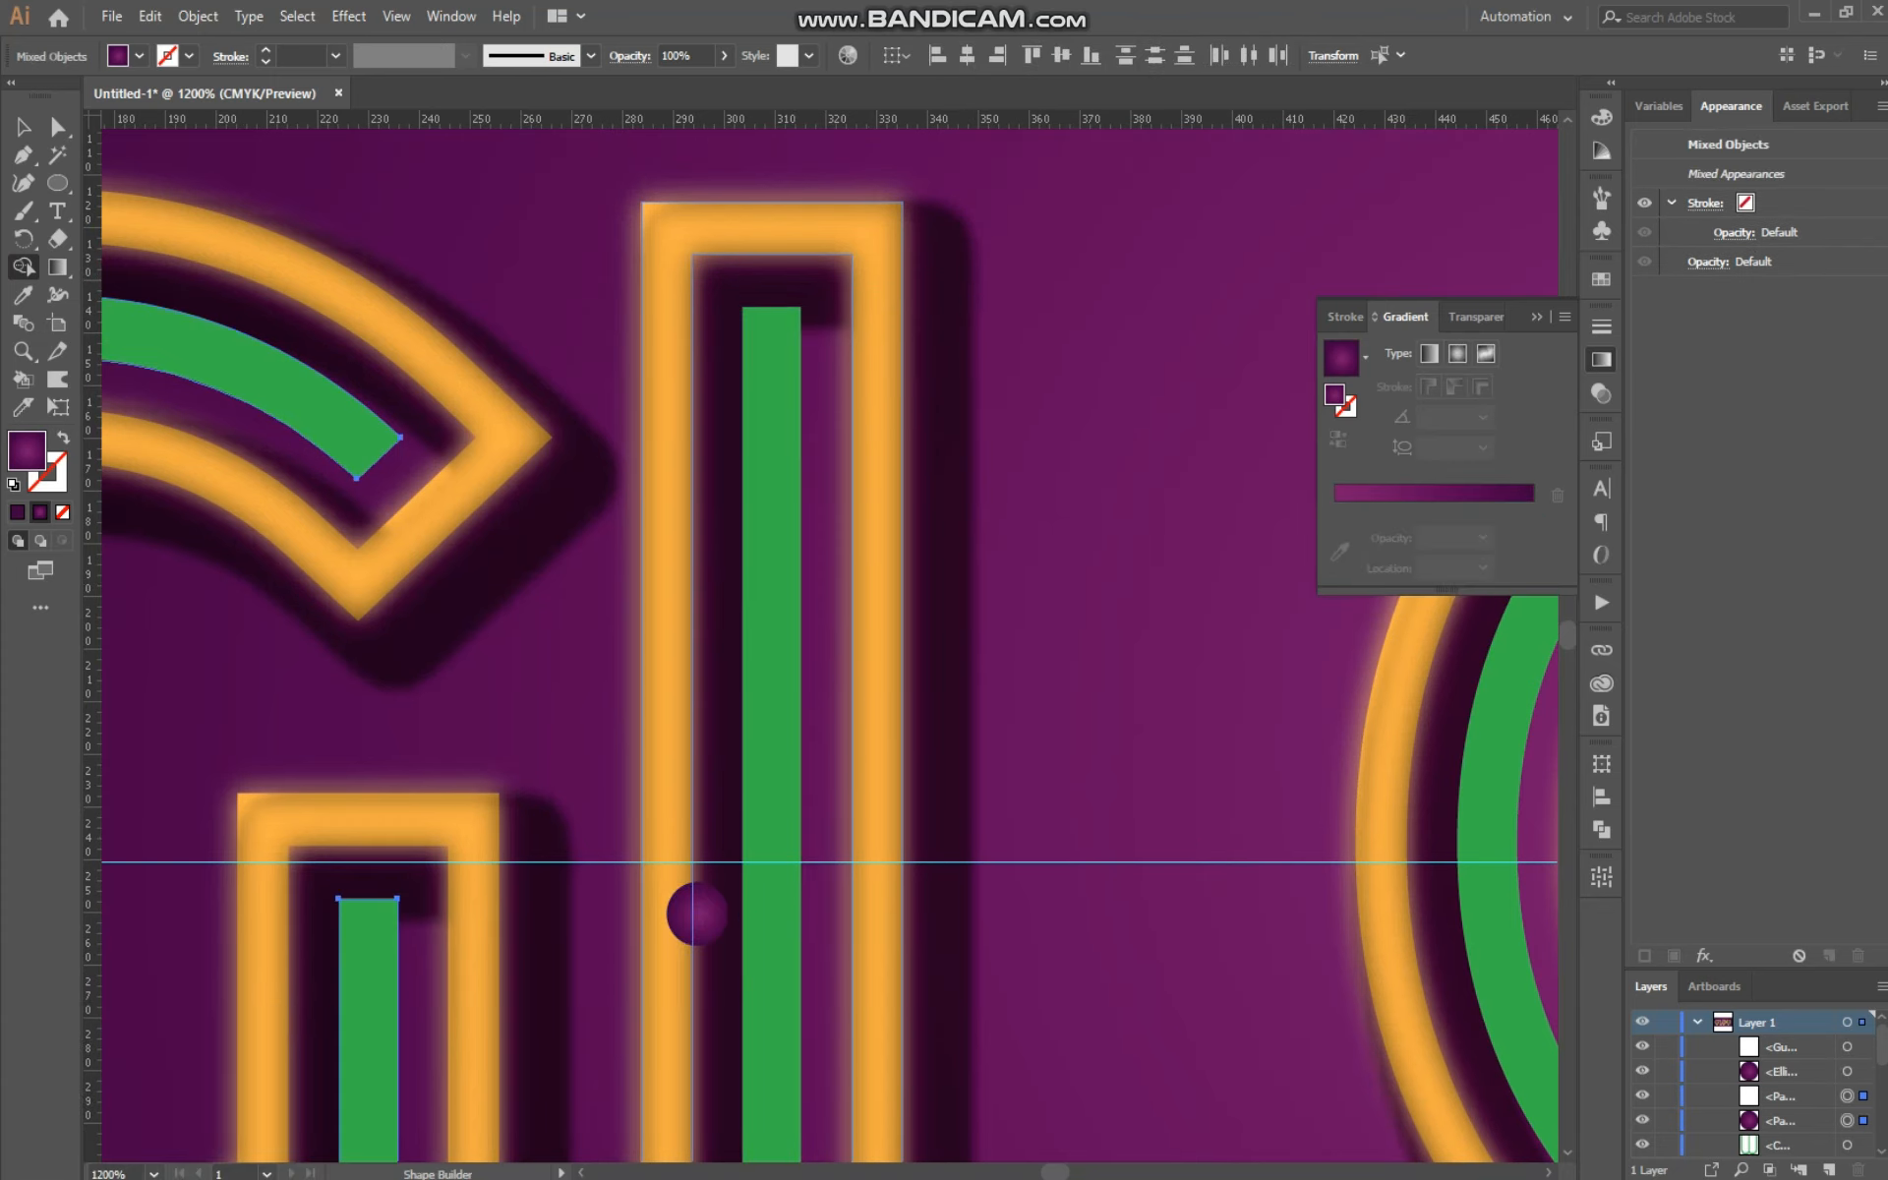
# Step: Remove the G's green segment between its two purple circles with Shape Builder
pyautogui.moveTo(174, 732); pyautogui.dragTo(990, 567)
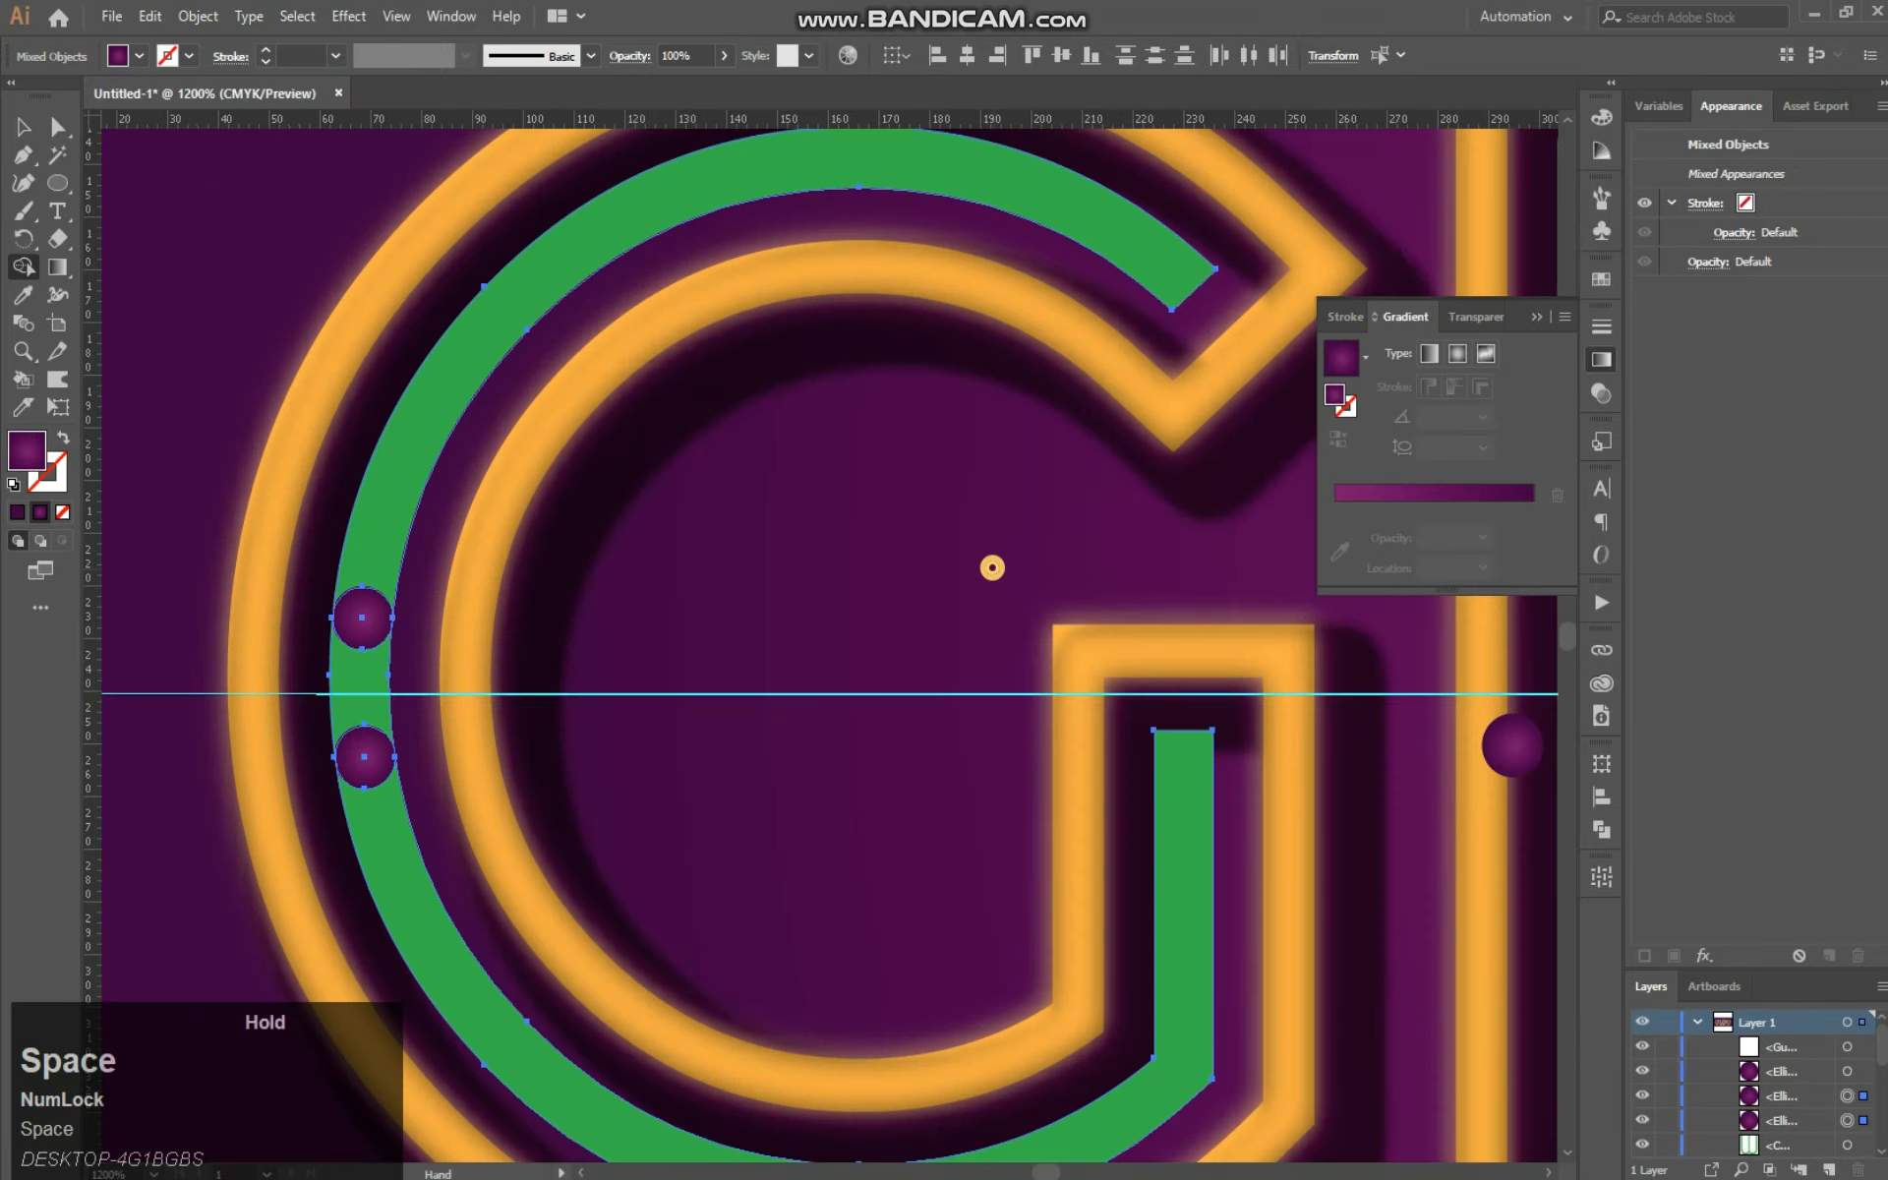
pyautogui.moveTo(648, 680); pyautogui.dragTo(713, 683)
pyautogui.keyDown('alt'); pyautogui.click(426, 686); pyautogui.keyUp('alt')
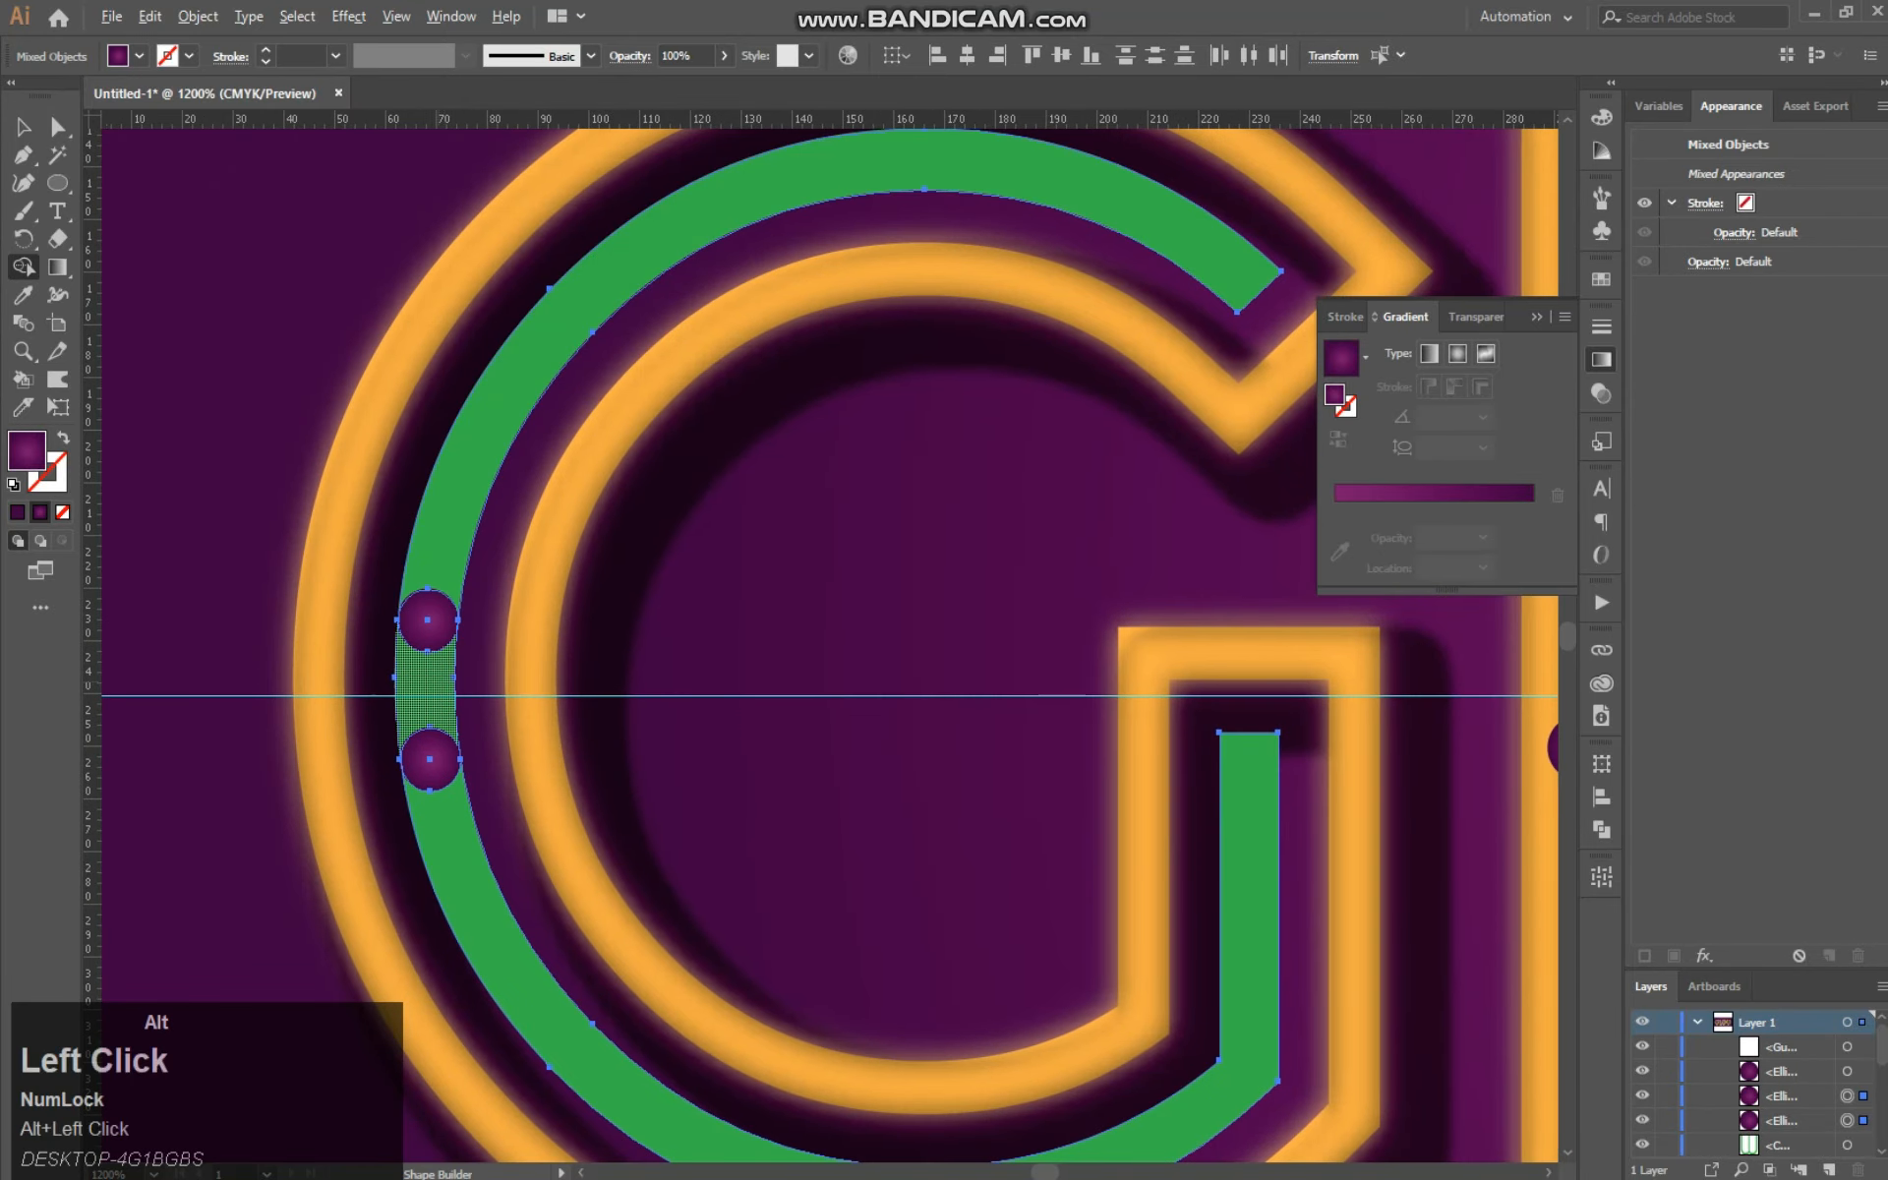
# Step: Try to merge the G's upper circle into the green stroke, undo it, and retry with the green stroke's fill active
pyautogui.moveTo(431, 573); pyautogui.dragTo(429, 624)
pyautogui.hotkey('ctrl', 'z')
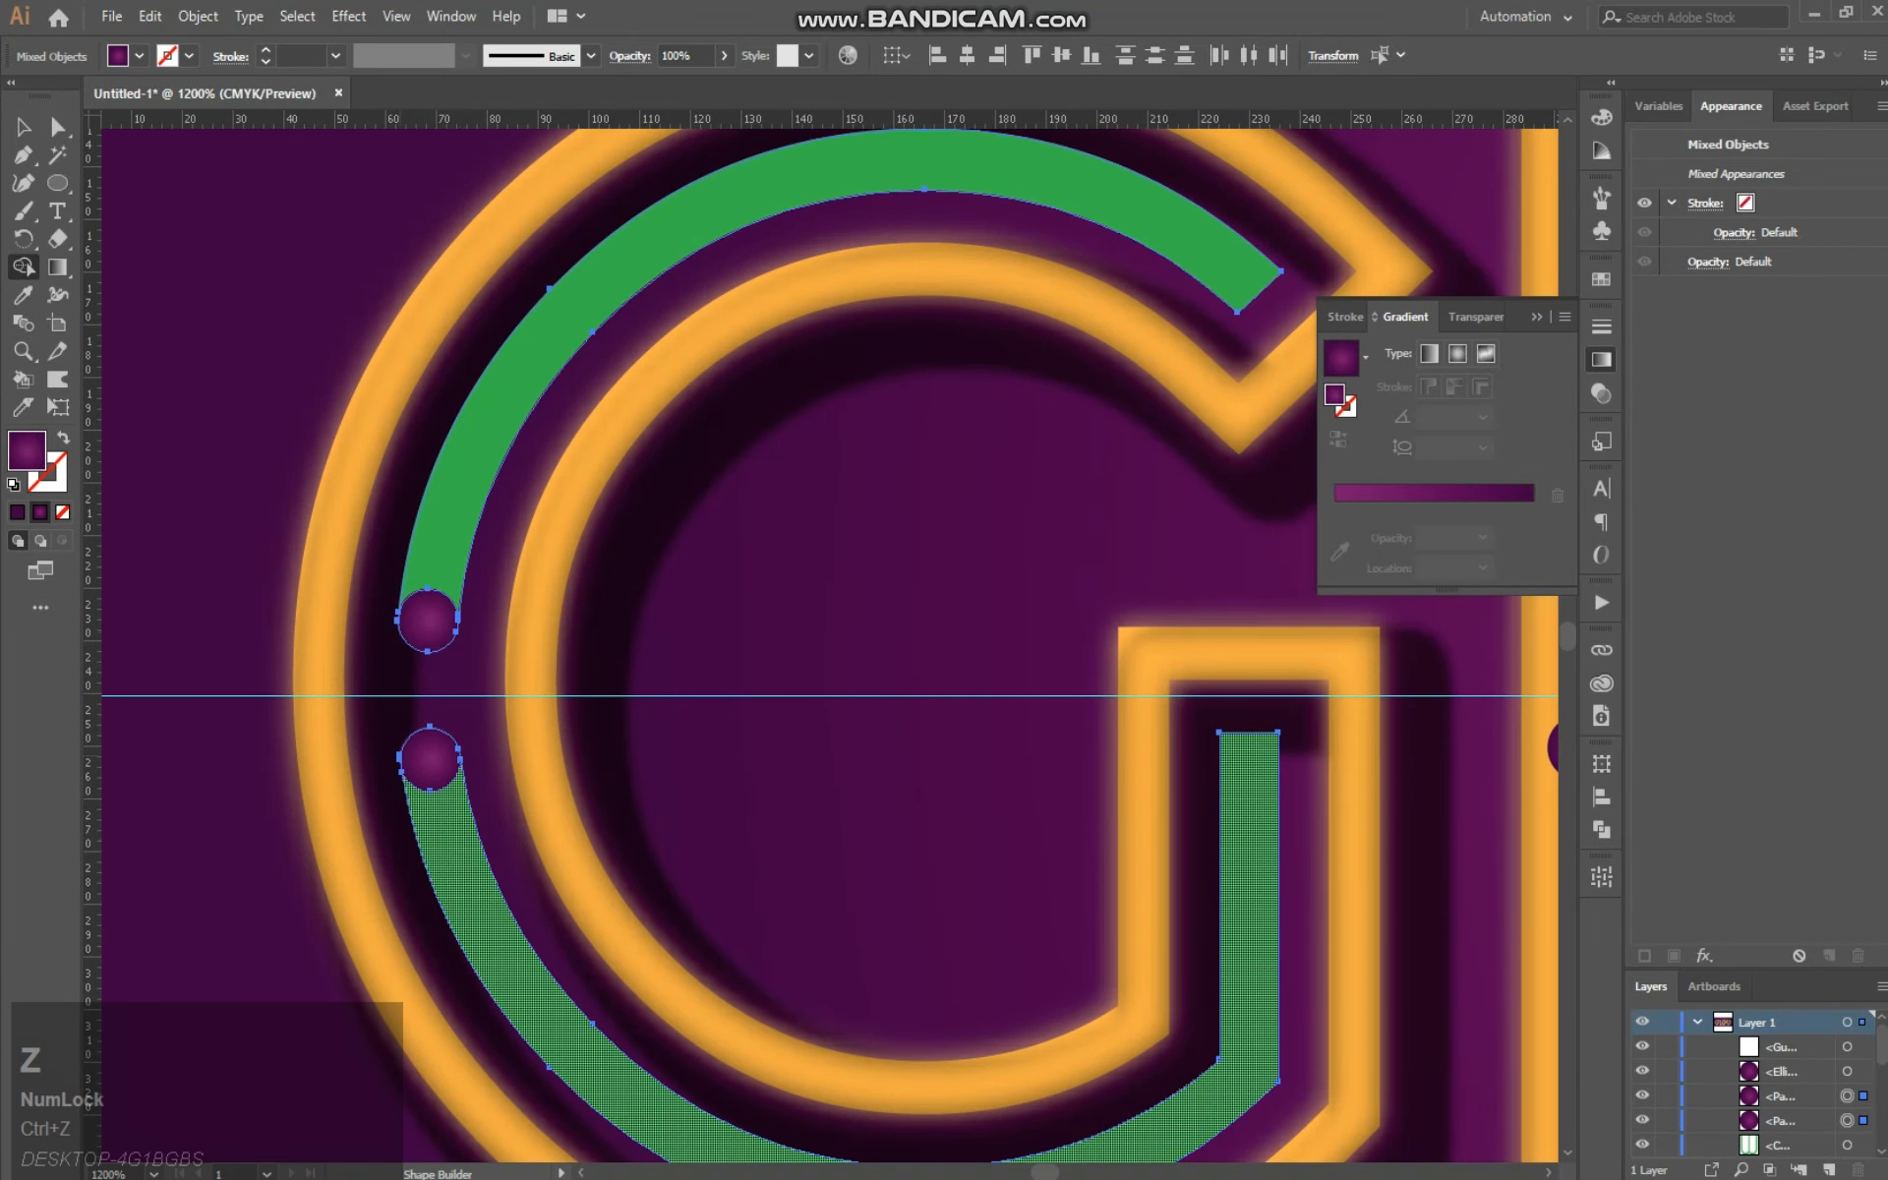
pyautogui.click(24, 127)
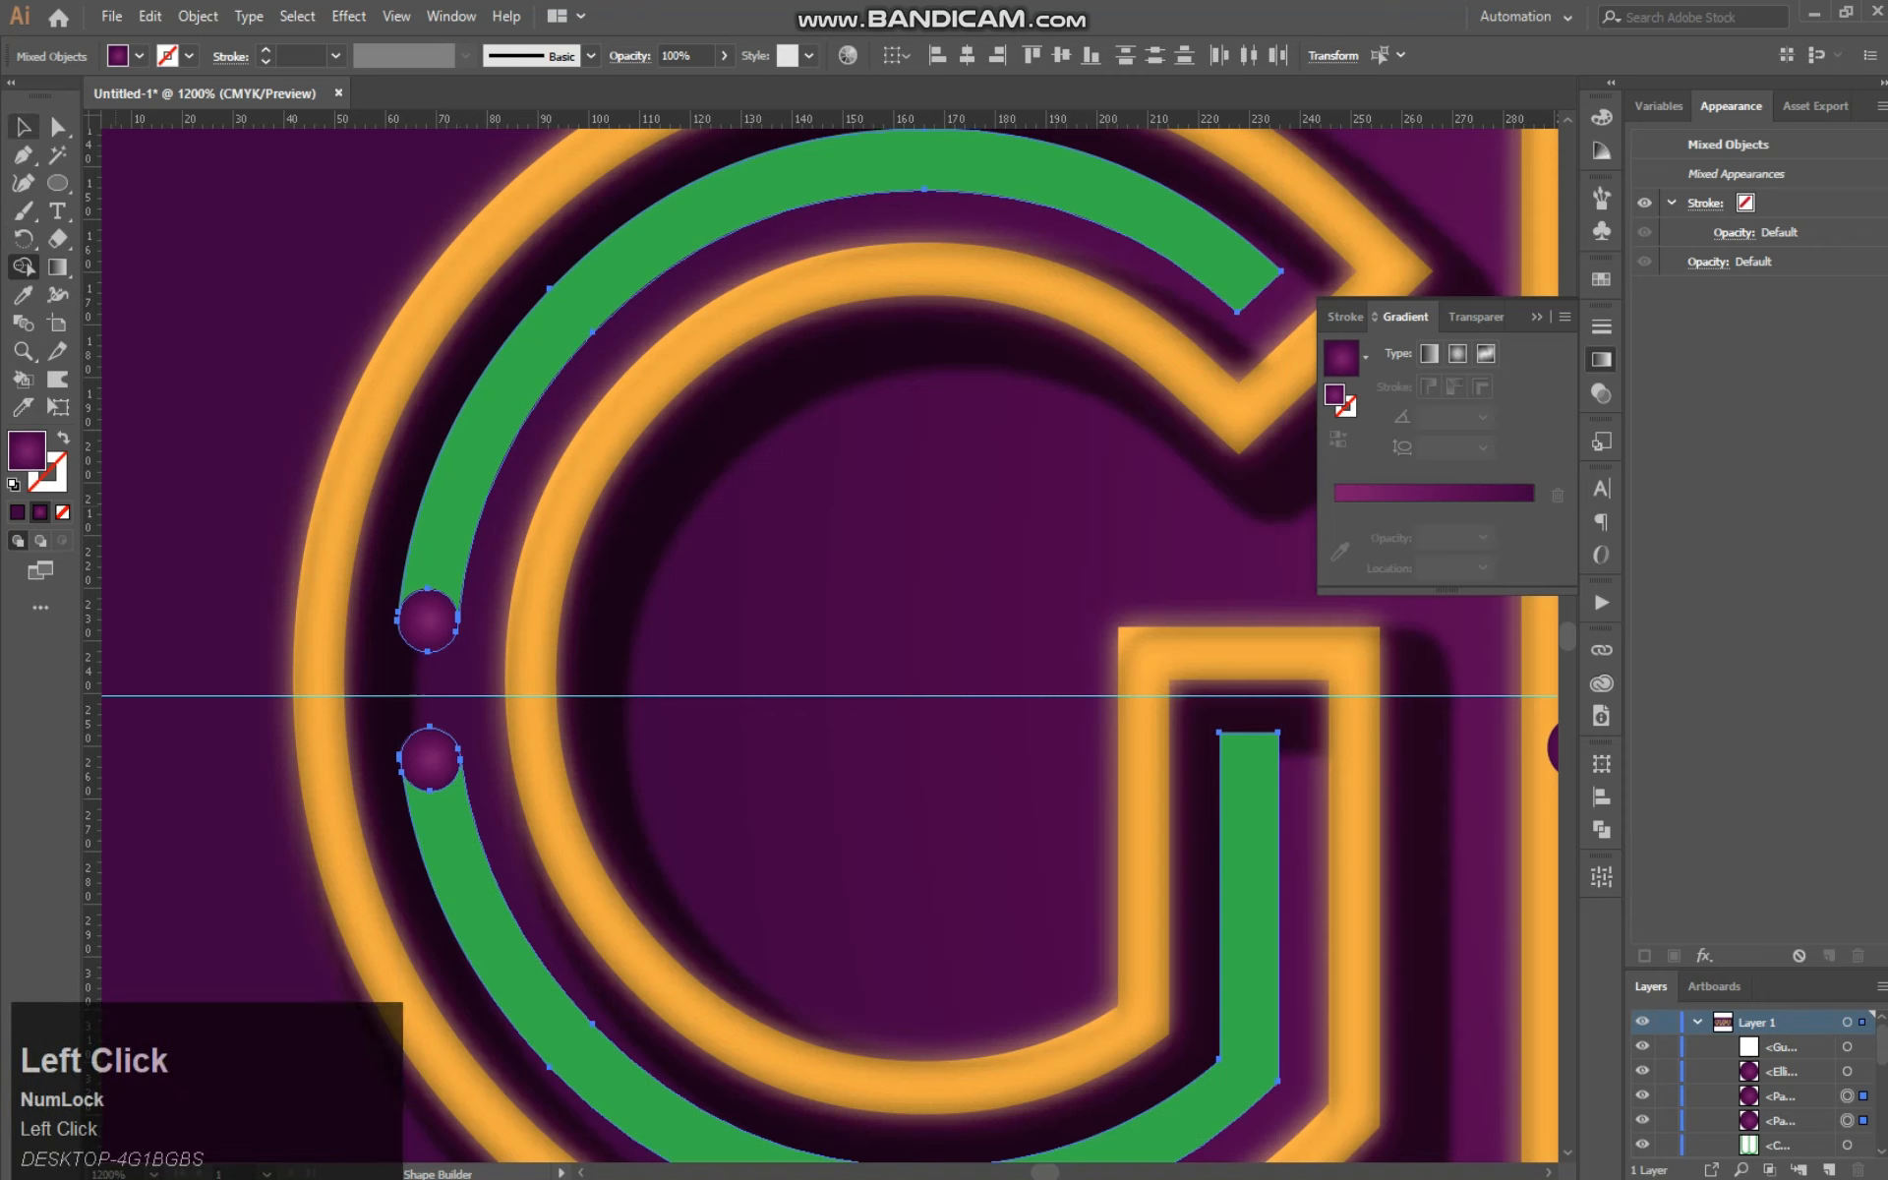
pyautogui.click(255, 295)
pyautogui.click(445, 458)
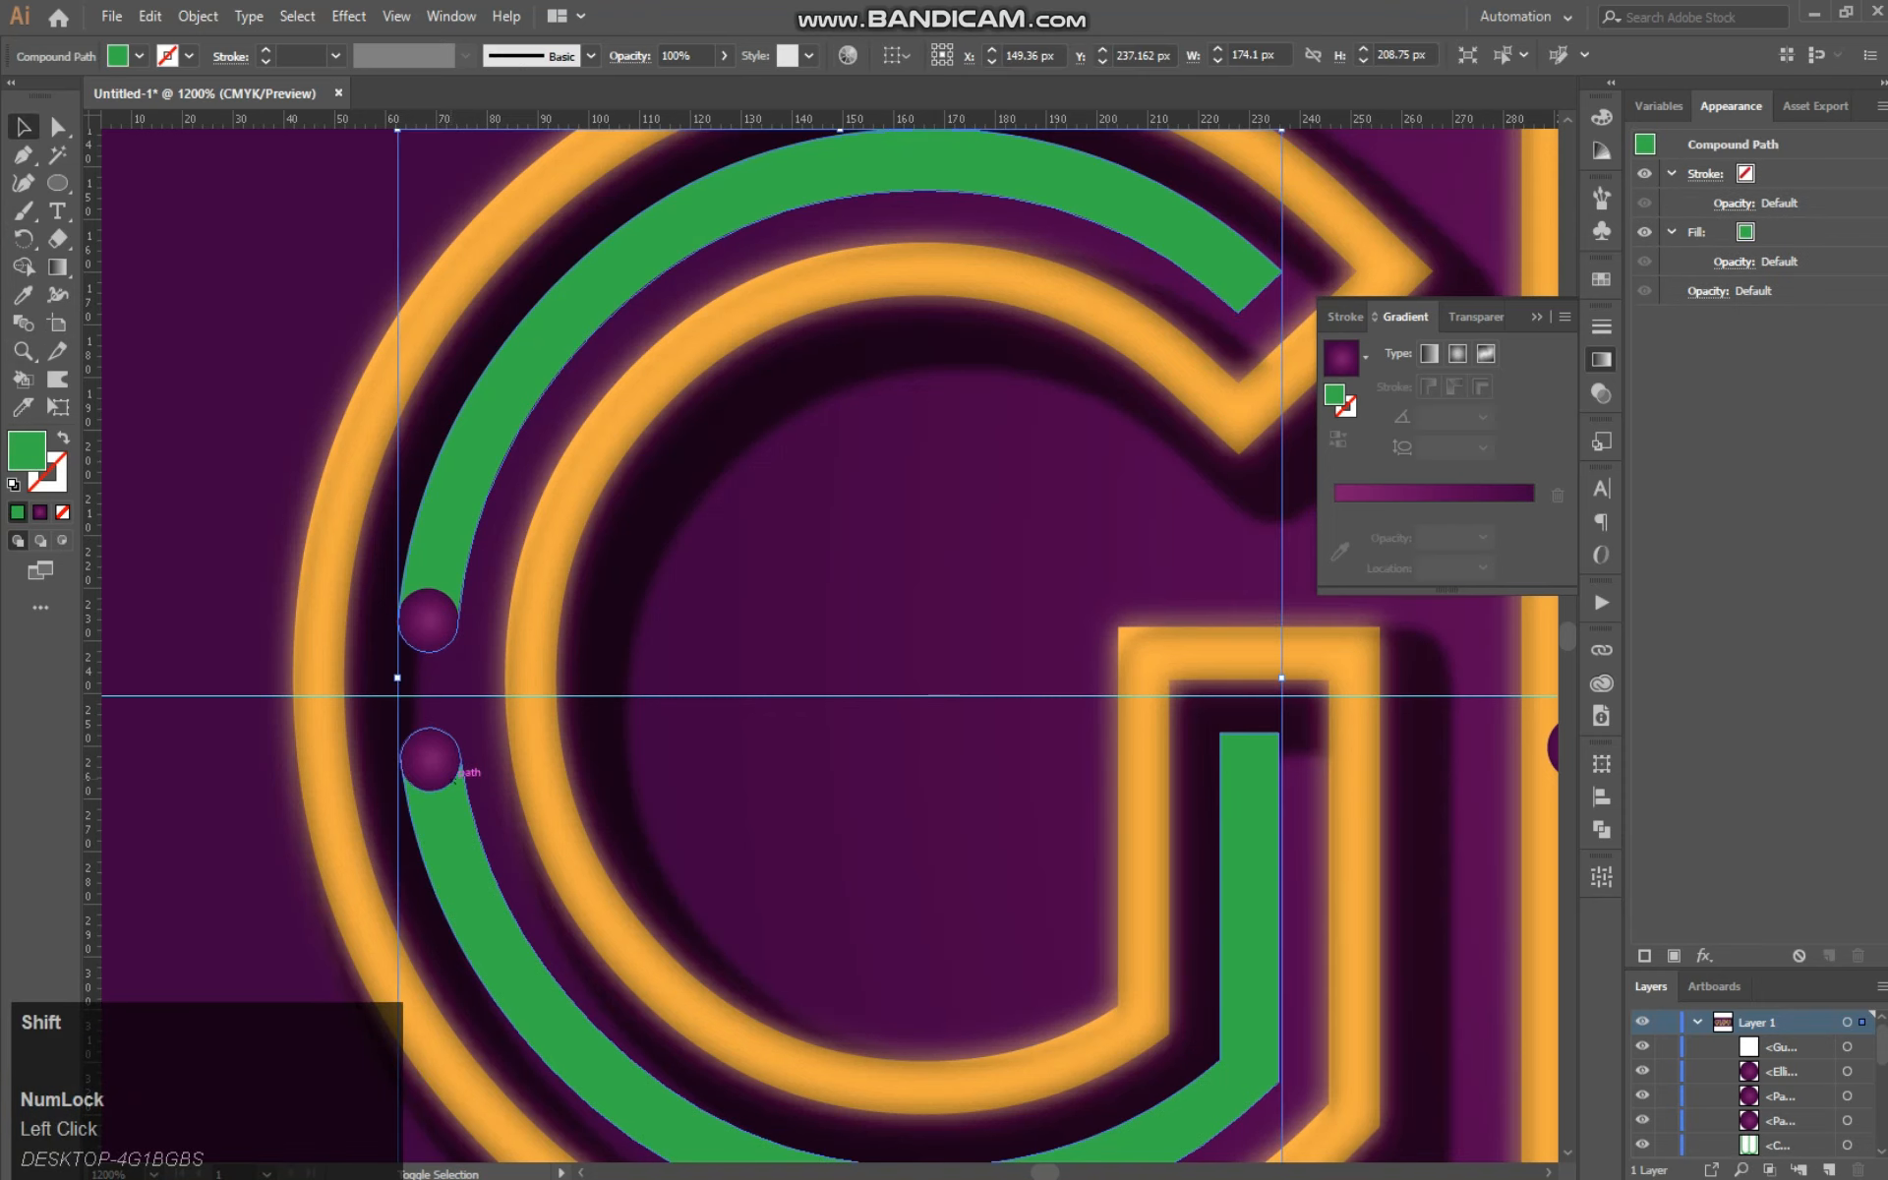
pyautogui.click(440, 527)
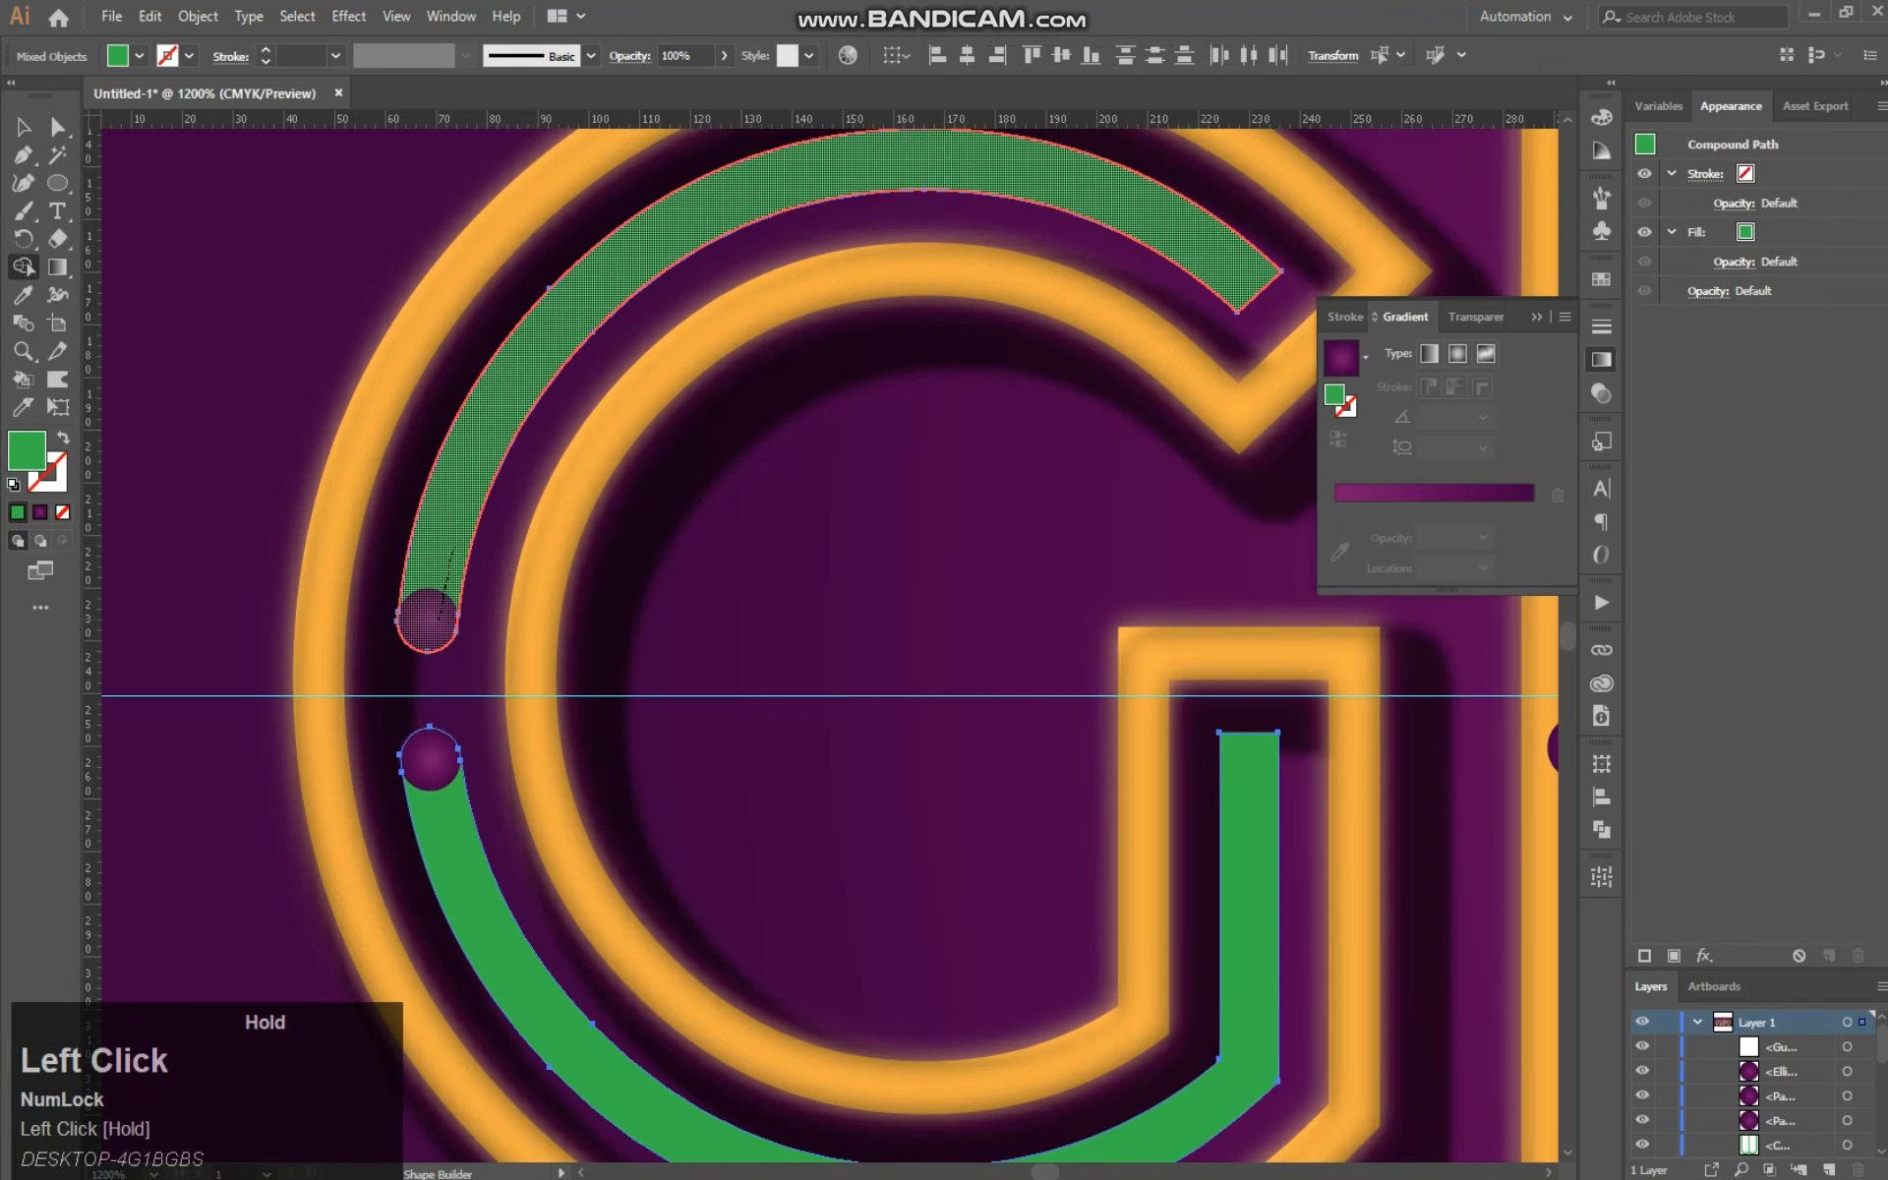
pyautogui.click(439, 527)
# Step: Select the G's green strokes with both circles and merge each circle into its adjoining stroke as a green rounded end using Shape Builder
pyautogui.click(24, 127)
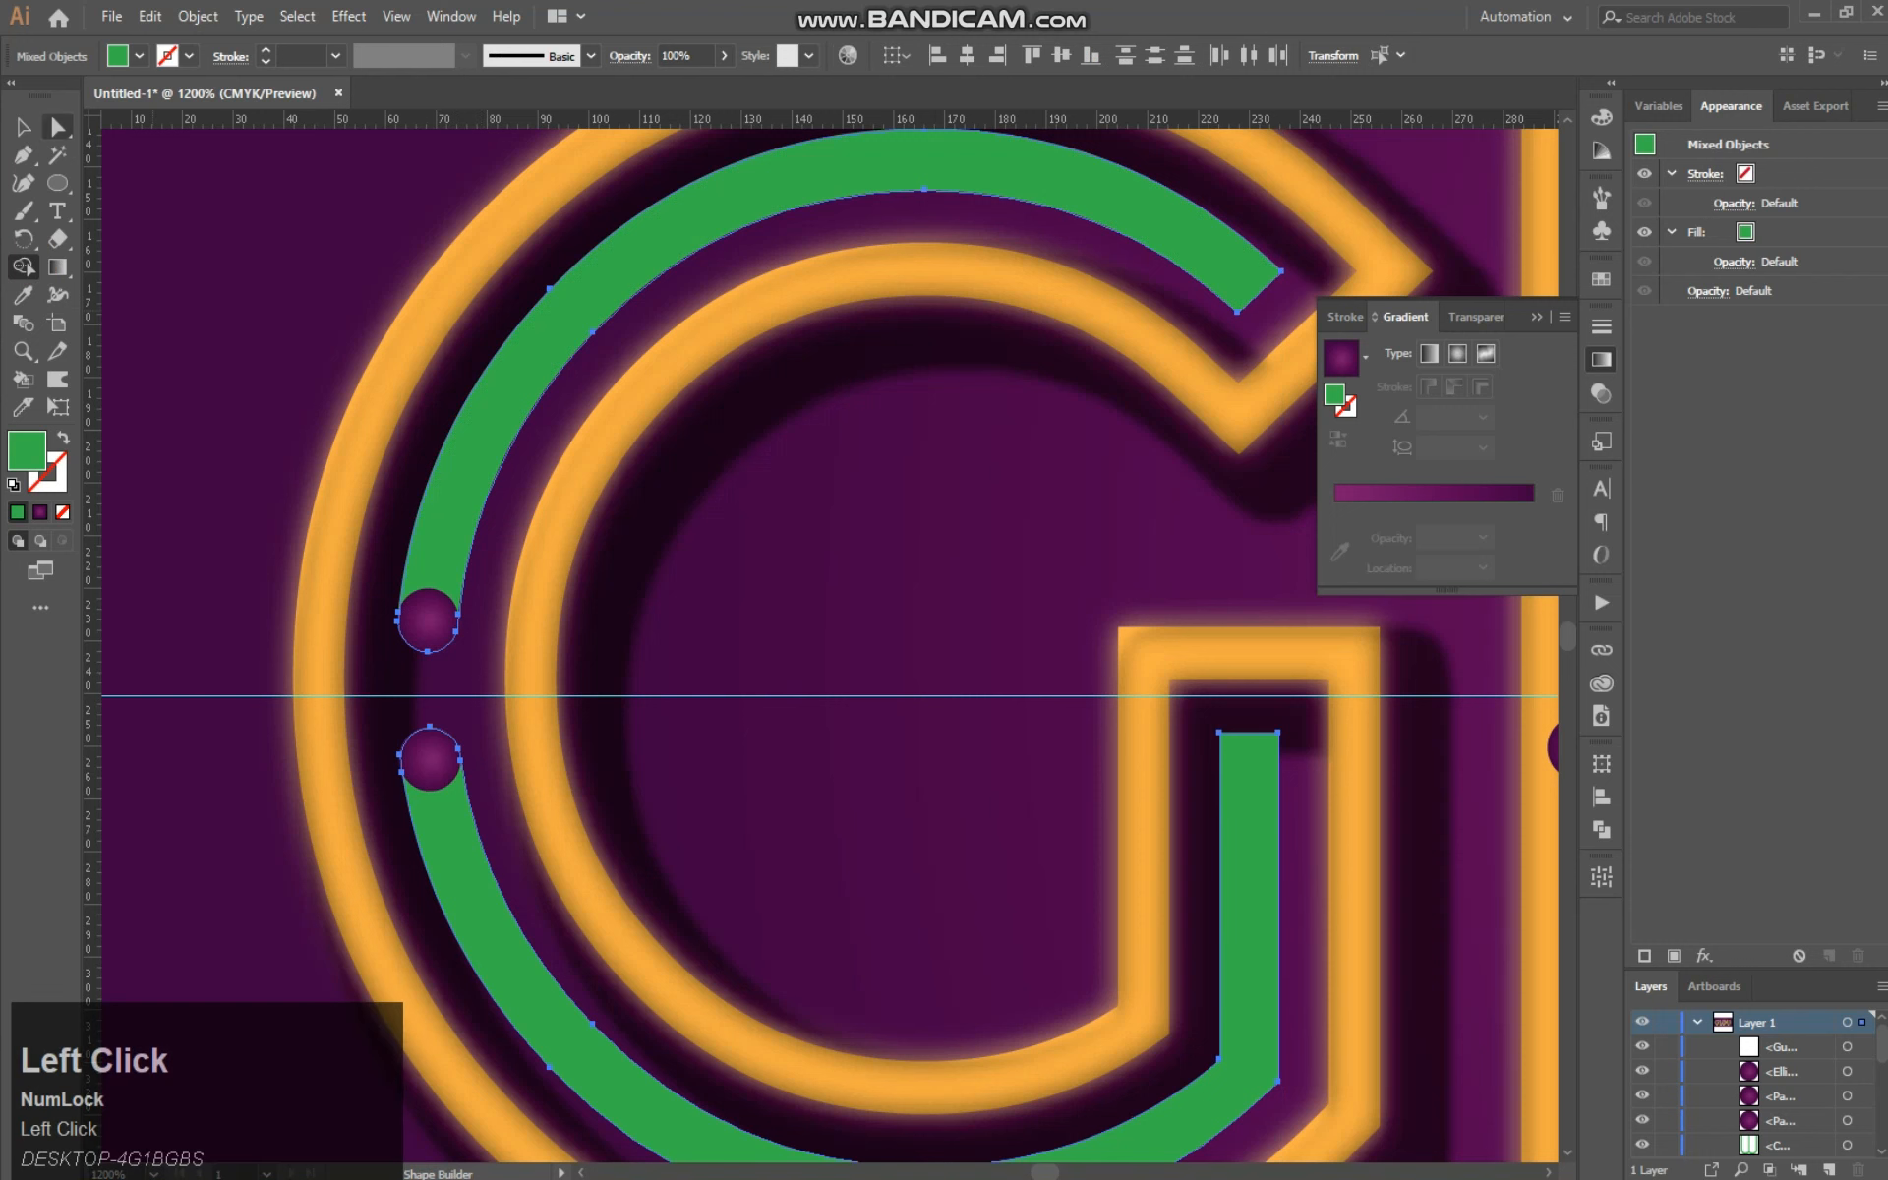
pyautogui.keyDown('shift'); pyautogui.click(442, 611); pyautogui.keyUp('shift')
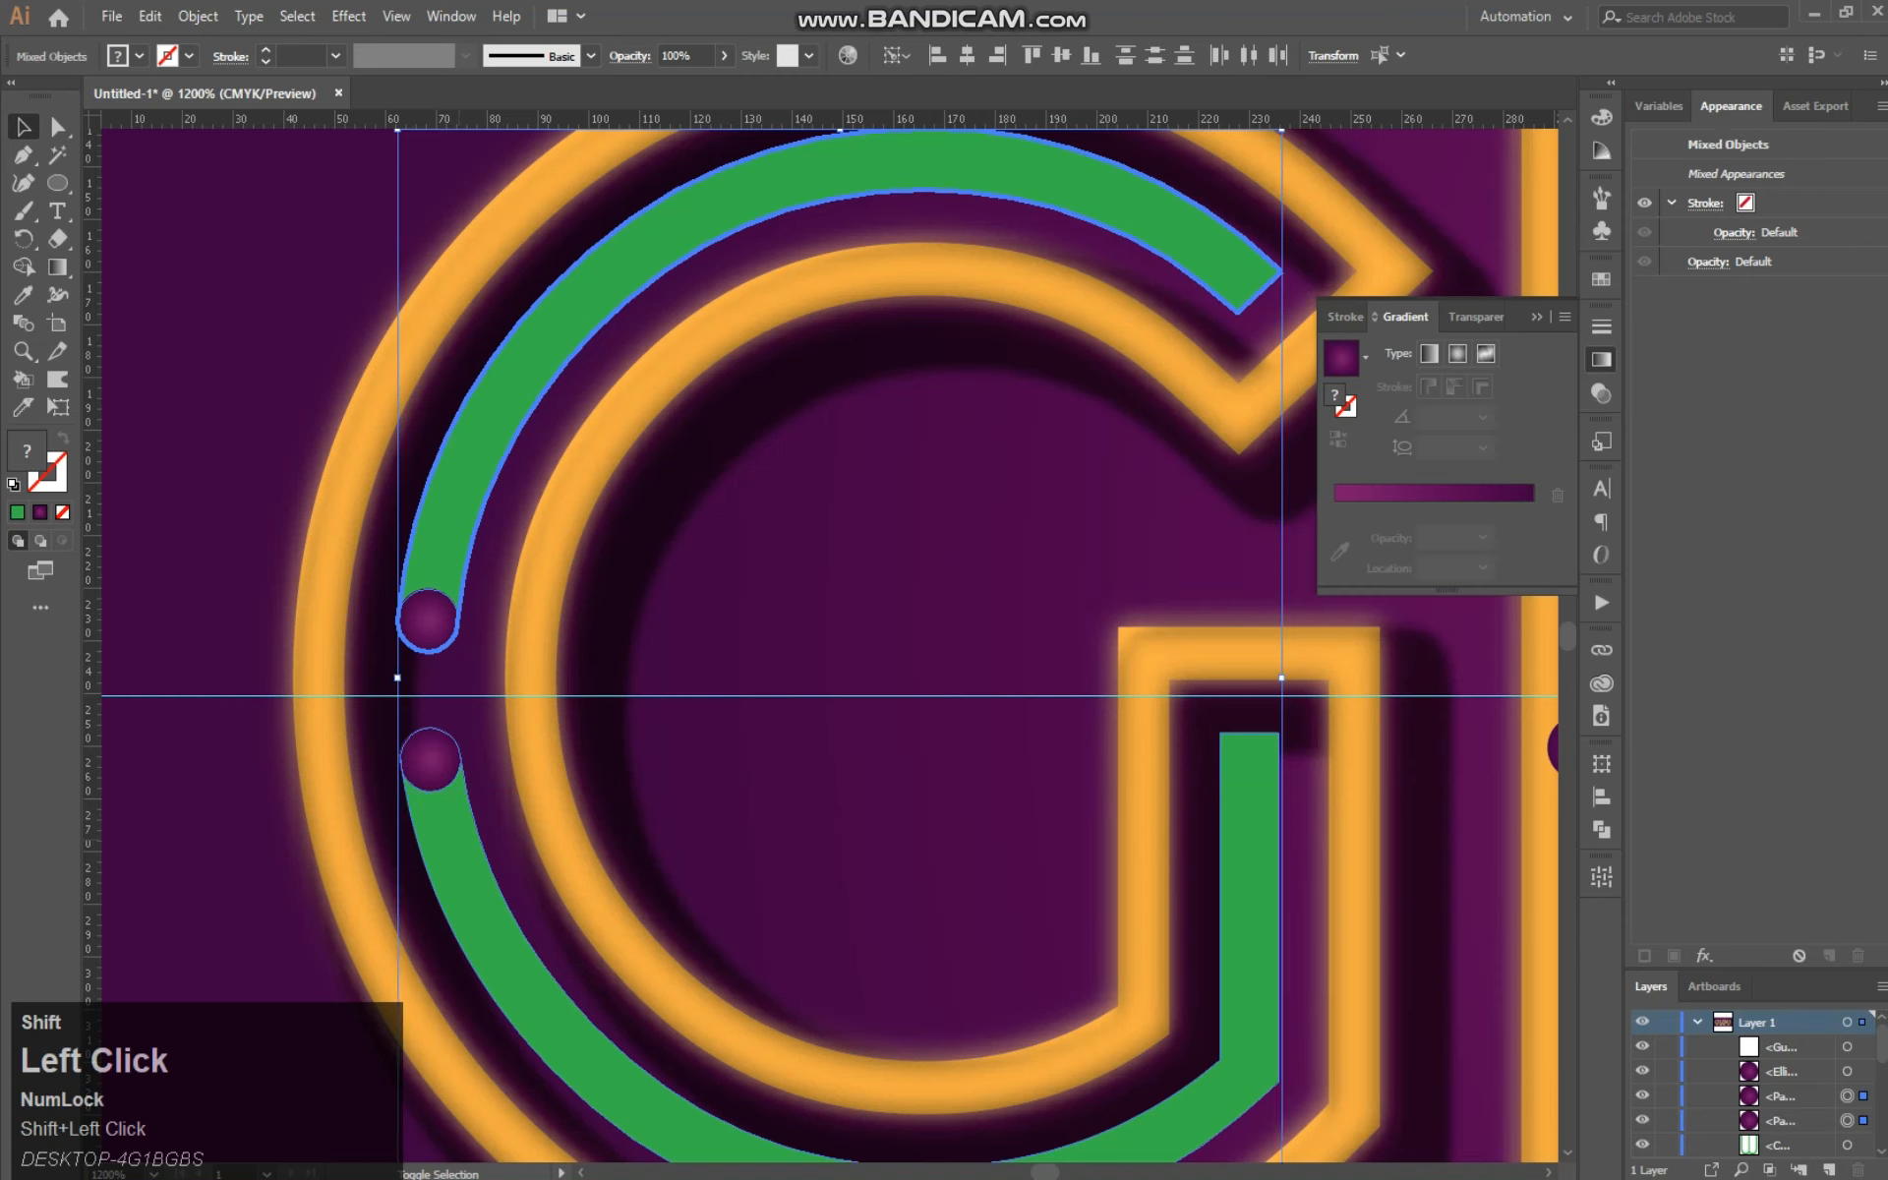
pyautogui.click(23, 266)
pyautogui.moveTo(437, 565); pyautogui.dragTo(429, 631)
pyautogui.moveTo(433, 819); pyautogui.dragTo(430, 759)
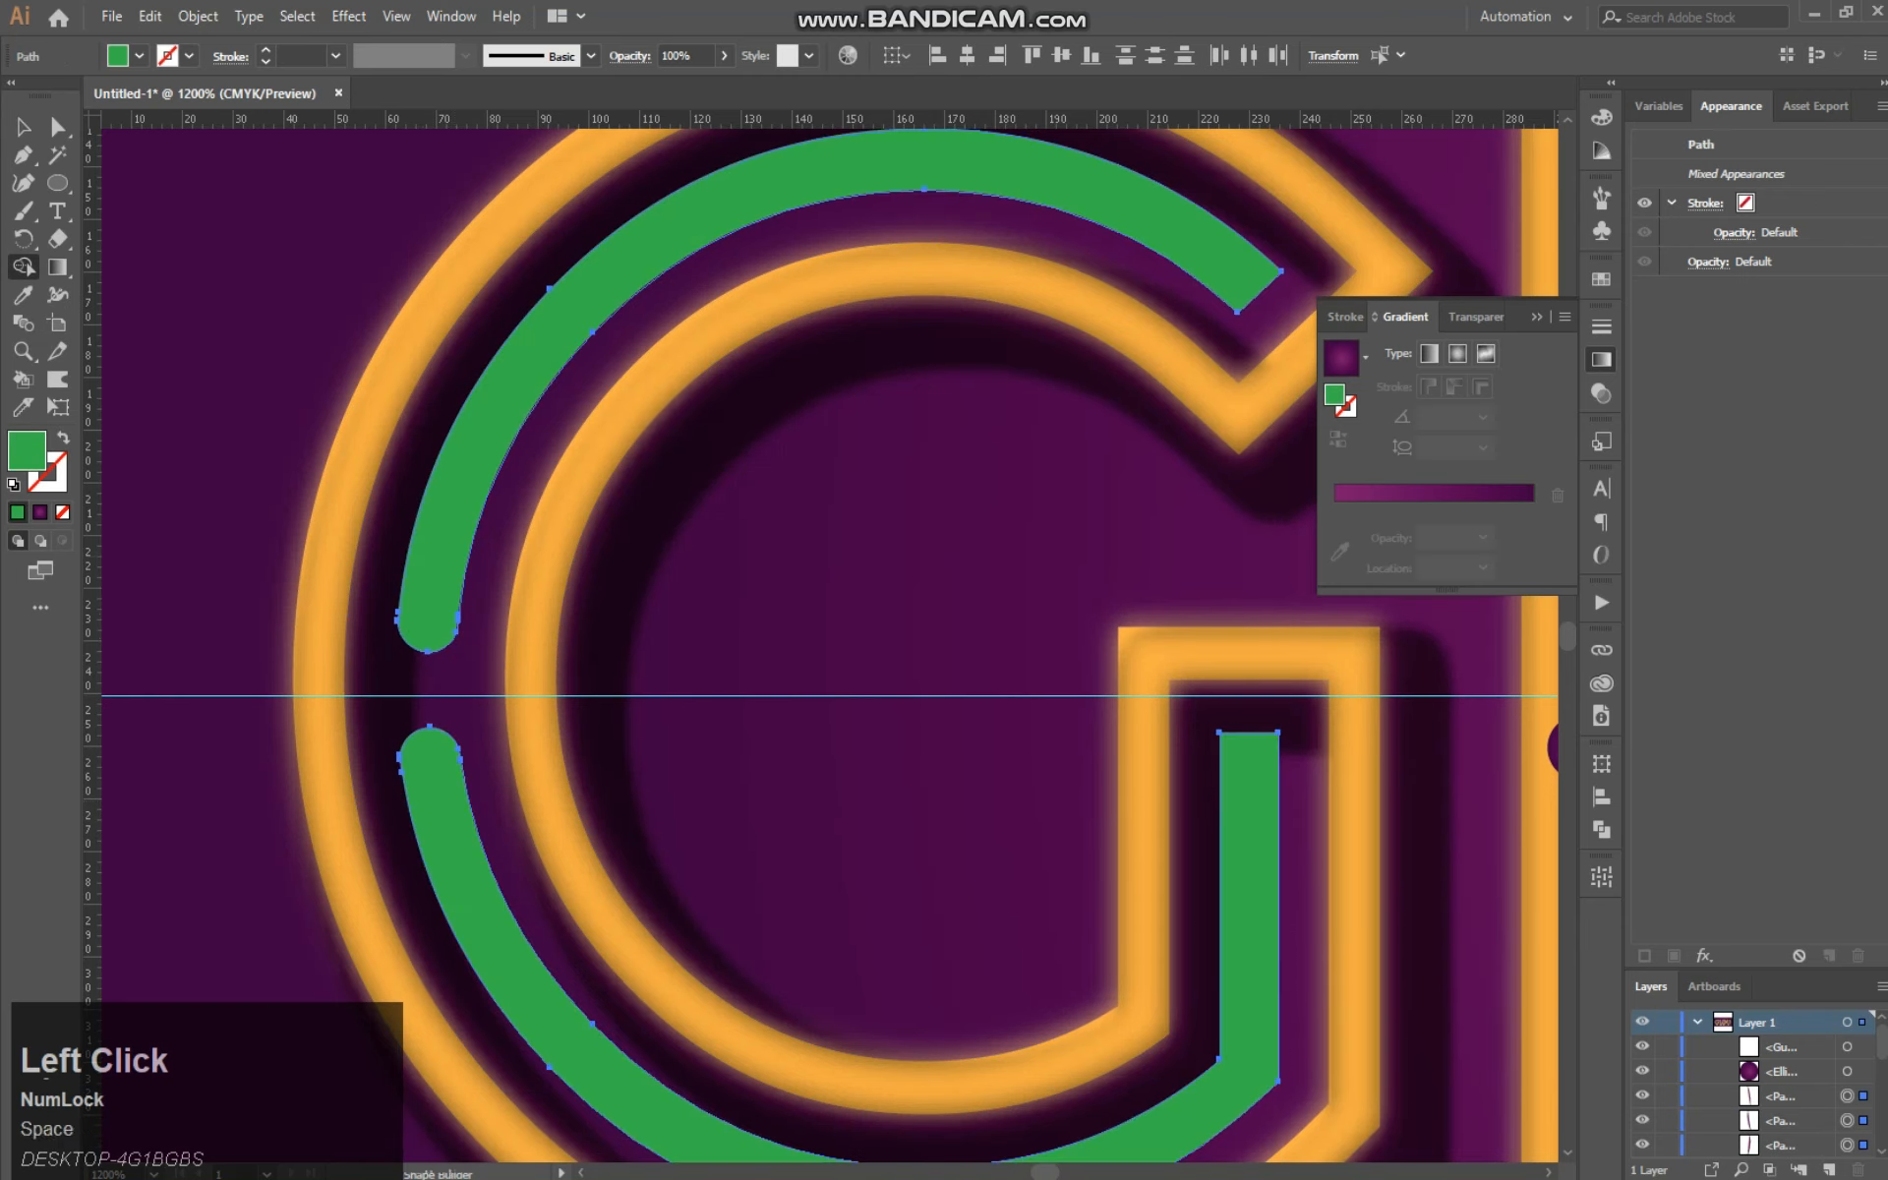
# Step: Move the spare purple circle onto the L's green stroke just above the guide
pyautogui.press('space')
pyautogui.moveTo(983, 630); pyautogui.dragTo(545, 711)
pyautogui.moveTo(1138, 831); pyautogui.dragTo(973, 861)
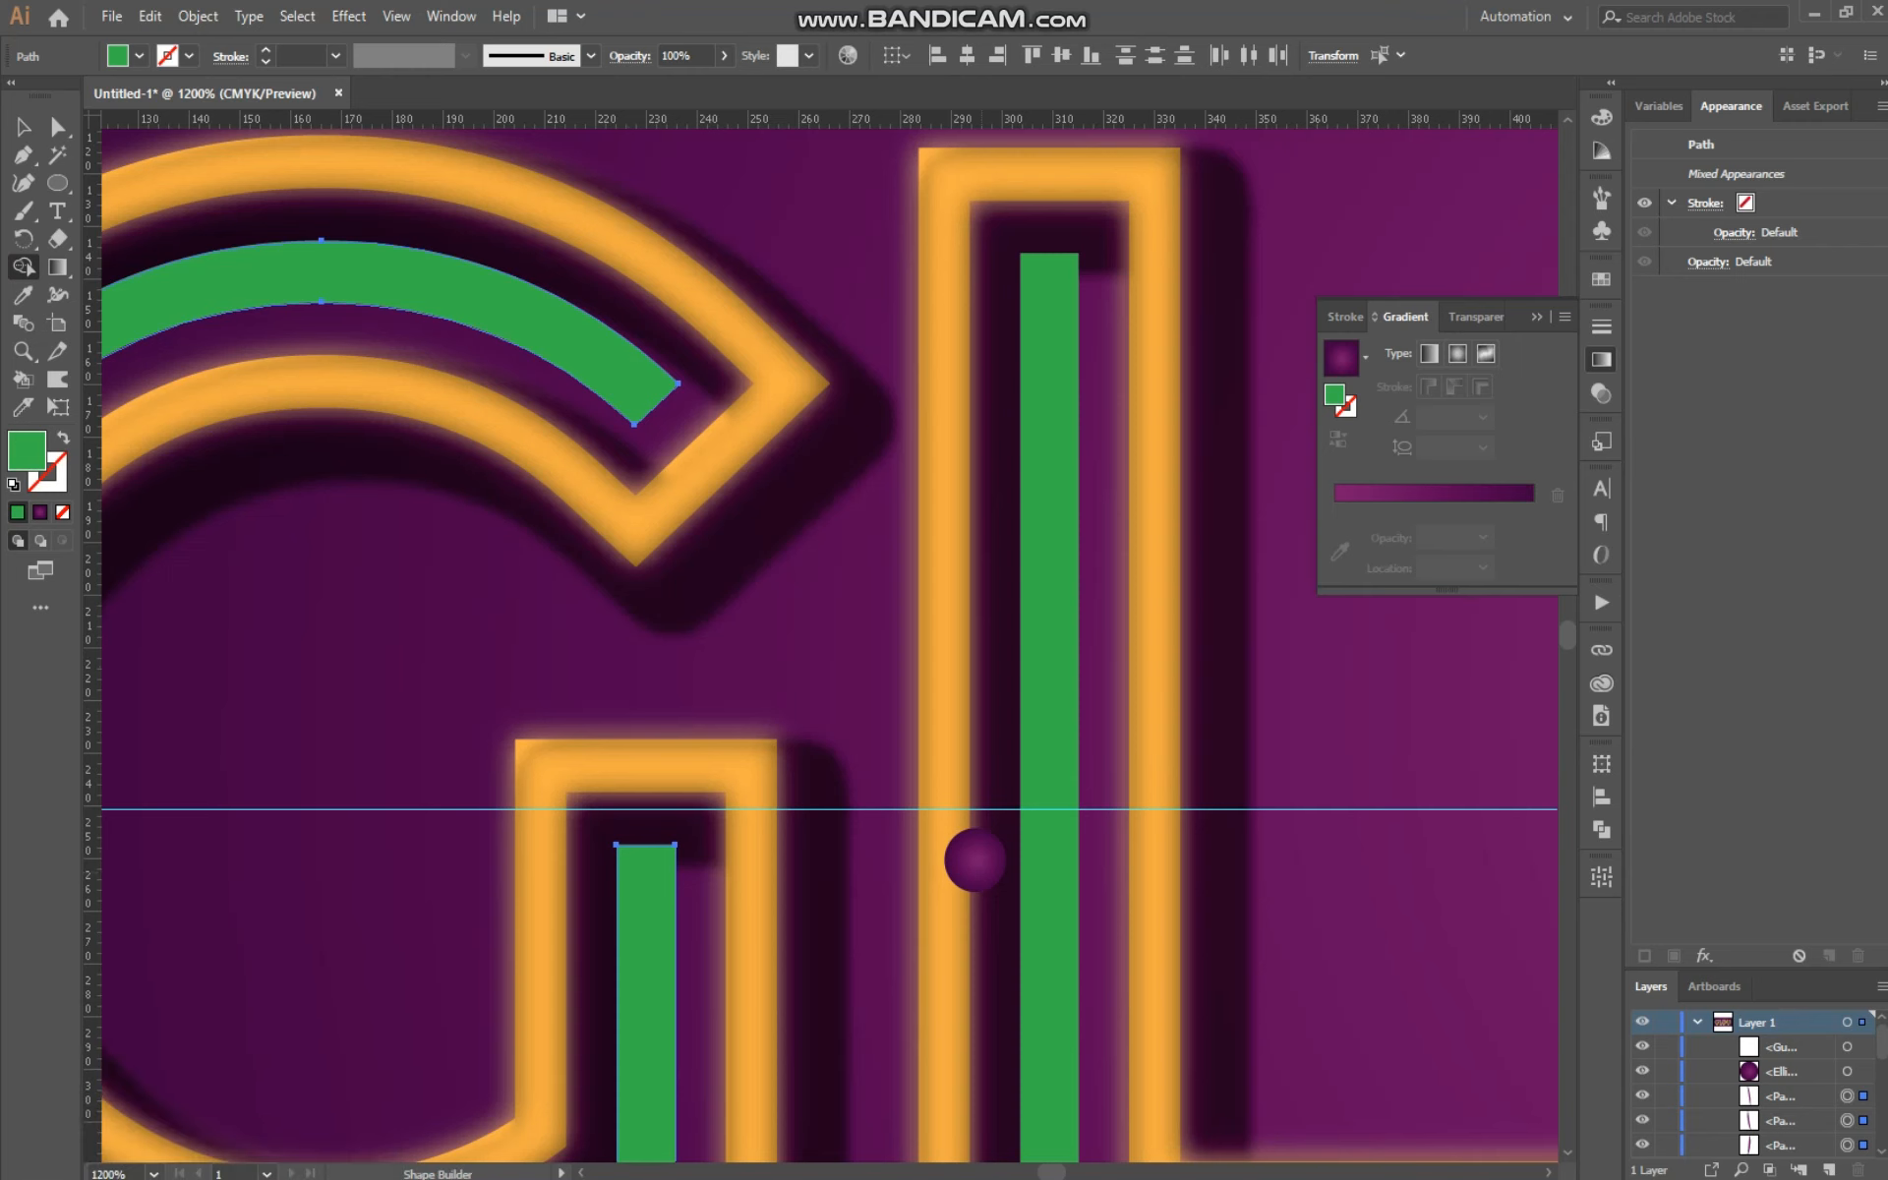
pyautogui.press('v')
pyautogui.click(975, 860)
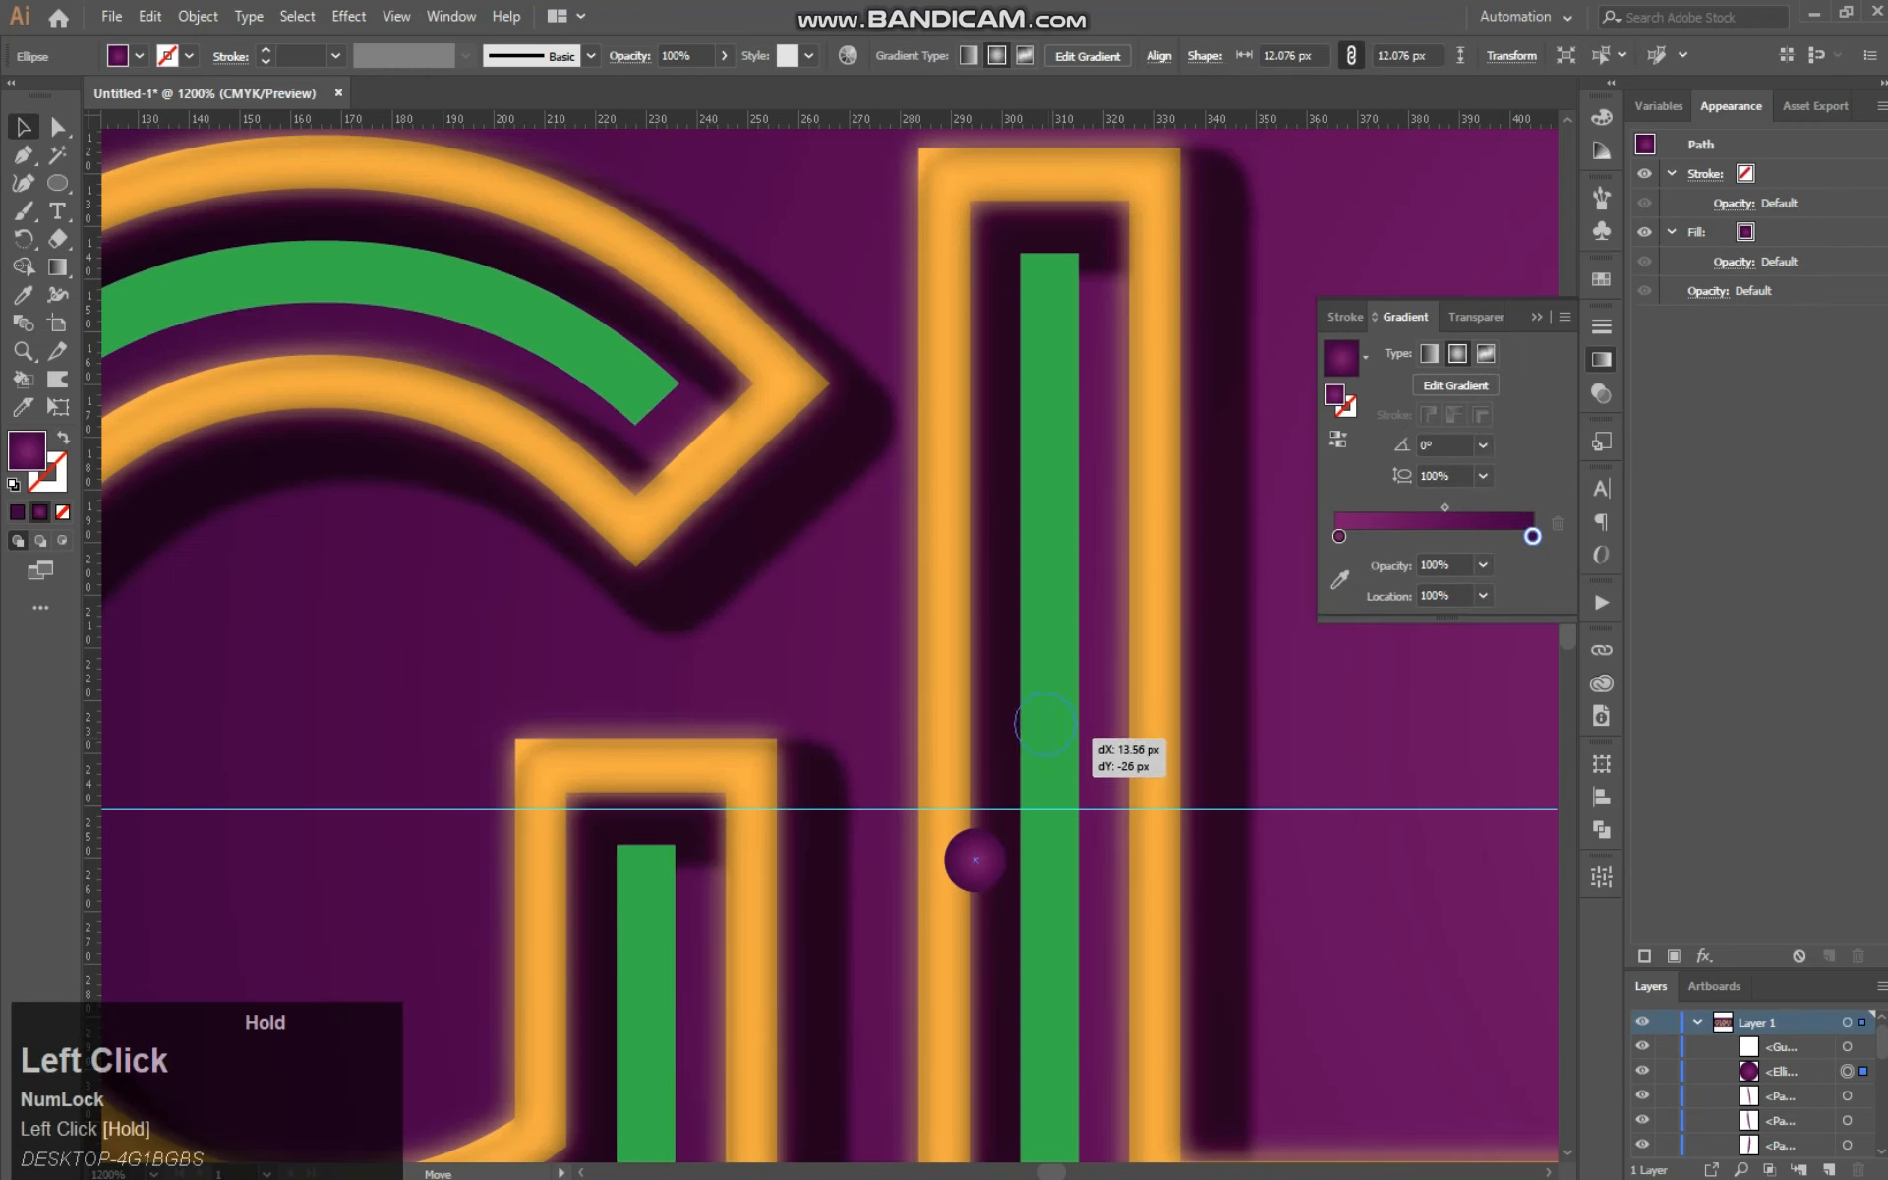
pyautogui.moveTo(1022, 724); pyautogui.dragTo(894, 640)
# Step: Centre the purple circle across the L's green stroke and place a duplicate straight down below the guide
pyautogui.press('space')
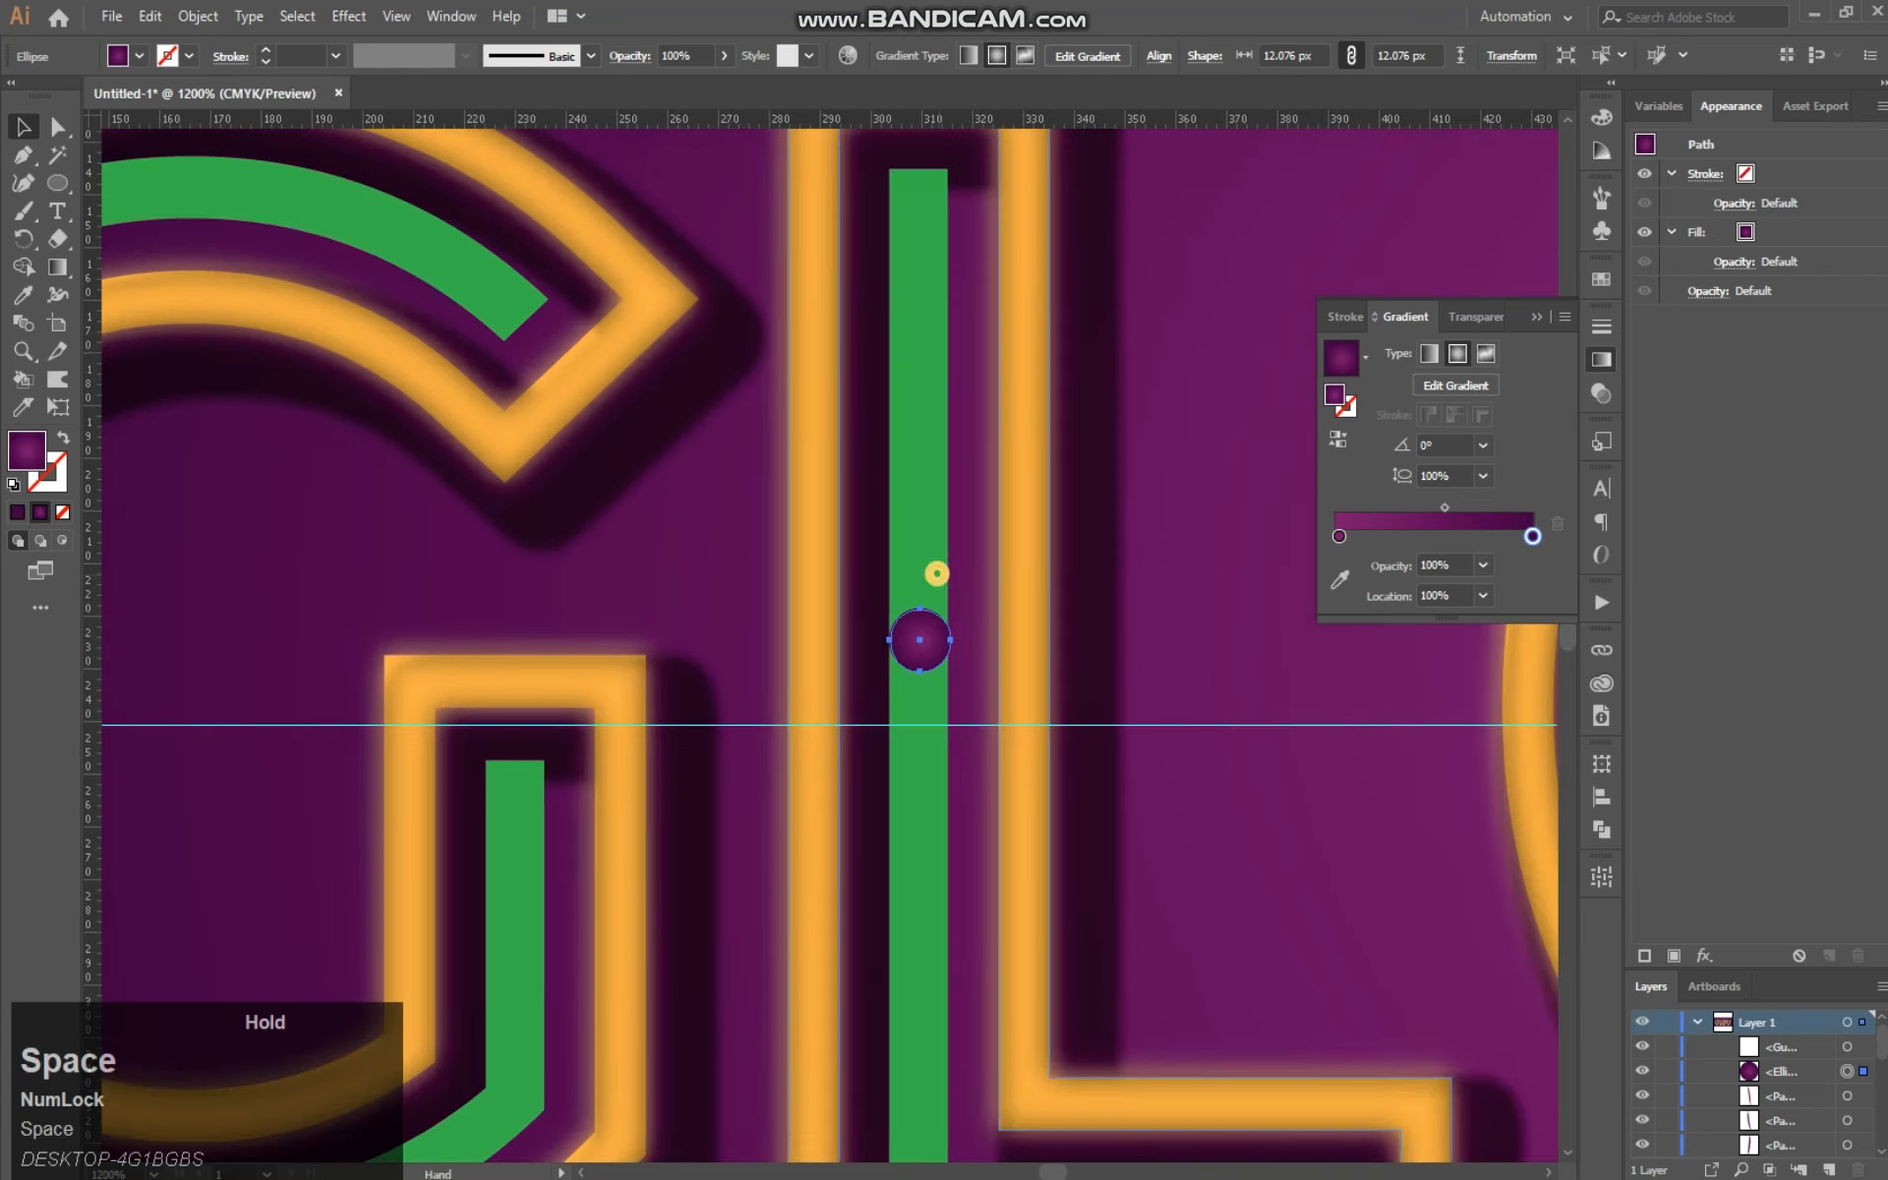
pyautogui.hotkey('ctrl', '=')
pyautogui.hotkey('ctrl', '=')
pyautogui.hotkey('ctrl', '=')
pyautogui.moveTo(819, 642); pyautogui.dragTo(812, 451)
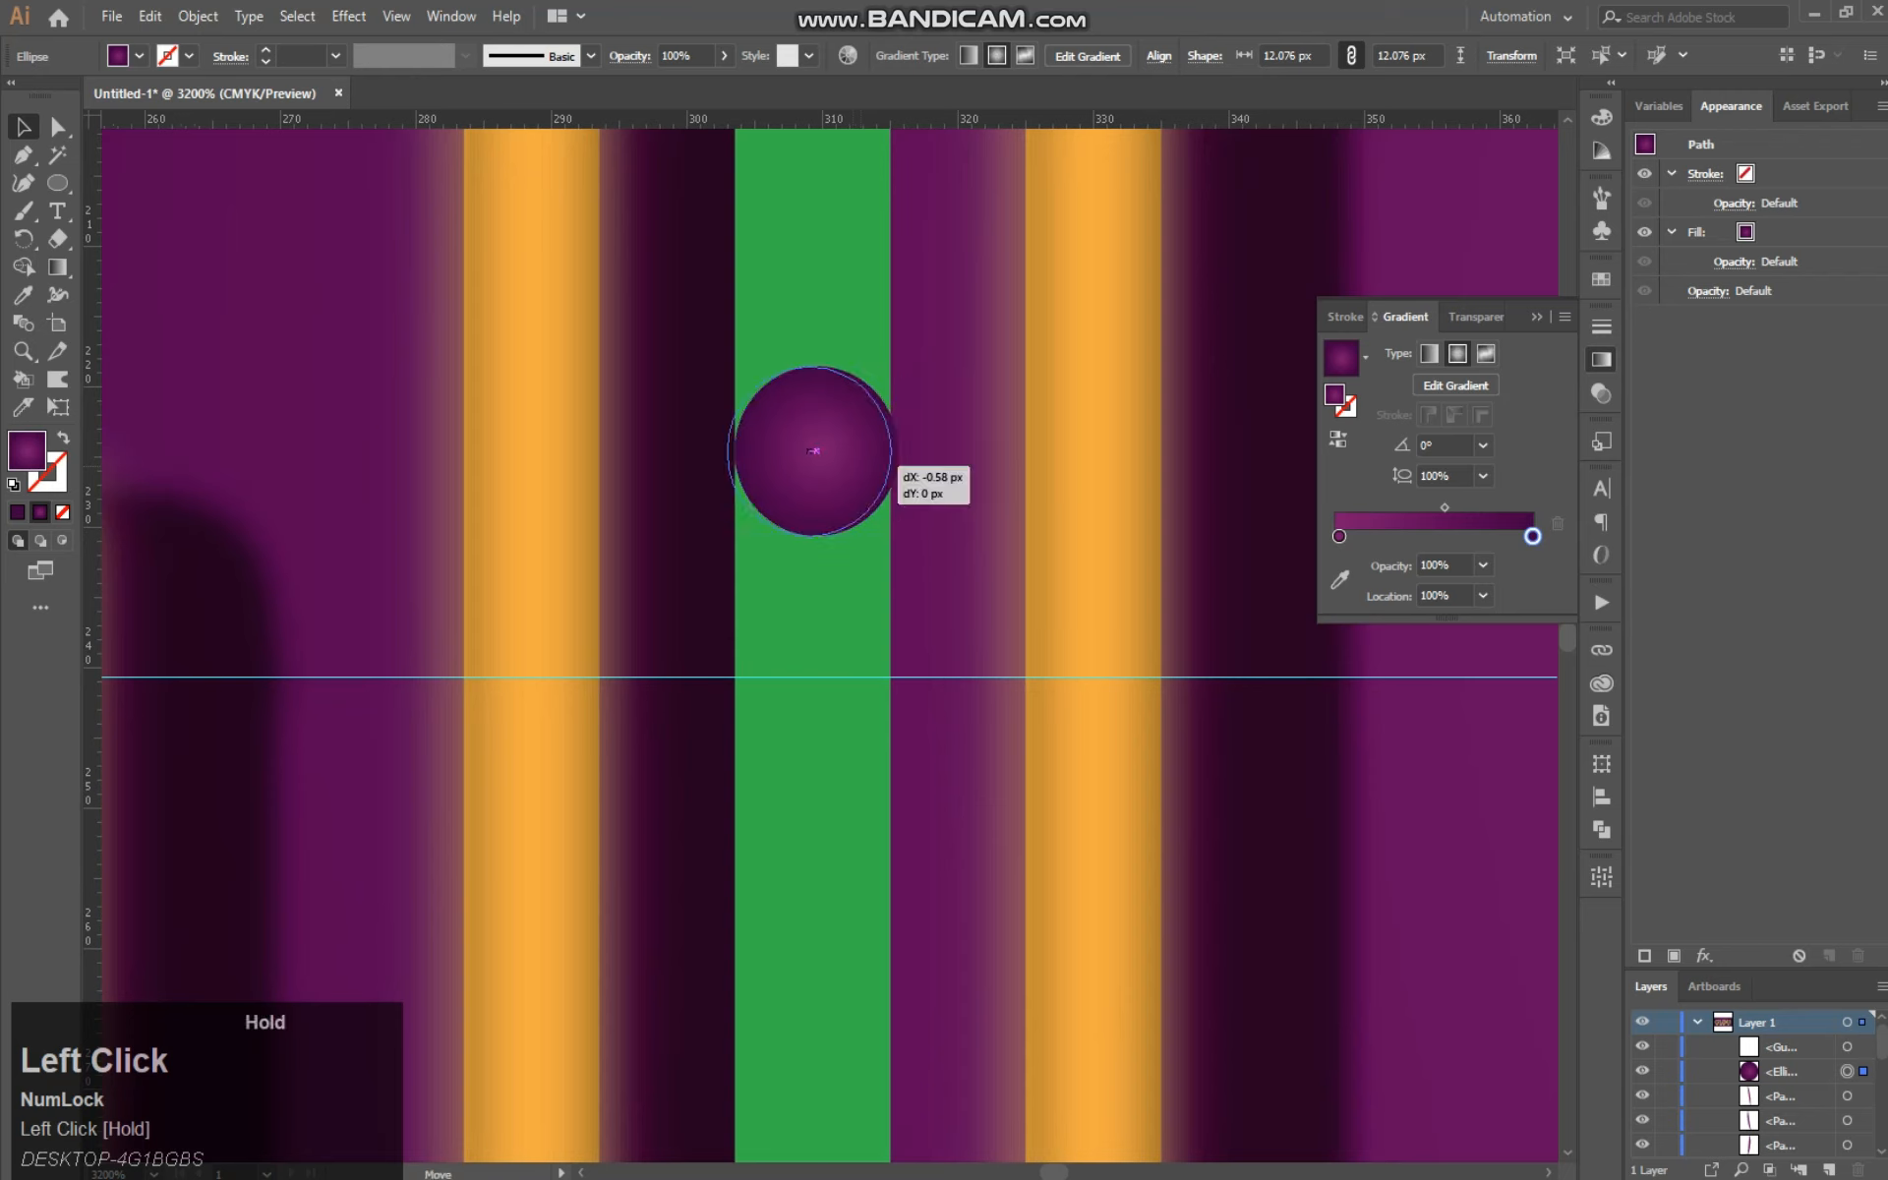
pyautogui.moveTo(815, 451); pyautogui.dragTo(810, 661)
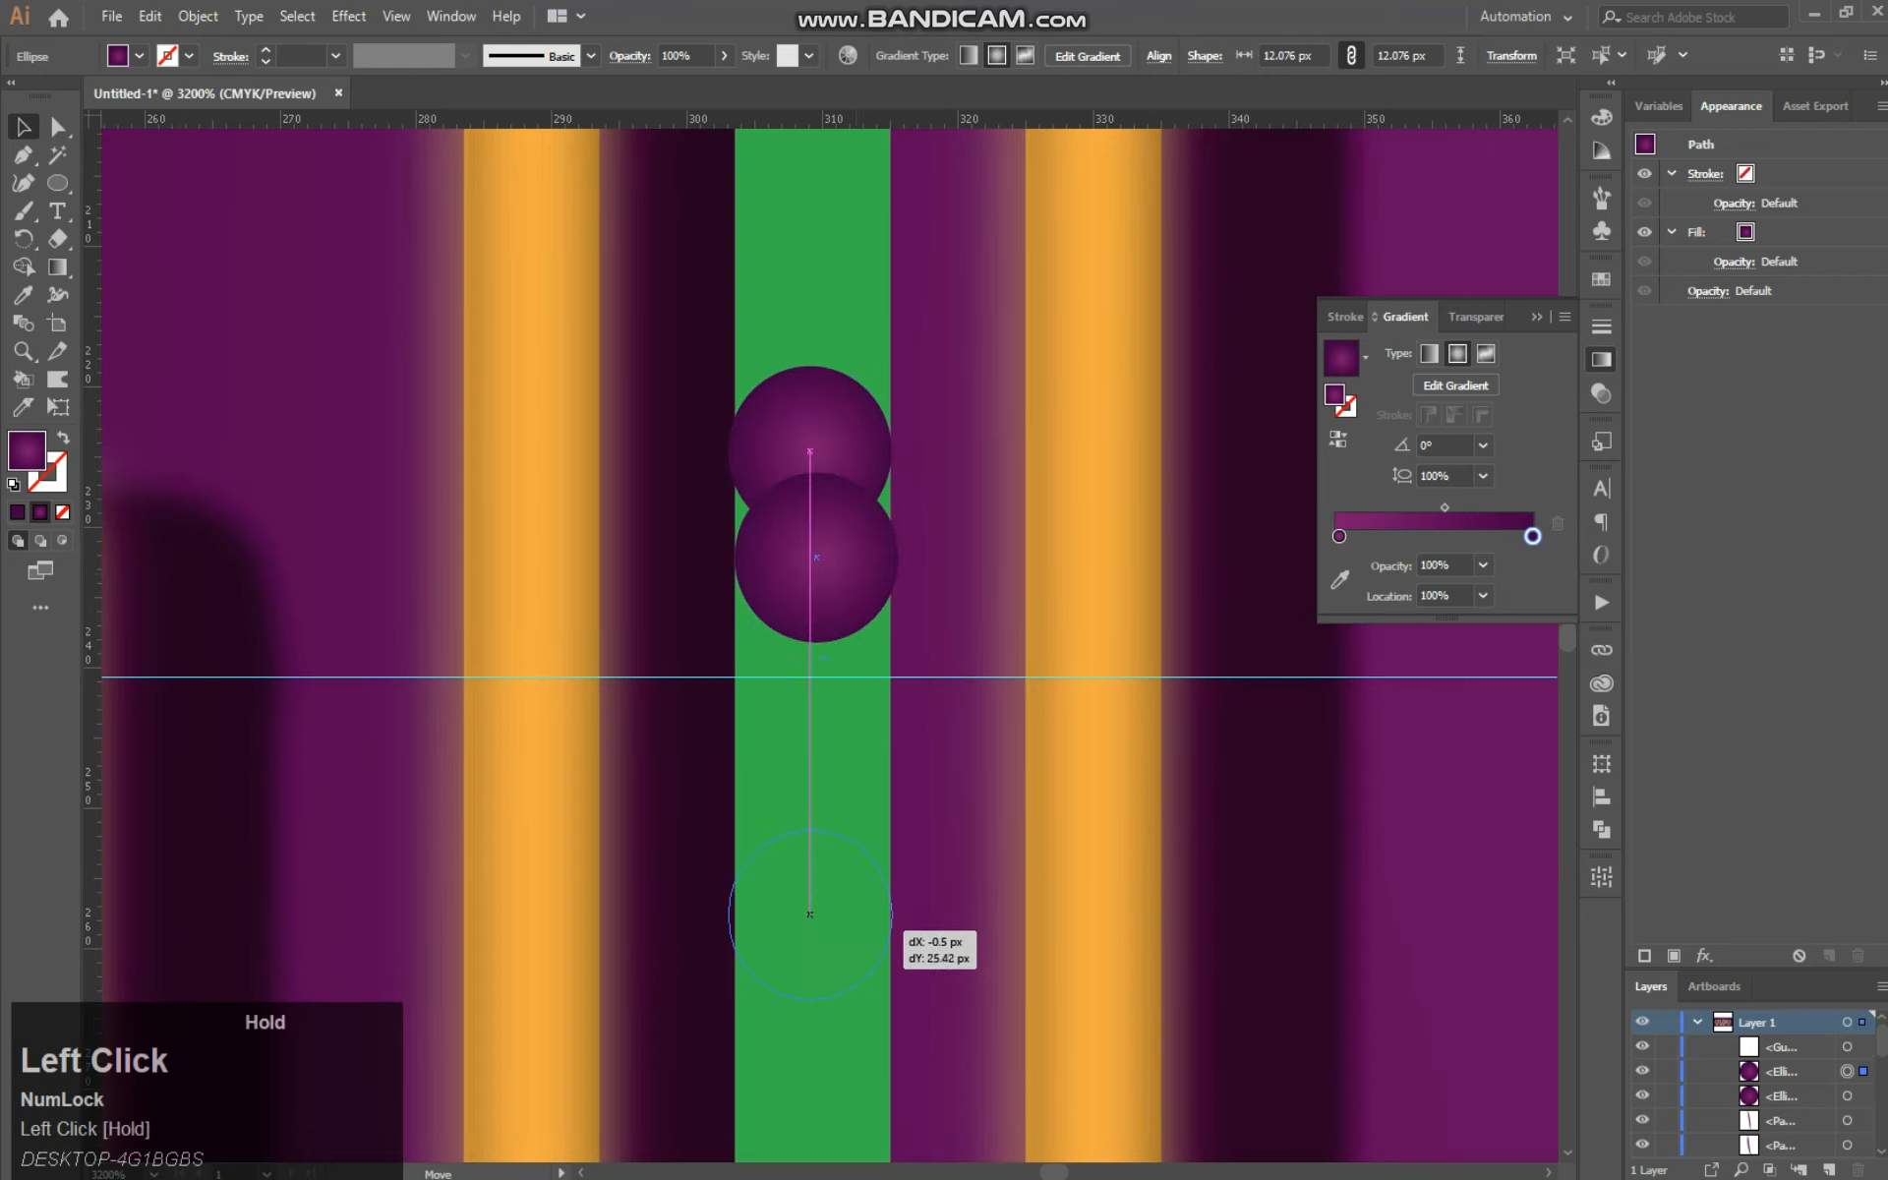
pyautogui.moveTo(809, 923); pyautogui.dragTo(809, 921)
# Step: Select the L's green stroke together with both purple circles lying on it
pyautogui.click(735, 626)
pyautogui.keyDown('shift'); pyautogui.click(735, 627); pyautogui.keyUp('shift')
pyautogui.click(803, 499)
pyautogui.keyDown('shift'); pyautogui.click(810, 945); pyautogui.keyUp('shift')
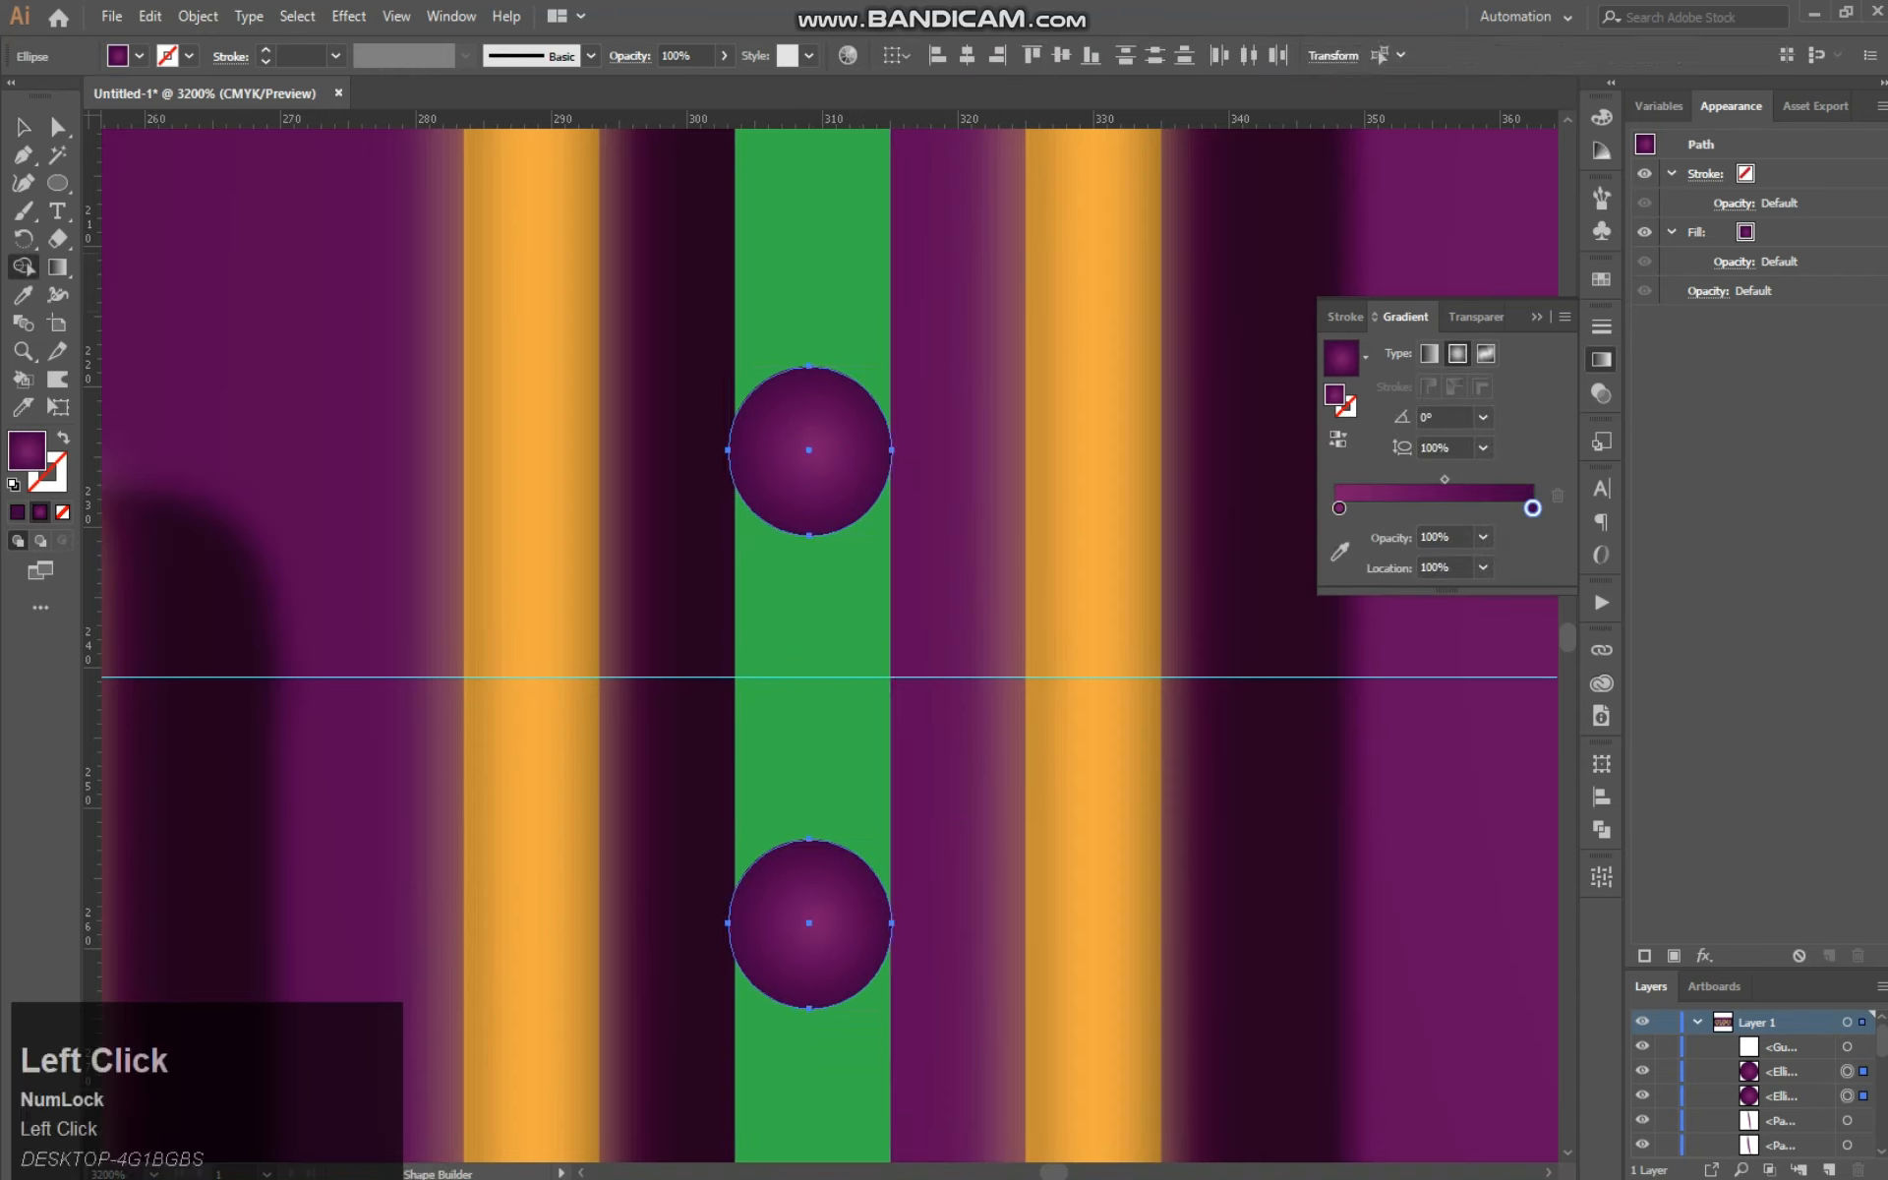
pyautogui.click(24, 126)
pyautogui.click(735, 626)
pyautogui.keyDown('alt'); pyautogui.click(832, 404); pyautogui.keyUp('alt')
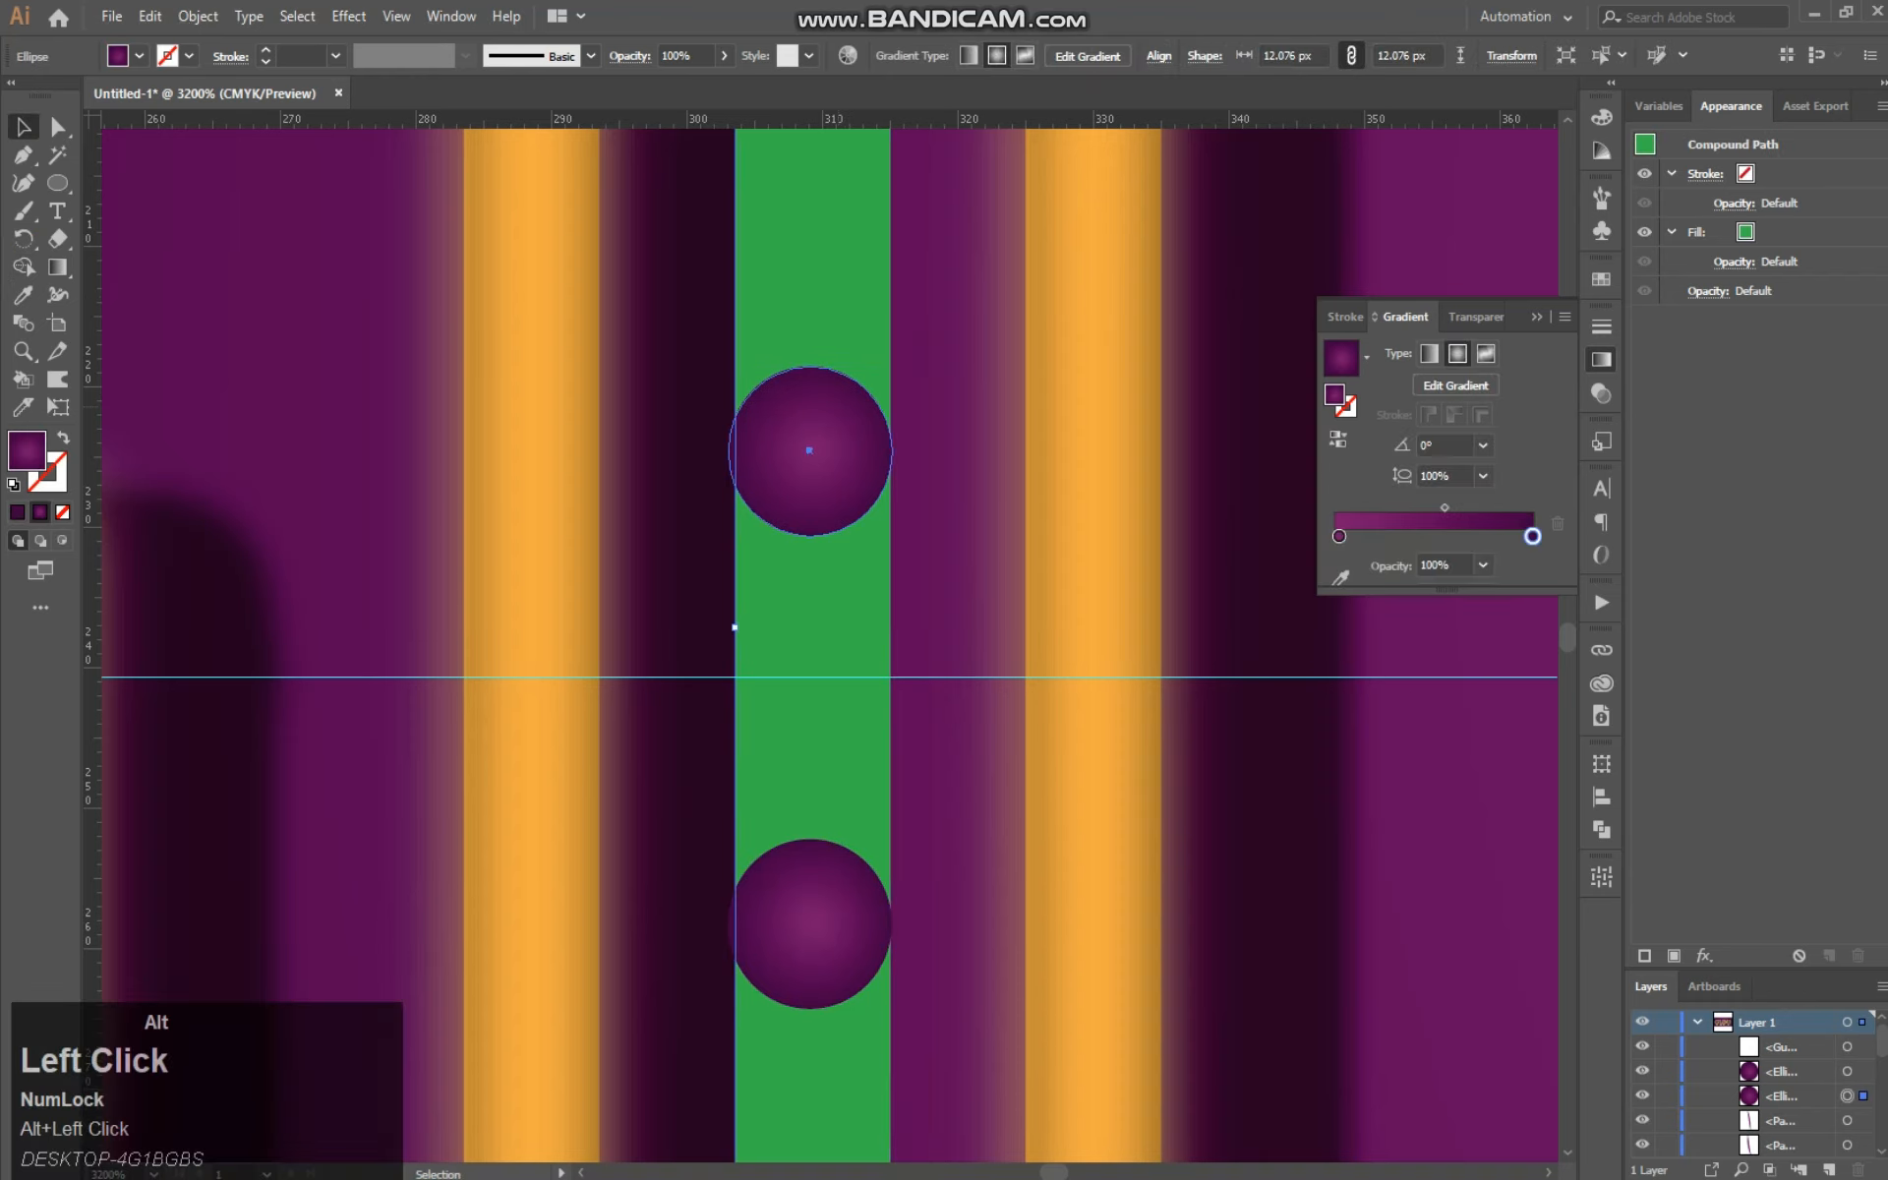
pyautogui.keyDown('shift'); pyautogui.click(735, 626); pyautogui.keyUp('shift')
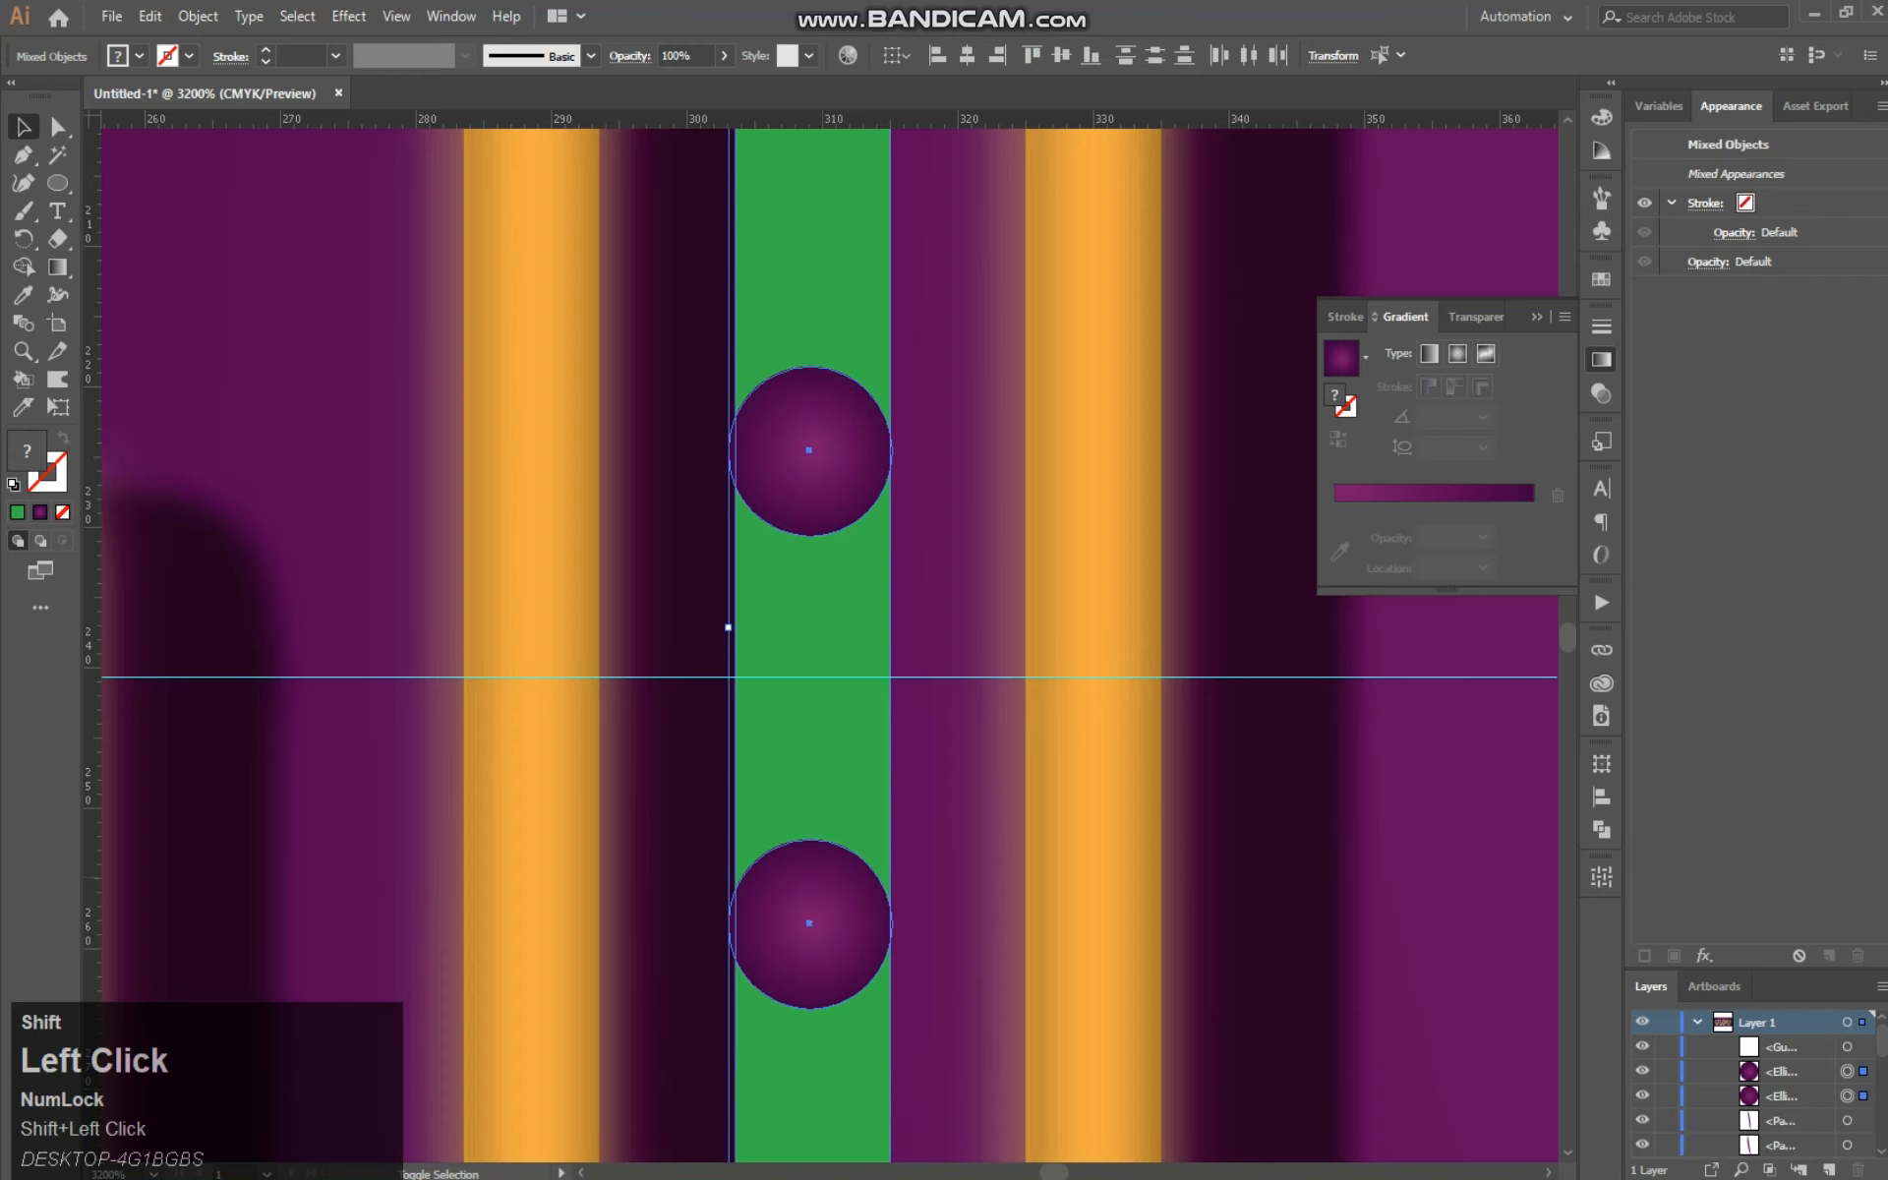
# Step: Merge both circles into the L's adjoining strokes as green rounded ends using Shape Builder, and remove the stroke segment between them
pyautogui.click(24, 267)
pyautogui.click(822, 417)
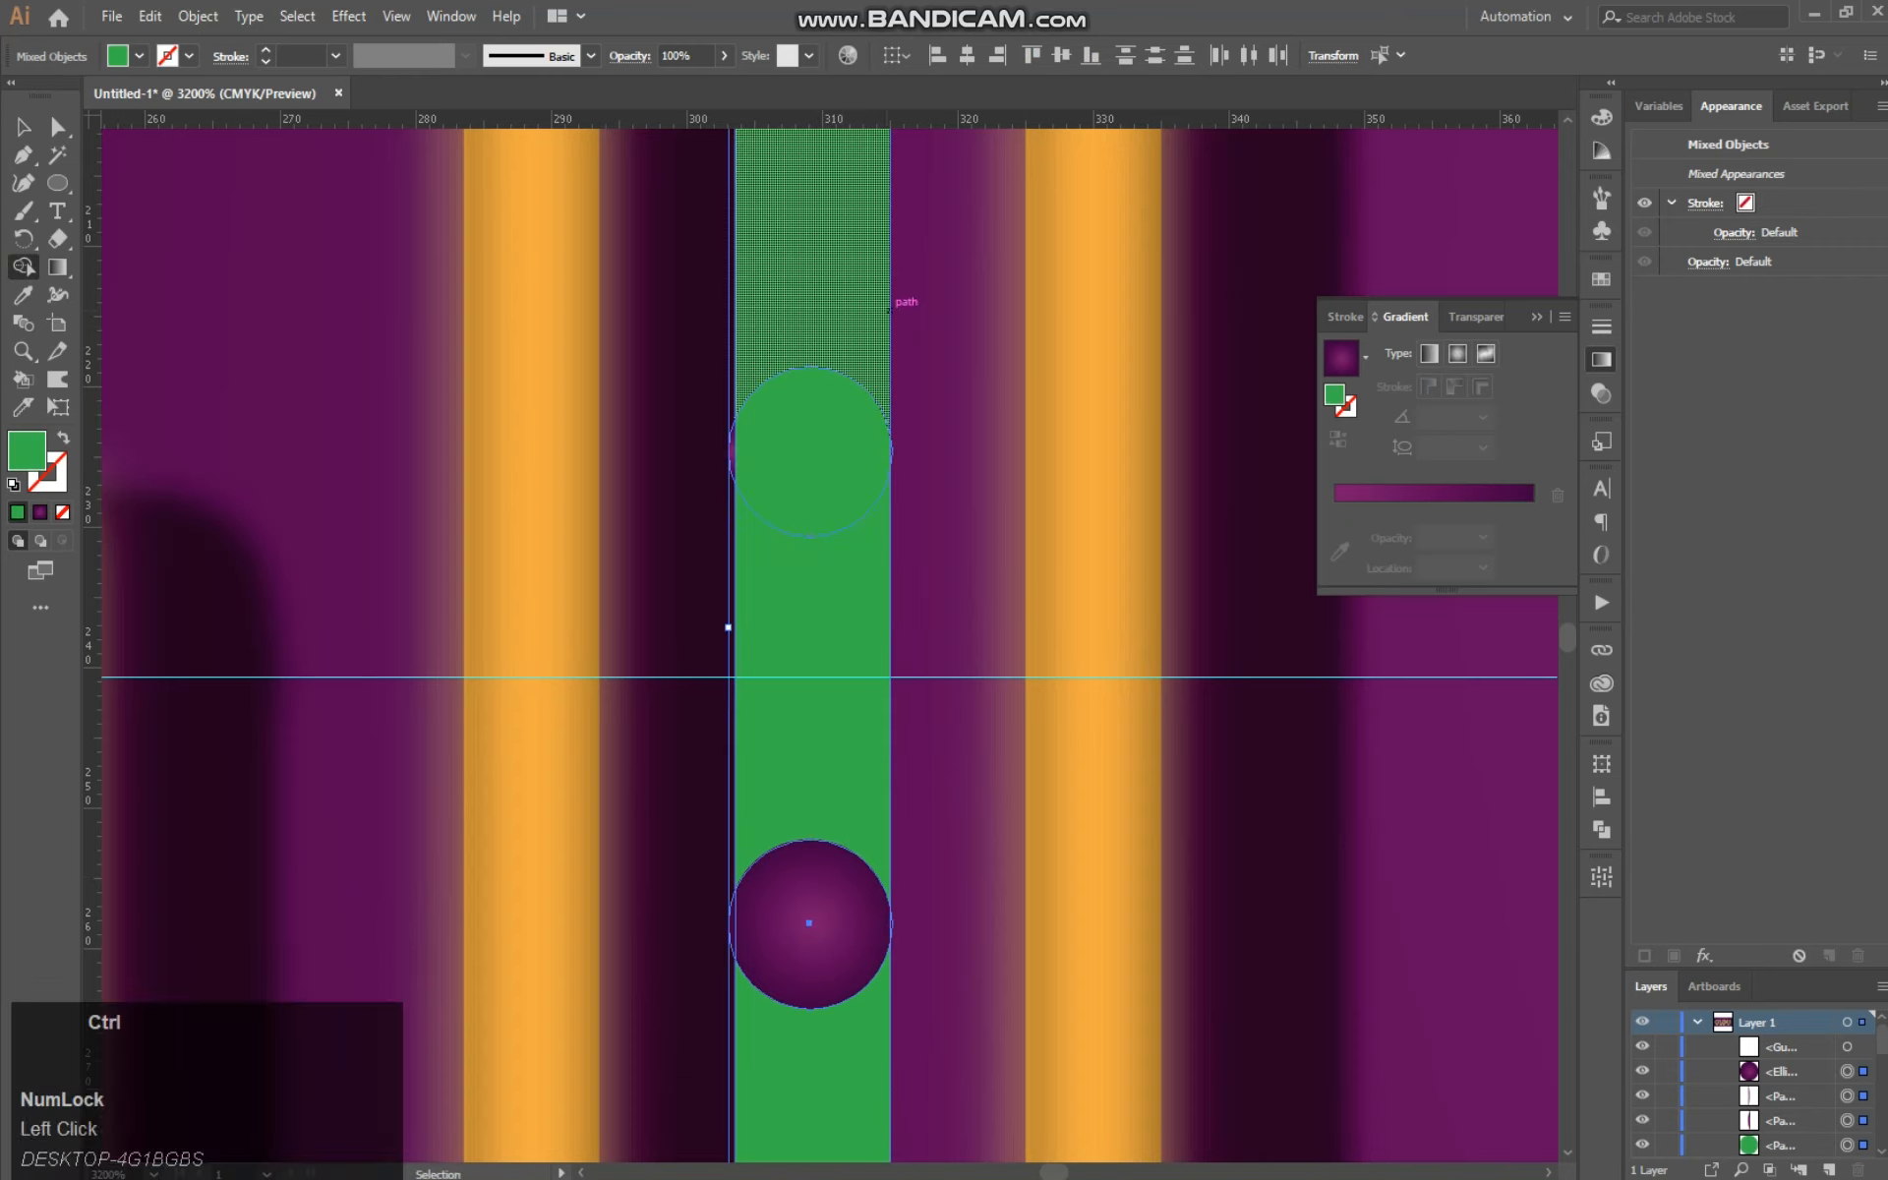
pyautogui.hotkey('ctrl', 'z')
pyautogui.moveTo(819, 313); pyautogui.dragTo(817, 433)
pyautogui.moveTo(852, 625); pyautogui.dragTo(847, 680)
pyautogui.moveTo(805, 1046); pyautogui.dragTo(824, 1131)
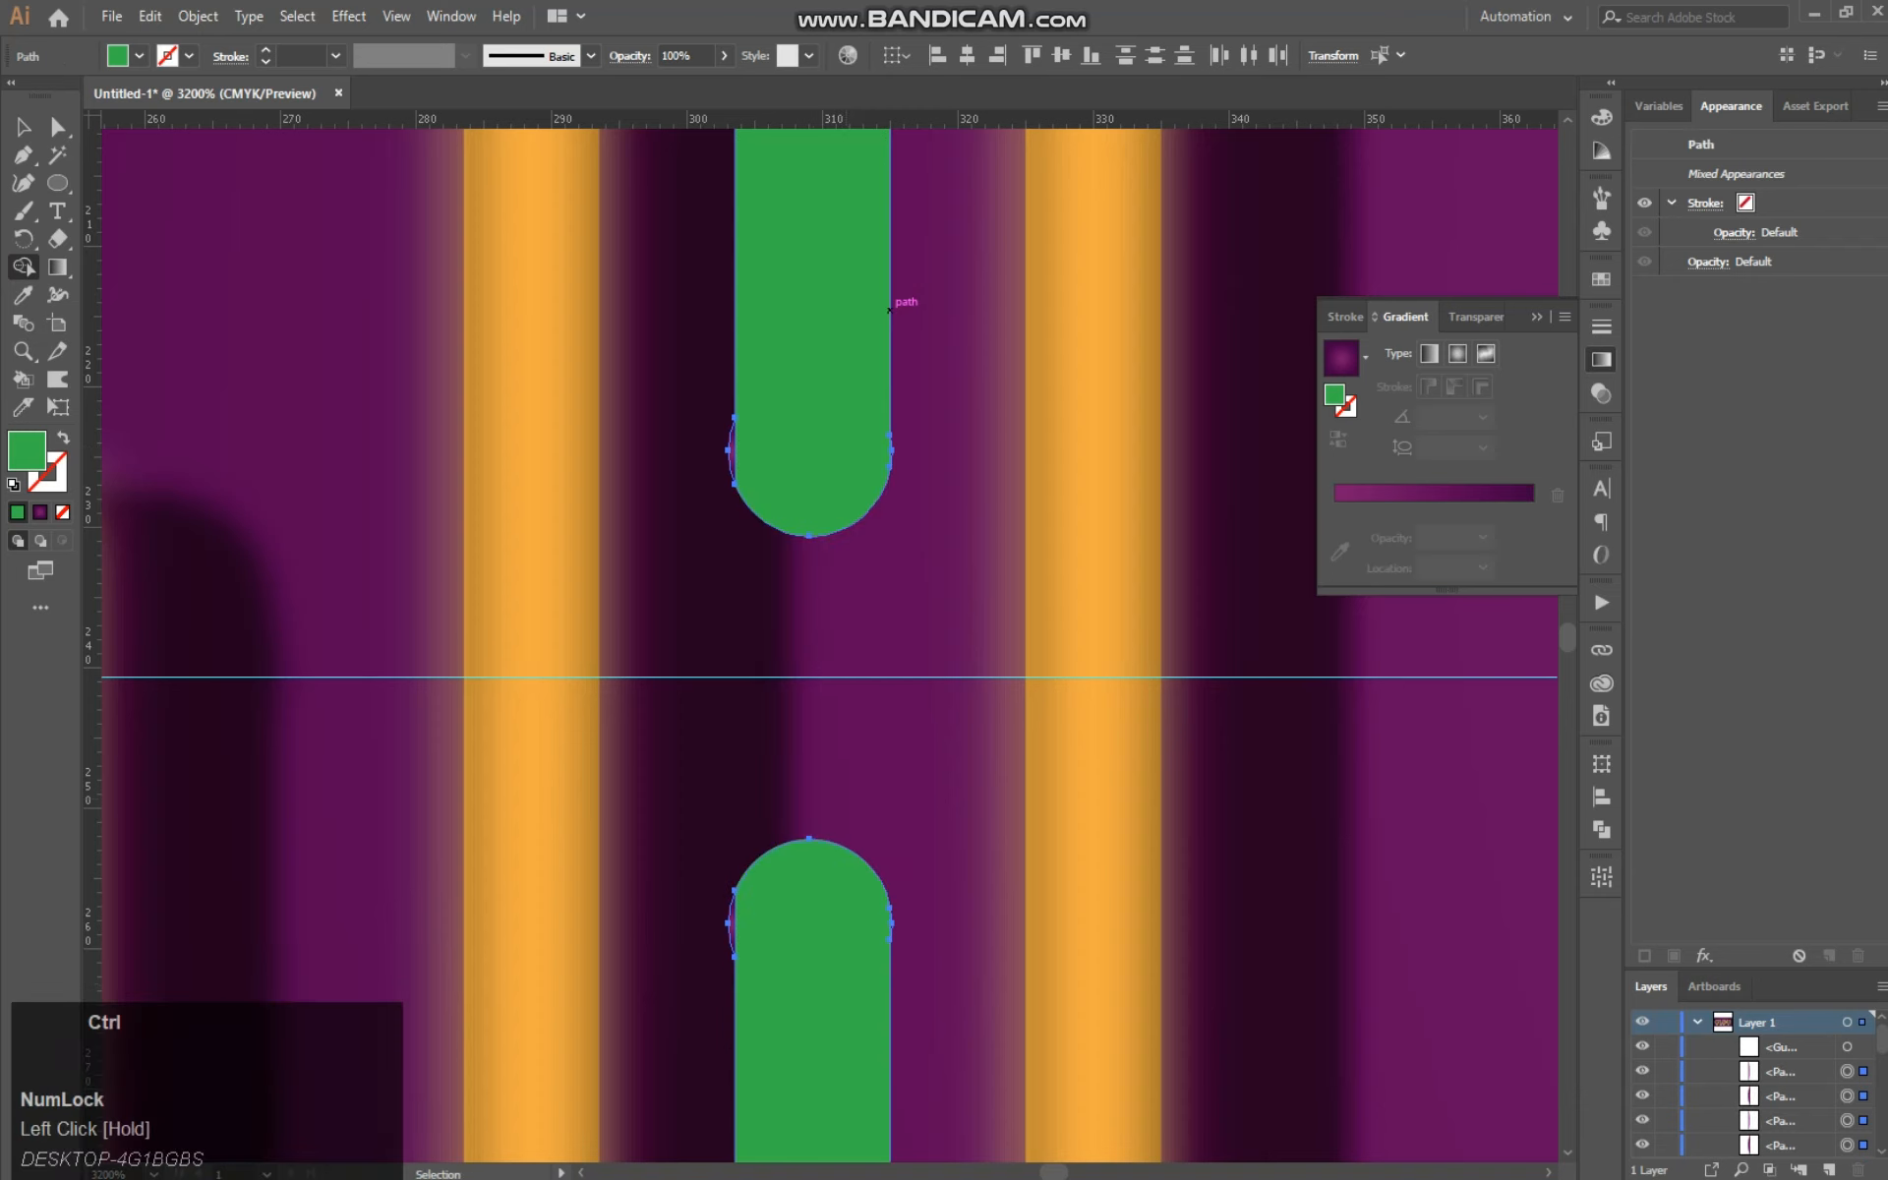
pyautogui.hotkey('ctrl', '-')
pyautogui.hotkey('ctrl', '-')
pyautogui.hotkey('ctrl', '-')
pyautogui.moveTo(1101, 770); pyautogui.dragTo(850, 798)
pyautogui.click(850, 798)
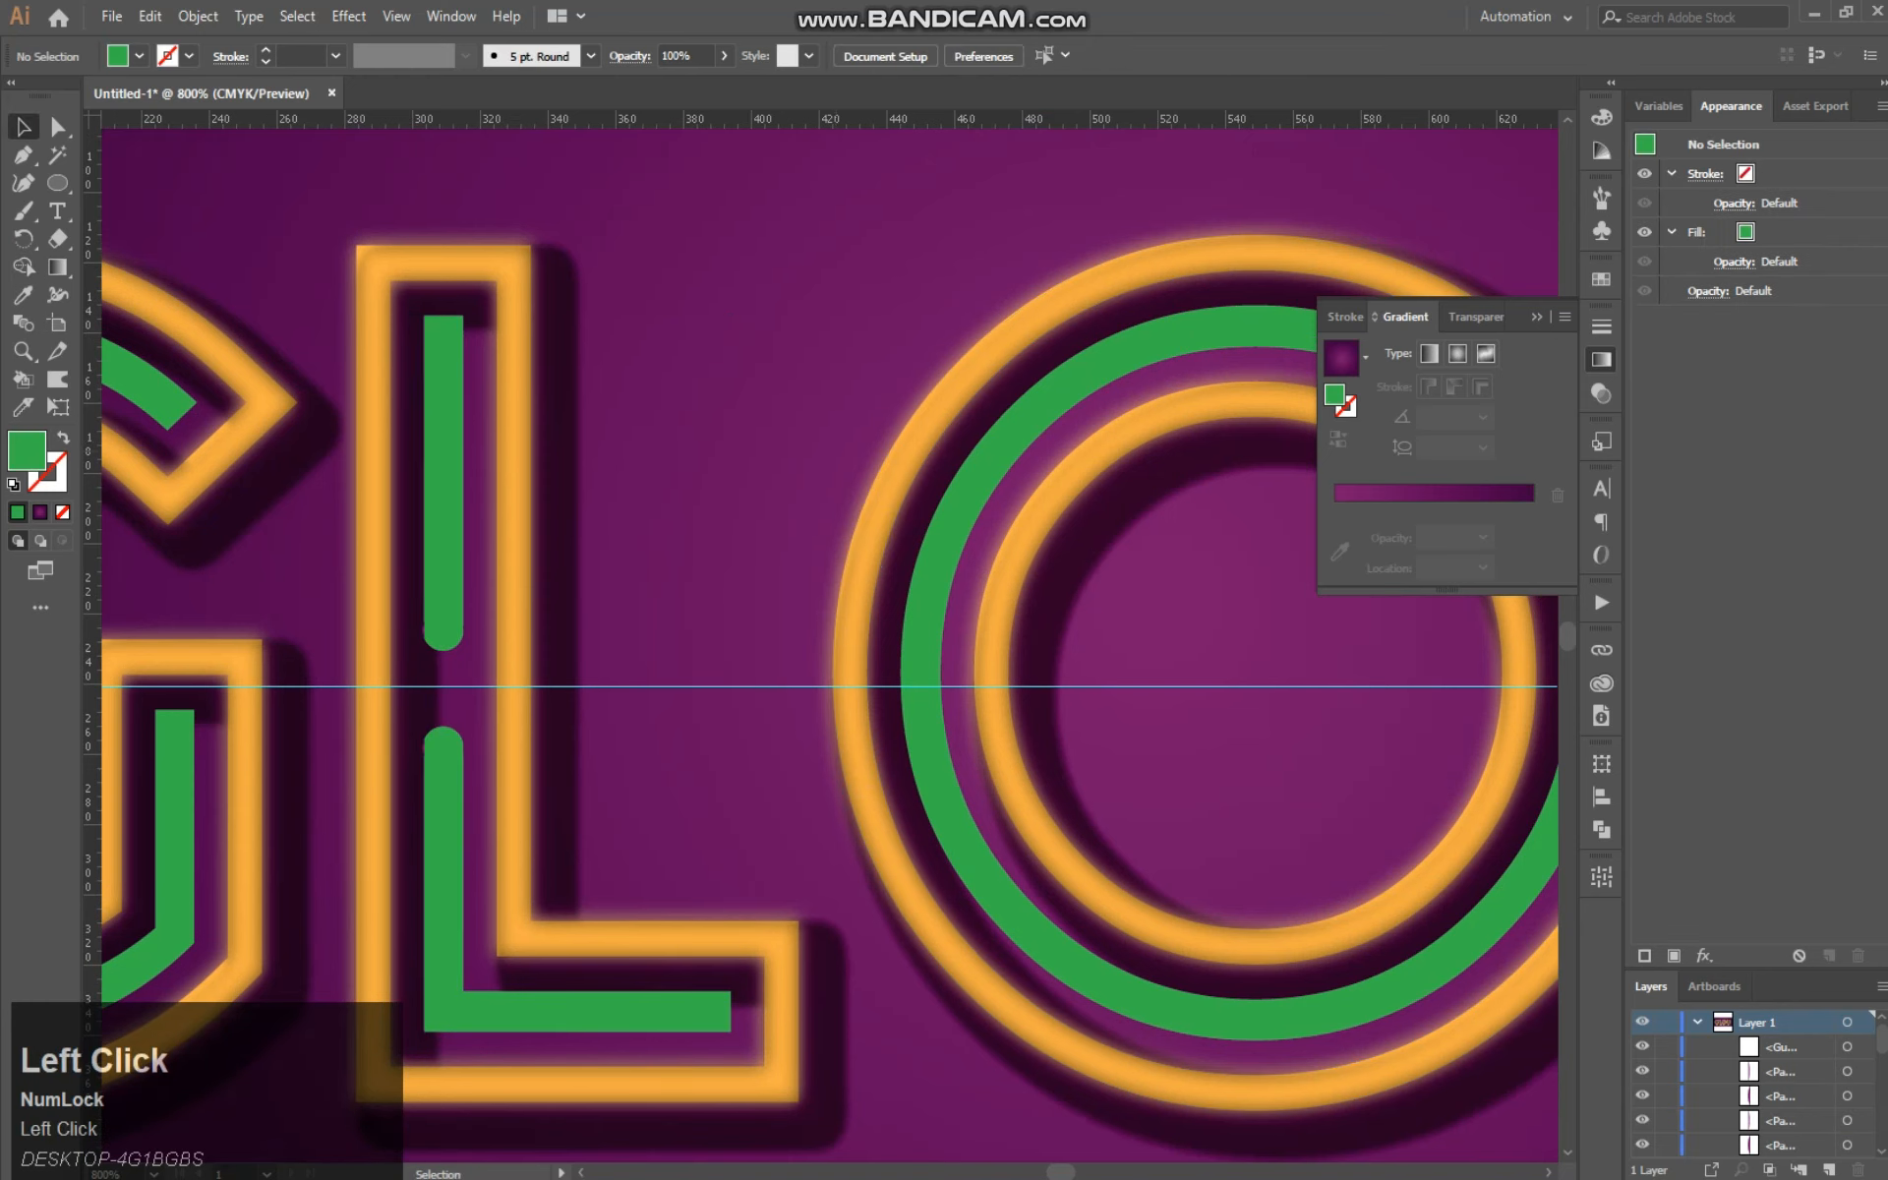
# Step: Draw a circle about 12.11 px wide on the lower-left part of the O's green ring and fill it with CCCCCC
pyautogui.press('space')
pyautogui.moveTo(1089, 810); pyautogui.dragTo(1025, 251)
pyautogui.hotkey('ctrl', '=')
pyautogui.hotkey('ctrl', '=')
pyautogui.hotkey('ctrl', '=')
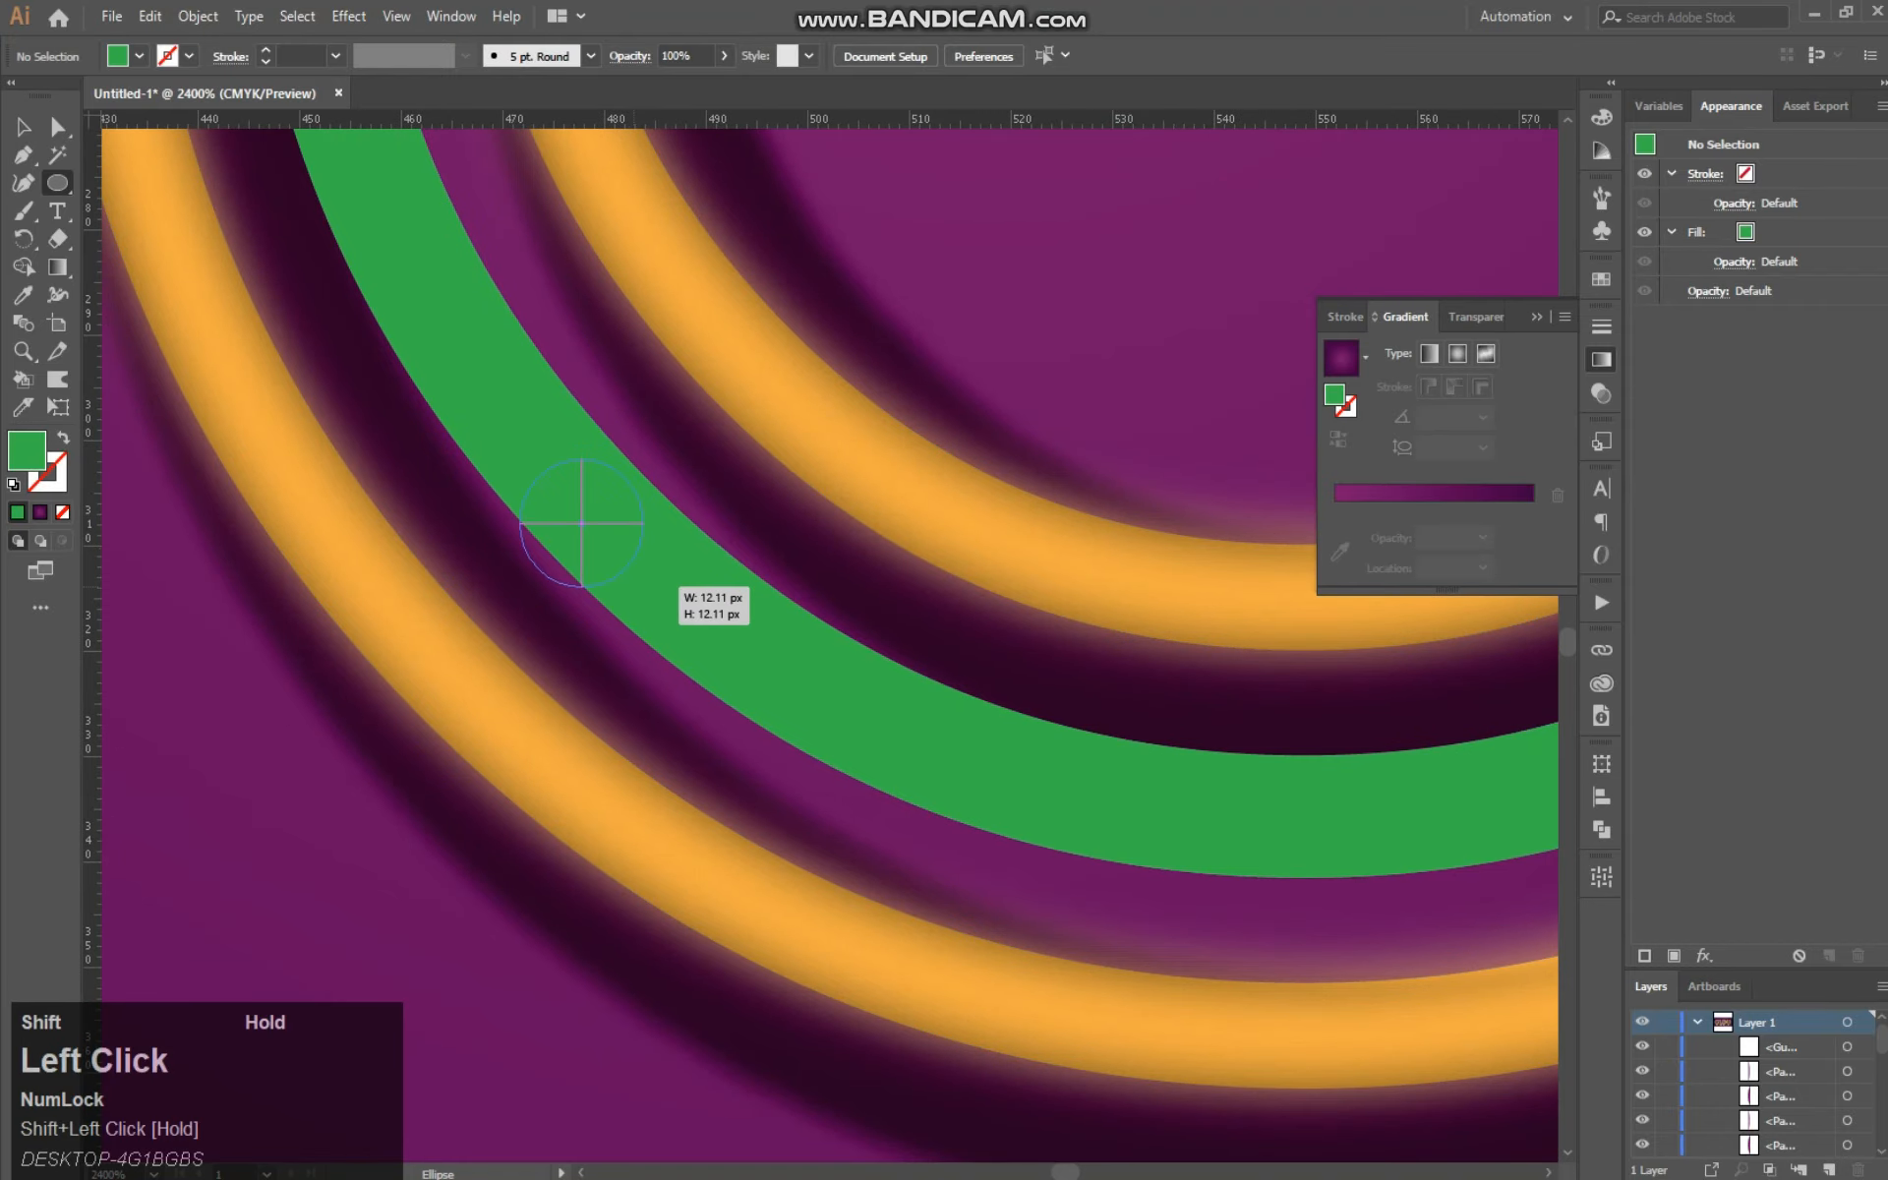
pyautogui.moveTo(633, 585); pyautogui.dragTo(643, 585)
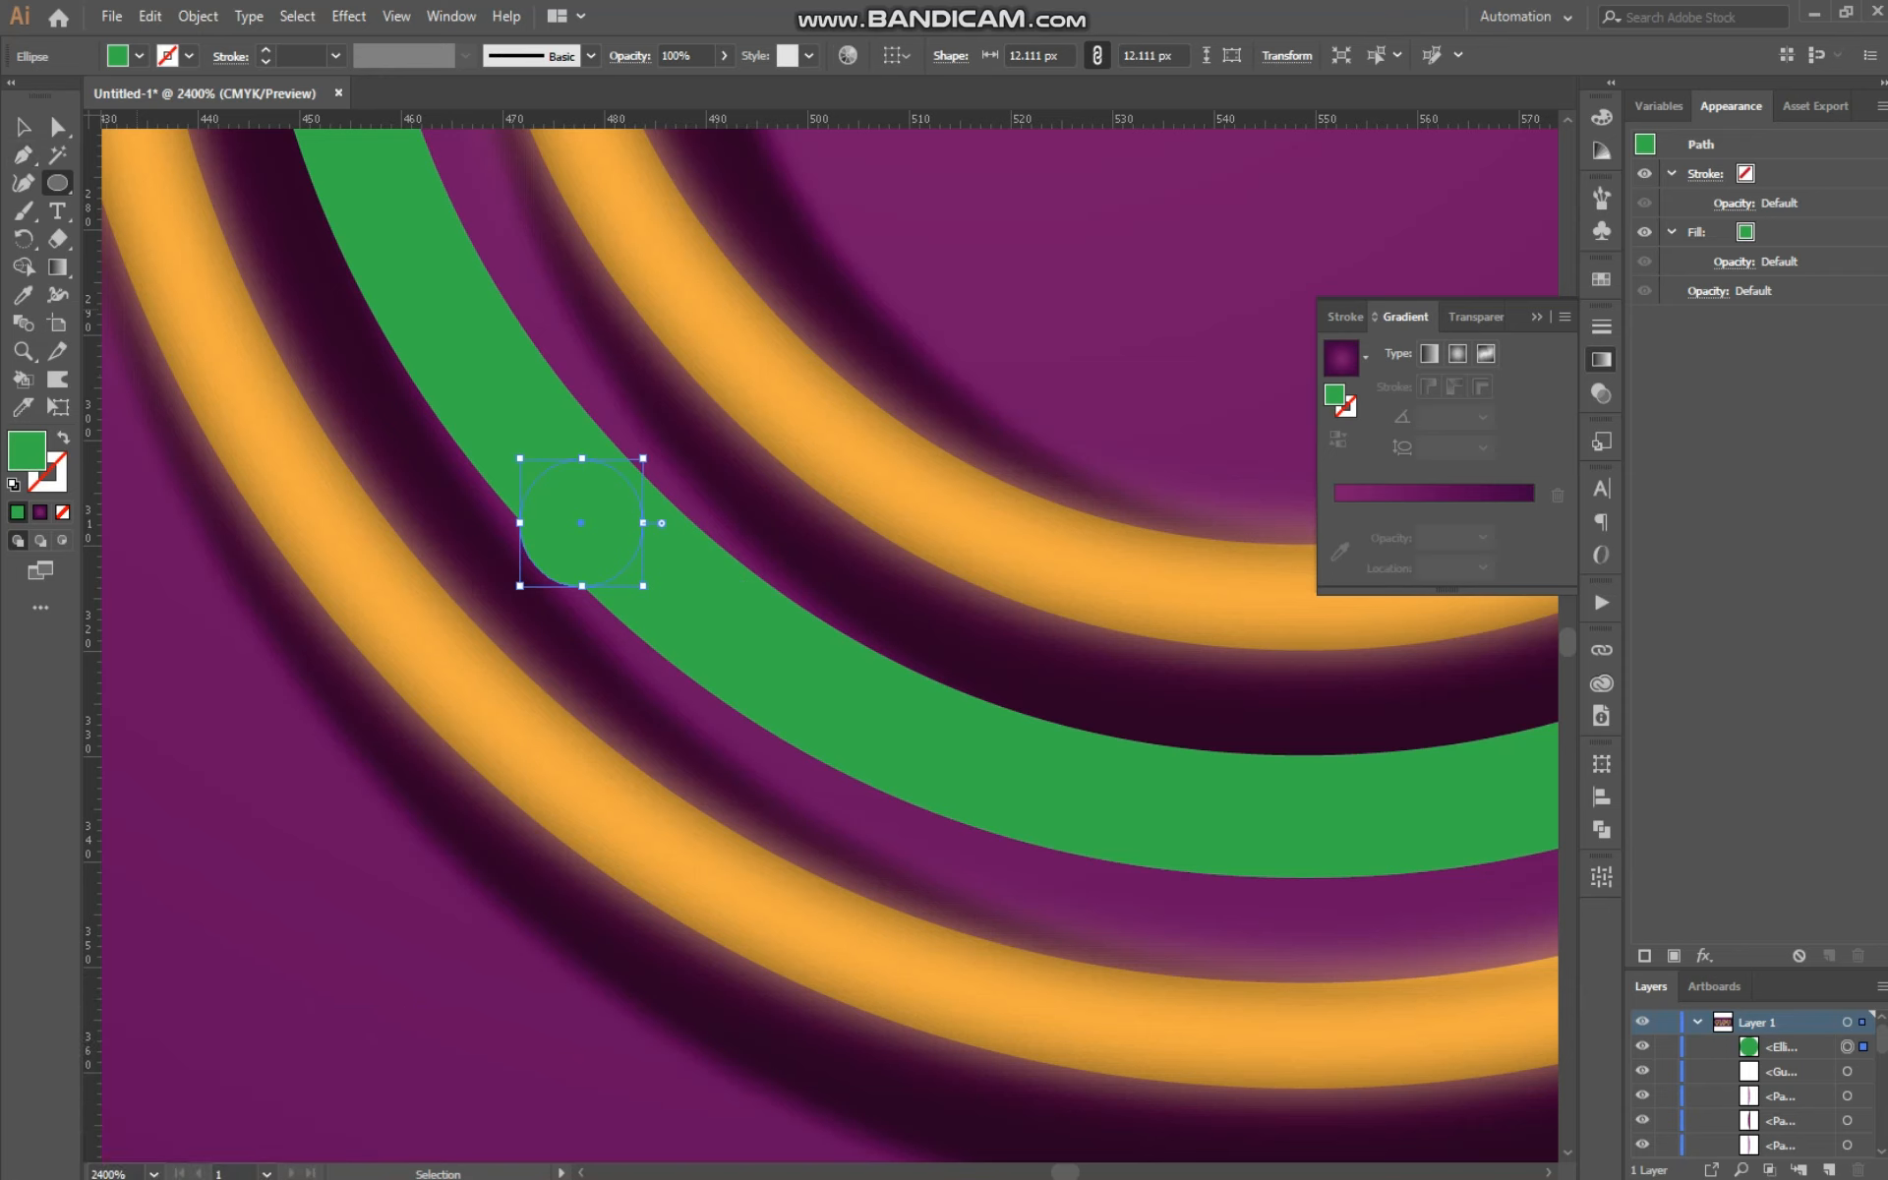
pyautogui.doubleClick(21, 443)
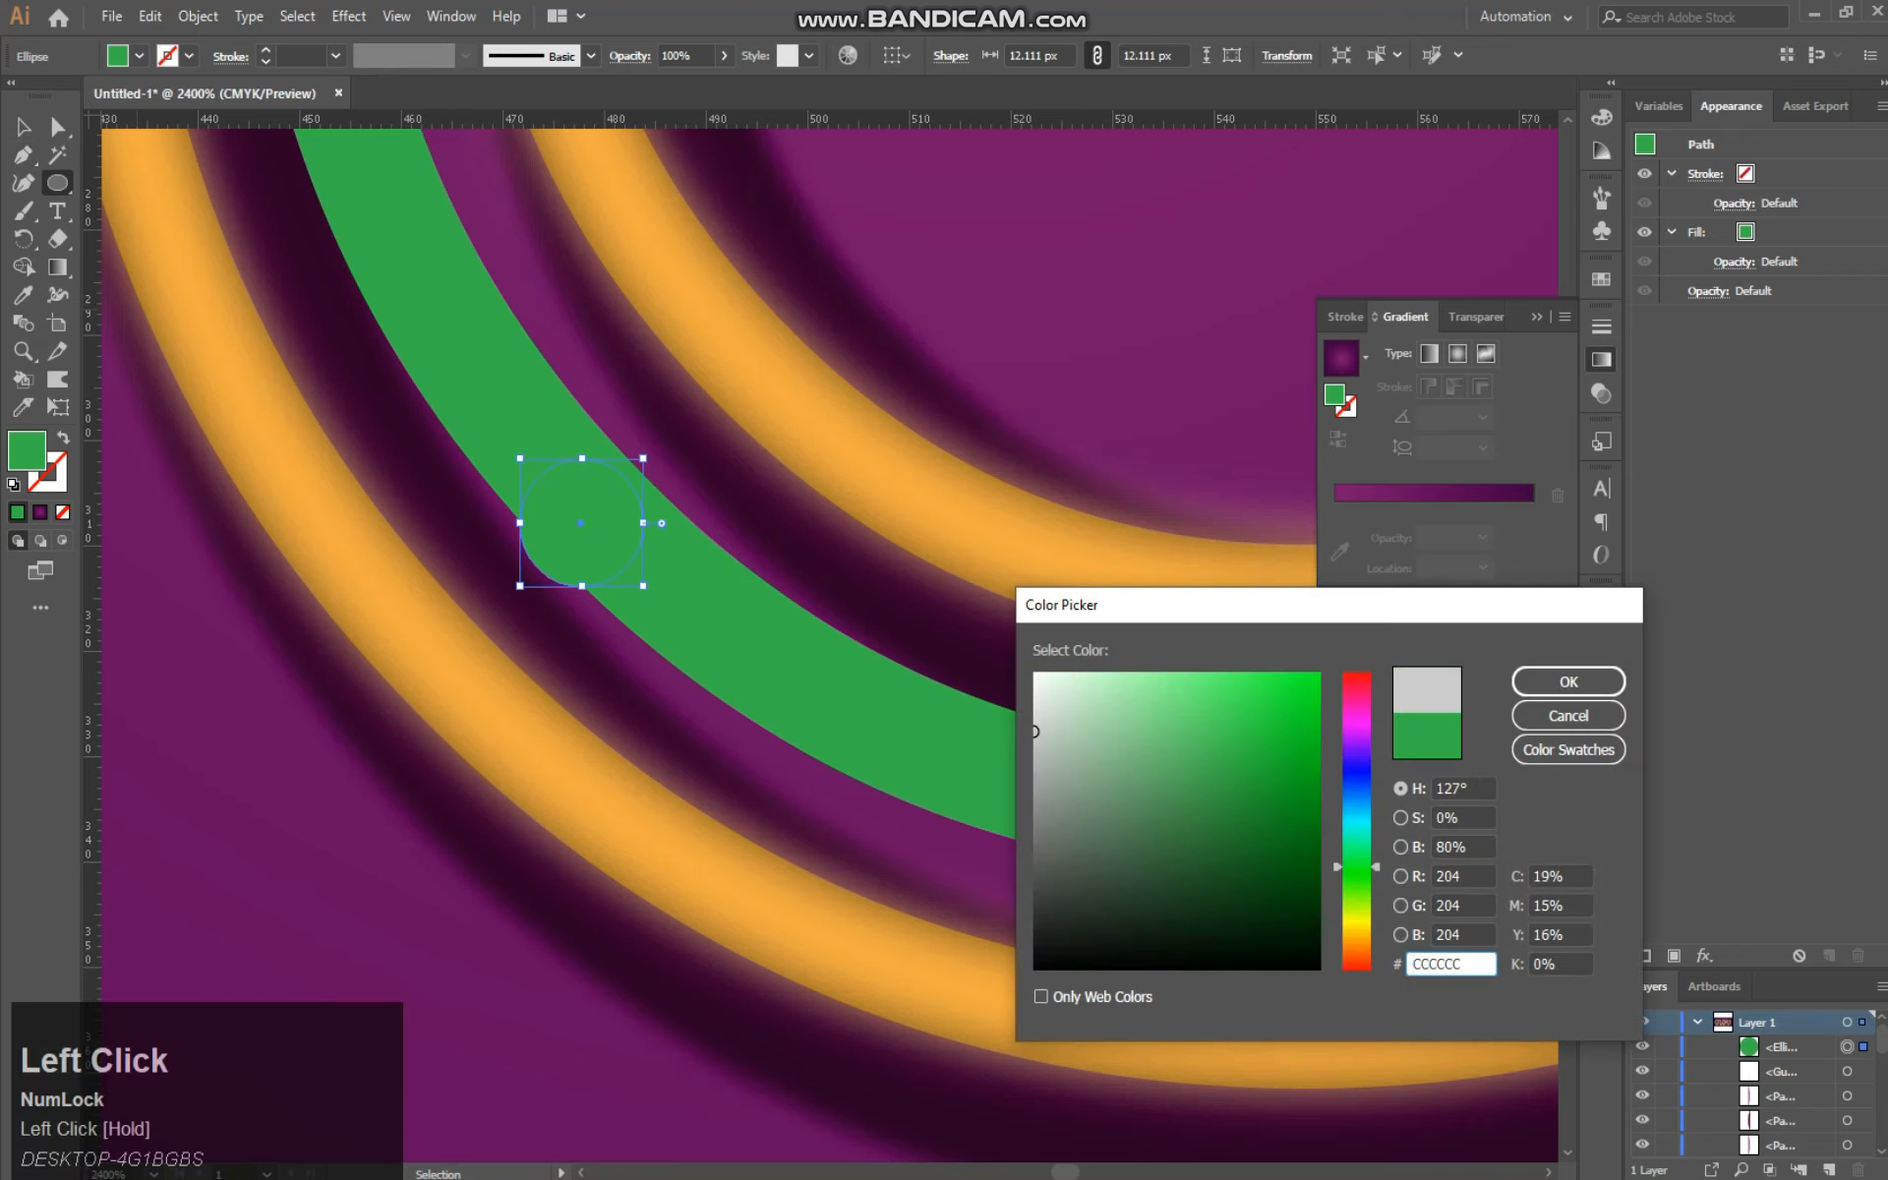
pyautogui.click(1571, 679)
# Step: Centre the grey circle across the O's green ring and place a duplicate further down along the ring
pyautogui.click(22, 126)
pyautogui.click(551, 560)
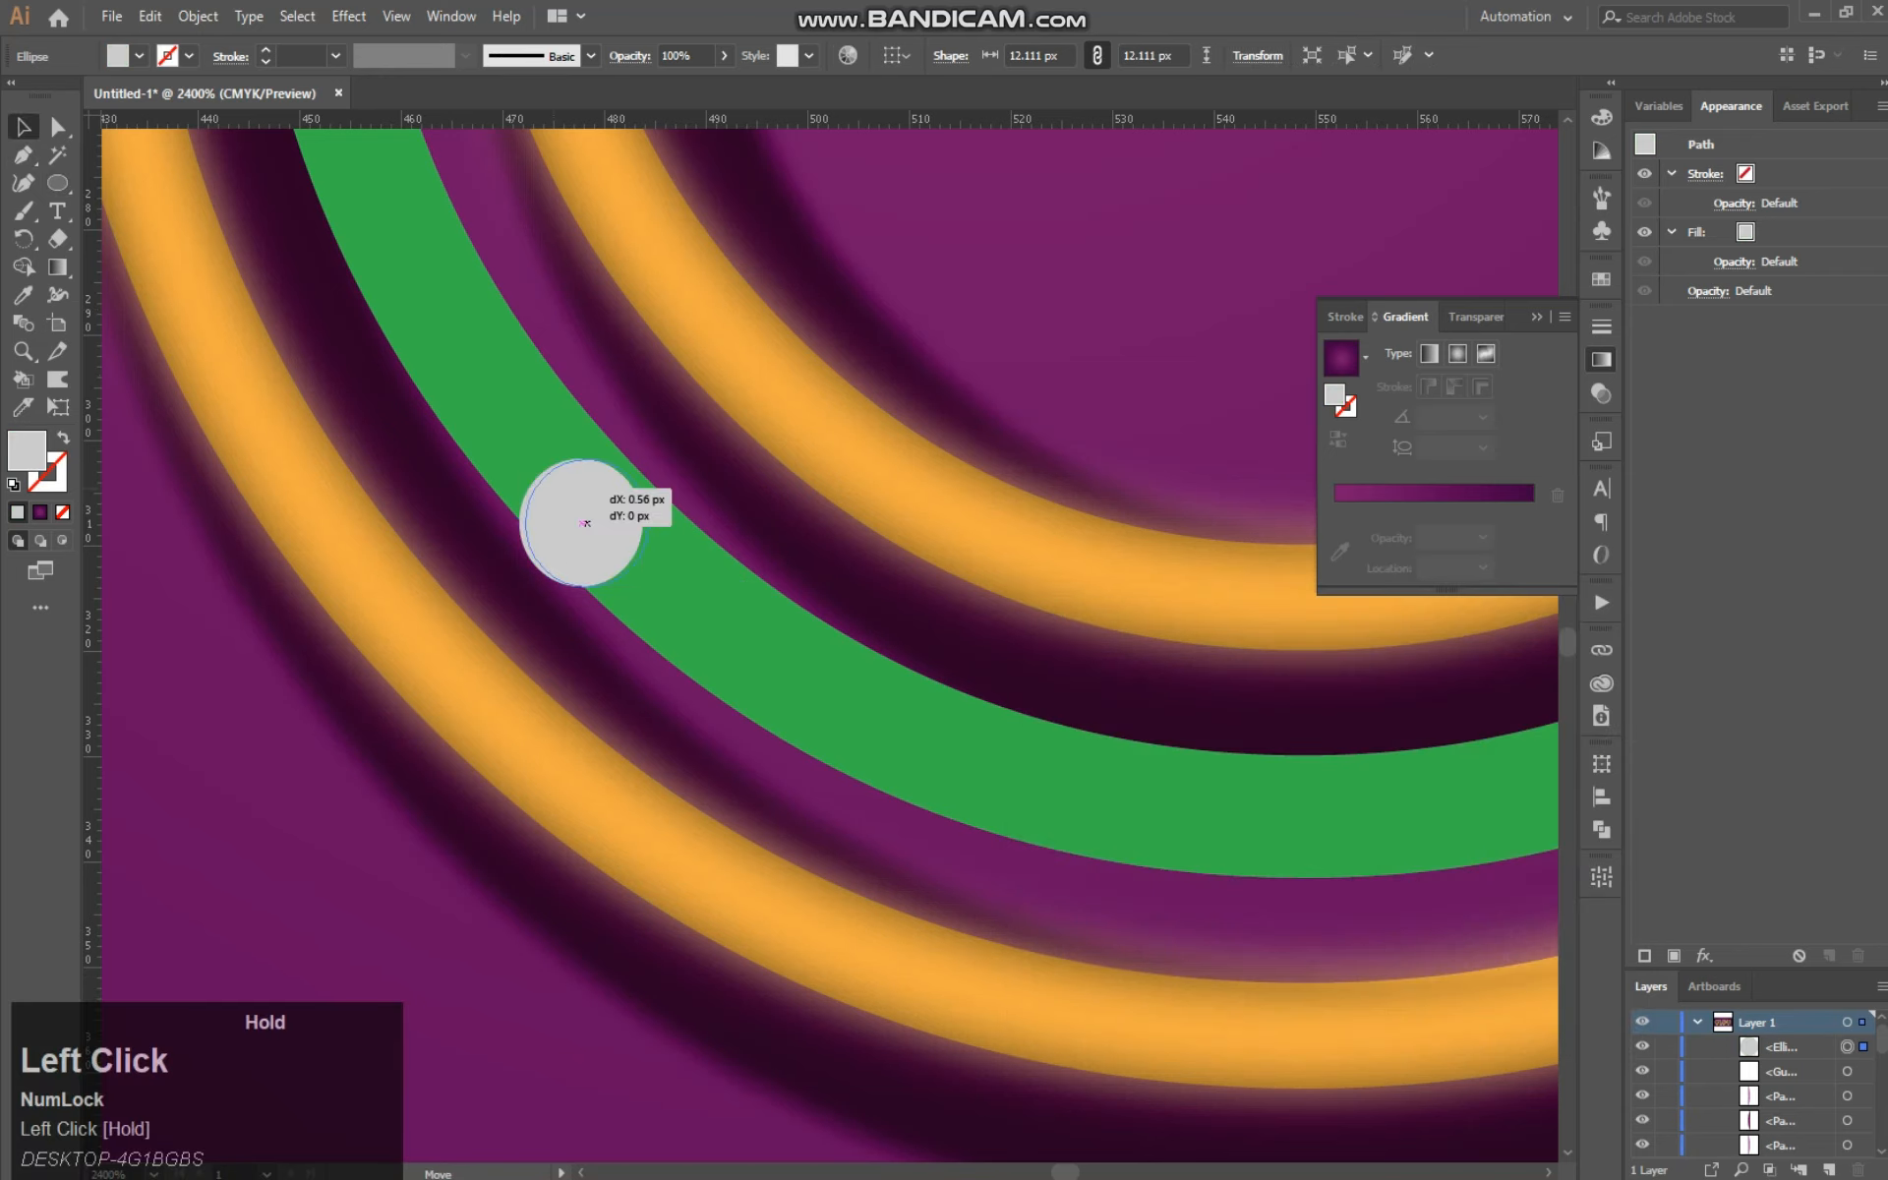
pyautogui.click(551, 560)
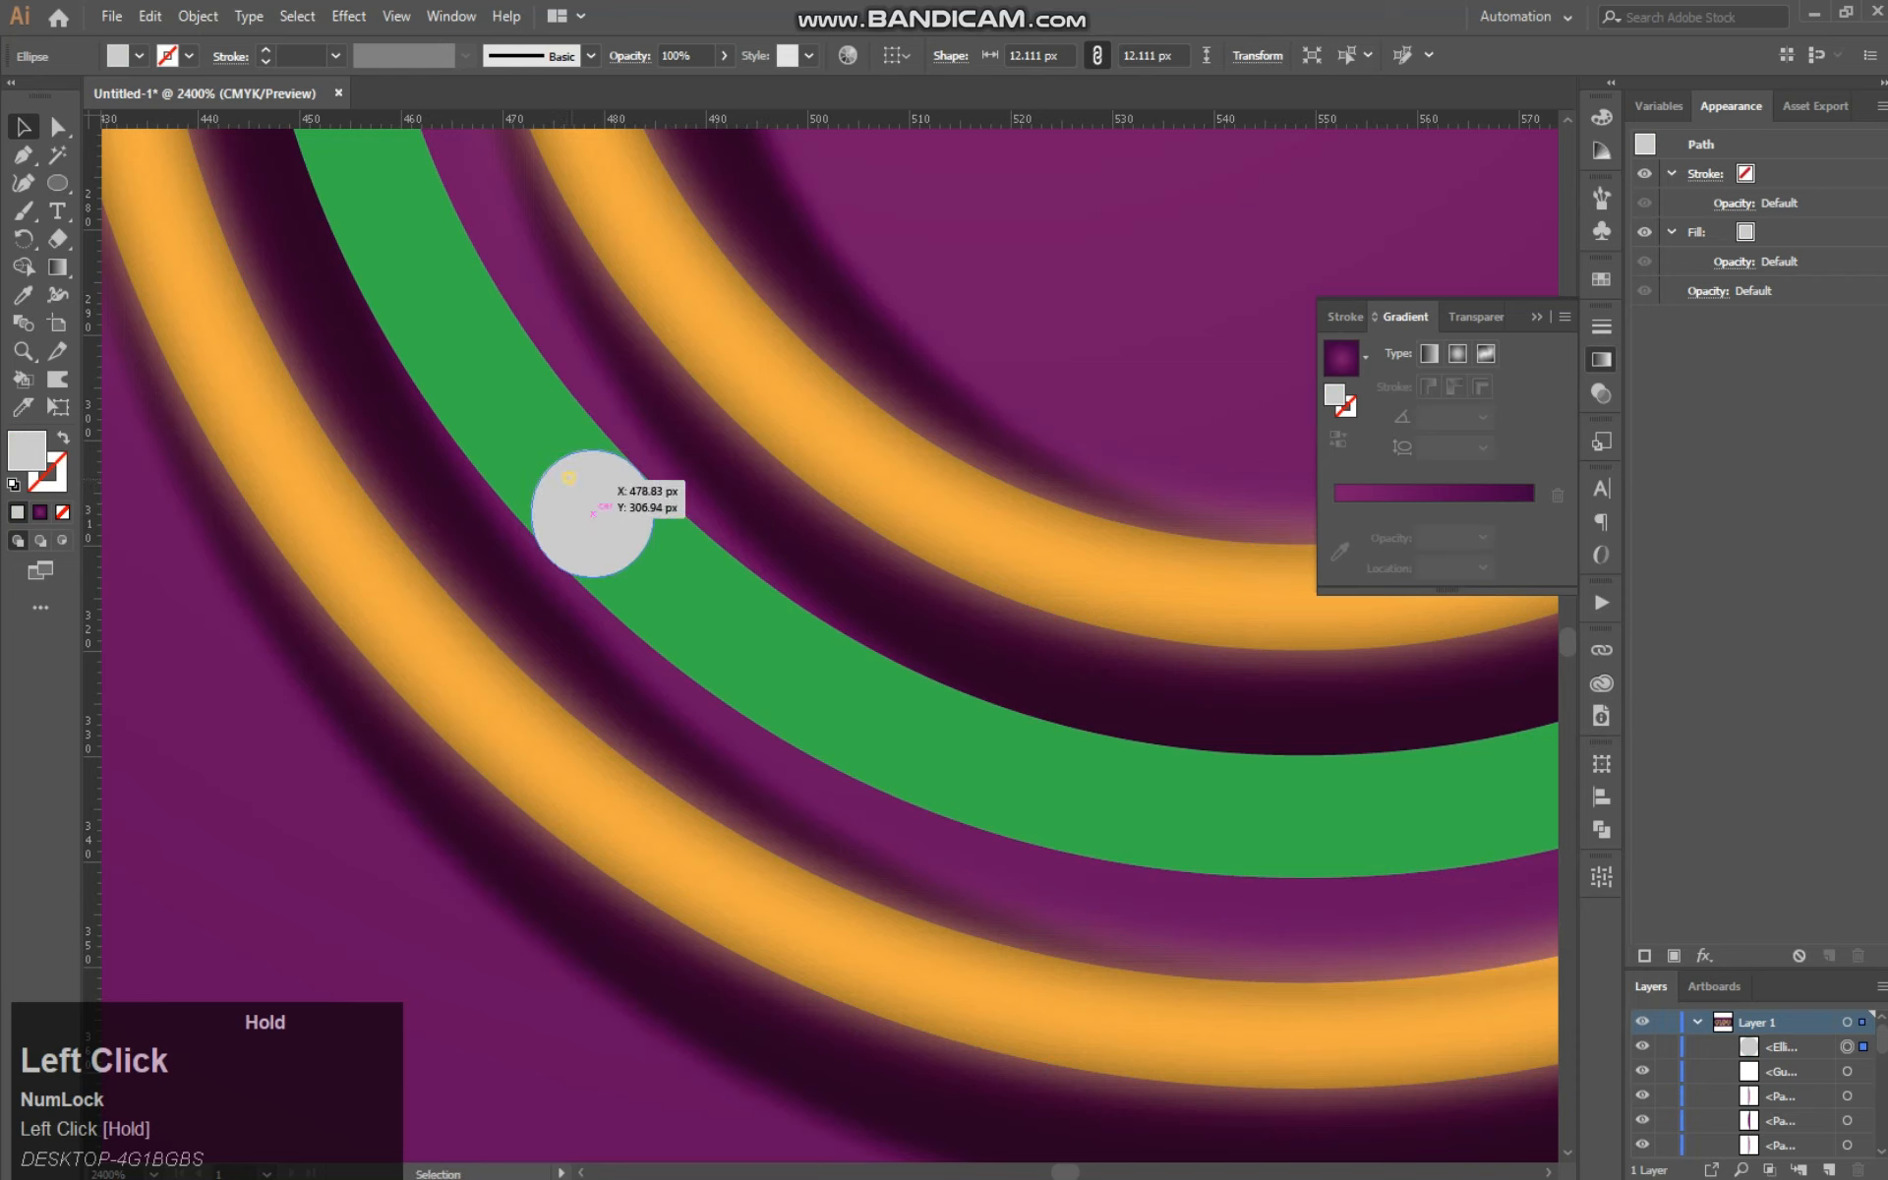
pyautogui.moveTo(551, 561); pyautogui.dragTo(597, 620)
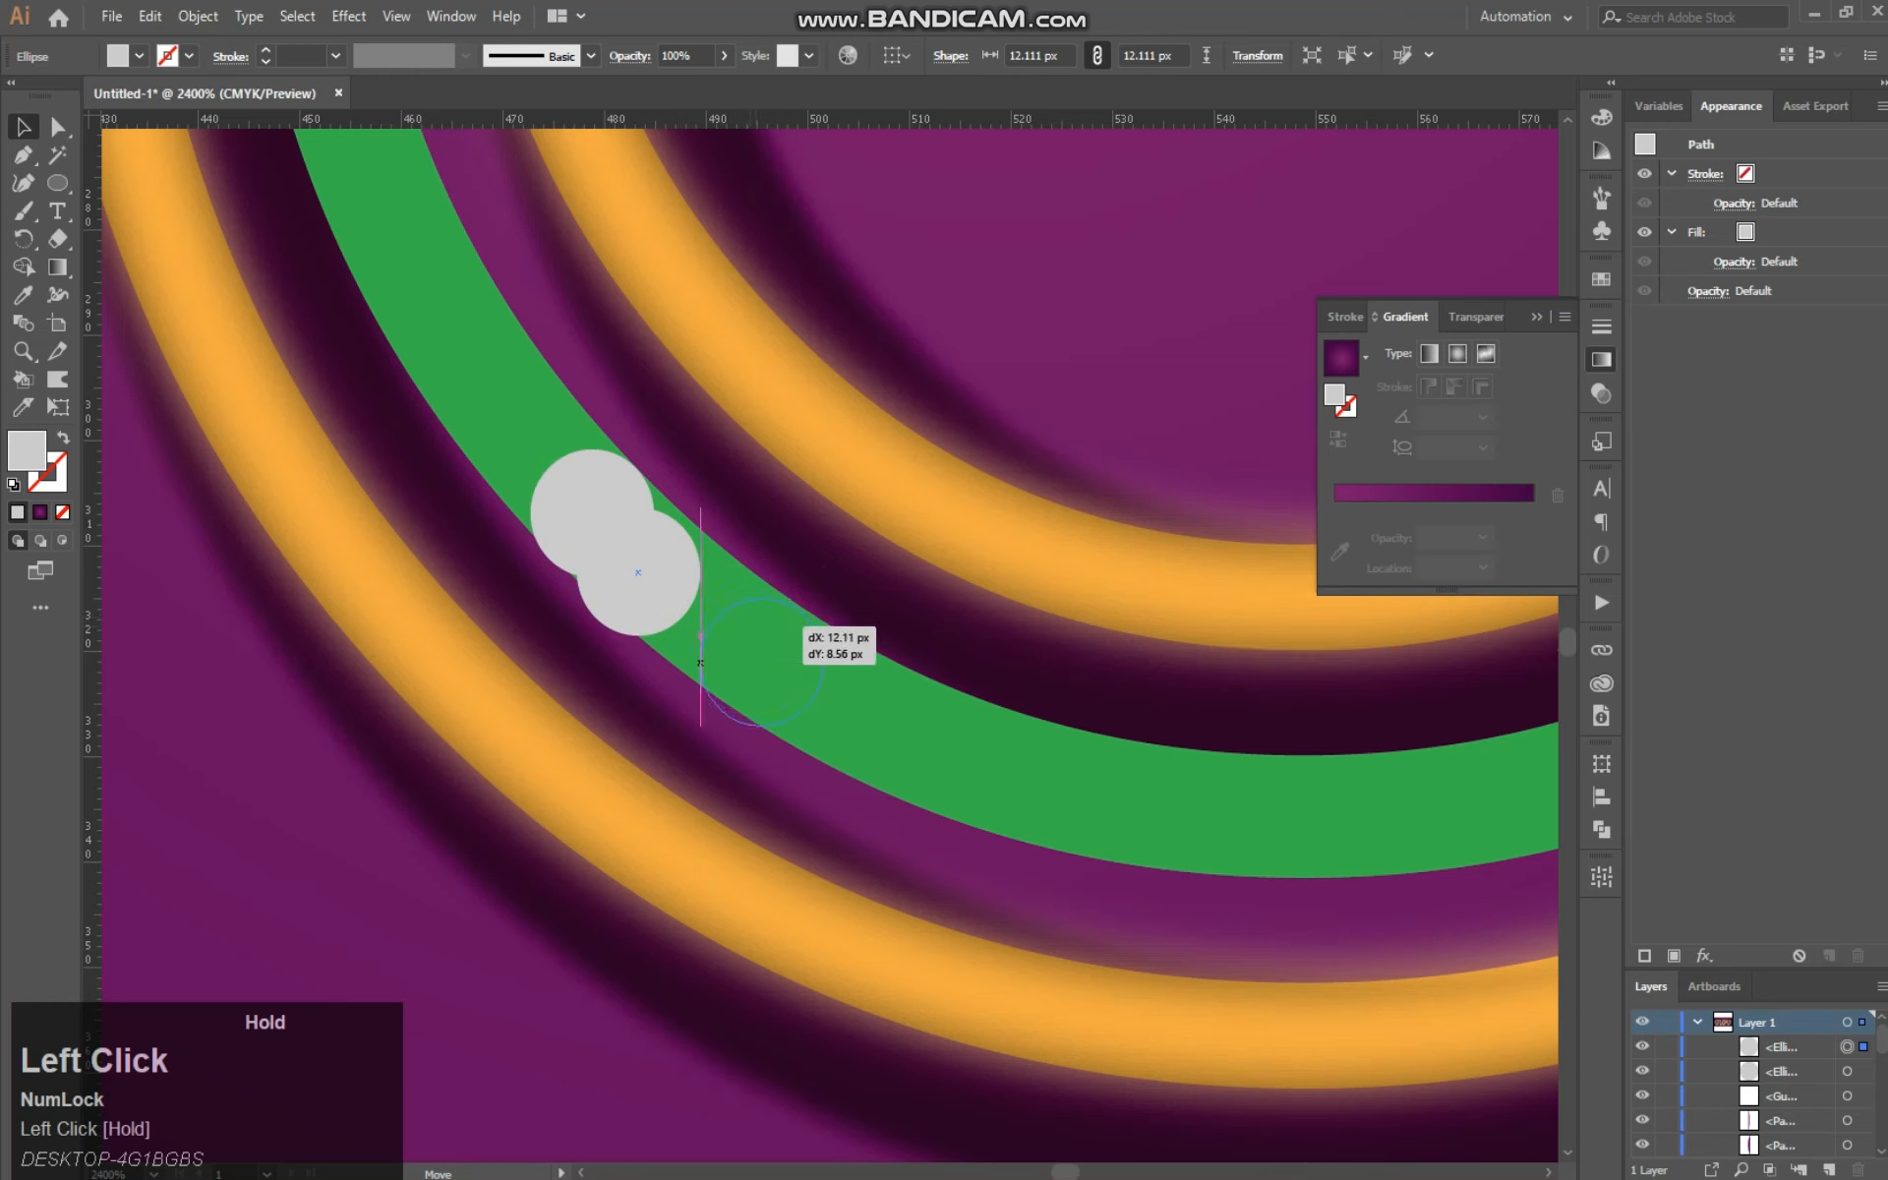
pyautogui.moveTo(808, 622); pyautogui.dragTo(808, 624)
# Step: Try to merge the upper grey circle into the O's ring and cut out the segment between the circles with Shape Builder
pyautogui.click(688, 591)
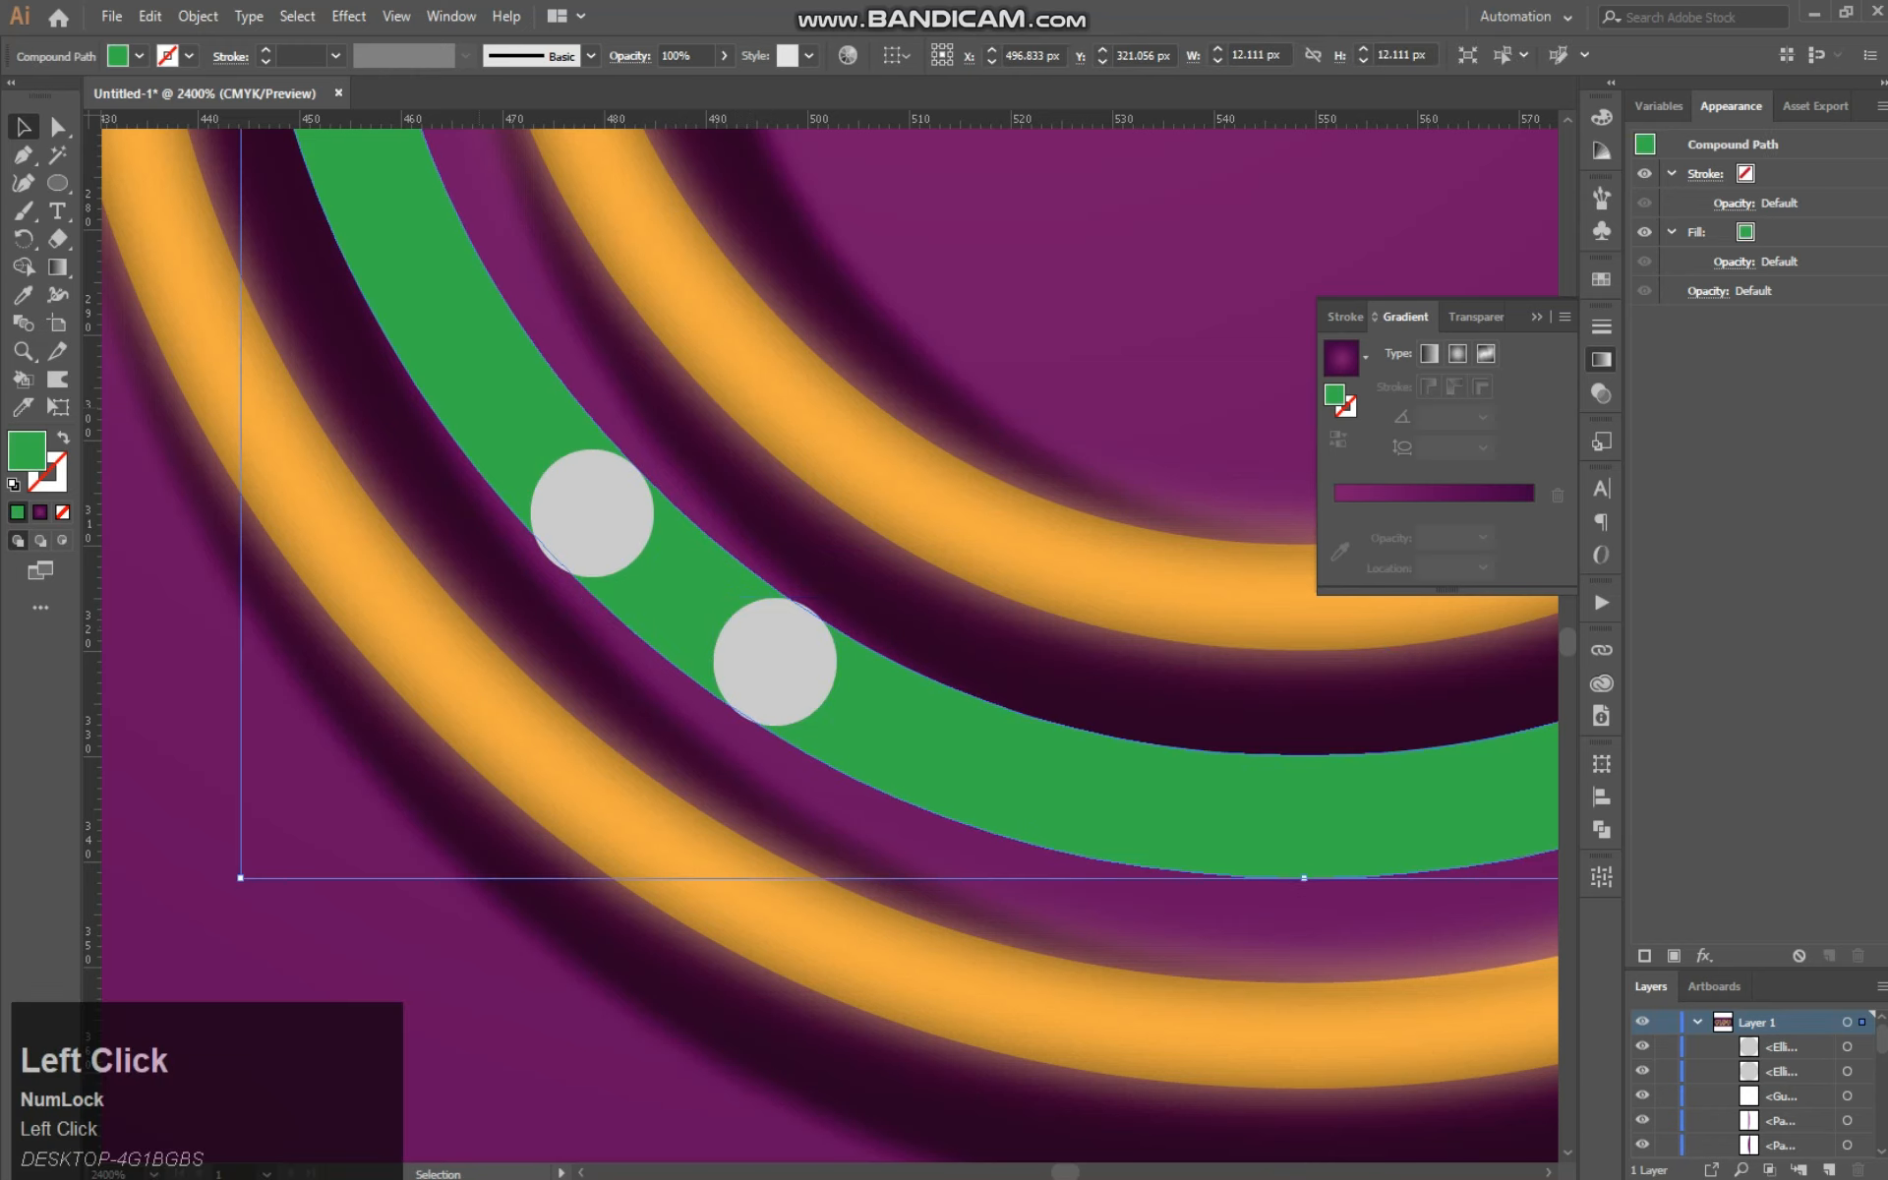
pyautogui.keyDown('shift'); pyautogui.click(592, 513); pyautogui.keyUp('shift')
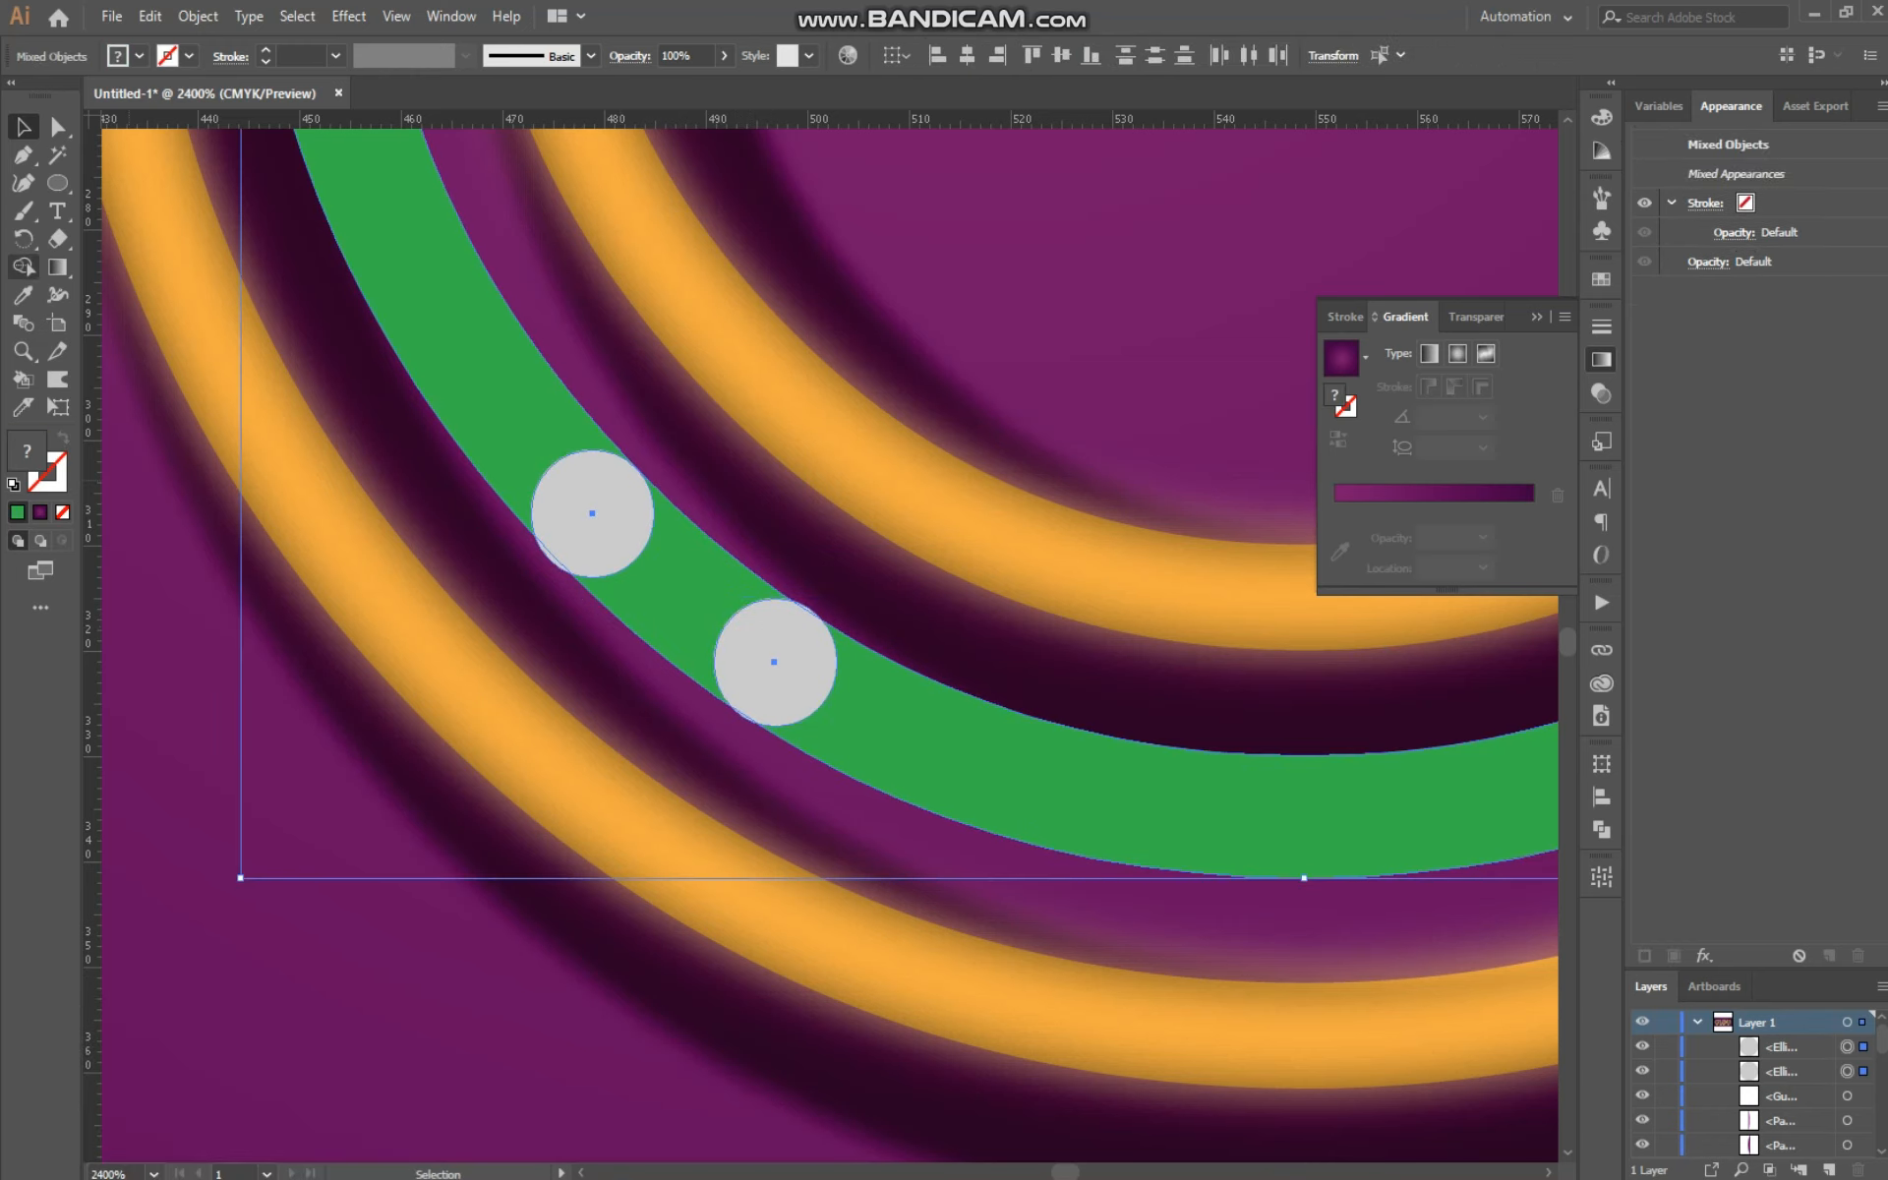
pyautogui.click(24, 266)
pyautogui.moveTo(571, 487); pyautogui.dragTo(590, 511)
pyautogui.hotkey('ctrl', 'z')
pyautogui.keyDown('alt'); pyautogui.click(685, 600); pyautogui.keyUp('alt')
pyautogui.hotkey('ctrl', 'z')
pyautogui.hotkey('ctrl', 'z')
# Step: Nudge the lower grey circle slightly along the O's ring and select it together with the ring and the upper circle
pyautogui.click(24, 126)
pyautogui.moveTo(697, 604); pyautogui.dragTo(807, 696)
pyautogui.click(836, 757)
pyautogui.keyDown('shift'); pyautogui.click(780, 665); pyautogui.keyUp('shift')
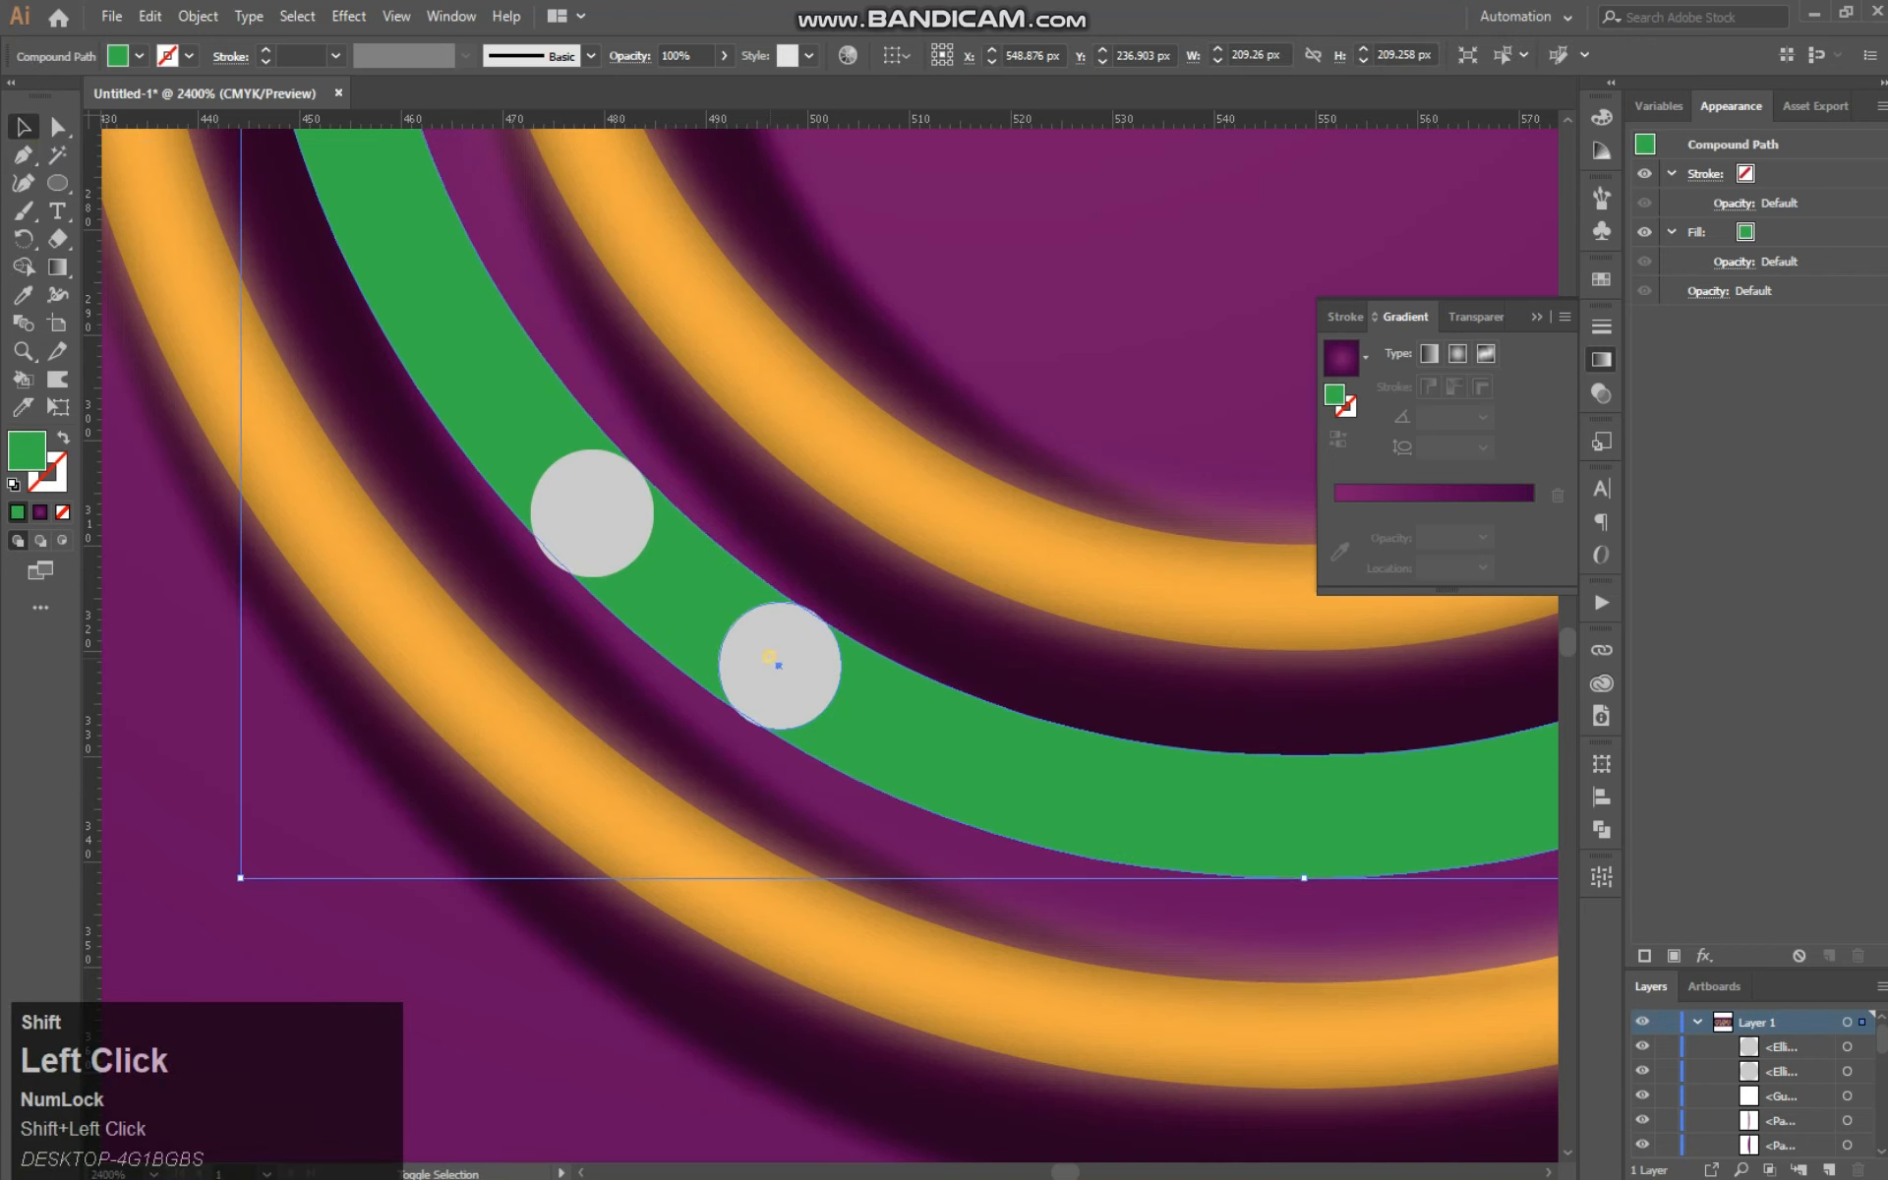
pyautogui.keyDown('shift'); pyautogui.click(593, 513); pyautogui.keyUp('shift')
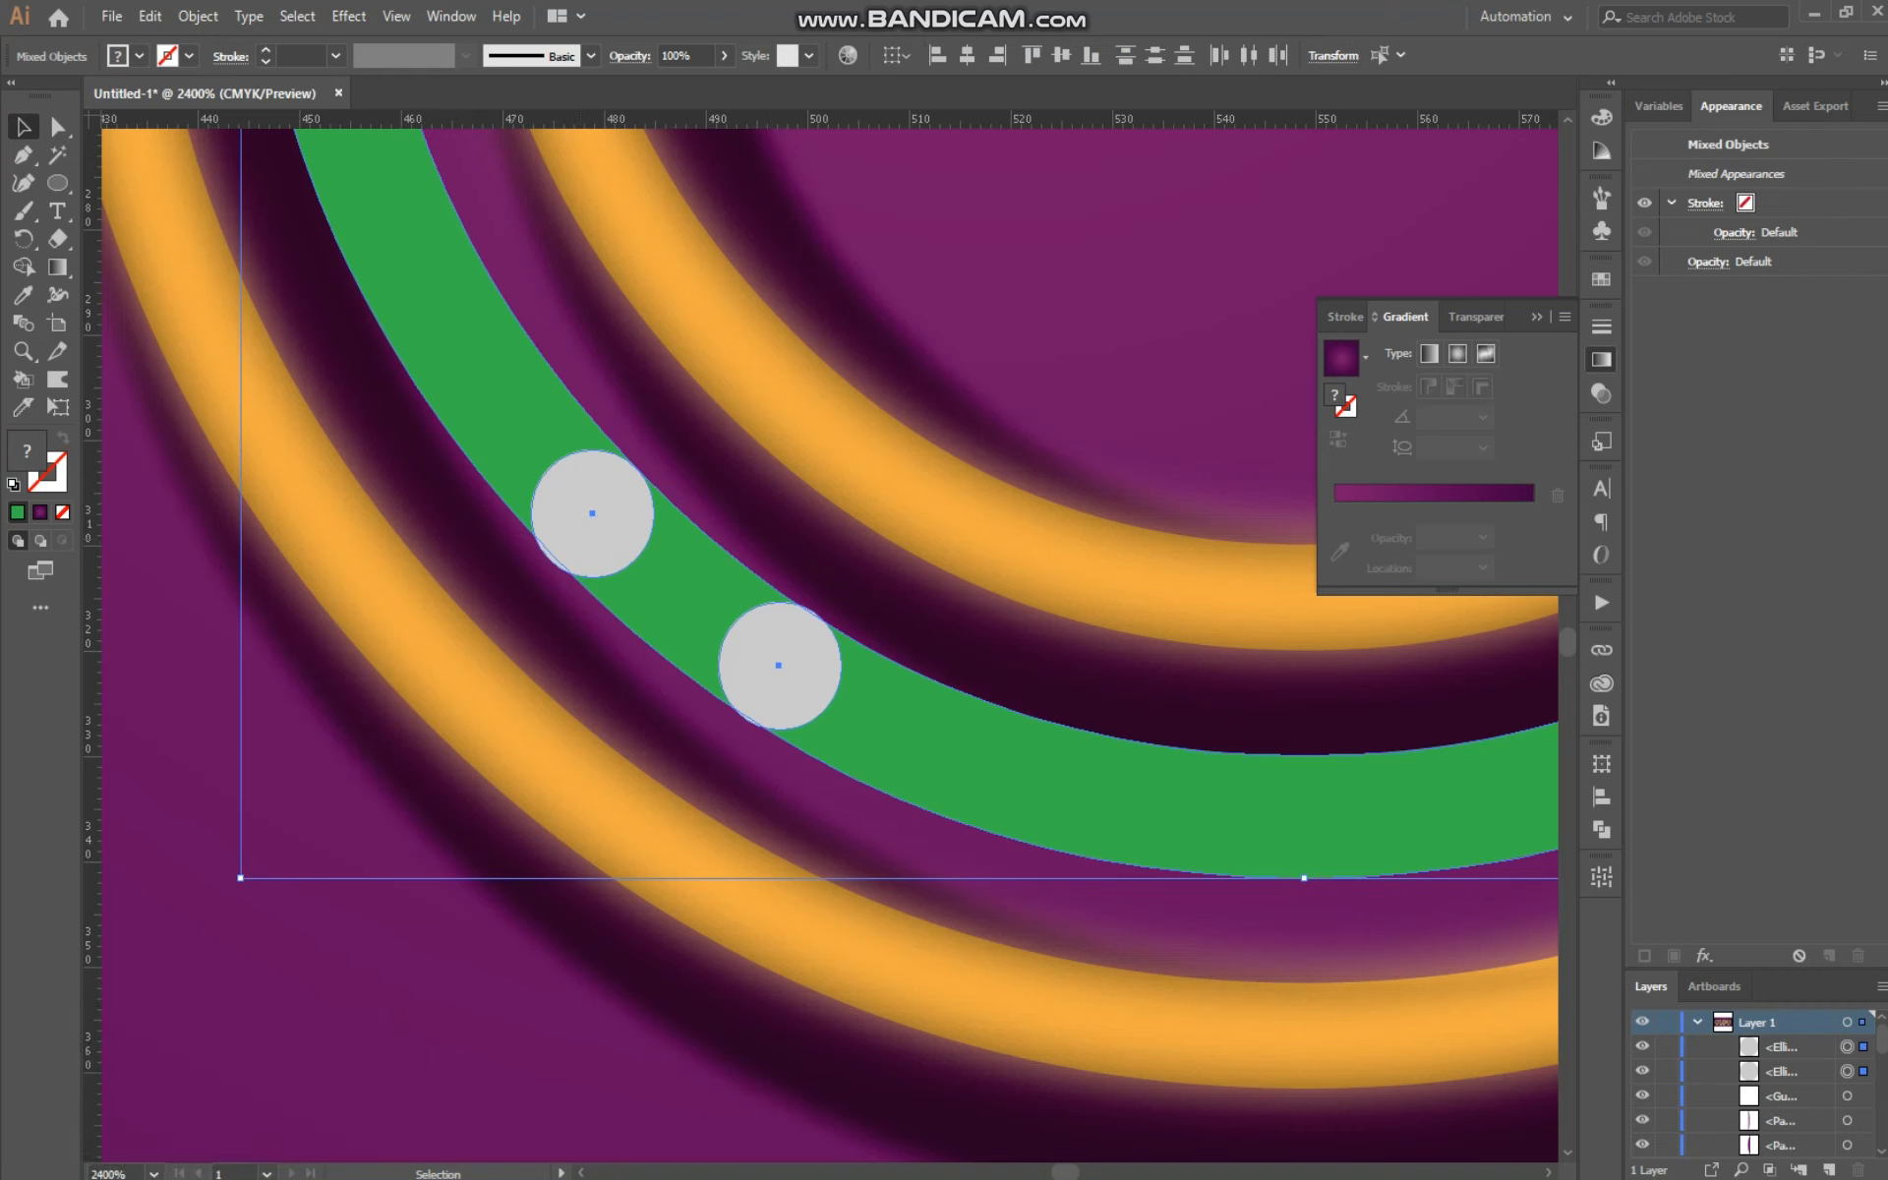
# Step: Try to remove the ring segment between the nudged circles, undo it, and try to merge the upper circle instead
pyautogui.click(24, 267)
pyautogui.keyDown('alt'); pyautogui.click(704, 591); pyautogui.keyUp('alt')
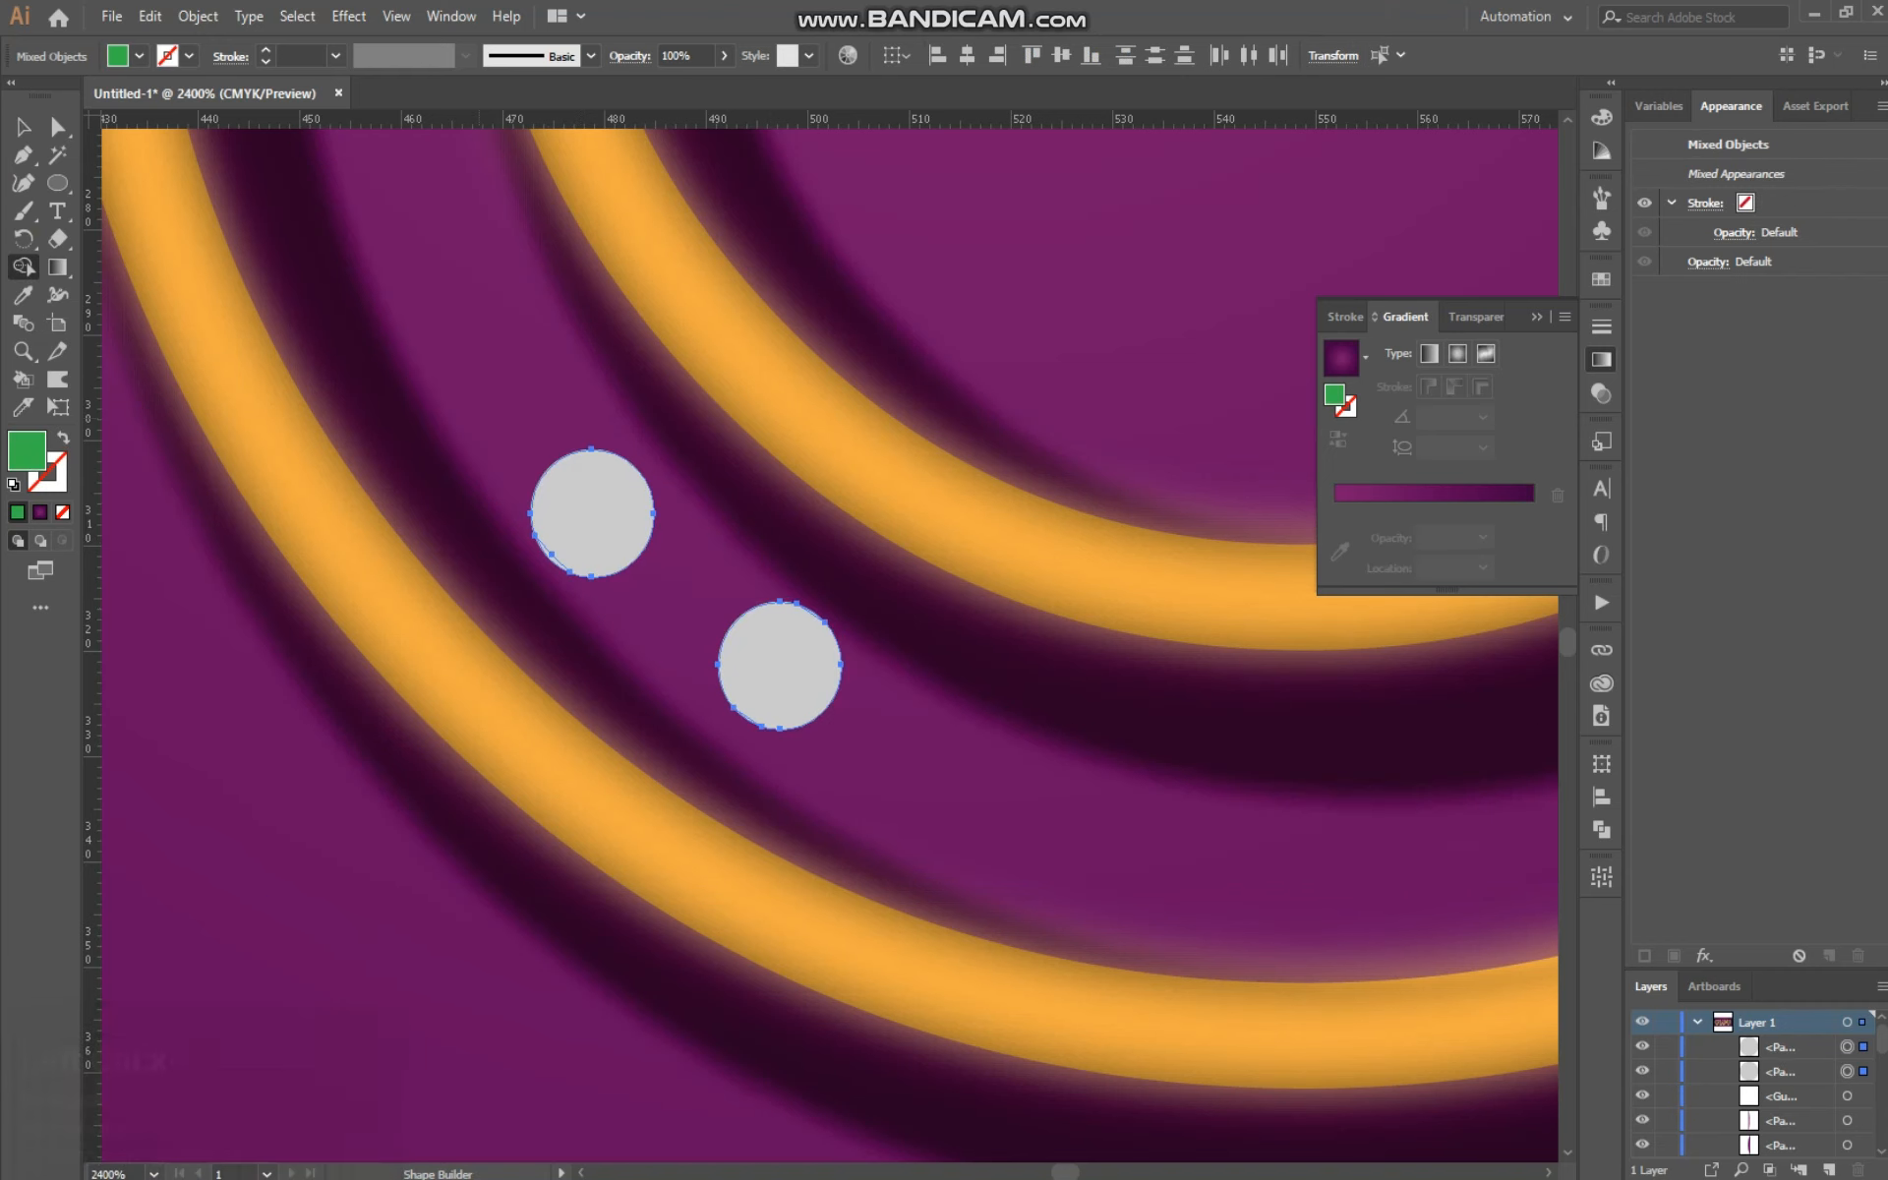
pyautogui.hotkey('ctrl', 'z')
pyautogui.moveTo(603, 512); pyautogui.dragTo(600, 521)
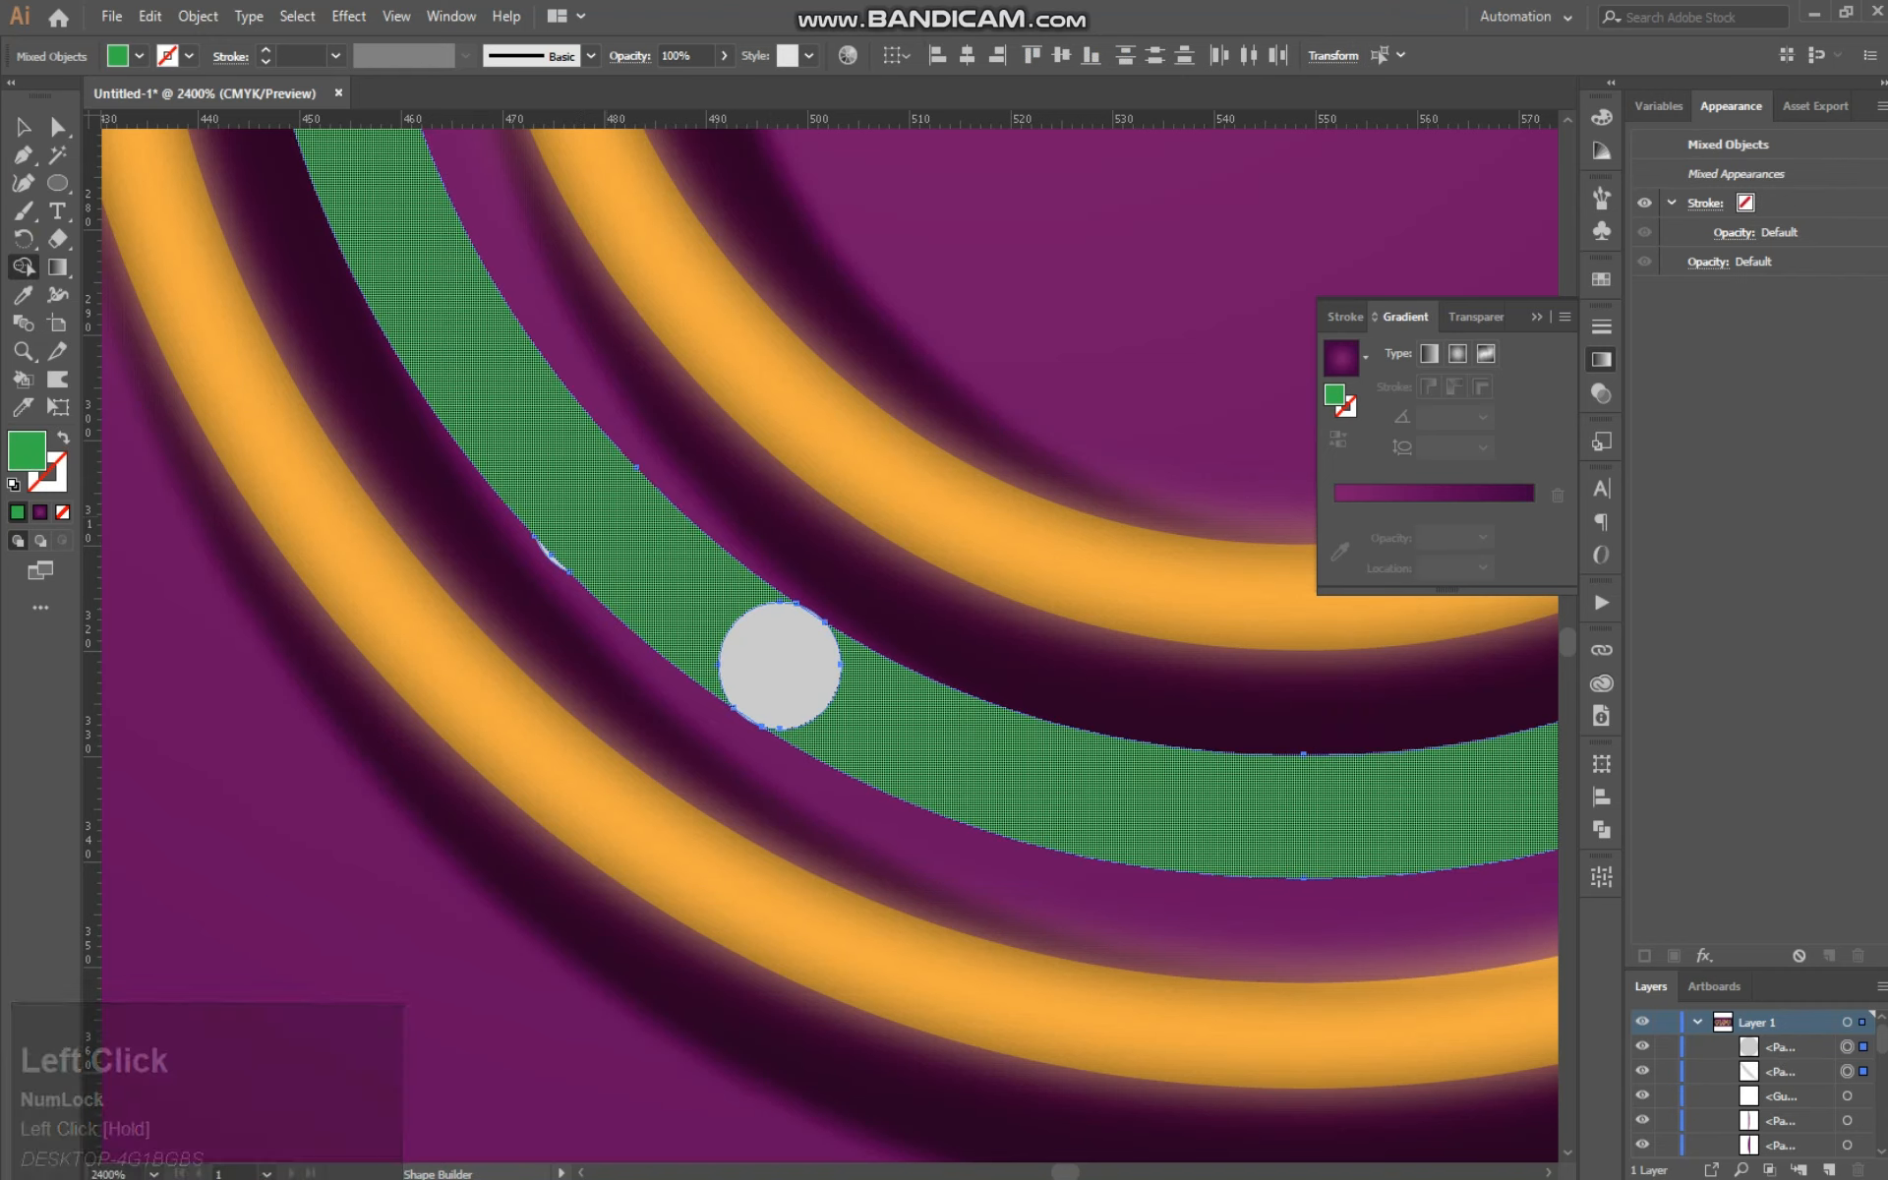
pyautogui.hotkey('ctrl', 'z')
# Step: Move the upper grey circle further up along the O's green ring to widen the gap between the two circles
pyautogui.click(23, 126)
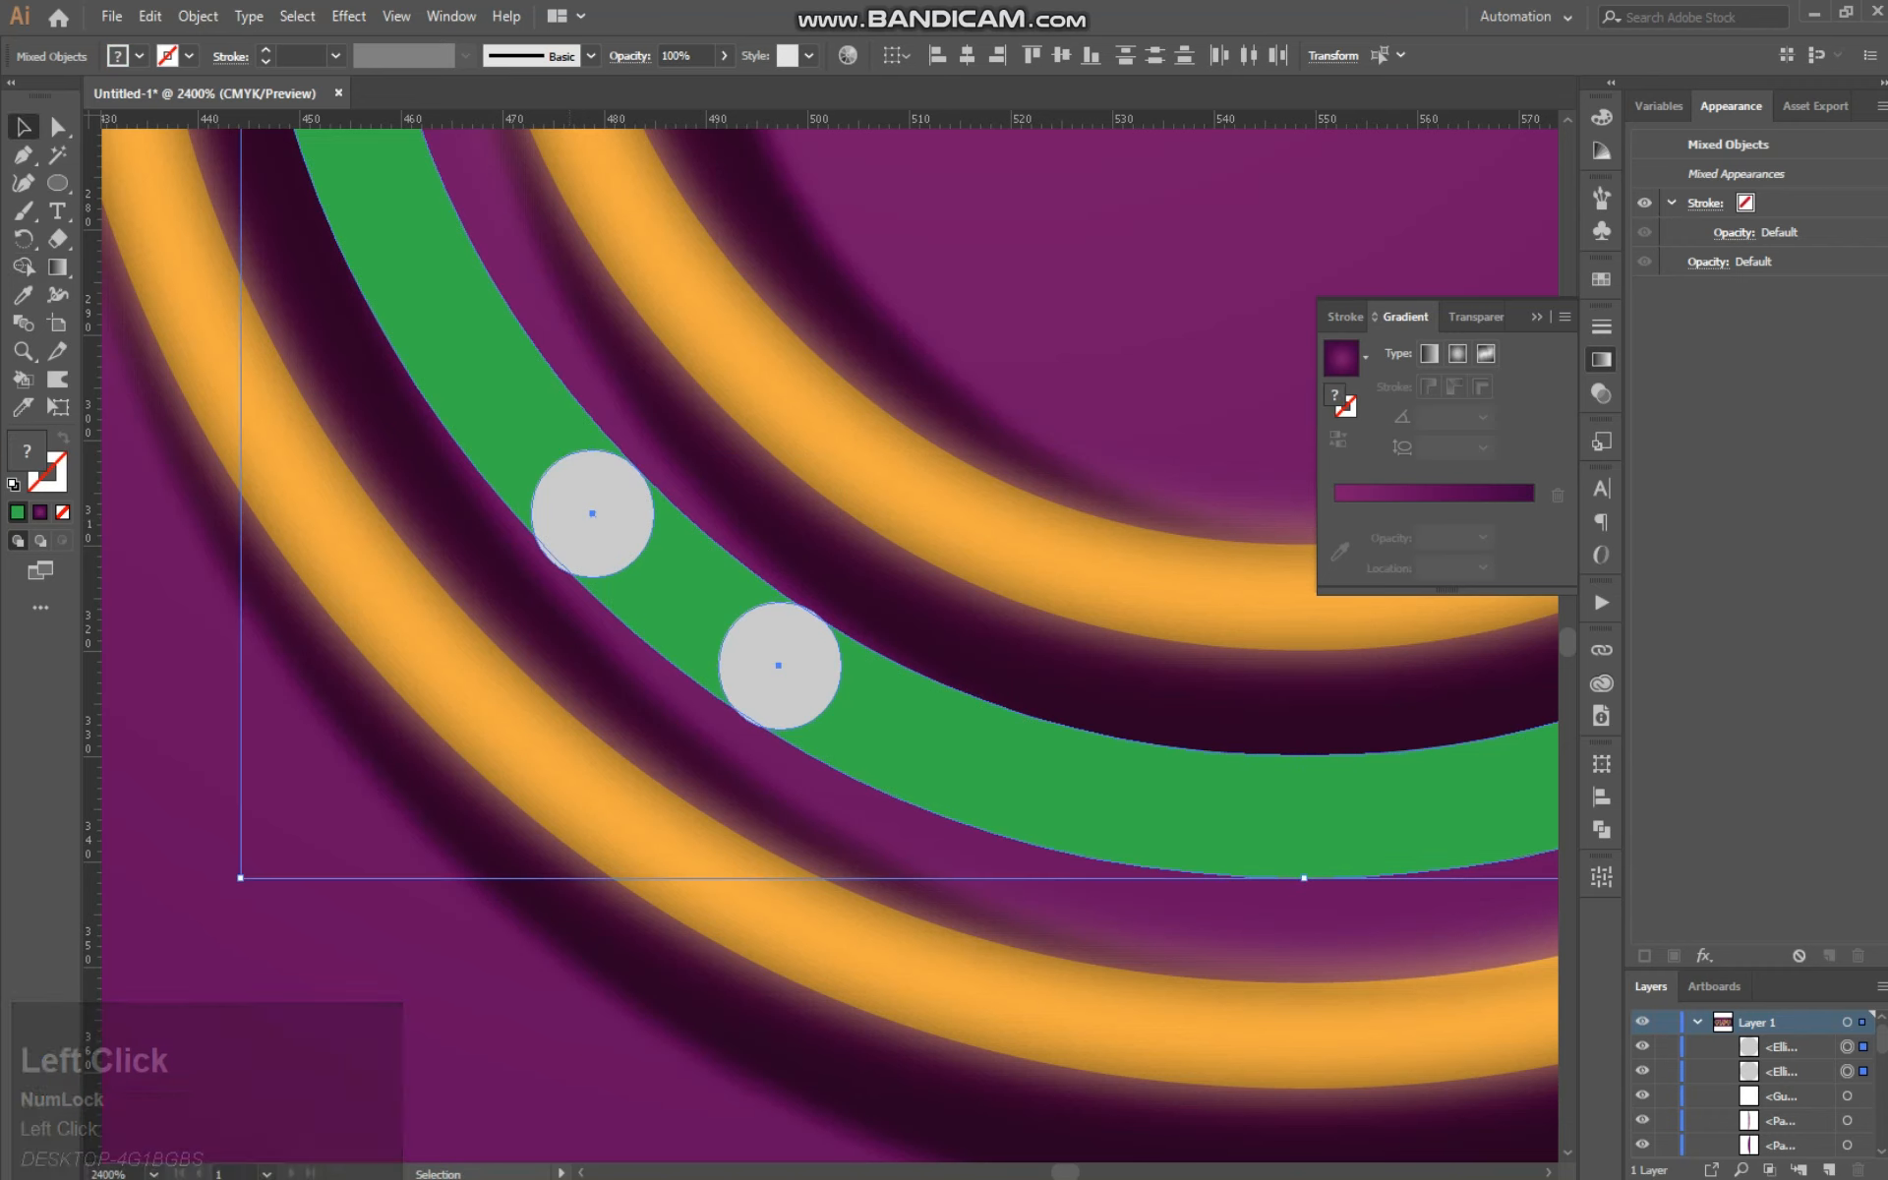
pyautogui.click(177, 801)
pyautogui.click(562, 544)
pyautogui.moveTo(563, 544); pyautogui.dragTo(569, 654)
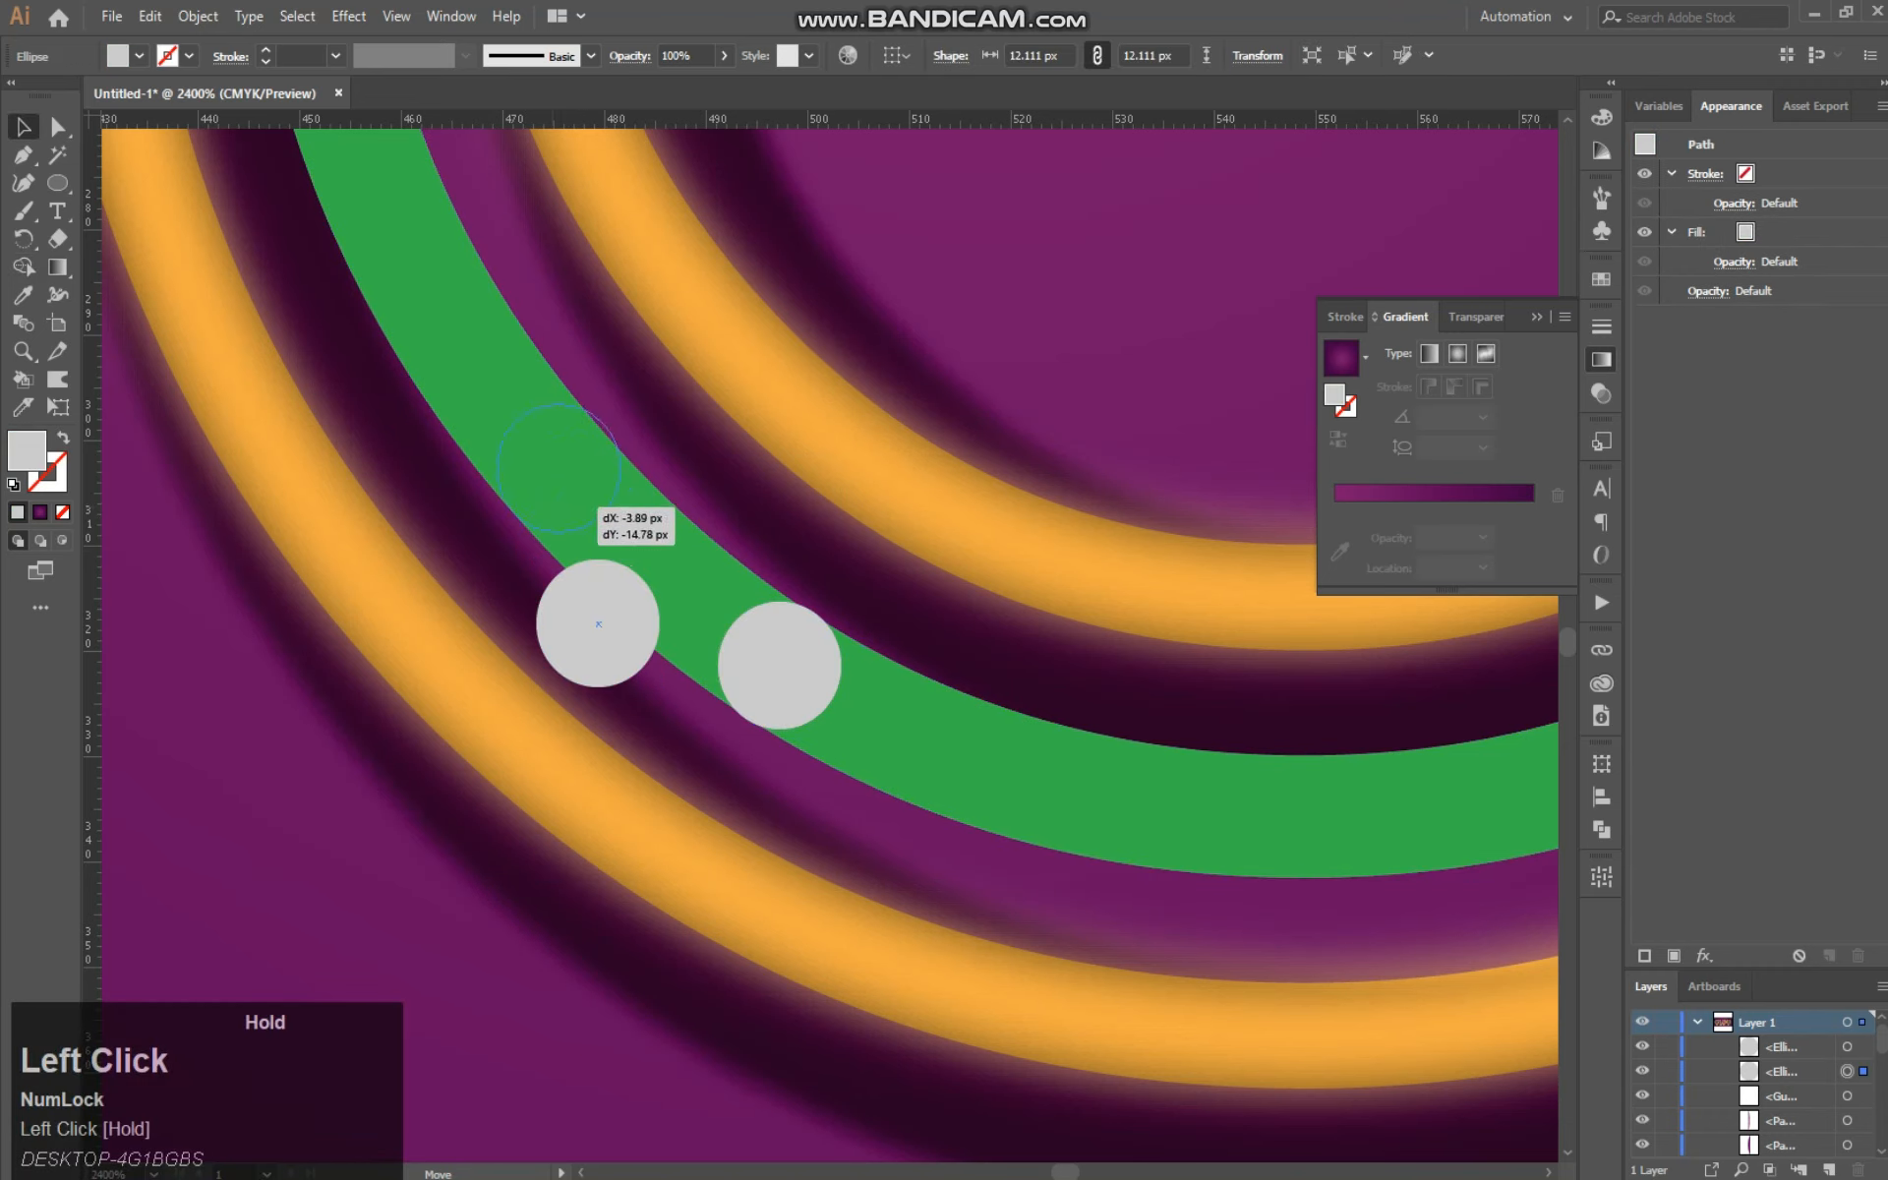
pyautogui.moveTo(587, 500); pyautogui.dragTo(586, 499)
# Step: Try to cut the O's ring between the repositioned grey circles with Shape Builder and undo the result
pyautogui.click(822, 657)
pyautogui.keyDown('shift'); pyautogui.click(885, 728); pyautogui.keyUp('shift')
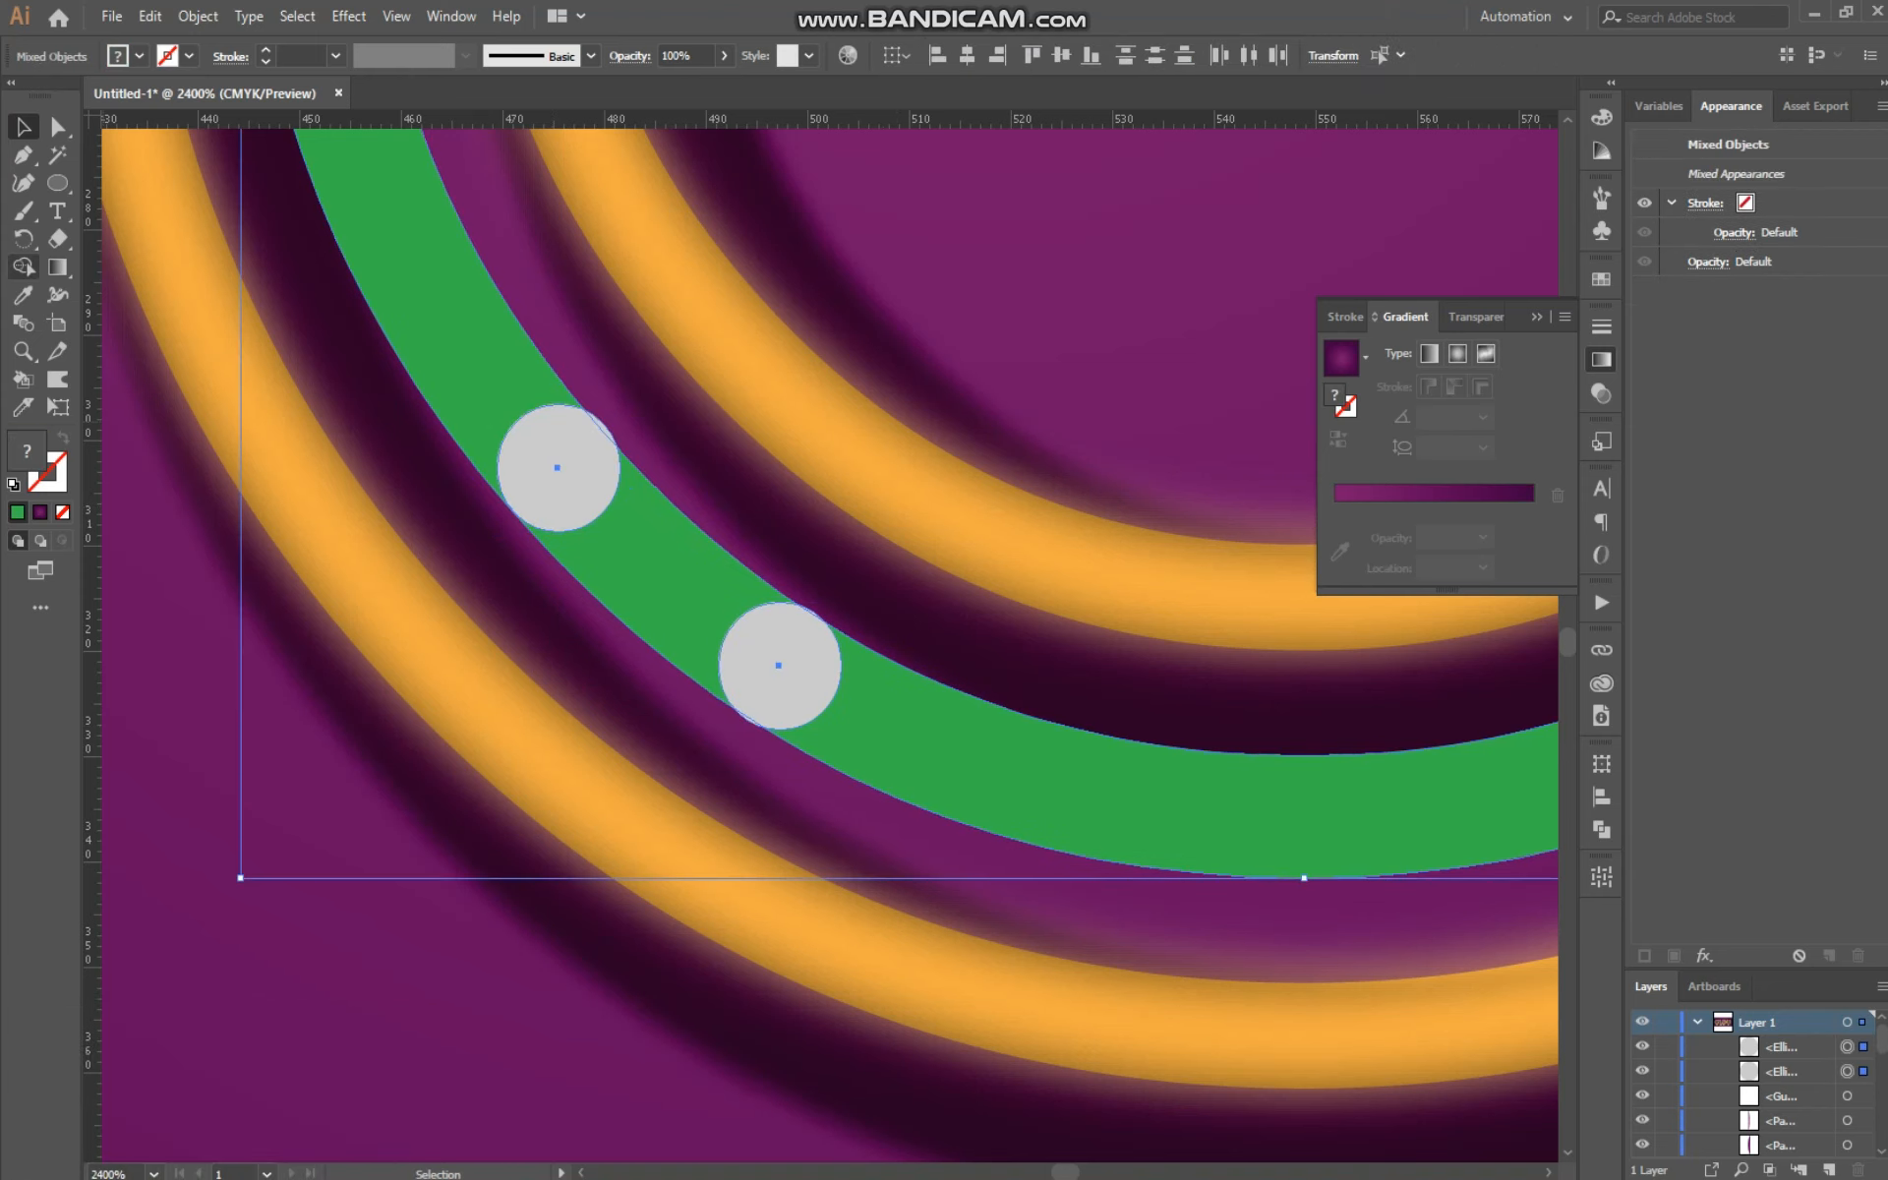
pyautogui.click(24, 266)
pyautogui.keyDown('alt'); pyautogui.click(675, 602); pyautogui.keyUp('alt')
pyautogui.hotkey('ctrl', 'z')
# Step: Shrink the upper grey circle to about 11.81 px so it fits the width of the O's green ring
pyautogui.click(24, 127)
pyautogui.click(295, 501)
pyautogui.click(234, 729)
pyautogui.hotkey('ctrl', '=')
pyautogui.hotkey('ctrl', '=')
pyautogui.hotkey('ctrl', '=')
pyautogui.hotkey('ctrl', '=')
pyautogui.press('space')
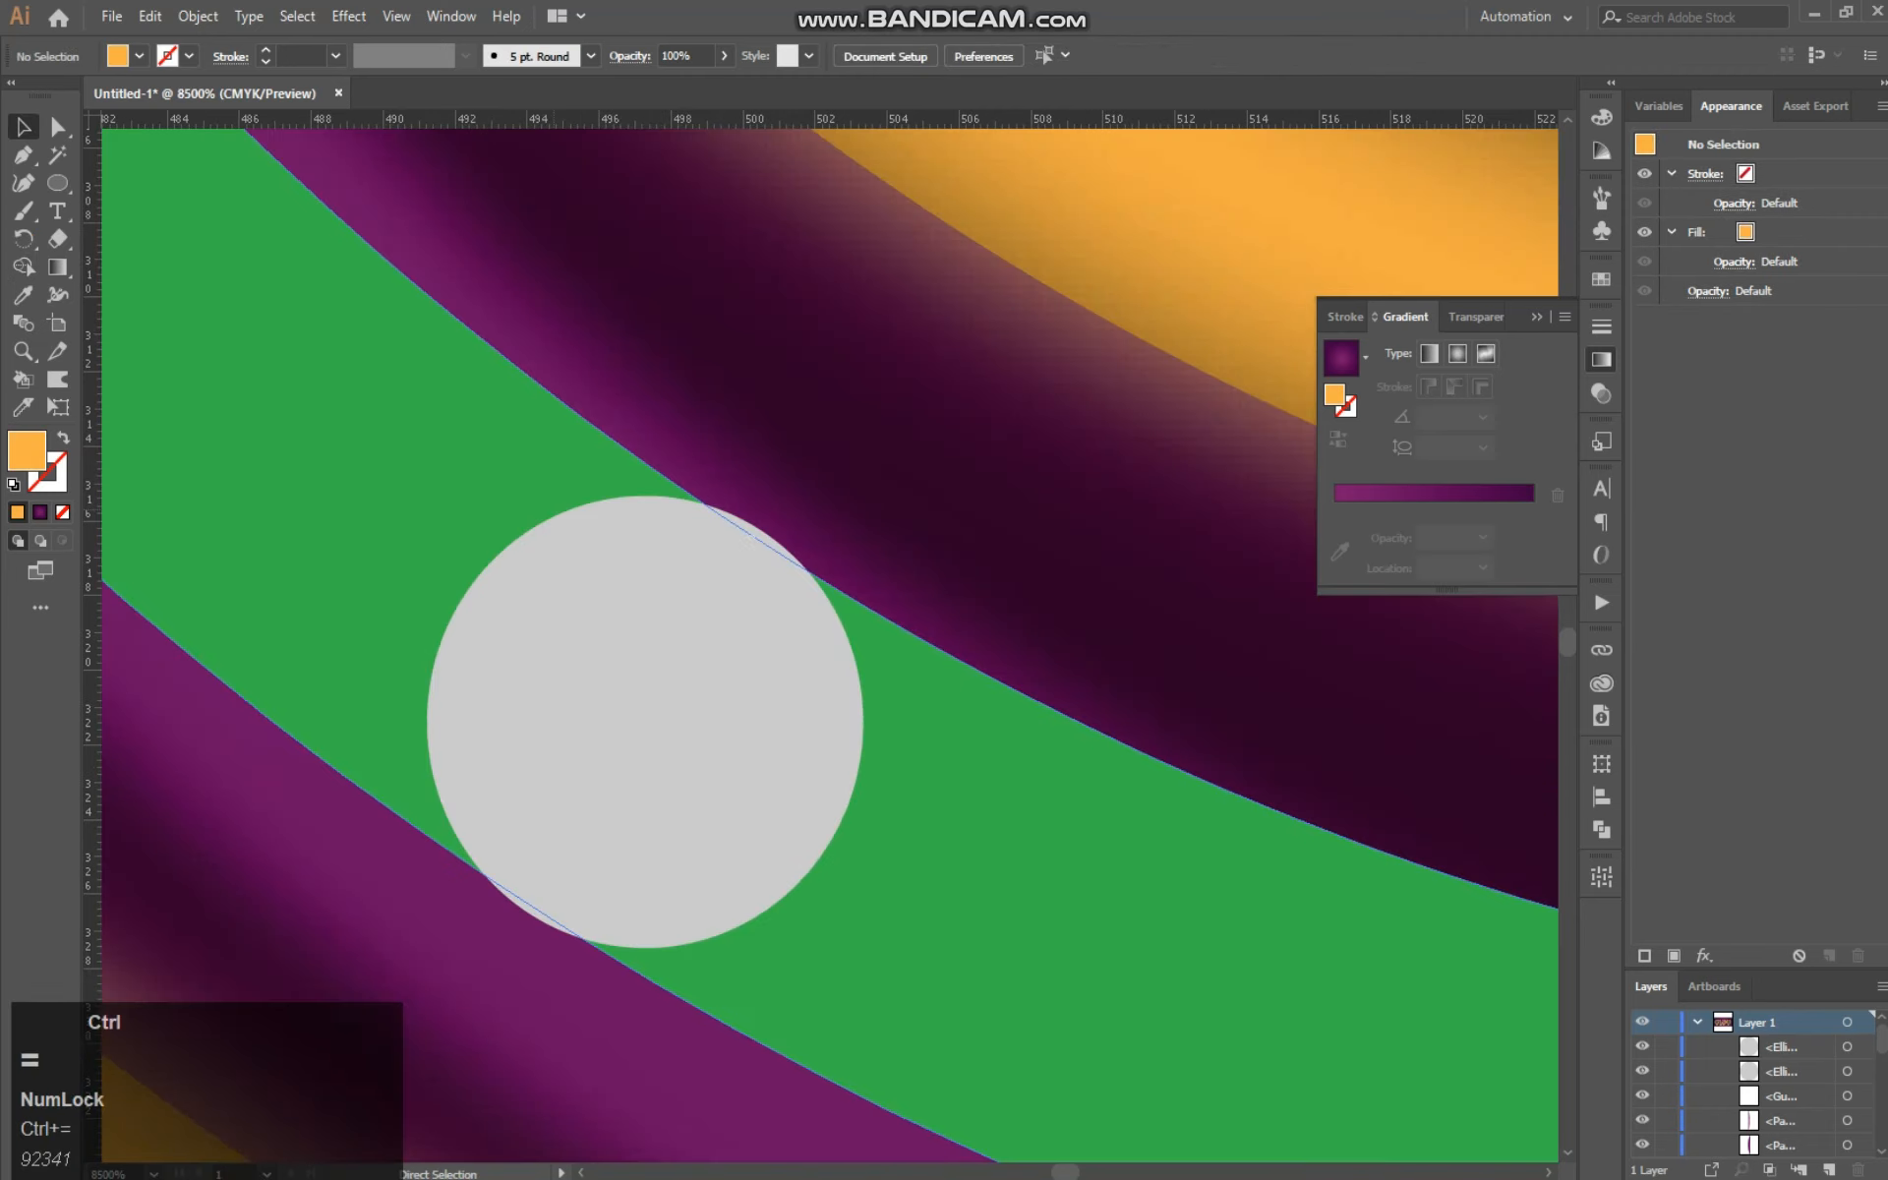
pyautogui.moveTo(552, 464); pyautogui.dragTo(978, 732)
pyautogui.moveTo(311, 350); pyautogui.dragTo(519, 541)
pyautogui.moveTo(742, 313); pyautogui.dragTo(729, 327)
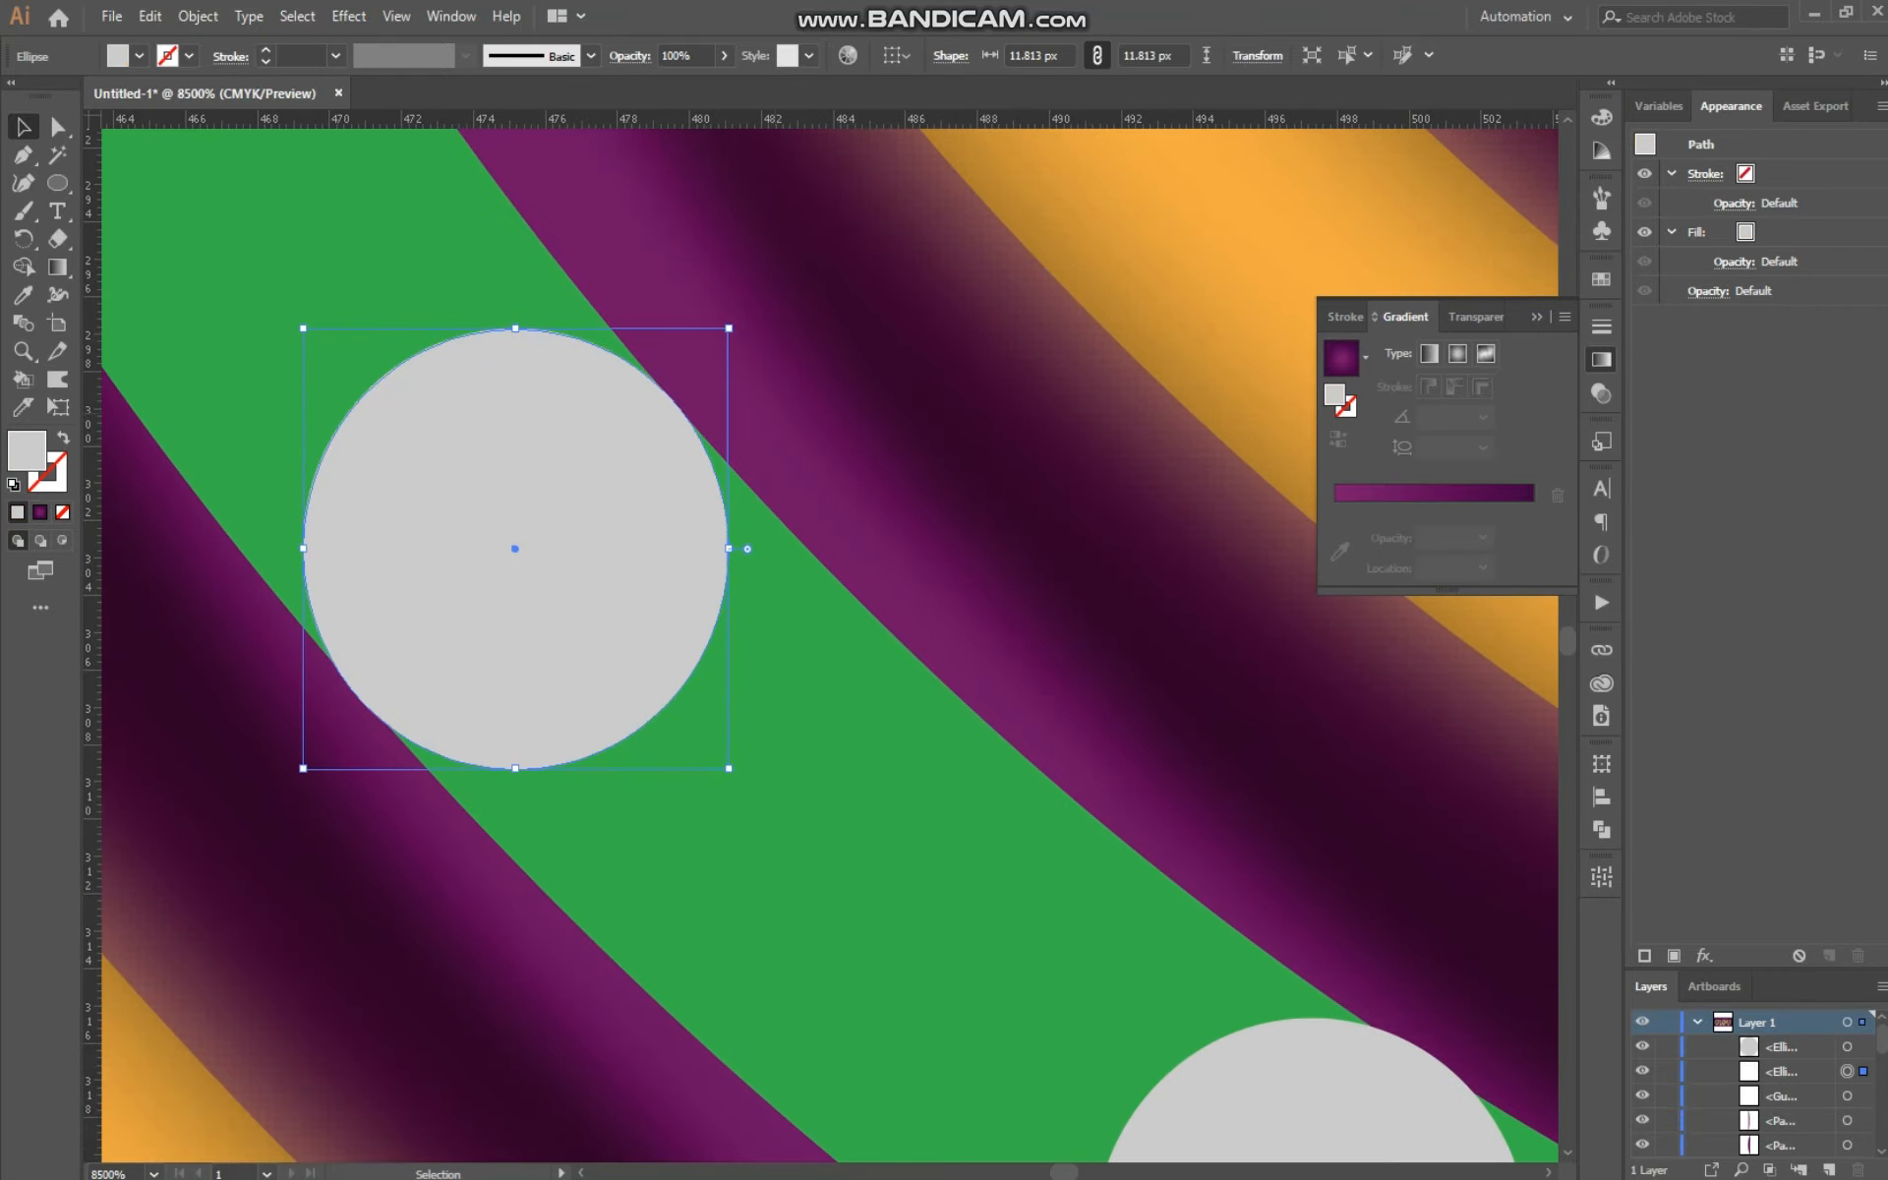
# Step: Shrink the lower grey circle to about 11.72 px so it fits between the edges of the O's green ring
pyautogui.click(984, 748)
pyautogui.press('space')
pyautogui.moveTo(983, 747); pyautogui.dragTo(603, 335)
pyautogui.moveTo(921, 822); pyautogui.dragTo(790, 703)
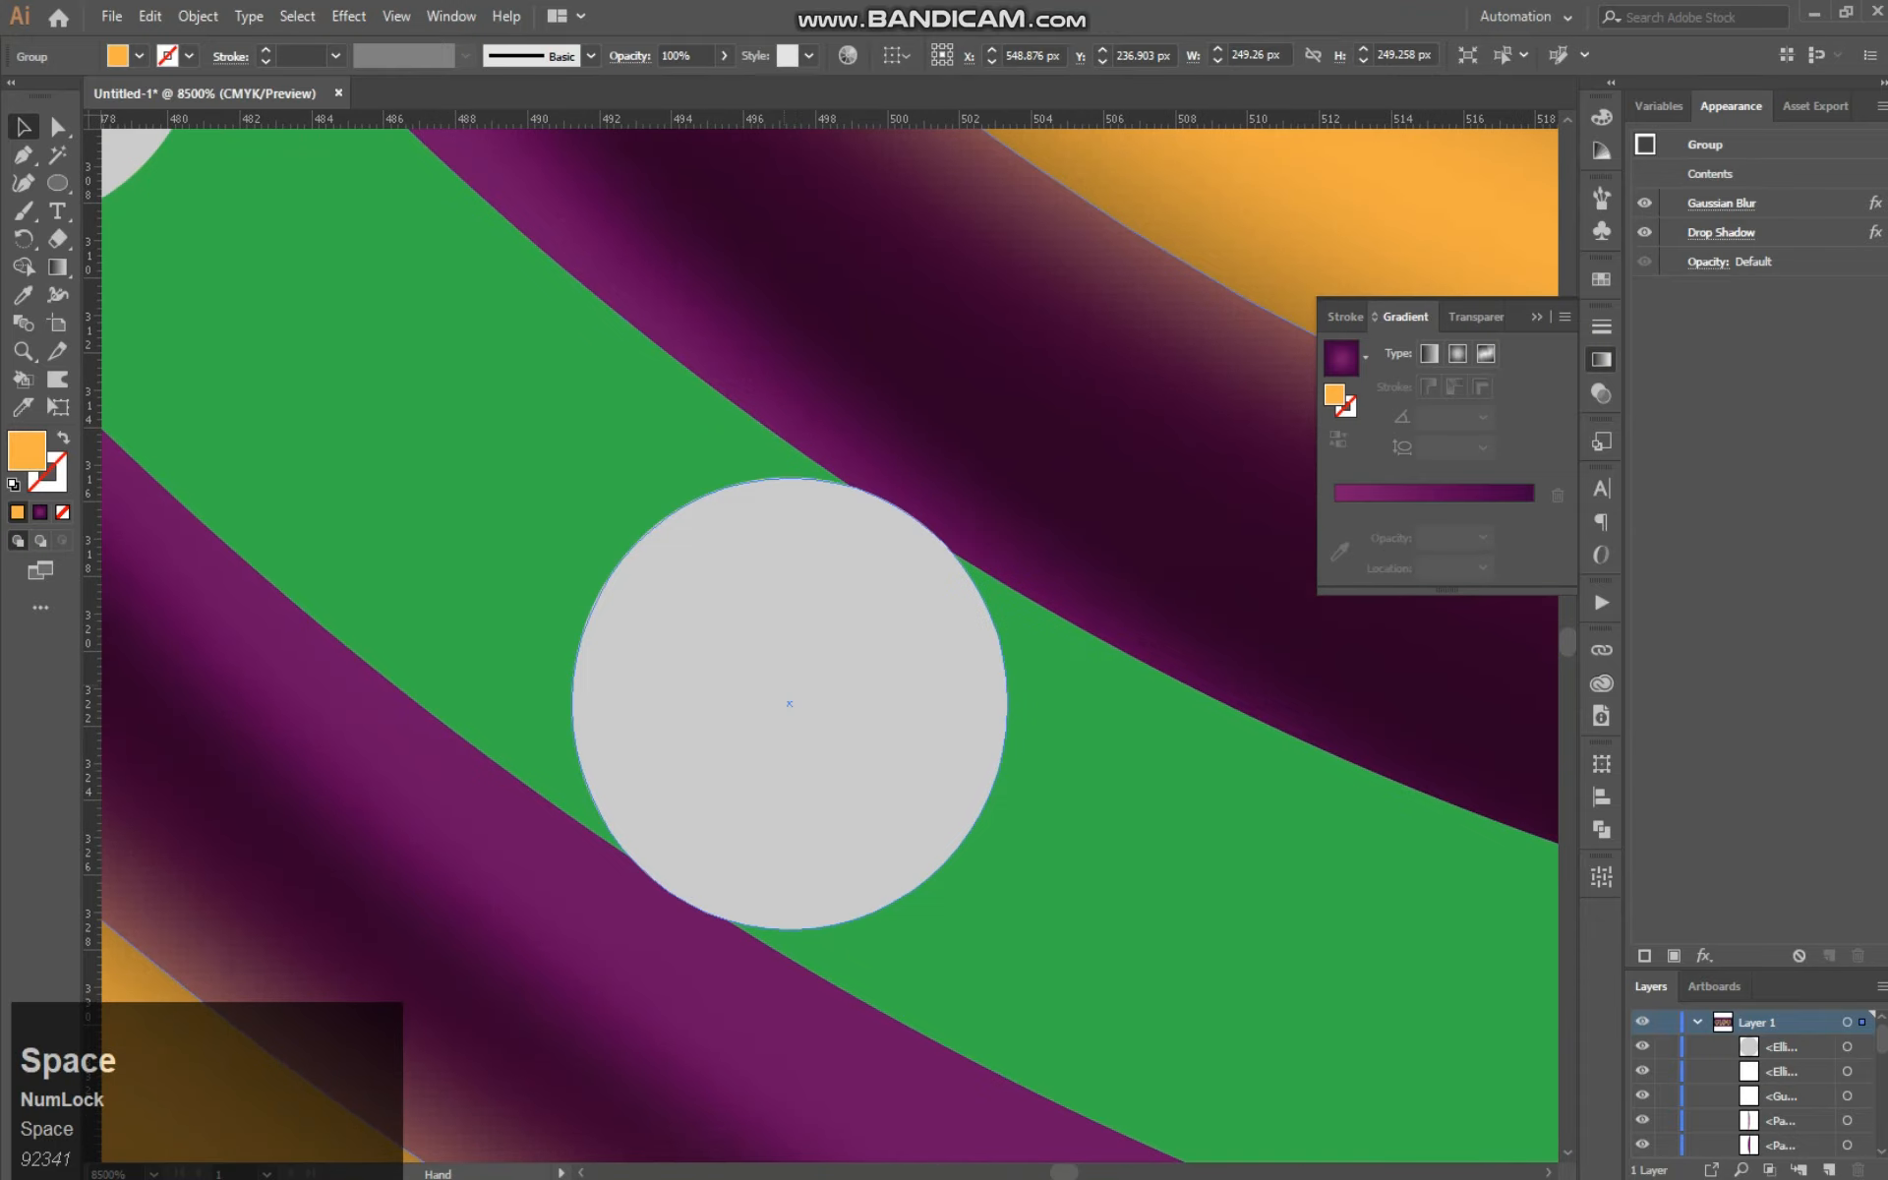
pyautogui.click(790, 703)
pyautogui.moveTo(1008, 477); pyautogui.dragTo(999, 488)
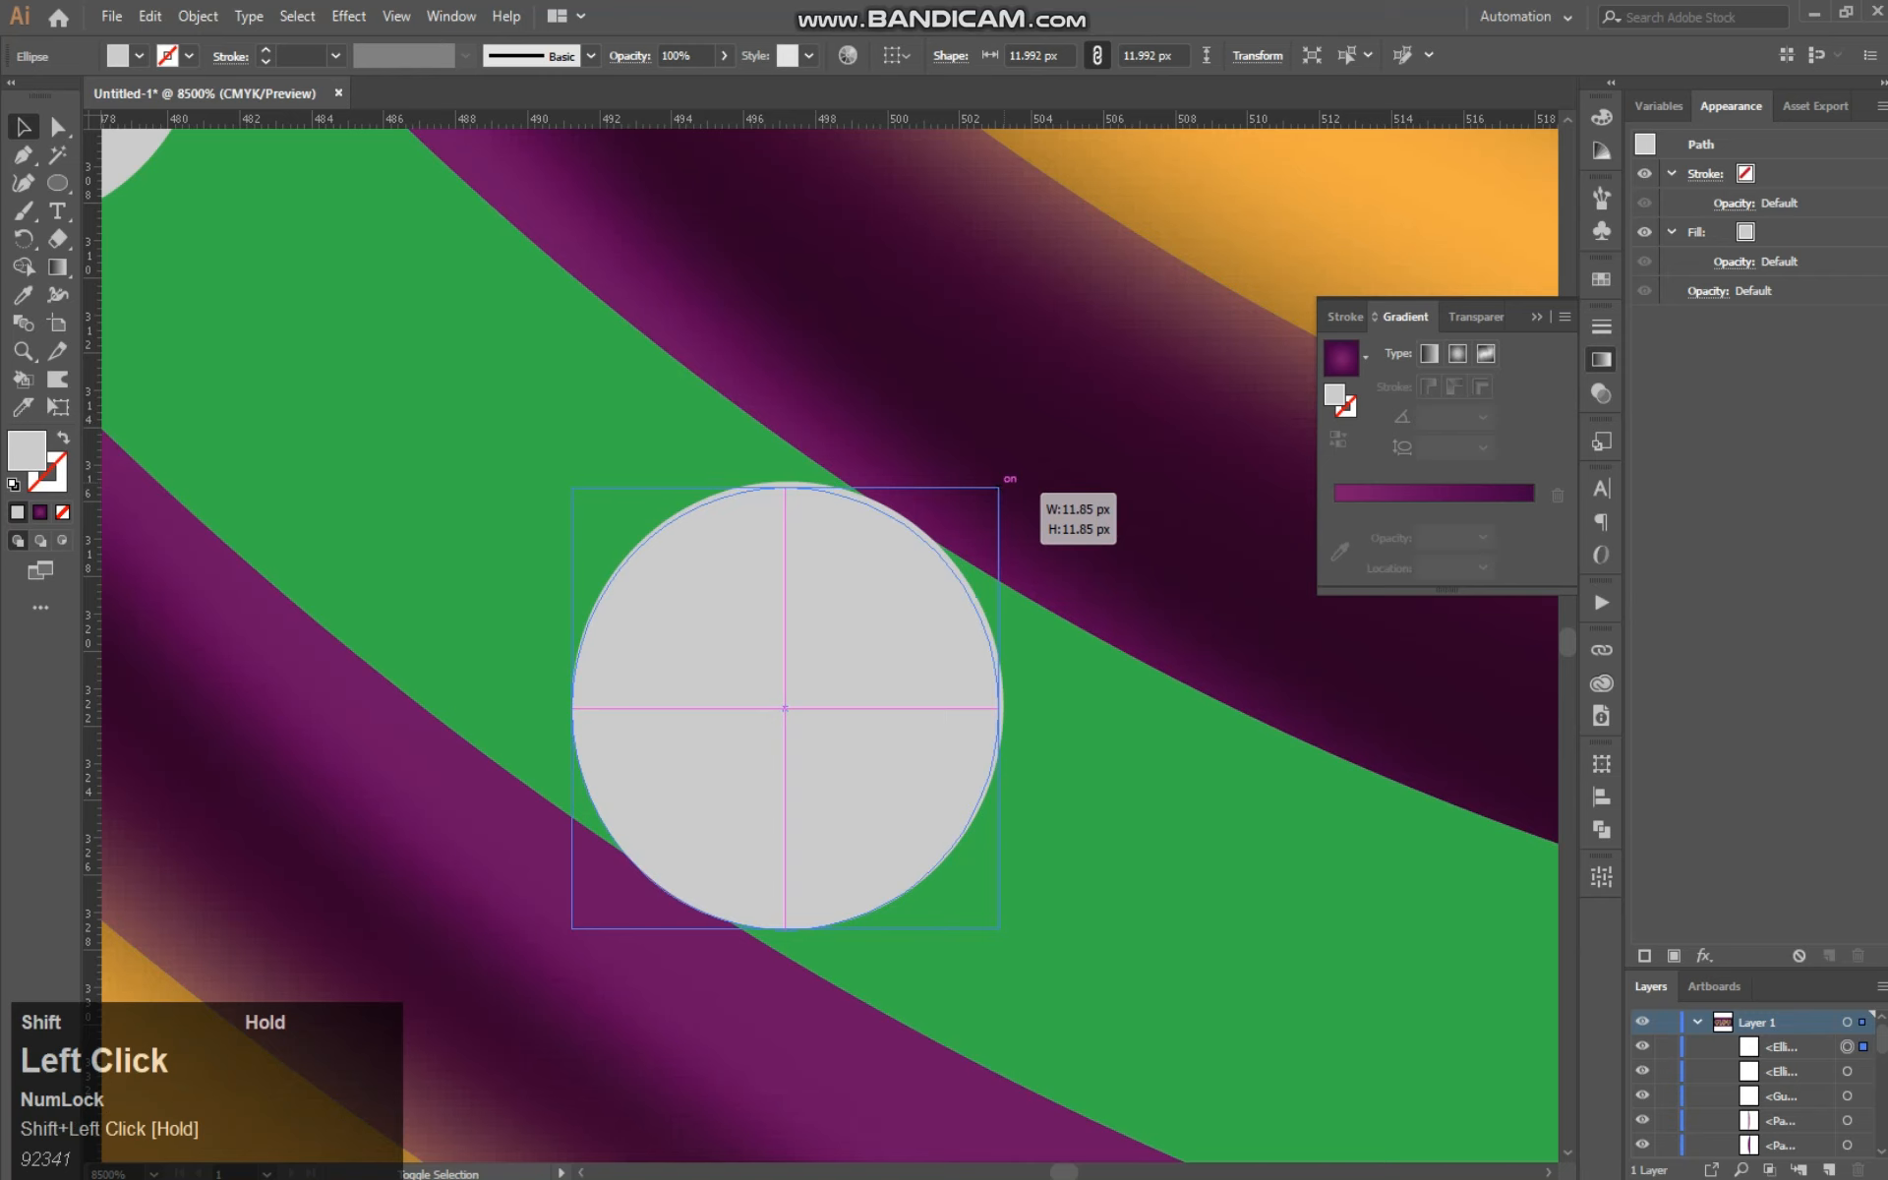
pyautogui.moveTo(572, 929); pyautogui.dragTo(590, 912)
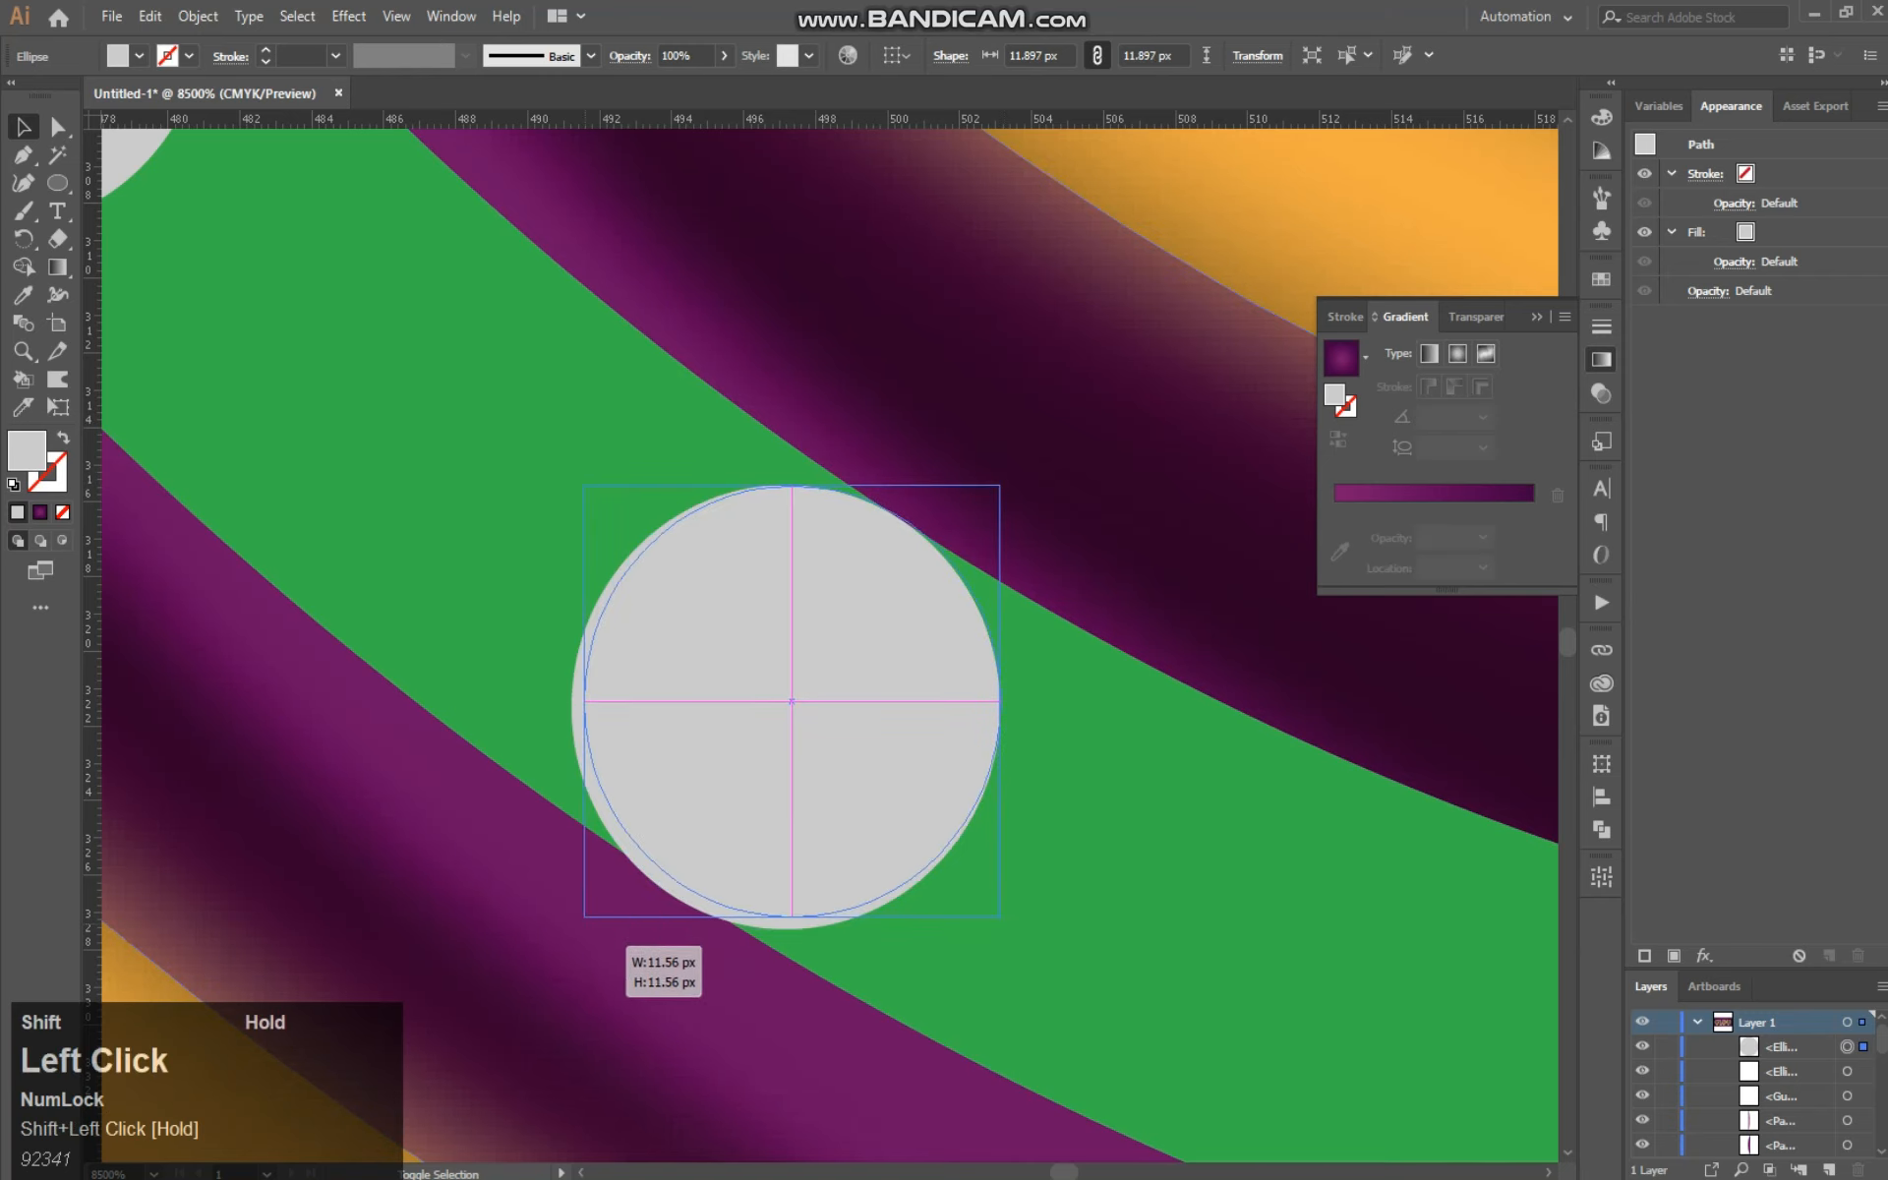
pyautogui.moveTo(579, 922); pyautogui.dragTo(579, 922)
pyautogui.click(472, 969)
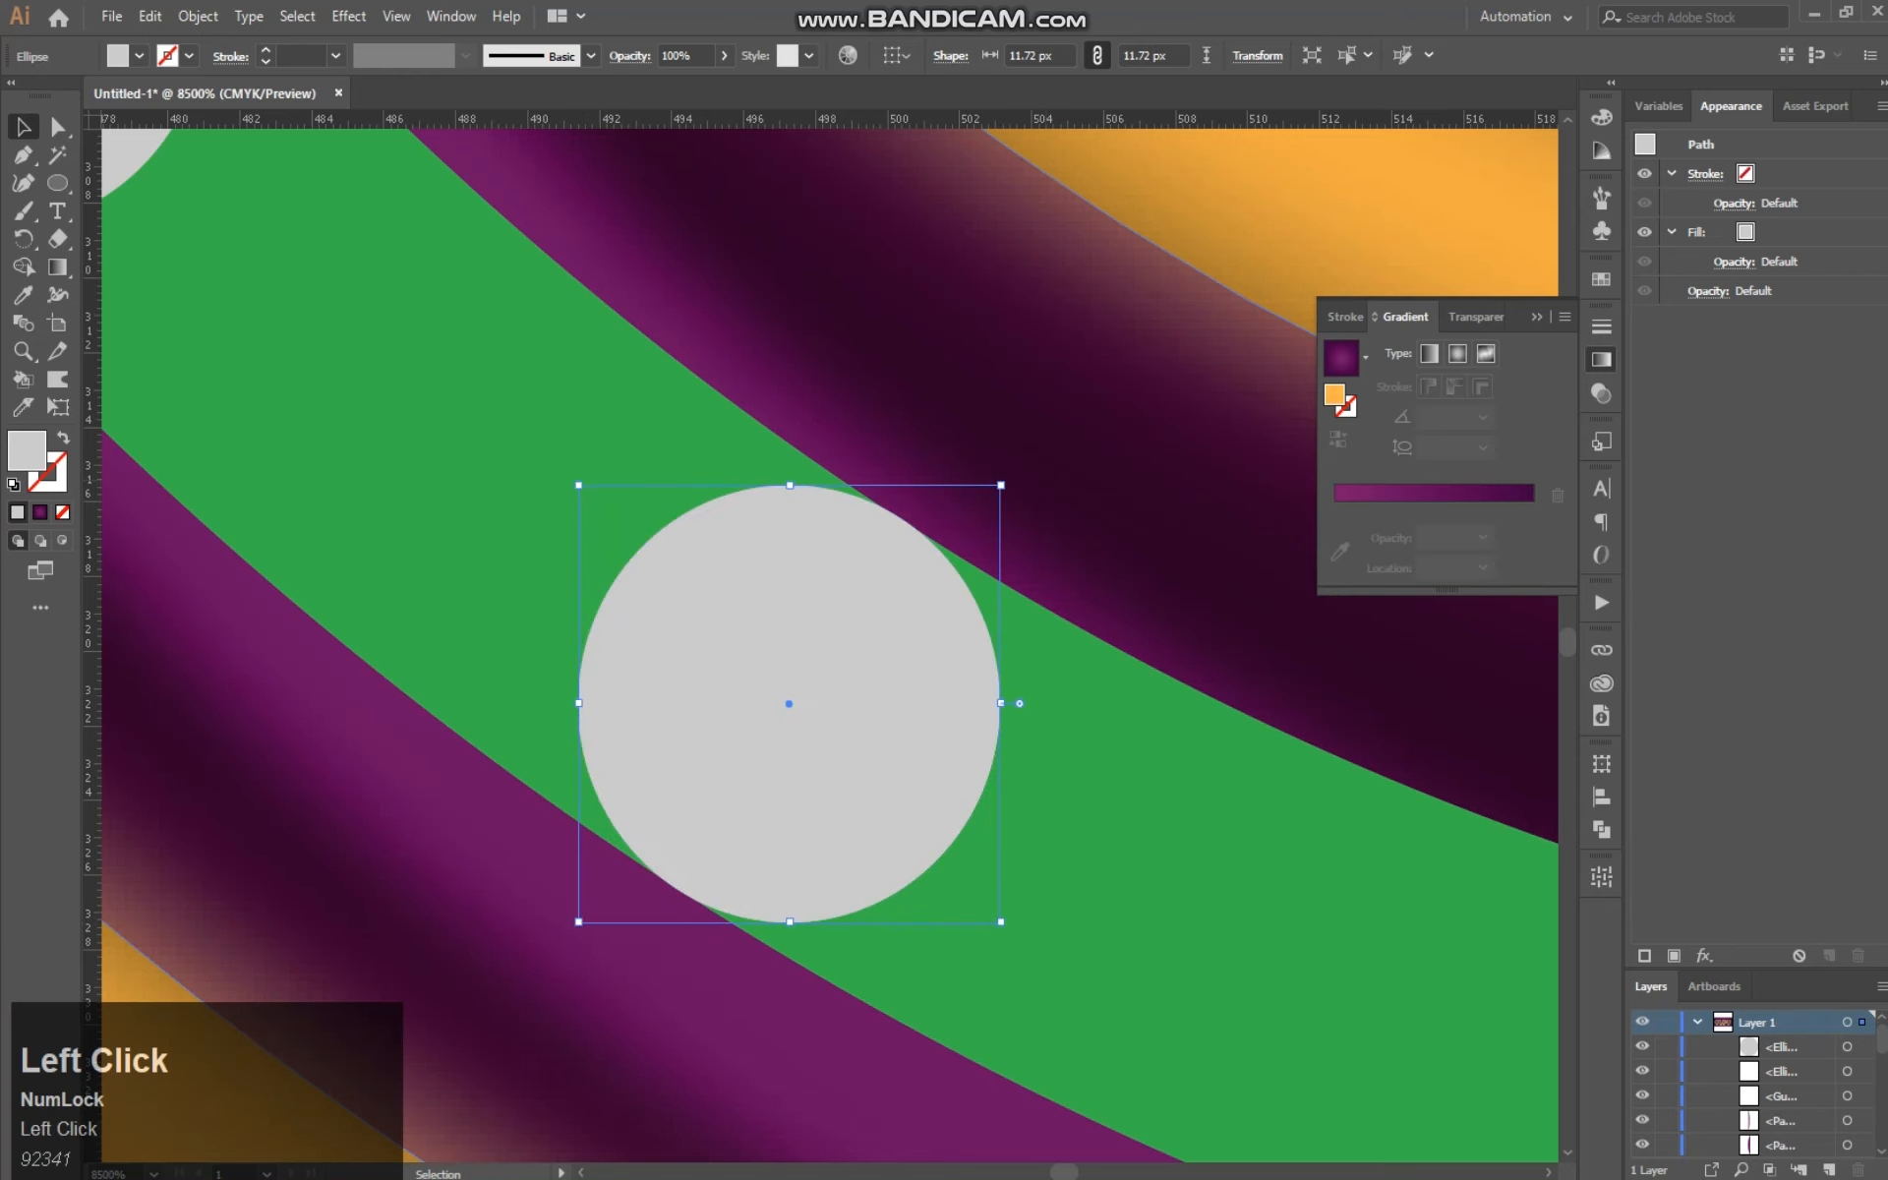
# Step: Select the O's ring with the grey circles and remove the ring segment between them using Shape Builder
pyautogui.click(688, 787)
pyautogui.keyDown('shift'); pyautogui.click(1111, 788); pyautogui.keyUp('shift')
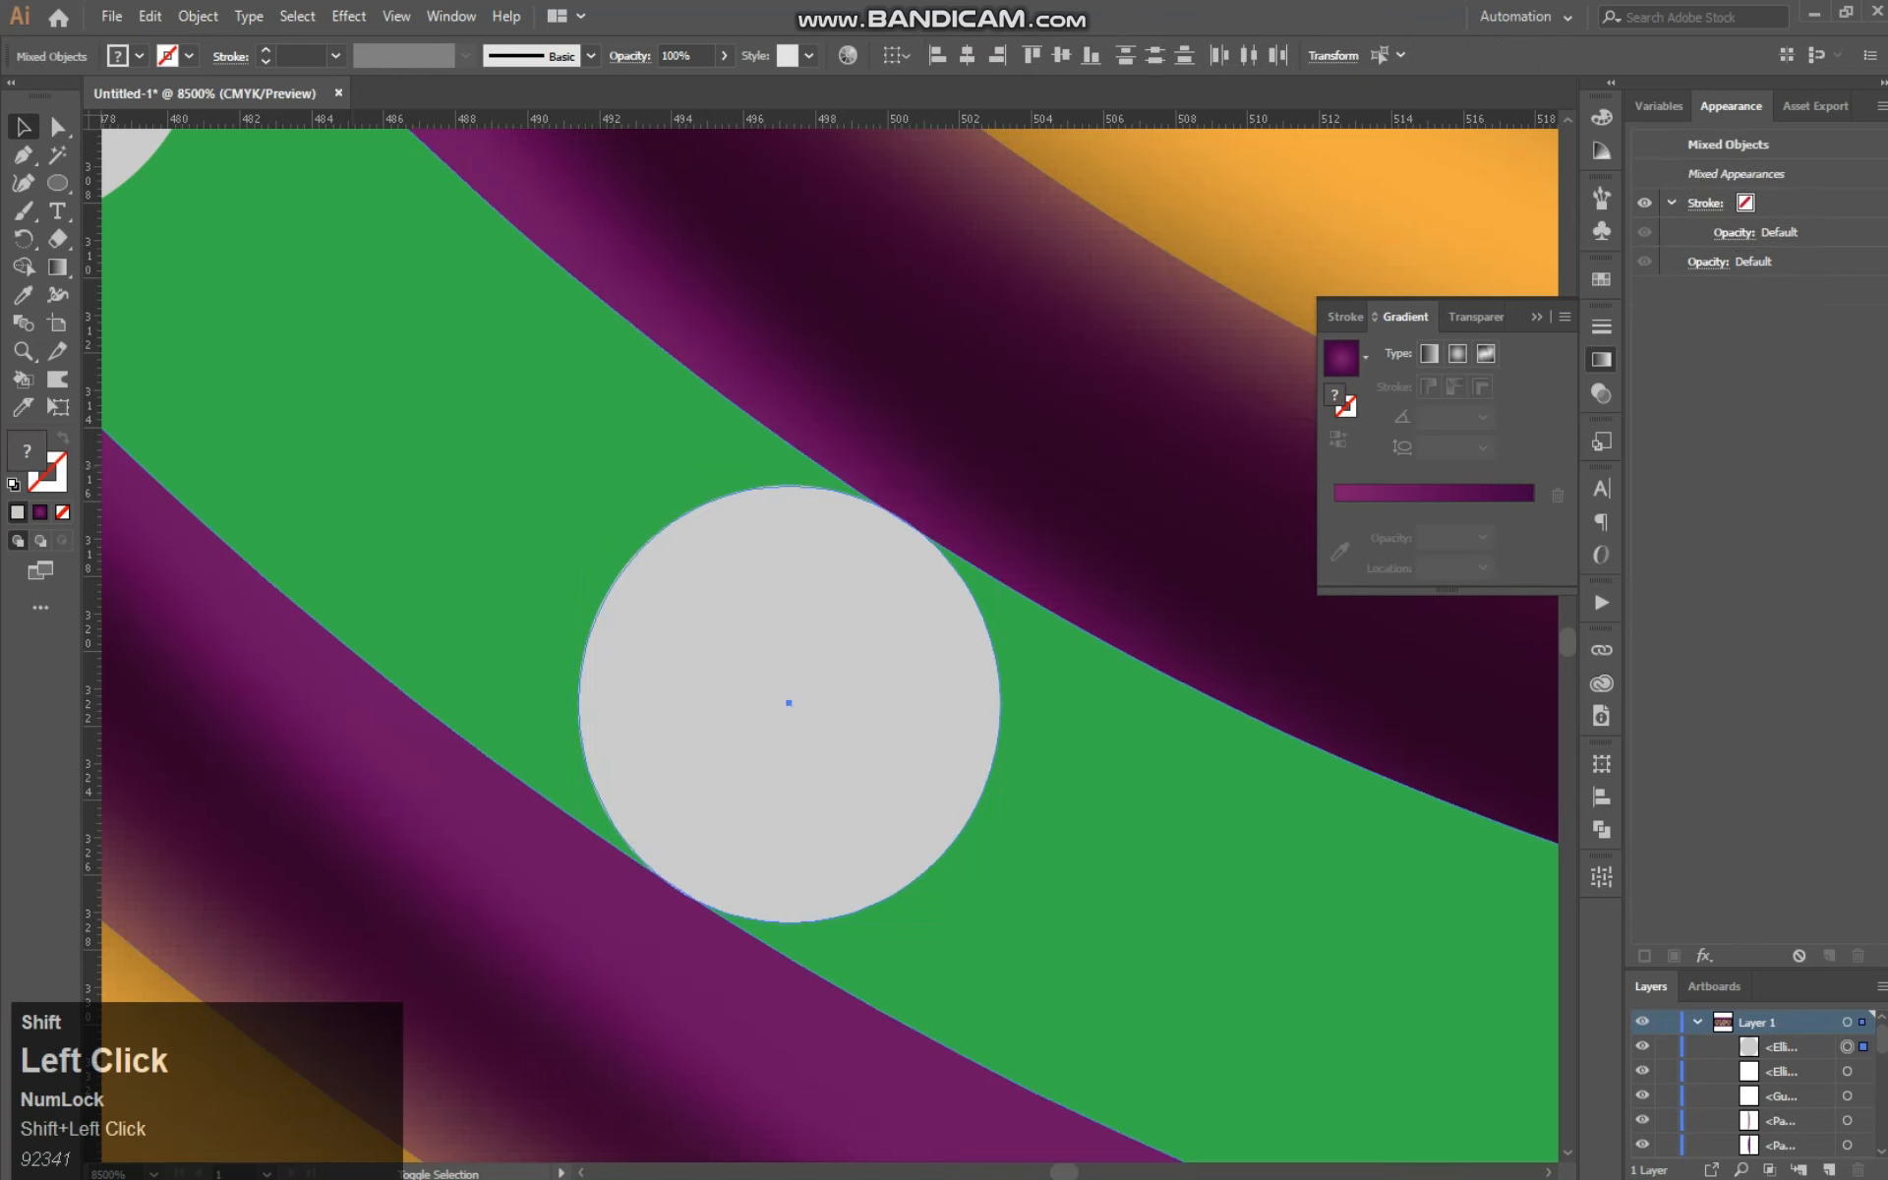
pyautogui.click(22, 267)
pyautogui.keyDown('alt'); pyautogui.moveTo(304, 350); pyautogui.dragTo(369, 429); pyautogui.keyUp('alt')
# Step: Merge the lower and upper grey circles into the adjoining ends of the O's ring as rounded ends
pyautogui.moveTo(1191, 845); pyautogui.dragTo(848, 736)
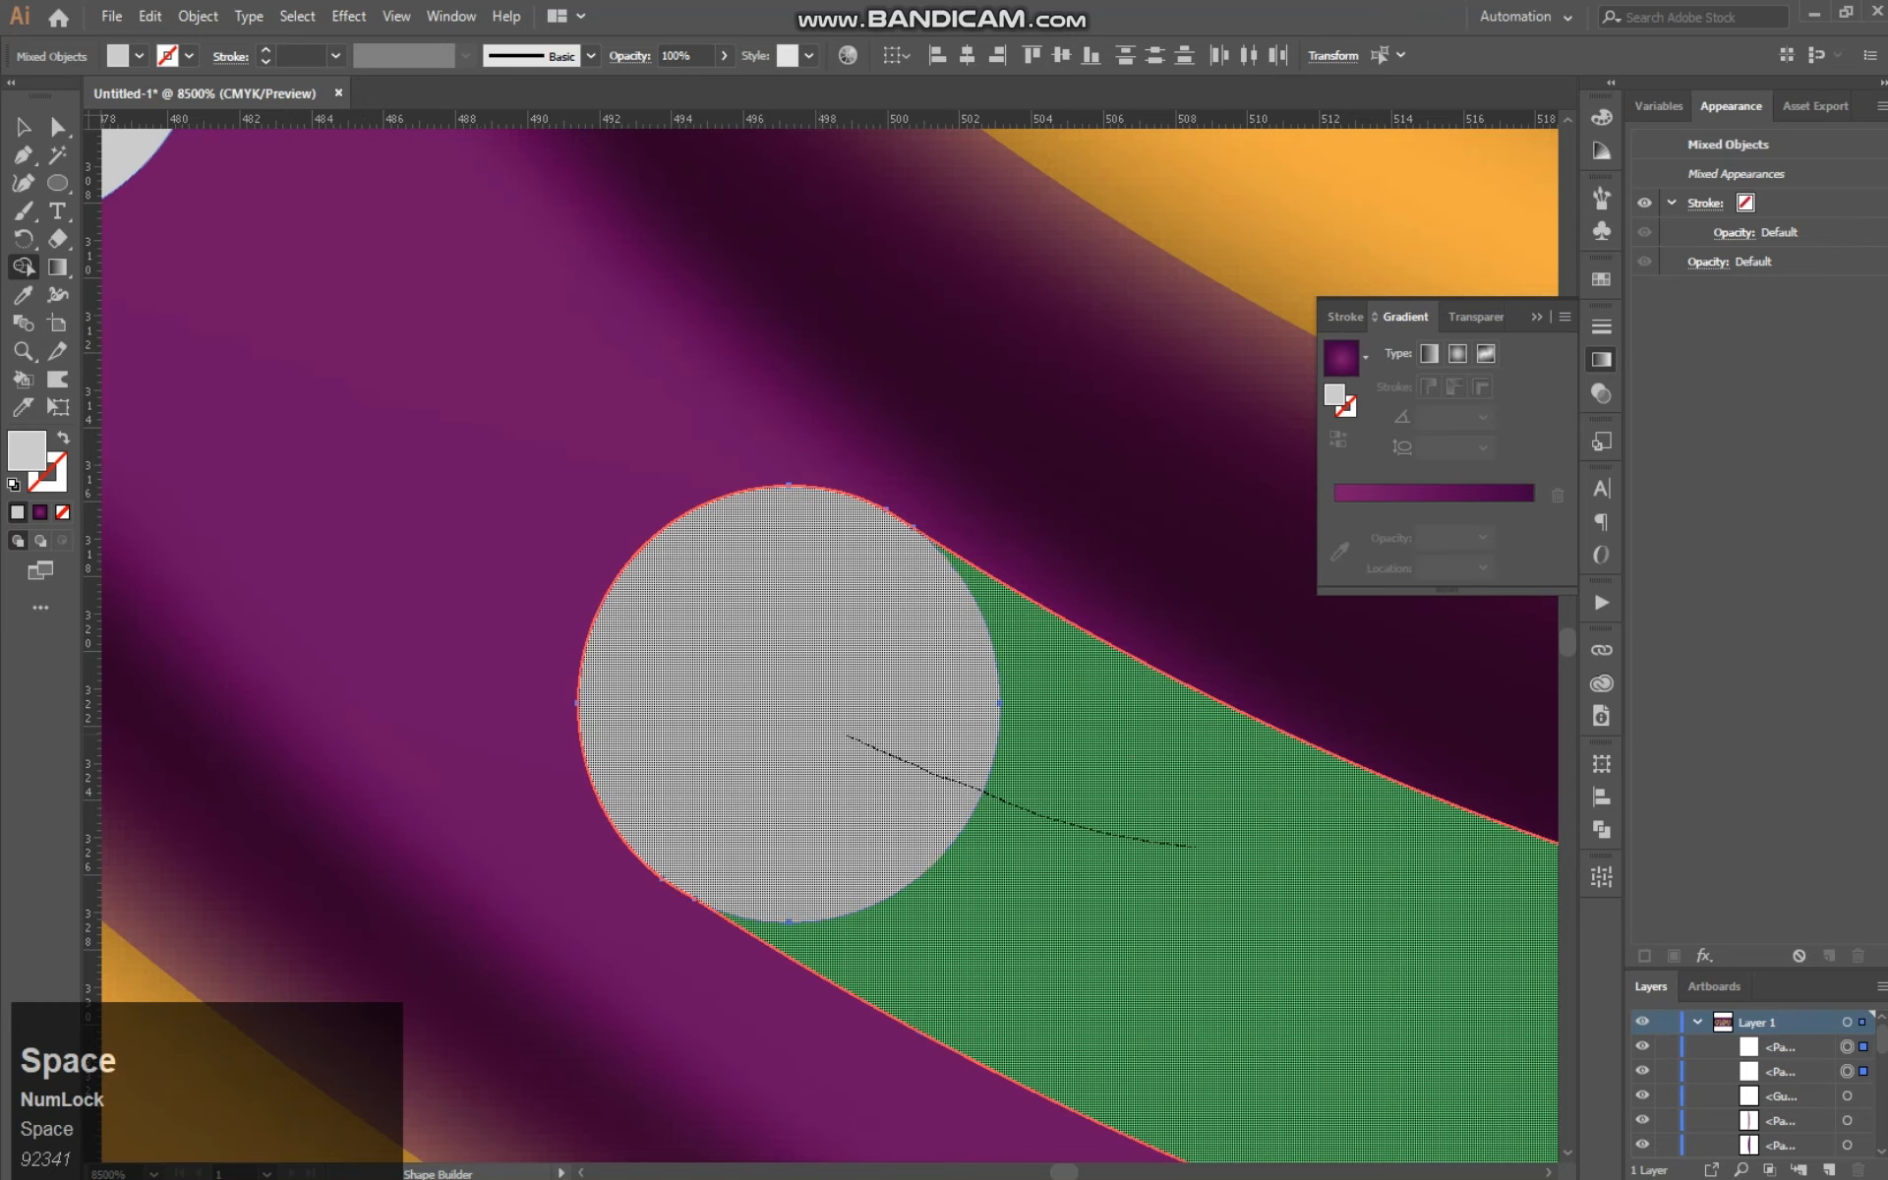
pyautogui.moveTo(689, 550); pyautogui.dragTo(1193, 969)
pyautogui.moveTo(492, 344)
pyautogui.mouseDown()
pyautogui.moveTo(713, 620)
pyautogui.moveTo(615, 498)
pyautogui.mouseUp()
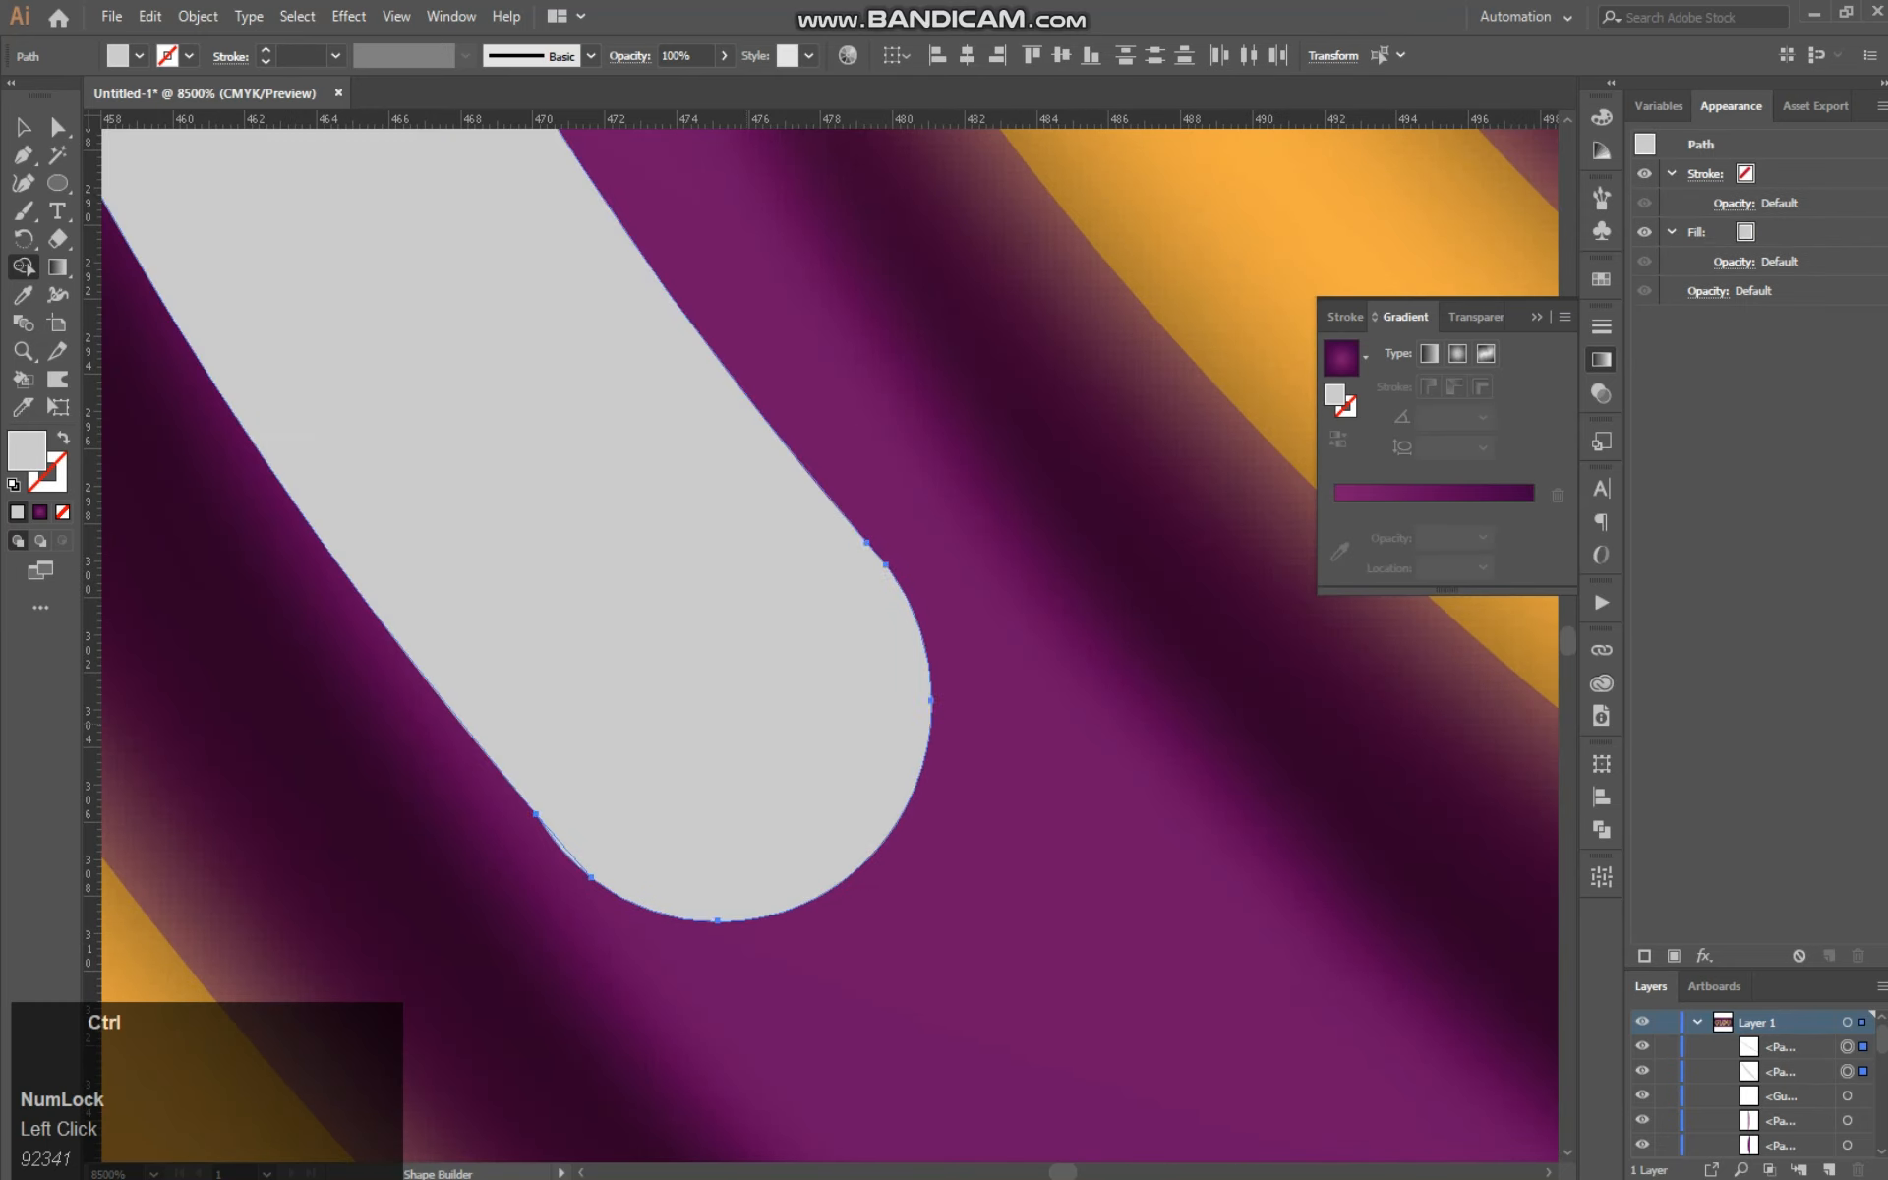
pyautogui.hotkey('ctrl', '-')
pyautogui.hotkey('ctrl', '-')
pyautogui.hotkey('ctrl', '-')
pyautogui.hotkey('ctrl', '-')
pyautogui.hotkey('ctrl', '-')
pyautogui.hotkey('ctrl', '-')
pyautogui.hotkey('ctrl', '-')
pyautogui.hotkey('ctrl', '-')
pyautogui.hotkey('ctrl', '-')
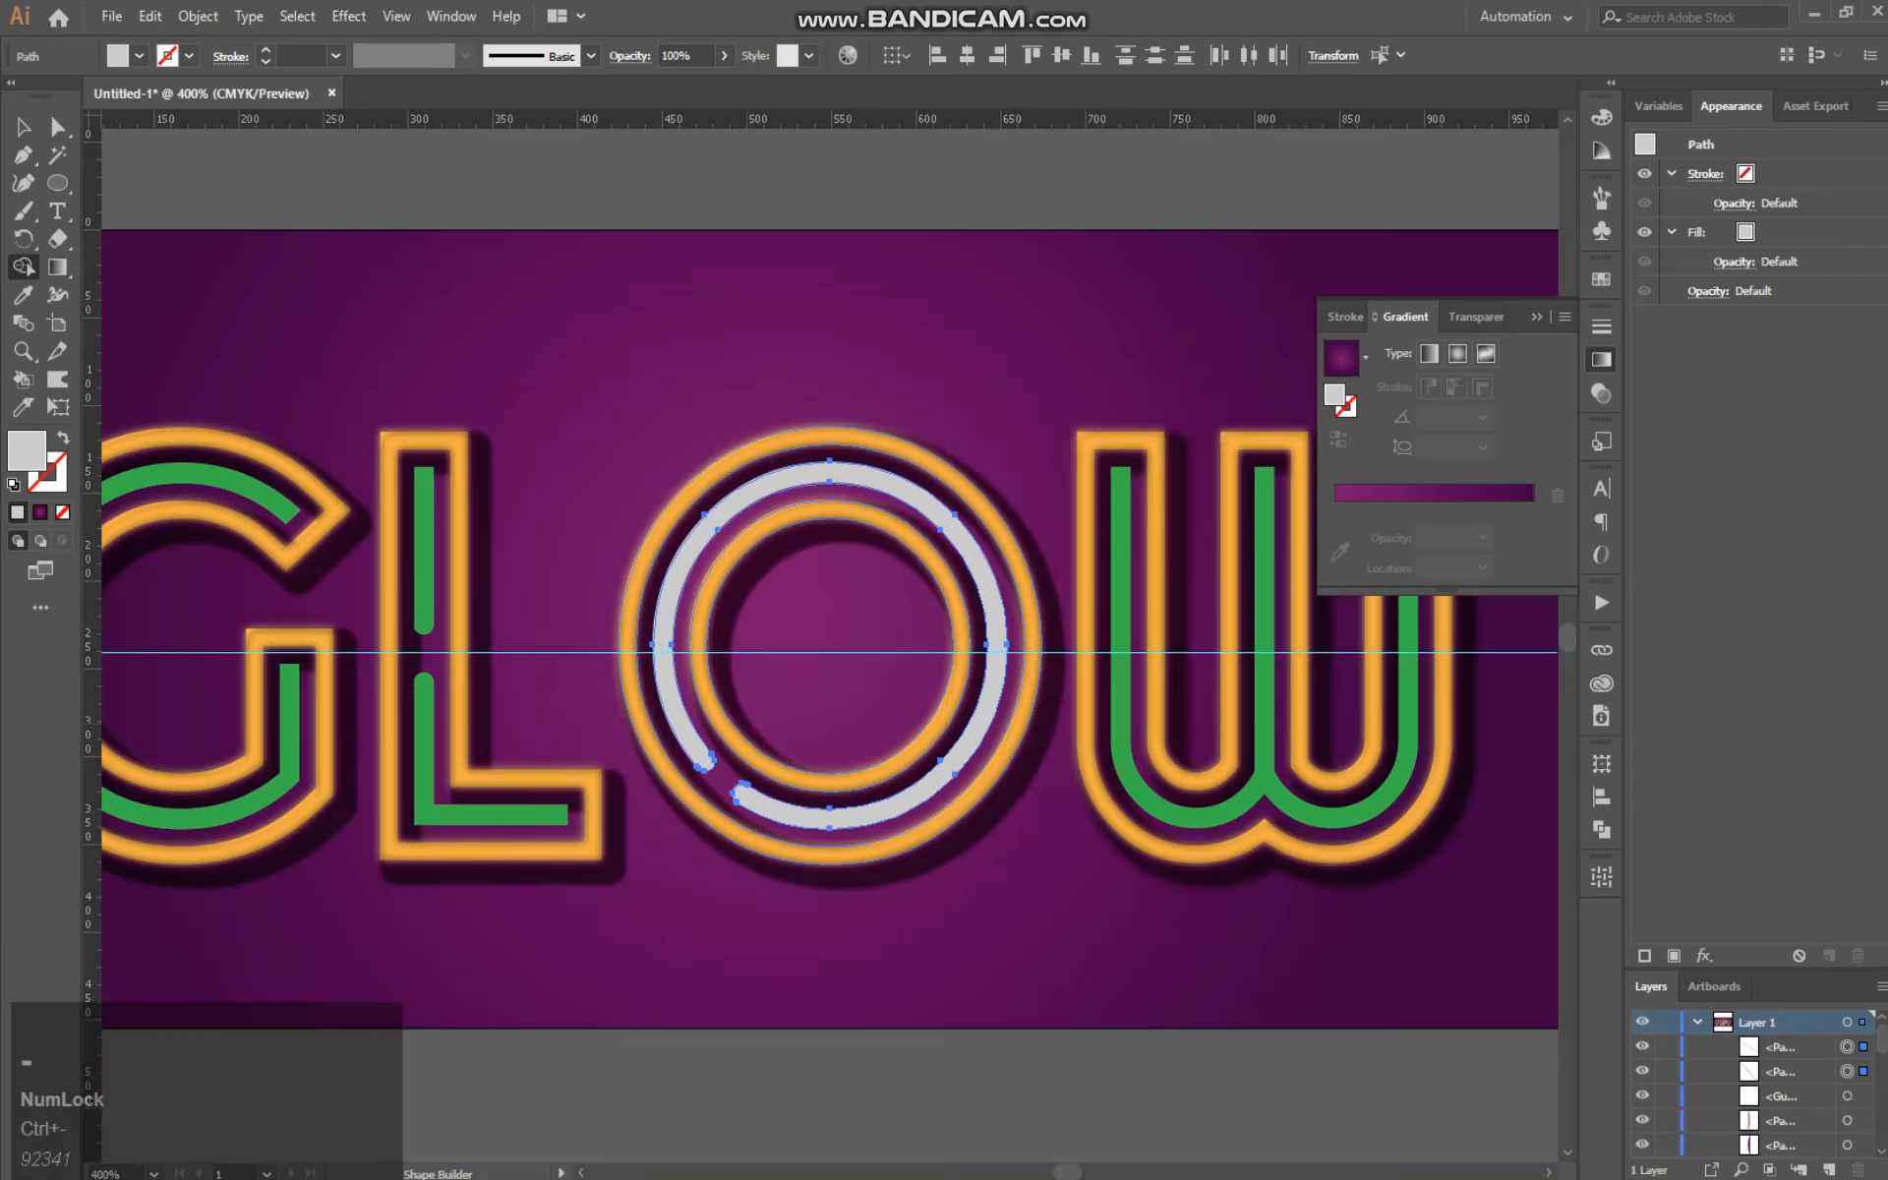
# Step: Fill the O's merged inner ring with the CMYK Green swatch and deselect it
pyautogui.click(22, 126)
pyautogui.click(706, 532)
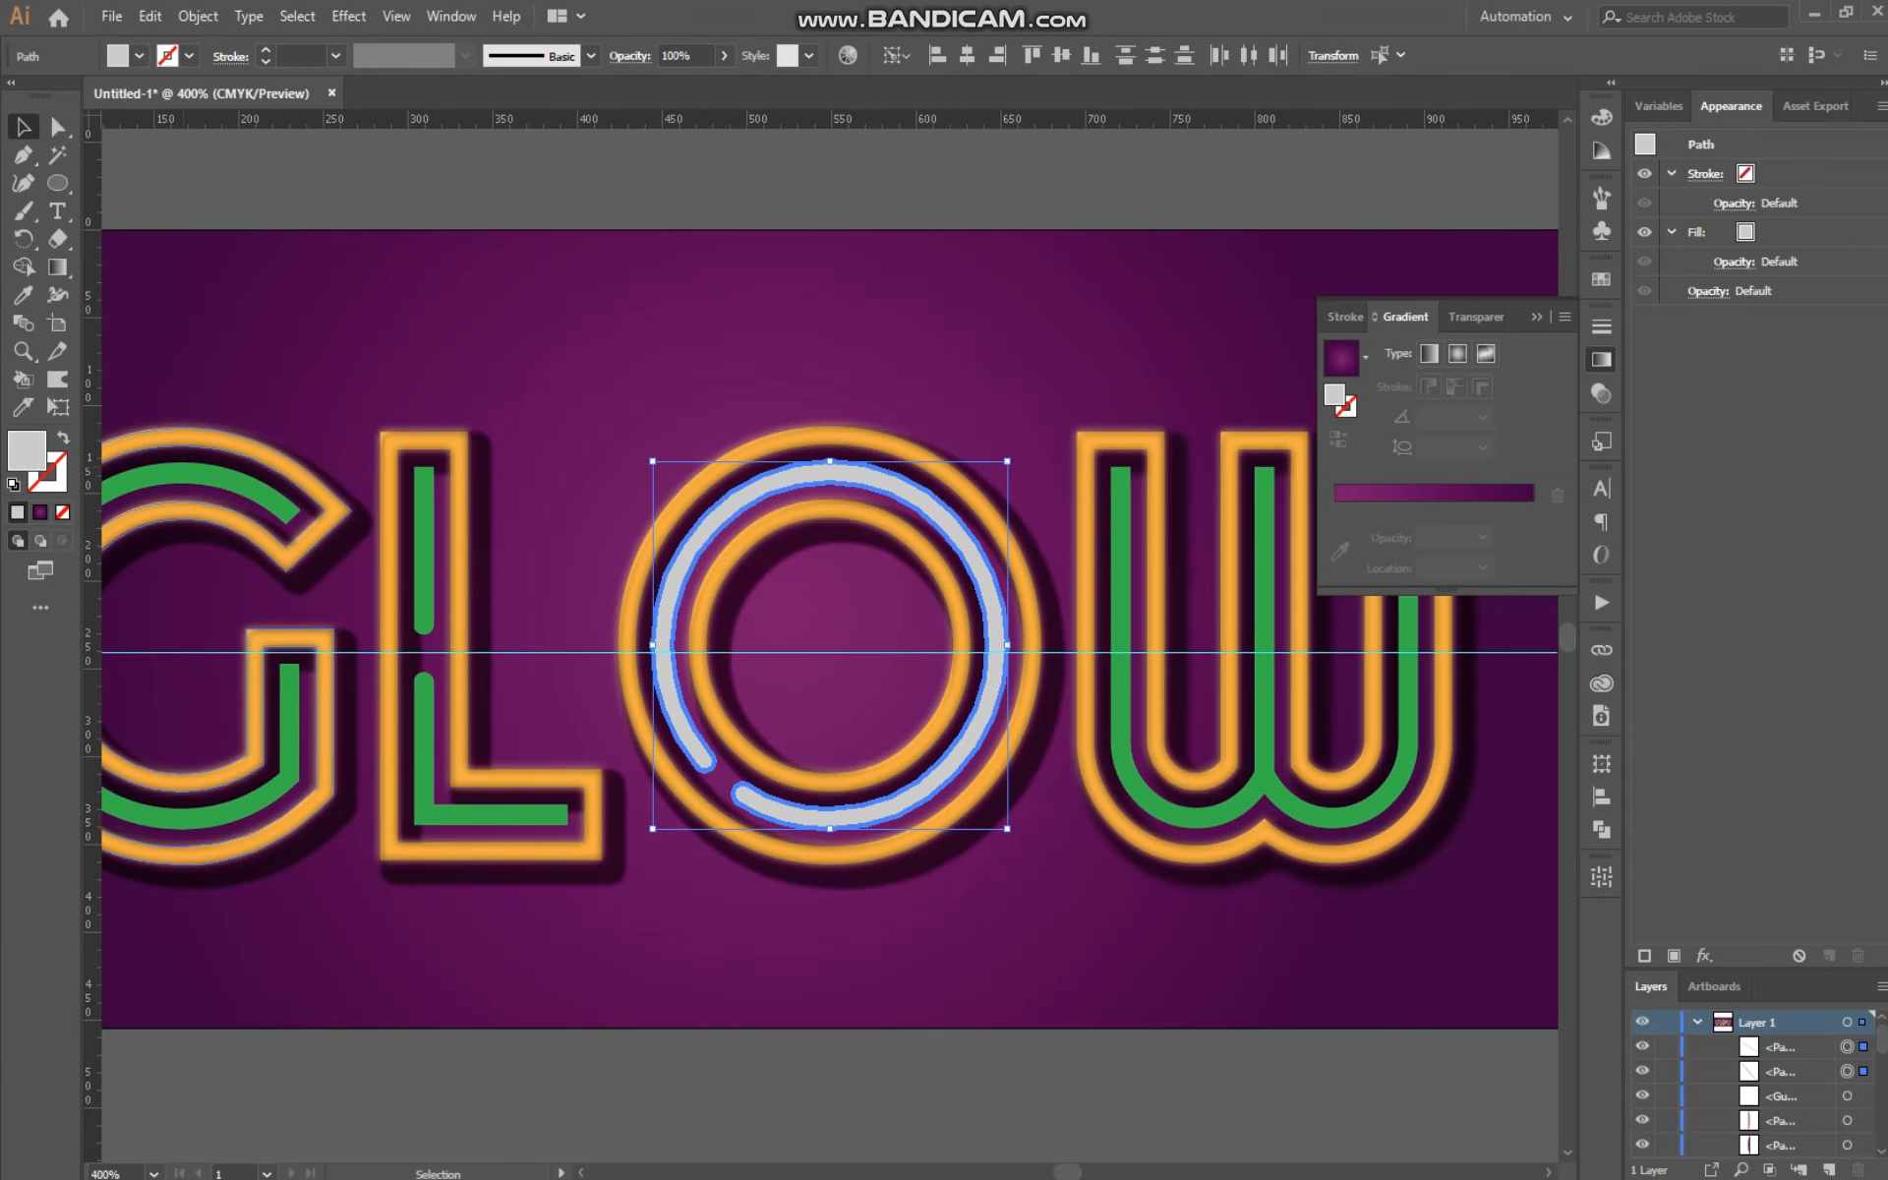
pyautogui.click(1602, 280)
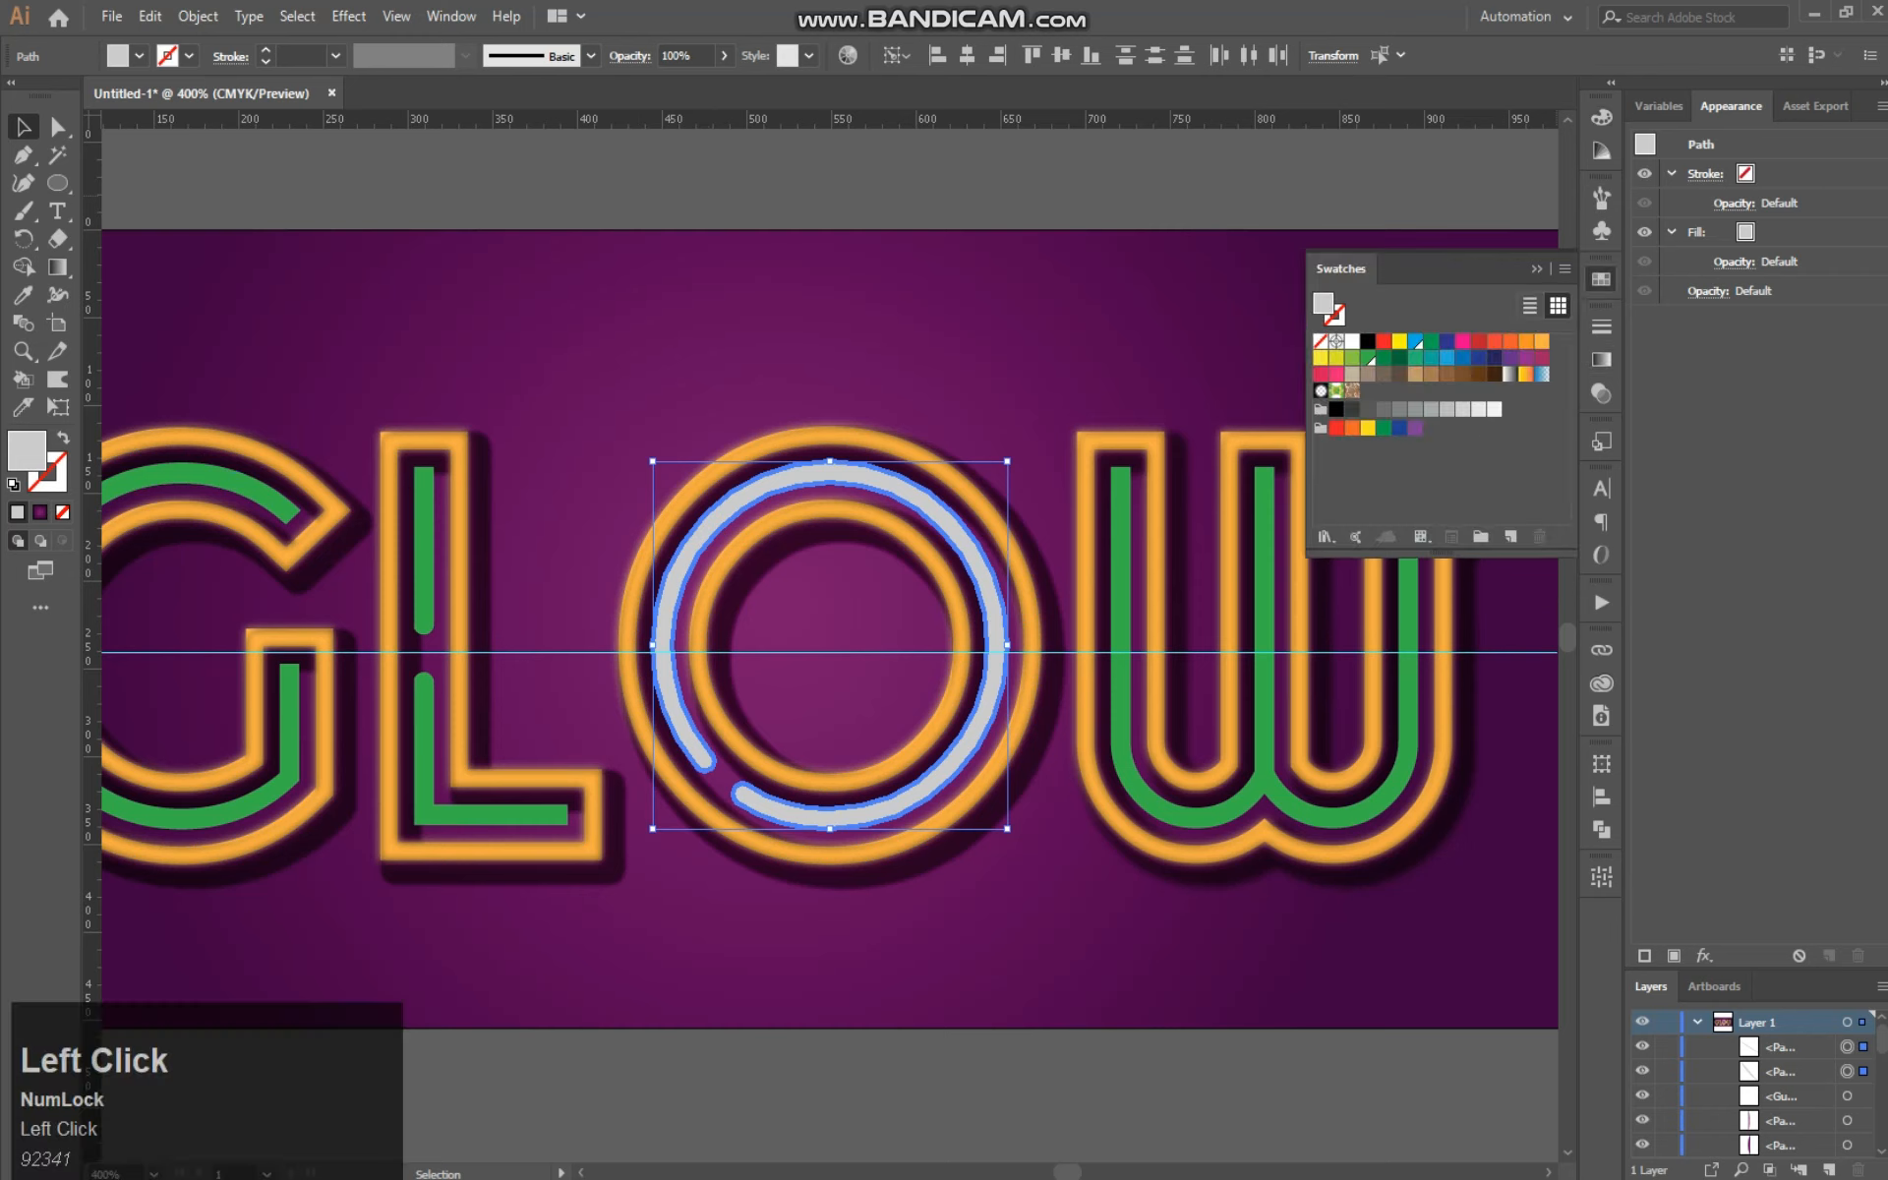
pyautogui.click(1431, 342)
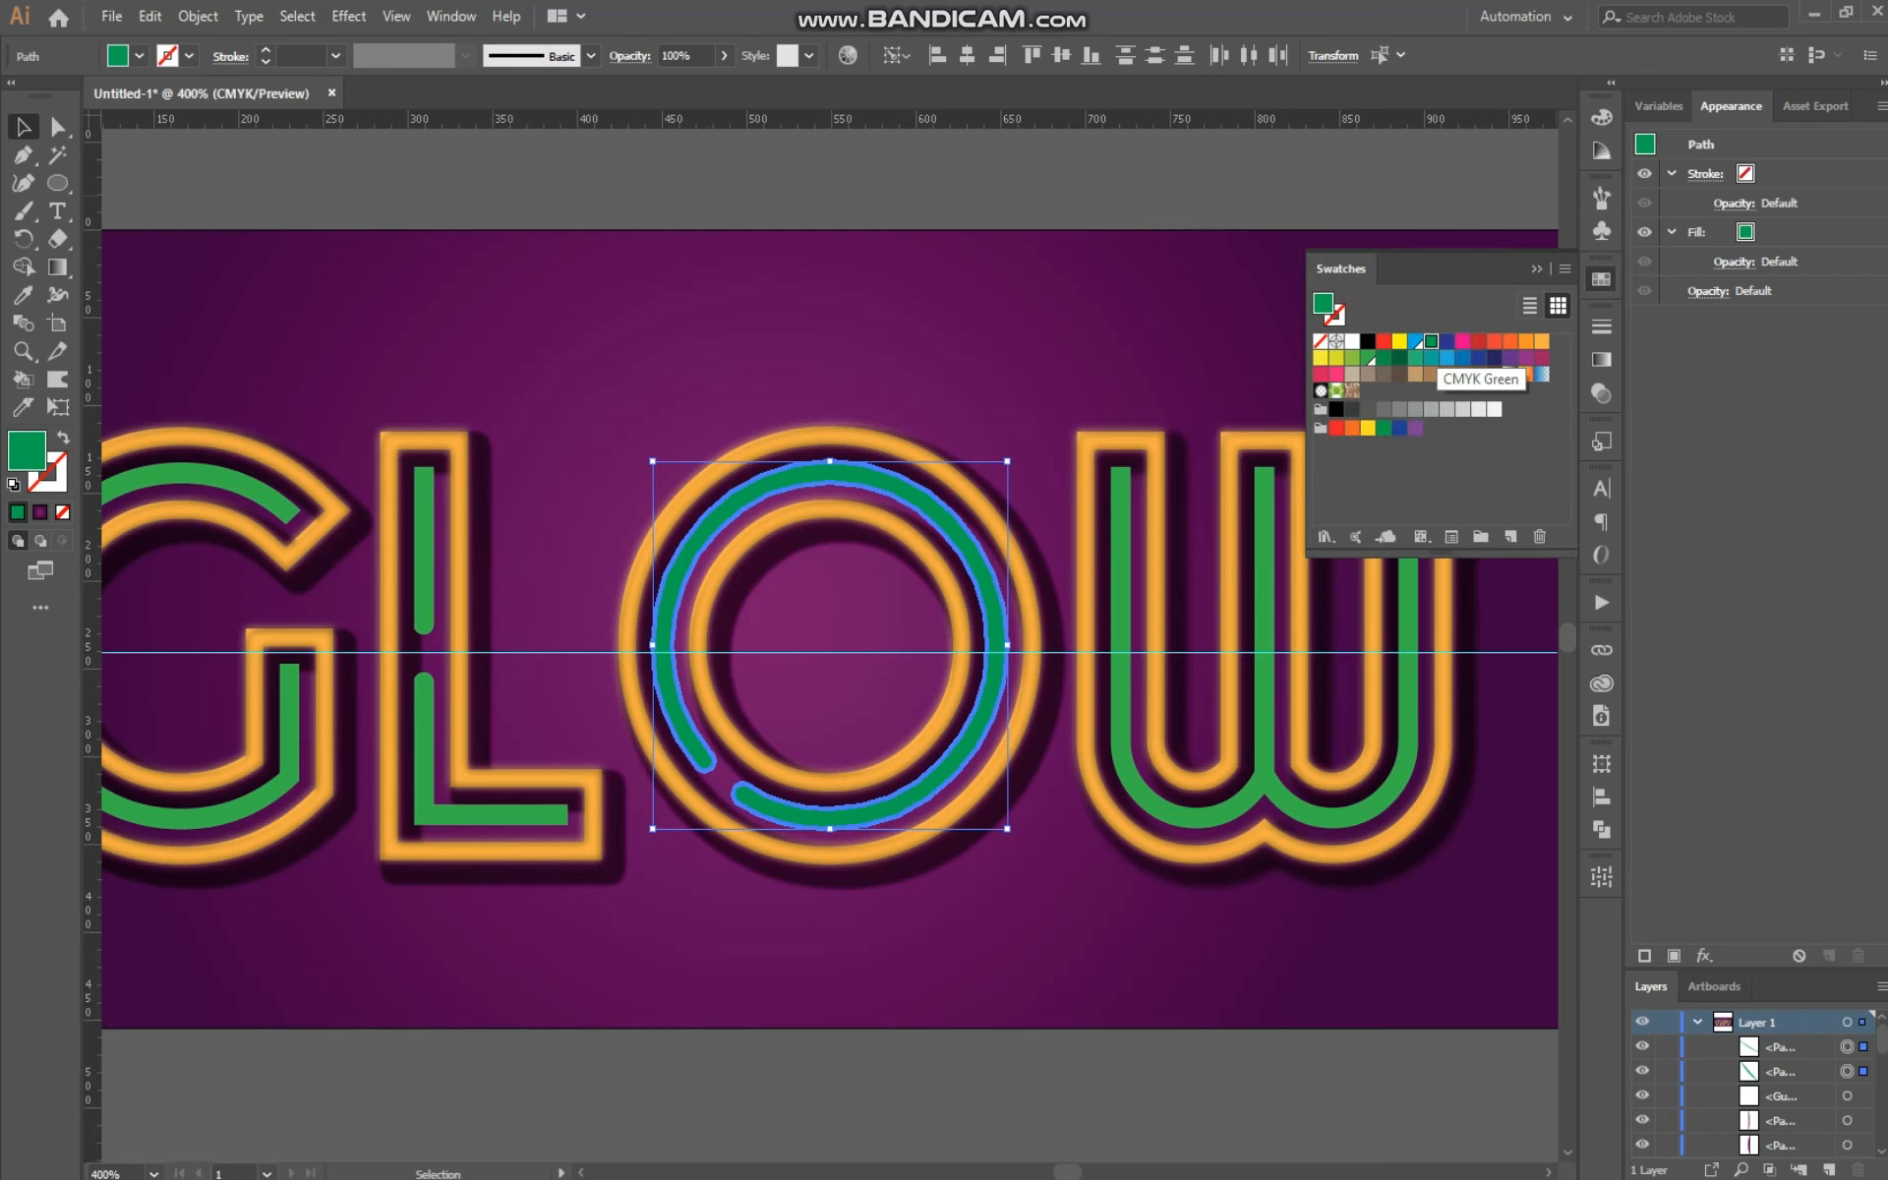
pyautogui.click(1154, 189)
pyautogui.click(959, 536)
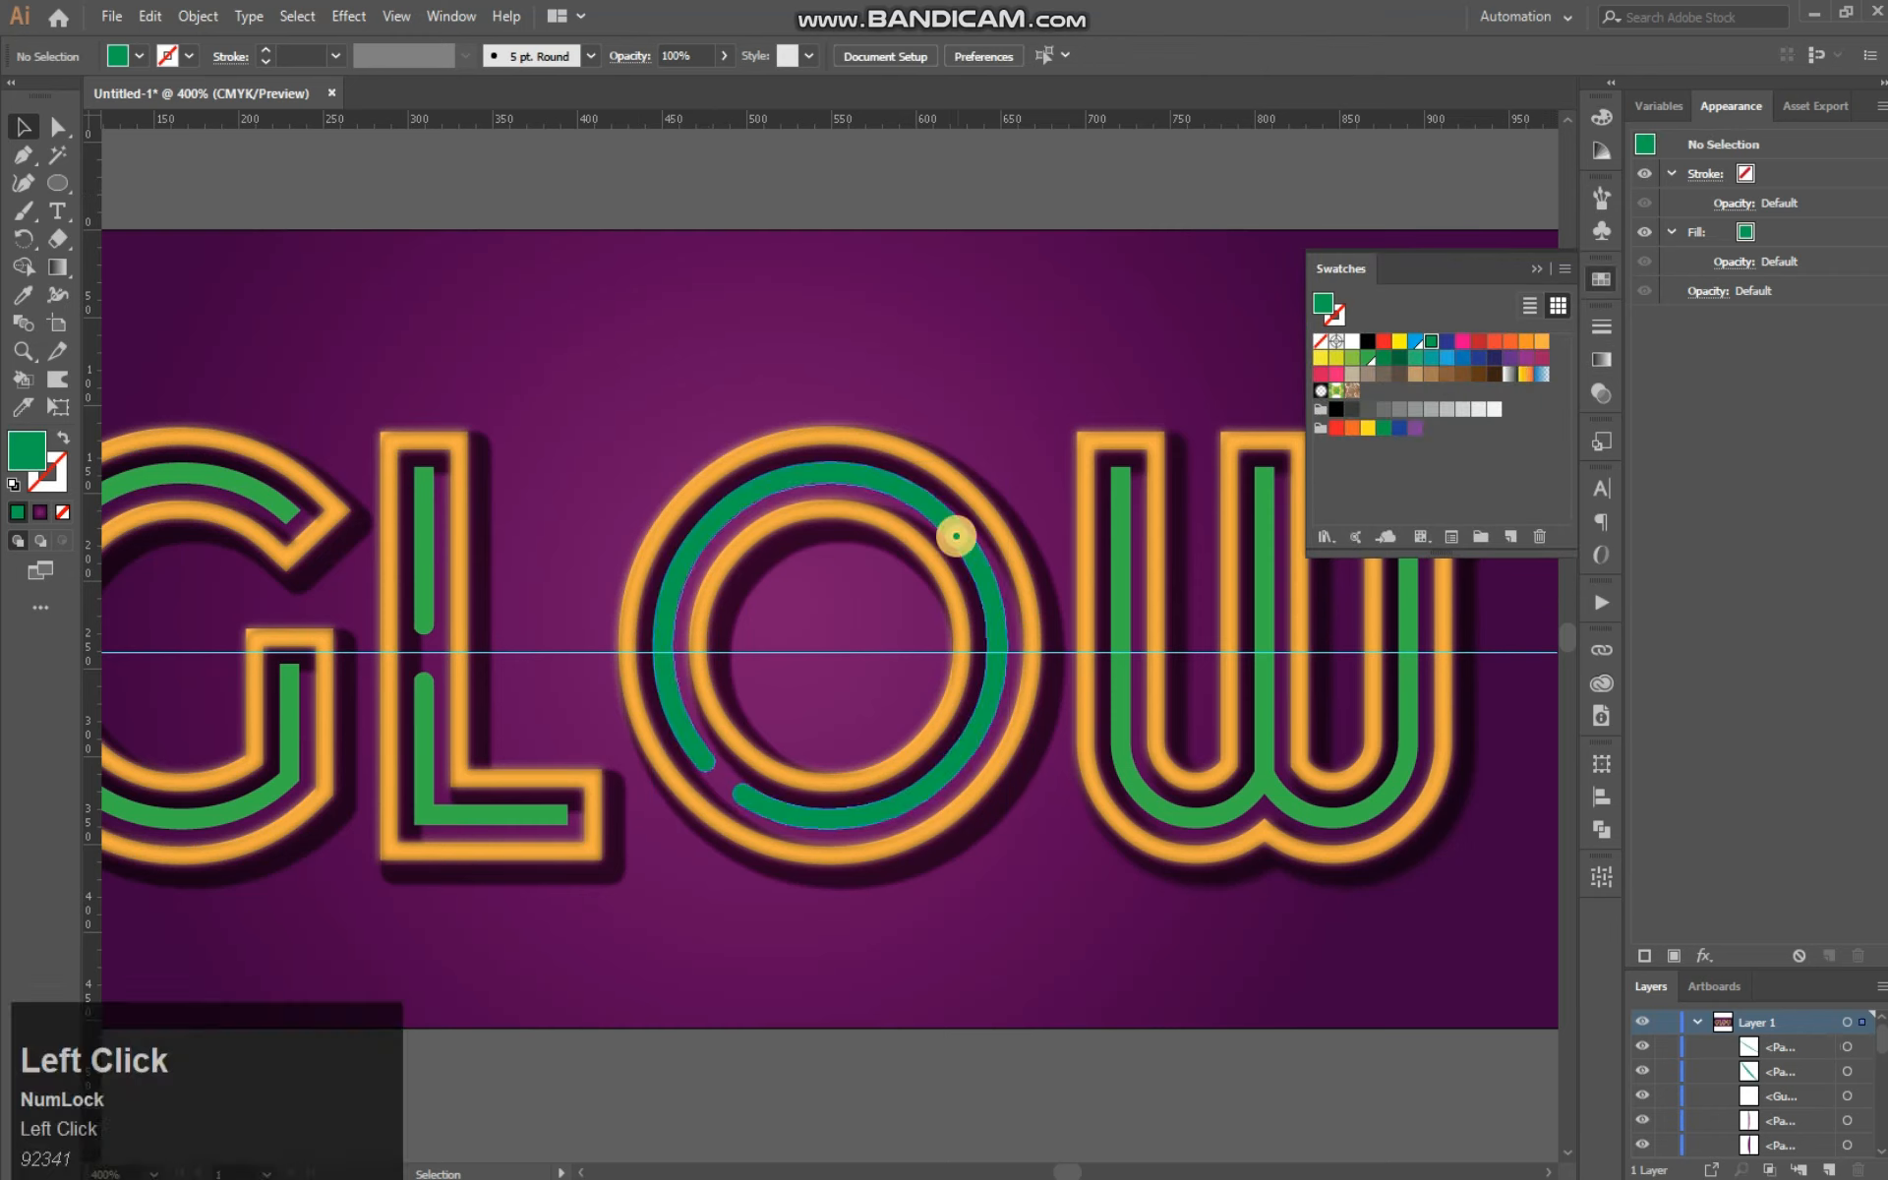
# Step: Recolour the O's inner ring with the lighter green swatch matching the other letters and deselect it
pyautogui.click(1368, 357)
pyautogui.click(1269, 196)
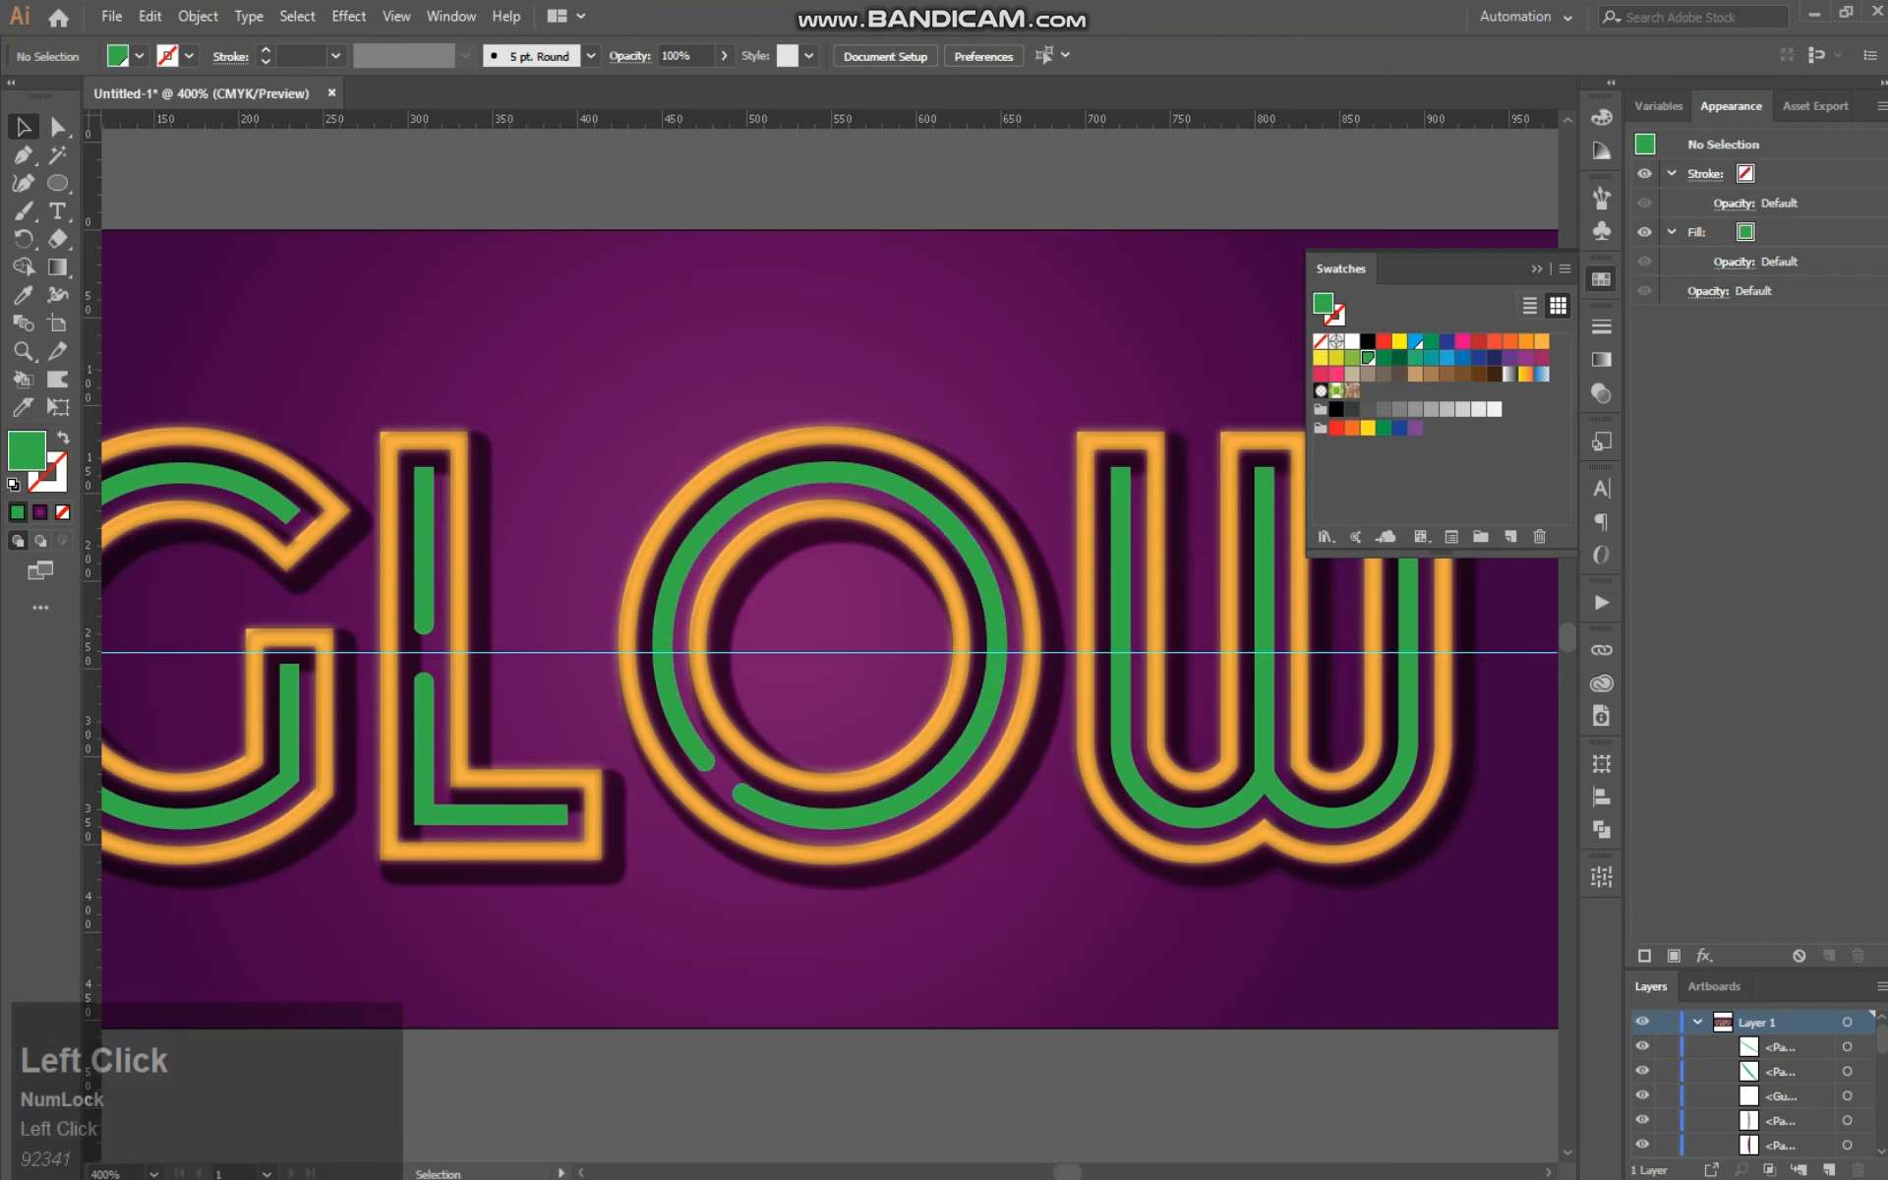
# Step: Draw a circle about 11.38 px wide across the W's left green stem just above the guide and fill it white
pyautogui.keyDown('space'); pyautogui.moveTo(1418, 741); pyautogui.dragTo(1180, 657); pyautogui.keyUp('space')
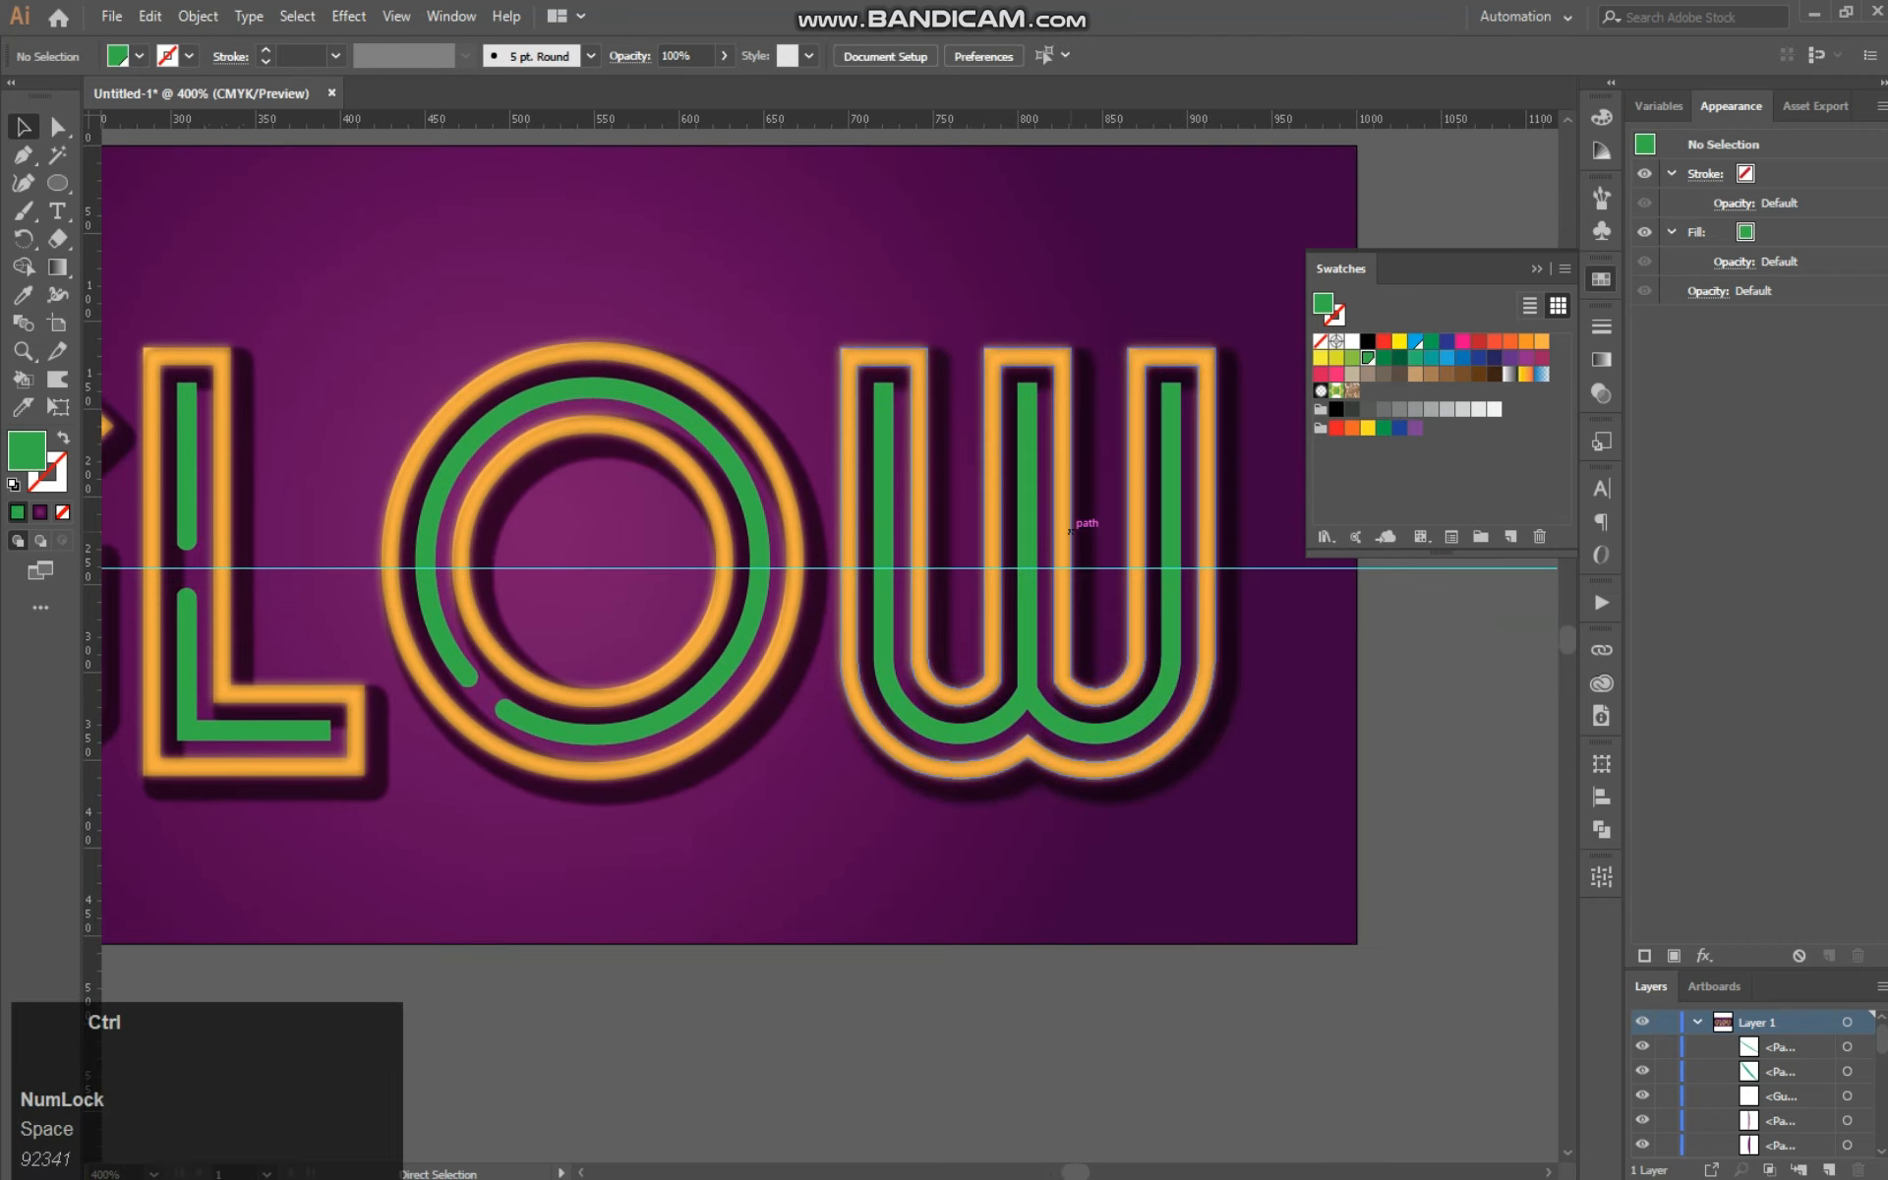
pyautogui.hotkey('ctrl', '=')
pyautogui.hotkey('ctrl', '=')
pyautogui.hotkey('ctrl', '=')
pyautogui.keyDown('space'); pyautogui.moveTo(1066, 527); pyautogui.dragTo(681, 677); pyautogui.keyUp('space')
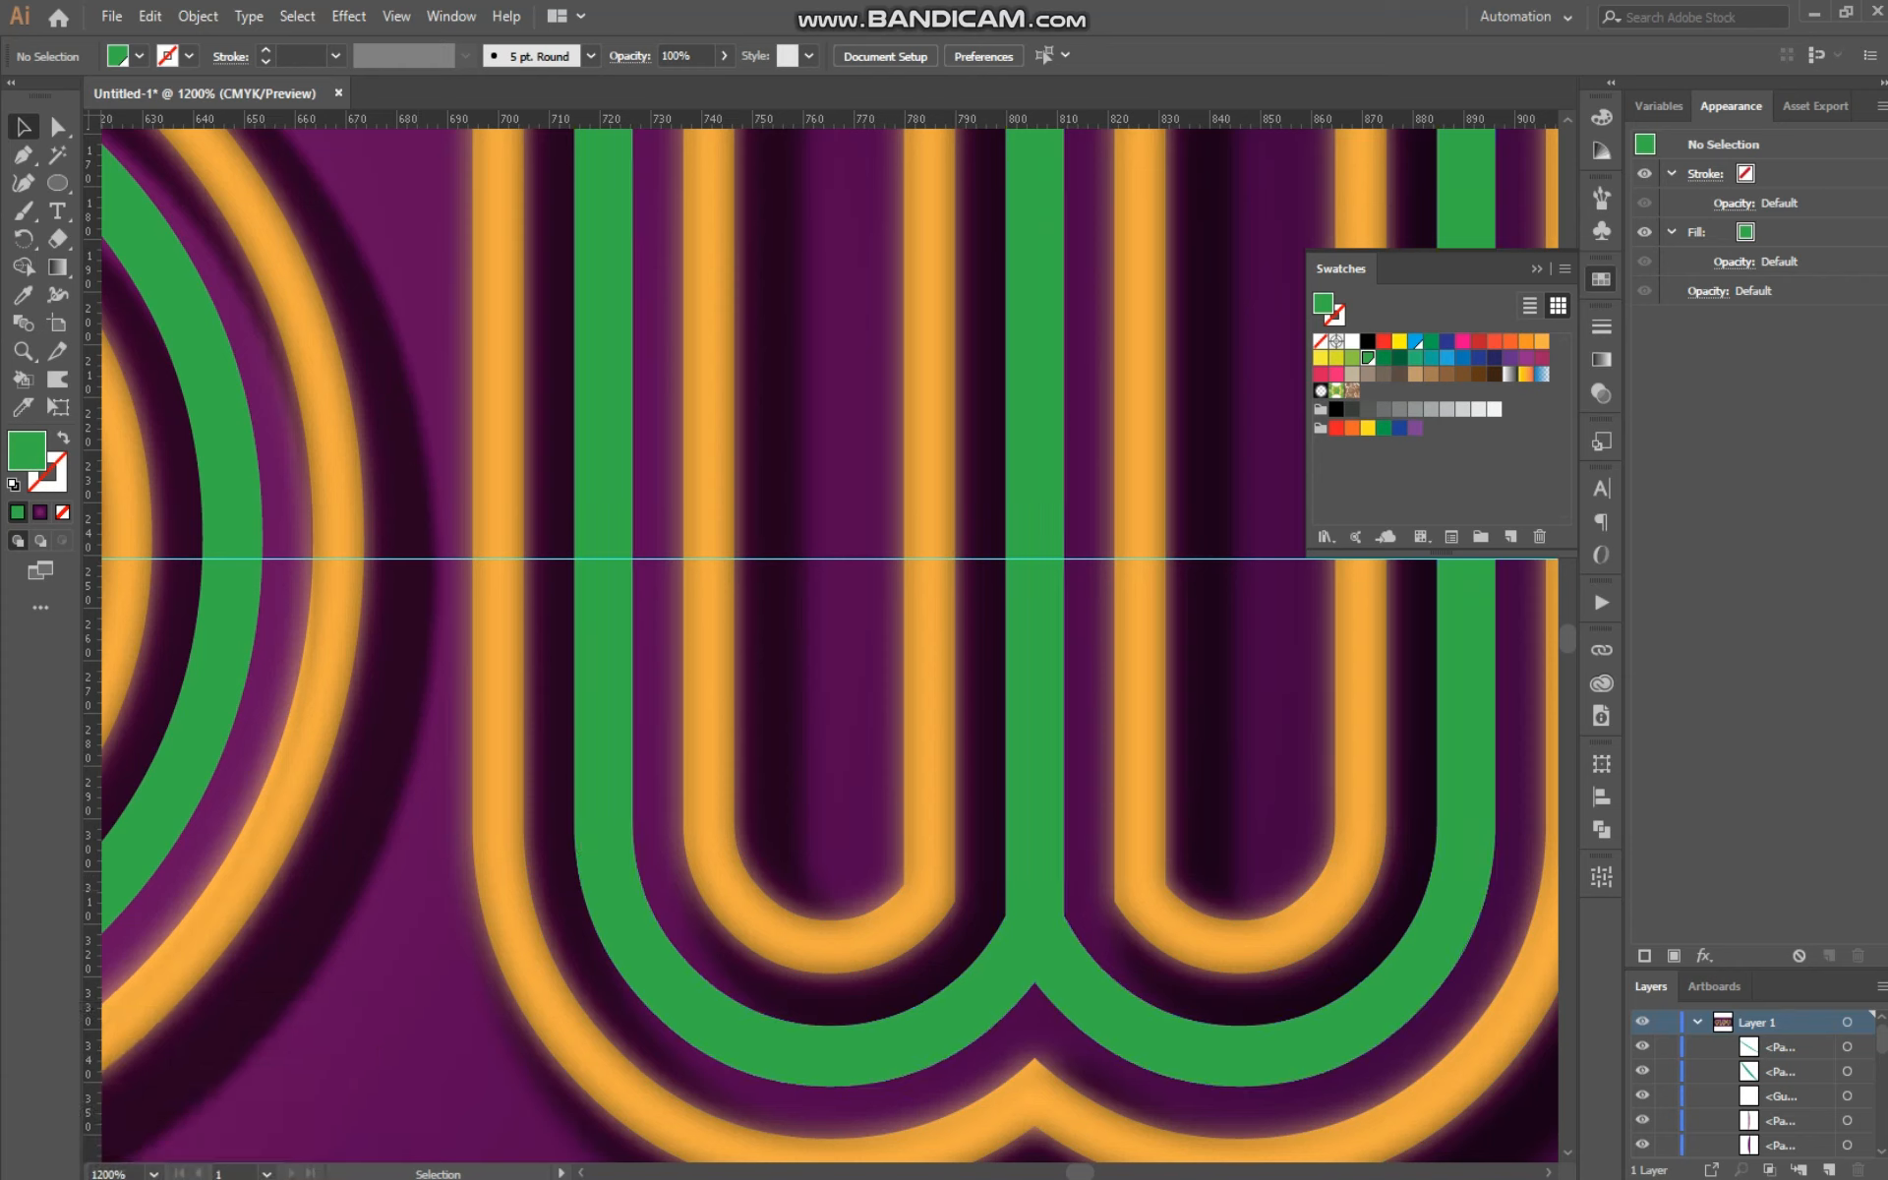
pyautogui.click(58, 183)
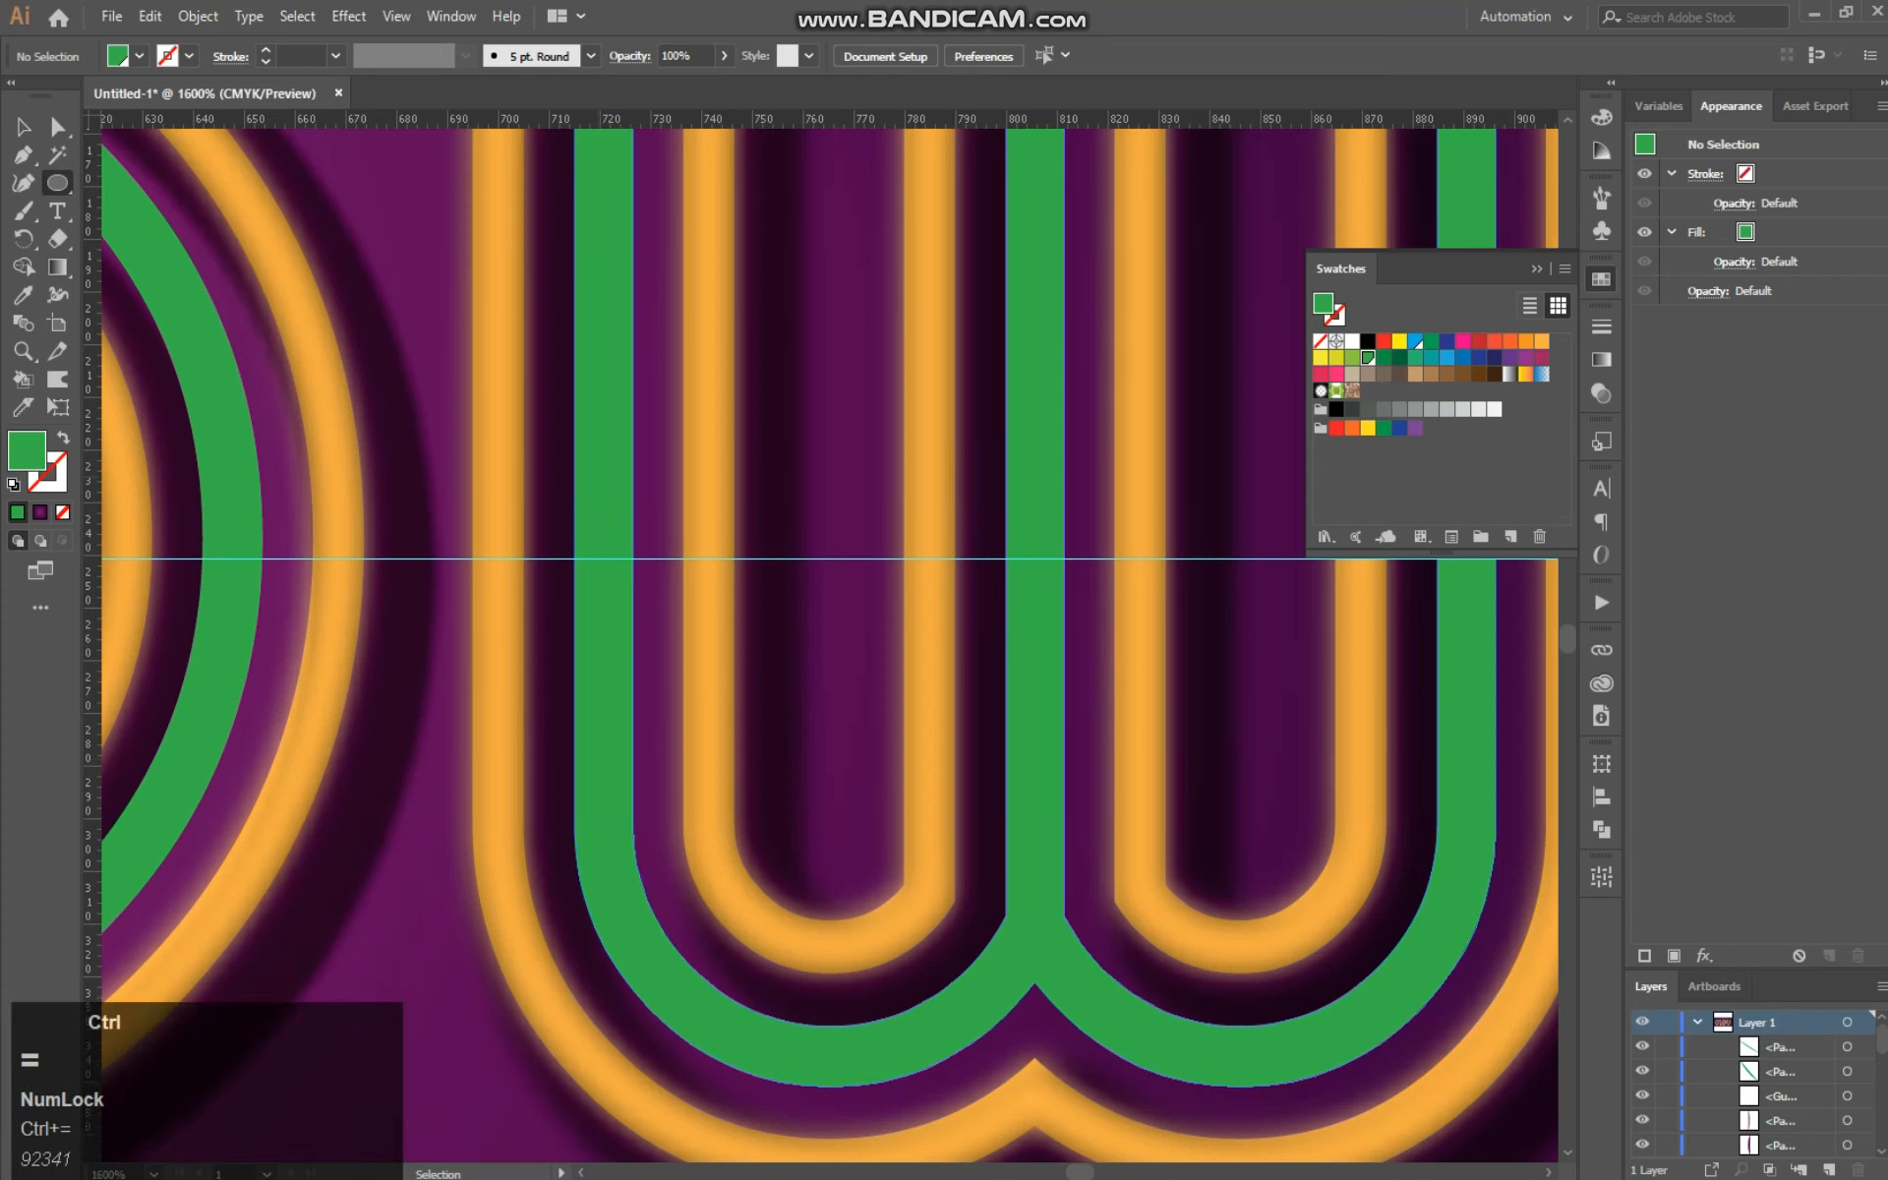
pyautogui.hotkey('ctrl', '=')
pyautogui.hotkey('ctrl', '=')
pyautogui.hotkey('ctrl', '=')
pyautogui.keyDown('space'); pyautogui.moveTo(193, 259); pyautogui.dragTo(596, 744); pyautogui.keyUp('space')
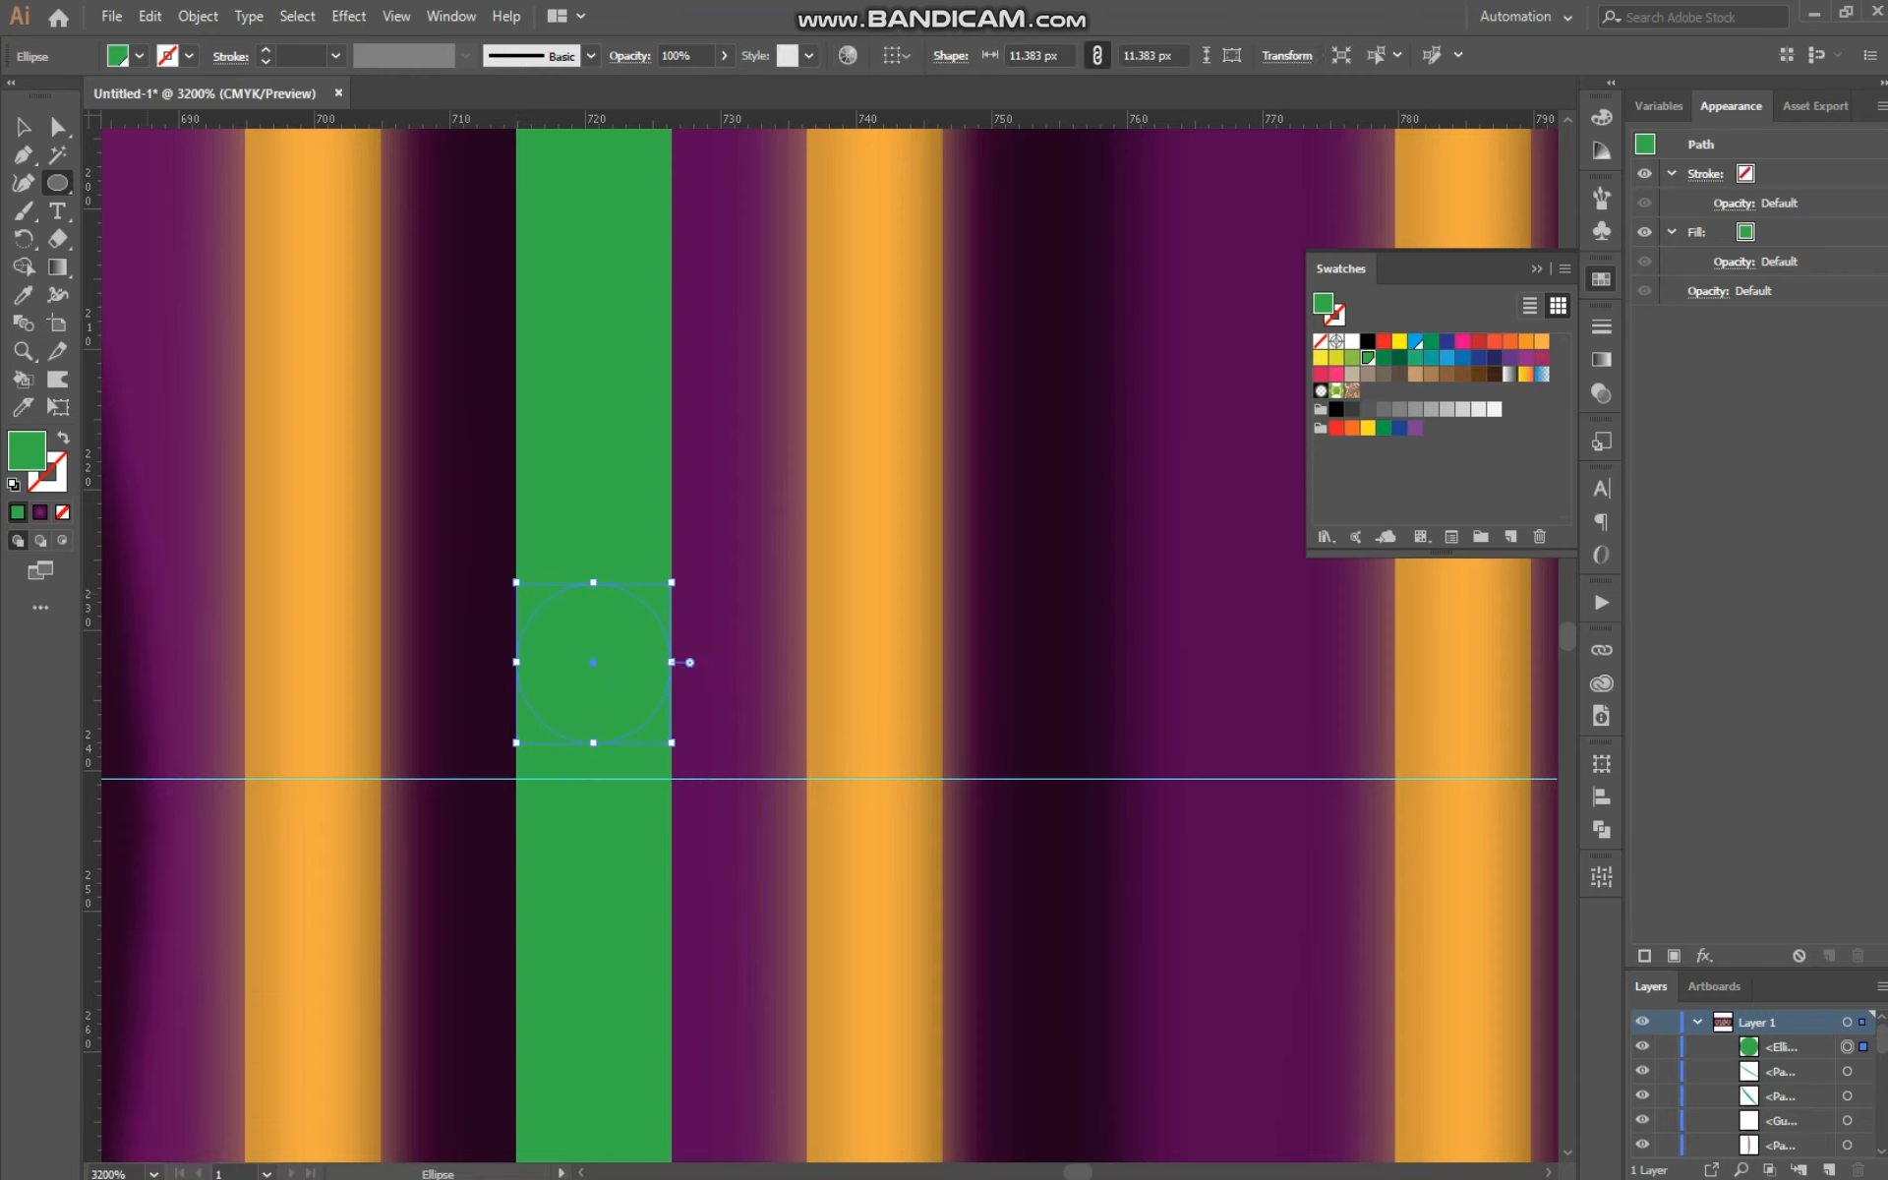
pyautogui.doubleClick(27, 452)
pyautogui.click(1569, 681)
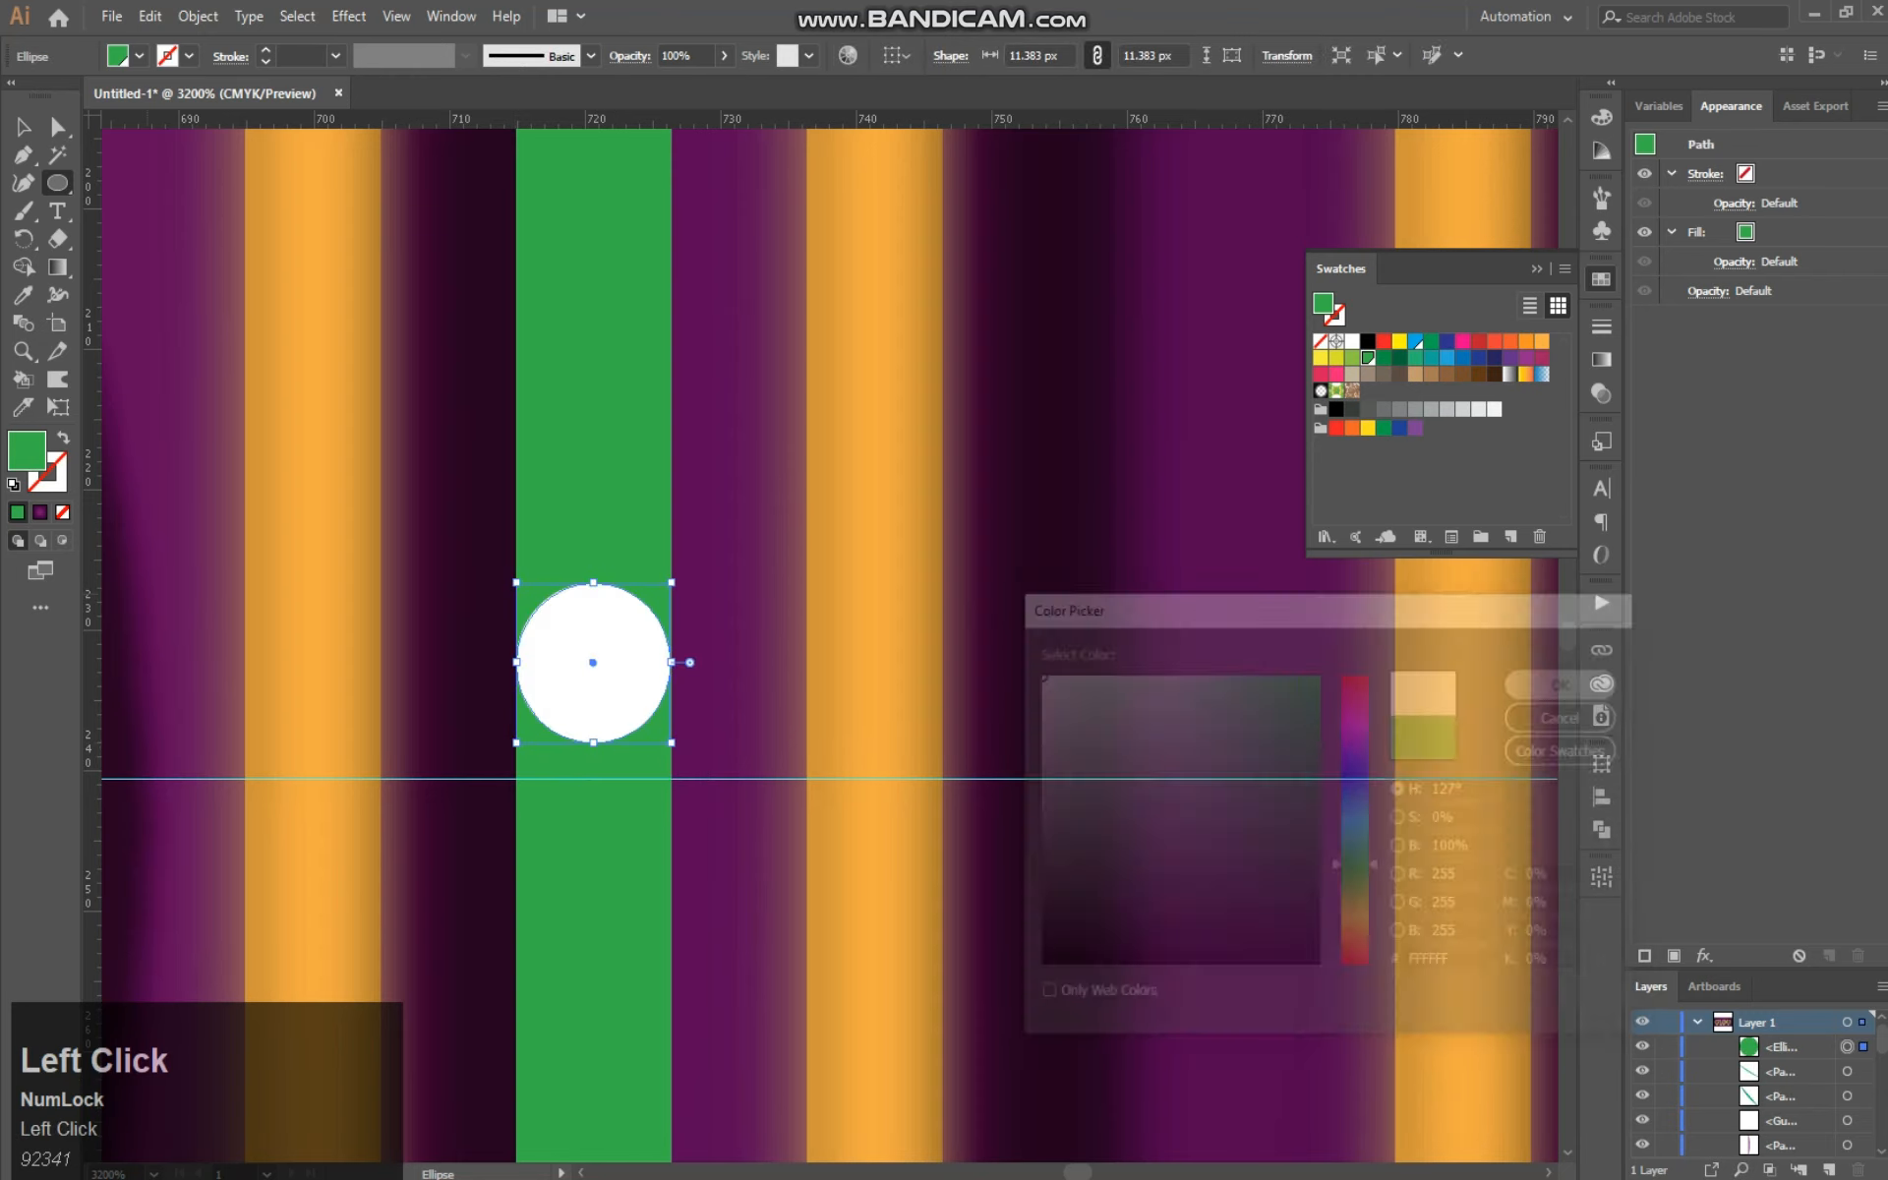
# Step: Duplicate the white circle straight down to just below the guide on the W's left stem
pyautogui.click(23, 127)
pyautogui.click(756, 635)
pyautogui.click(608, 654)
pyautogui.moveTo(593, 762); pyautogui.dragTo(625, 923)
# Step: Try to remove the green stem segment between the two white circles with Shape Builder, then undo it
pyautogui.click(627, 808)
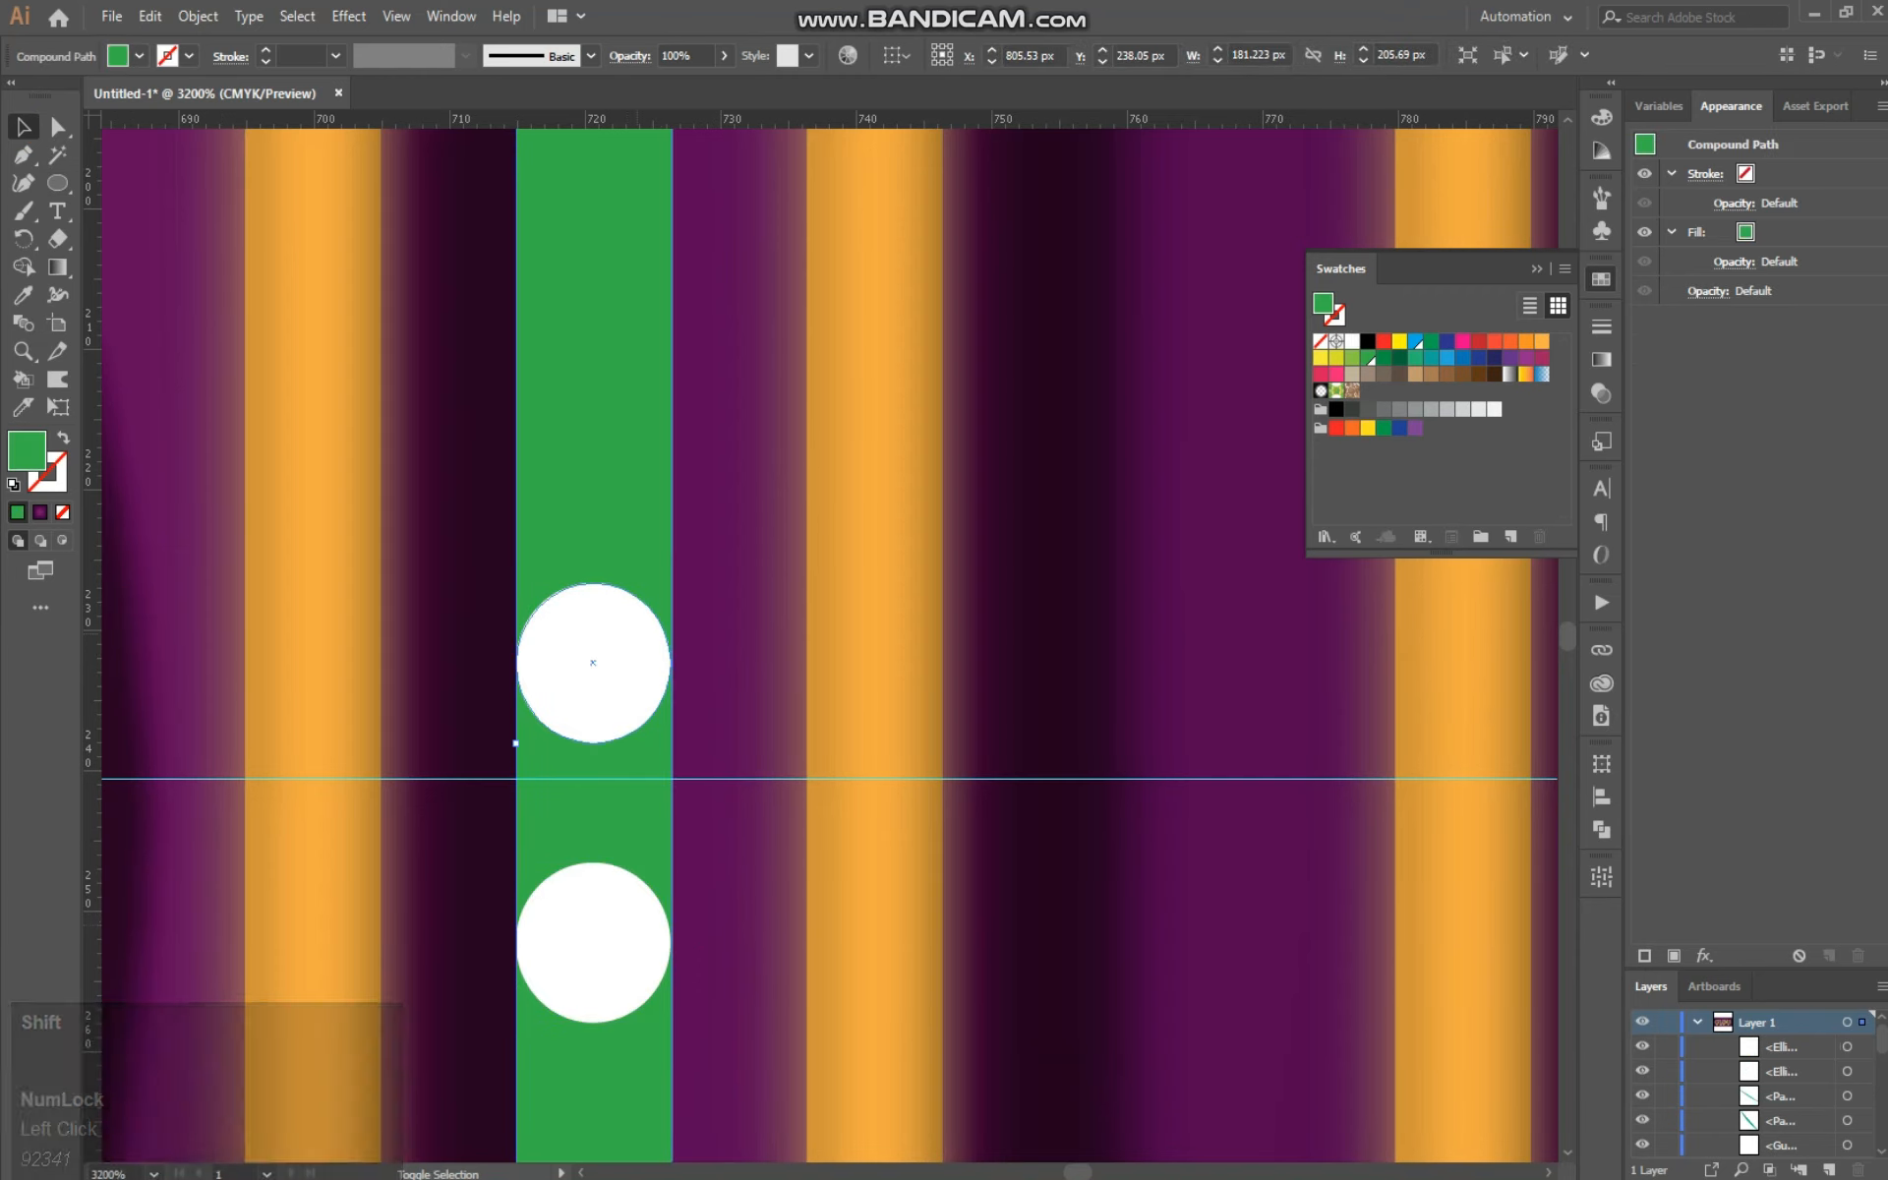
pyautogui.keyDown('shift'); pyautogui.click(624, 693); pyautogui.keyUp('shift')
pyautogui.keyDown('shift'); pyautogui.click(623, 924); pyautogui.keyUp('shift')
pyautogui.click(23, 267)
pyautogui.keyDown('alt'); pyautogui.click(607, 890); pyautogui.keyUp('alt')
pyautogui.hotkey('ctrl', 'z')
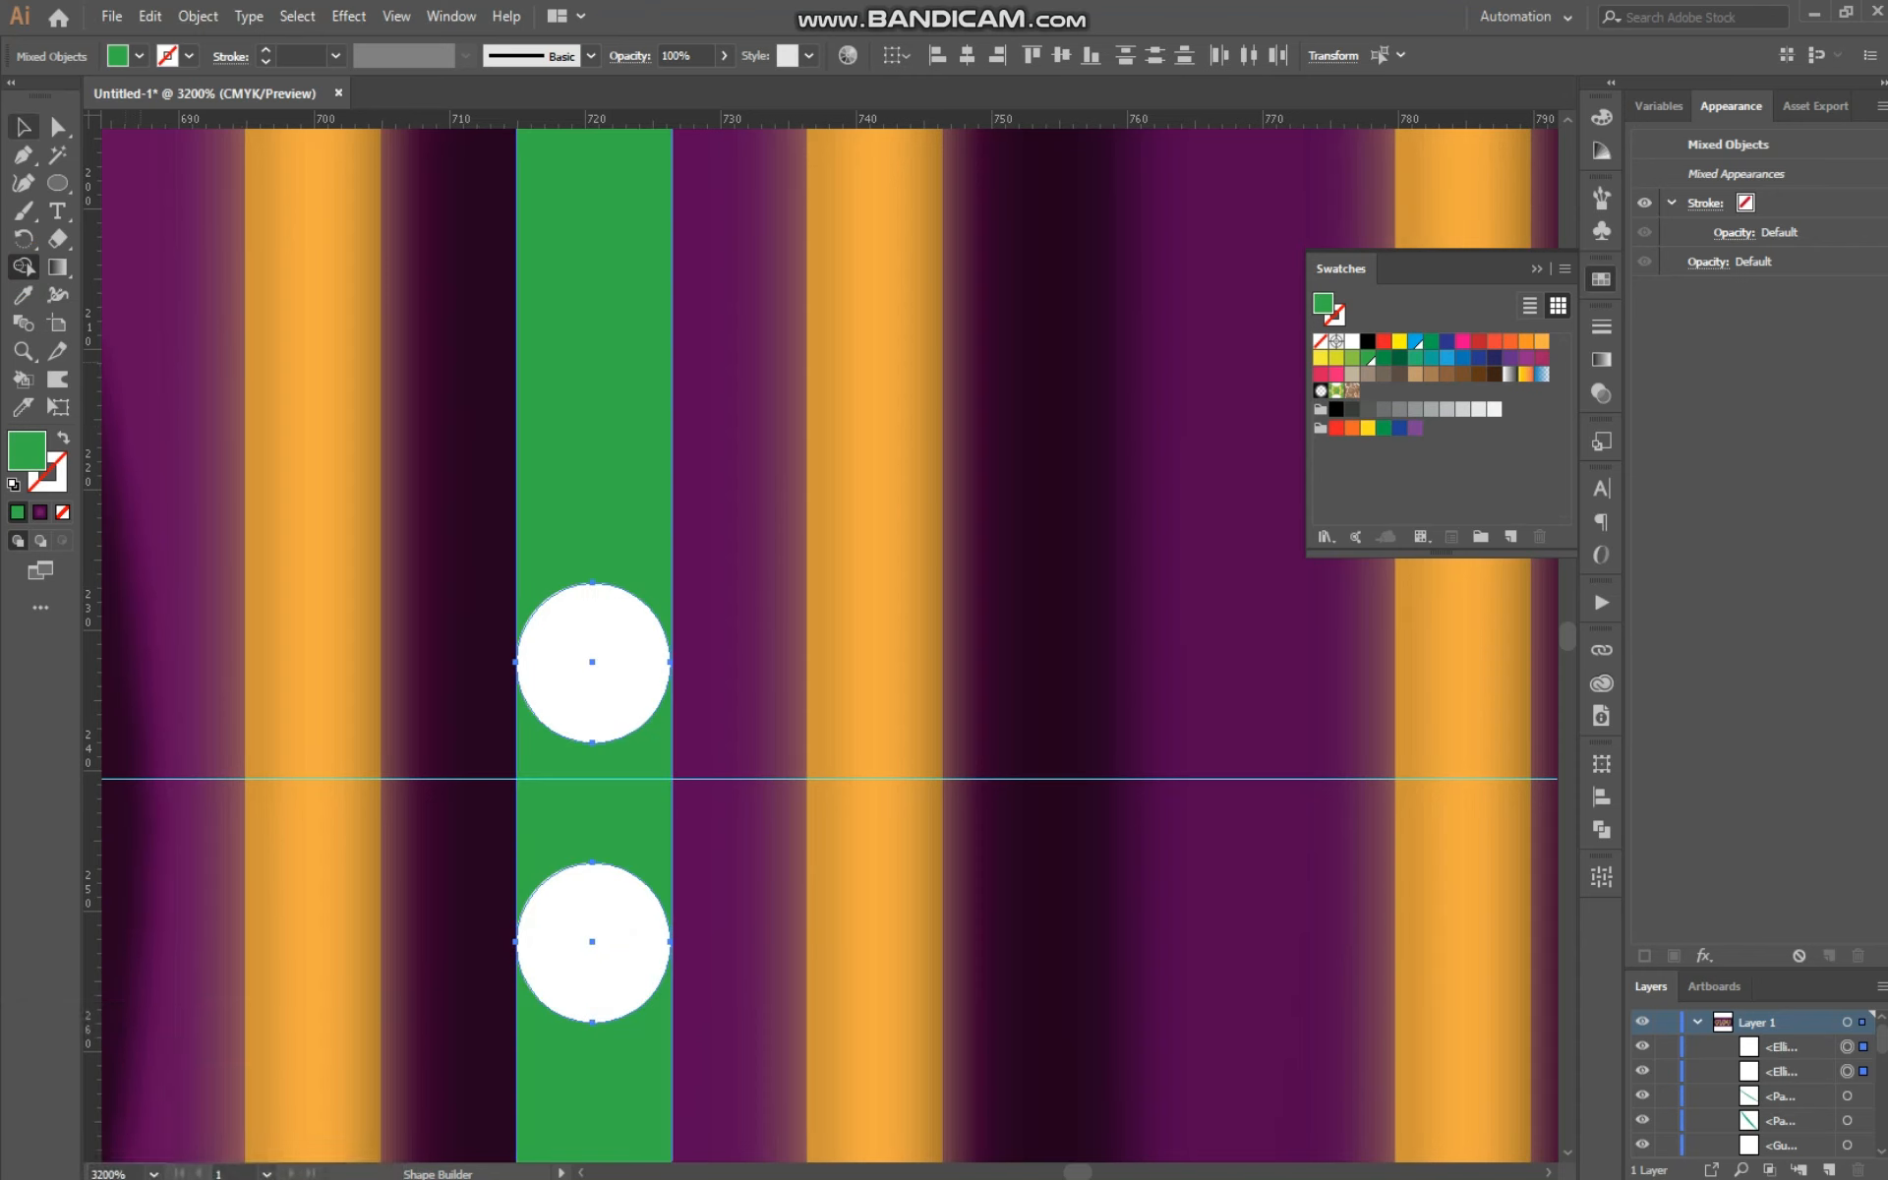
# Step: Deselect the W's shapes and delete the lower white circle
pyautogui.click(23, 127)
pyautogui.click(844, 885)
pyautogui.click(631, 929)
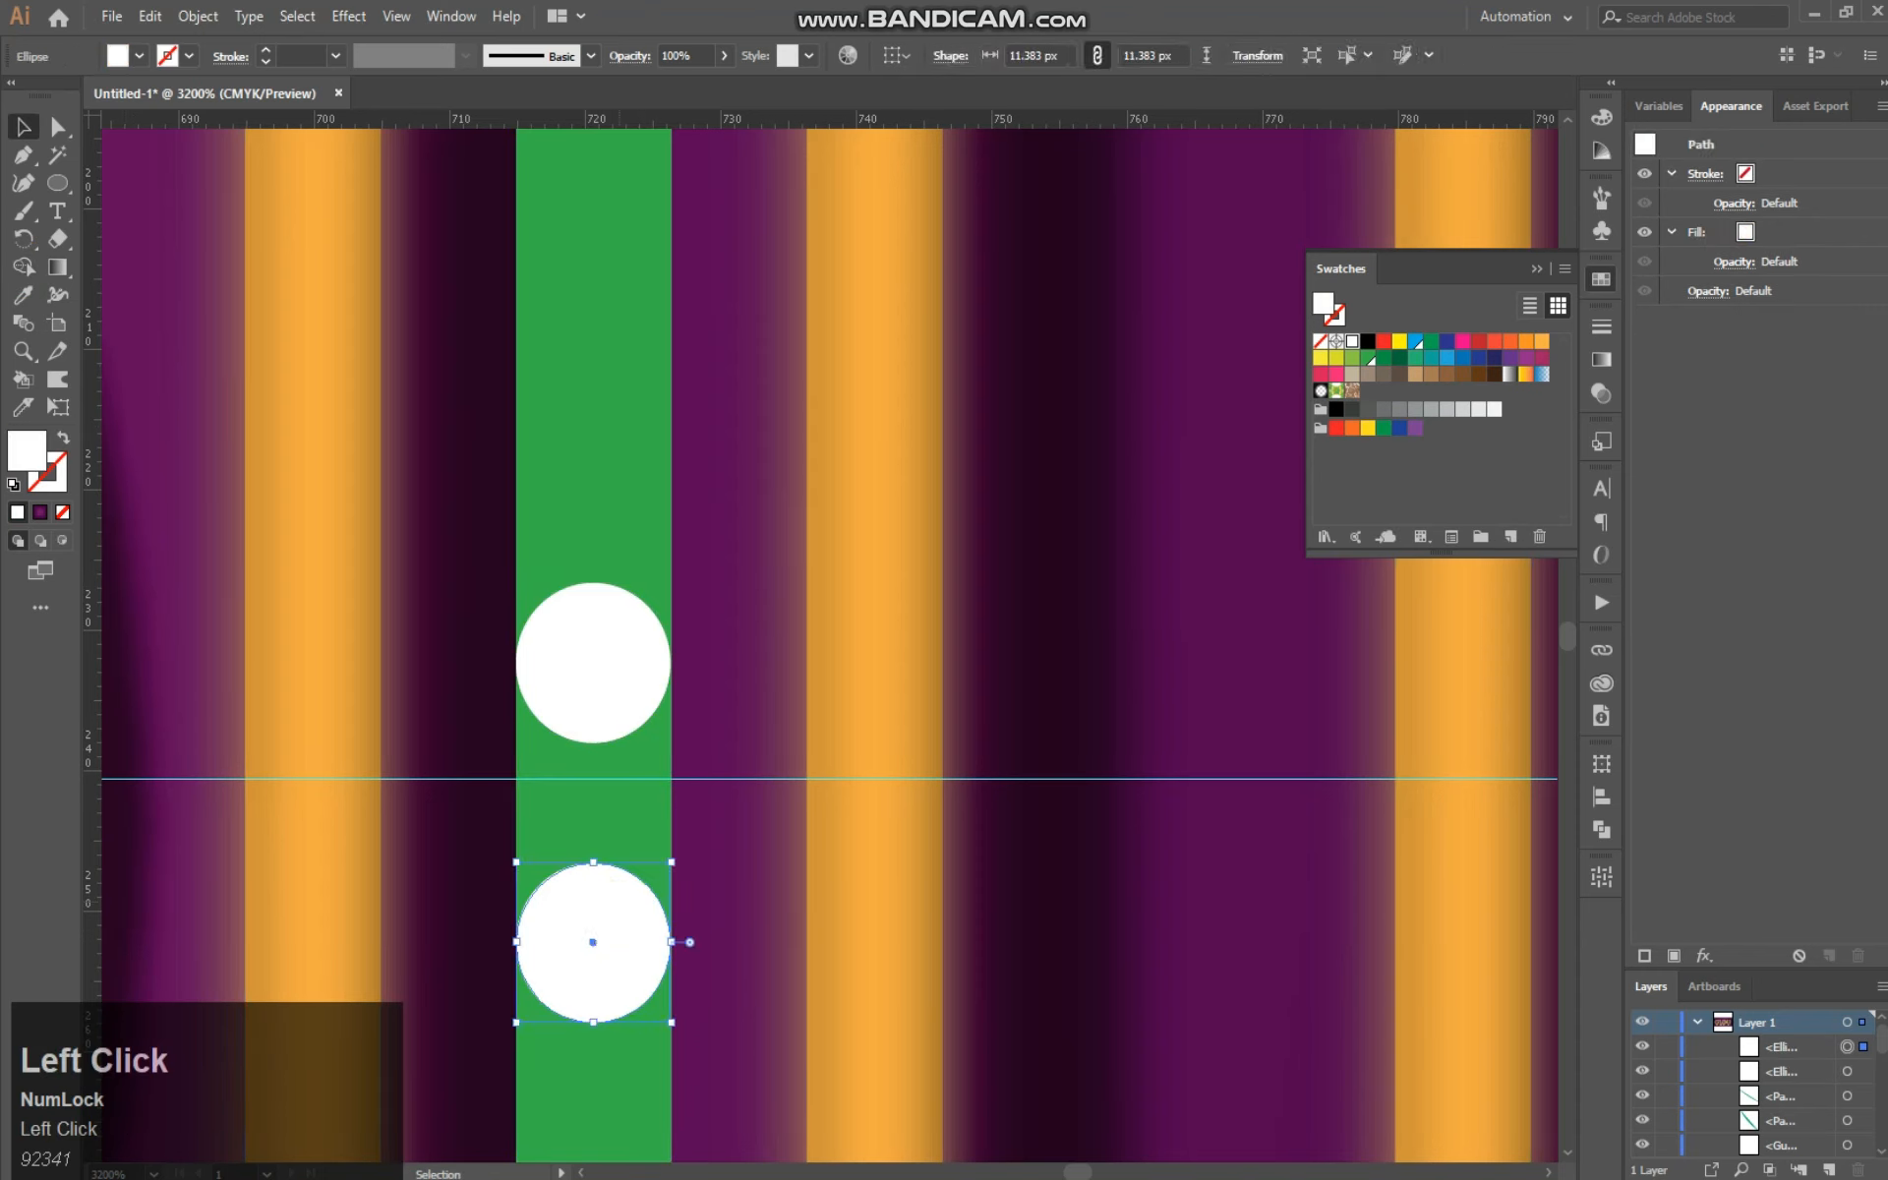
pyautogui.press('Delete')
# Step: Enlarge the remaining white circle to about 11.57 px and align it with both edges of the W's left green stem
pyautogui.hotkey('ctrl', '=')
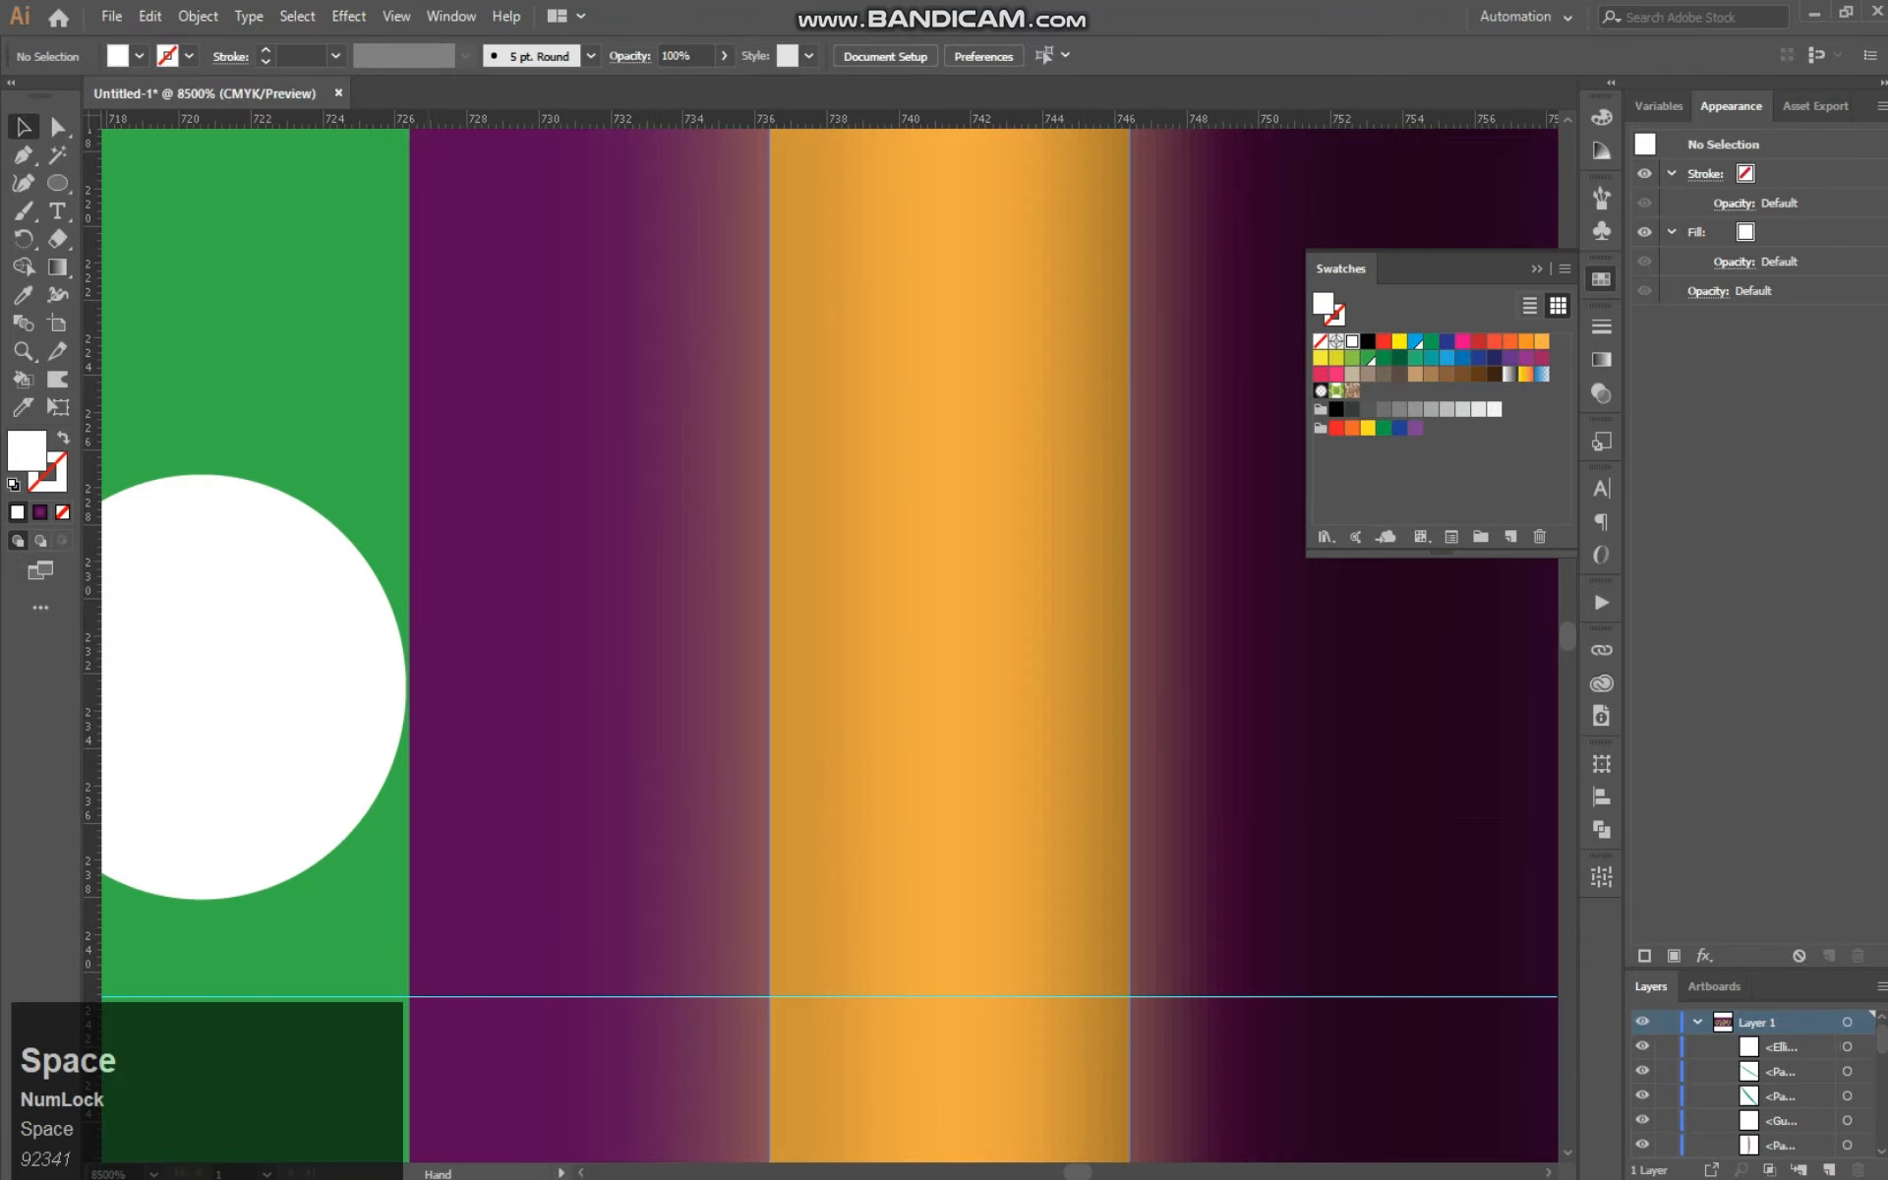
pyautogui.moveTo(202, 686); pyautogui.dragTo(414, 624)
pyautogui.moveTo(620, 835); pyautogui.dragTo(627, 841)
pyautogui.click(649, 866)
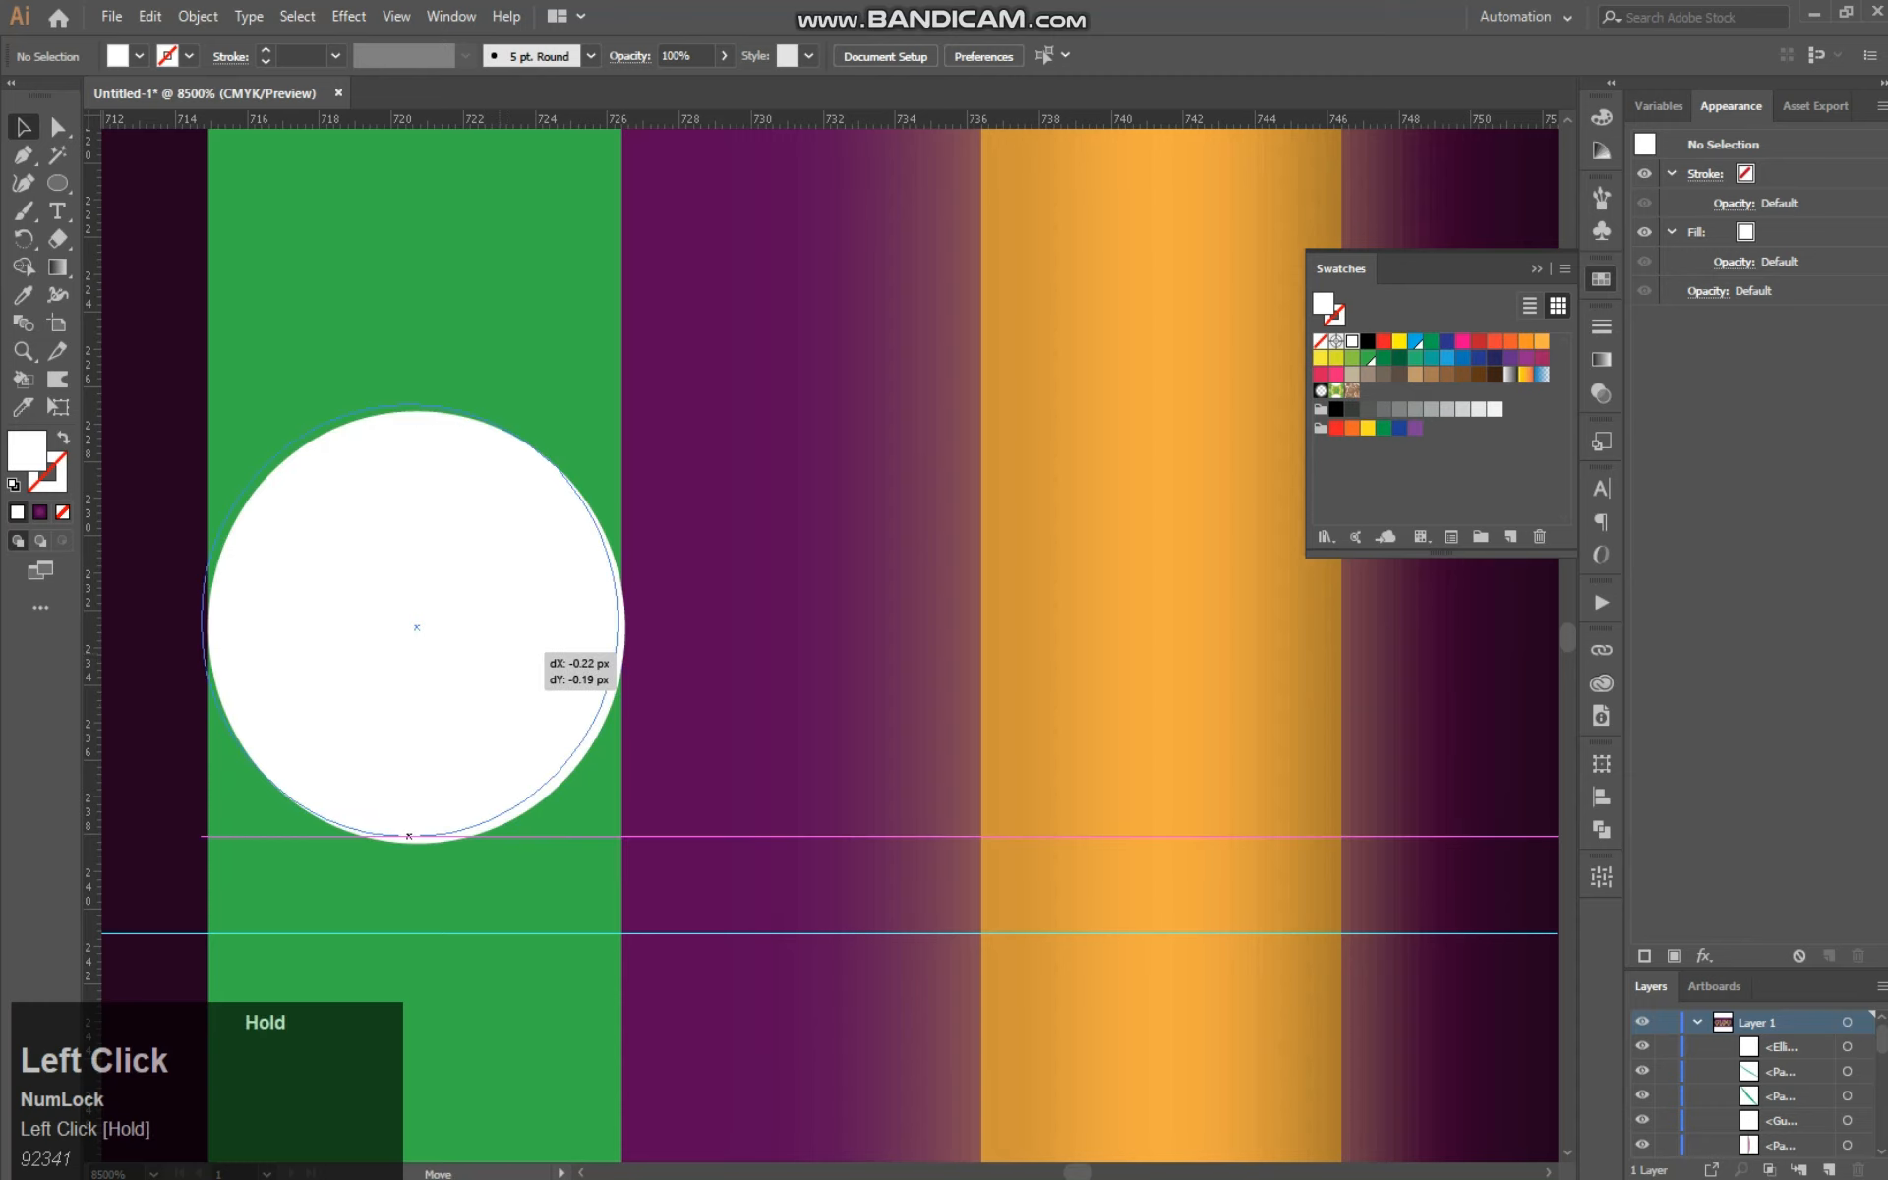
pyautogui.moveTo(417, 624); pyautogui.dragTo(737, 313)
pyautogui.press('space')
# Step: Duplicate the resized white circle about 17 px straight down, below the guide on the W's left stem
pyautogui.click(835, 350)
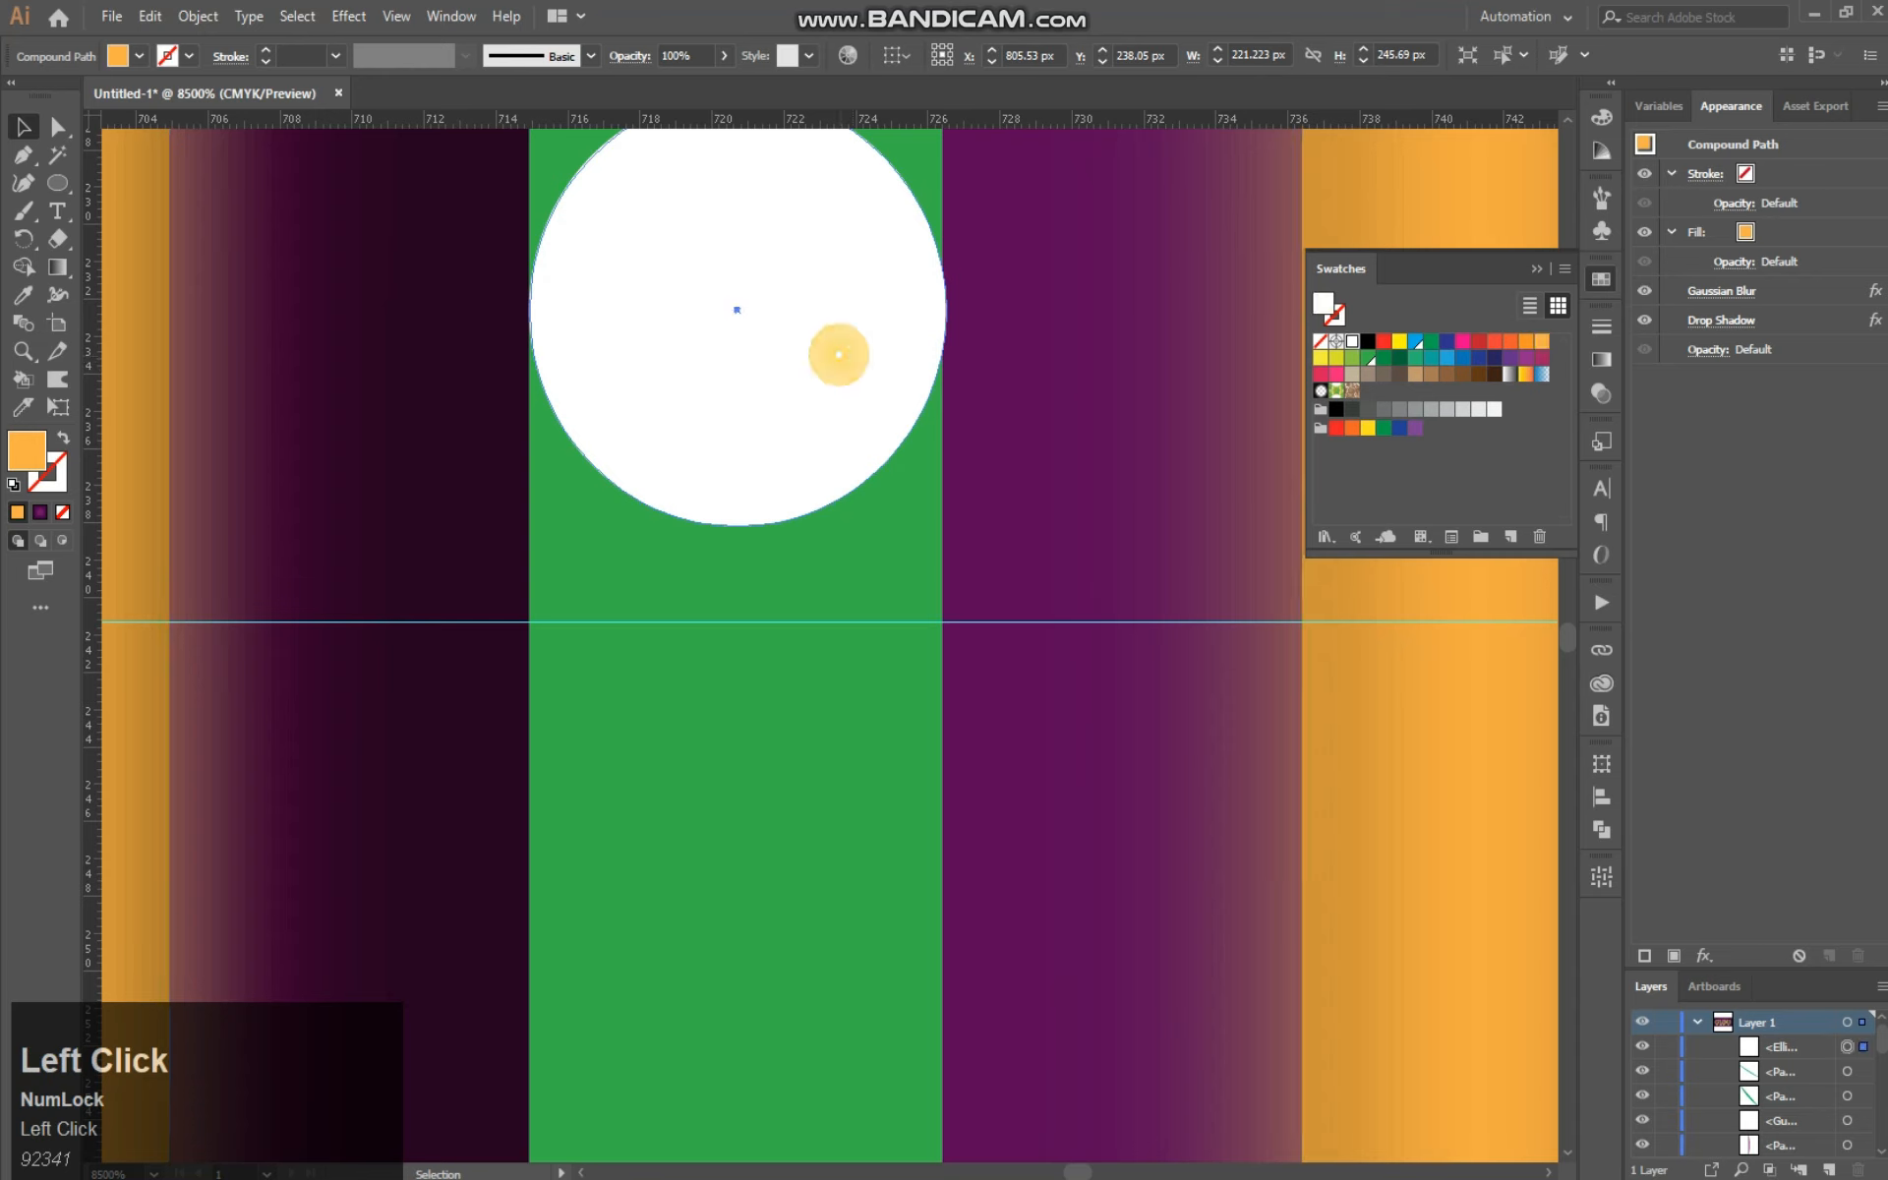
pyautogui.moveTo(835, 351); pyautogui.dragTo(812, 529)
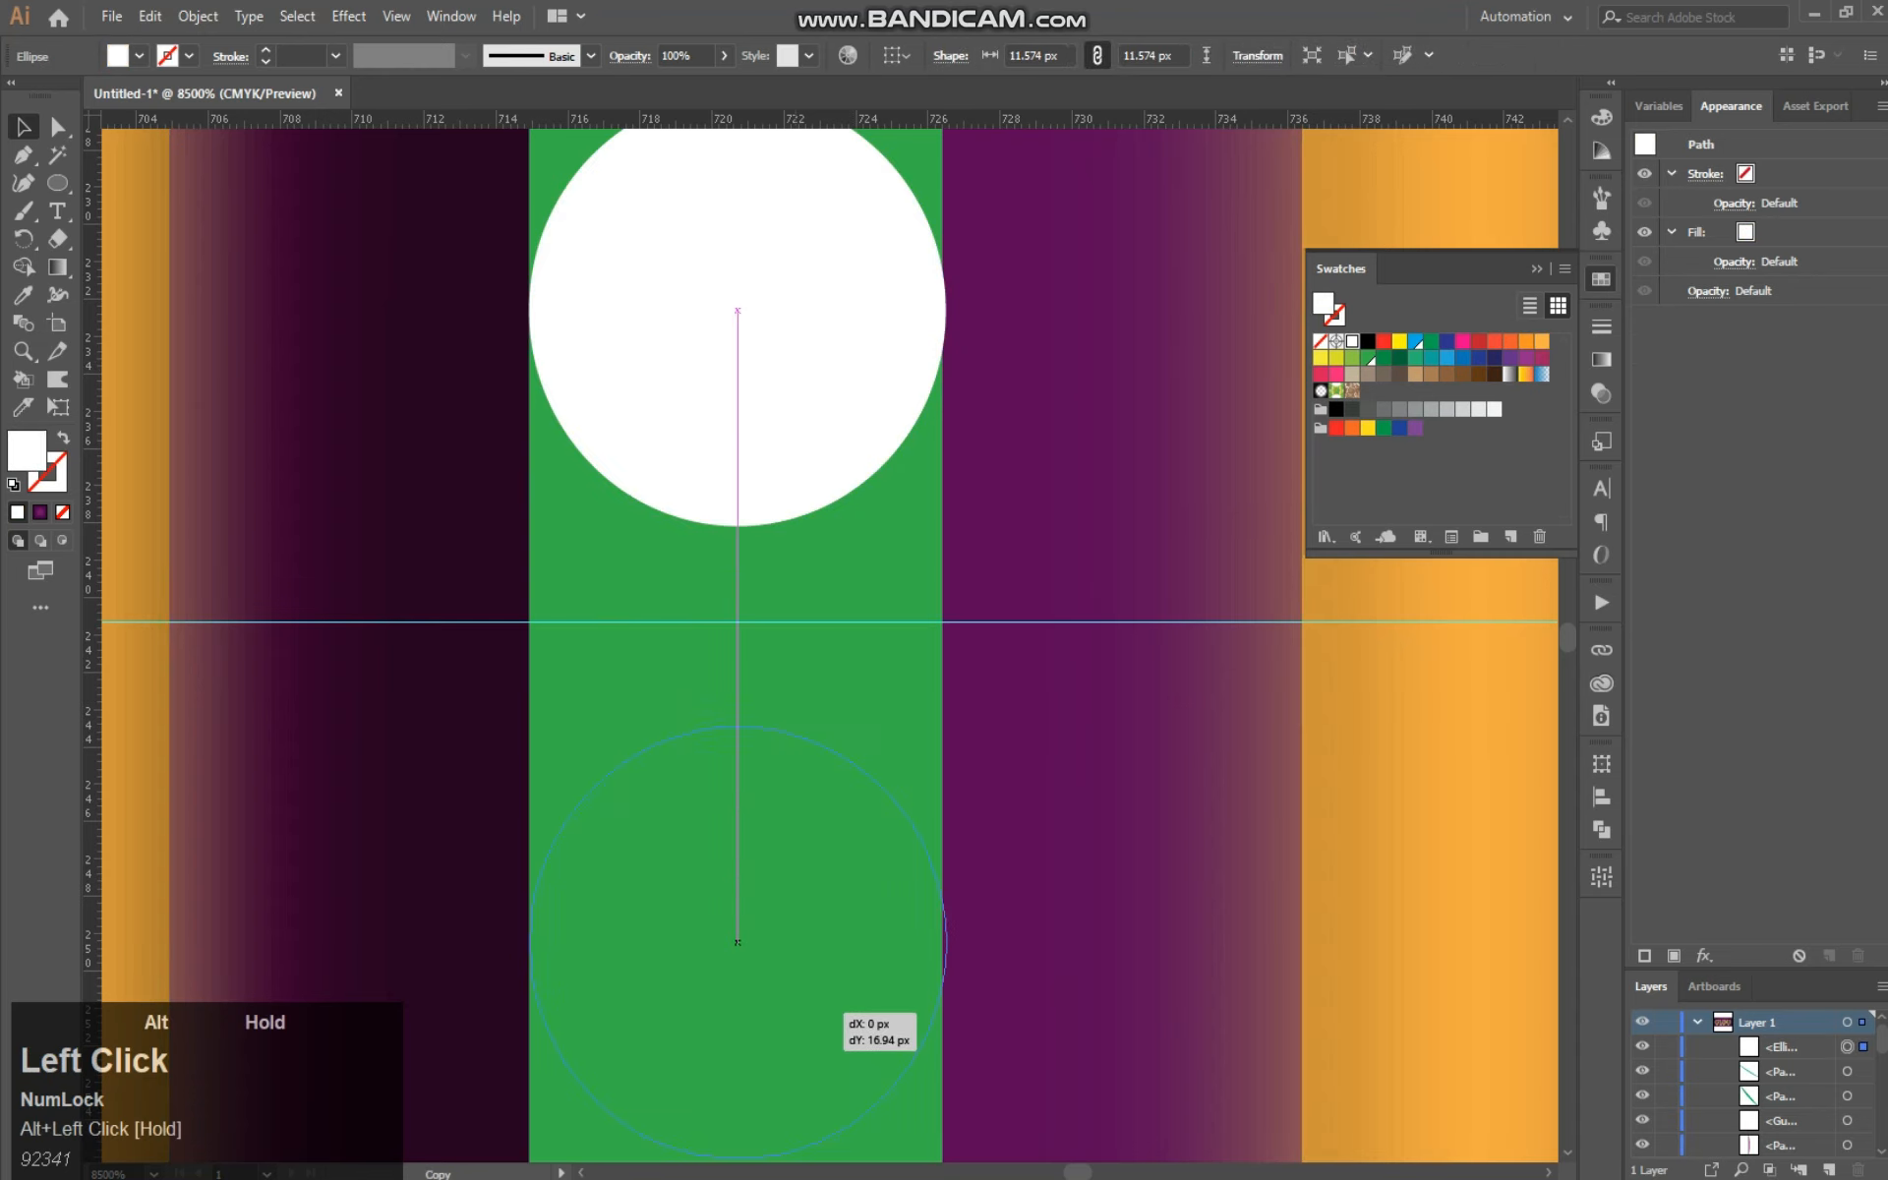
pyautogui.moveTo(835, 982); pyautogui.dragTo(835, 981)
# Step: Select the W with both white circles and remove the green stem segment between them using Shape Builder
pyautogui.click(1396, 846)
pyautogui.keyDown('shift'); pyautogui.click(831, 433); pyautogui.keyUp('shift')
pyautogui.keyDown('shift'); pyautogui.click(836, 826); pyautogui.keyUp('shift')
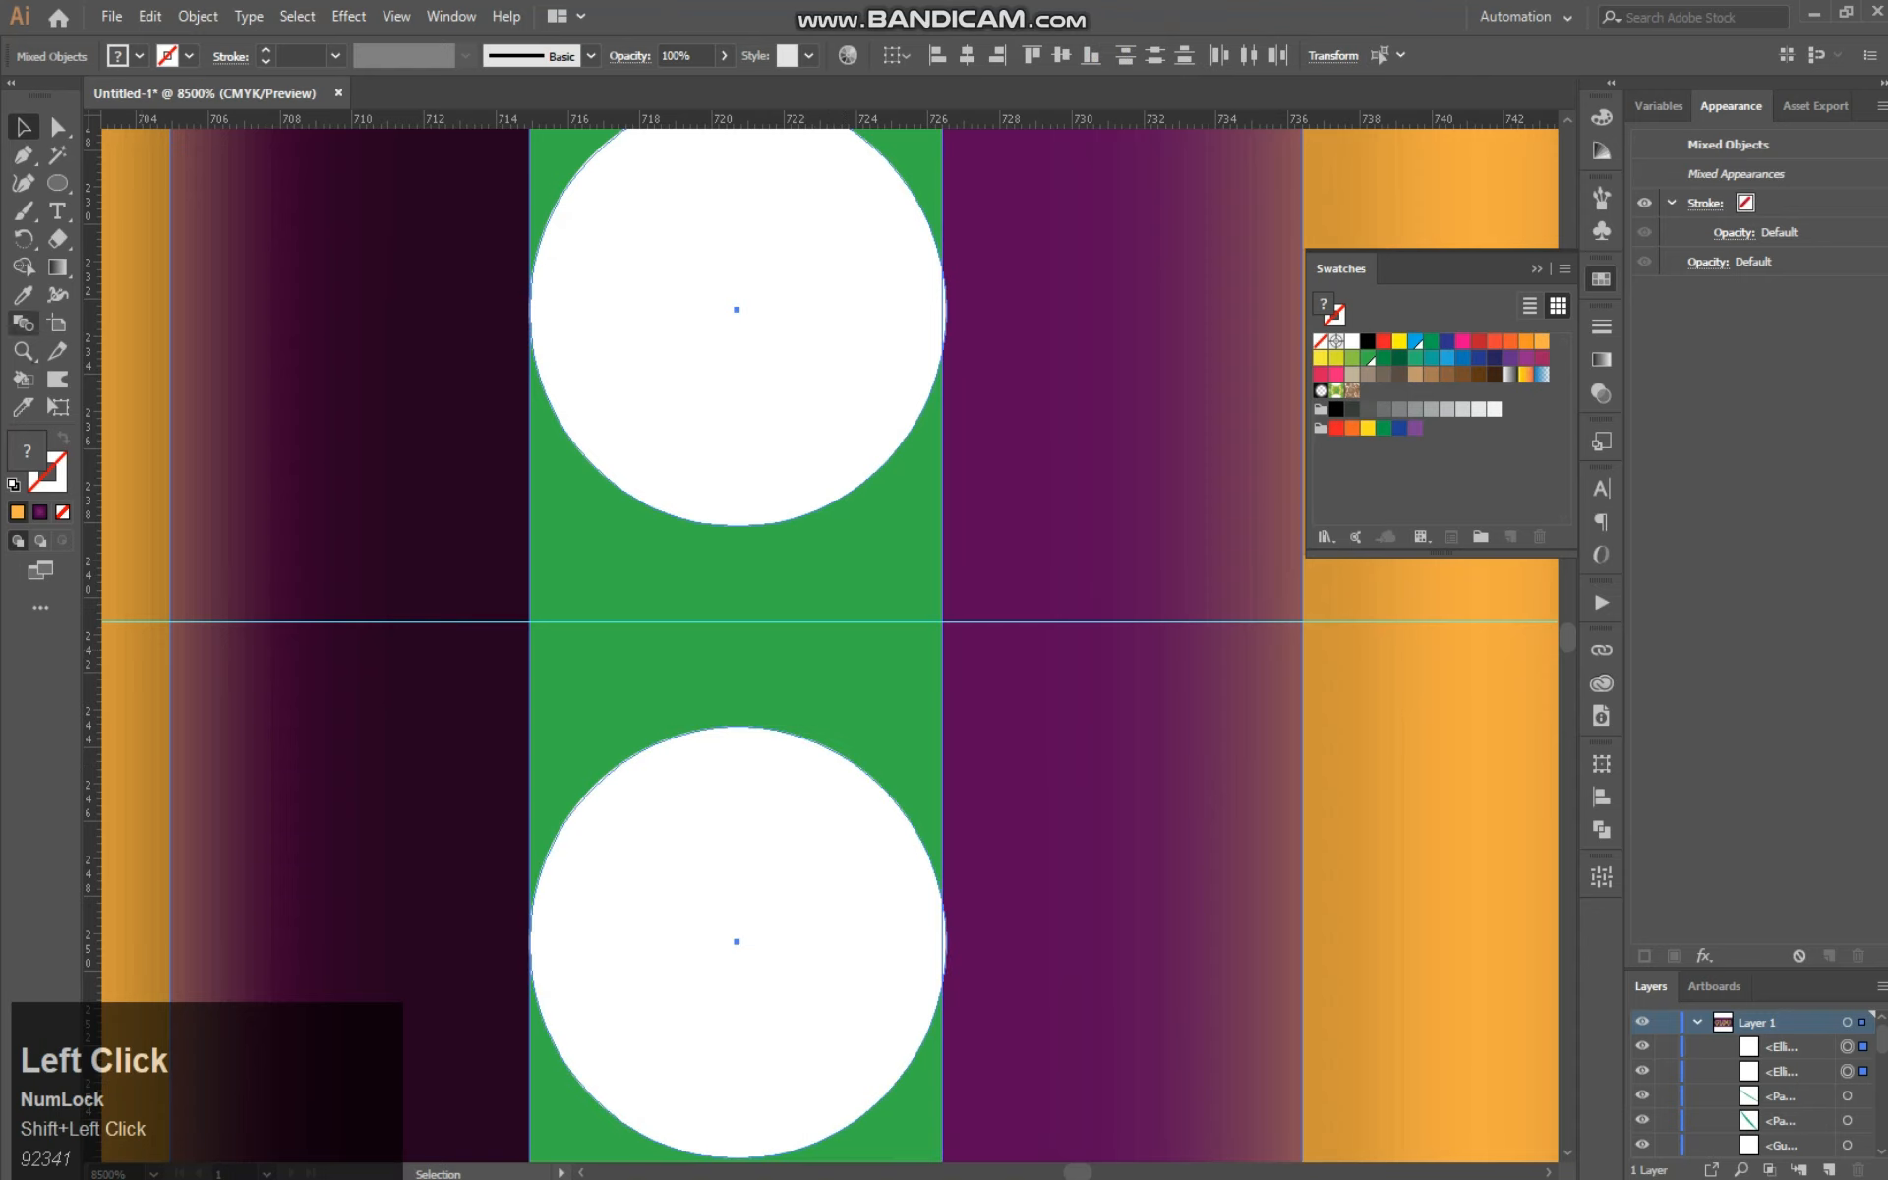
pyautogui.click(23, 267)
pyautogui.keyDown('alt'); pyautogui.click(630, 640); pyautogui.keyUp('alt')
# Step: Try to merge the upper white circle into the W's upper left stem piece, then undo the merge
pyautogui.press('space')
pyautogui.moveTo(733, 325)
pyautogui.mouseDown()
pyautogui.moveTo(706, 640)
pyautogui.moveTo(674, 666)
pyautogui.mouseUp()
pyautogui.press('space')
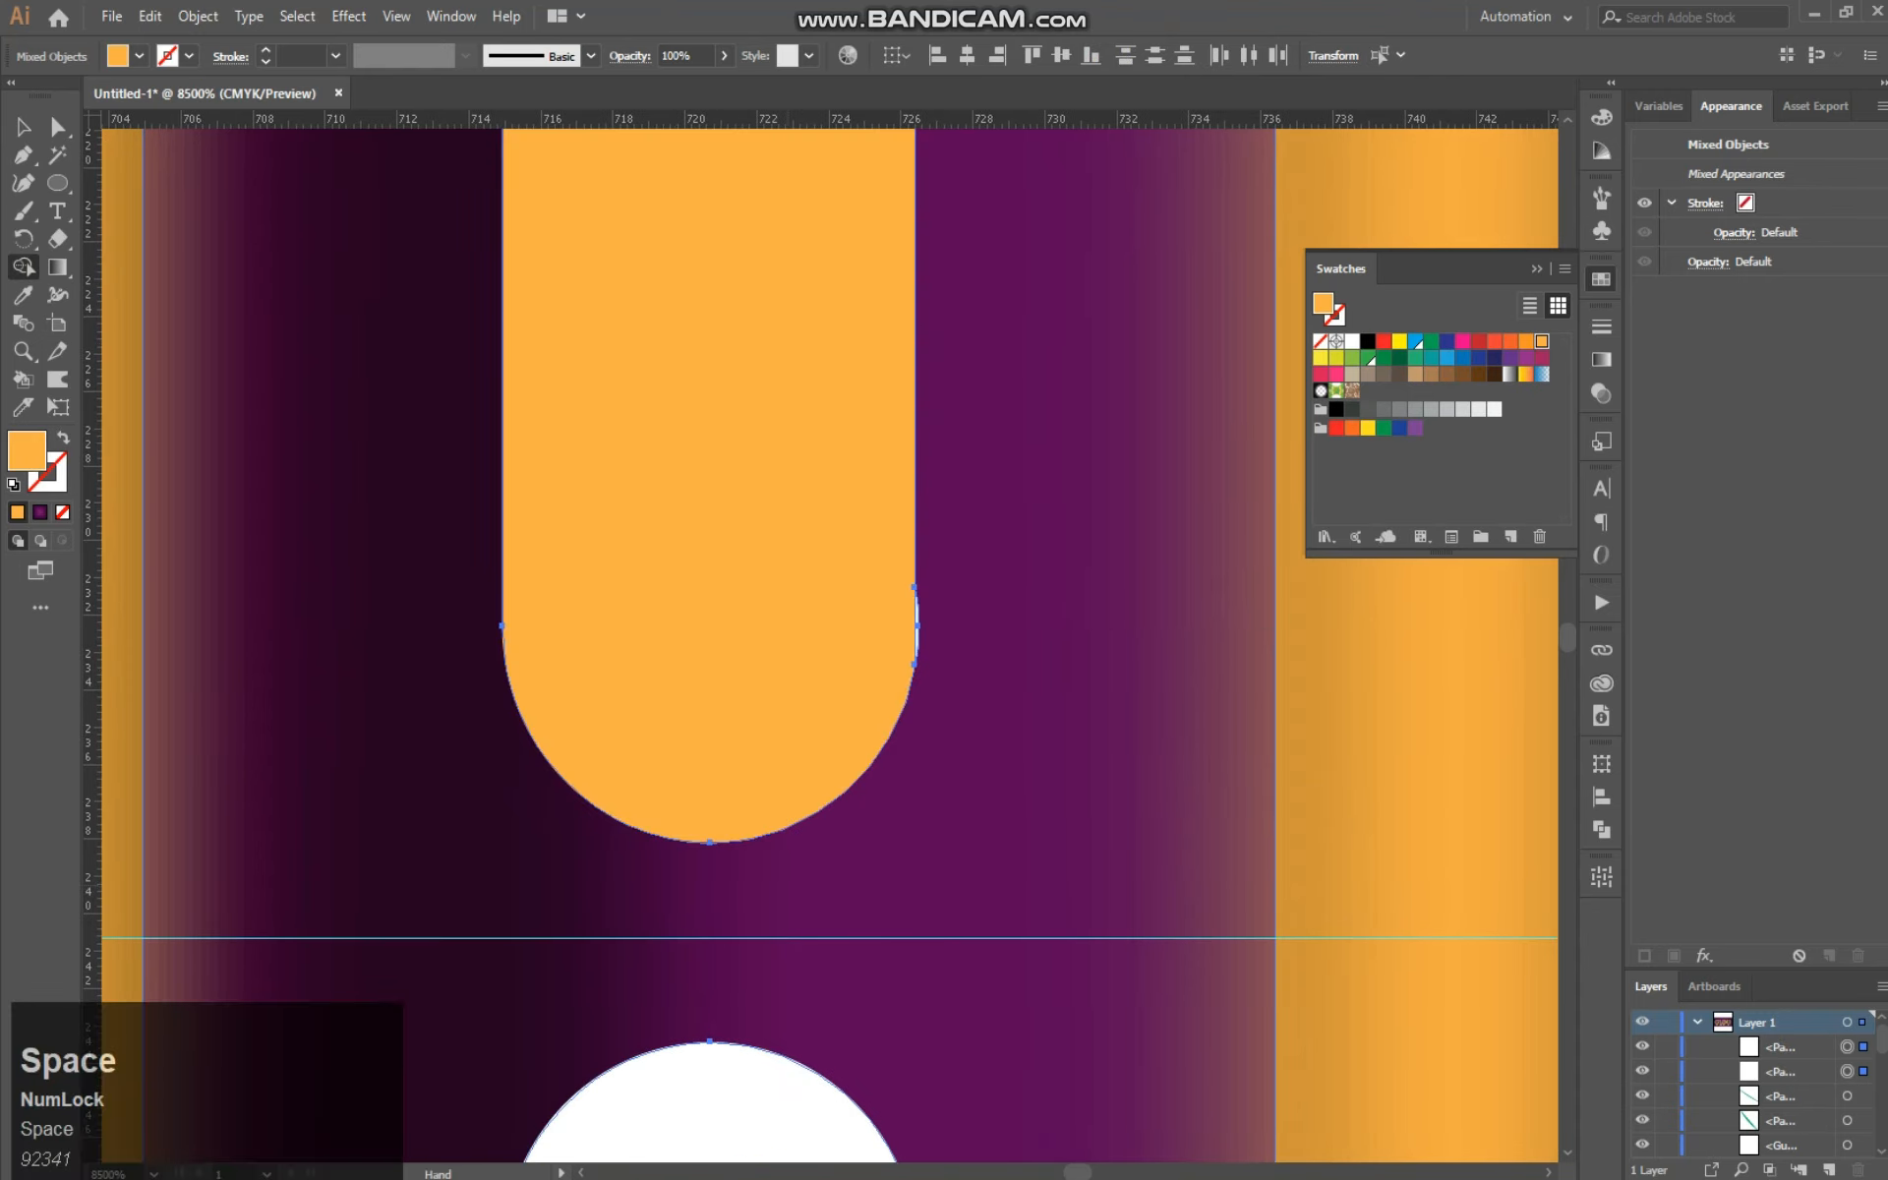
pyautogui.hotkey('ctrl', 'z')
# Step: Merge the upper and lower white circles into the adjoining ends of the W's left stem as rounded ends
pyautogui.moveTo(654, 295); pyautogui.dragTo(669, 551)
pyautogui.press('space')
pyautogui.moveTo(710, 865); pyautogui.dragTo(735, 177)
pyautogui.moveTo(751, 683); pyautogui.dragTo(784, 918)
pyautogui.click(22, 126)
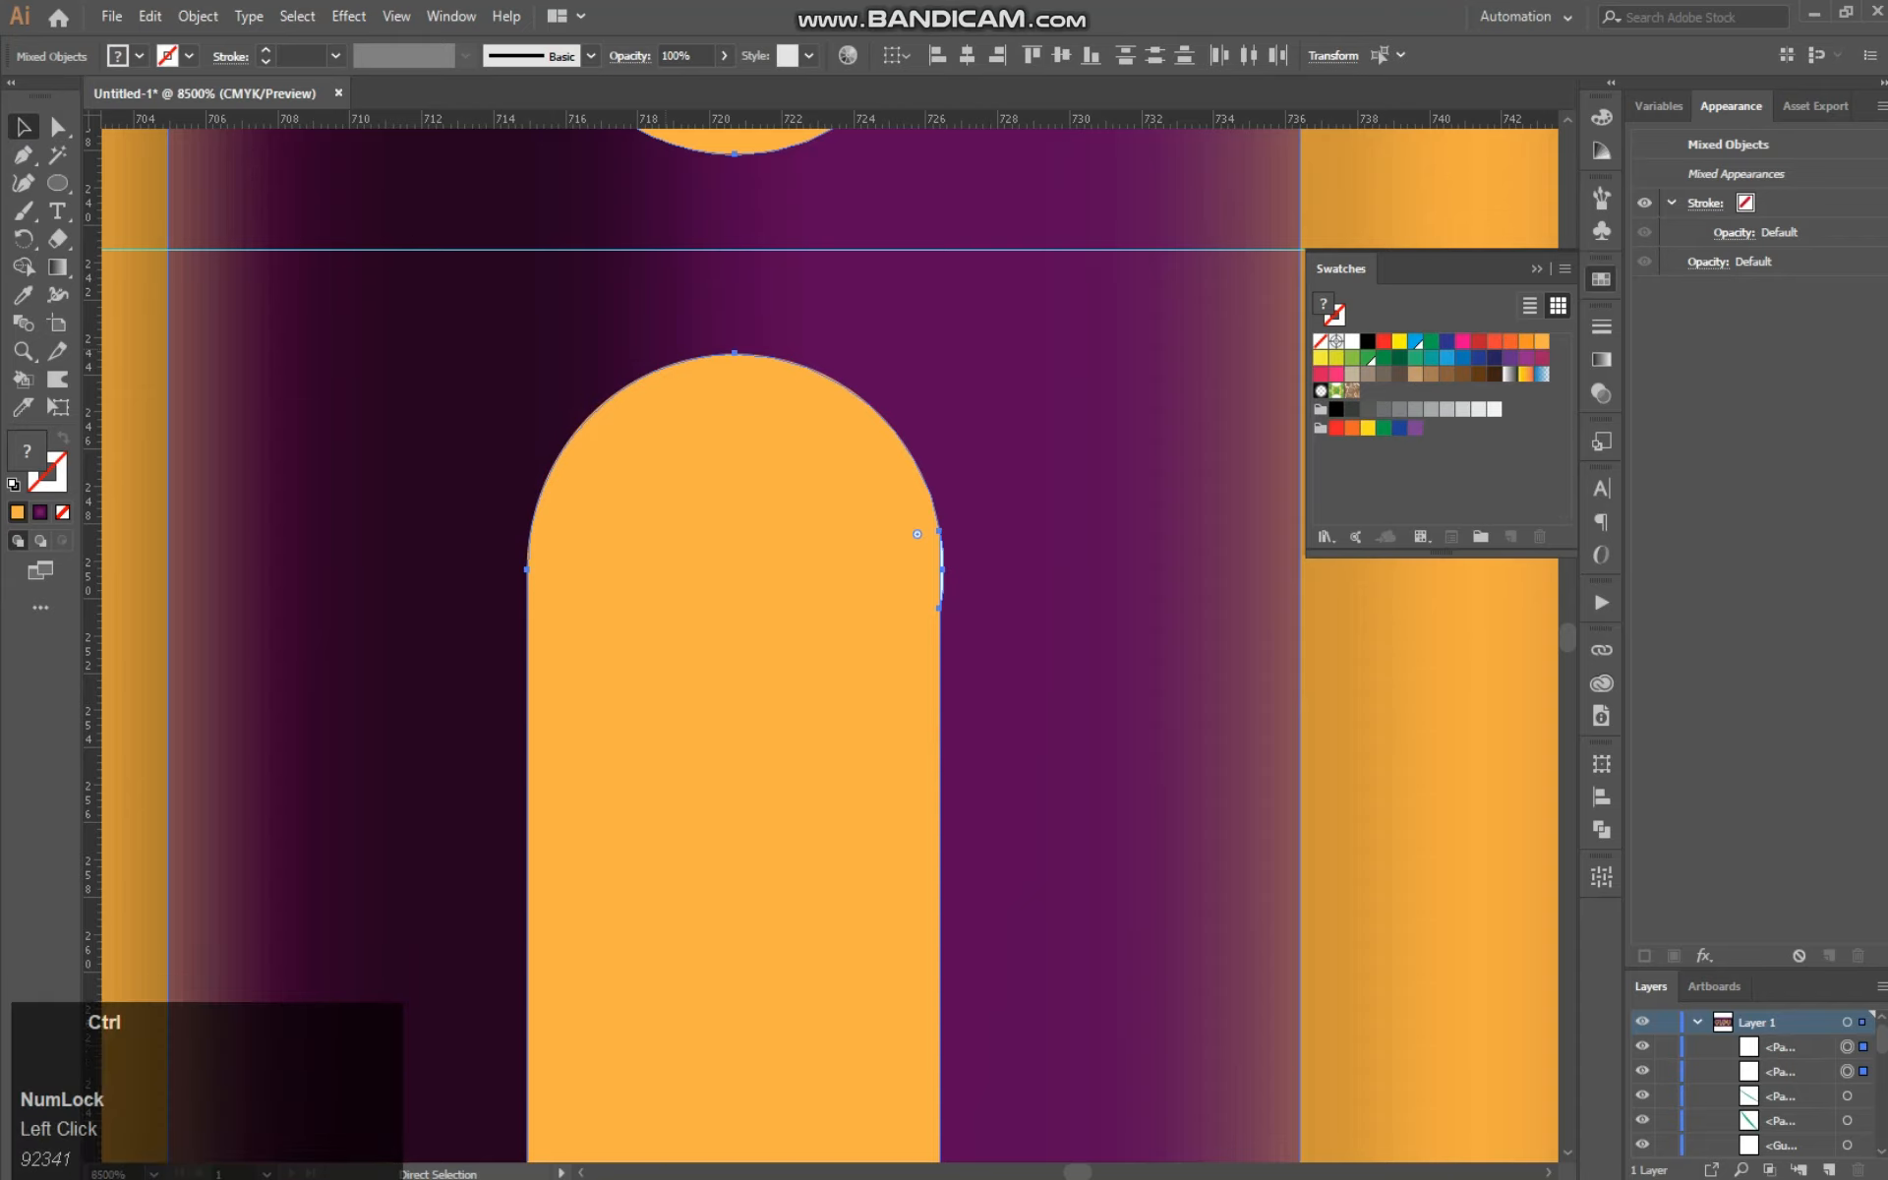
# Step: Select both orange inner pieces of the W and fill them with the same green as the other letters
pyautogui.hotkey('ctrl', '-')
pyautogui.hotkey('ctrl', '-')
pyautogui.hotkey('ctrl', '-')
pyautogui.hotkey('ctrl', '-')
pyautogui.hotkey('ctrl', '-')
pyautogui.hotkey('ctrl', '-')
pyautogui.hotkey('ctrl', '-')
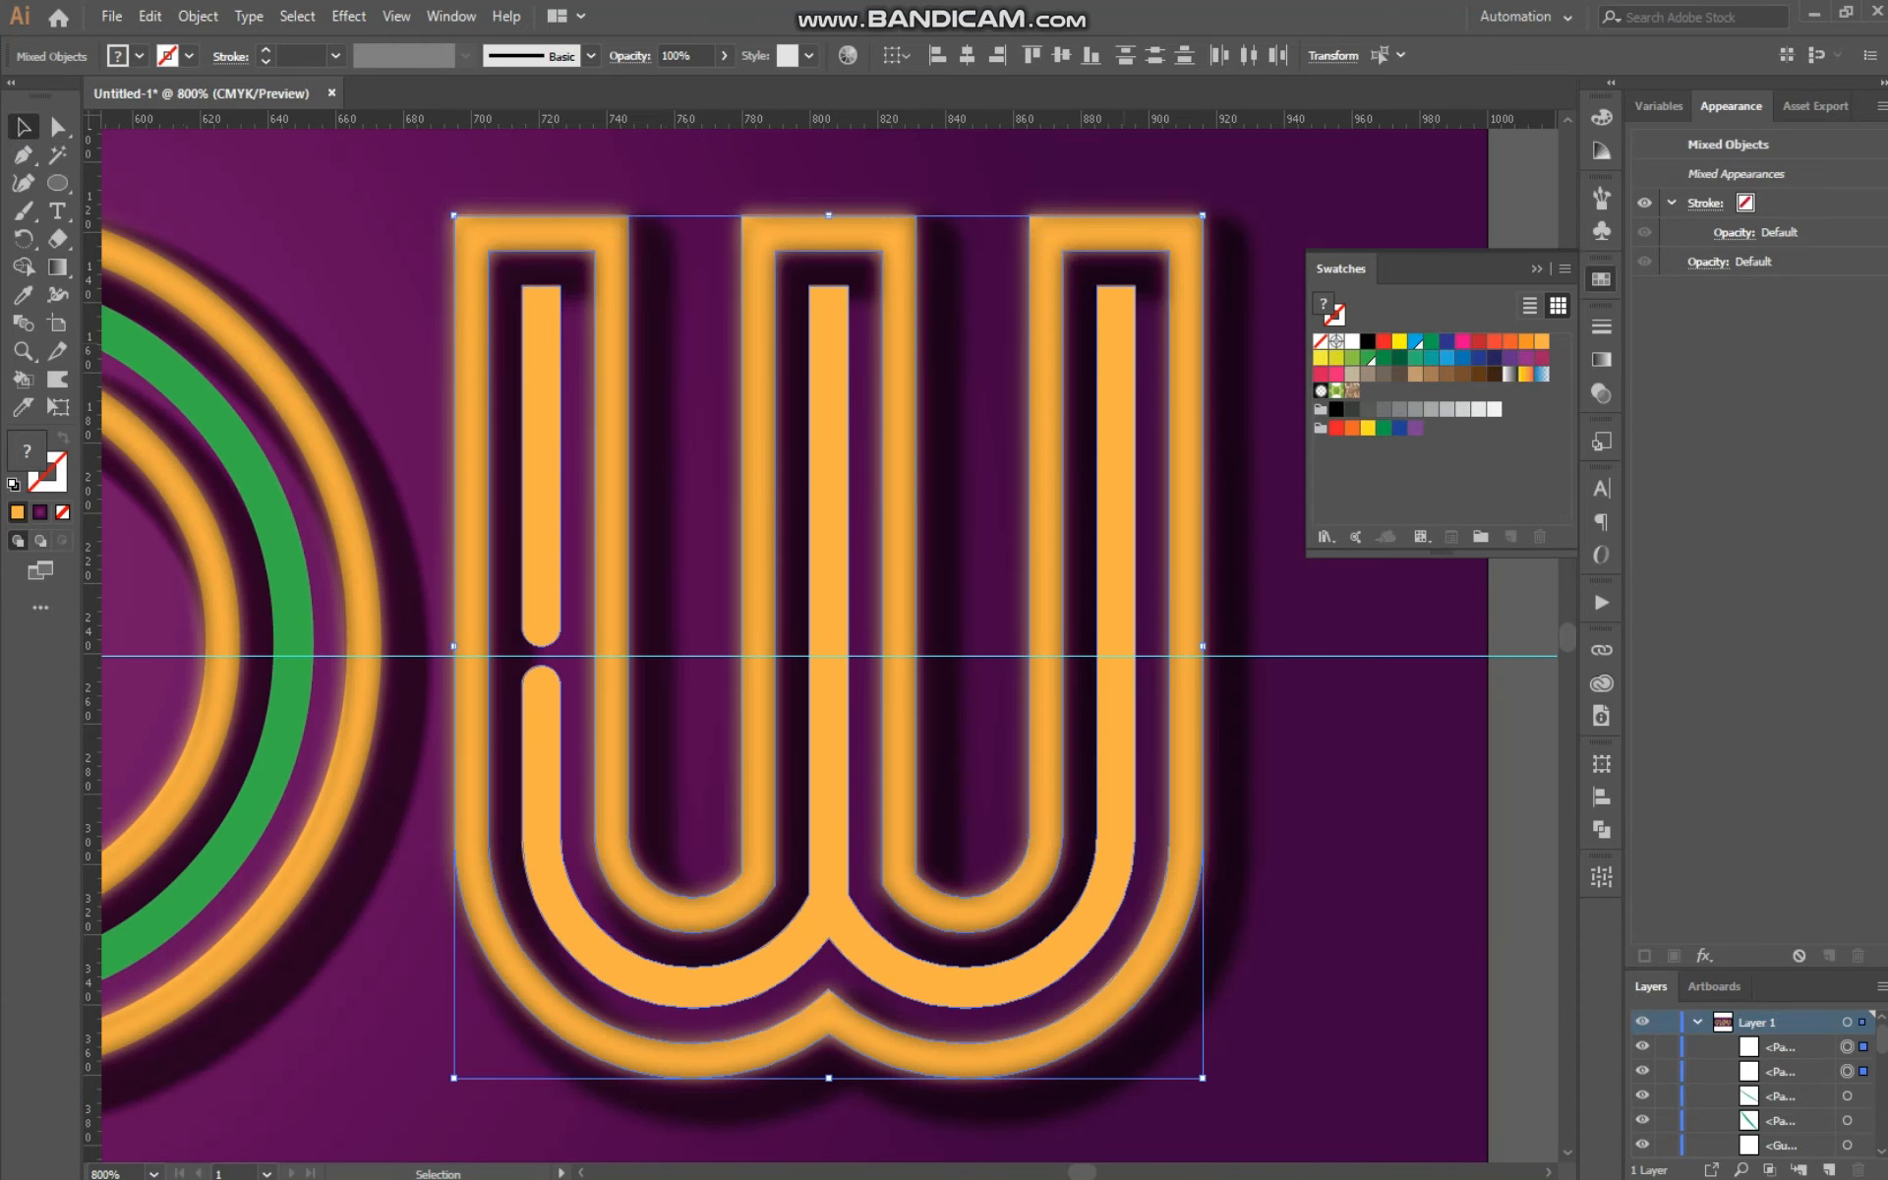
pyautogui.click(1318, 708)
pyautogui.click(541, 570)
pyautogui.keyDown('shift'); pyautogui.click(540, 732); pyautogui.keyUp('shift')
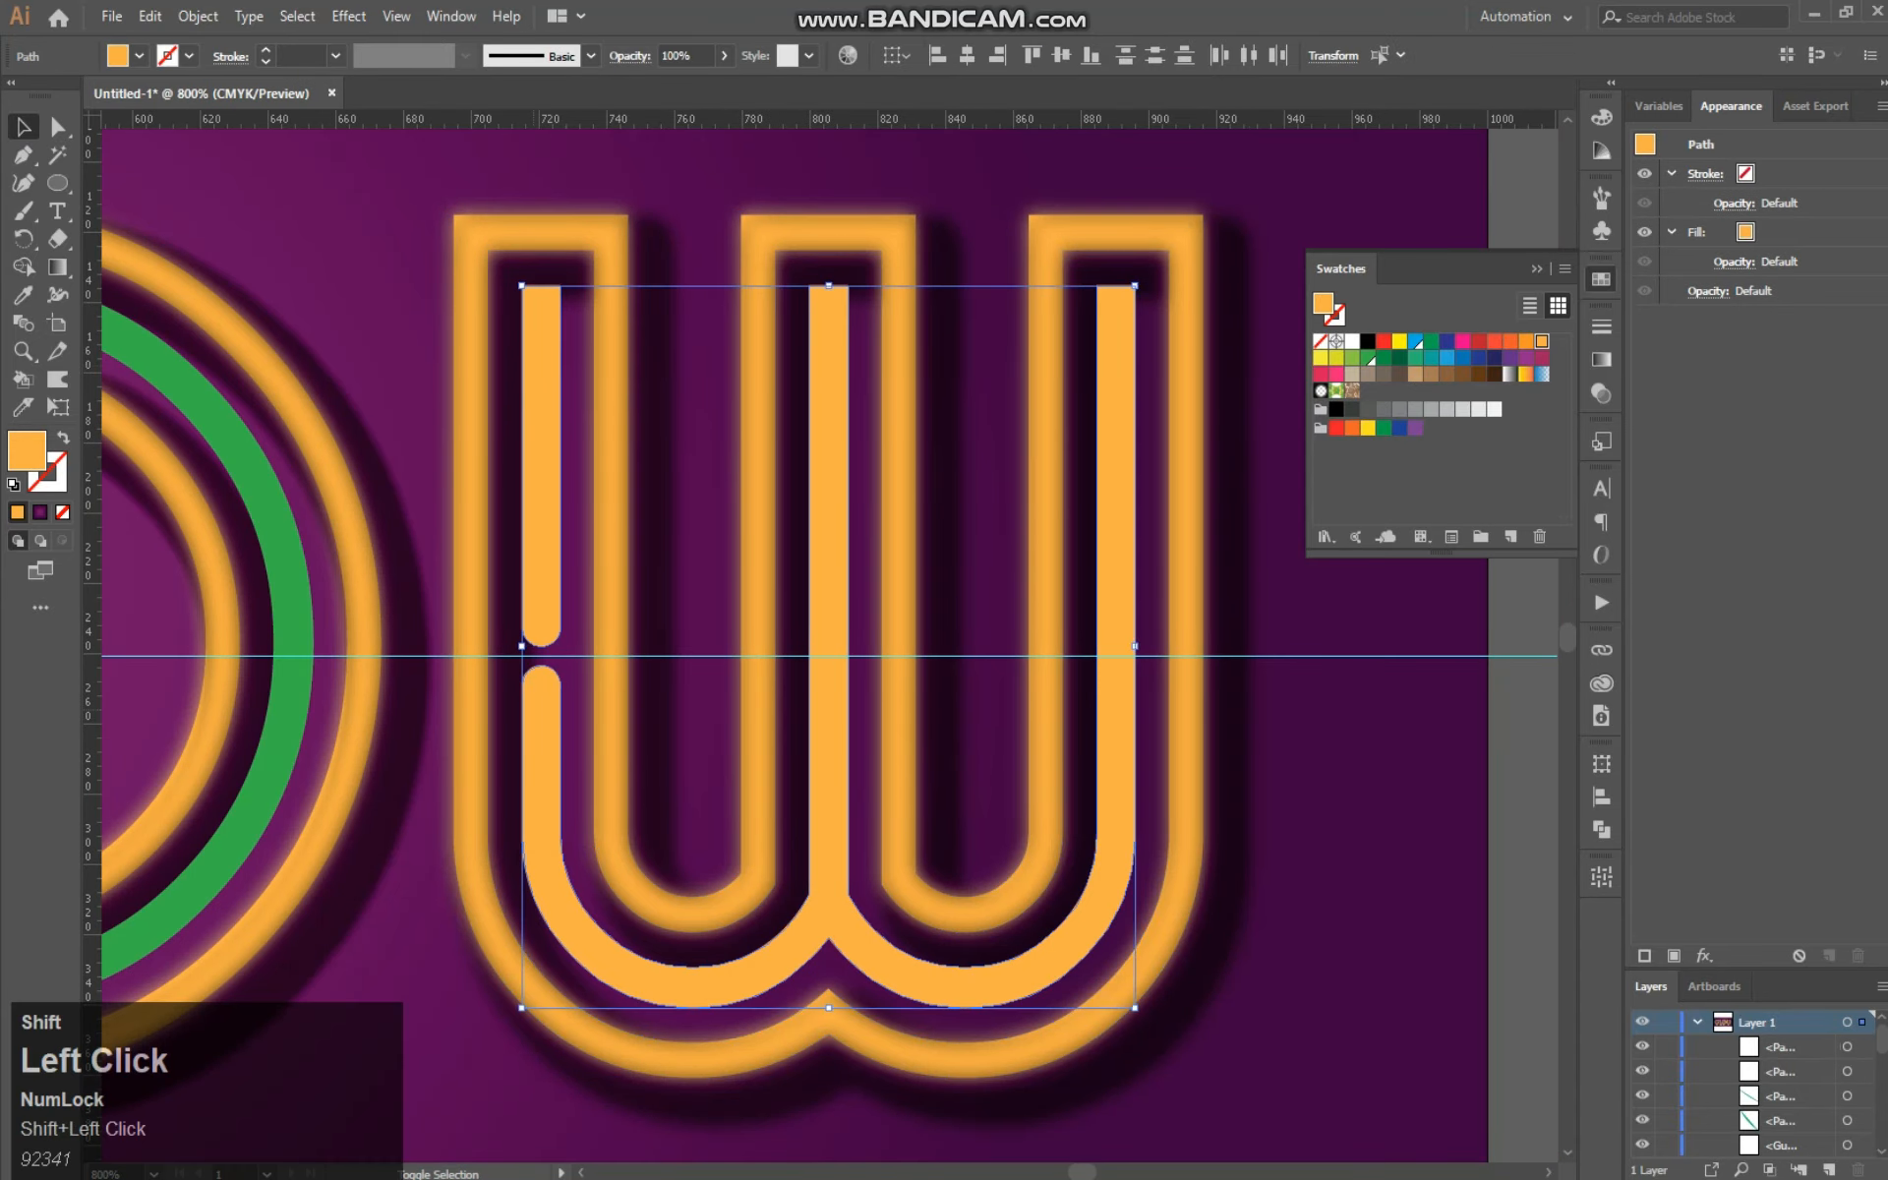
pyautogui.click(1368, 358)
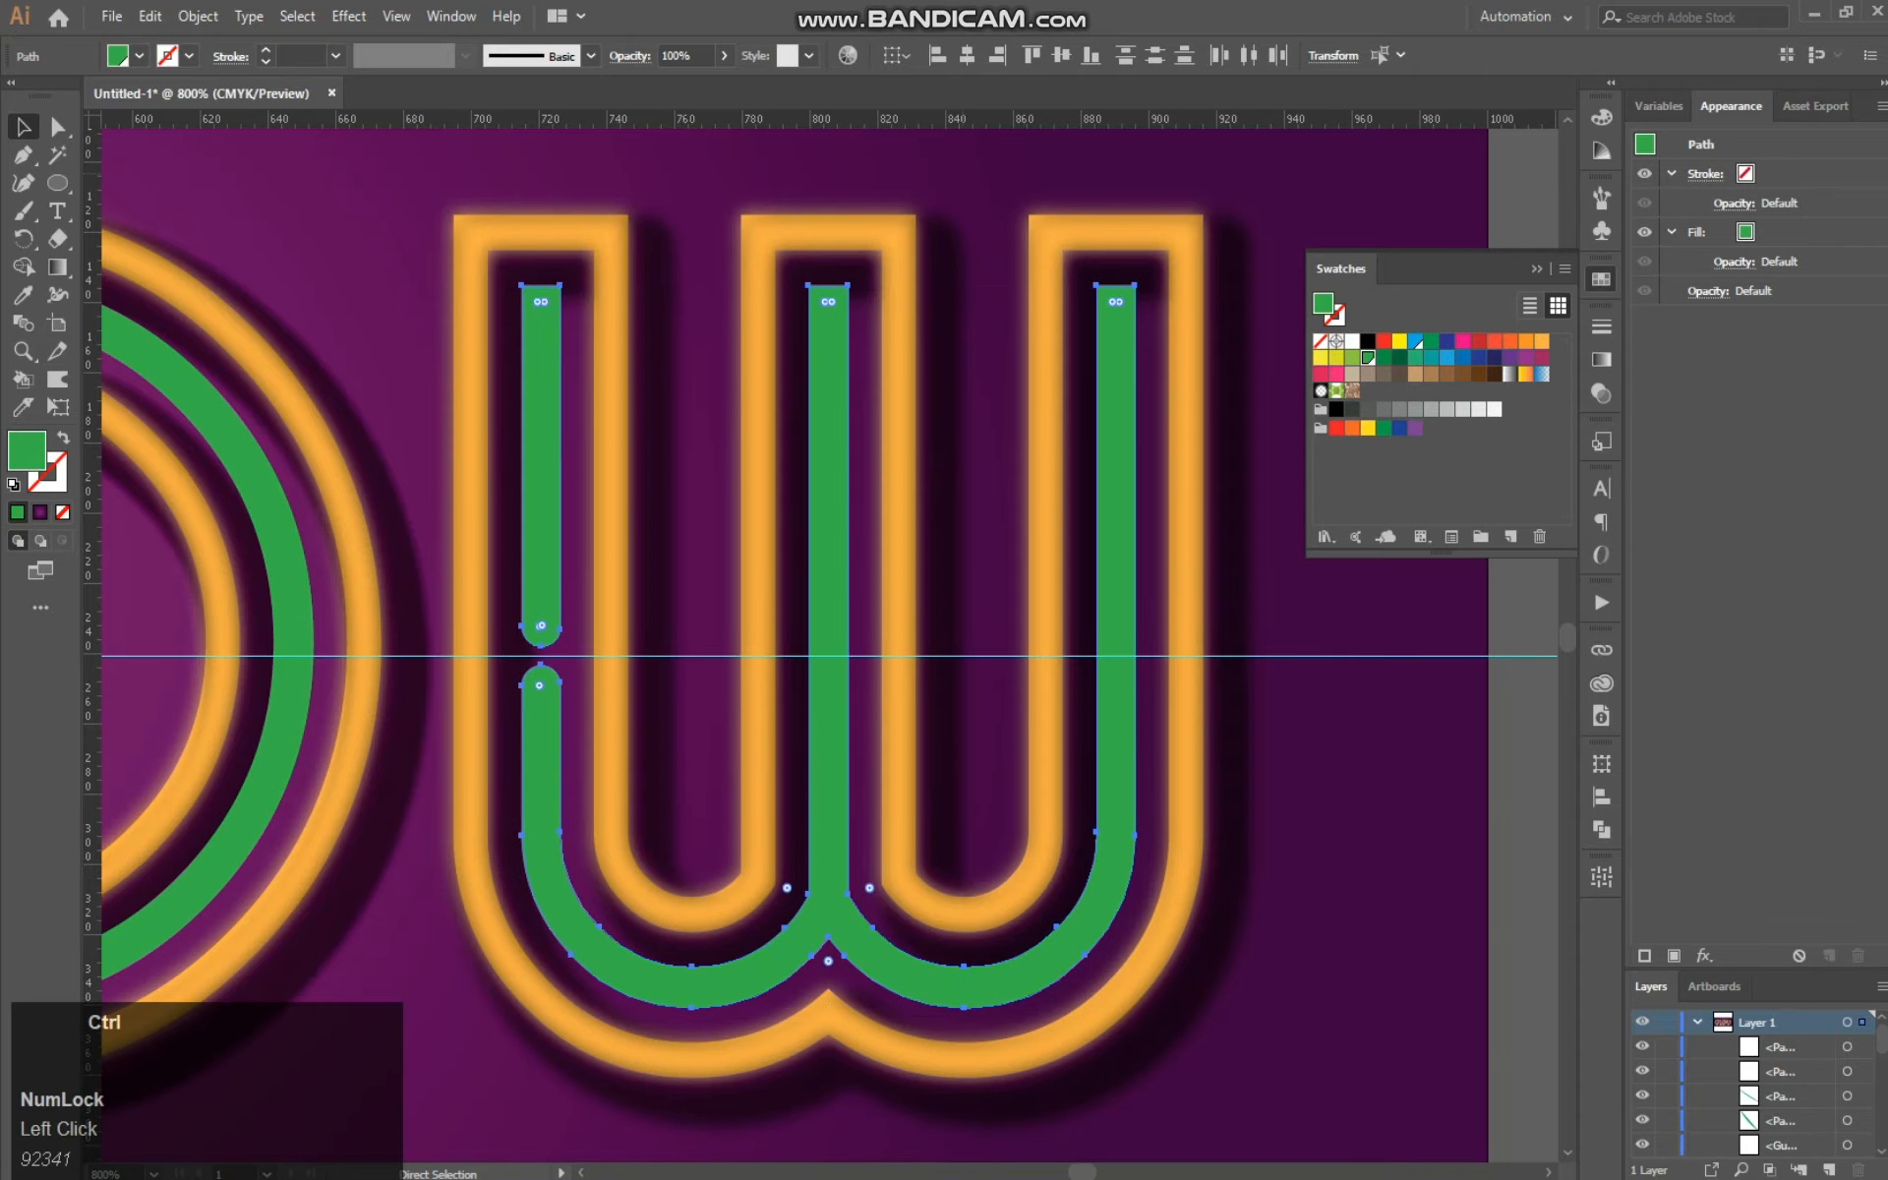
# Step: Delete the horizontal guide crossing the GLOW artwork and close the swatches
pyautogui.hotkey('ctrl', '-')
pyautogui.hotkey('ctrl', '-')
pyautogui.hotkey('ctrl', '-')
pyautogui.moveTo(630, 629); pyautogui.dragTo(1023, 665)
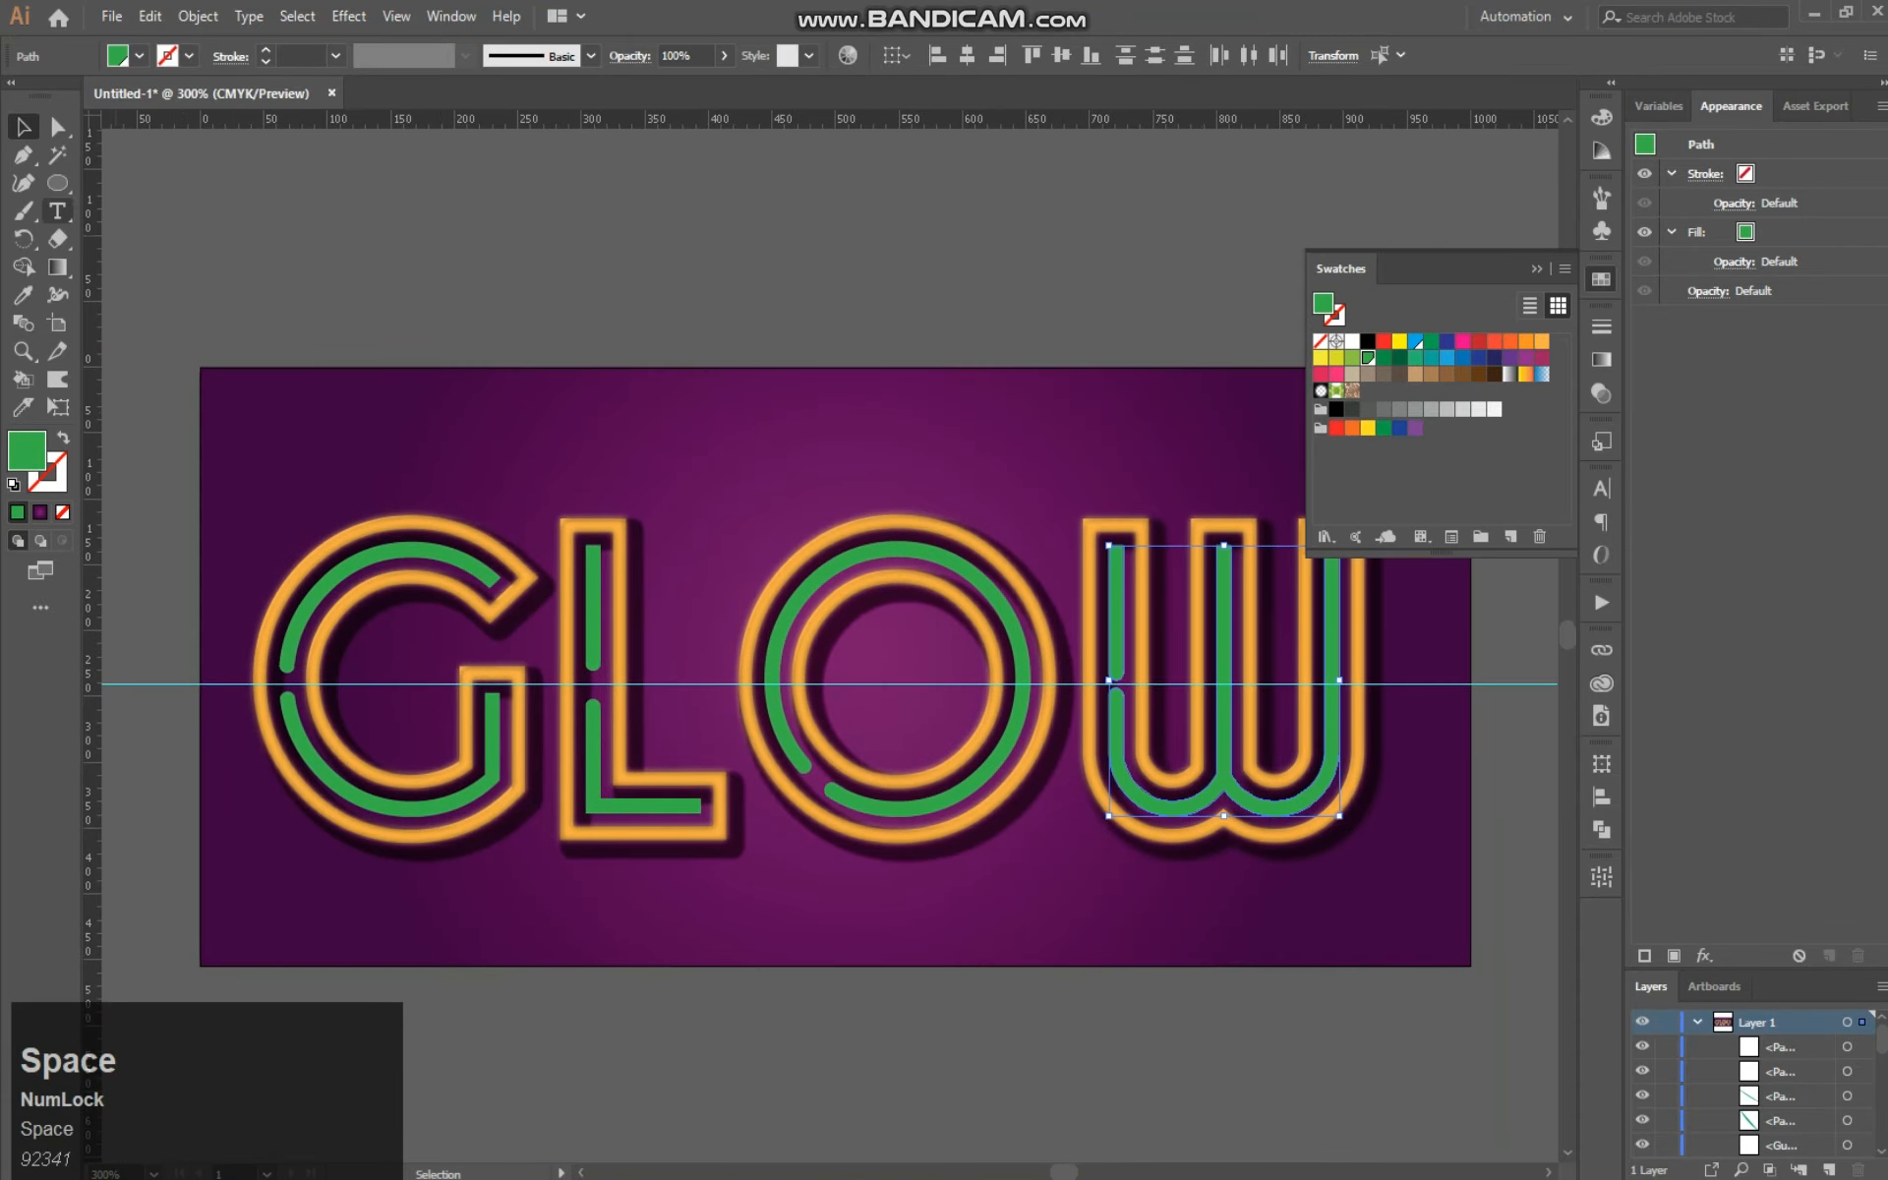
pyautogui.moveTo(164, 633); pyautogui.dragTo(179, 773)
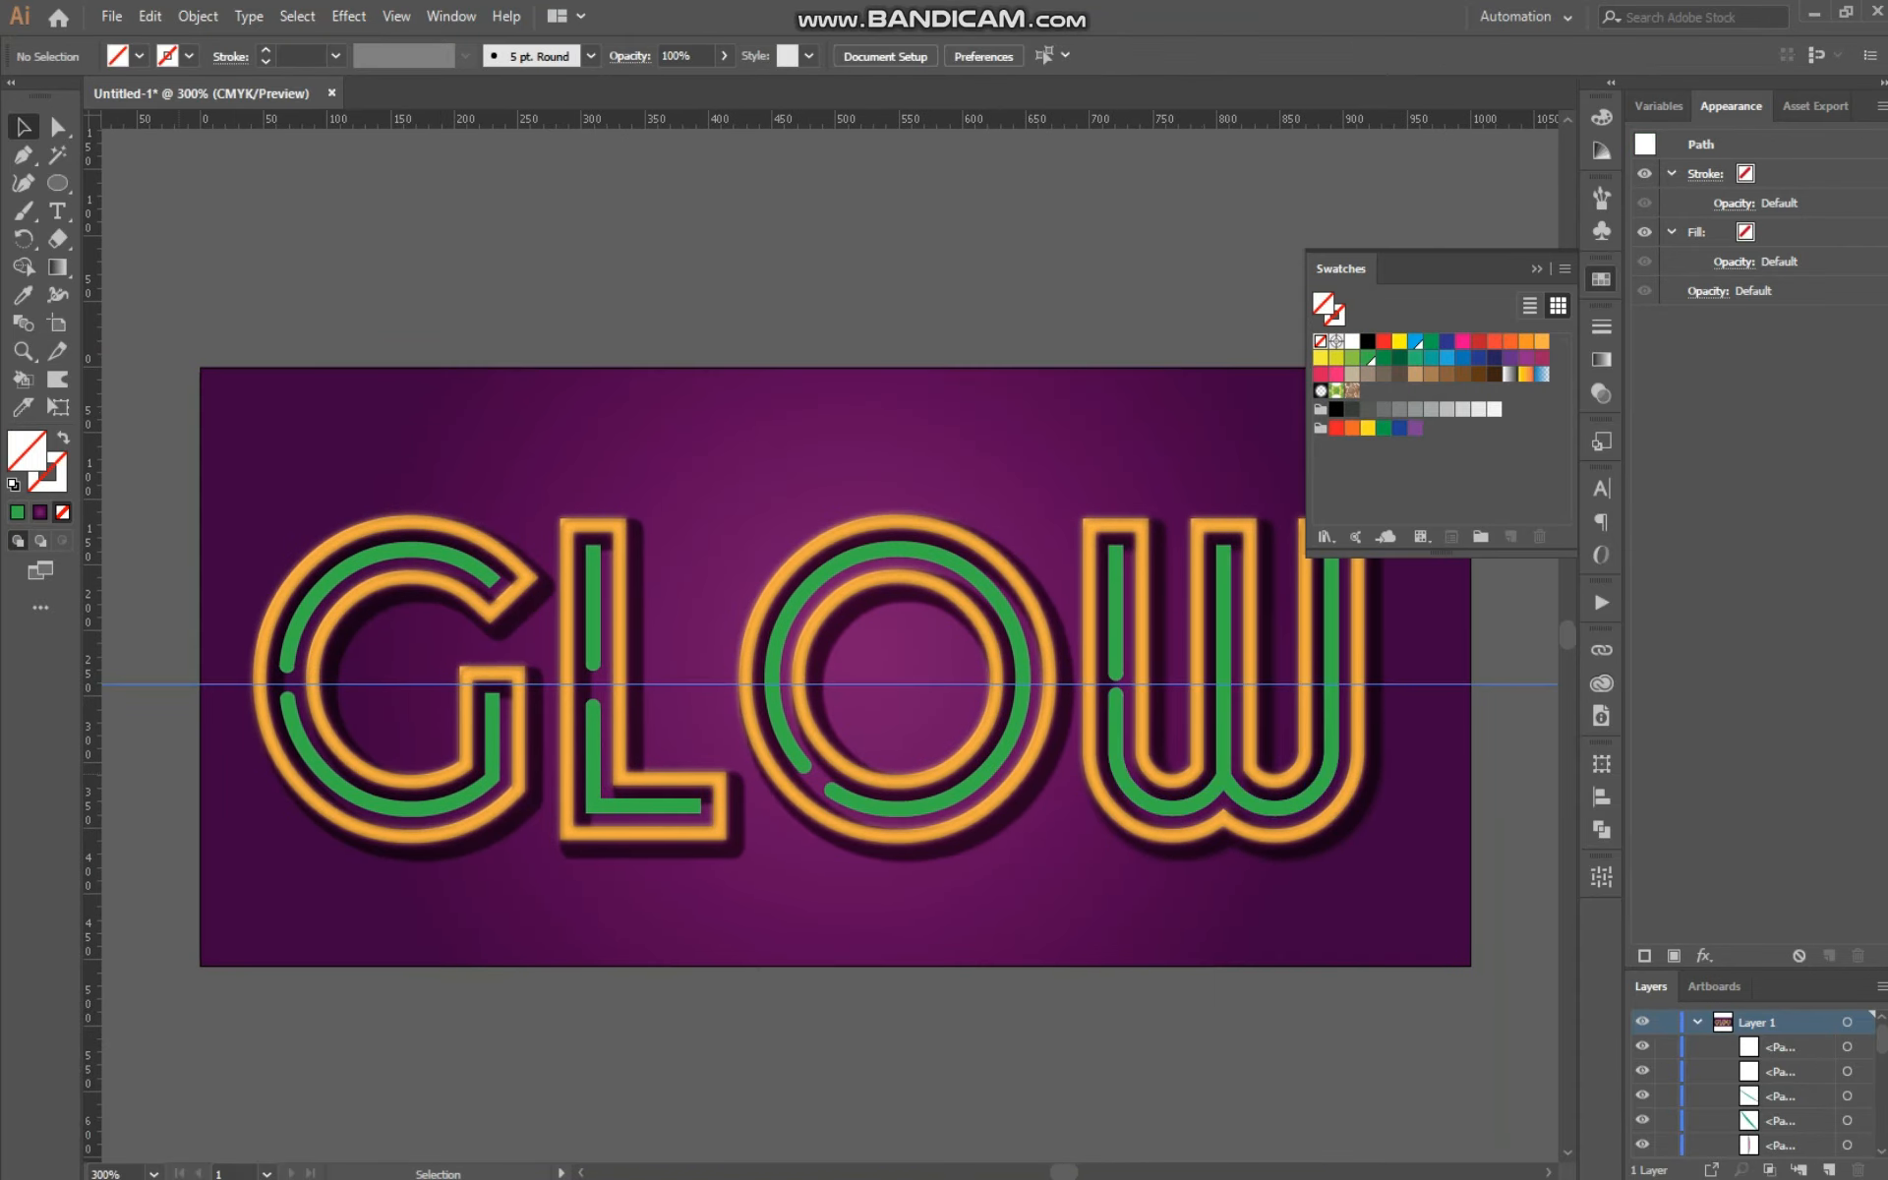
pyautogui.click(1601, 279)
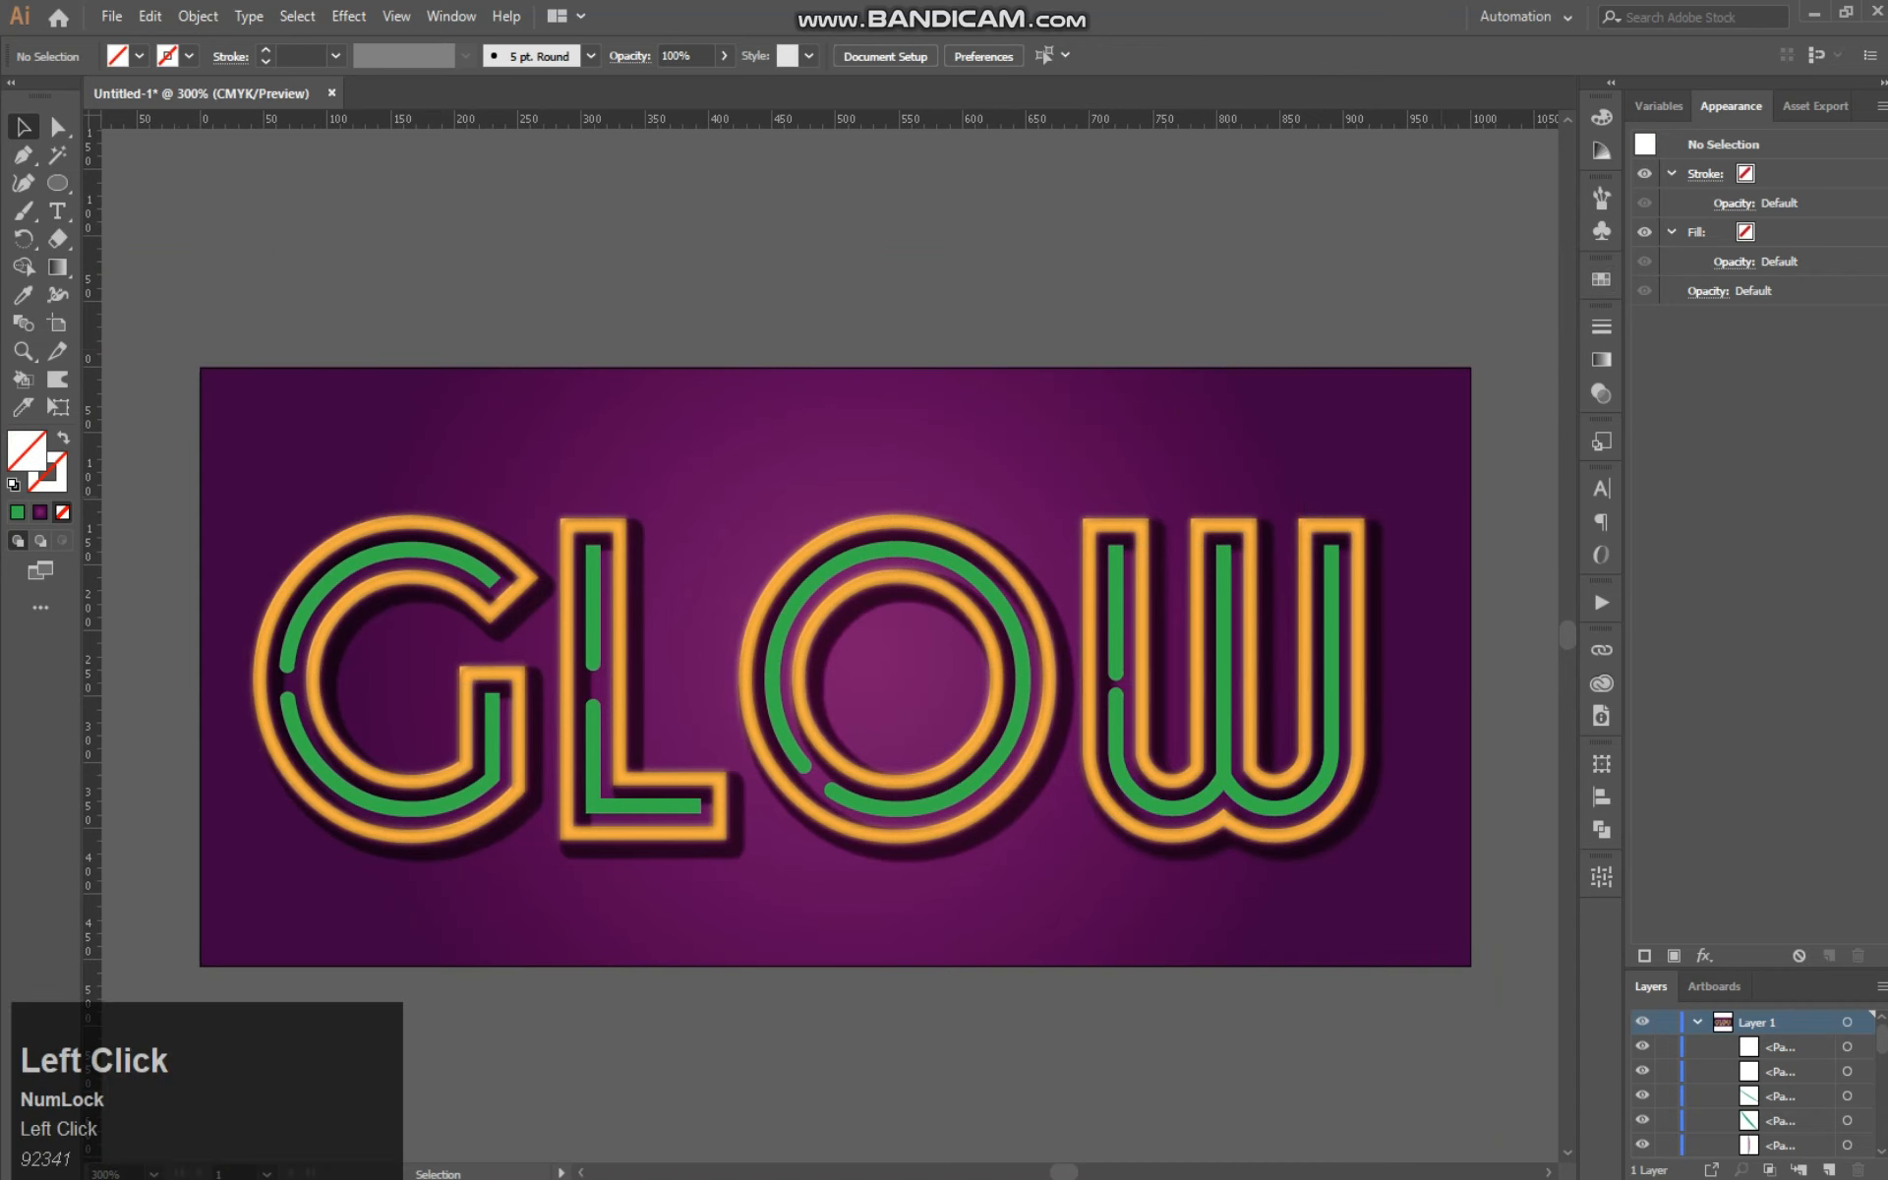
pyautogui.hotkey('ctrl', '=')
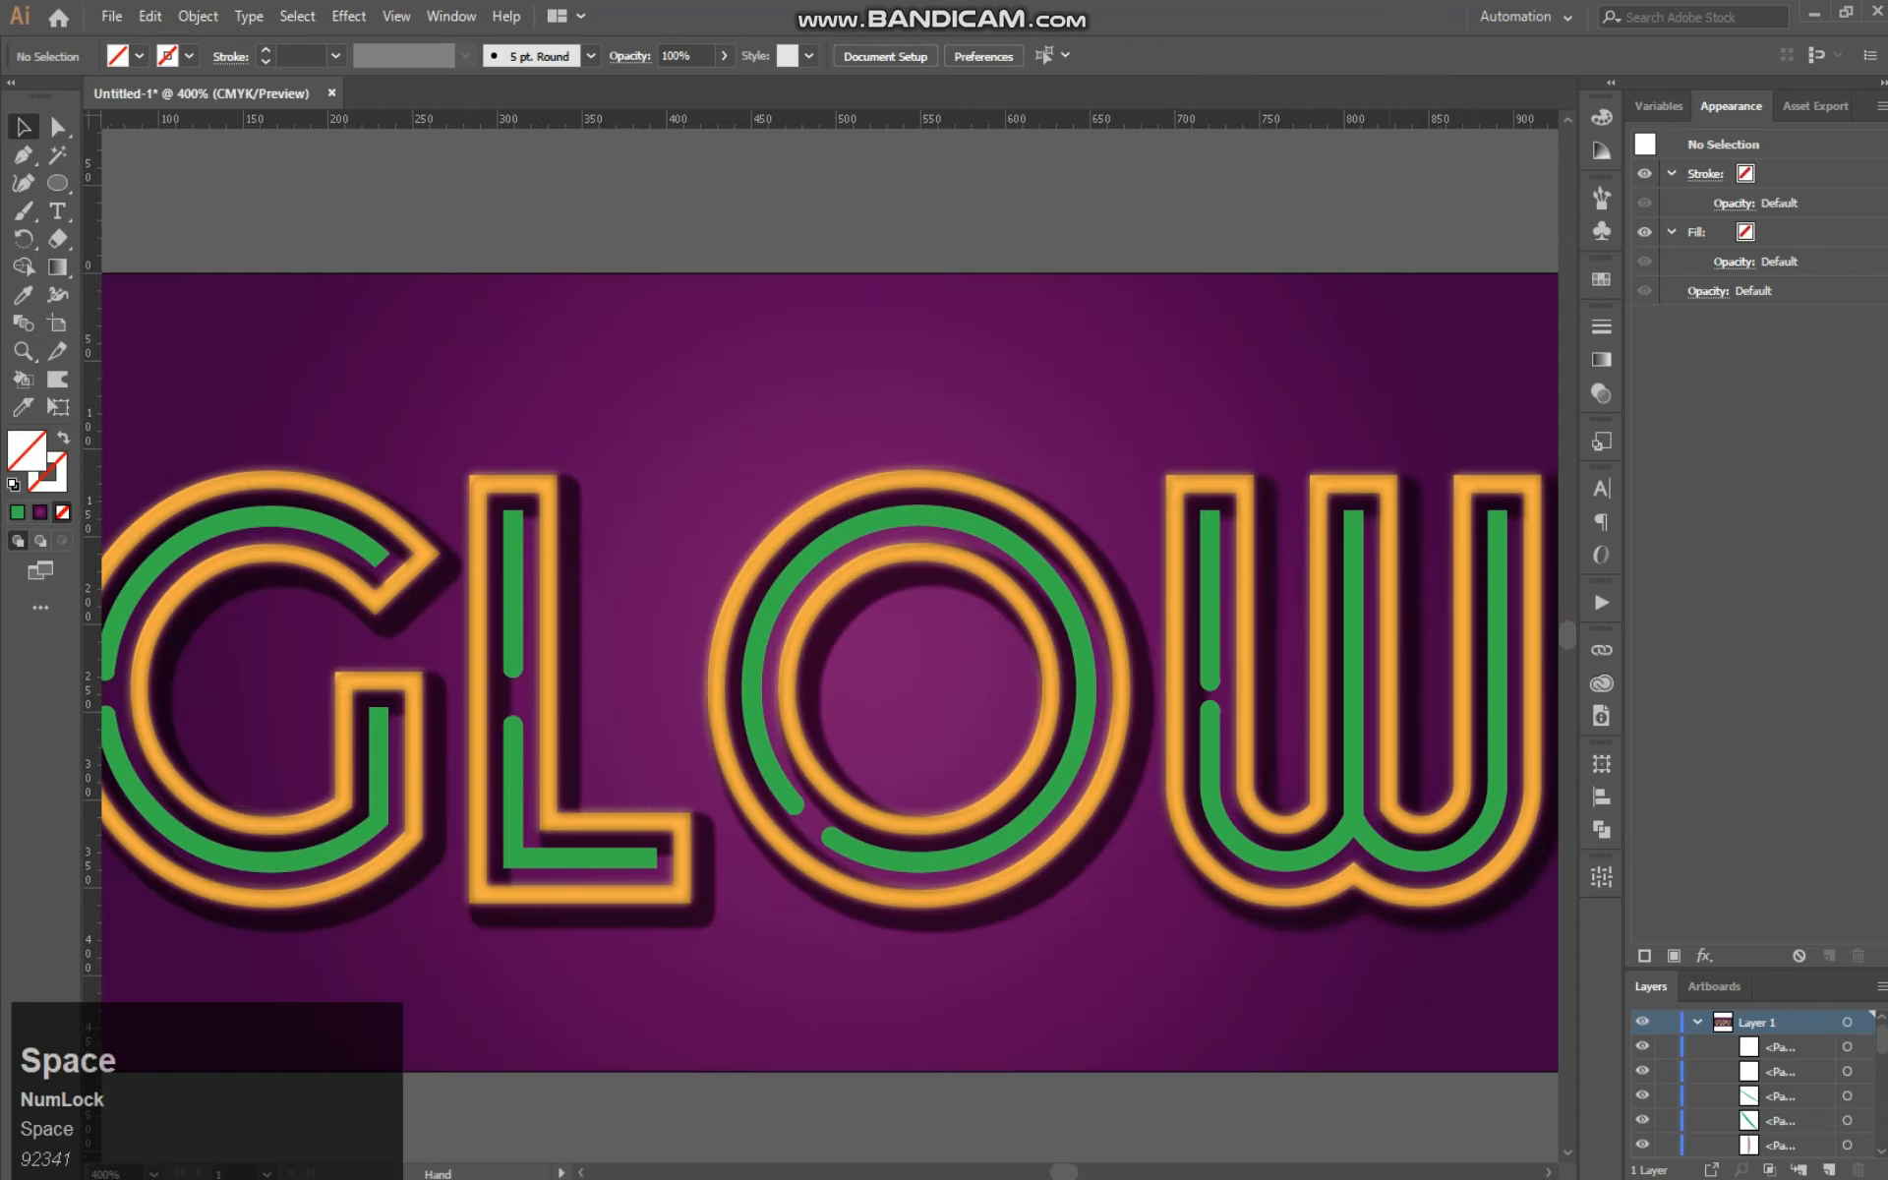
pyautogui.moveTo(1135, 590); pyautogui.dragTo(1137, 559)
pyautogui.hotkey('ctrl', '-')
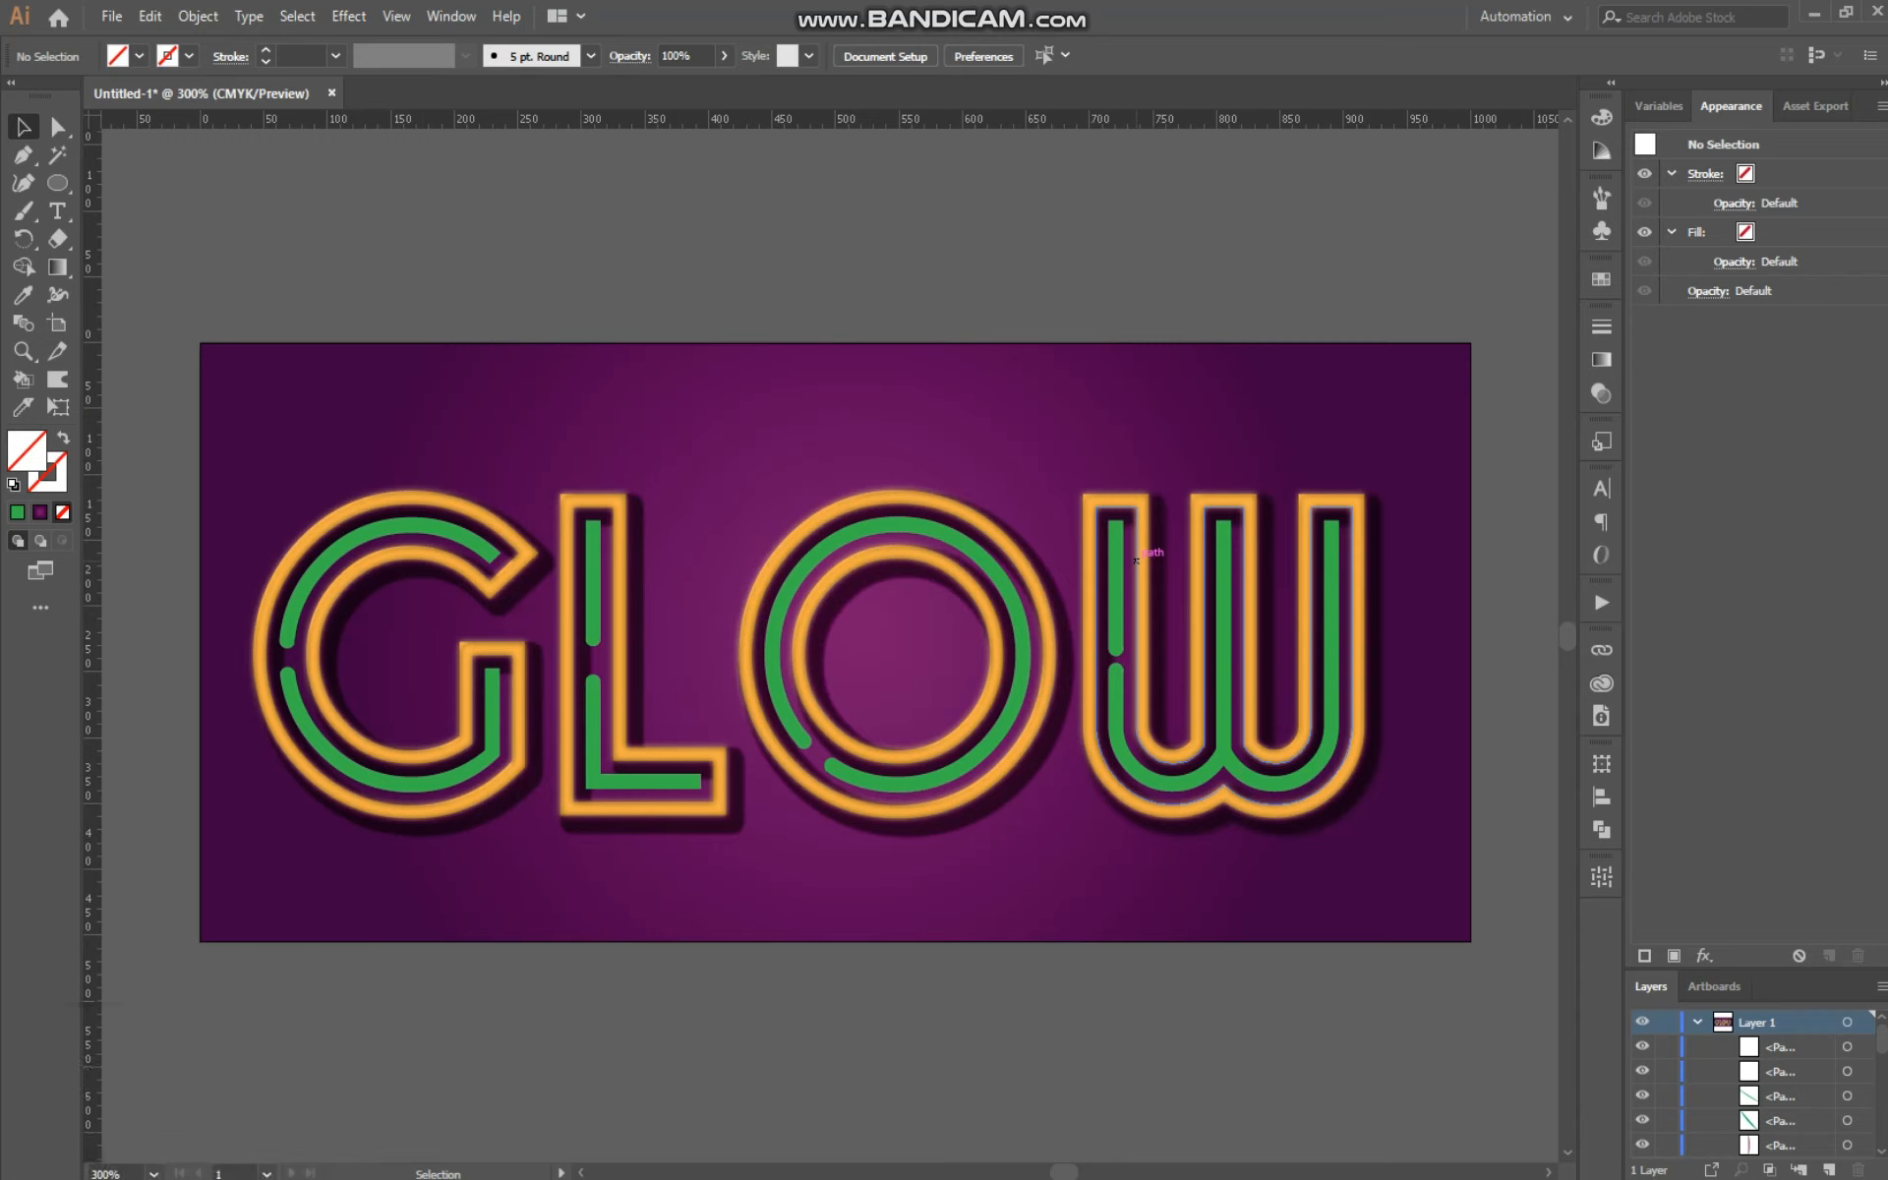